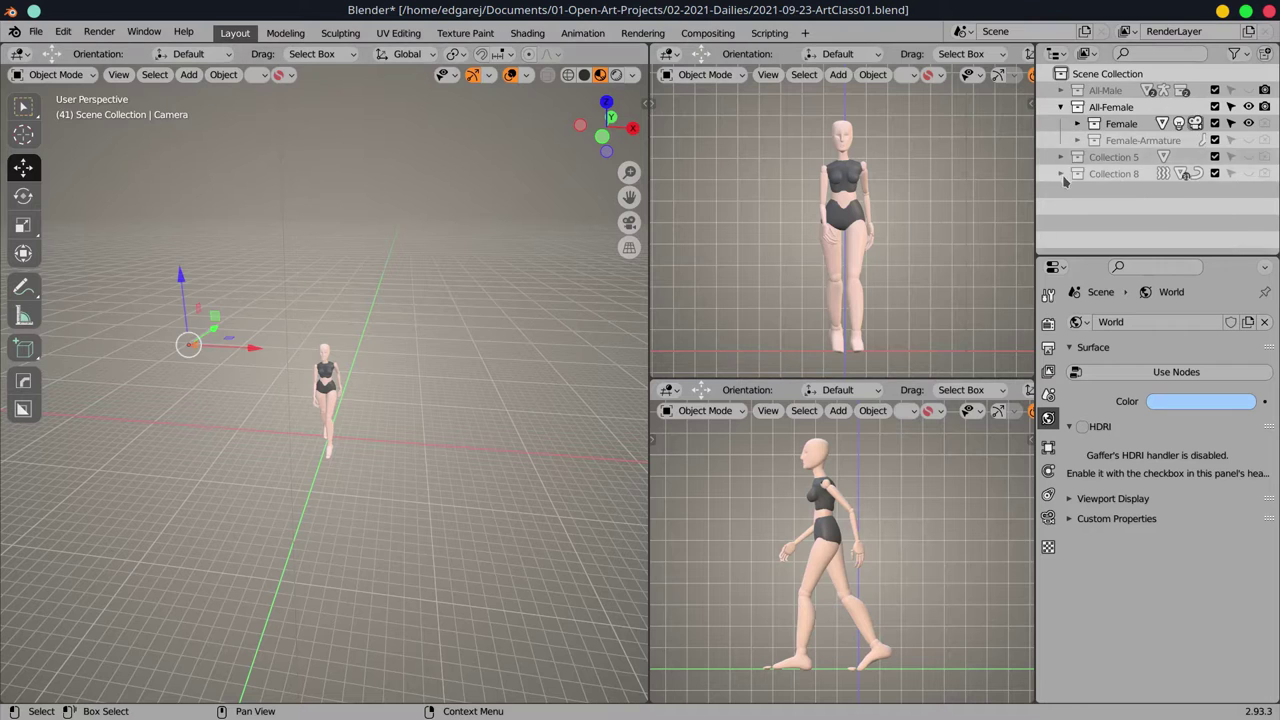
- Delete the Camera and Lamp under the Female collection in the Outliner
{"action": "left_click", "coordinate": [1063, 175]}
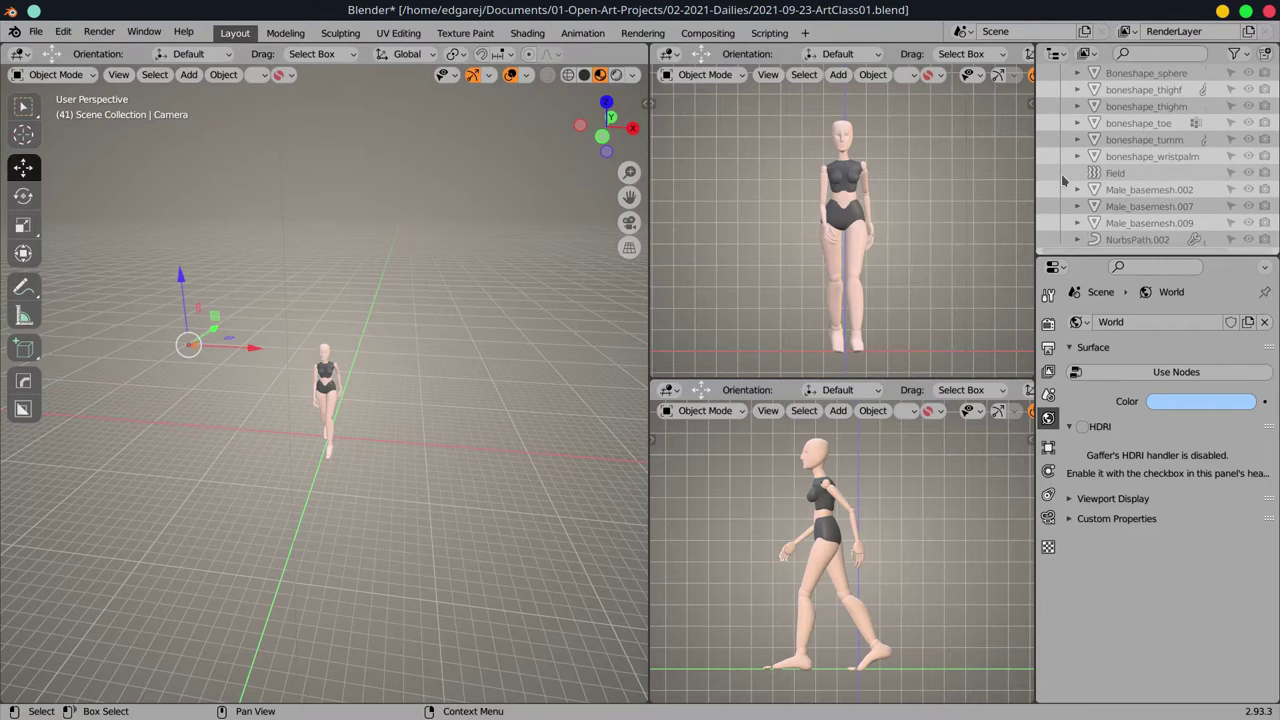
{"action": "key", "text": "m"}
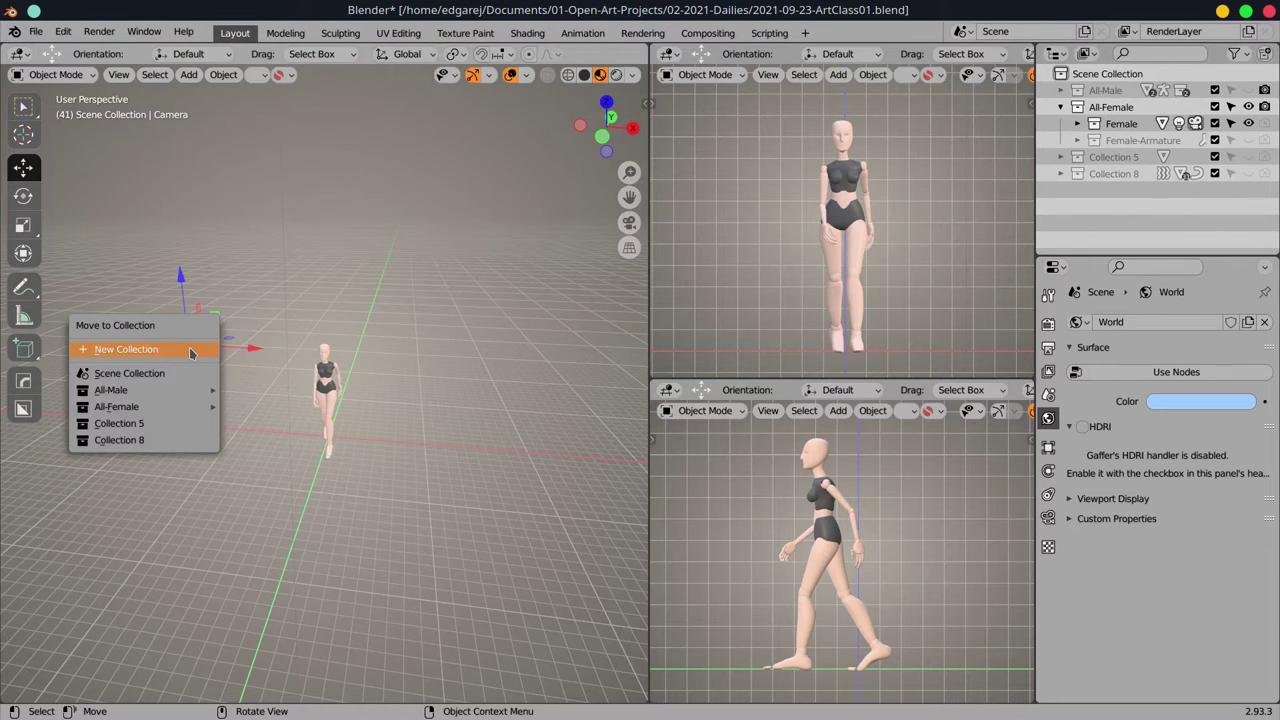
{"action": "key", "text": "Escape"}
{"action": "left_click", "coordinate": [1061, 90]}
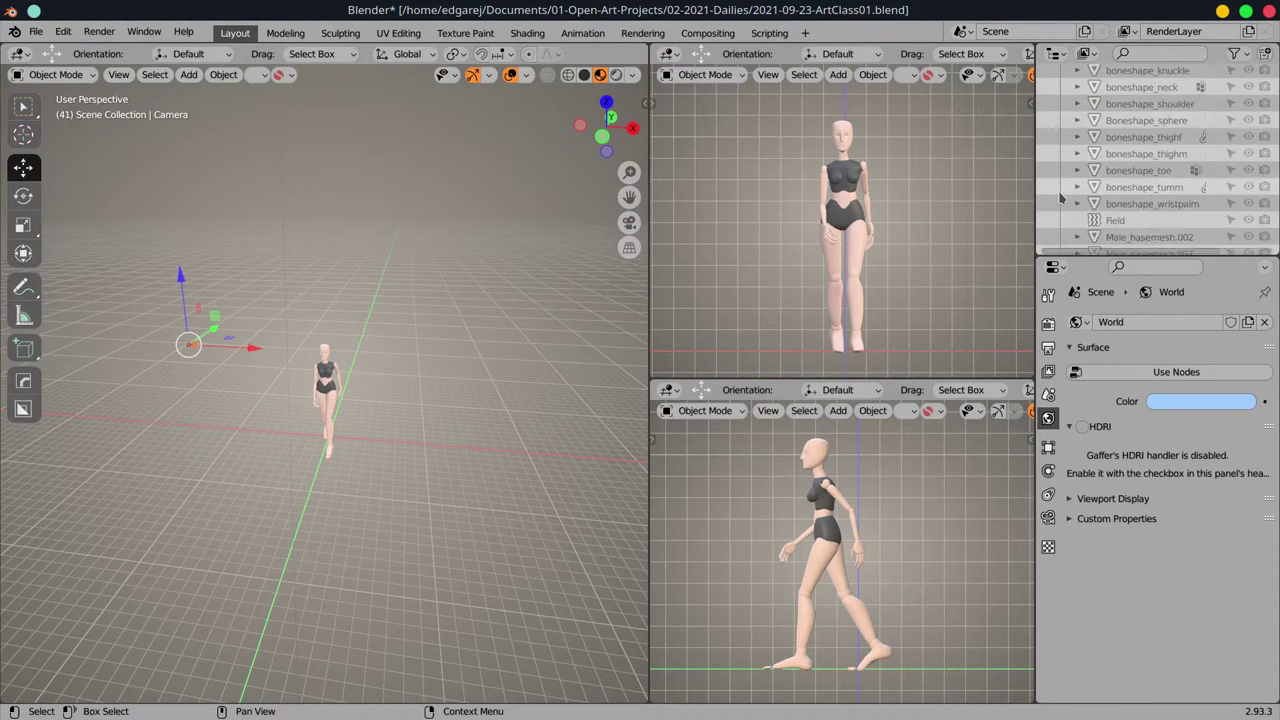
{"action": "left_click", "coordinate": [1077, 123]}
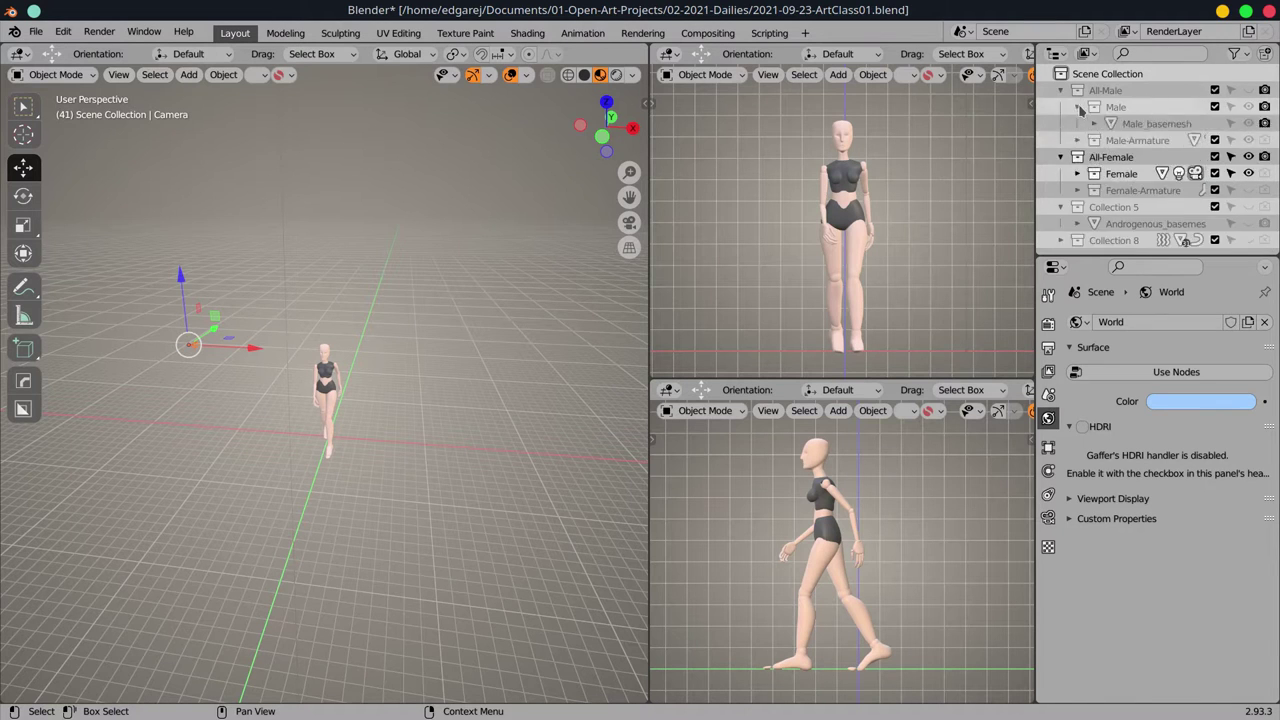
{"action": "left_click", "coordinate": [1077, 107]}
{"action": "left_click", "coordinate": [1077, 157]}
{"action": "left_click", "coordinate": [1139, 173]}
{"action": "left_click", "coordinate": [1134, 206], "text": "ctrl"}
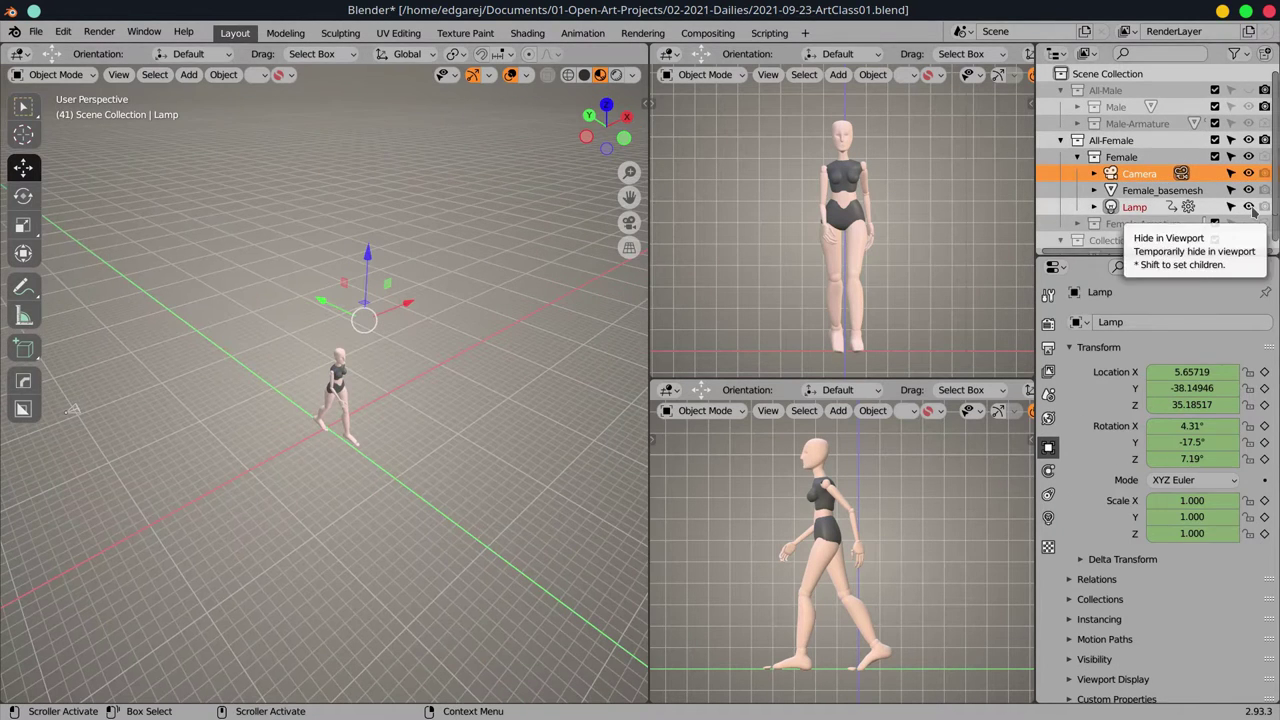
{"action": "key", "text": "x"}
- Save the file, merge the two right-hand views, and add a cube at the origin
{"action": "left_click", "coordinate": [420, 340]}
{"action": "left_click", "coordinate": [35, 32]}
{"action": "left_click", "coordinate": [50, 140]}
{"action": "right_click", "coordinate": [680, 378]}
{"action": "left_click", "coordinate": [686, 417]}
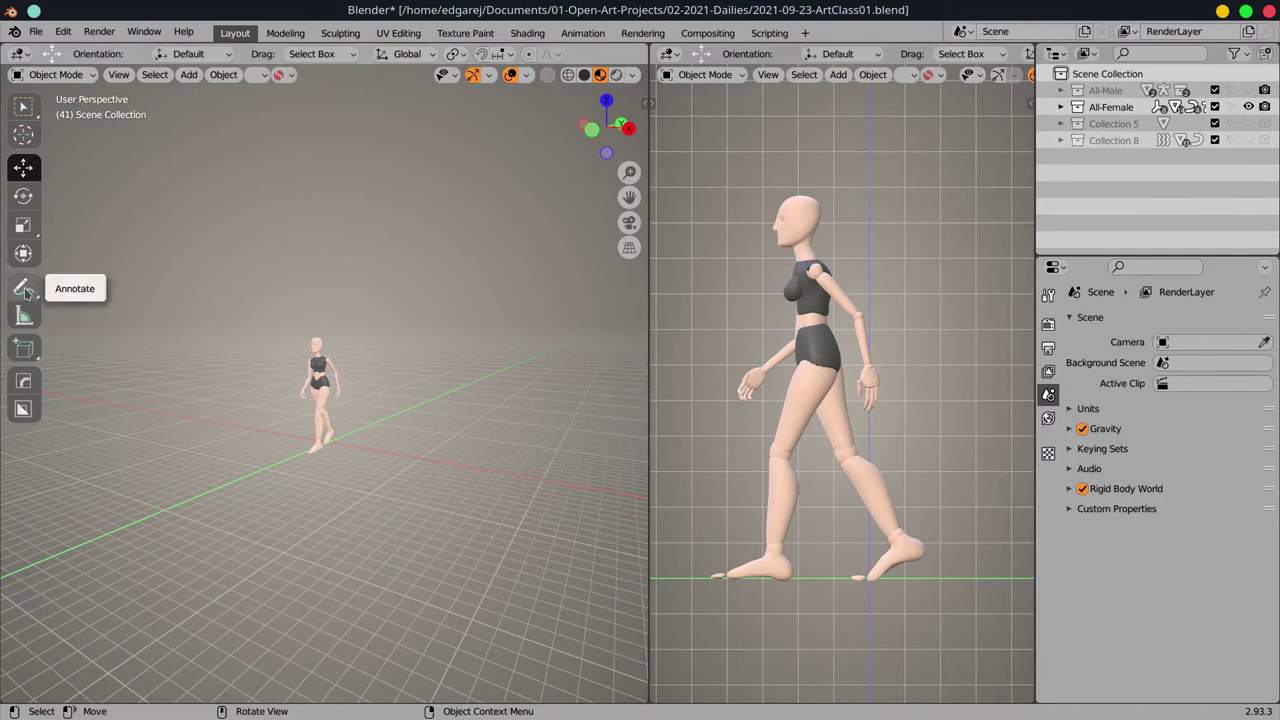
{"action": "key", "text": "shift+a"}
{"action": "left_click", "coordinate": [334, 223]}
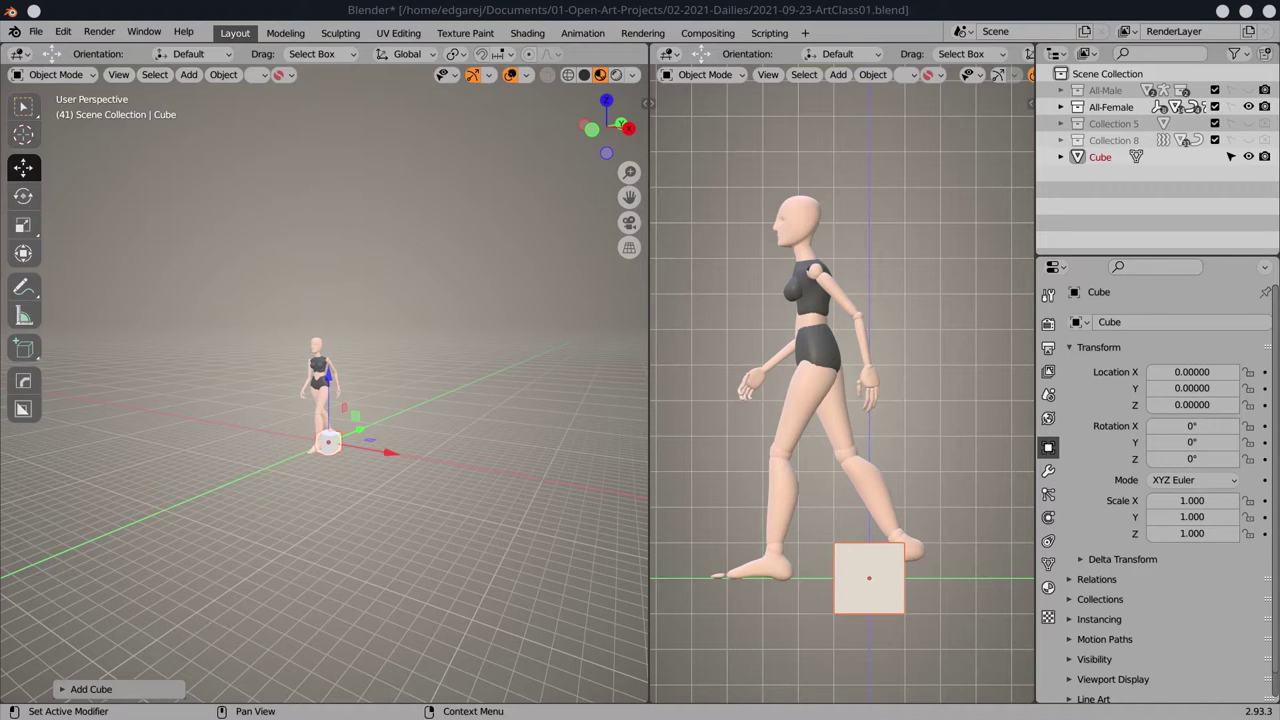
- Lift the cube to hip height and flatten and stretch it into a long slab
{"action": "key", "text": "g"}
{"action": "left_click", "coordinate": [23, 225]}
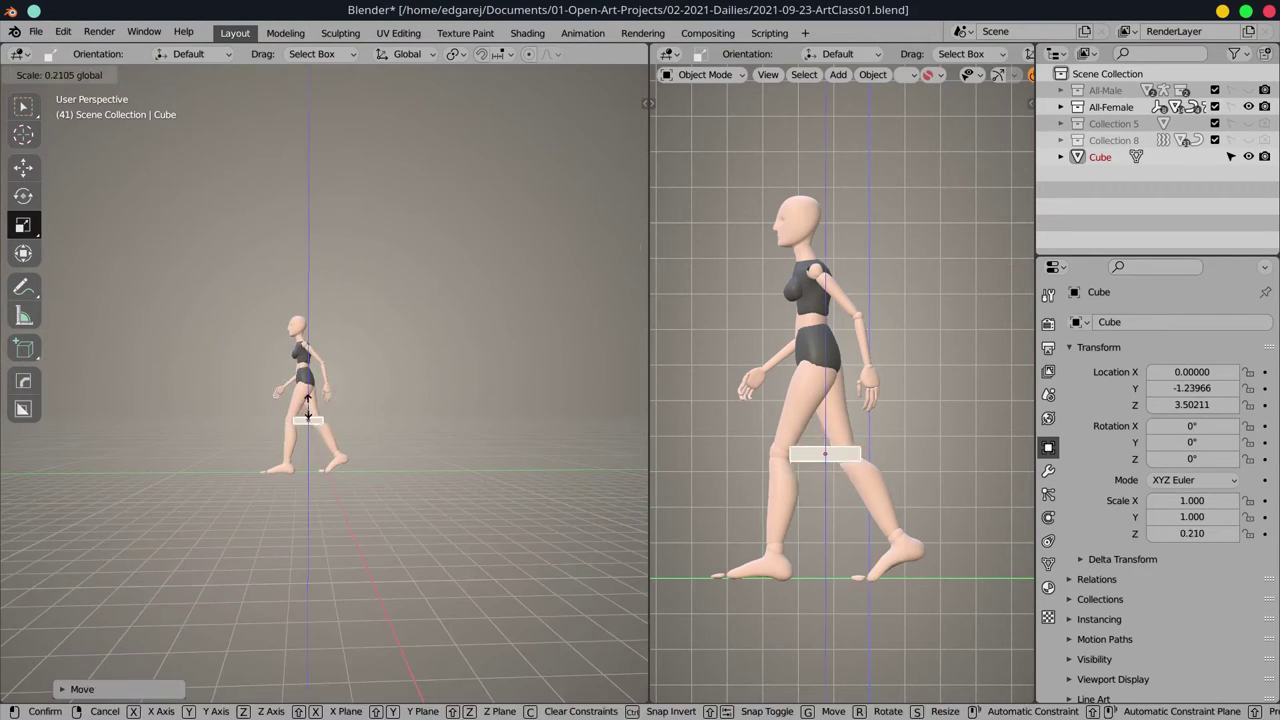
{"action": "key", "text": "s"}
{"action": "scroll", "coordinate": [300, 400], "scroll_direction": "up", "scroll_amount": 3}
{"action": "key", "text": "Tab"}
{"action": "key", "text": "ctrl+r"}
{"action": "left_click", "coordinate": [290, 480]}
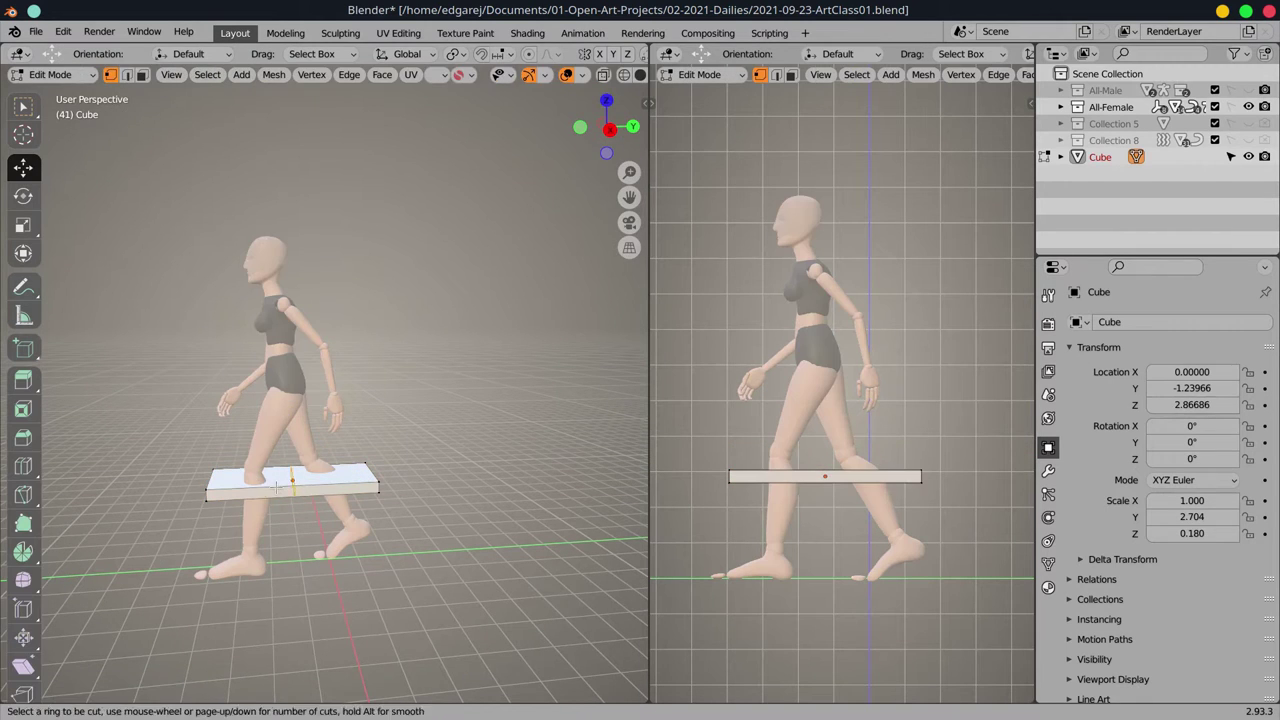
{"action": "key", "text": "s"}
{"action": "left_click", "coordinate": [337, 481]}
- Cut two edge loops near the slab's ends
{"action": "left_click", "coordinate": [275, 481]}
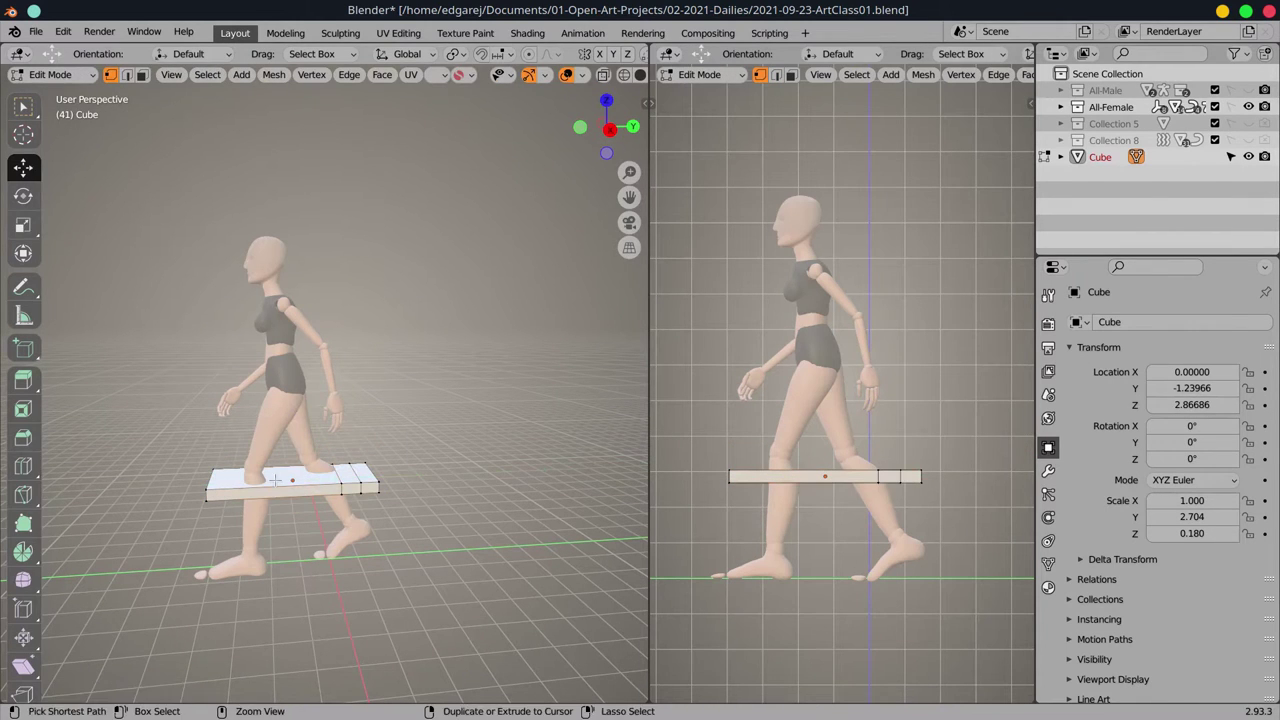
{"action": "key", "text": "shift+space"}
{"action": "key", "text": "g"}
{"action": "left_click", "coordinate": [342, 480]}
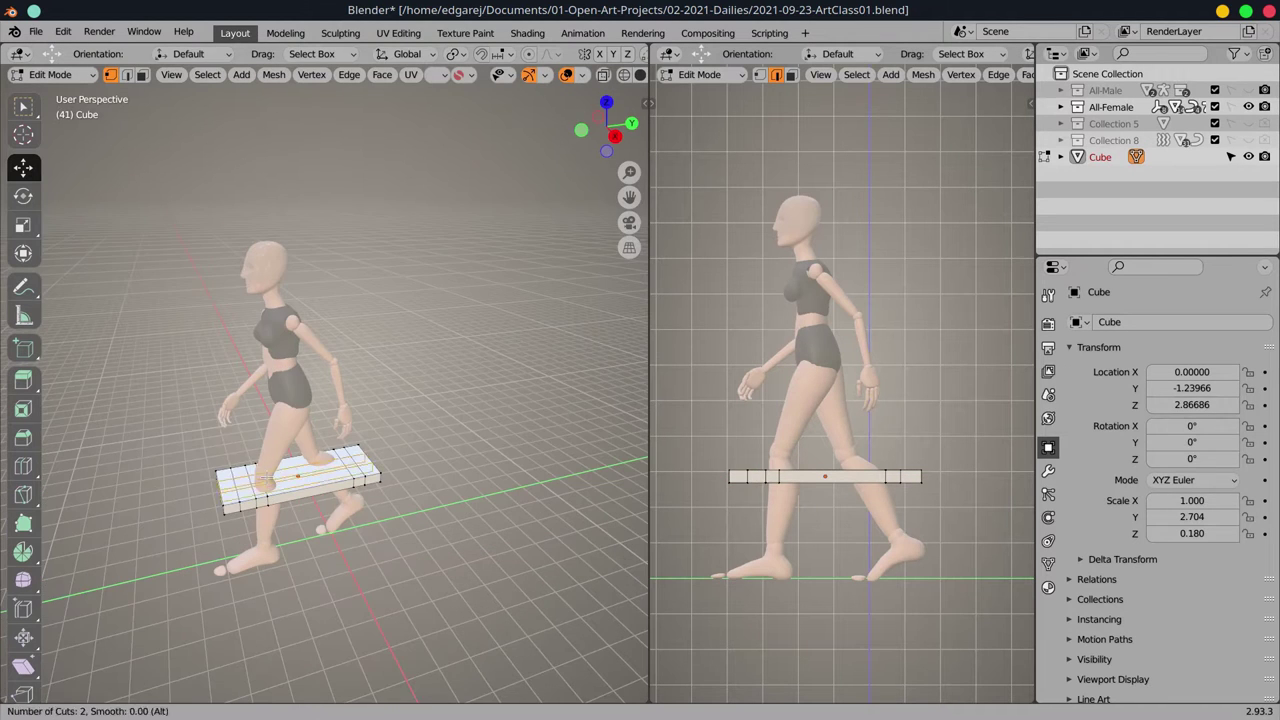
{"action": "key", "text": "shift+space"}
{"action": "key", "text": "s"}
- Extrude the underside end faces into splayed legs and slide the right end further out
{"action": "key", "text": "3"}
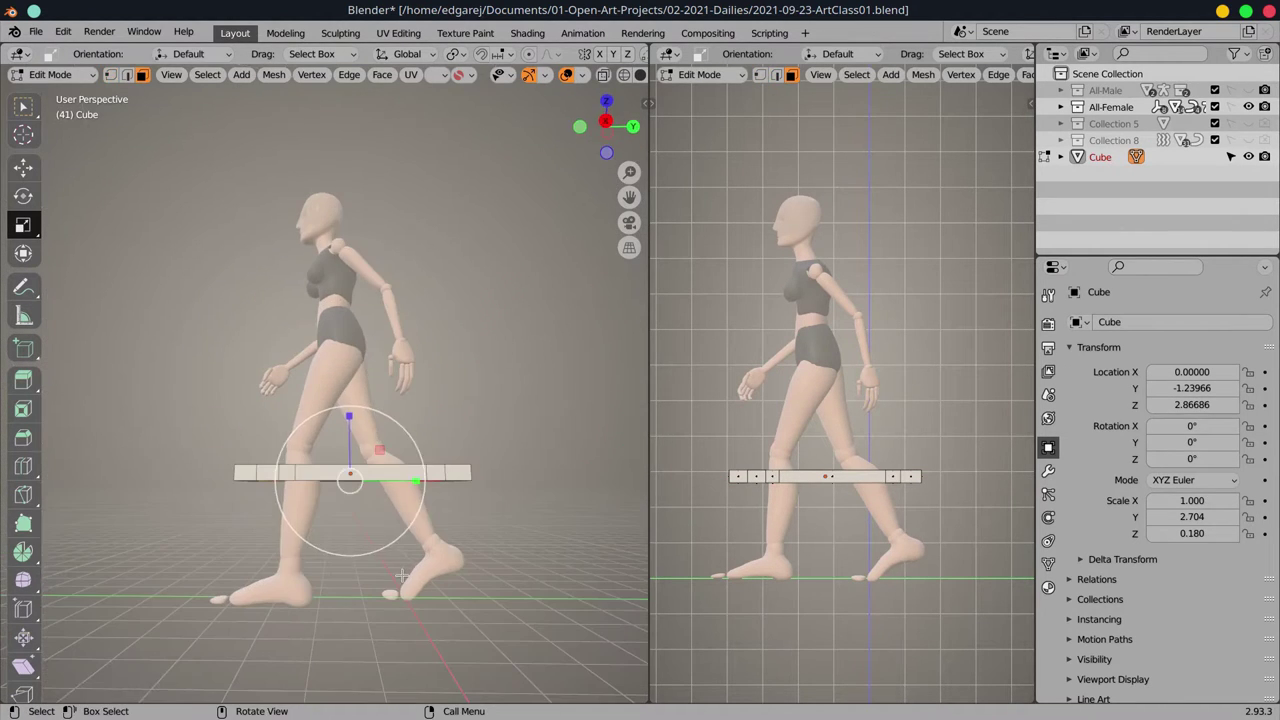
{"action": "mouse_move", "coordinate": [356, 471]}
{"action": "left_mouse_down"}
{"action": "mouse_move", "coordinate": [346, 534]}
{"action": "mouse_move", "coordinate": [172, 236]}
{"action": "left_mouse_up"}
{"action": "key", "text": "shift+space"}
{"action": "key", "text": "s"}
{"action": "key", "text": "1"}
{"action": "left_click_drag", "start_coordinate": [540, 430], "coordinate": [430, 620]}
{"action": "key", "text": "shift+space"}
{"action": "key", "text": "g"}
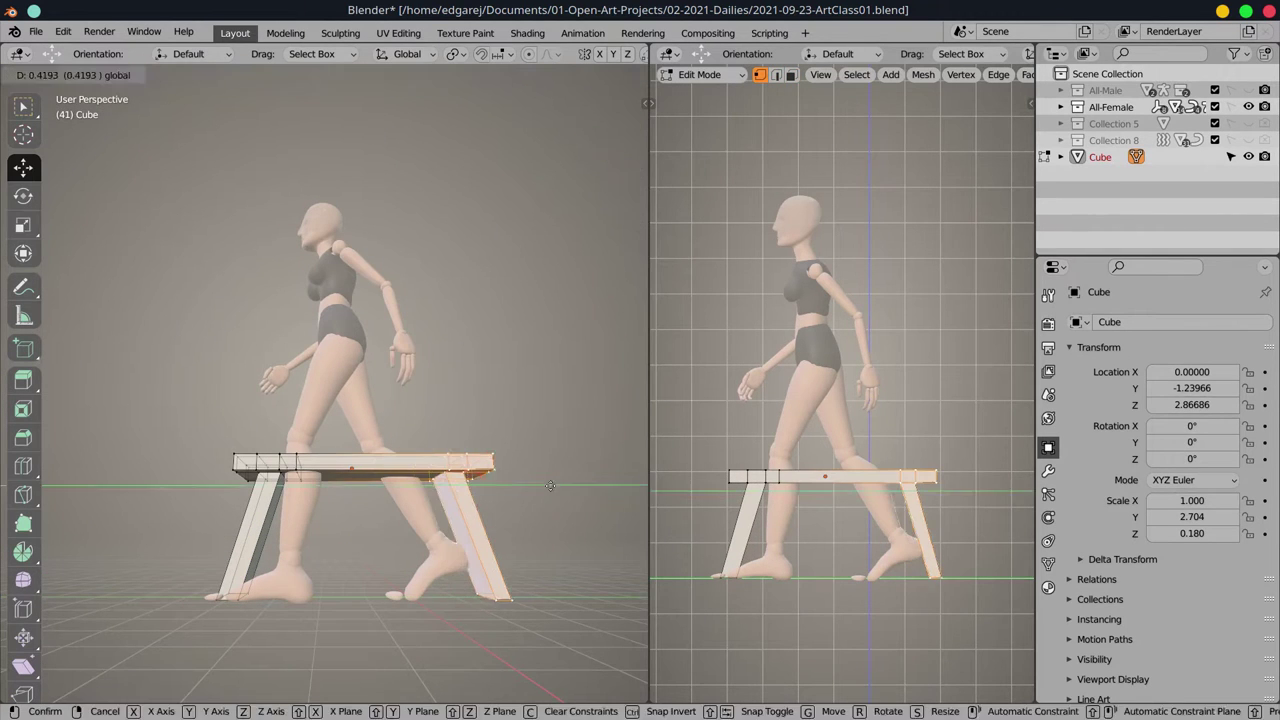
{"action": "left_click_drag", "start_coordinate": [442, 485], "coordinate": [482, 485]}
- Extrude the left-end top face upward into a backrest and return to Object Mode
{"action": "key", "text": "3"}
{"action": "left_click", "coordinate": [240, 492]}
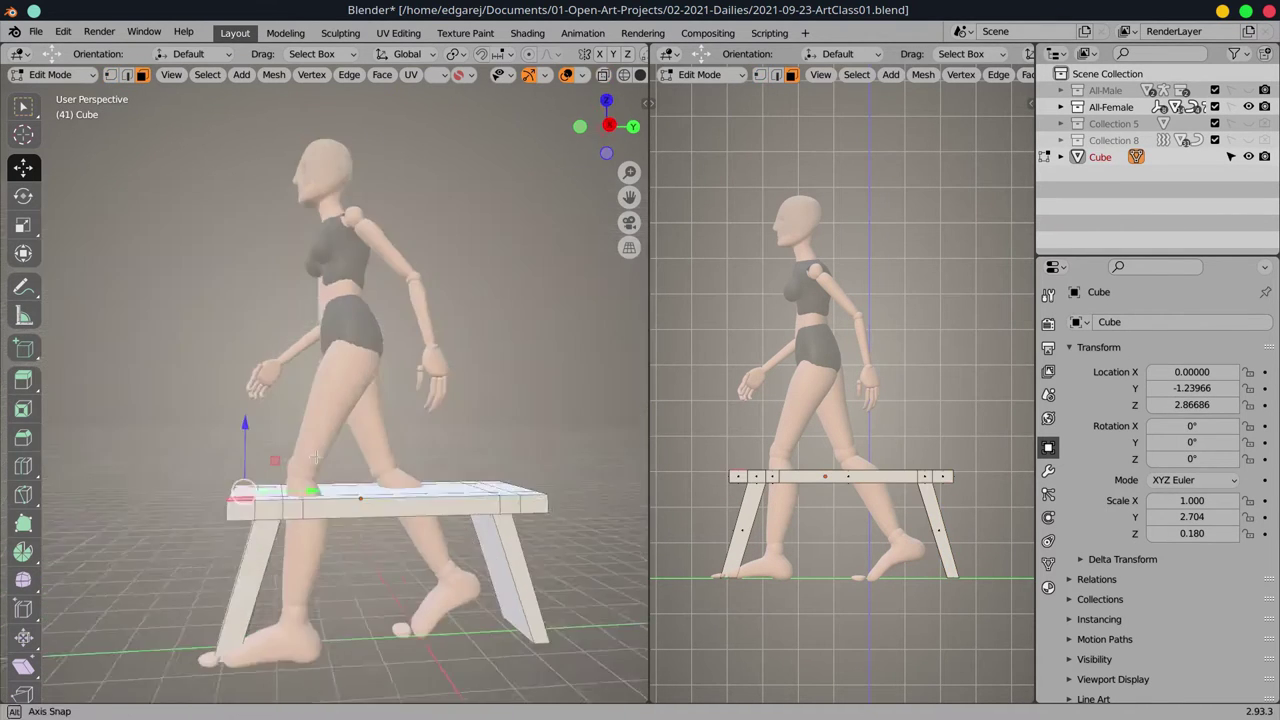
{"action": "key", "text": "e"}
{"action": "left_click", "coordinate": [329, 355]}
{"action": "key", "text": "Tab"}
- Create a new material for the bench named art-bench
{"action": "left_click", "coordinate": [1048, 587]}
{"action": "left_click", "coordinate": [1130, 392]}
{"action": "double_click", "coordinate": [1130, 392]}
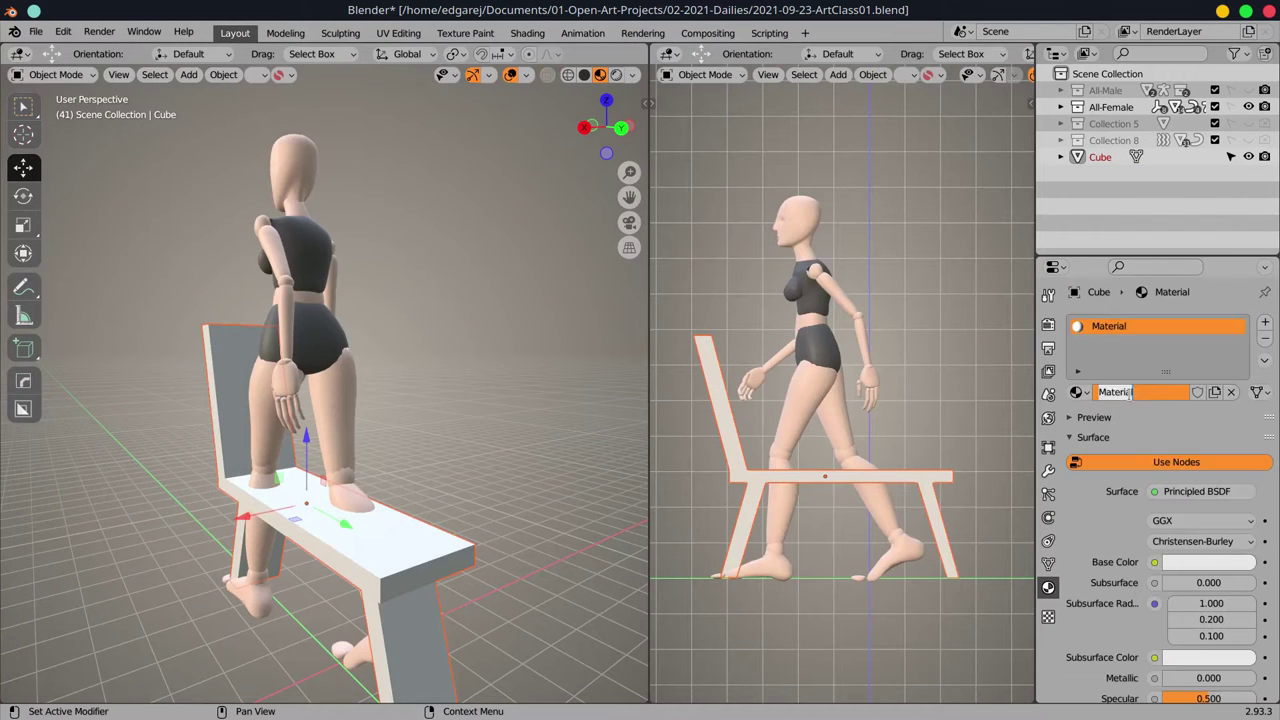
{"action": "type", "text": "nch"}
{"action": "key", "text": "Return"}
{"action": "scroll", "coordinate": [1210, 668], "scroll_direction": "down", "scroll_amount": 2}
- Give the material a reddish Subsurface Color, orbiting the views to check it
{"action": "left_click", "coordinate": [1208, 577]}
{"action": "key", "text": "e"}
{"action": "left_click", "coordinate": [791, 298]}
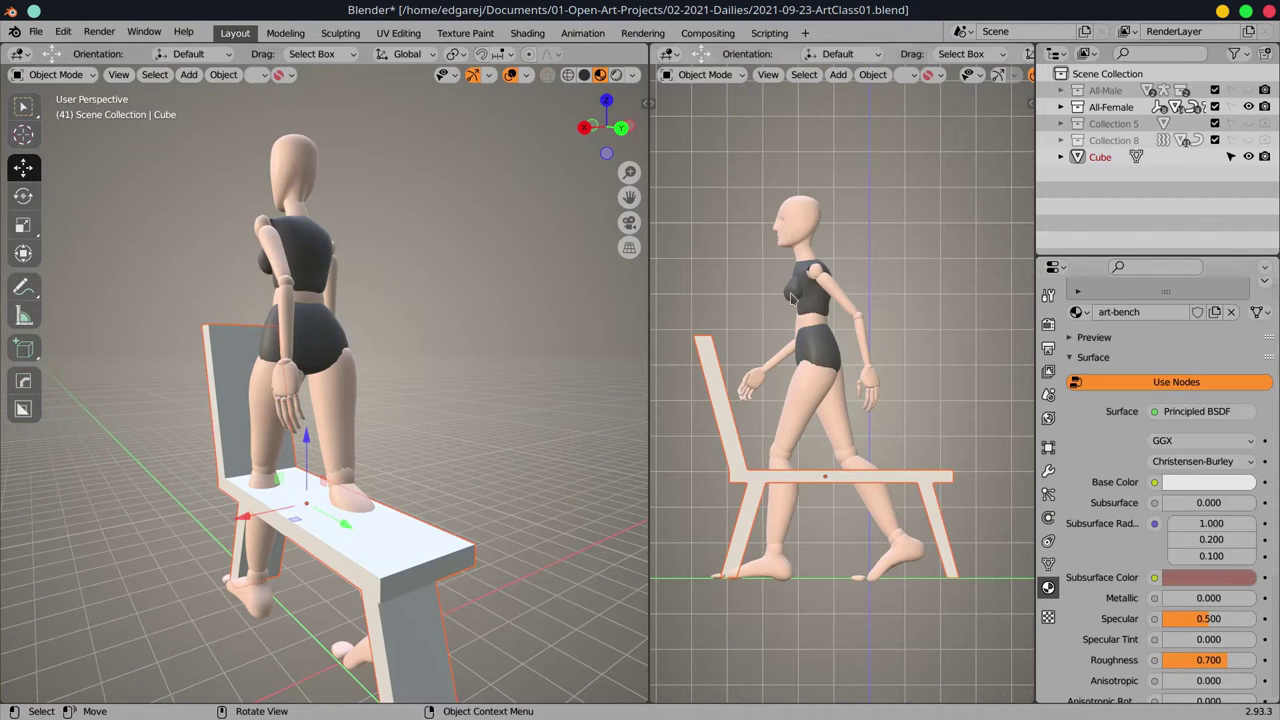
{"action": "left_click_drag", "start_coordinate": [964, 148], "coordinate": [923, 316]}
{"action": "left_click", "coordinate": [923, 316]}
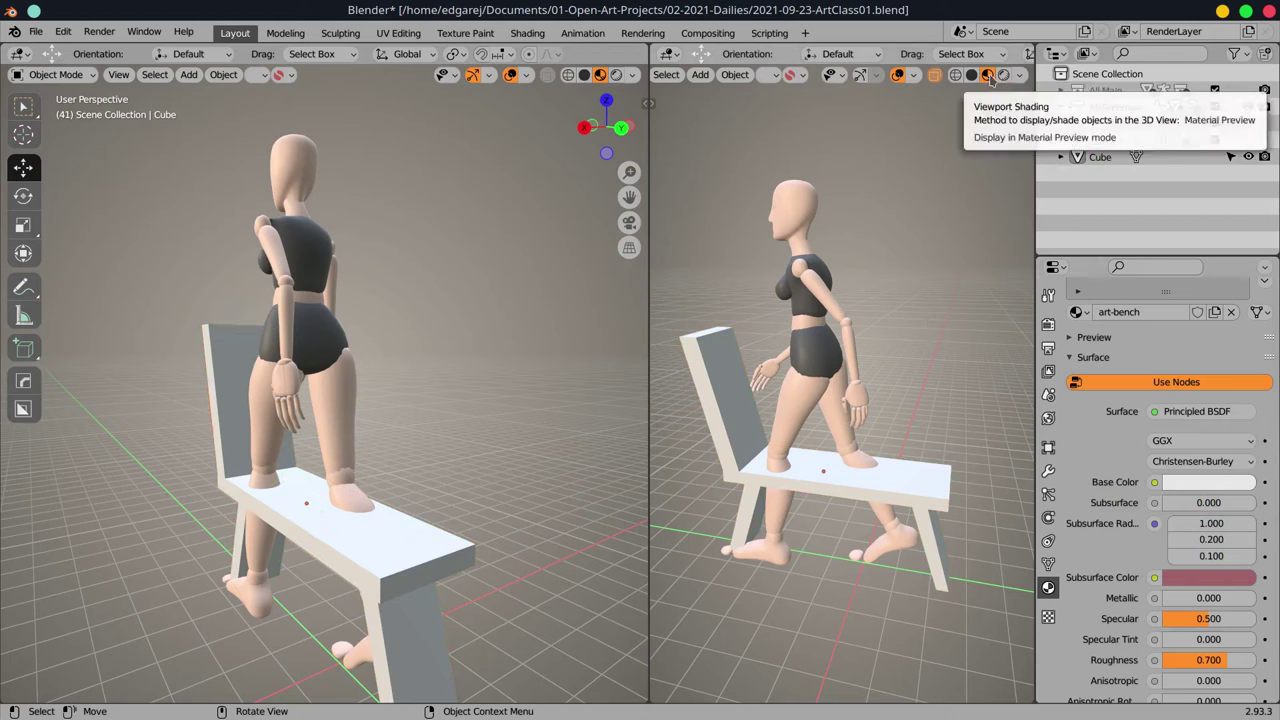
{"action": "left_click", "coordinate": [1020, 75]}
{"action": "left_click", "coordinate": [823, 470]}
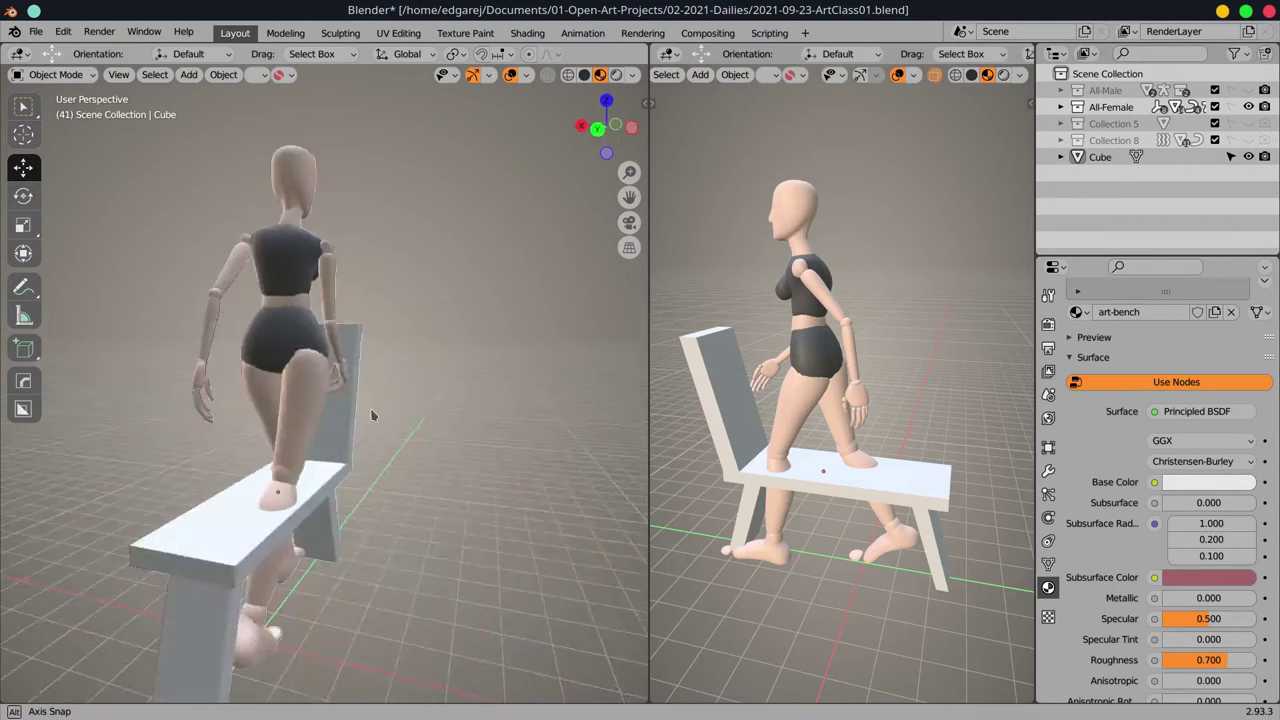
{"action": "left_click_drag", "start_coordinate": [371, 414], "coordinate": [300, 420]}
- Set a dusky red Base Color and save the file
{"action": "left_click", "coordinate": [1208, 577]}
{"action": "key", "text": "ctrl+c"}
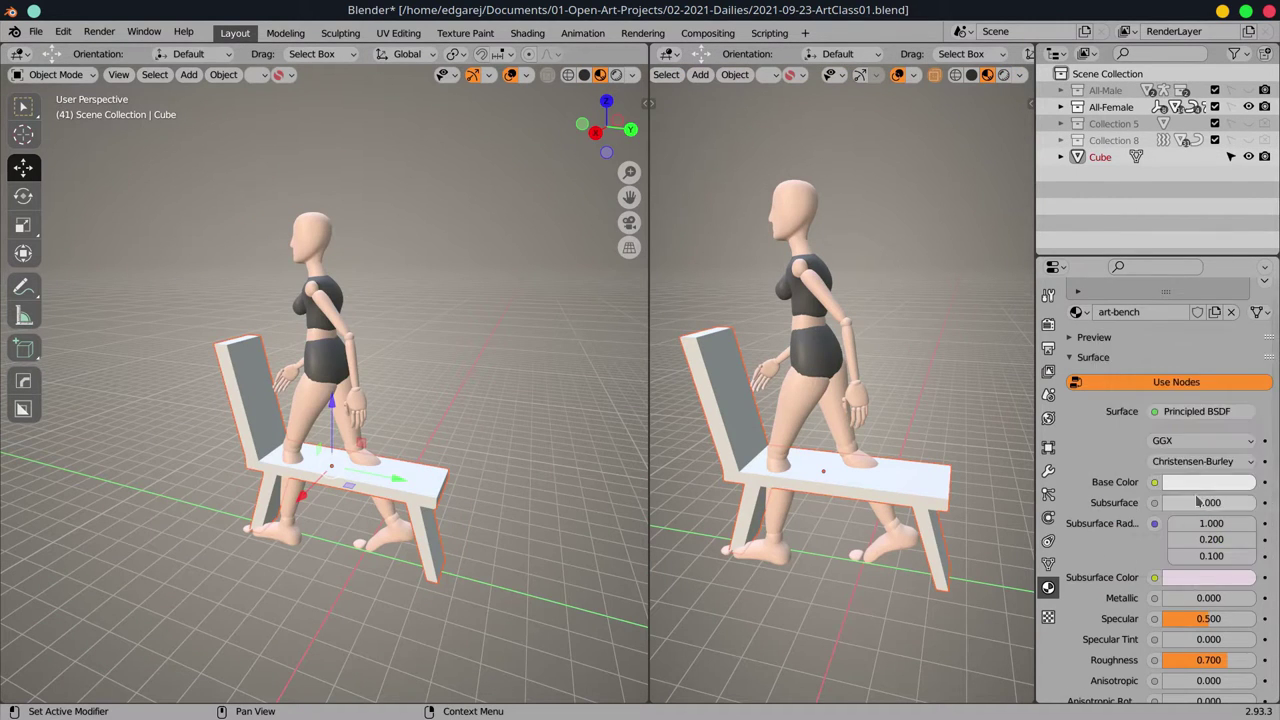
{"action": "key", "text": "ctrl+v"}
{"action": "left_click", "coordinate": [1208, 482]}
{"action": "left_click", "coordinate": [846, 566]}
{"action": "scroll", "coordinate": [846, 566], "scroll_direction": "down", "scroll_amount": 4}
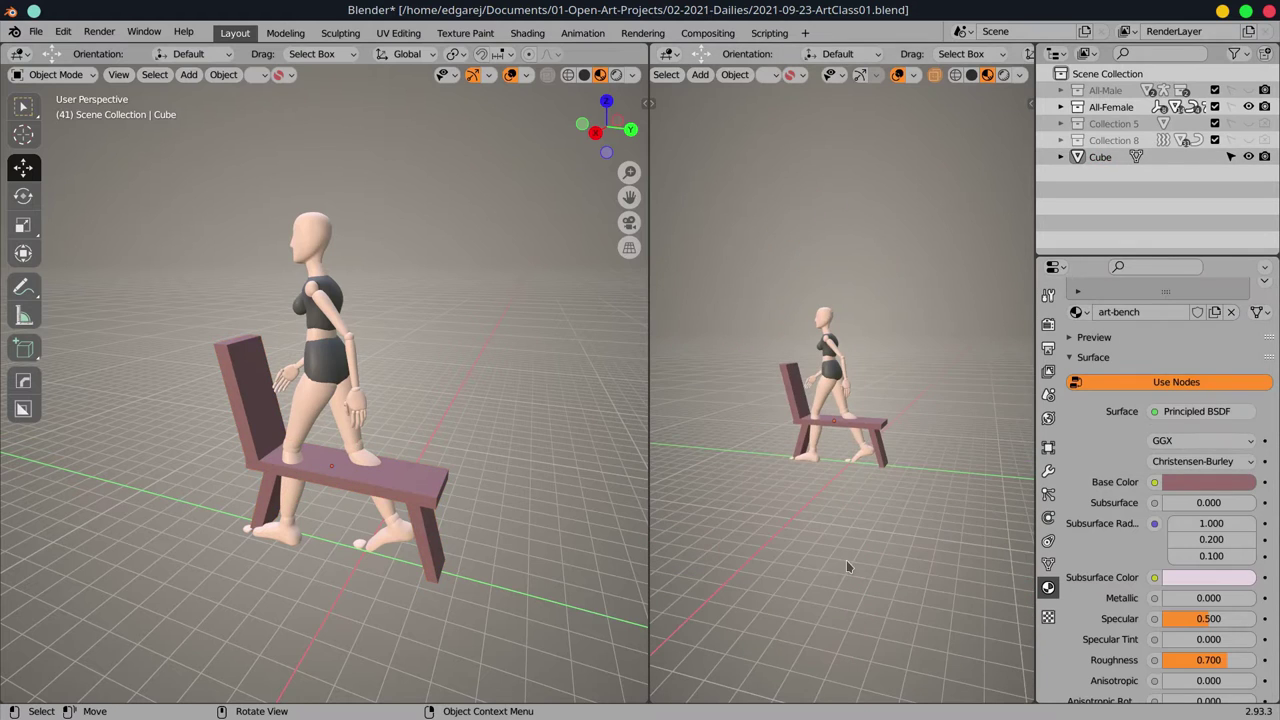
{"action": "left_click", "coordinate": [35, 32]}
{"action": "left_click", "coordinate": [70, 137]}
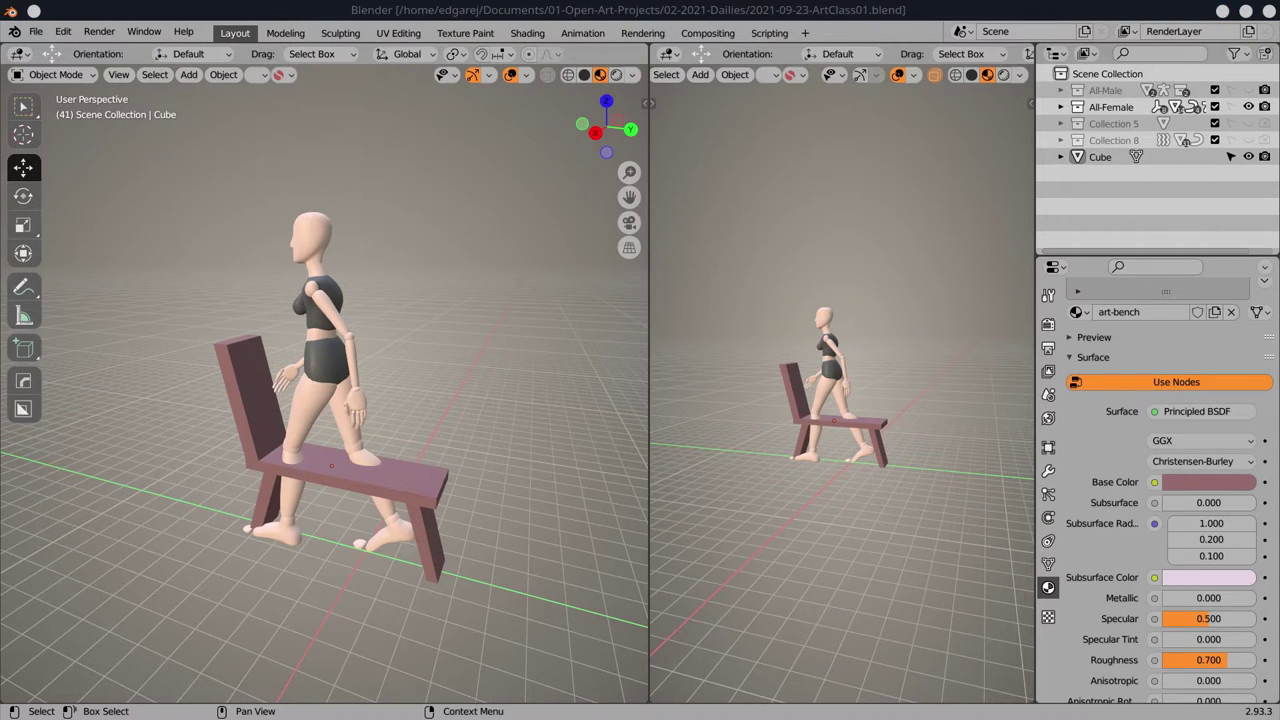
- Add a second cube and shape it into a tall, tilted panel seen from the right
{"action": "left_click", "coordinate": [188, 74]}
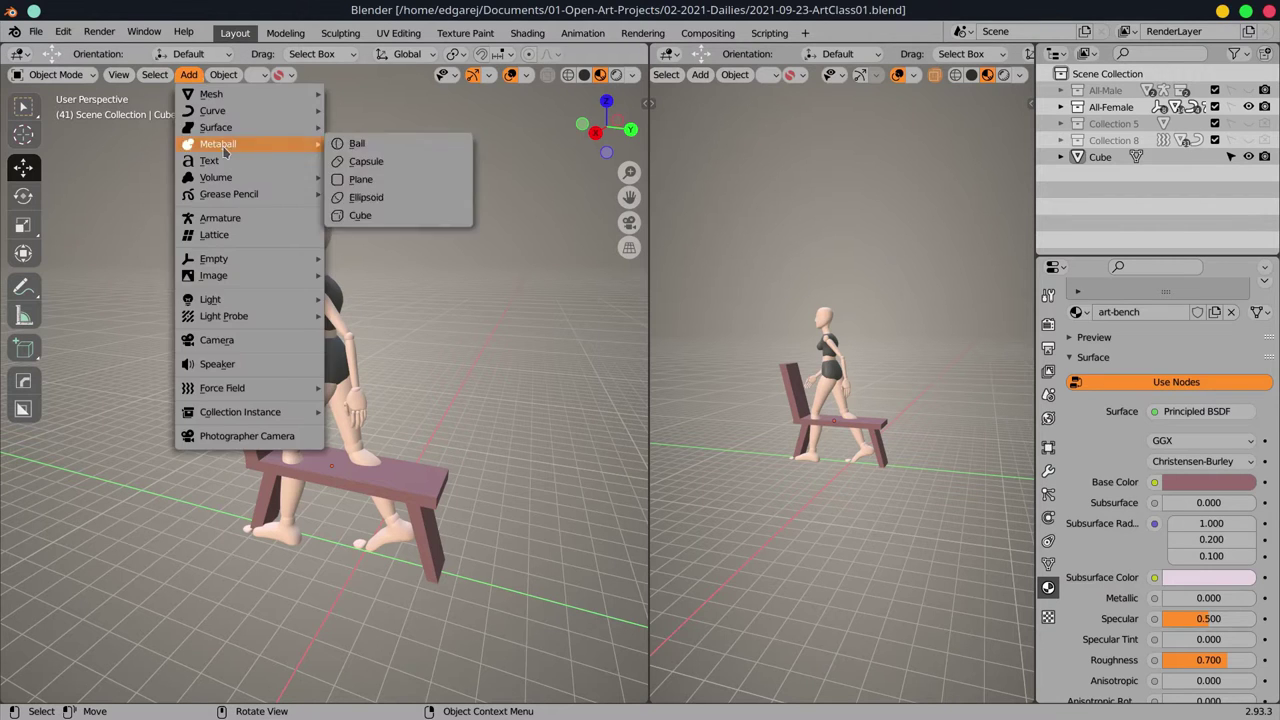
{"action": "left_click", "coordinate": [365, 115]}
{"action": "key", "text": "KP_3"}
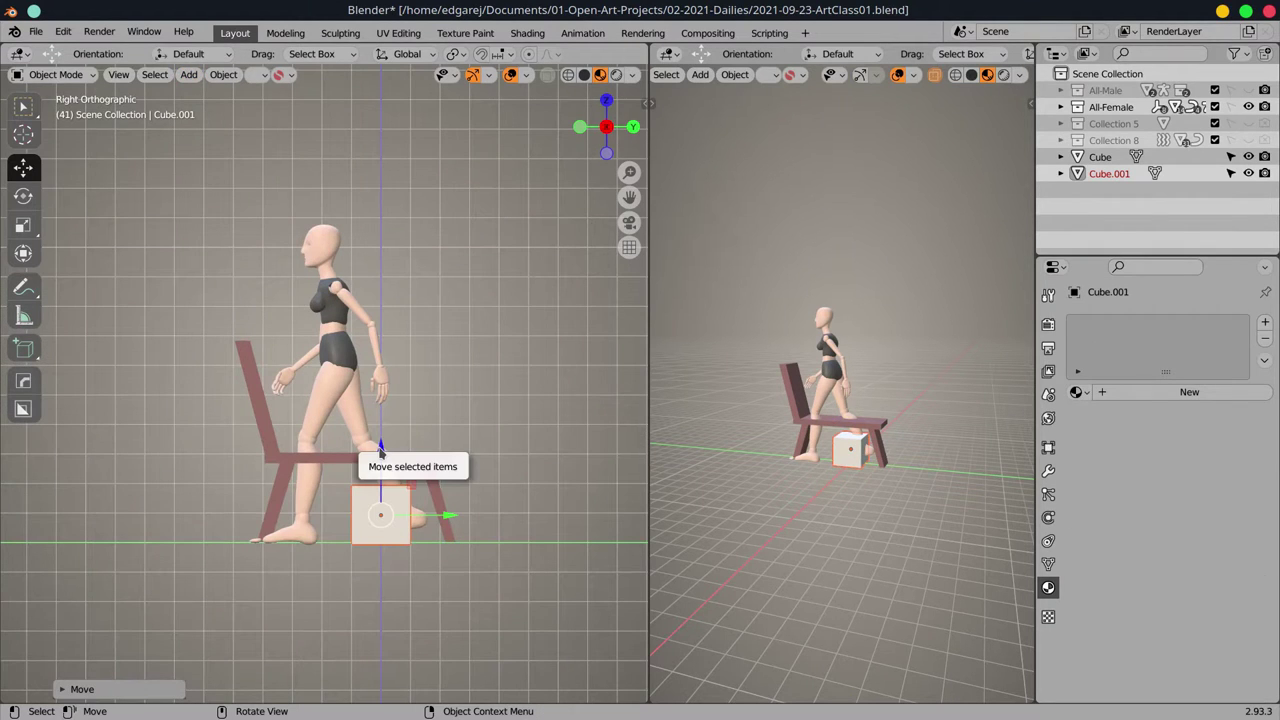
{"action": "left_click_drag", "start_coordinate": [449, 518], "coordinate": [397, 517]}
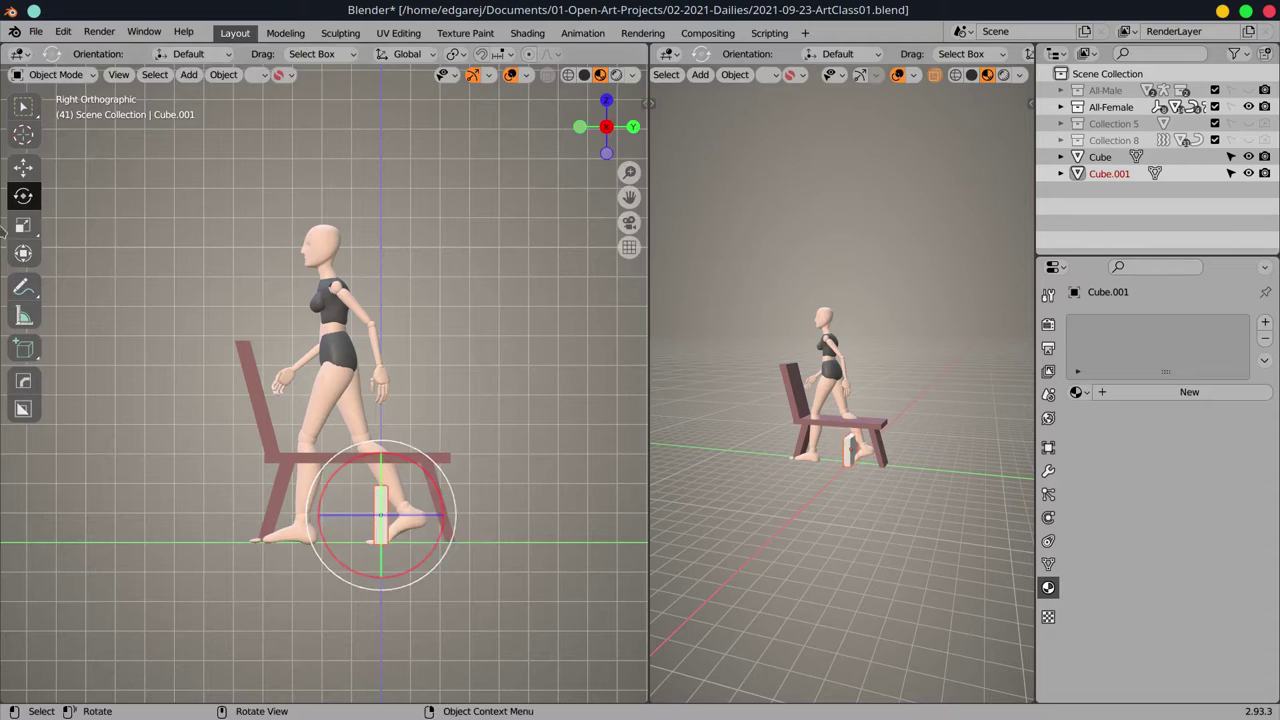
{"action": "left_click_drag", "start_coordinate": [380, 449], "coordinate": [381, 230]}
{"action": "left_click", "coordinate": [23, 196]}
{"action": "left_click_drag", "start_coordinate": [430, 470], "coordinate": [440, 530]}
{"action": "left_click_drag", "start_coordinate": [606, 126], "coordinate": [580, 140]}
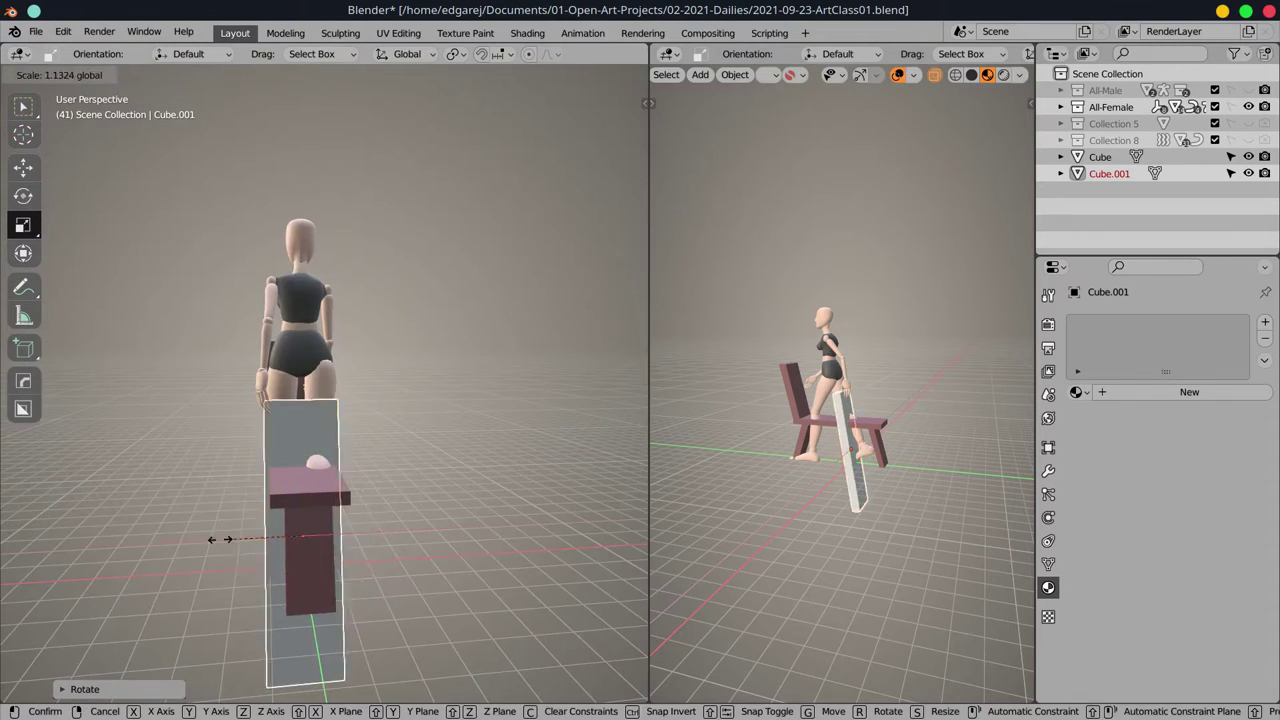
{"action": "left_click", "coordinate": [23, 167]}
- Add two loop cuts on the panel and slide the new edge loop into place
{"action": "key", "text": "Tab"}
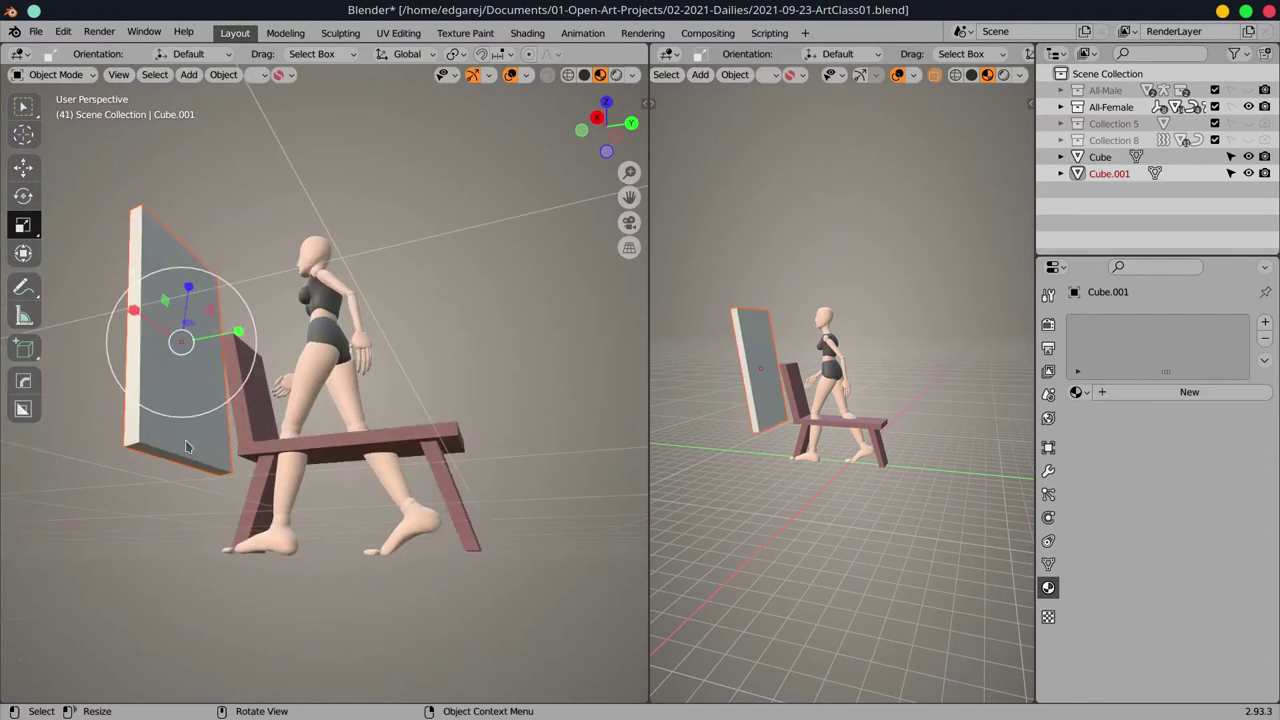
{"action": "left_click", "coordinate": [126, 75]}
{"action": "key", "text": "ctrl+r"}
{"action": "scroll", "coordinate": [175, 248], "scroll_direction": "up", "scroll_amount": 2}
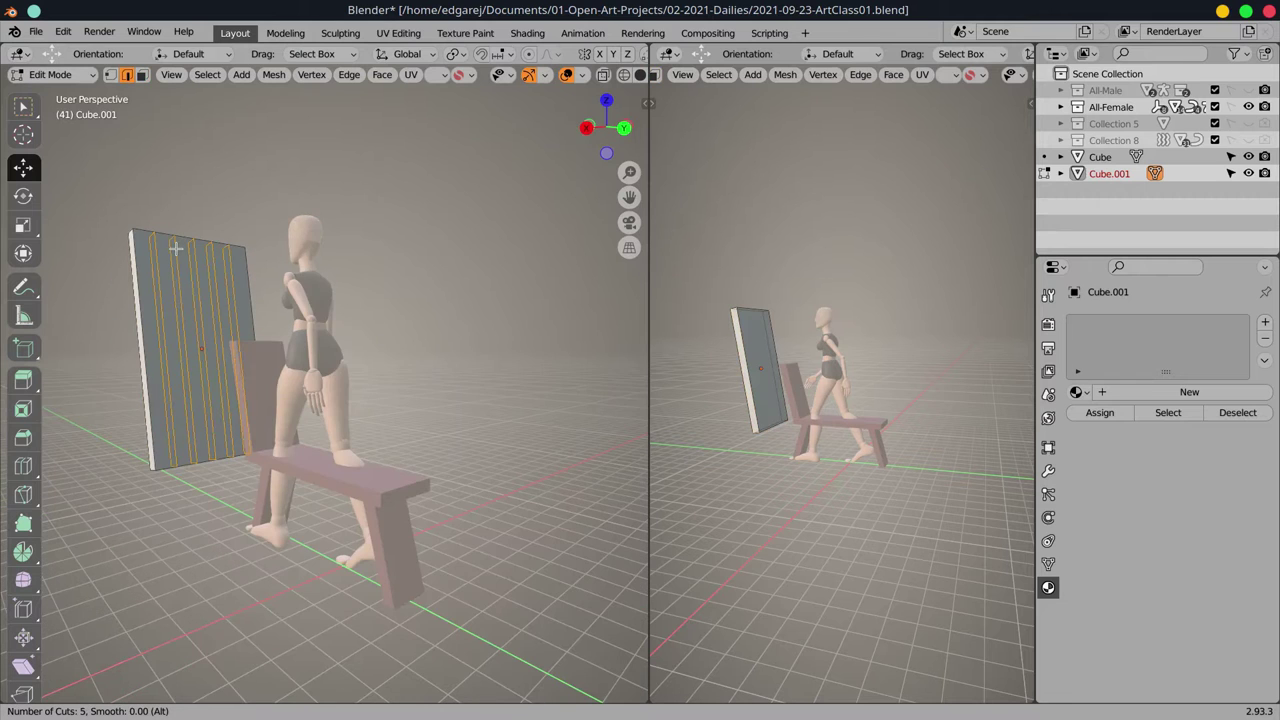
{"action": "left_click", "coordinate": [23, 225]}
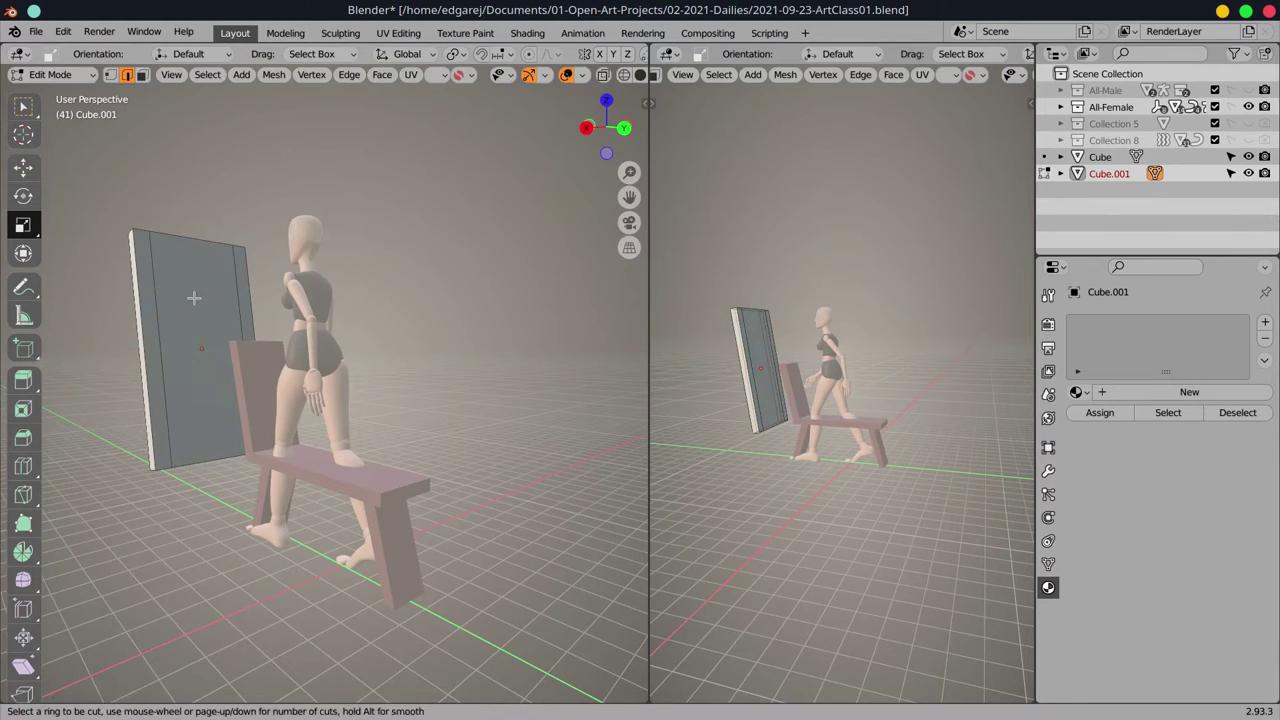
{"action": "left_click_drag", "start_coordinate": [191, 294], "coordinate": [202, 245]}
{"action": "left_click", "coordinate": [187, 258]}
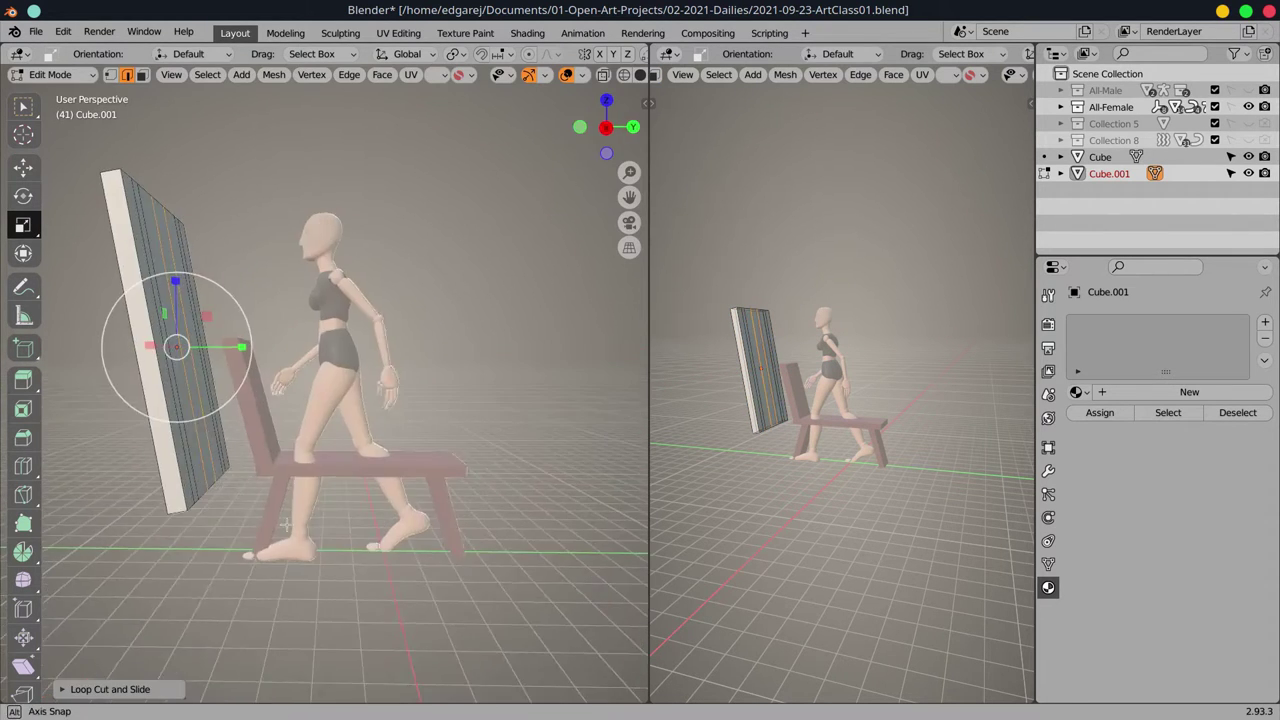
{"action": "left_click_drag", "start_coordinate": [241, 523], "coordinate": [164, 488]}
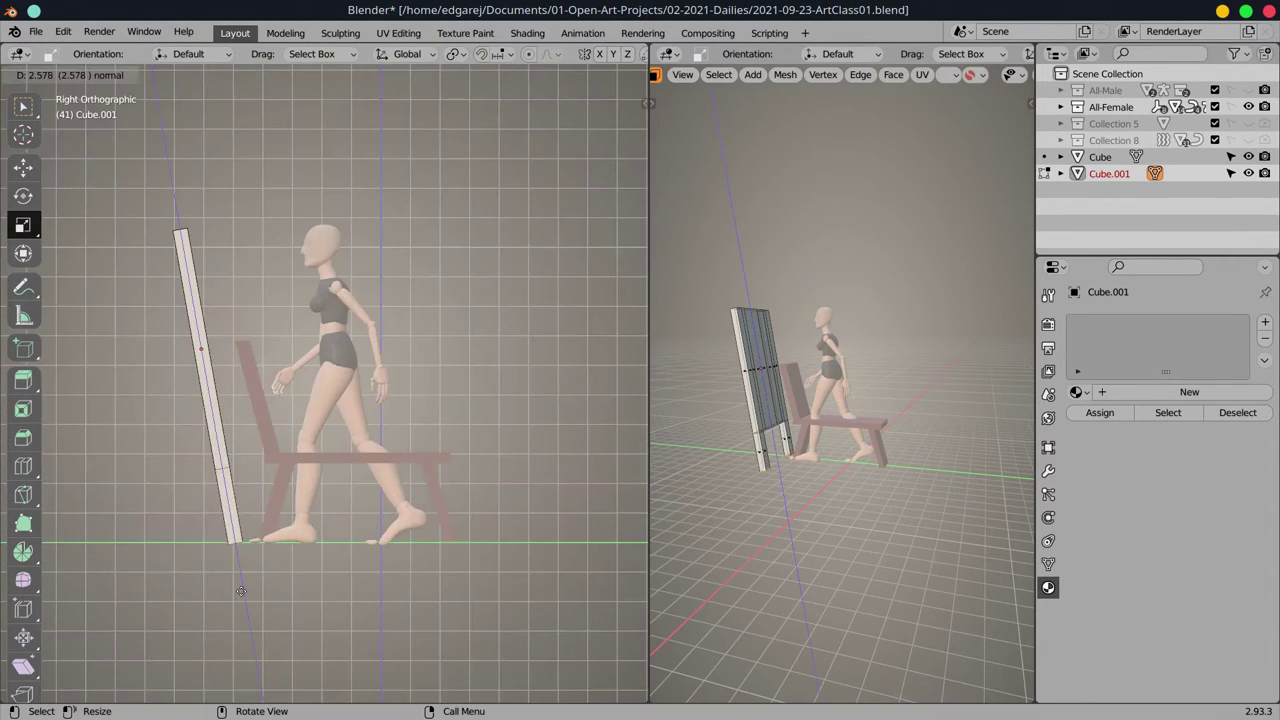
{"action": "left_click_drag", "start_coordinate": [151, 484], "coordinate": [195, 550]}
{"action": "key", "text": "g"}
{"action": "key", "text": "g"}
{"action": "left_click", "coordinate": [199, 568]}
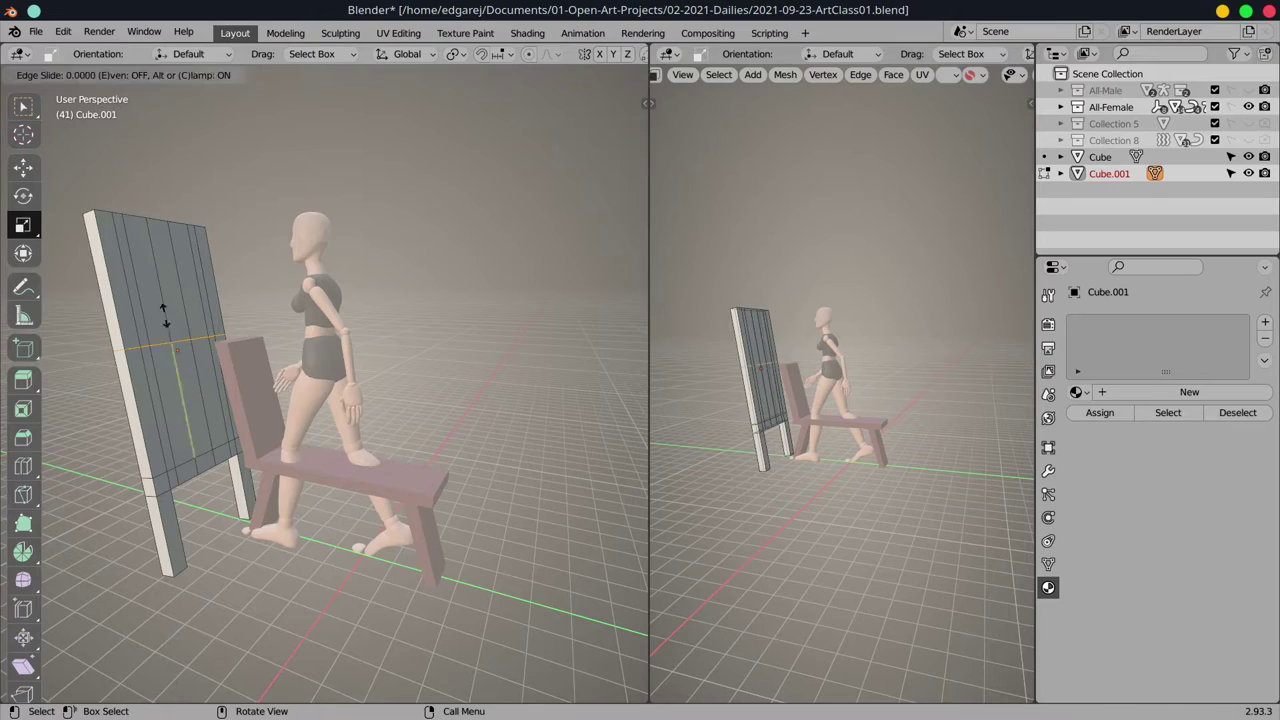
- Extrude the selected panel faces and check them in Right Ortho
{"action": "key", "text": "3"}
{"action": "key", "text": "a"}
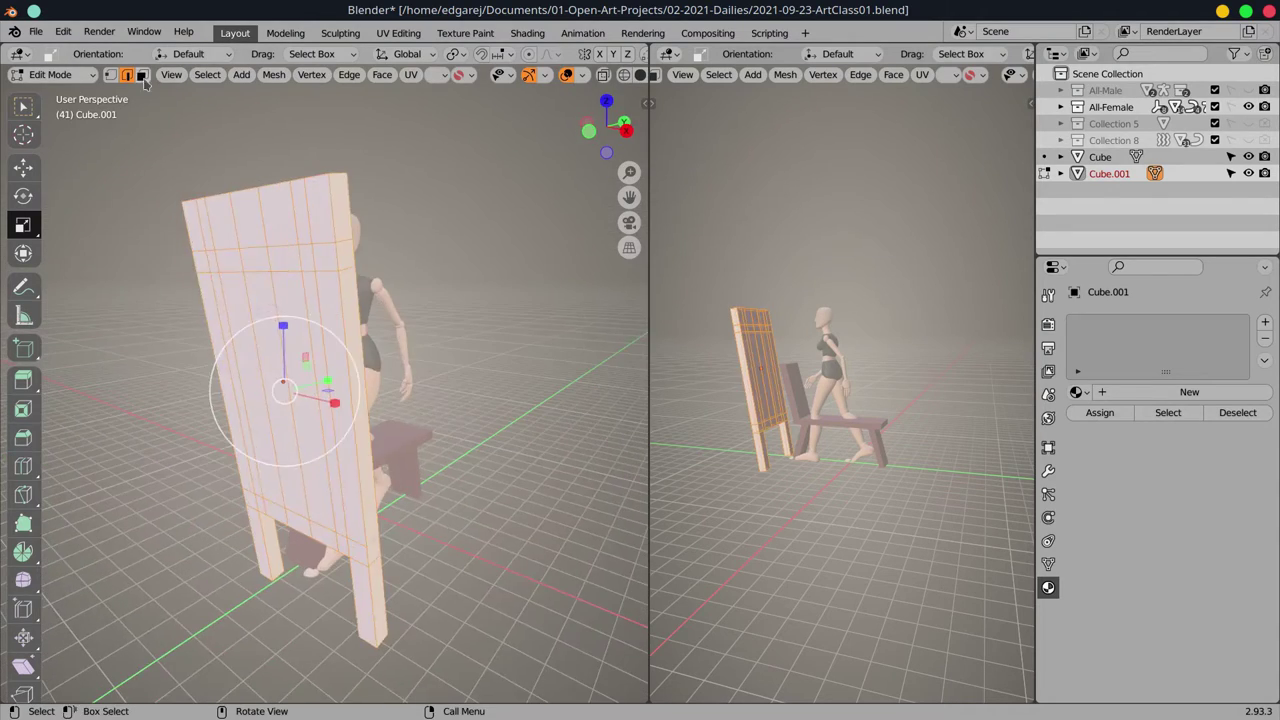
{"action": "key", "text": "e"}
{"action": "key", "text": "Escape"}
{"action": "key", "text": "KP_3"}
{"action": "left_click_drag", "start_coordinate": [243, 317], "coordinate": [266, 310]}
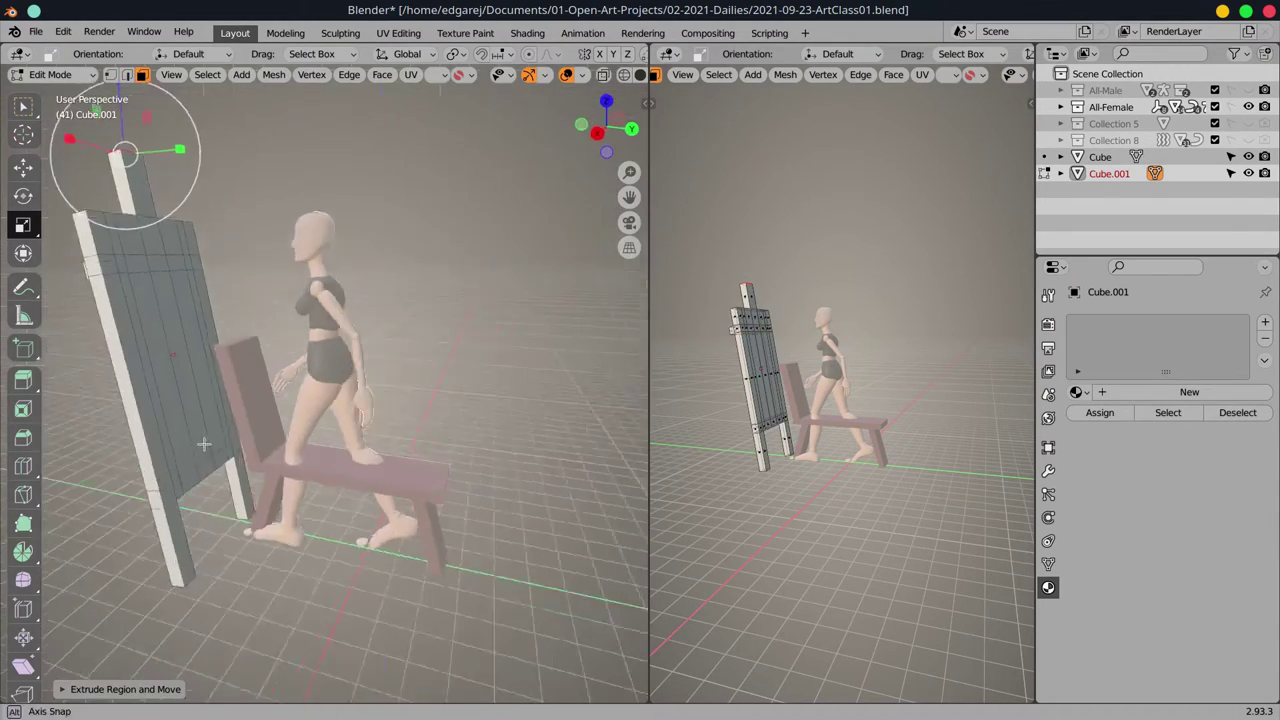
{"action": "key", "text": "KP_3"}
- Rotate the extruded piece back into a rear leg and adjust its scale and position
{"action": "key", "text": "e"}
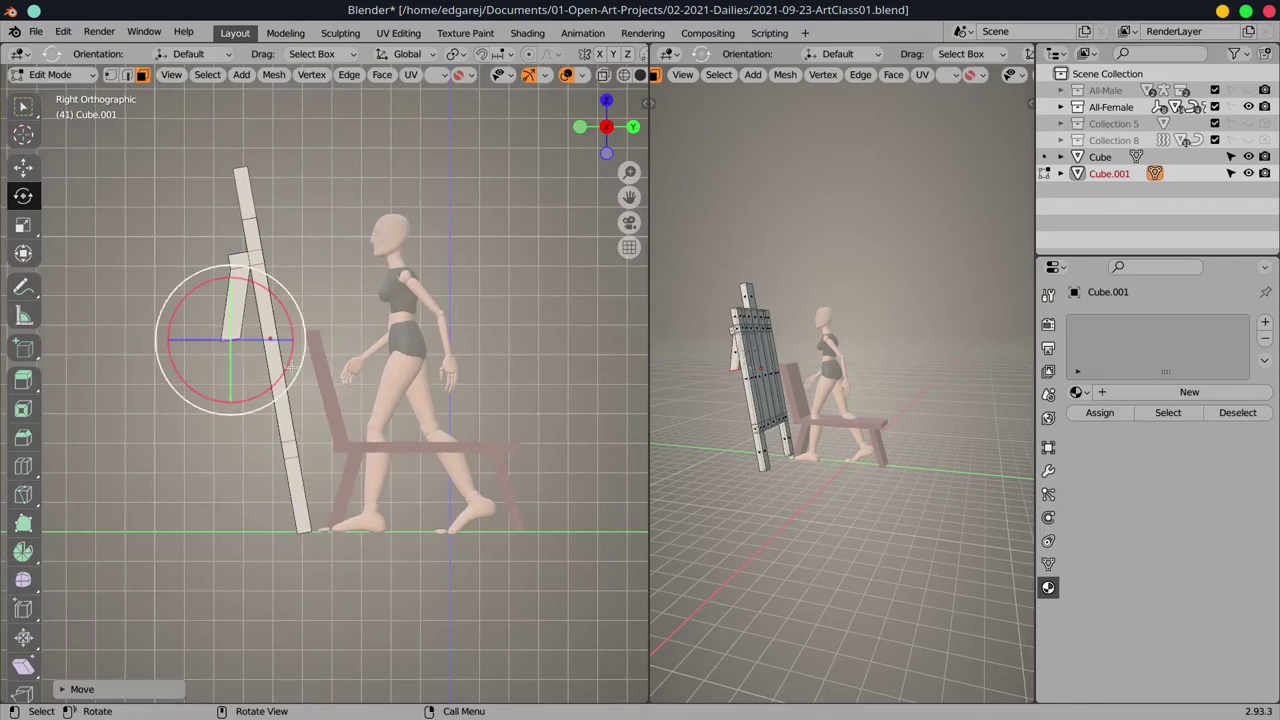
{"action": "key", "text": "r"}
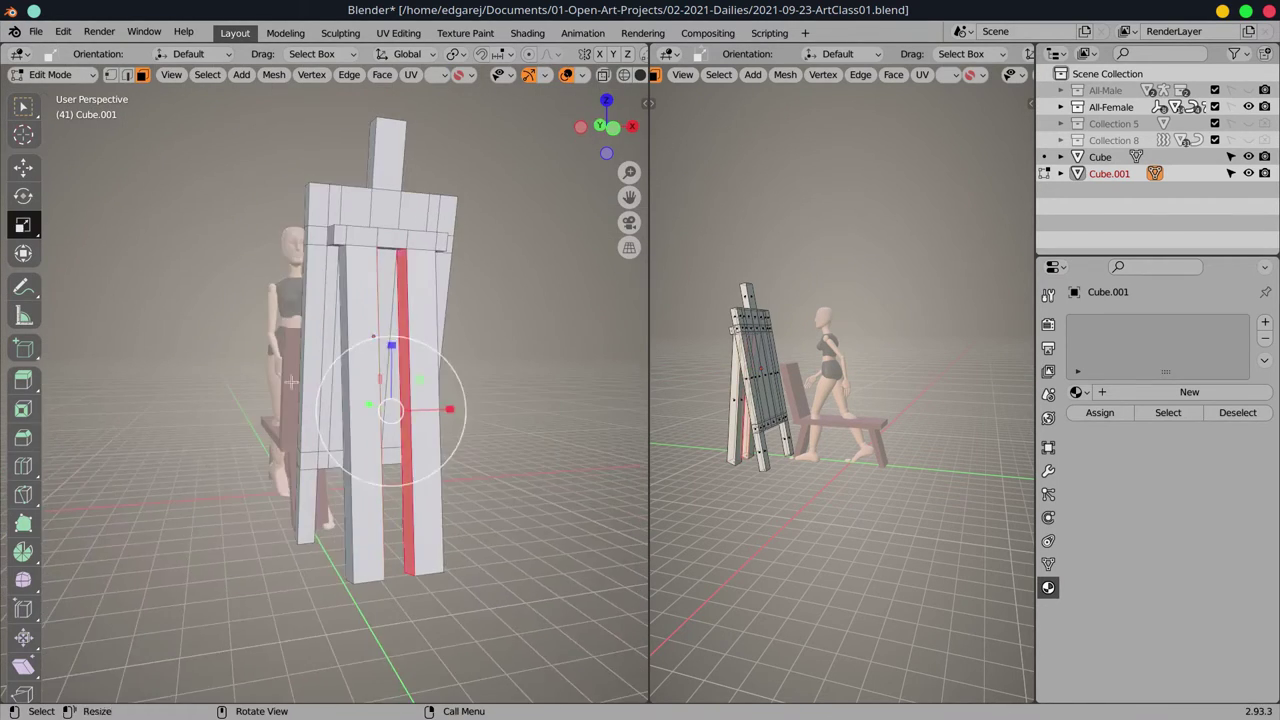
{"action": "mouse_move", "coordinate": [248, 355]}
{"action": "left_mouse_down"}
{"action": "mouse_move", "coordinate": [250, 415]}
{"action": "mouse_move", "coordinate": [143, 475]}
{"action": "mouse_move", "coordinate": [373, 455]}
{"action": "left_mouse_up"}
{"action": "key", "text": "w"}
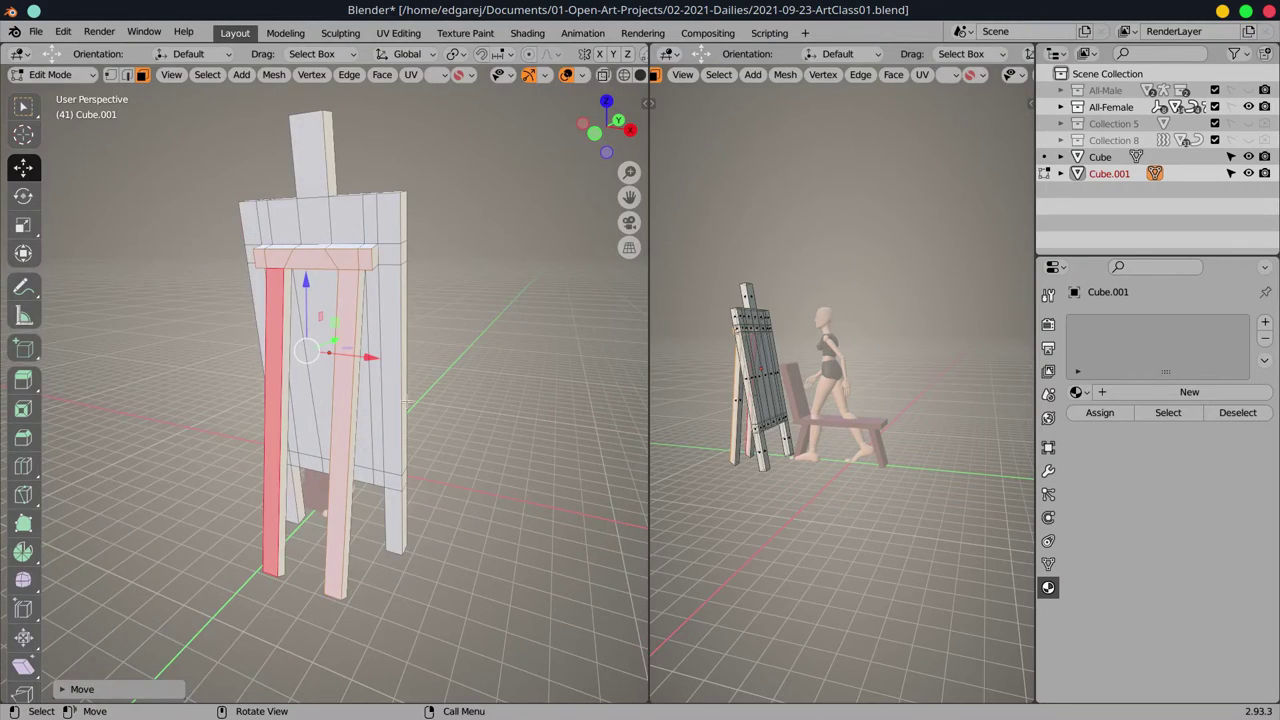
{"action": "mouse_move", "coordinate": [407, 400]}
{"action": "left_mouse_down"}
{"action": "mouse_move", "coordinate": [222, 420]}
{"action": "mouse_move", "coordinate": [400, 420]}
{"action": "left_mouse_up"}
- Delete stray hidden faces on the easel top using the see-through display
{"action": "key", "text": "2"}
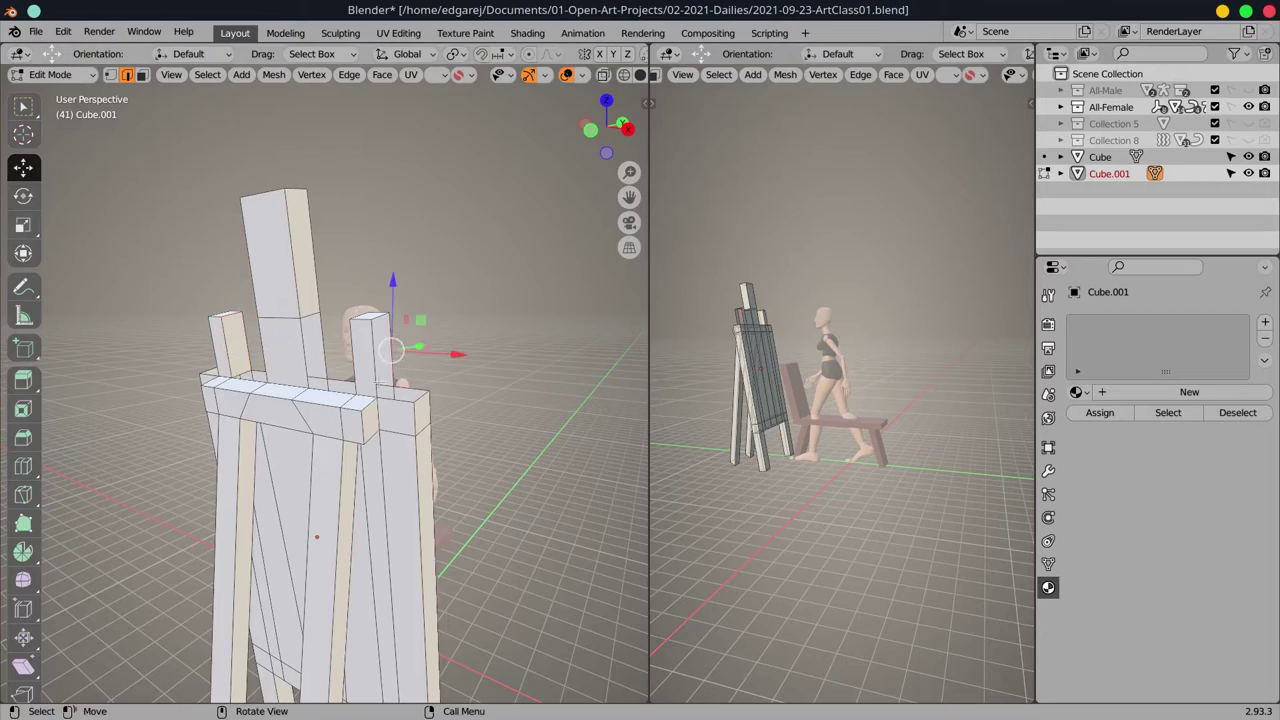
{"action": "mouse_move", "coordinate": [370, 408]}
{"action": "left_mouse_down"}
{"action": "mouse_move", "coordinate": [441, 405]}
{"action": "mouse_move", "coordinate": [432, 478]}
{"action": "mouse_move", "coordinate": [300, 428]}
{"action": "mouse_move", "coordinate": [386, 457]}
{"action": "mouse_move", "coordinate": [235, 498]}
{"action": "left_mouse_up"}
{"action": "key", "text": "3"}
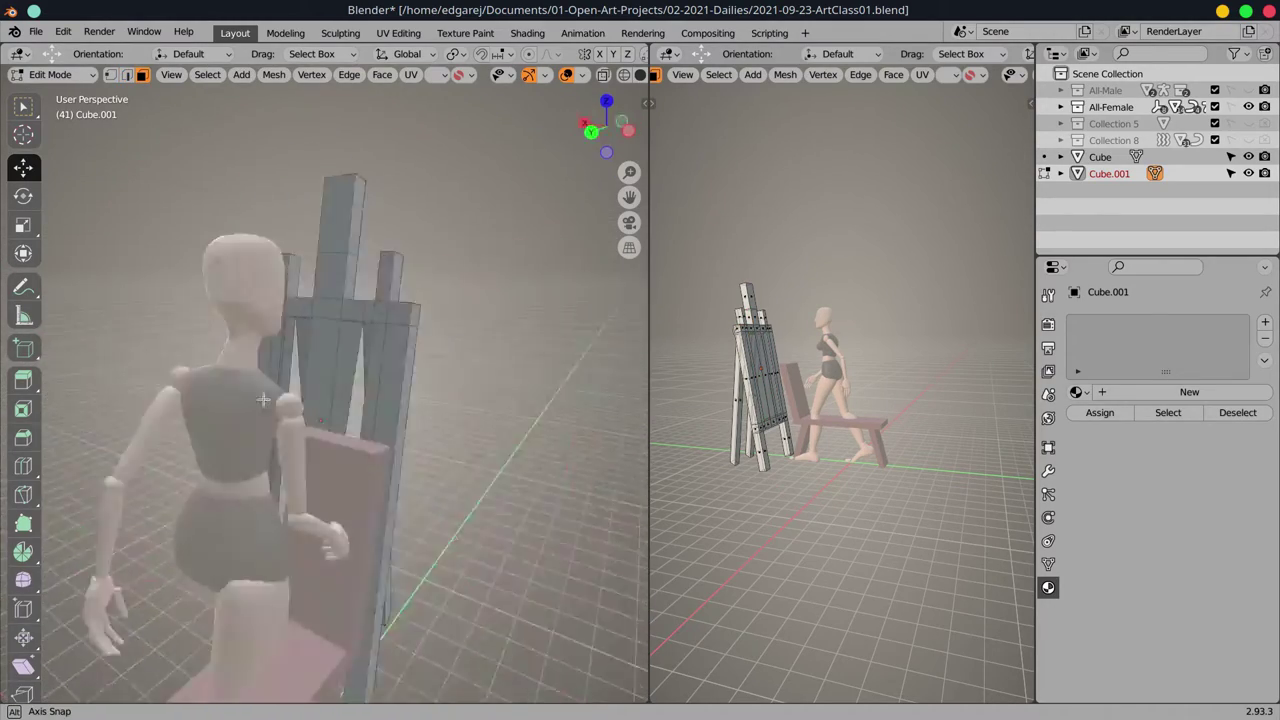
{"action": "key", "text": "alt+z"}
{"action": "scroll", "coordinate": [235, 498], "scroll_direction": "down", "scroll_amount": 4}
{"action": "right_click", "coordinate": [235, 498]}
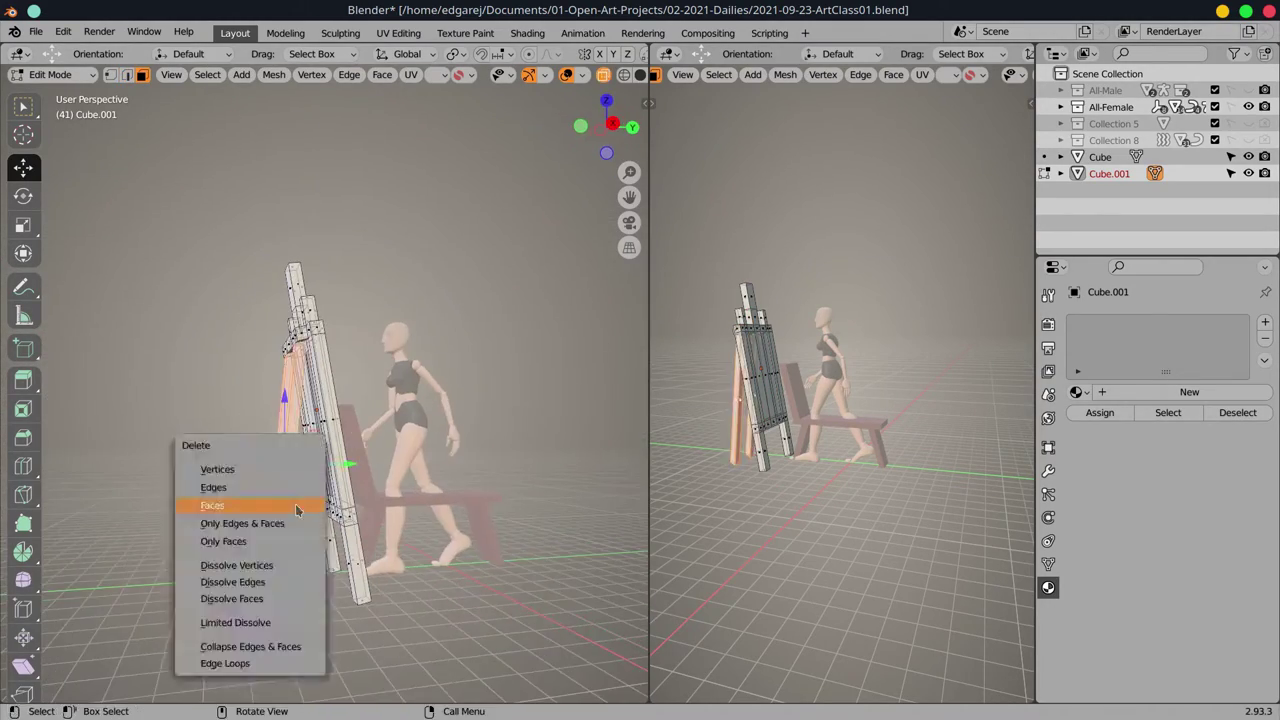
{"action": "key", "text": "Escape"}
{"action": "key", "text": "alt+z"}
{"action": "key", "text": "KP_Decimal"}
- Select and tidy the easel's vertical post edges, then return to Object Mode
{"action": "key", "text": "2"}
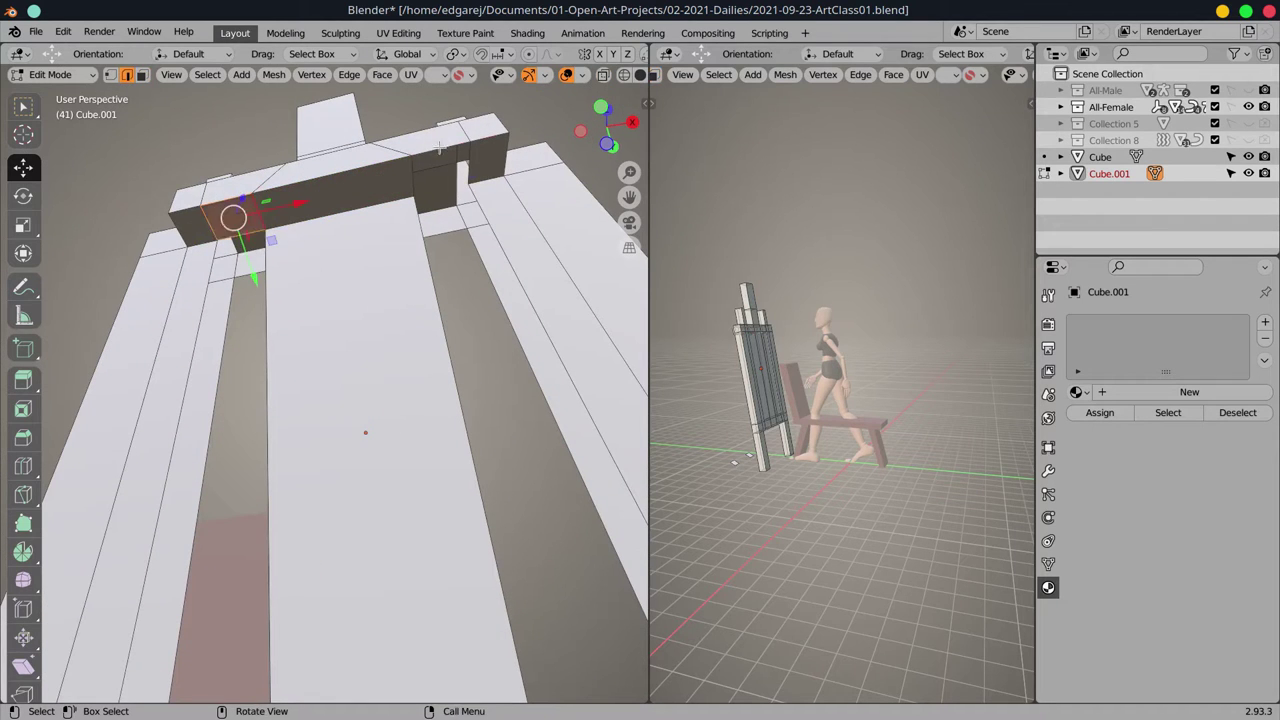
{"action": "left_click", "coordinate": [425, 198]}
{"action": "mouse_move", "coordinate": [425, 198]}
{"action": "left_mouse_down"}
{"action": "mouse_move", "coordinate": [168, 313]}
{"action": "mouse_move", "coordinate": [365, 370]}
{"action": "mouse_move", "coordinate": [425, 477]}
{"action": "mouse_move", "coordinate": [355, 577]}
{"action": "left_mouse_up"}
{"action": "scroll", "coordinate": [365, 370], "scroll_direction": "down", "scroll_amount": 4}
{"action": "scroll", "coordinate": [425, 477], "scroll_direction": "up", "scroll_amount": 4}
{"action": "key", "text": "3"}
{"action": "scroll", "coordinate": [355, 577], "scroll_direction": "down", "scroll_amount": 5}
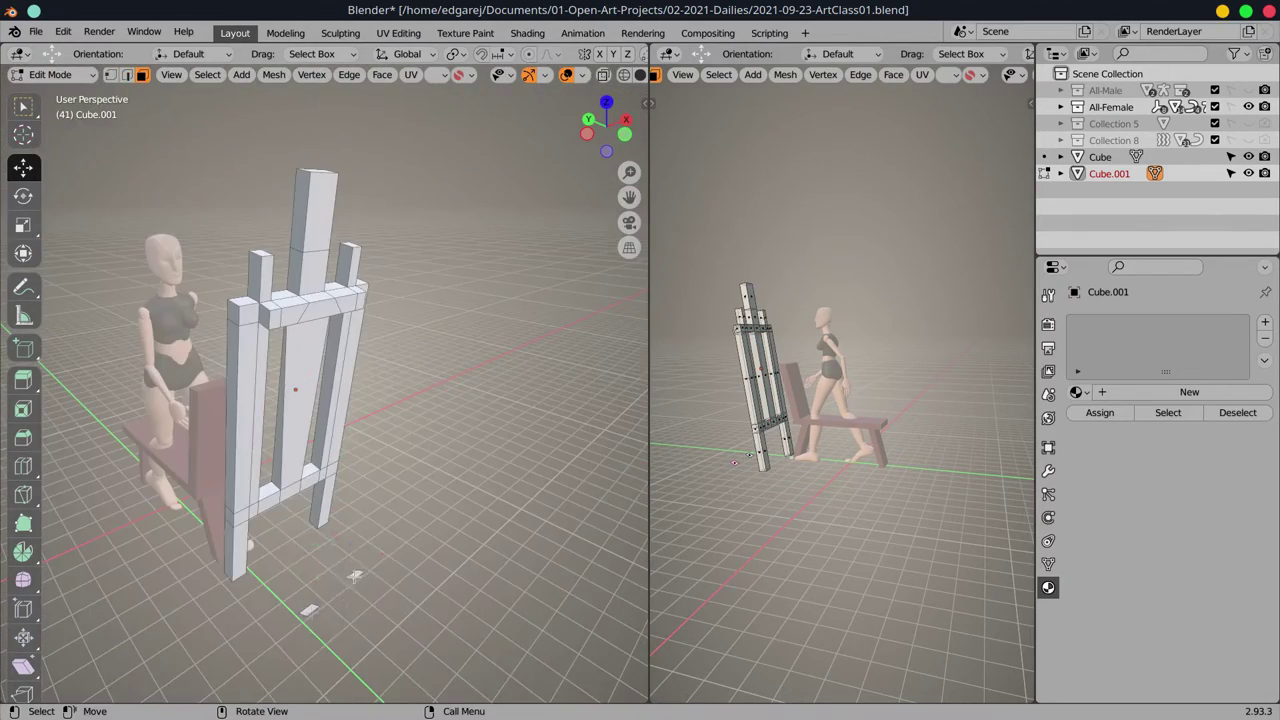
{"action": "left_click_drag", "start_coordinate": [285, 531], "coordinate": [113, 114]}
{"action": "scroll", "coordinate": [113, 114], "scroll_direction": "up", "scroll_amount": 3}
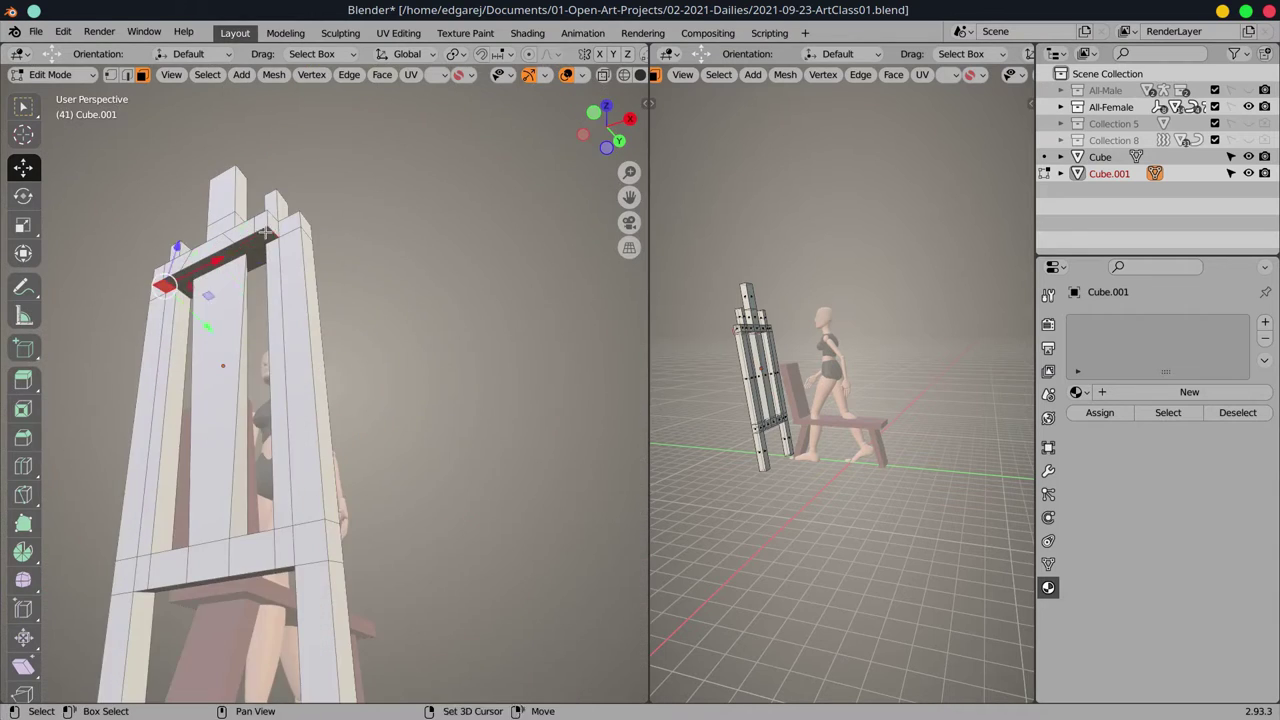
{"action": "key", "text": "KP_3"}
{"action": "key", "text": "Tab"}
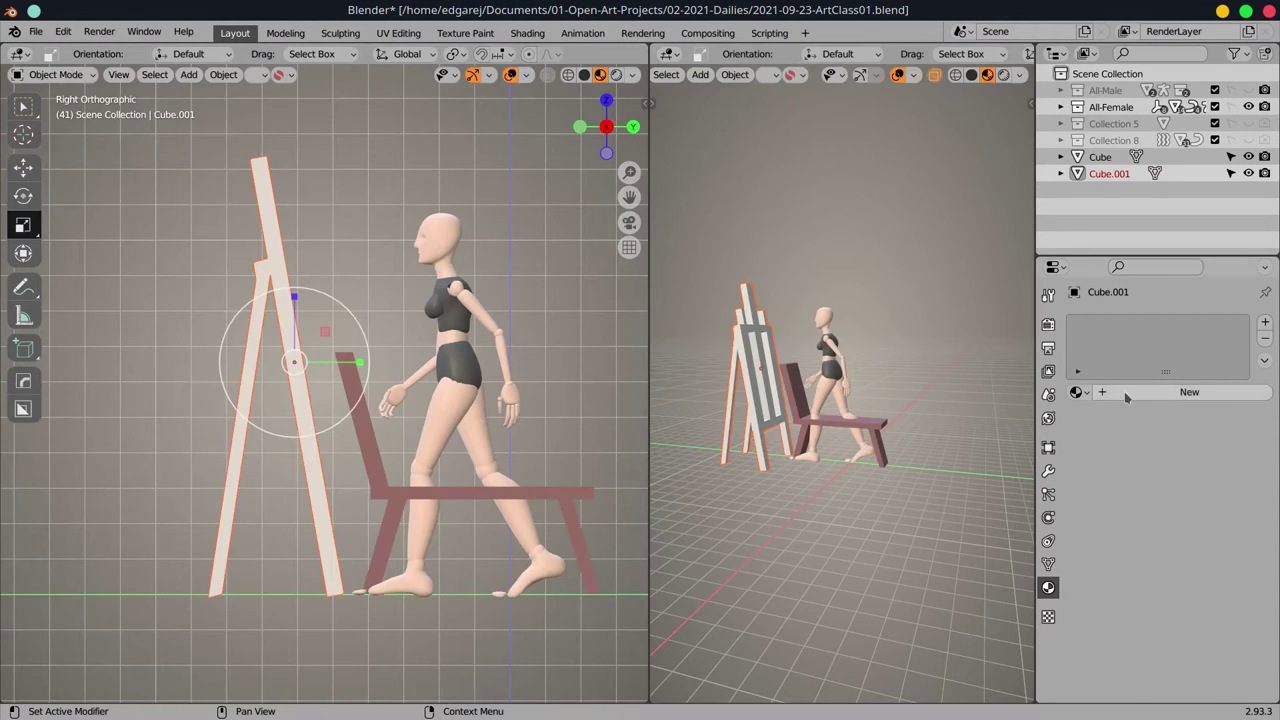
- Add a new reddish material to the easel named art-easel
{"action": "left_click", "coordinate": [1126, 397]}
{"action": "left_click", "coordinate": [1208, 562]}
{"action": "left_click", "coordinate": [1200, 343]}
{"action": "double_click", "coordinate": [1140, 392]}
{"action": "type", "text": "art-easel"}
{"action": "key", "text": "Return"}
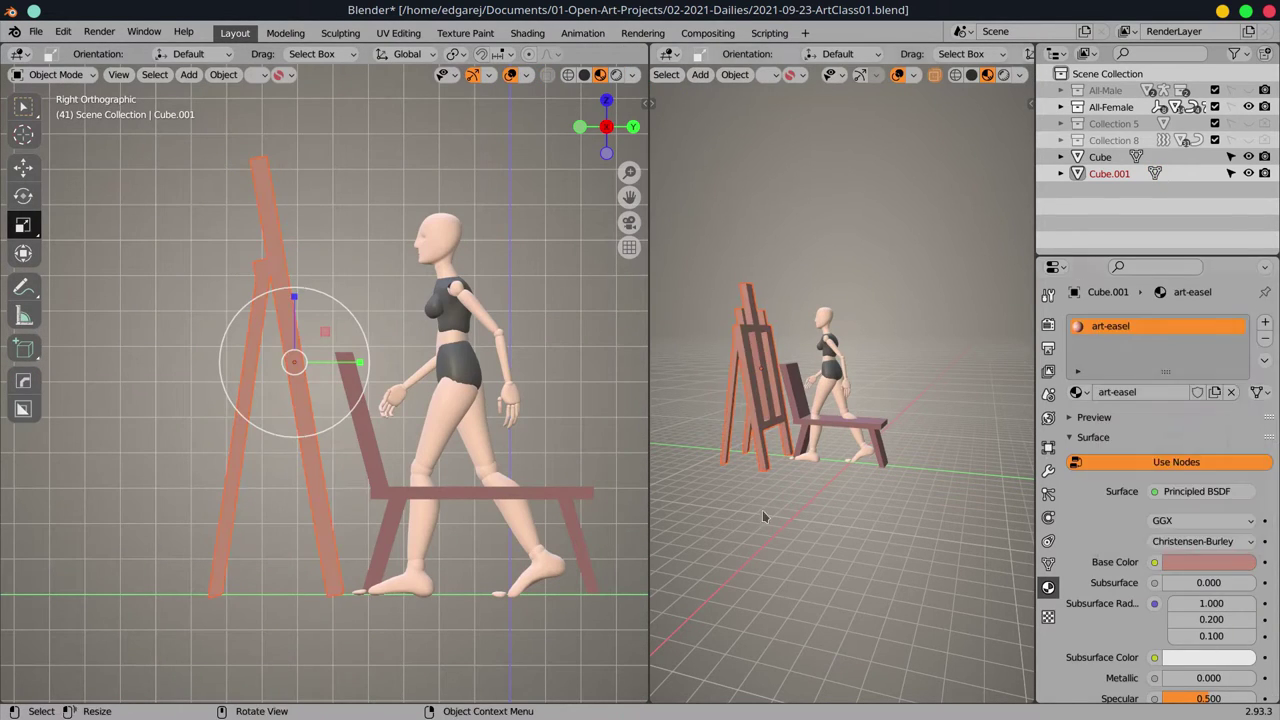
{"action": "left_click_drag", "start_coordinate": [382, 664], "coordinate": [30, 38]}
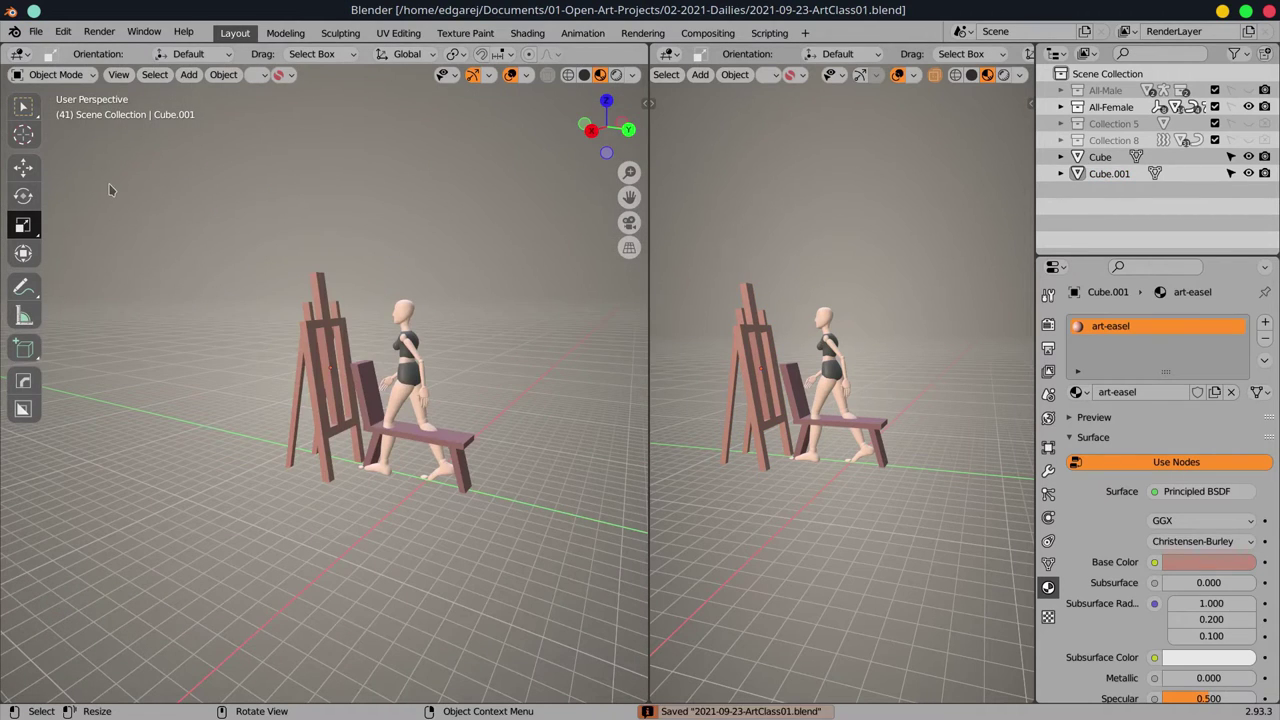
- Add a cylinder to the scene and scale it to stool size
{"action": "left_click", "coordinate": [188, 74]}
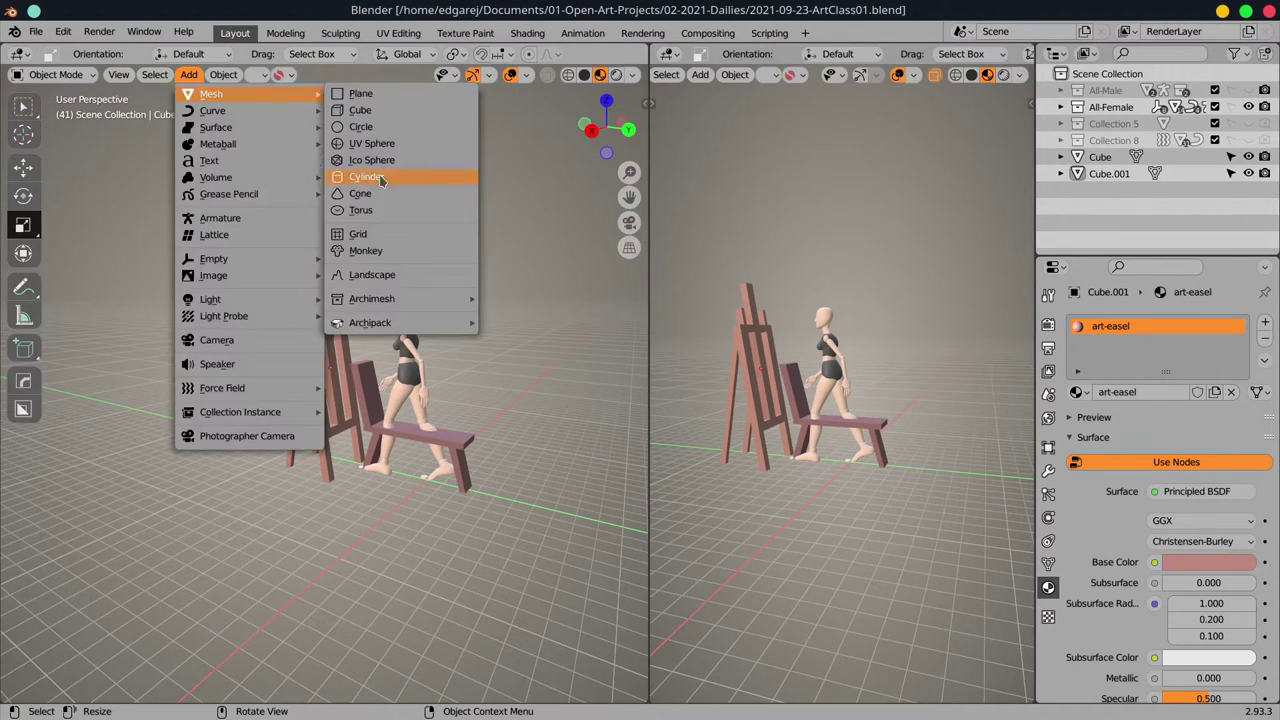
{"action": "left_click", "coordinate": [395, 177]}
{"action": "key", "text": "s"}
{"action": "left_click", "coordinate": [484, 562]}
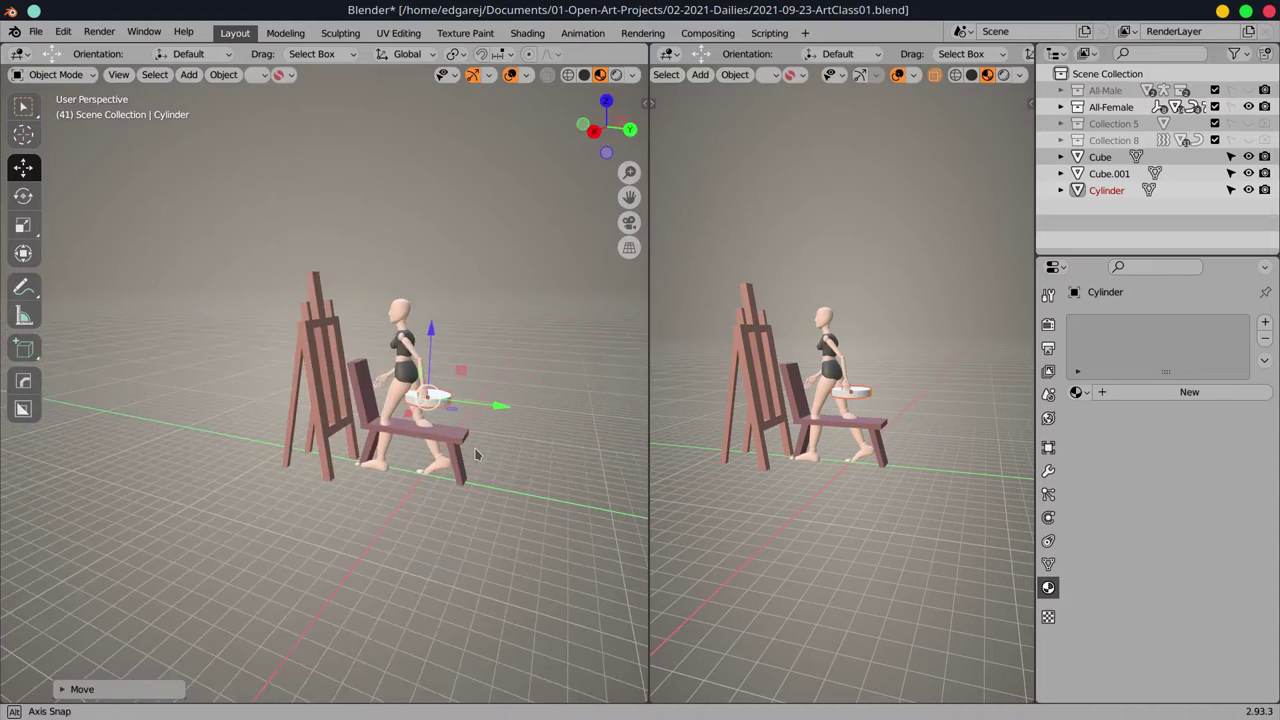
{"action": "scroll", "coordinate": [494, 400], "scroll_direction": "up", "scroll_amount": 3}
- Extrude the cylinder's bottom into a stem and add a centred loop cut
{"action": "key", "text": "Tab"}
{"action": "key", "text": "e"}
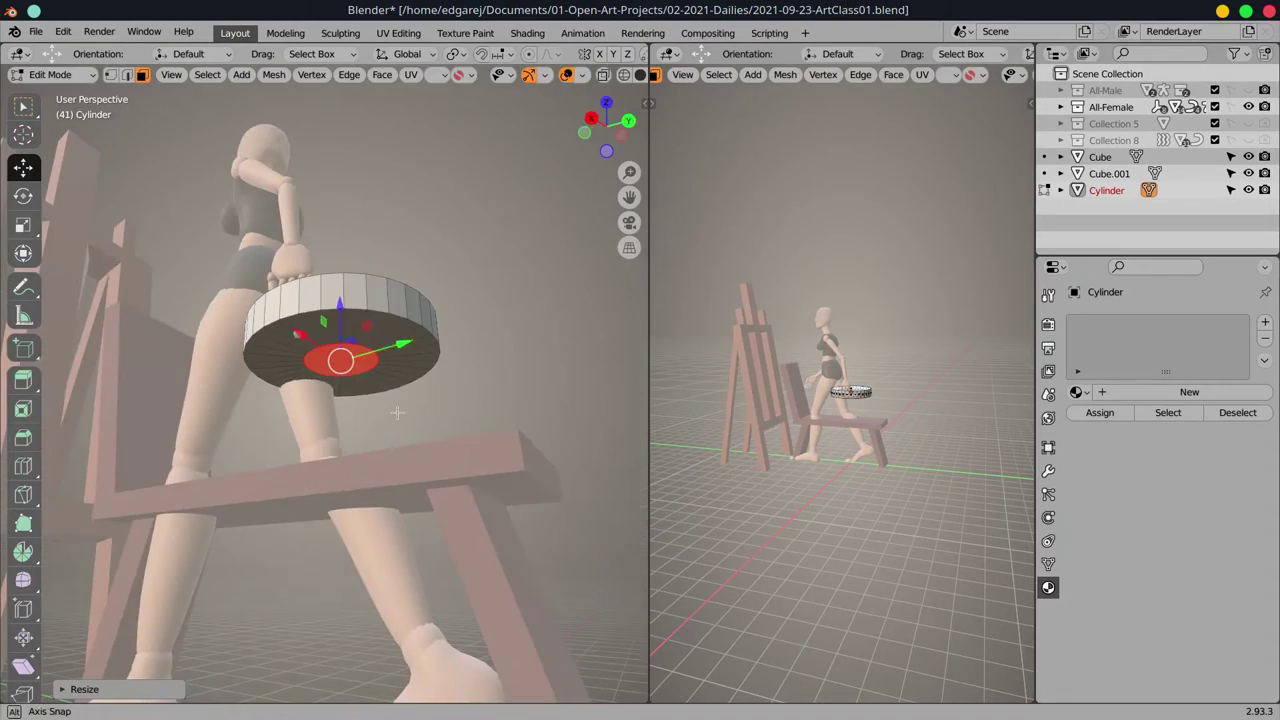
{"action": "key", "text": "KP_3"}
{"action": "key", "text": "ctrl+r"}
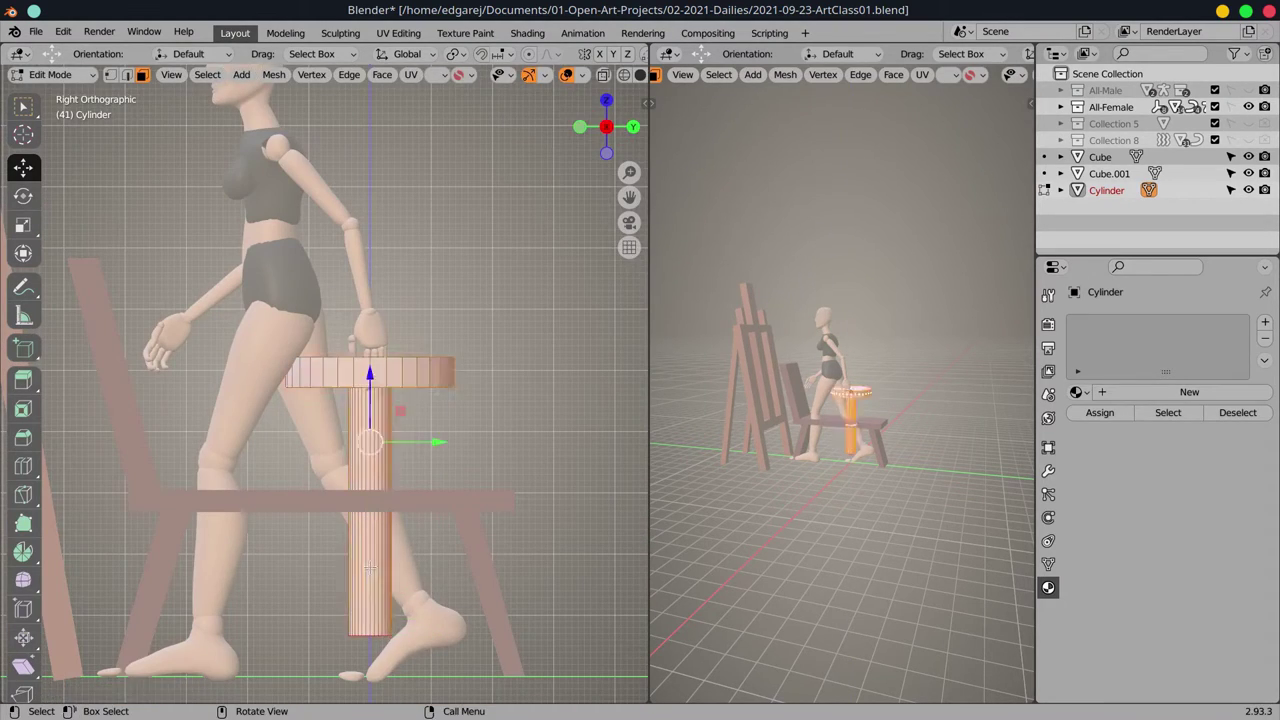
{"action": "left_click", "coordinate": [385, 300]}
{"action": "right_click", "coordinate": [385, 300]}
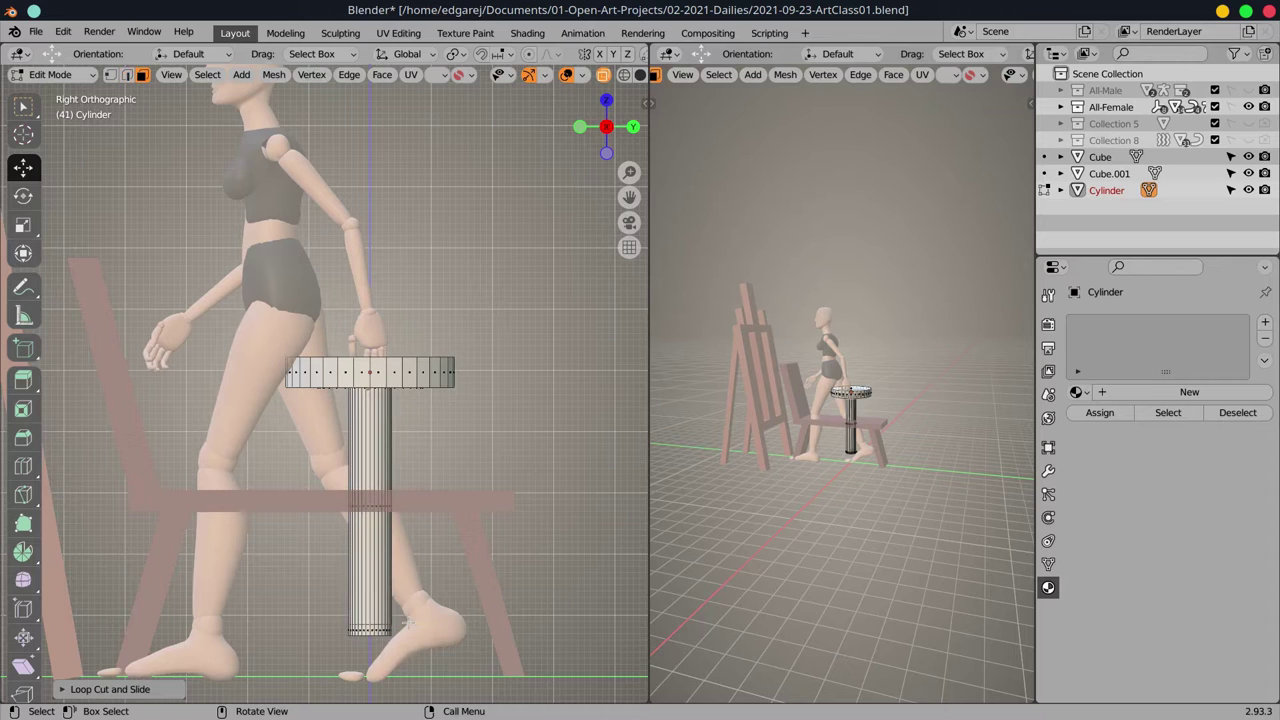
- Extrude the stem's bottom ring and widen it into a base
{"action": "key", "text": "e"}
{"action": "left_click", "coordinate": [360, 560]}
{"action": "key", "text": "shift+space"}
{"action": "key", "text": "s"}
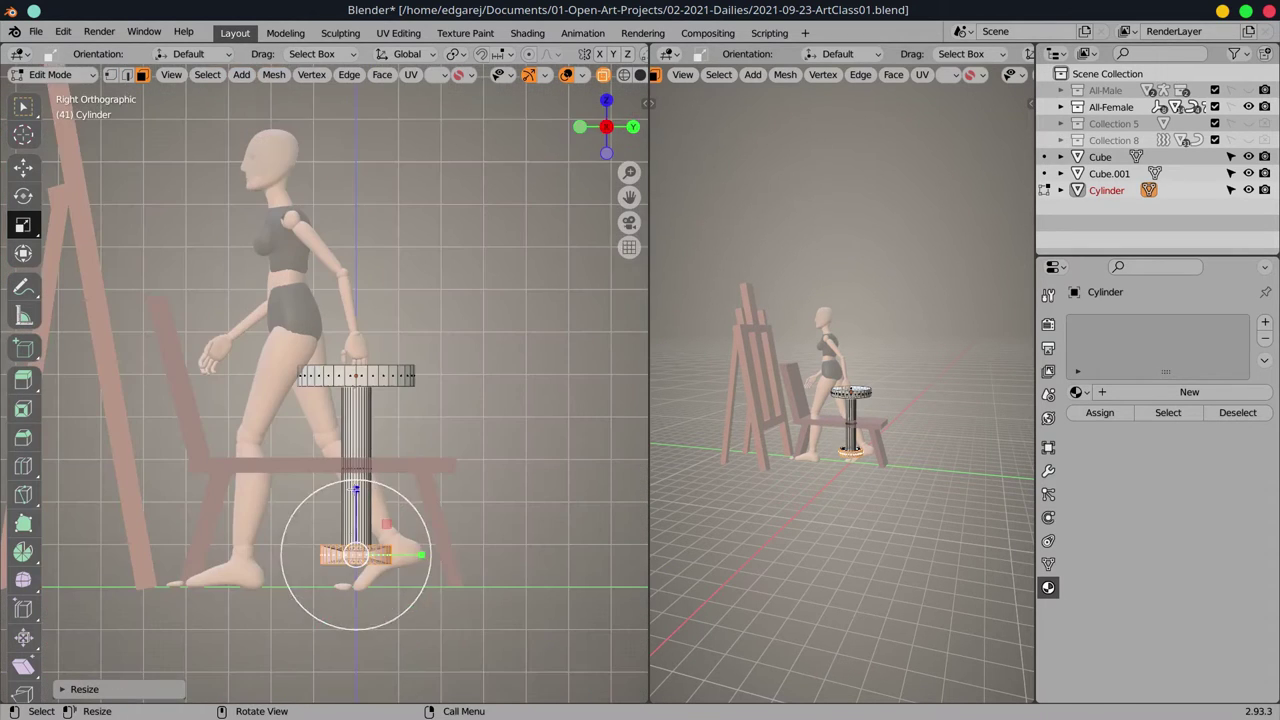
{"action": "mouse_move", "coordinate": [400, 540]}
{"action": "left_mouse_down"}
{"action": "mouse_move", "coordinate": [335, 540]}
{"action": "mouse_move", "coordinate": [337, 557]}
{"action": "left_mouse_up"}
{"action": "key", "text": "KP_3"}
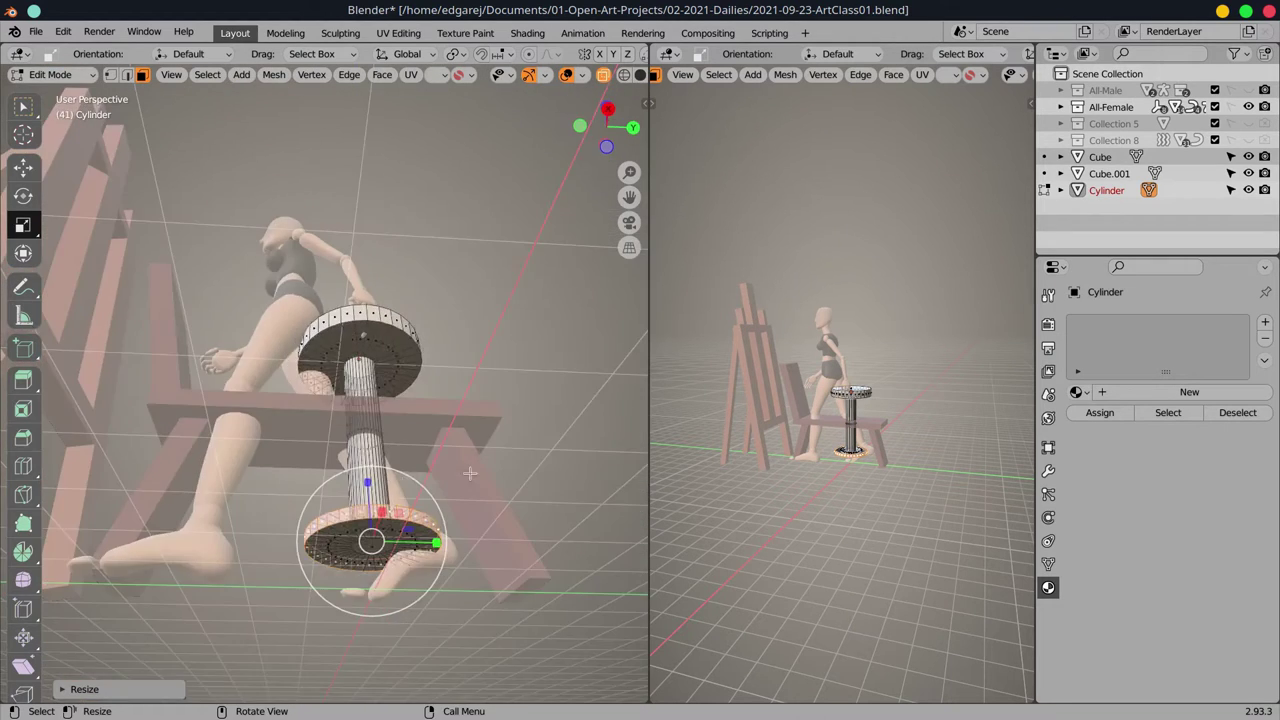
- Add a loop cut to the base and select a face on its underside
{"action": "scroll", "coordinate": [305, 500], "scroll_direction": "up", "scroll_amount": 5}
{"action": "key", "text": "ctrl+r"}
{"action": "left_click", "coordinate": [400, 406]}
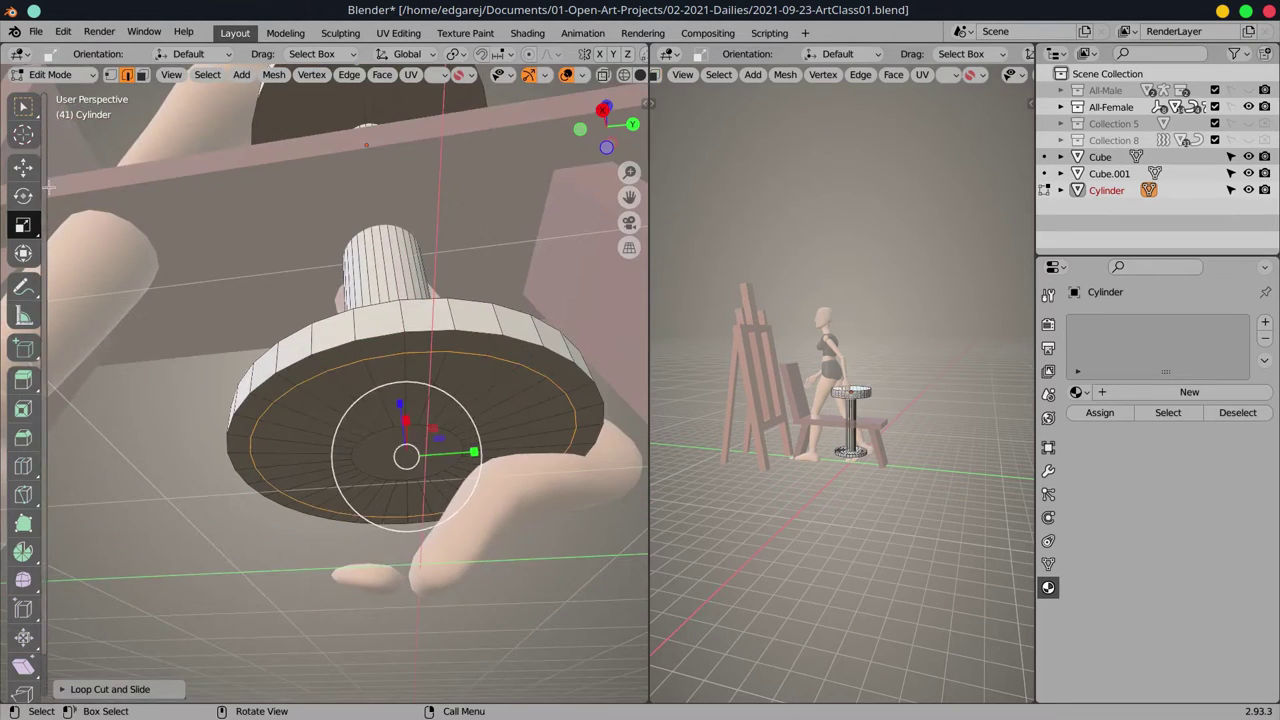
{"action": "key", "text": "shift+space"}
{"action": "key", "text": "g"}
{"action": "left_click", "coordinate": [382, 345]}
- In isolated bottom view, select the base faces and extrude them down into feet
{"action": "key", "text": "KP_Divide"}
{"action": "key", "text": "ctrl+KP_7"}
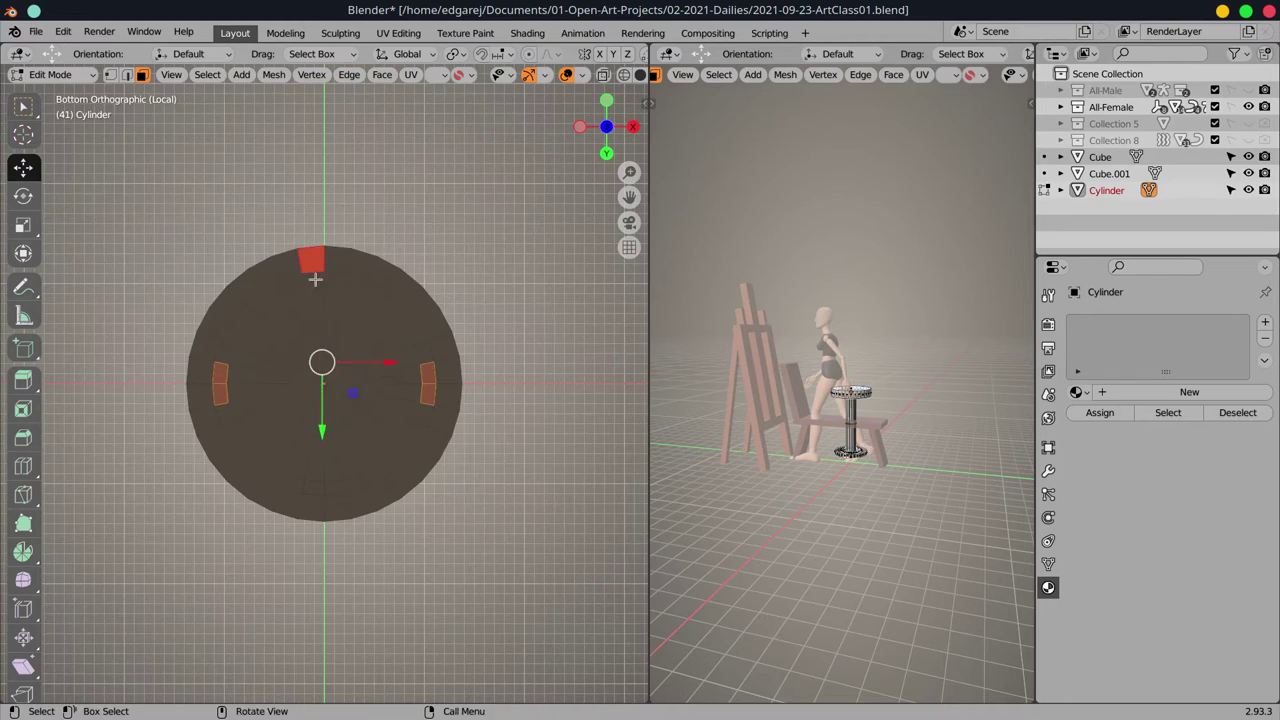
{"action": "scroll", "coordinate": [325, 450], "scroll_direction": "down", "scroll_amount": 3}
{"action": "key", "text": "ctrl+KP_7"}
{"action": "key", "text": "2"}
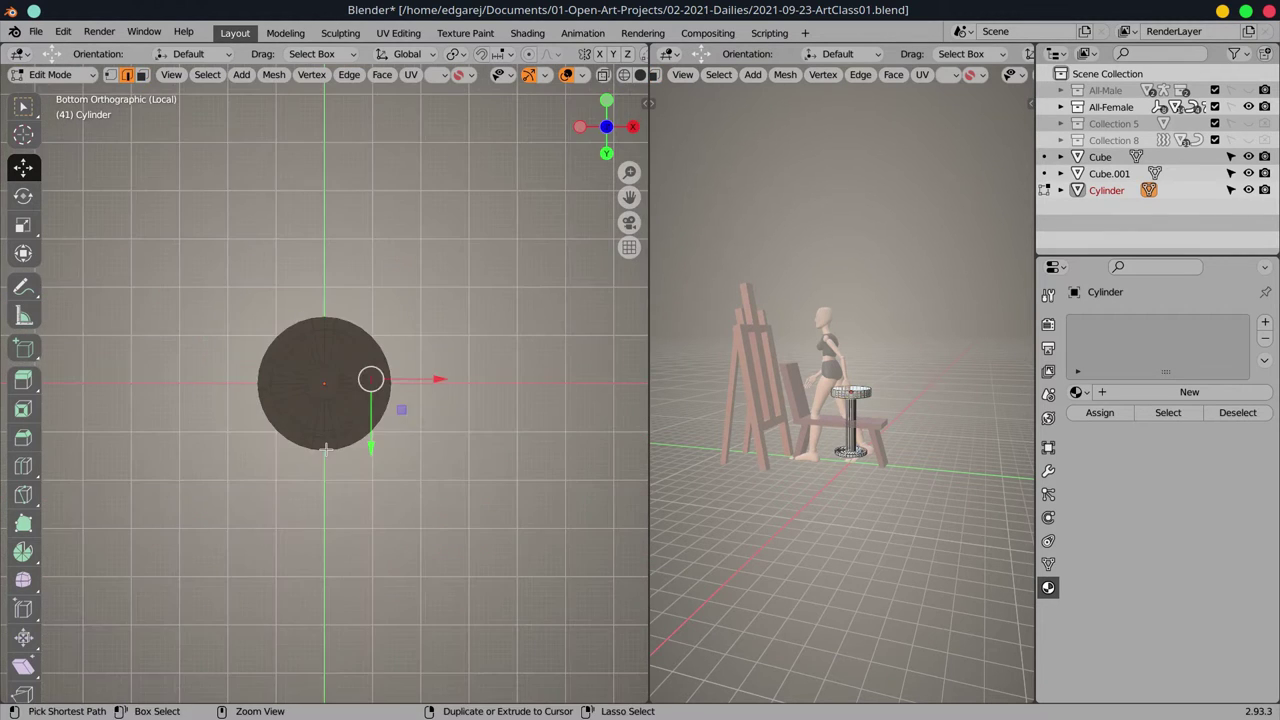
{"action": "scroll", "coordinate": [324, 450], "scroll_direction": "up", "scroll_amount": 5}
{"action": "left_click", "coordinate": [141, 75]}
{"action": "scroll", "coordinate": [330, 235], "scroll_direction": "down", "scroll_amount": 5}
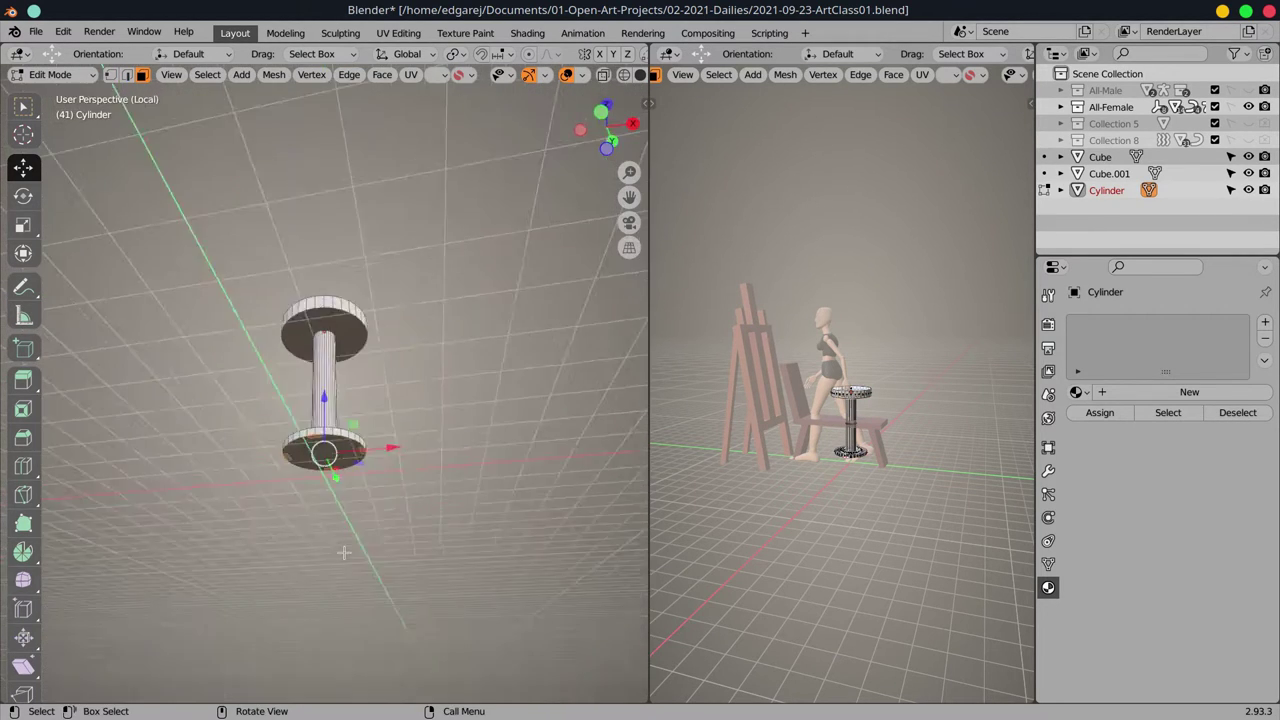
{"action": "key", "text": "KP_3"}
{"action": "key", "text": "KP_8"}
{"action": "key", "text": "KP_8"}
{"action": "key", "text": "KP_4"}
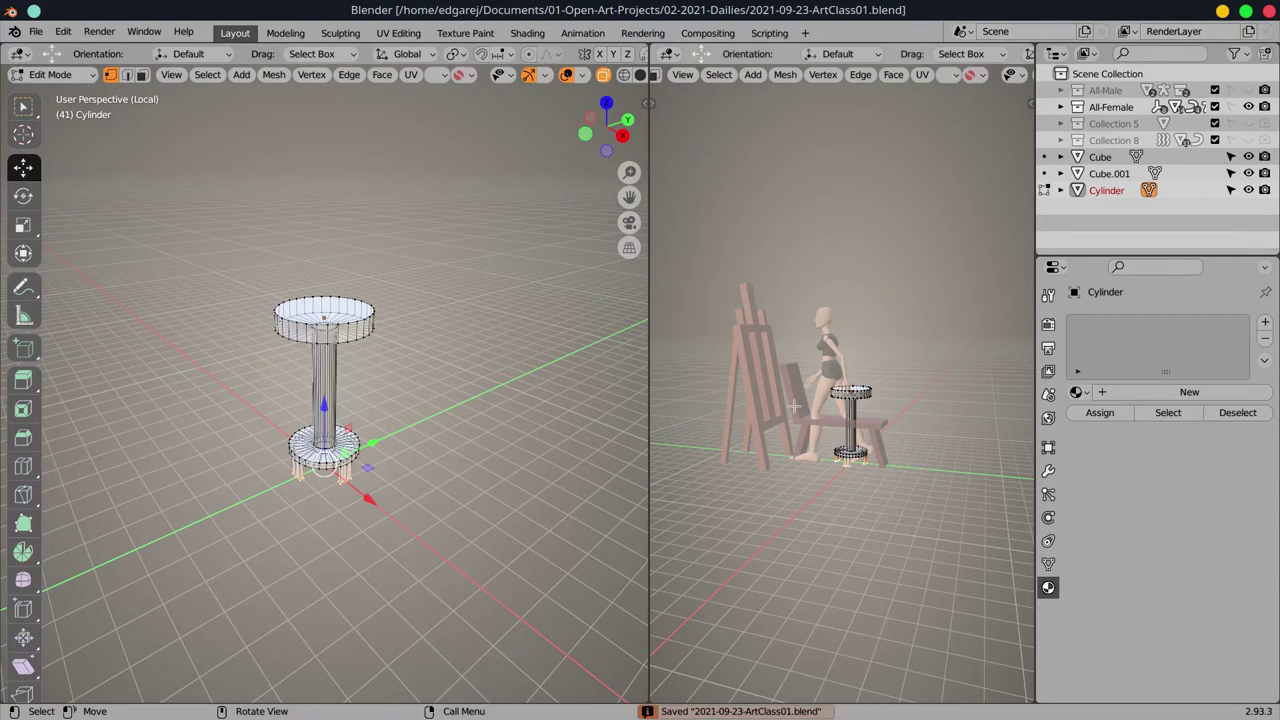
- Box-select the stool's base ring and legs and scale them wider in Right Ortho
{"action": "left_click_drag", "start_coordinate": [793, 405], "coordinate": [911, 409]}
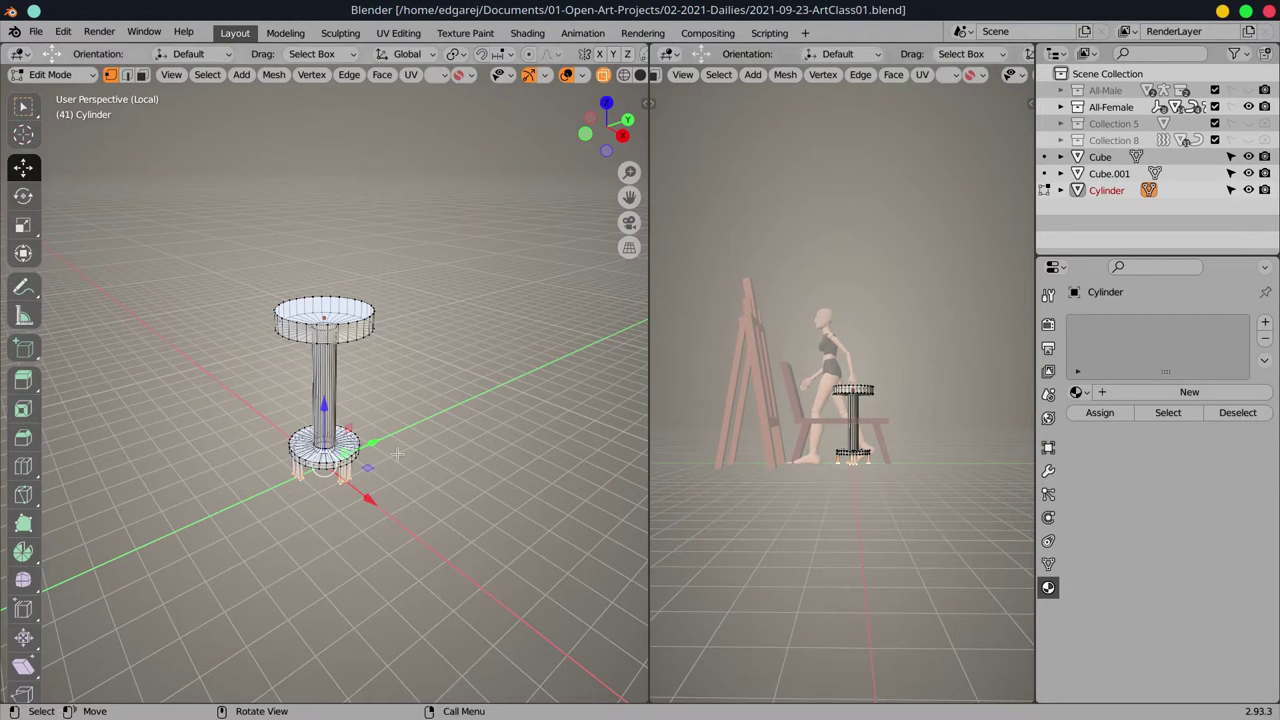
{"action": "key", "text": "KP_Divide"}
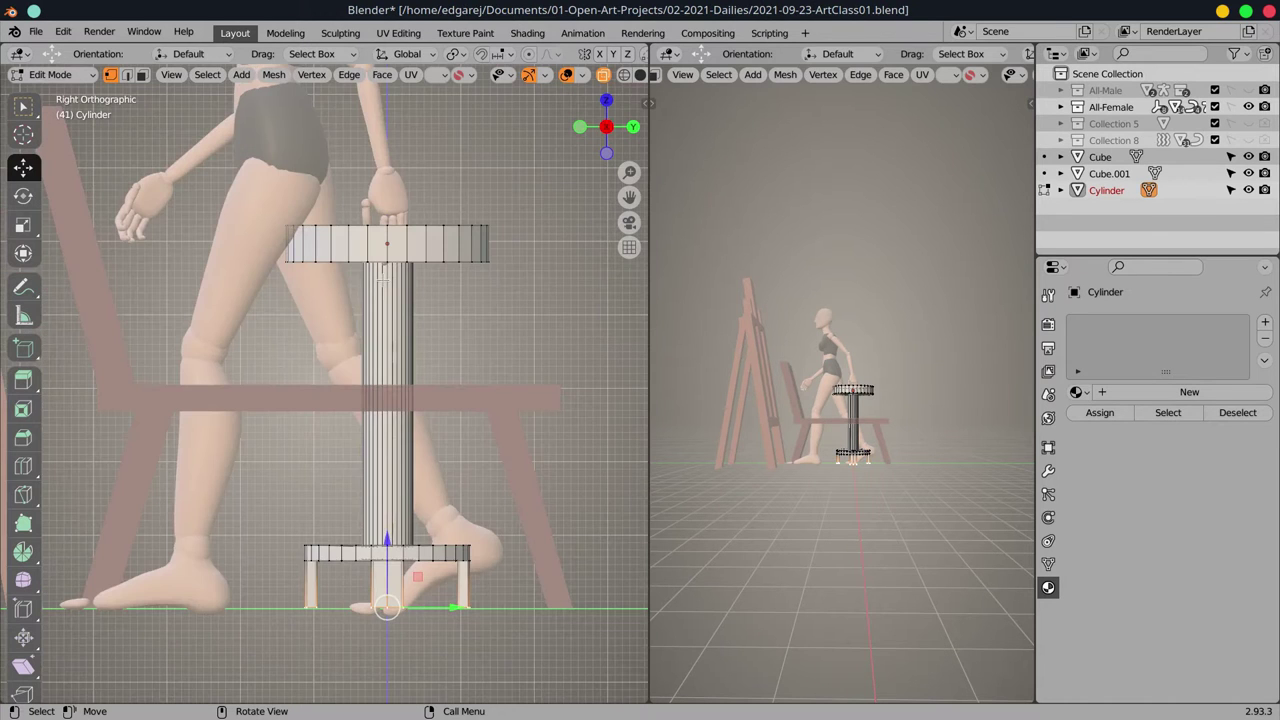
{"action": "left_click_drag", "start_coordinate": [498, 638], "coordinate": [290, 530]}
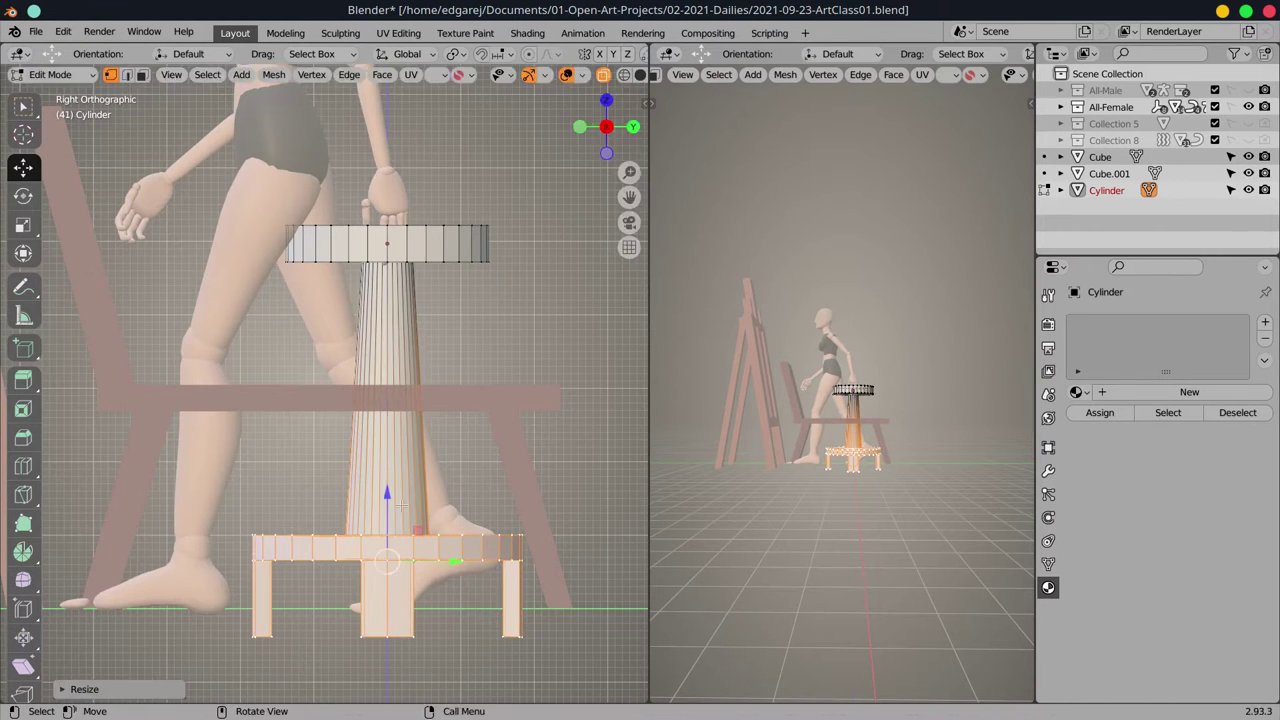
{"action": "key", "text": "KP_Decimal"}
{"action": "key", "text": "KP_3"}
{"action": "key", "text": "shift+space"}
{"action": "key", "text": "s"}
{"action": "left_click", "coordinate": [445, 471]}
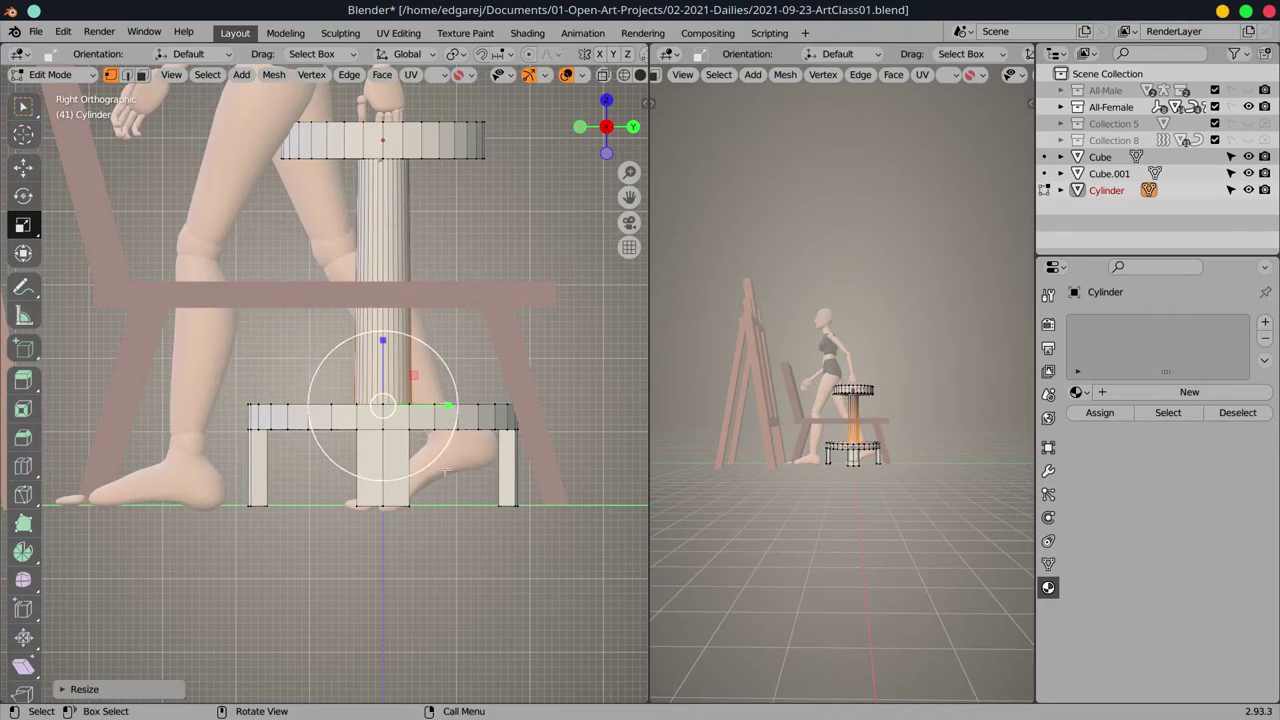
- Widen the stool's top seat ring, then leave Edit Mode and add a cube
{"action": "key", "text": "KP_3"}
{"action": "left_click_drag", "start_coordinate": [371, 194], "coordinate": [380, 200]}
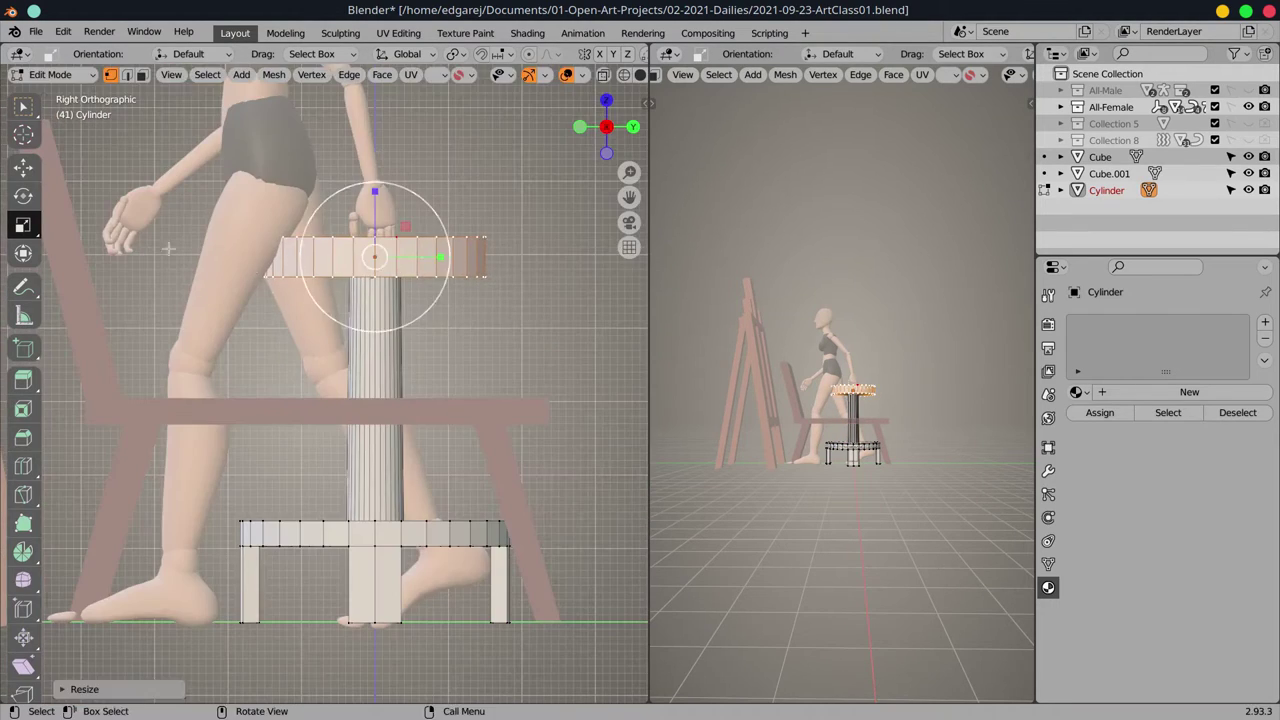
{"action": "key", "text": "Tab"}
{"action": "key", "text": "shift+a"}
{"action": "left_click", "coordinate": [50, 352]}
- Assign the existing chair material to the stool
{"action": "key", "text": "Delete"}
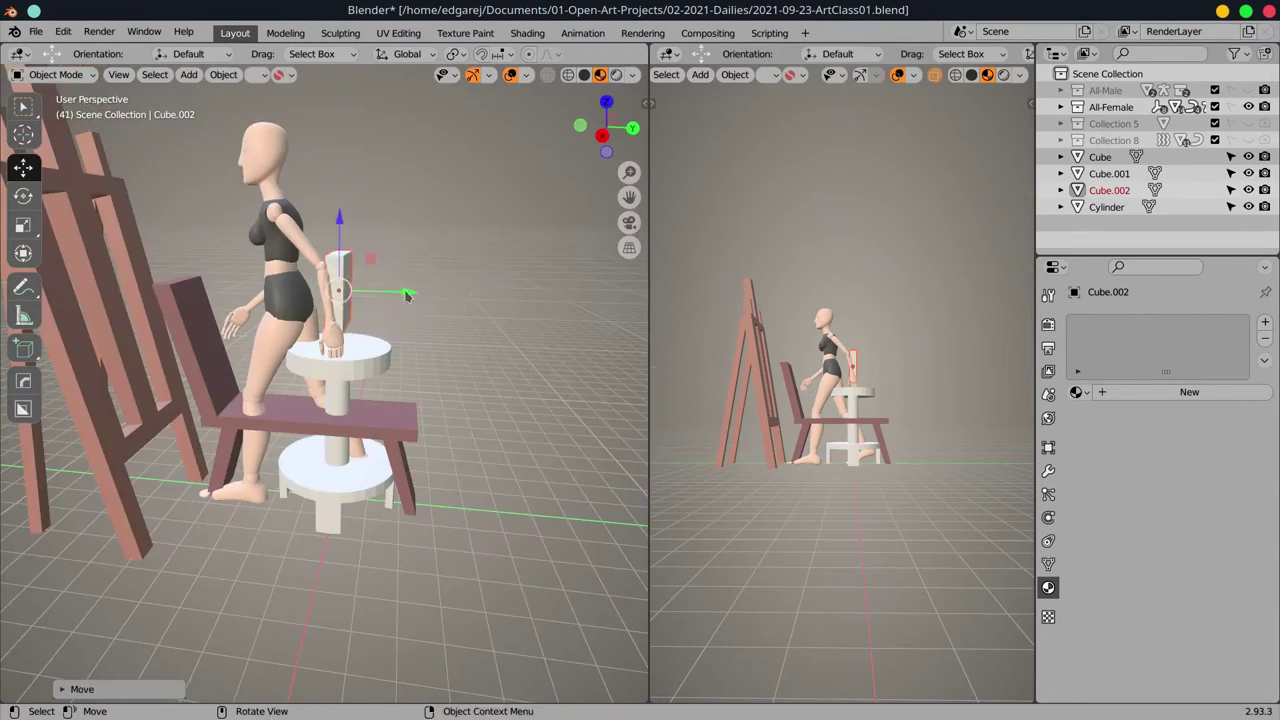
{"action": "left_click", "coordinate": [408, 291]}
{"action": "key", "text": "shift+space"}
{"action": "key", "text": "r"}
{"action": "left_click", "coordinate": [1077, 392]}
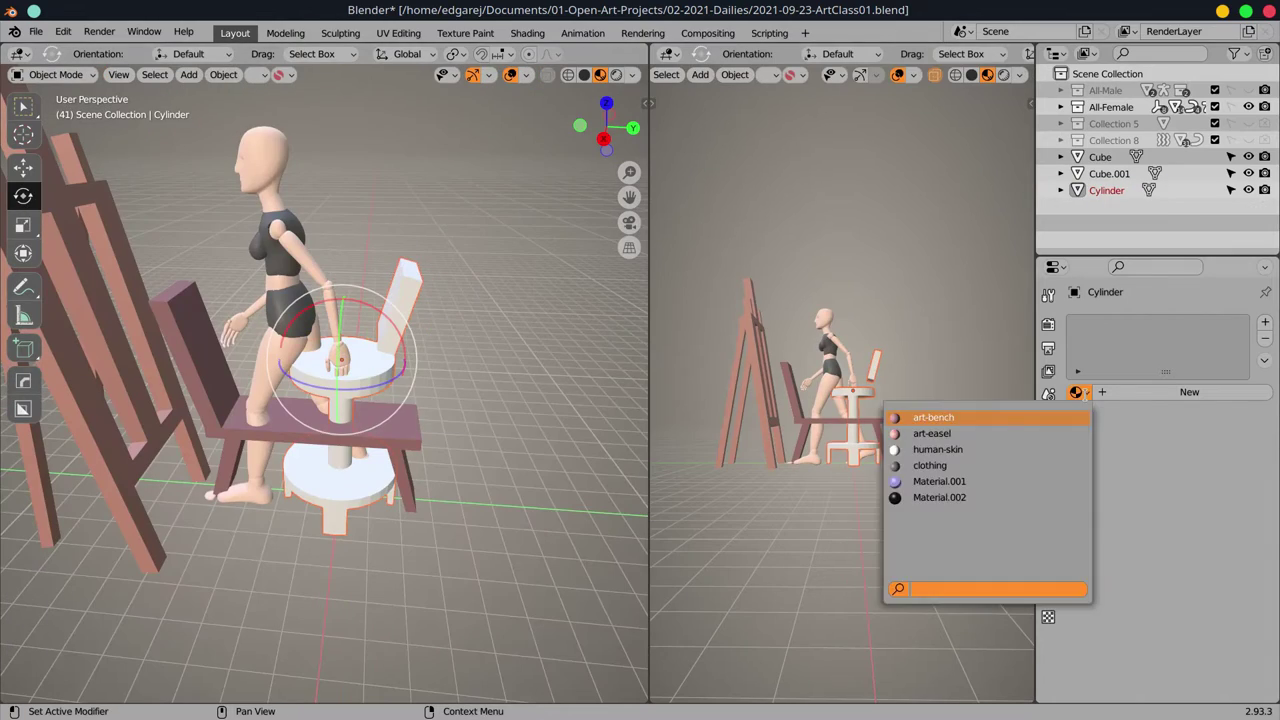
{"action": "left_click", "coordinate": [950, 420]}
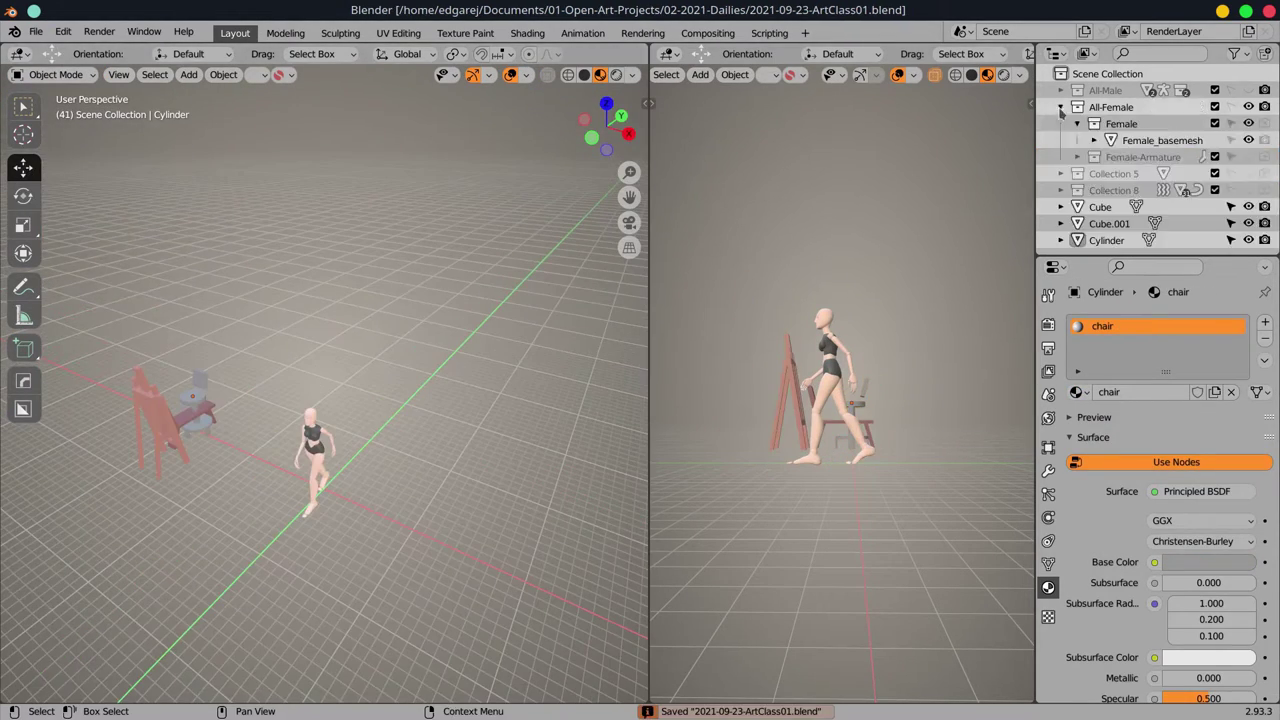
- Place a linked duplicate of the stool and tilt the board
{"action": "key", "text": "alt+d"}
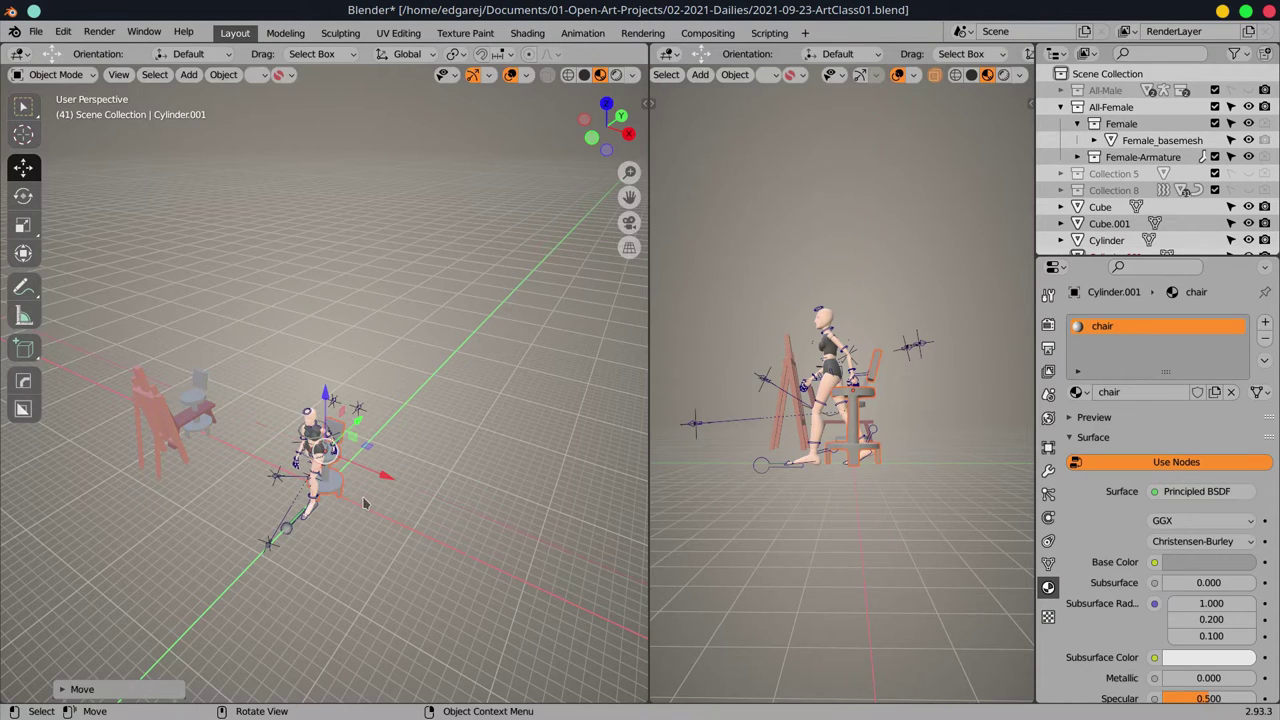
{"action": "key", "text": "Tab"}
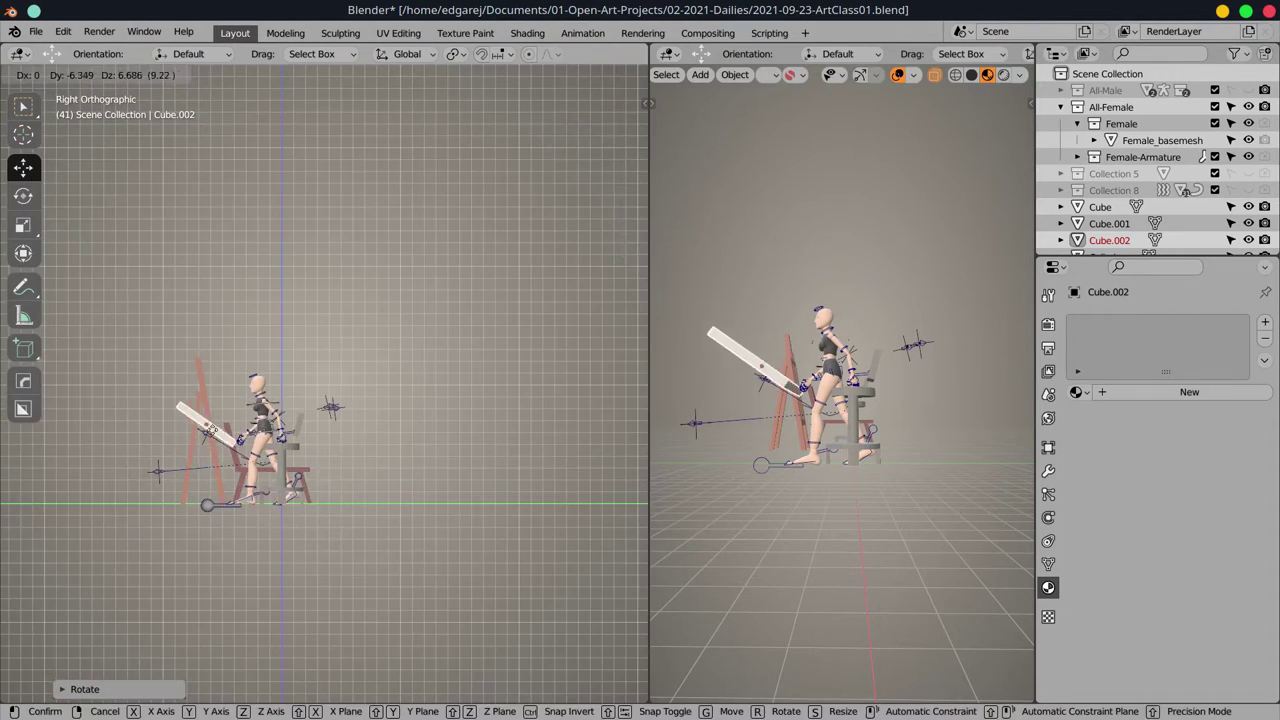
{"action": "key", "text": "Return"}
- Give the board a new draft-table material with a pink base colour
{"action": "left_click", "coordinate": [1116, 392]}
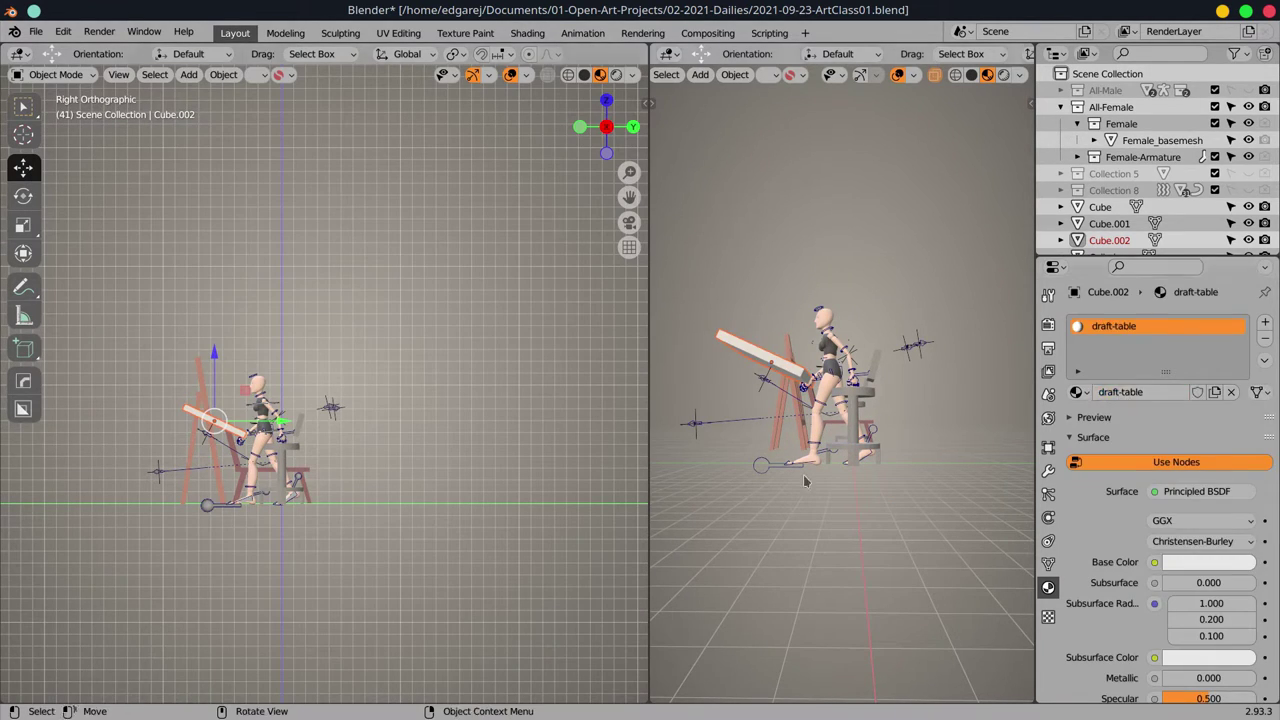
{"action": "left_click", "coordinate": [1208, 562]}
{"action": "left_click", "coordinate": [1195, 360]}
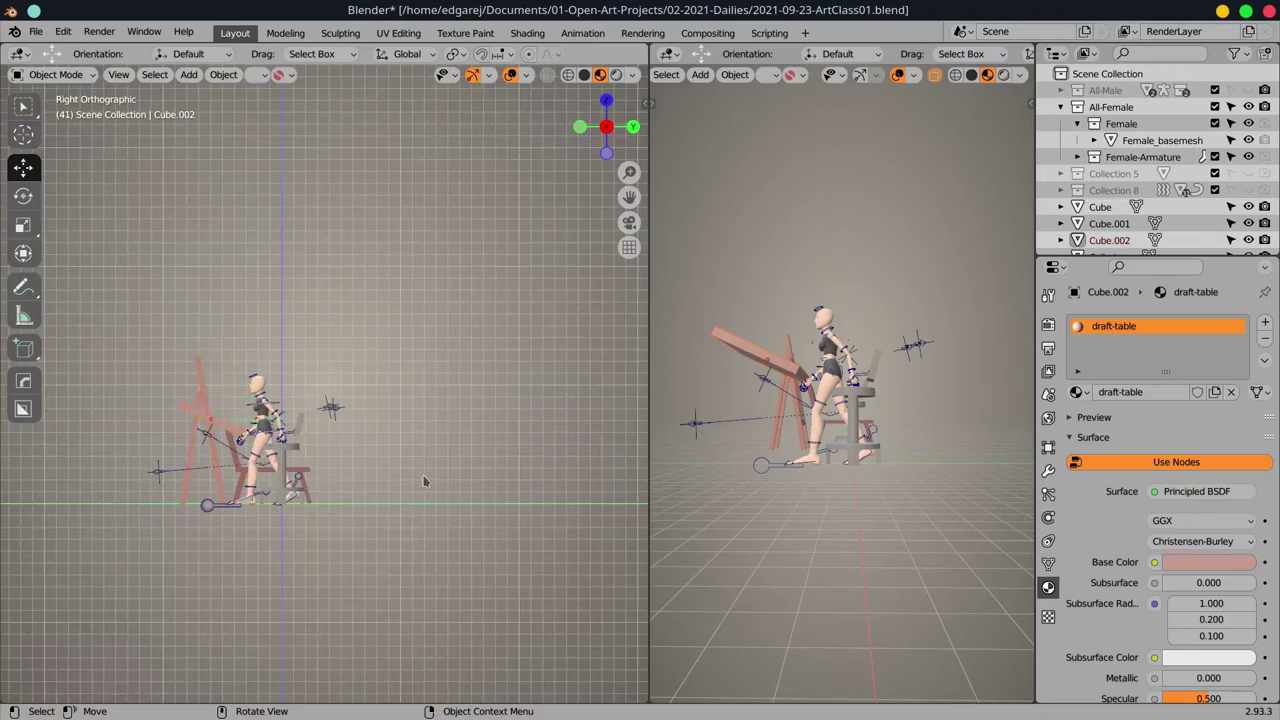
{"action": "left_click_drag", "start_coordinate": [423, 481], "coordinate": [399, 519]}
- In the female rig, move the thigh and rotate the foot bones into a seated leg pose
{"action": "left_click", "coordinate": [268, 430]}
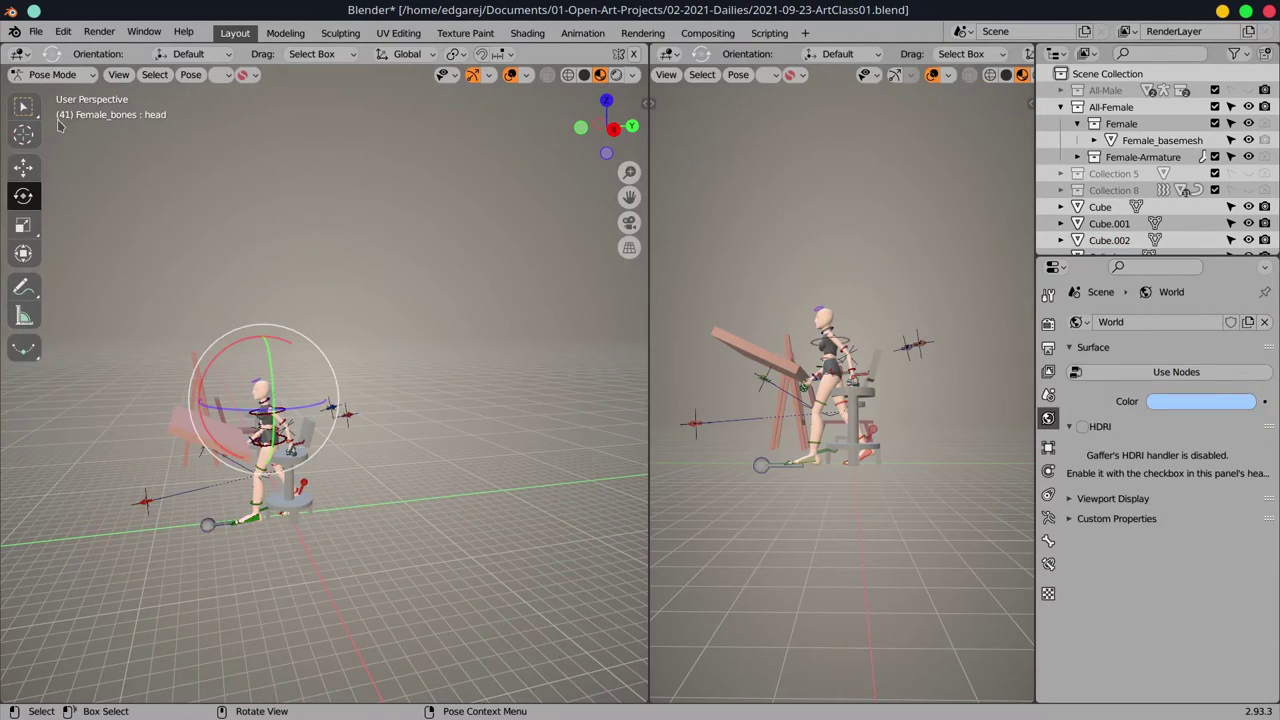
{"action": "scroll", "coordinate": [300, 450], "scroll_direction": "up", "scroll_amount": 5}
{"action": "left_click", "coordinate": [410, 510]}
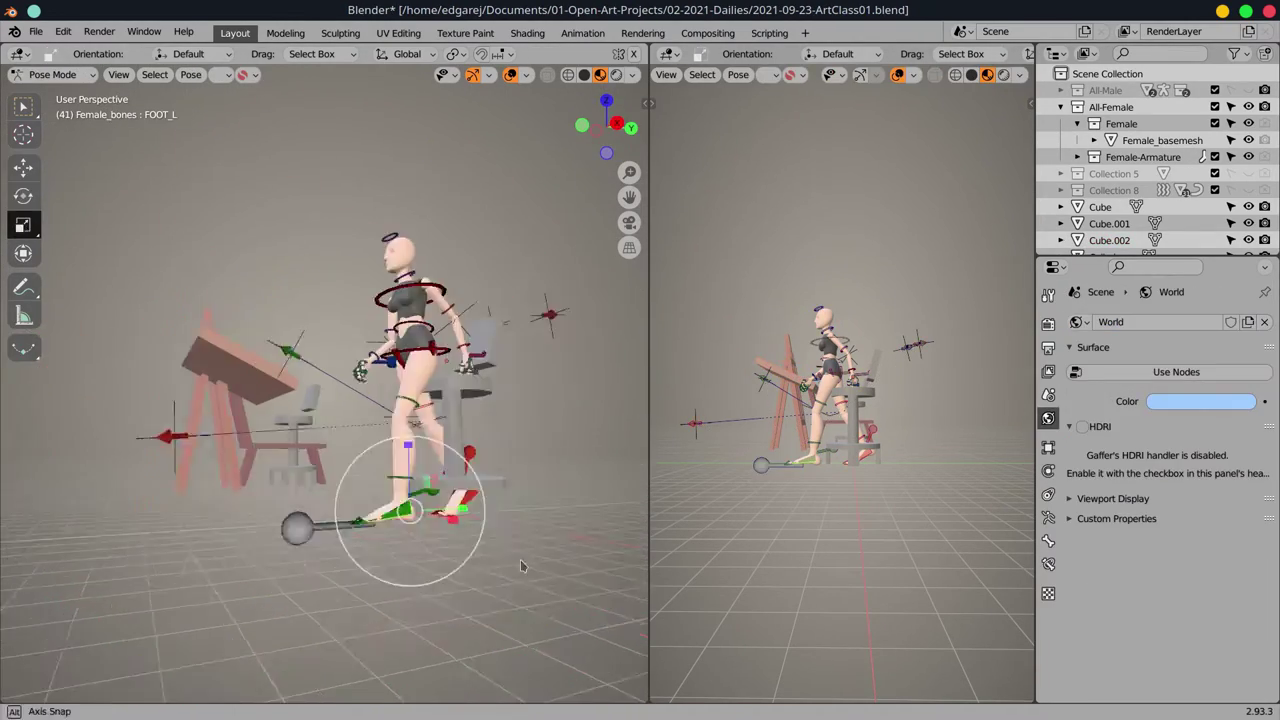
{"action": "left_click", "coordinate": [430, 470]}
{"action": "key", "text": "g"}
{"action": "left_click", "coordinate": [448, 485]}
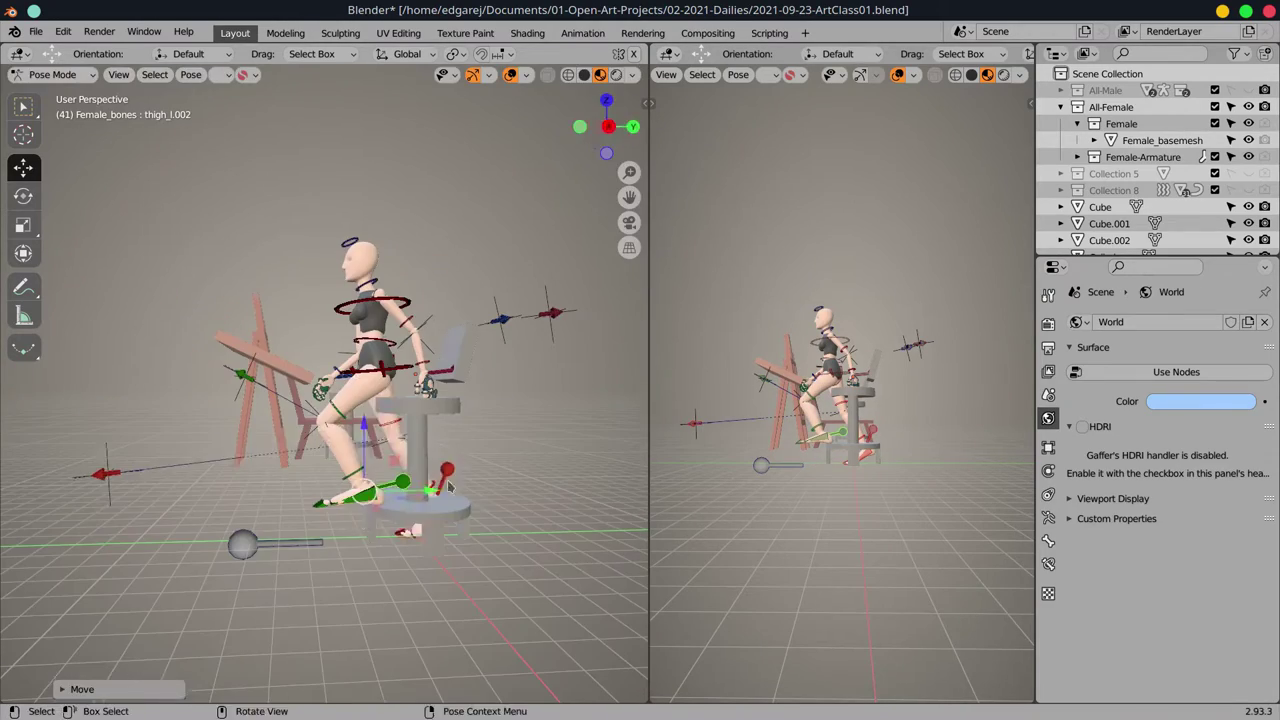
{"action": "key", "text": "r"}
{"action": "scroll", "coordinate": [313, 505], "scroll_direction": "up", "scroll_amount": 3}
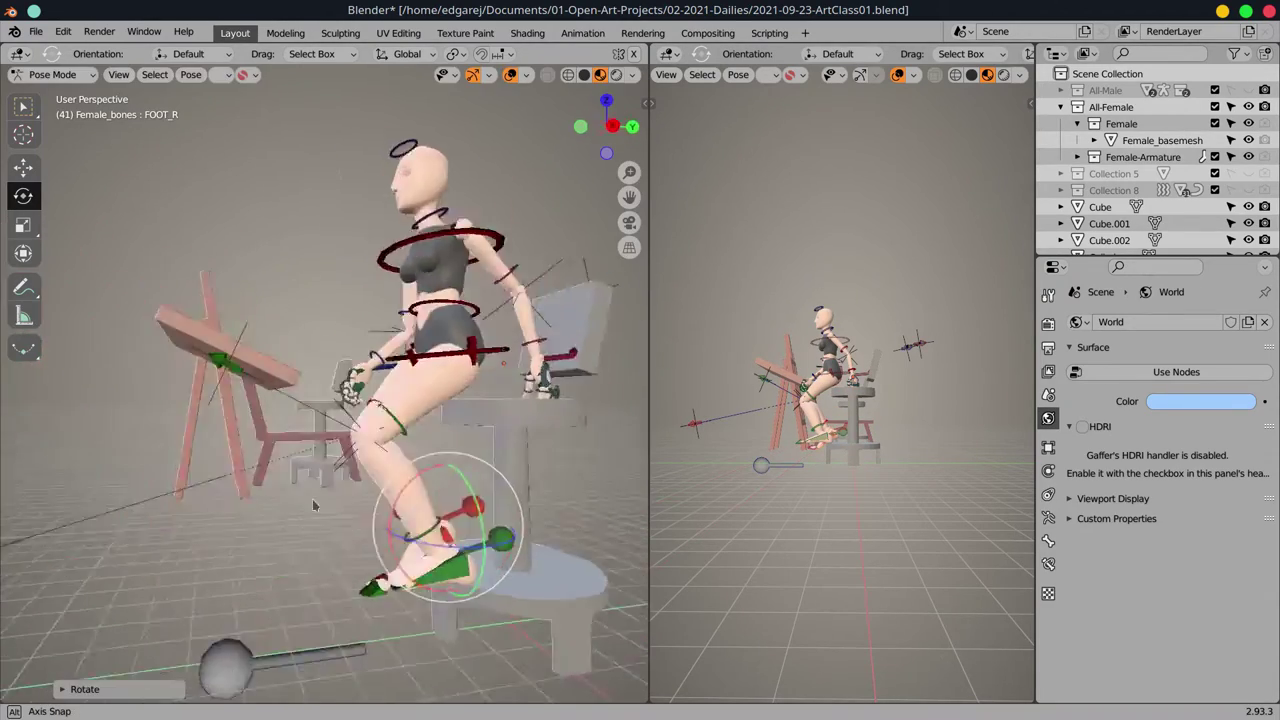
- Lower the hips onto the seat and rotate the chest to lean the torso forward
{"action": "left_click", "coordinate": [400, 350]}
{"action": "key", "text": "g"}
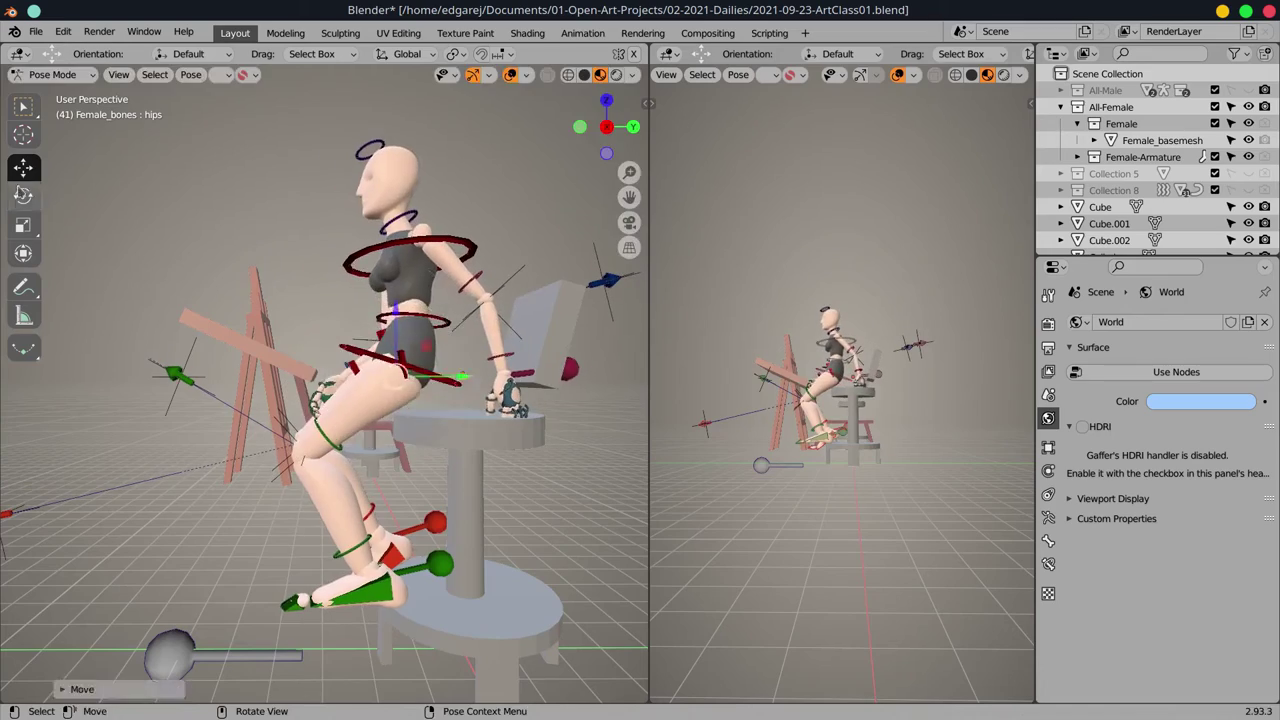
{"action": "left_click", "coordinate": [408, 262]}
{"action": "key", "text": "r"}
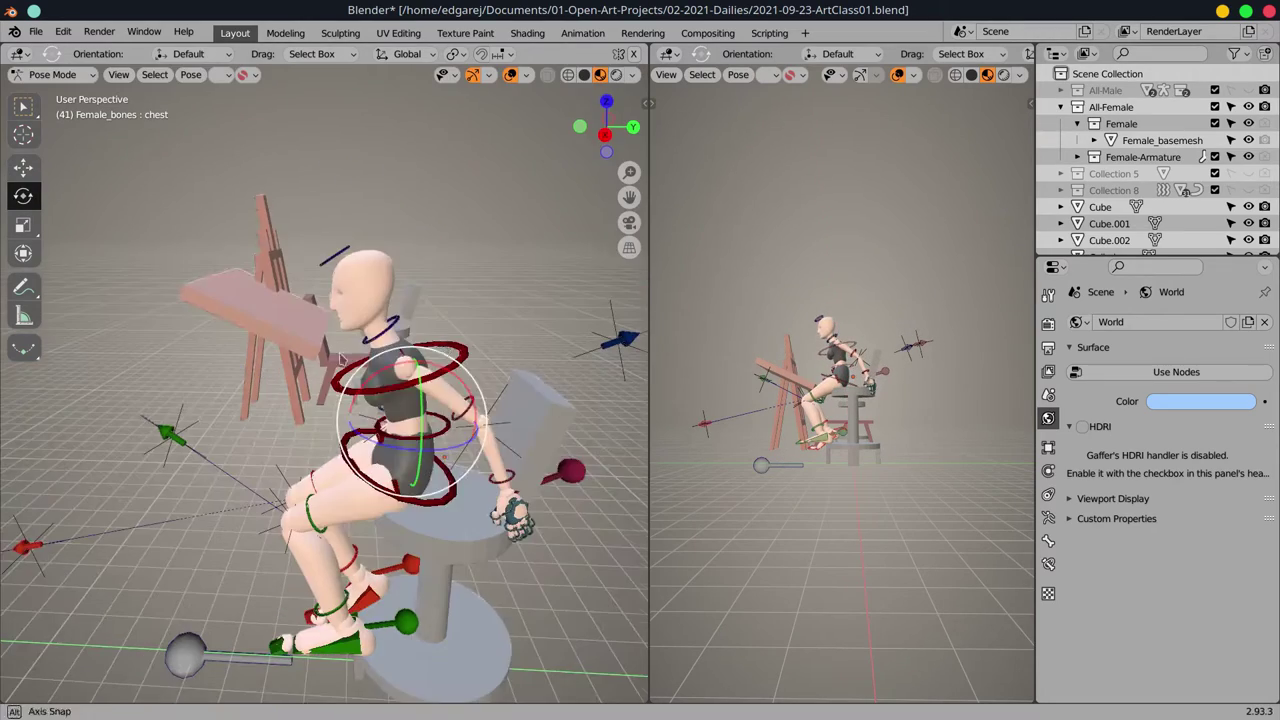
{"action": "left_click", "coordinate": [310, 500]}
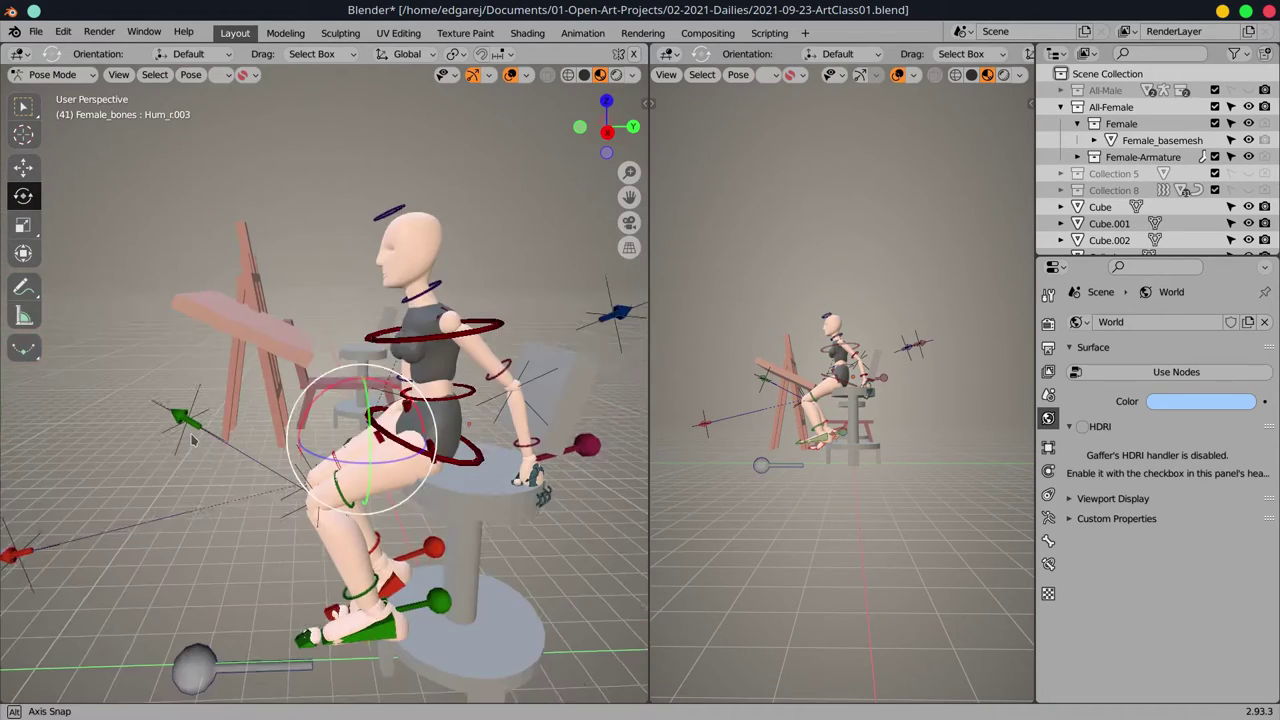
{"action": "left_click", "coordinate": [193, 440]}
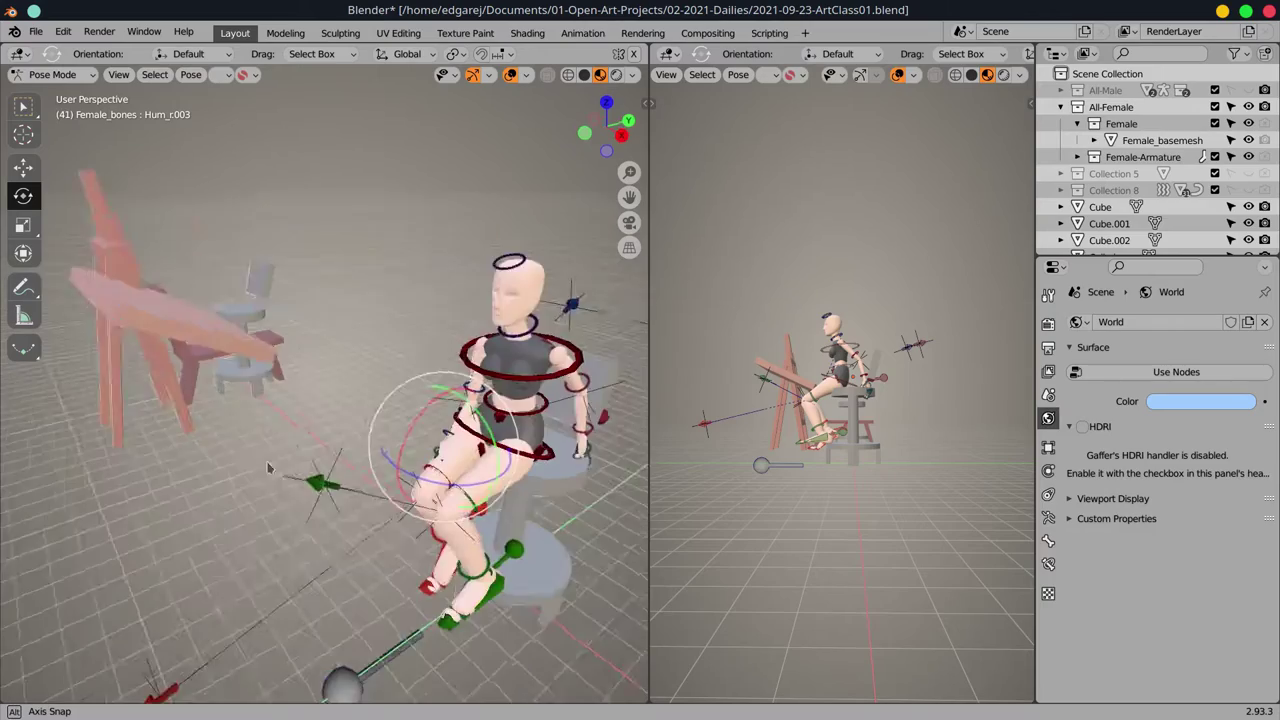
- Bring the right arm down so the hand rests near the knee, then leave Pose Mode
{"action": "left_click", "coordinate": [453, 440]}
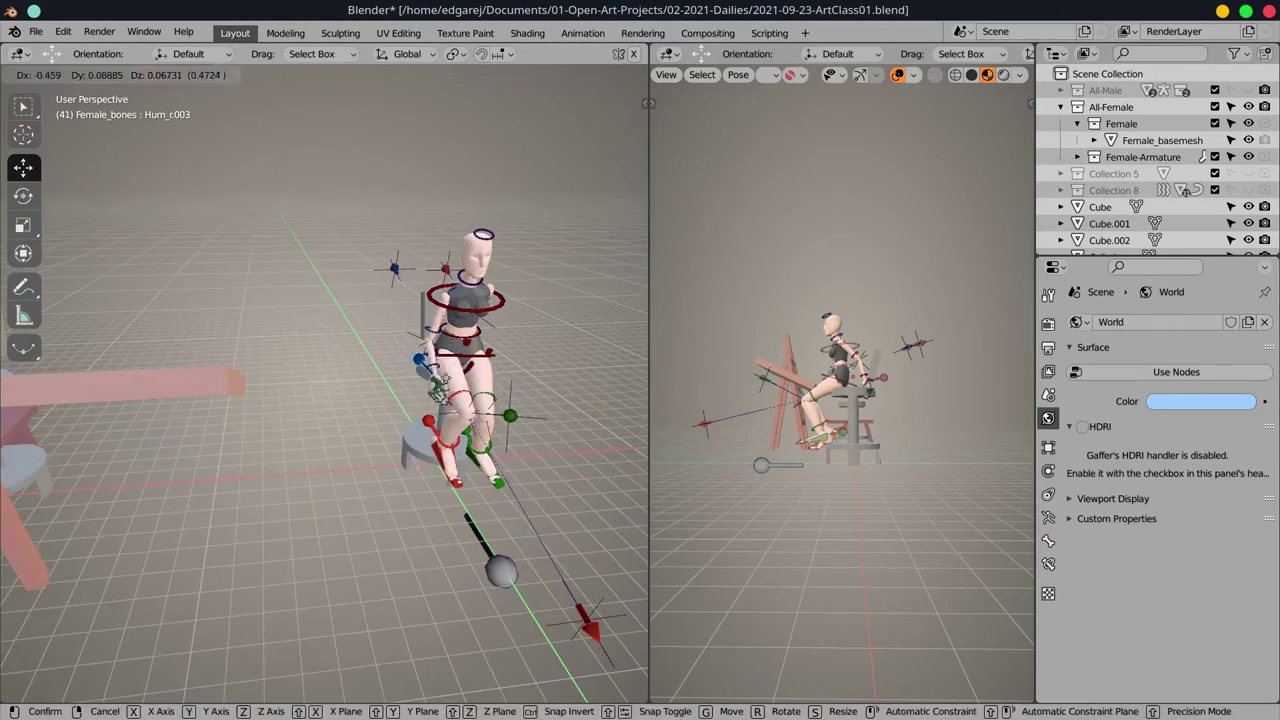
{"action": "mouse_move", "coordinate": [457, 432]}
{"action": "left_mouse_down"}
{"action": "mouse_move", "coordinate": [44, 314]}
{"action": "mouse_move", "coordinate": [432, 458]}
{"action": "left_mouse_up"}
{"action": "left_click", "coordinate": [44, 314]}
{"action": "key", "text": "ctrl+Tab"}
- Duplicate the female figure mesh in place and review its data and modifier settings
{"action": "left_click", "coordinate": [432, 458]}
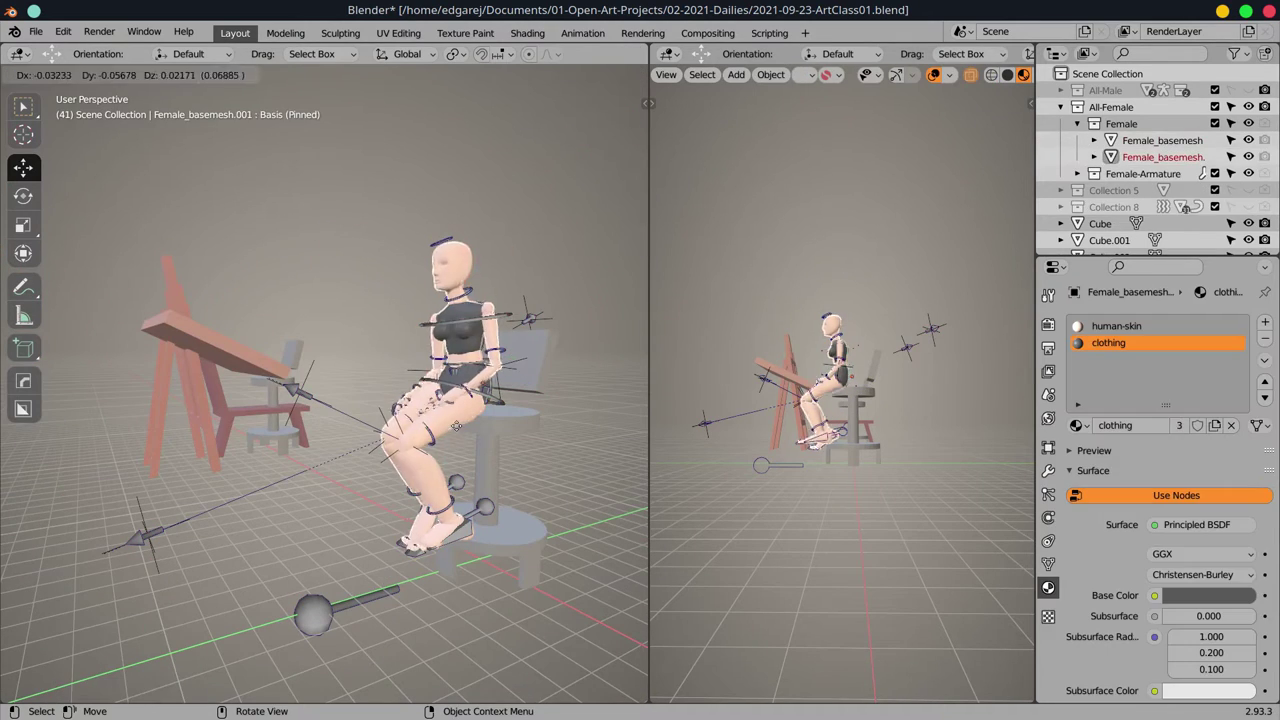
{"action": "key", "text": "shift+d"}
{"action": "key", "text": "Escape"}
{"action": "left_click", "coordinate": [995, 563]}
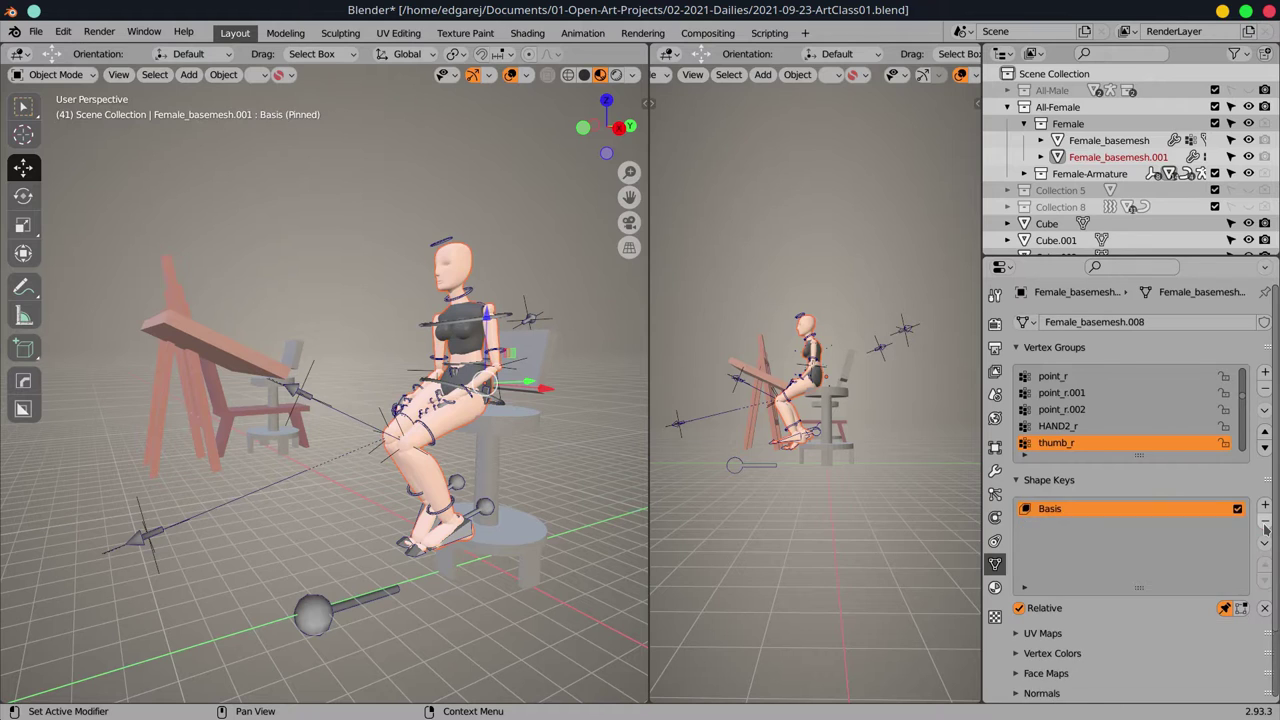
{"action": "left_click", "coordinate": [995, 470]}
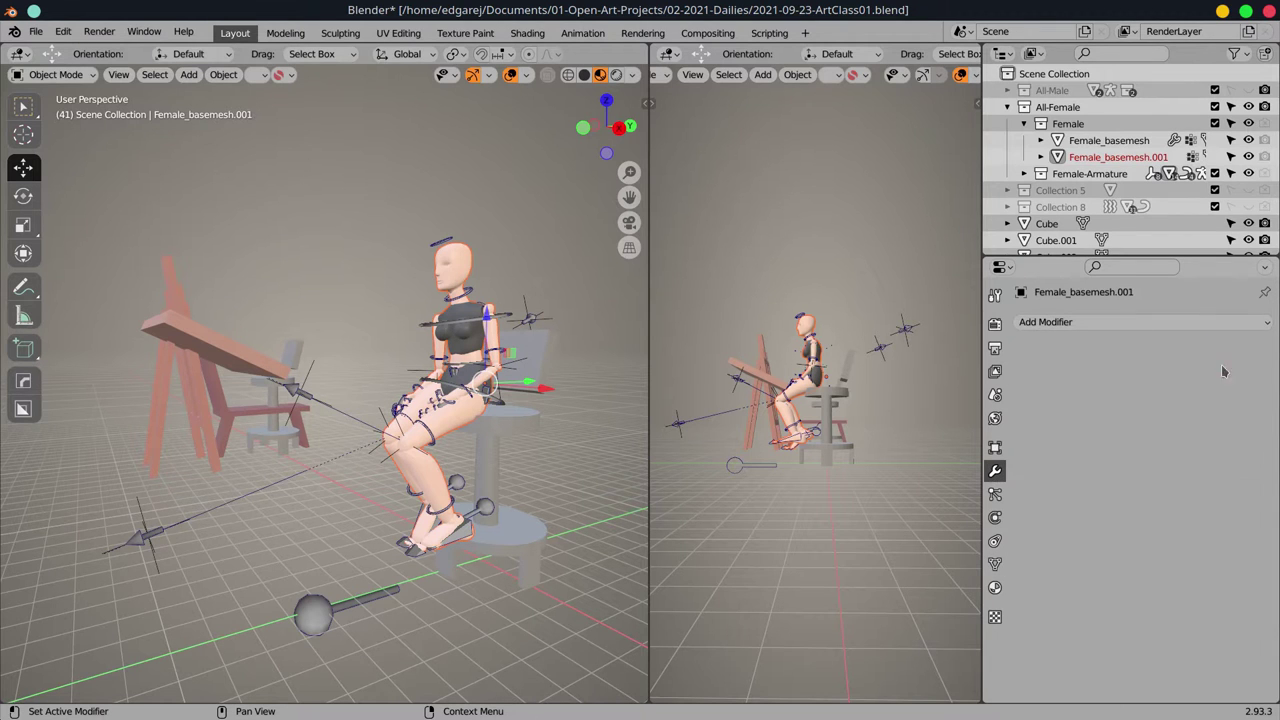
{"action": "scroll", "coordinate": [530, 548], "scroll_direction": "down", "scroll_amount": 3}
- Move the figure copy along the floor and select it with Cylinder.001 in the Outliner
{"action": "key", "text": "g"}
{"action": "left_click", "coordinate": [436, 555]}
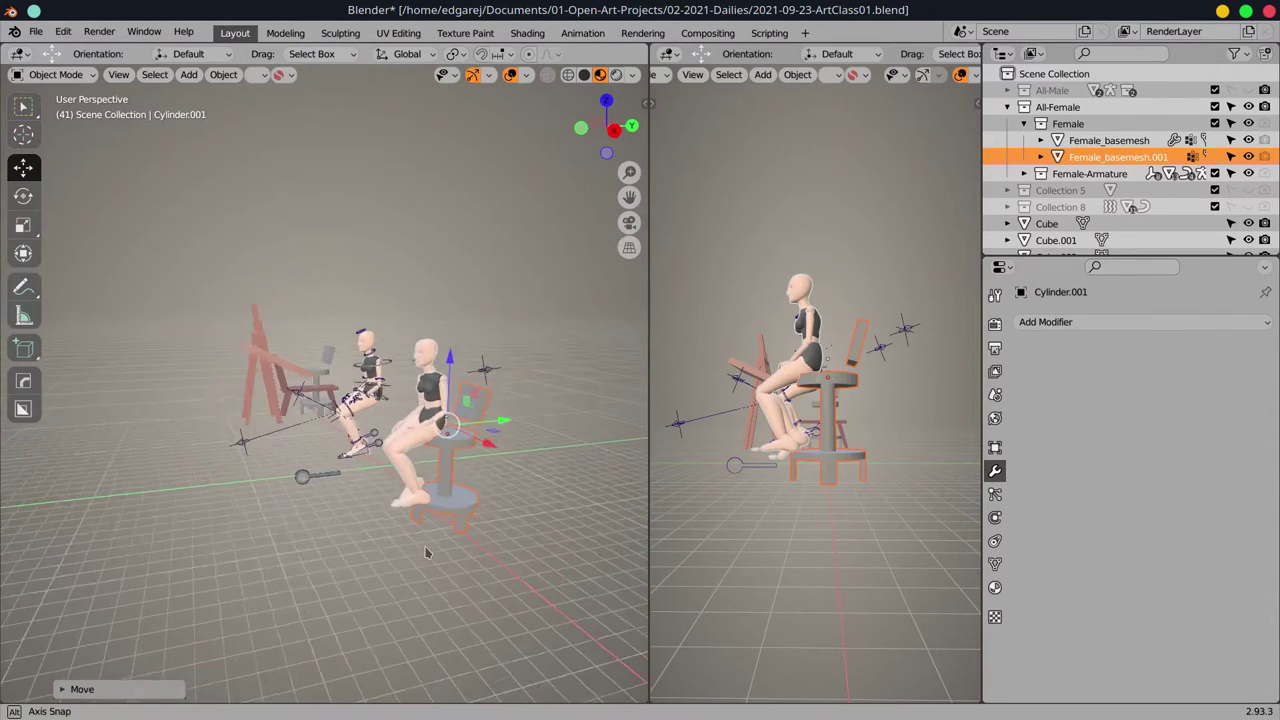
{"action": "left_click", "coordinate": [1117, 157]}
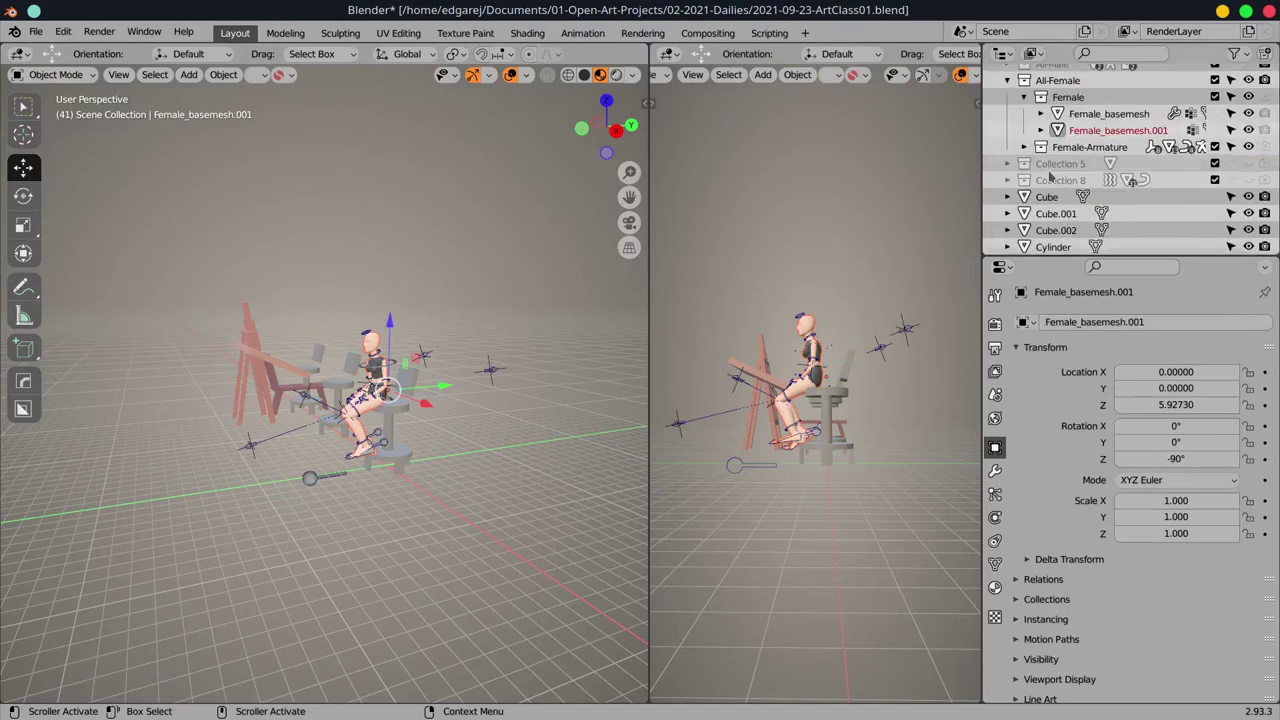
{"action": "scroll", "coordinate": [1100, 180], "scroll_direction": "down", "scroll_amount": 2}
{"action": "left_click", "coordinate": [1061, 223], "text": "ctrl"}
- Move the copied figure and stool together, then select the draft-table board from Top view
{"action": "key", "text": "g"}
{"action": "left_click", "coordinate": [546, 462]}
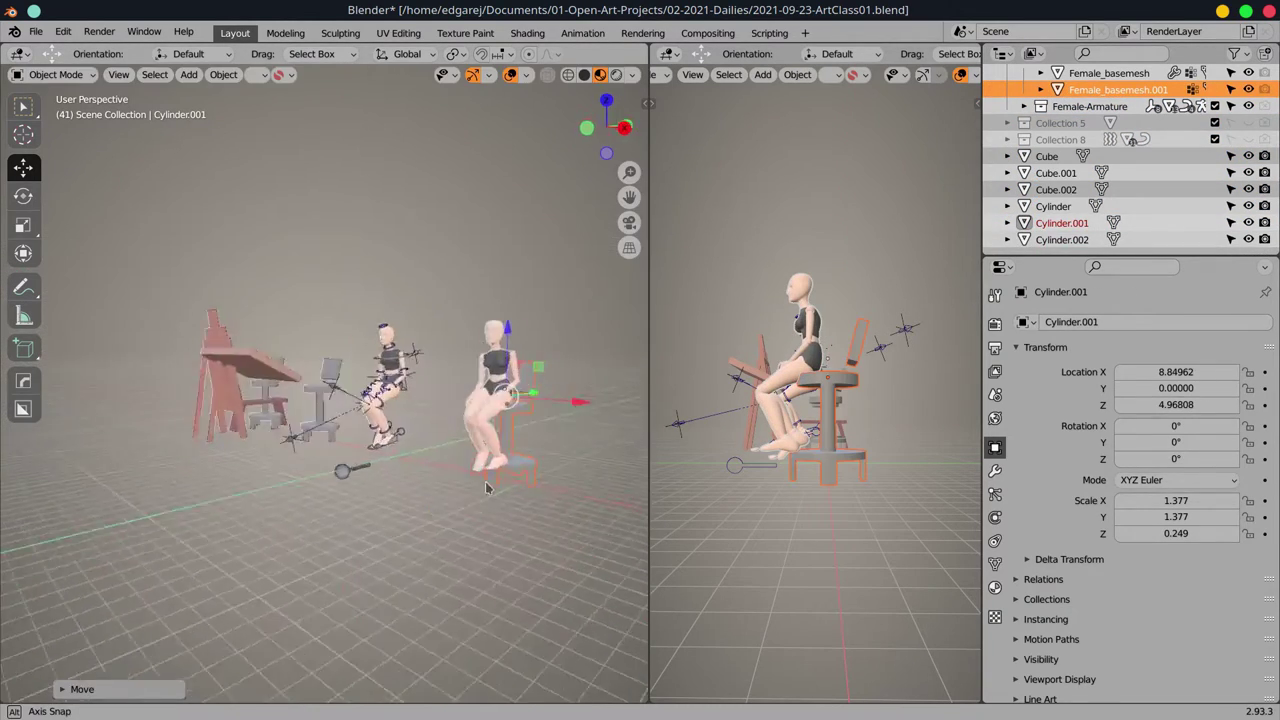
{"action": "left_click", "coordinate": [1061, 240]}
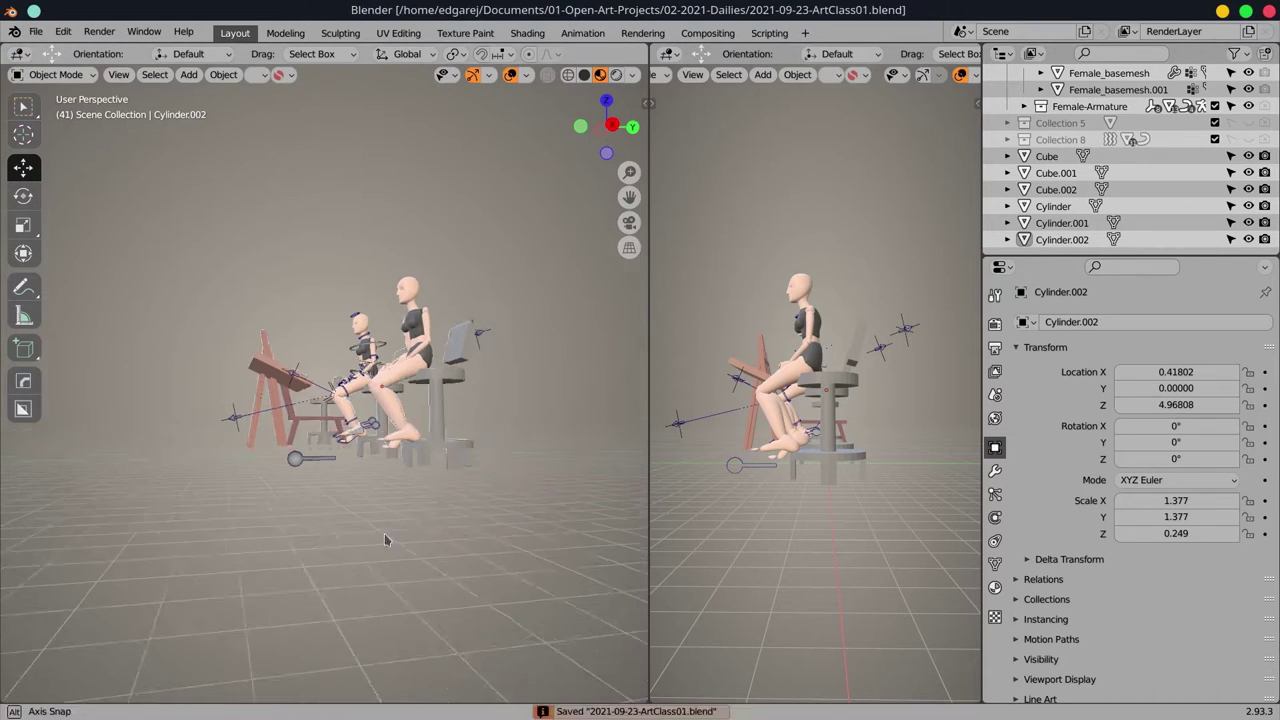
{"action": "left_click_drag", "start_coordinate": [384, 533], "coordinate": [330, 442]}
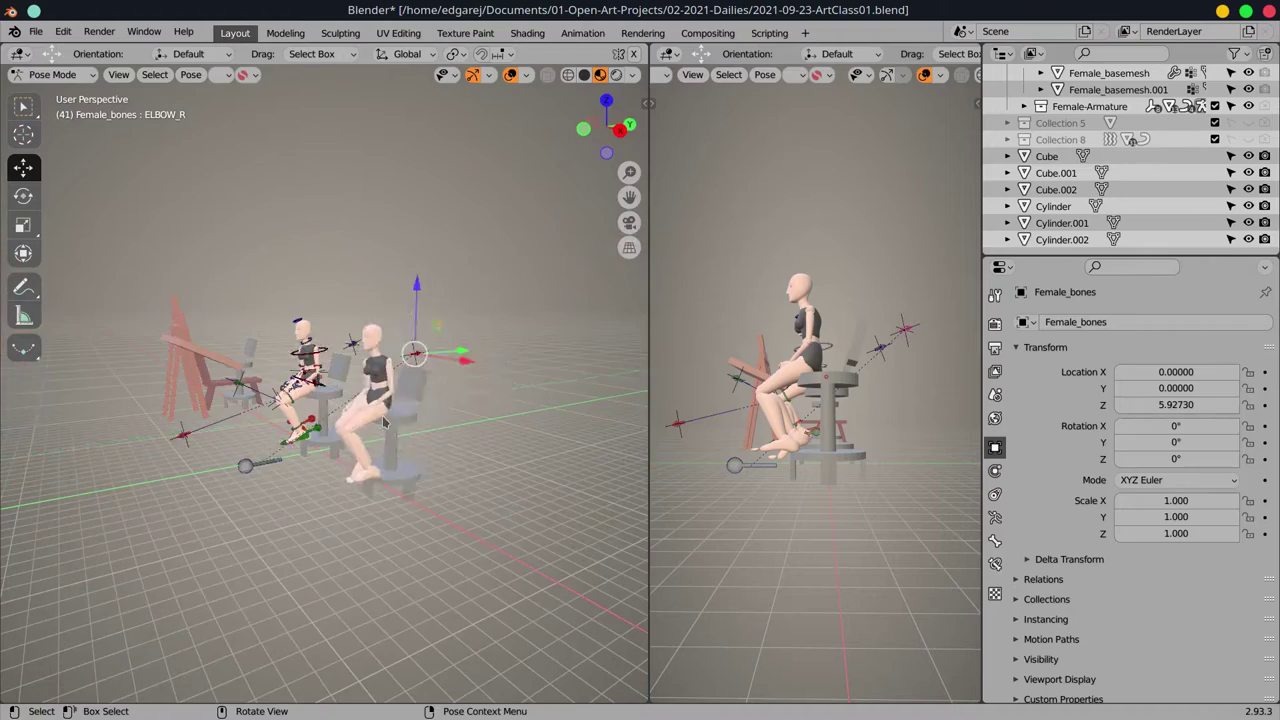
{"action": "key", "text": "KP_7"}
{"action": "left_click", "coordinate": [187, 500]}
- Turn the draft-table board copy 90 degrees and slide it into place
{"action": "type", "text": "r90"}
{"action": "key", "text": "Return"}
{"action": "left_click", "coordinate": [24, 168]}
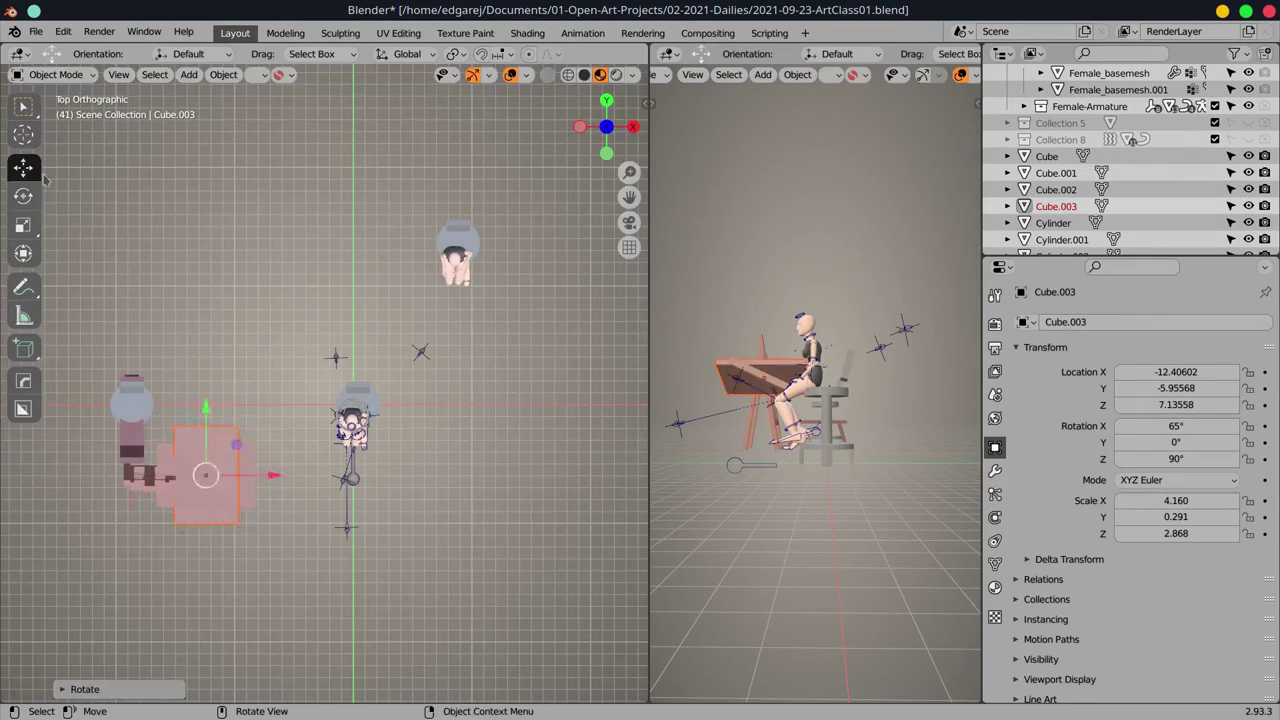
{"action": "left_click_drag", "start_coordinate": [460, 427], "coordinate": [450, 427]}
{"action": "scroll", "coordinate": [541, 465], "scroll_direction": "up", "scroll_amount": 3}
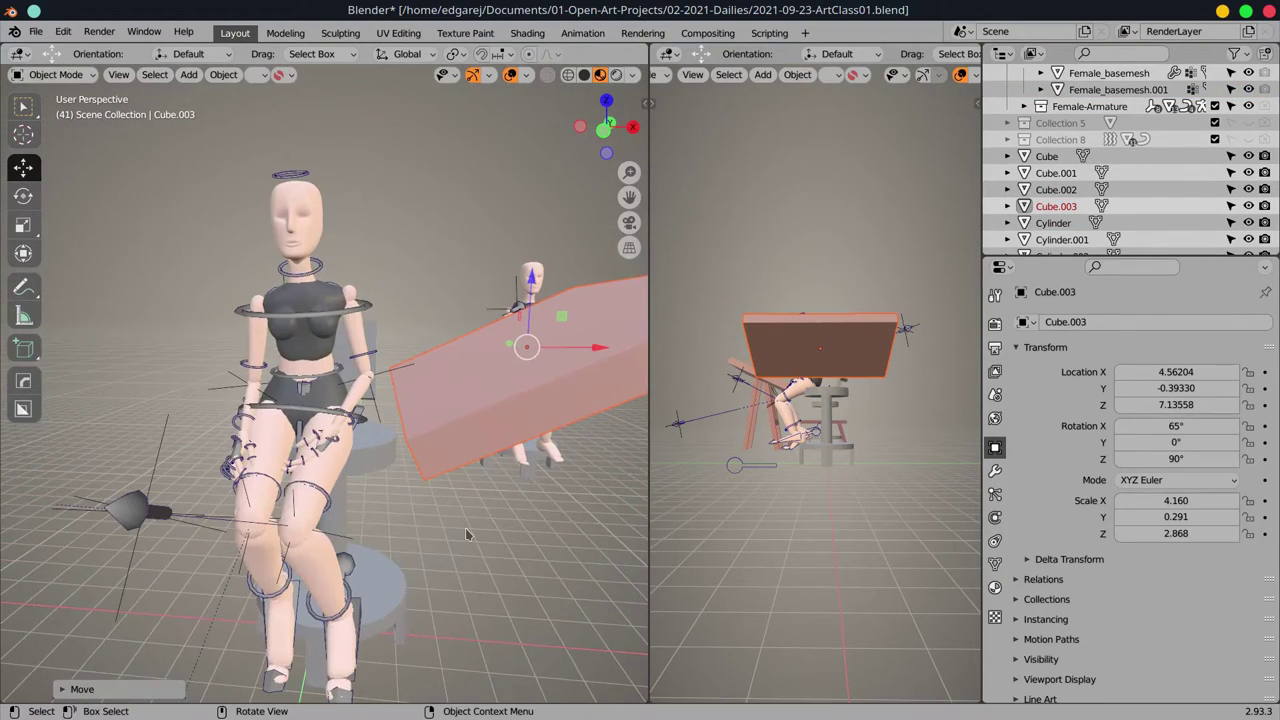
- Select the figure's hips bone and try moving it, cancelling the move
{"action": "left_click", "coordinate": [35, 31]}
{"action": "left_click", "coordinate": [60, 97]}
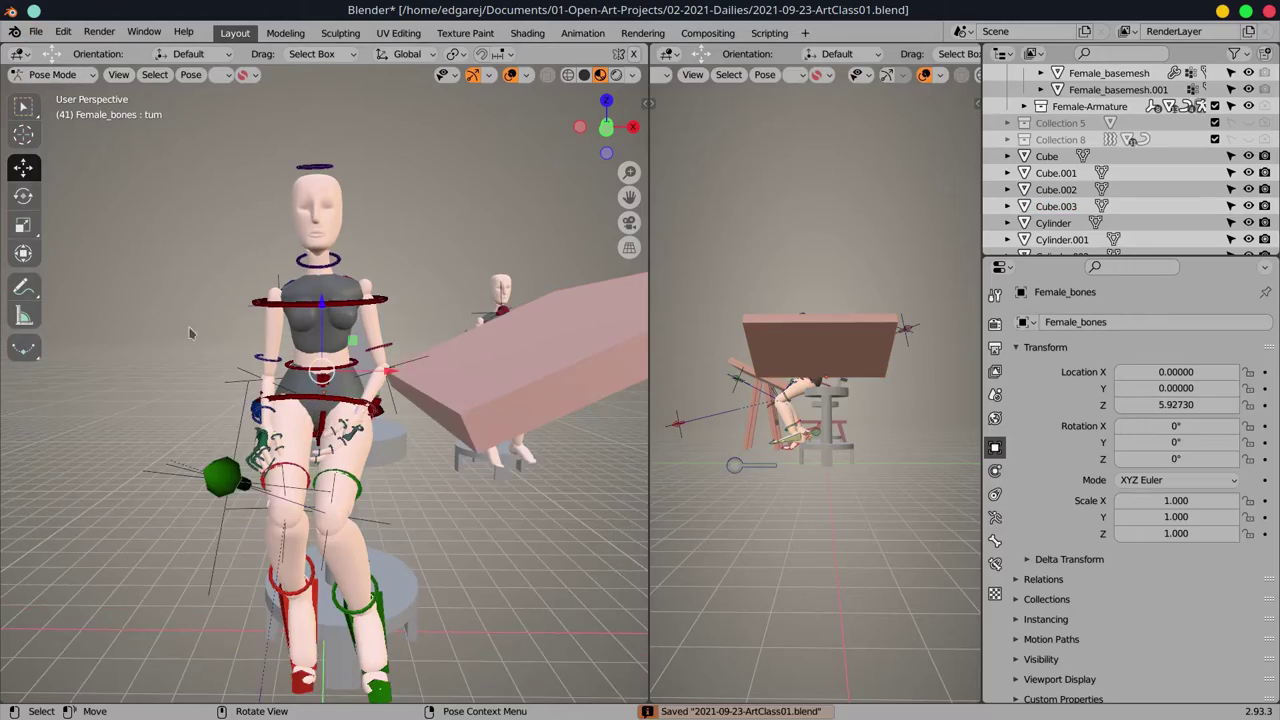
{"action": "key", "text": "g"}
{"action": "key", "text": "Escape"}
{"action": "mouse_move", "coordinate": [406, 394]}
{"action": "left_mouse_down"}
{"action": "mouse_move", "coordinate": [354, 390]}
{"action": "mouse_move", "coordinate": [310, 485]}
{"action": "left_mouse_up"}
- Undo back to the posed female armature and test a chest rotation
{"action": "key", "text": "ctrl+z"}
{"action": "key", "text": "ctrl+z"}
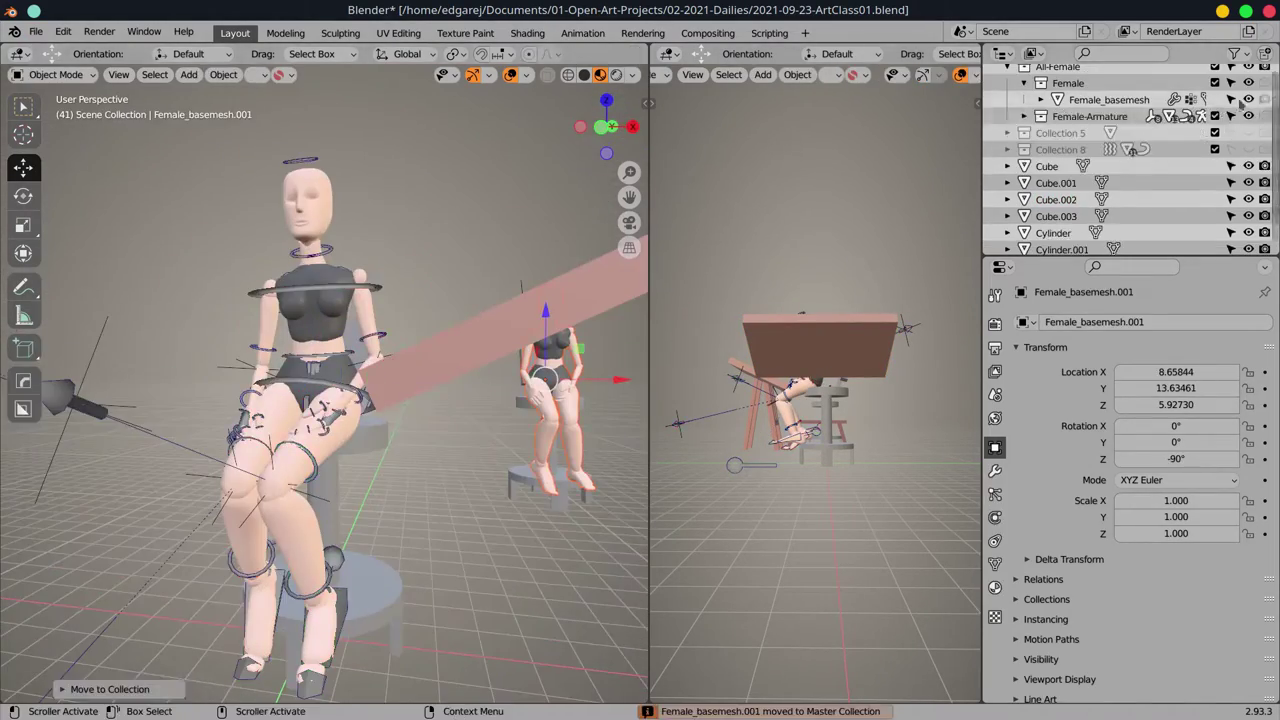
{"action": "key", "text": "ctrl+z"}
{"action": "key", "text": "ctrl+z"}
{"action": "key", "text": "ctrl+z"}
{"action": "key", "text": "ctrl+z"}
{"action": "key", "text": "g"}
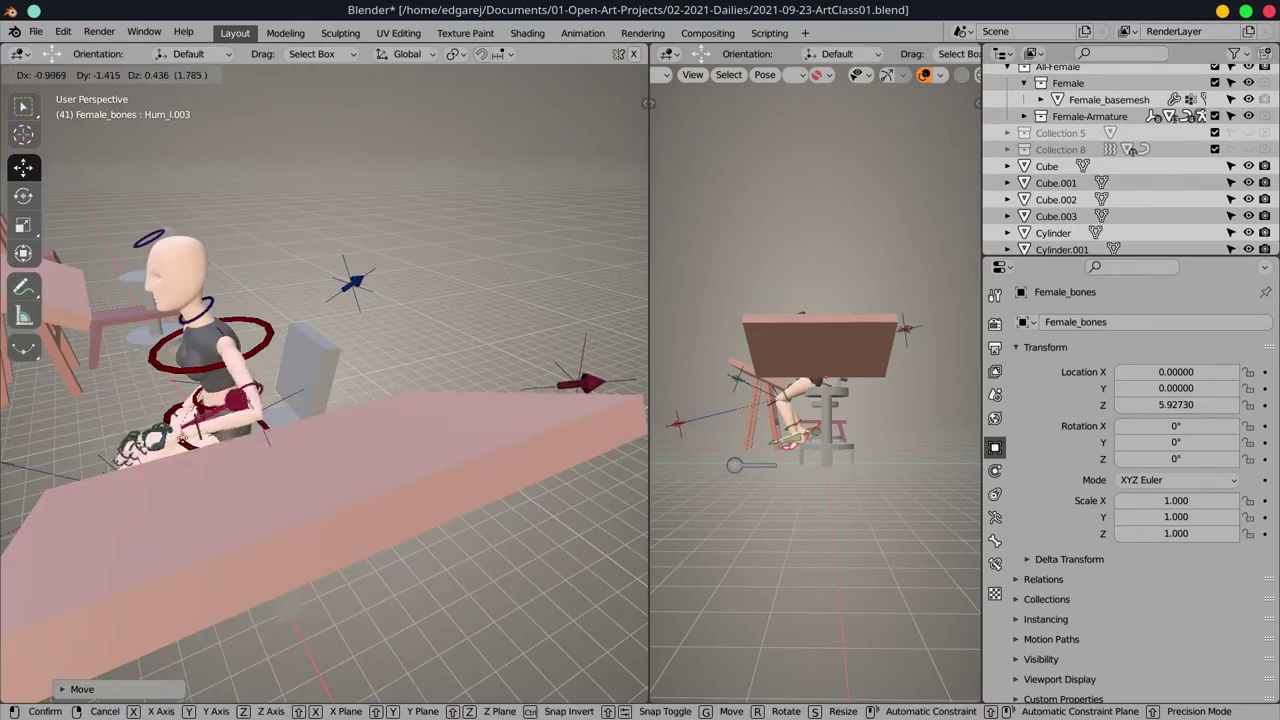
{"action": "key", "text": "r"}
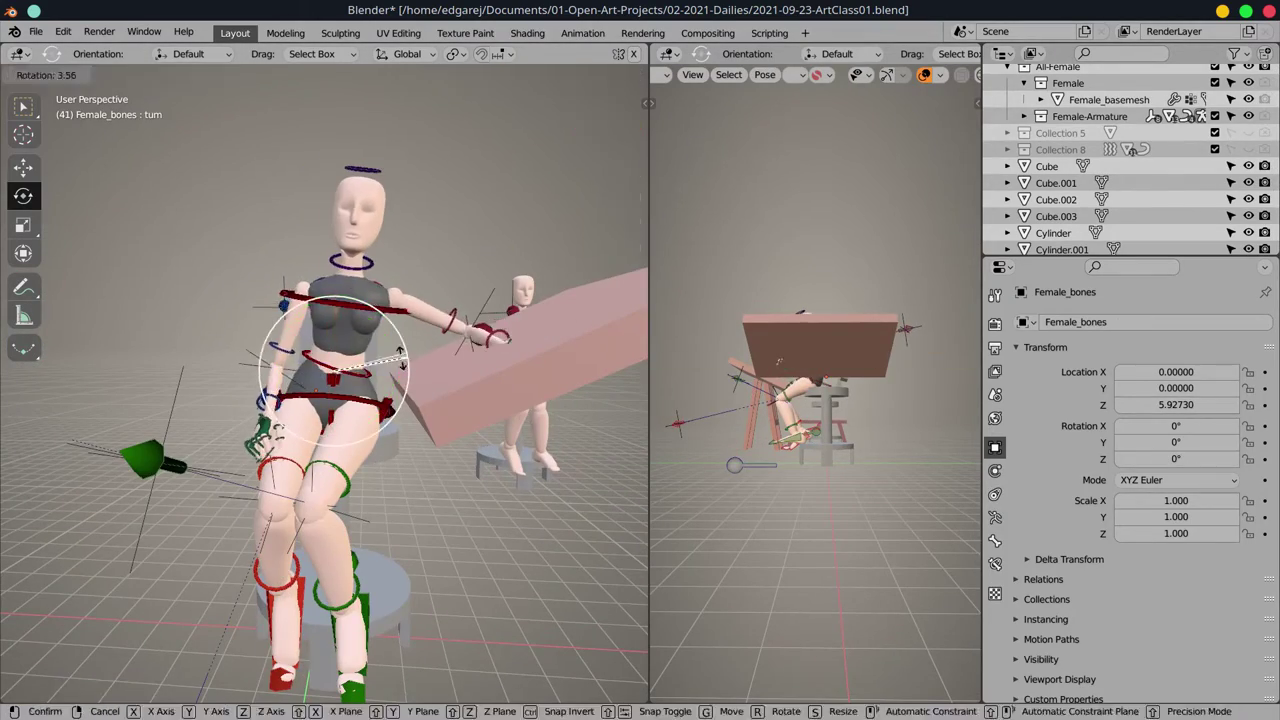
{"action": "key", "text": "Escape"}
{"action": "key", "text": "ctrl+z"}
{"action": "key", "text": "ctrl+shift+z"}
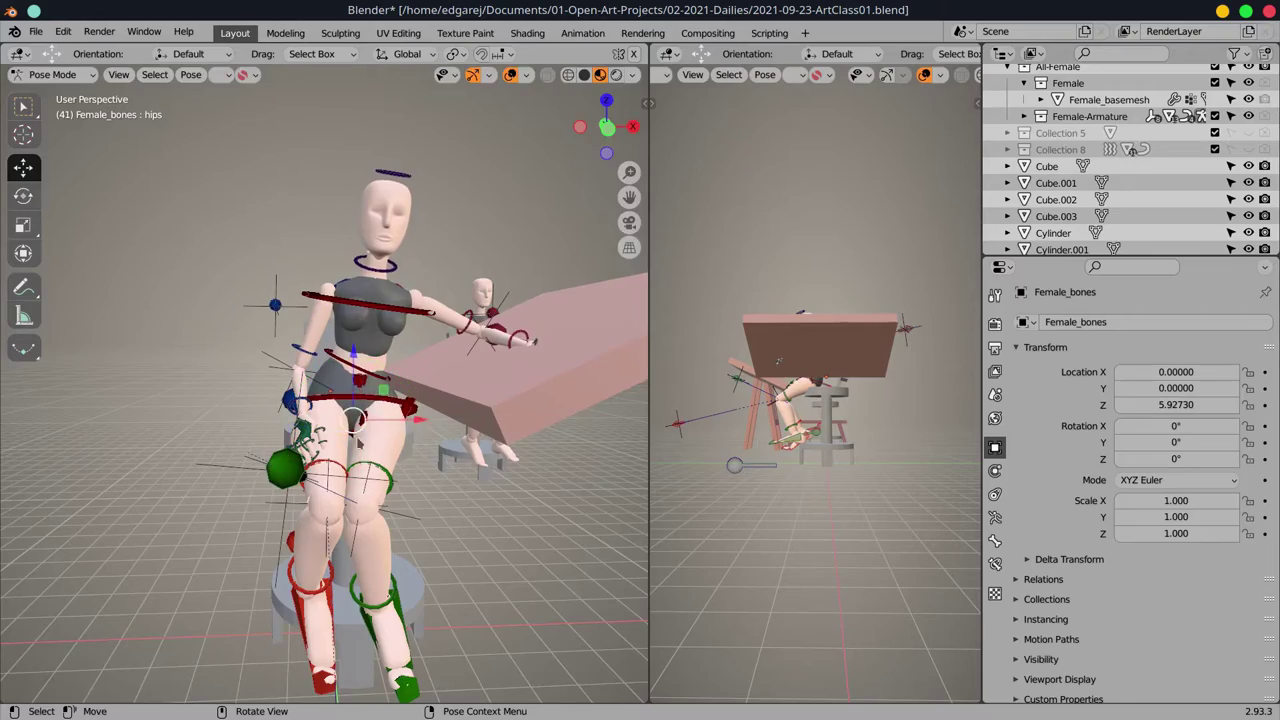
- Rotate the neck and move the upper arm and elbow target so the arm reaches the board
{"action": "left_click", "coordinate": [376, 265]}
{"action": "left_click", "coordinate": [23, 195]}
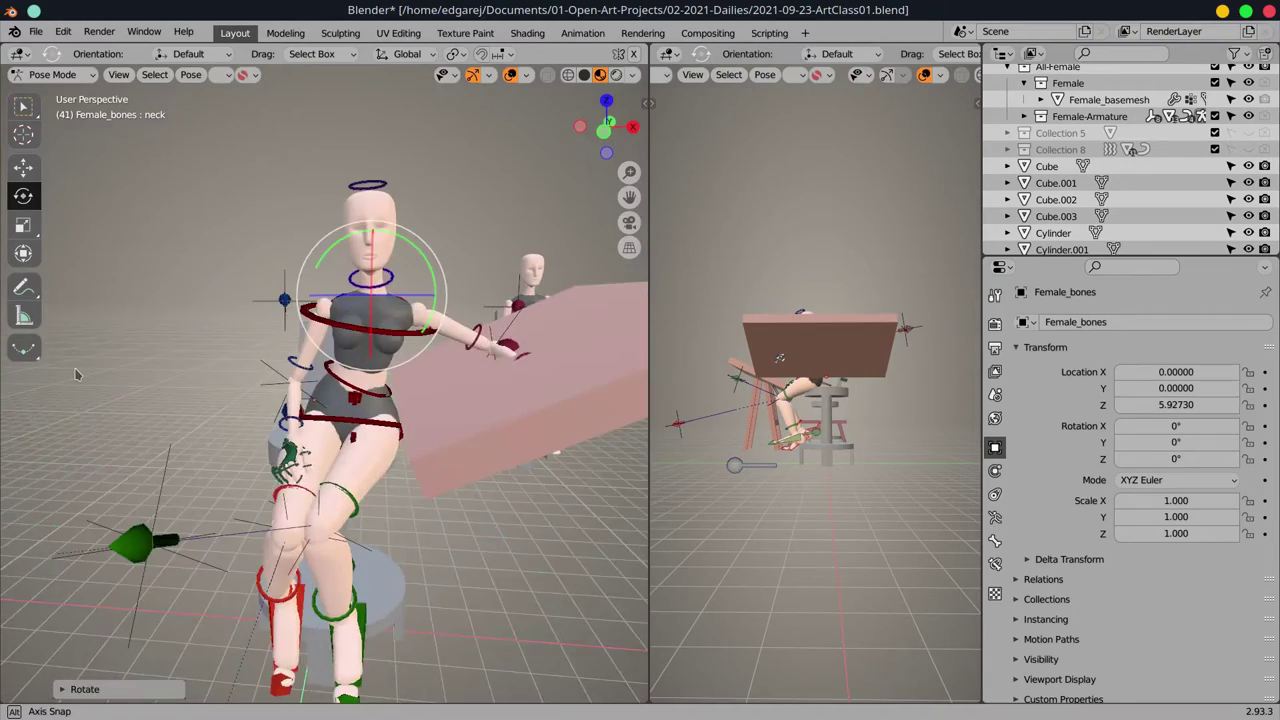
{"action": "key", "text": "g"}
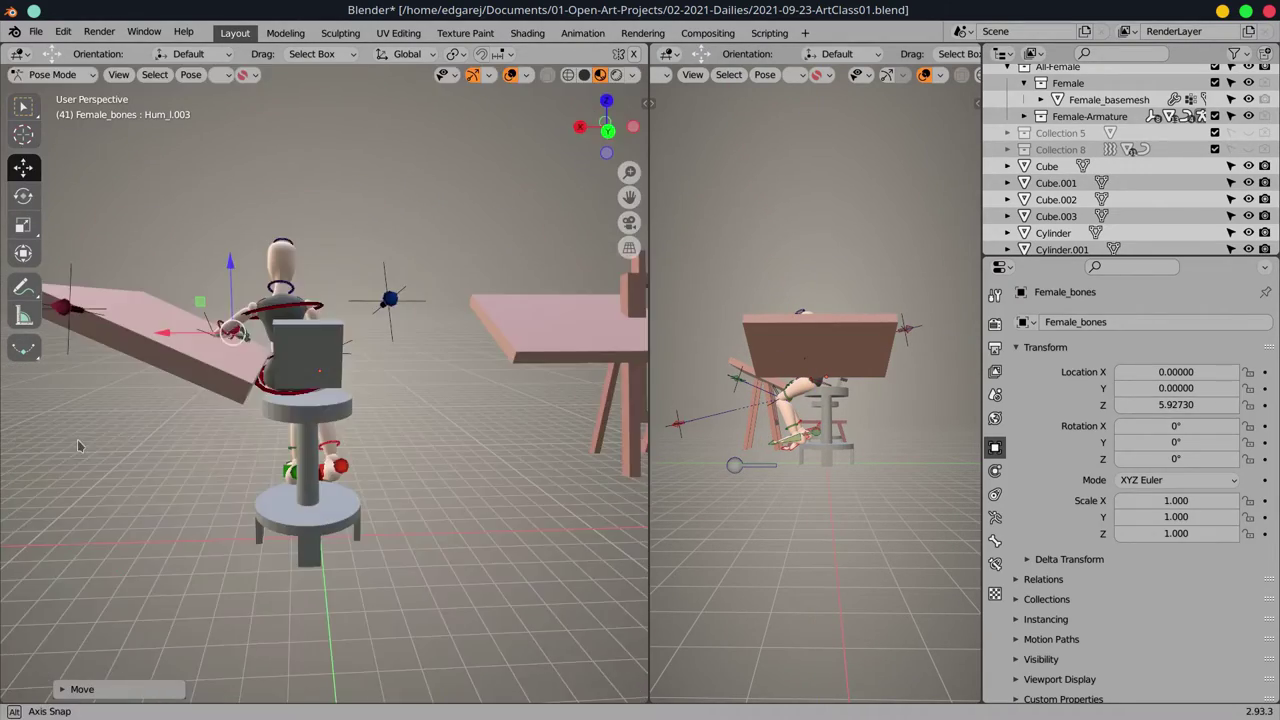
{"action": "key", "text": "g"}
{"action": "left_click", "coordinate": [120, 475]}
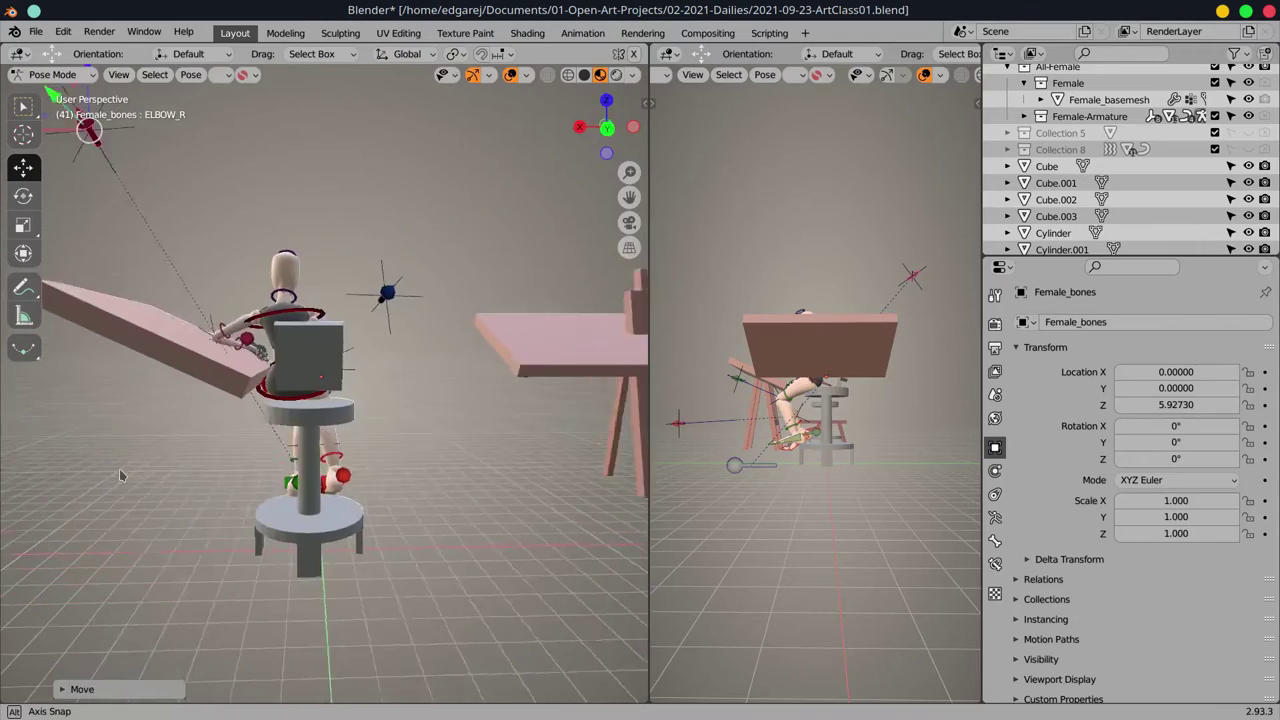
- Save, select the hips_rot bone and show the mesh's vertex groups and shape keys
{"action": "key", "text": "ctrl+s"}
{"action": "left_click", "coordinate": [267, 462]}
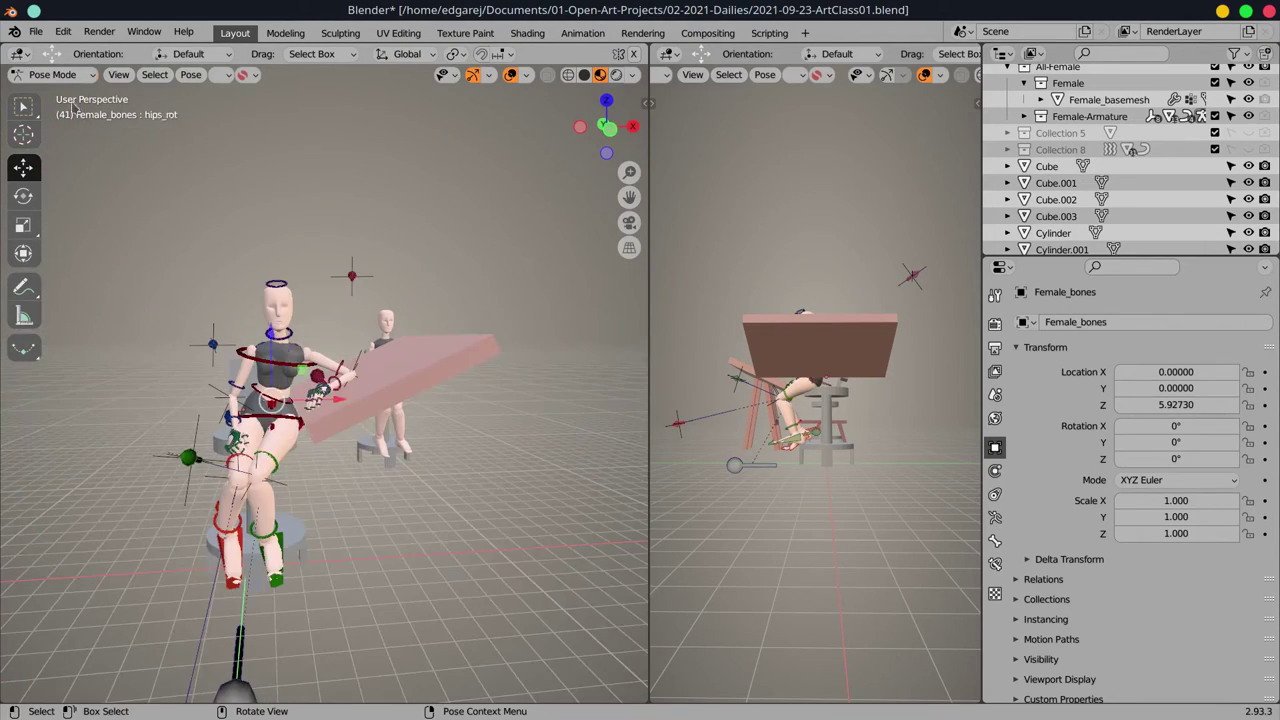
{"action": "left_click", "coordinate": [995, 563]}
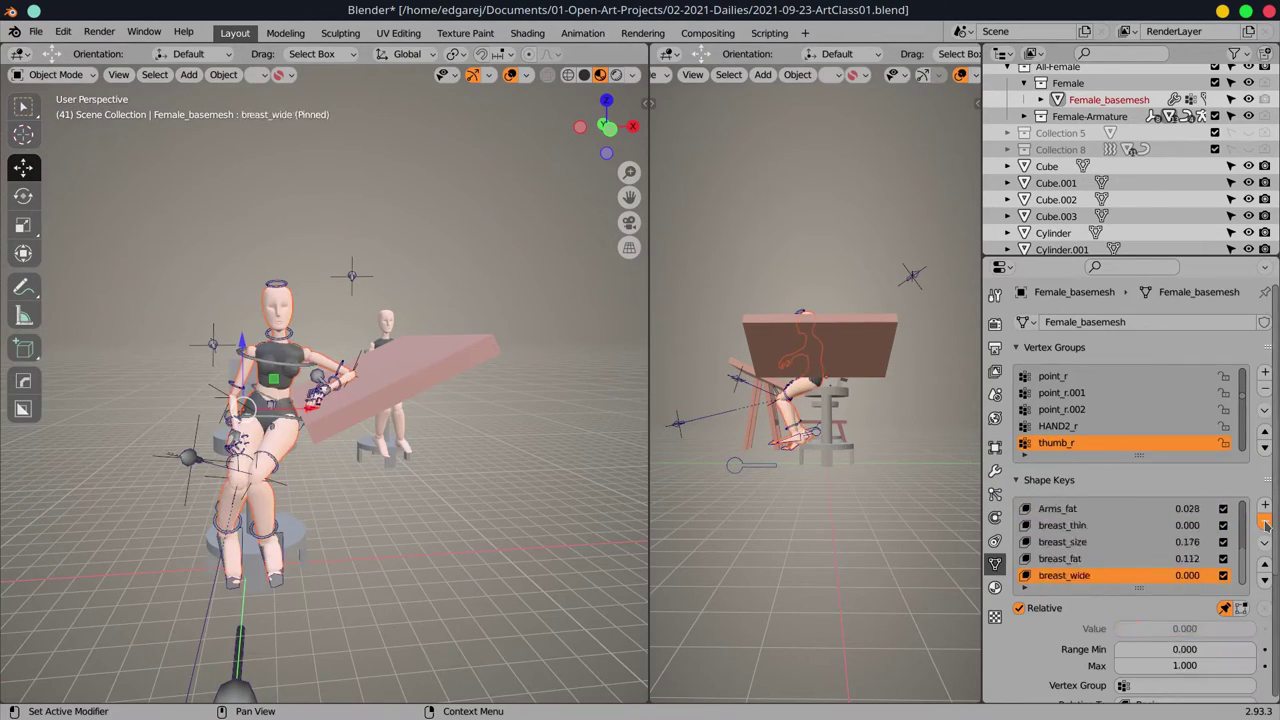
- Check the mesh's modifiers and delete the Female-Armature collection from the Outliner
{"action": "left_click", "coordinate": [995, 470]}
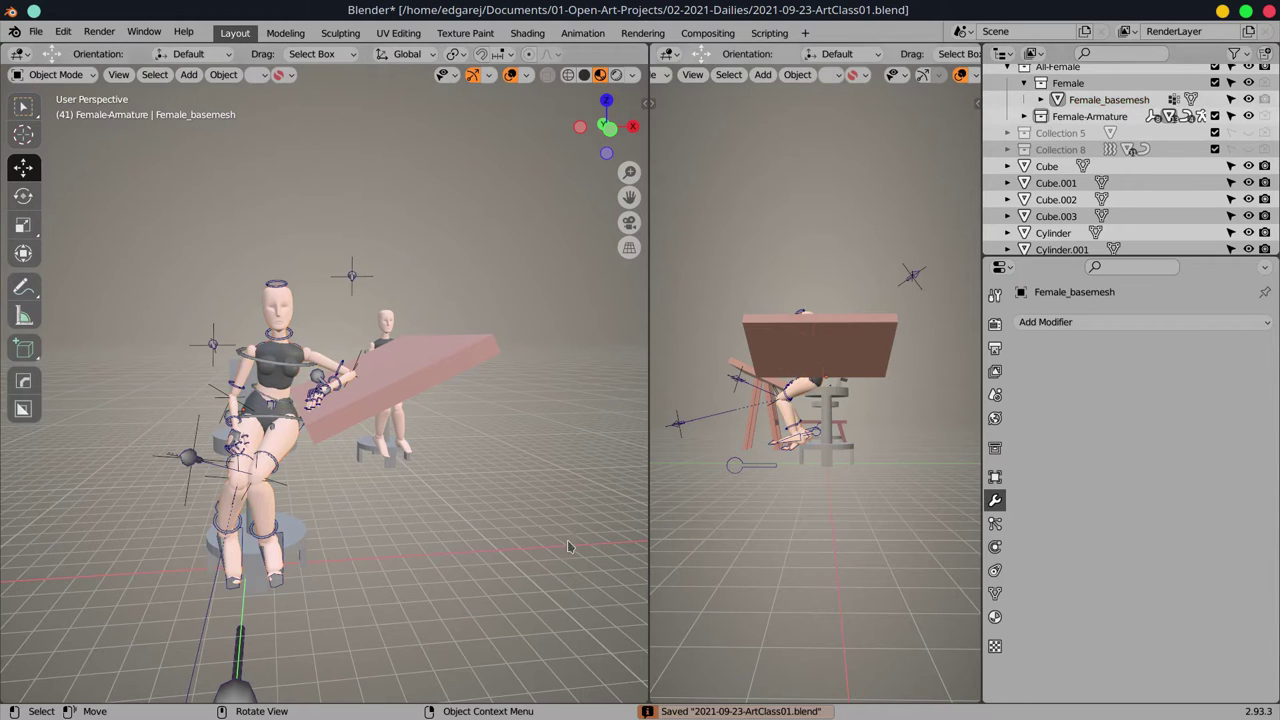
{"action": "right_click", "coordinate": [1042, 117]}
{"action": "left_click", "coordinate": [1024, 116]}
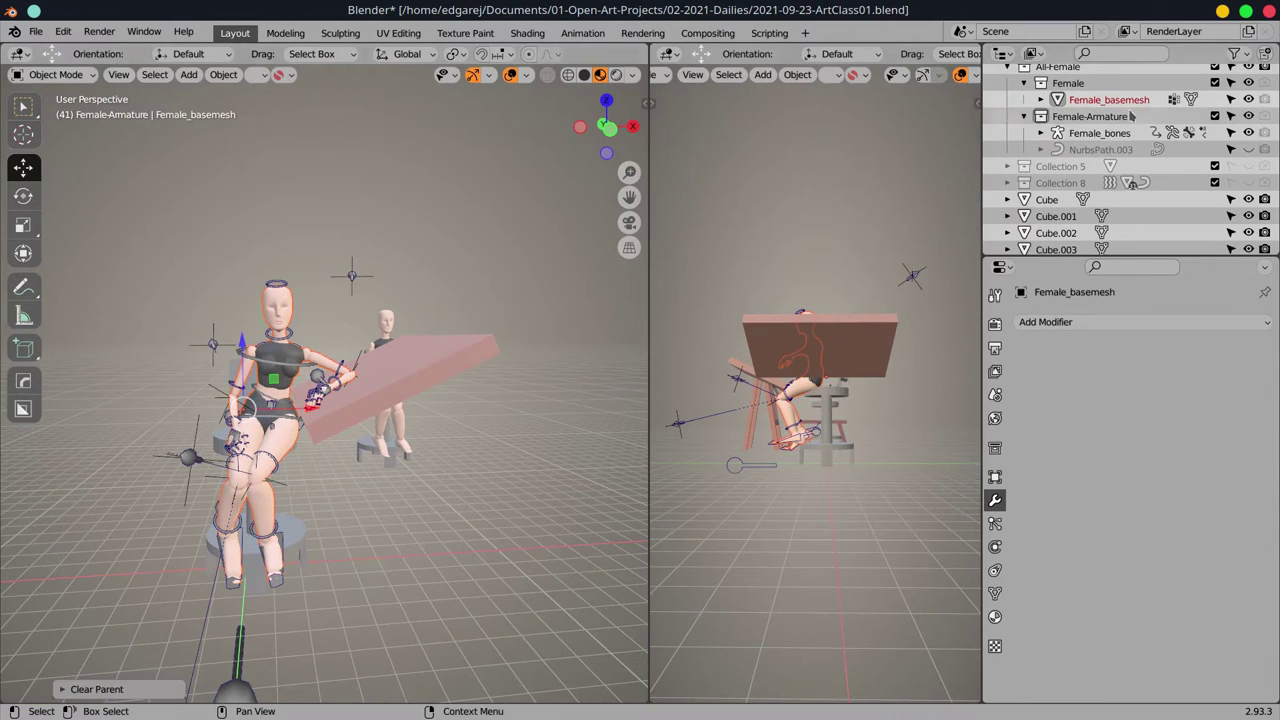
{"action": "right_click", "coordinate": [1131, 116]}
{"action": "left_click", "coordinate": [943, 171]}
- Select the stool Cylinder.002 and the pink board Cube.002
{"action": "left_click", "coordinate": [325, 488]}
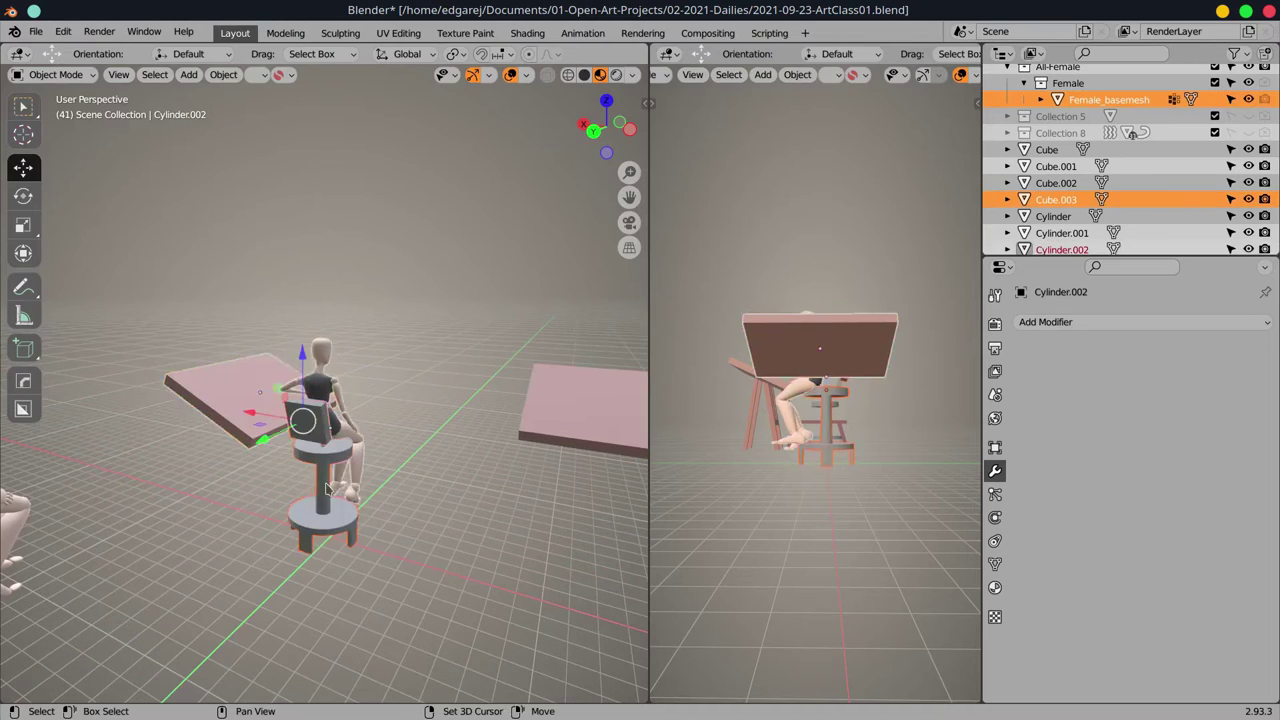
{"action": "left_click", "coordinate": [418, 405]}
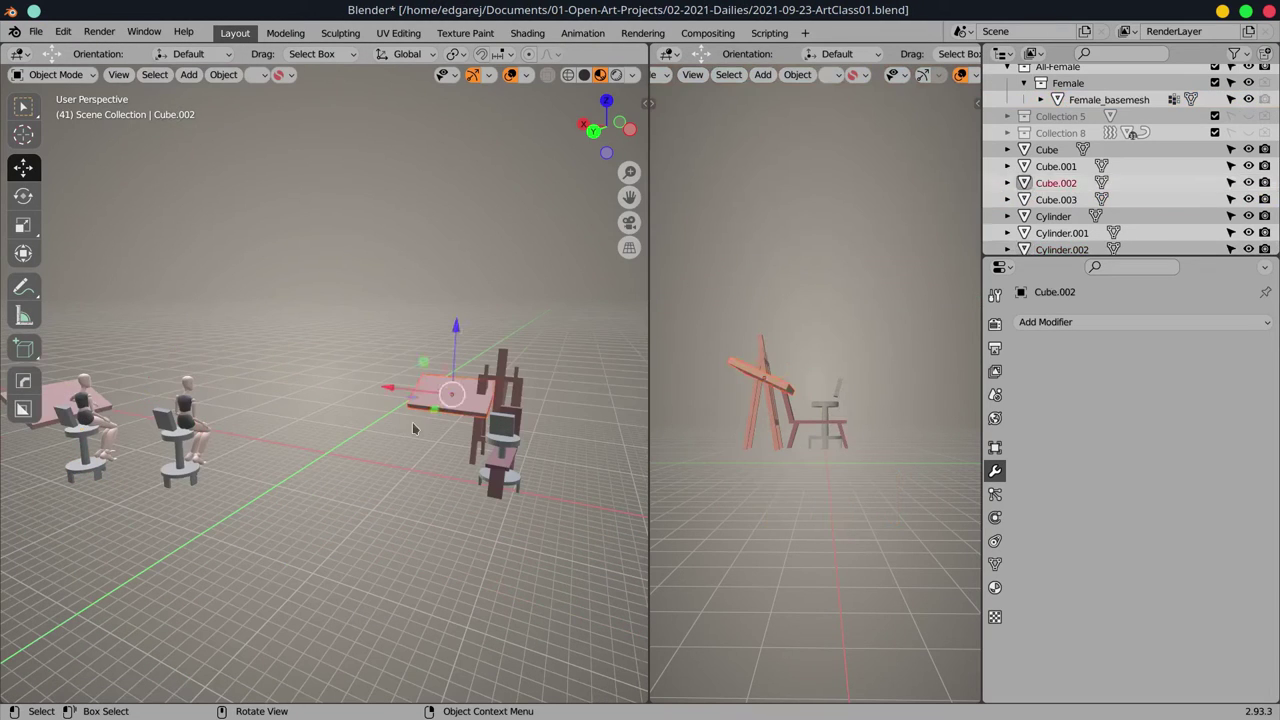
{"action": "scroll", "coordinate": [1022, 103], "scroll_direction": "up", "scroll_amount": 2}
- Shift the chair slightly along the floor and put the male armature into Pose Mode
{"action": "scroll", "coordinate": [257, 420], "scroll_direction": "up", "scroll_amount": 5}
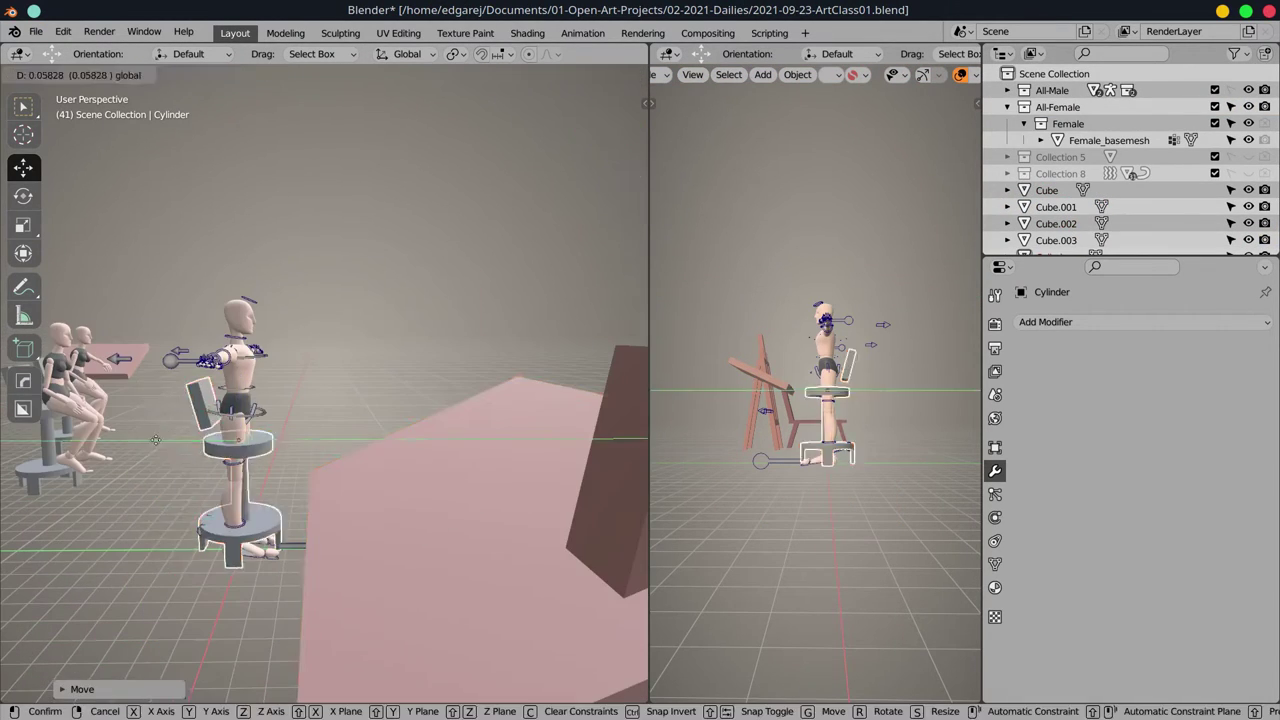
{"action": "left_click_drag", "start_coordinate": [185, 470], "coordinate": [130, 434]}
{"action": "left_click", "coordinate": [130, 434]}
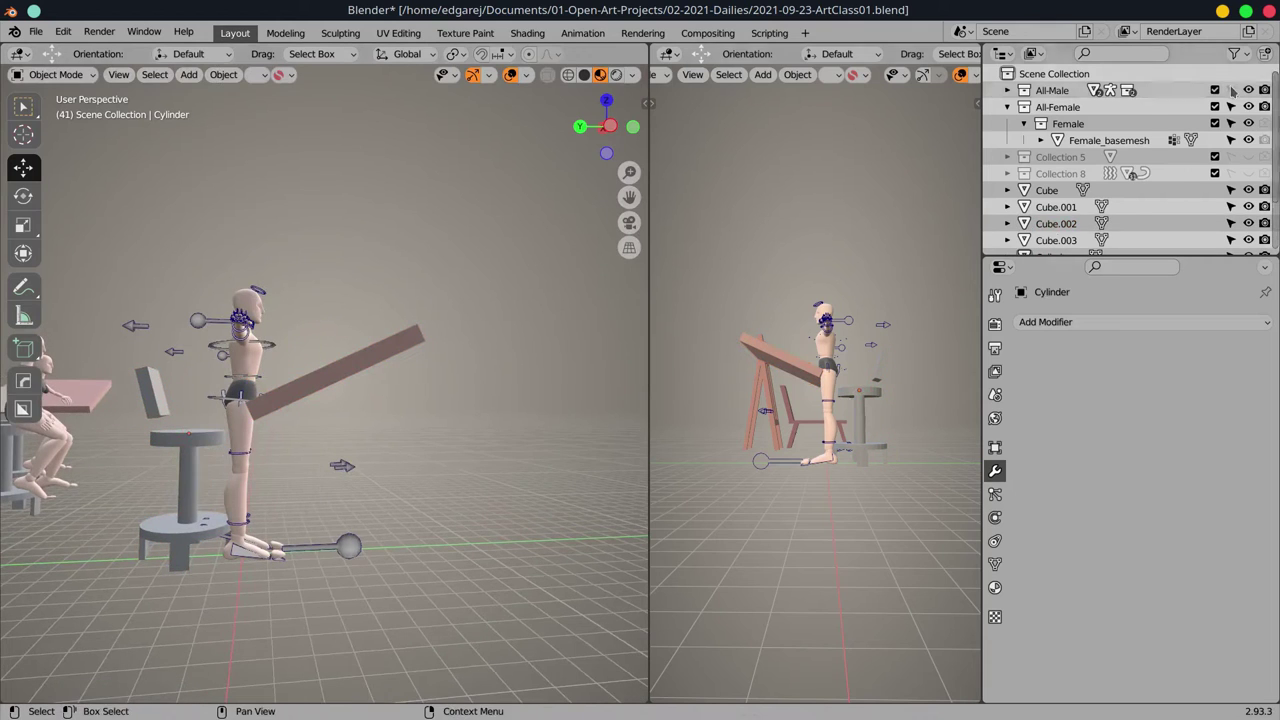
{"action": "left_click", "coordinate": [240, 359]}
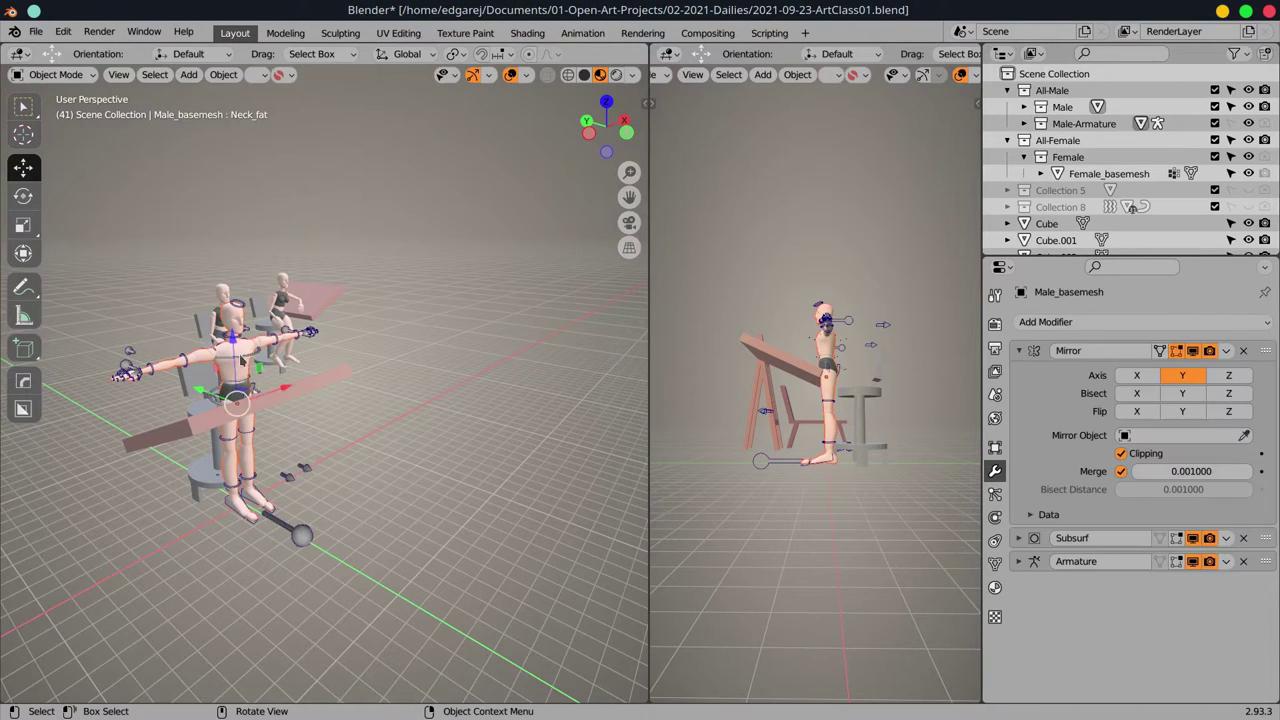
{"action": "left_click", "coordinate": [245, 443]}
{"action": "left_click", "coordinate": [55, 74]}
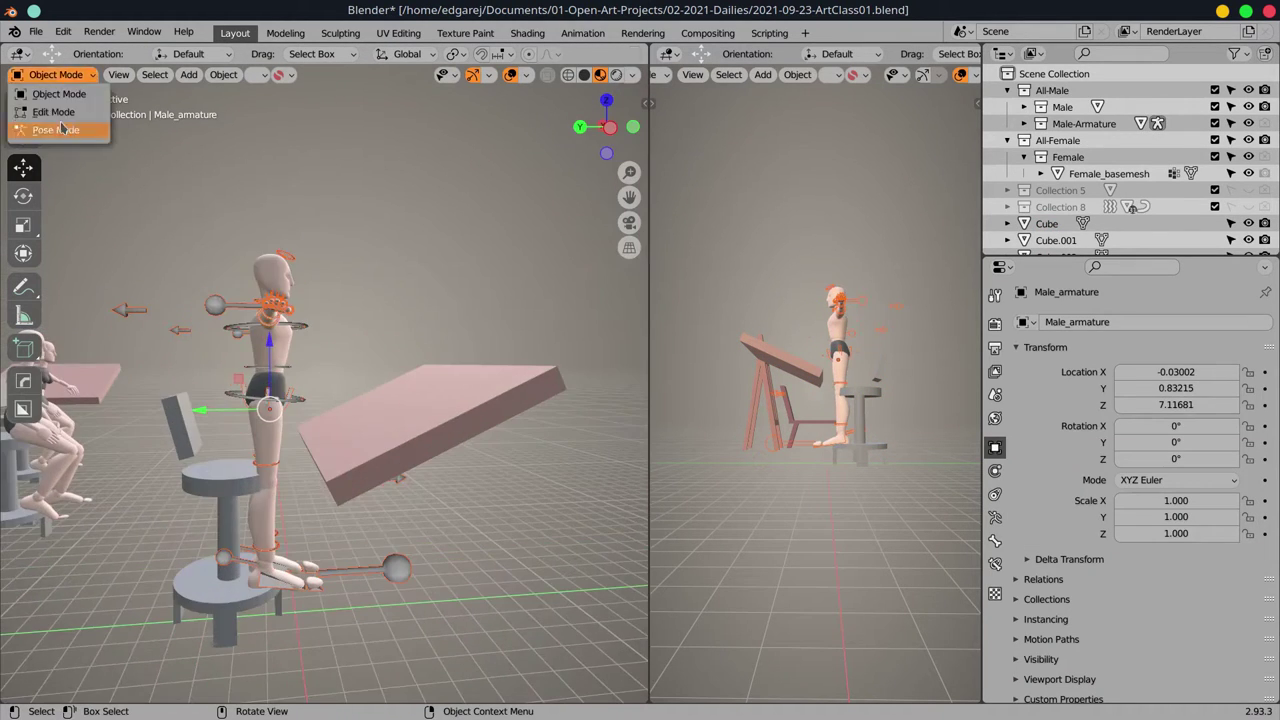
{"action": "left_click", "coordinate": [40, 123]}
- Pose the hips, arms and elbow so the man sits leaning over the drawing board
{"action": "left_click", "coordinate": [250, 440]}
{"action": "key", "text": "g"}
{"action": "left_click", "coordinate": [394, 400]}
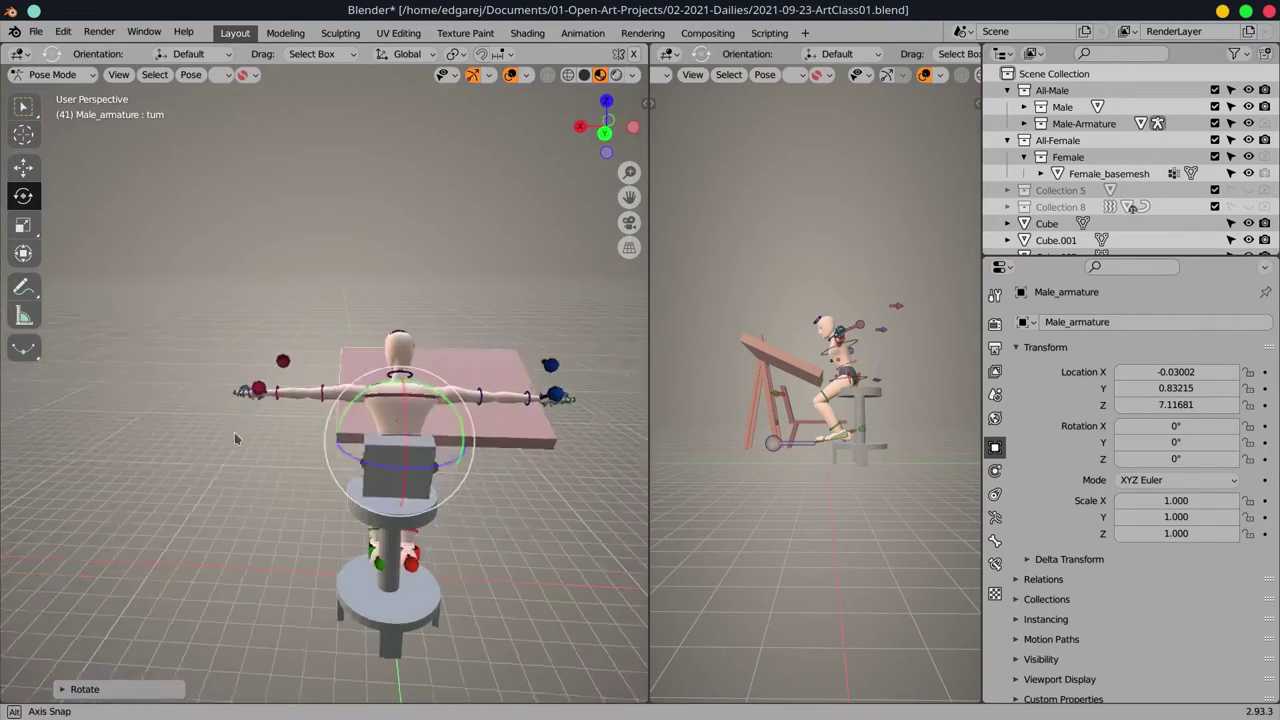
{"action": "left_click", "coordinate": [371, 366]}
{"action": "key", "text": "ctrl+Tab"}
{"action": "left_click", "coordinate": [340, 380]}
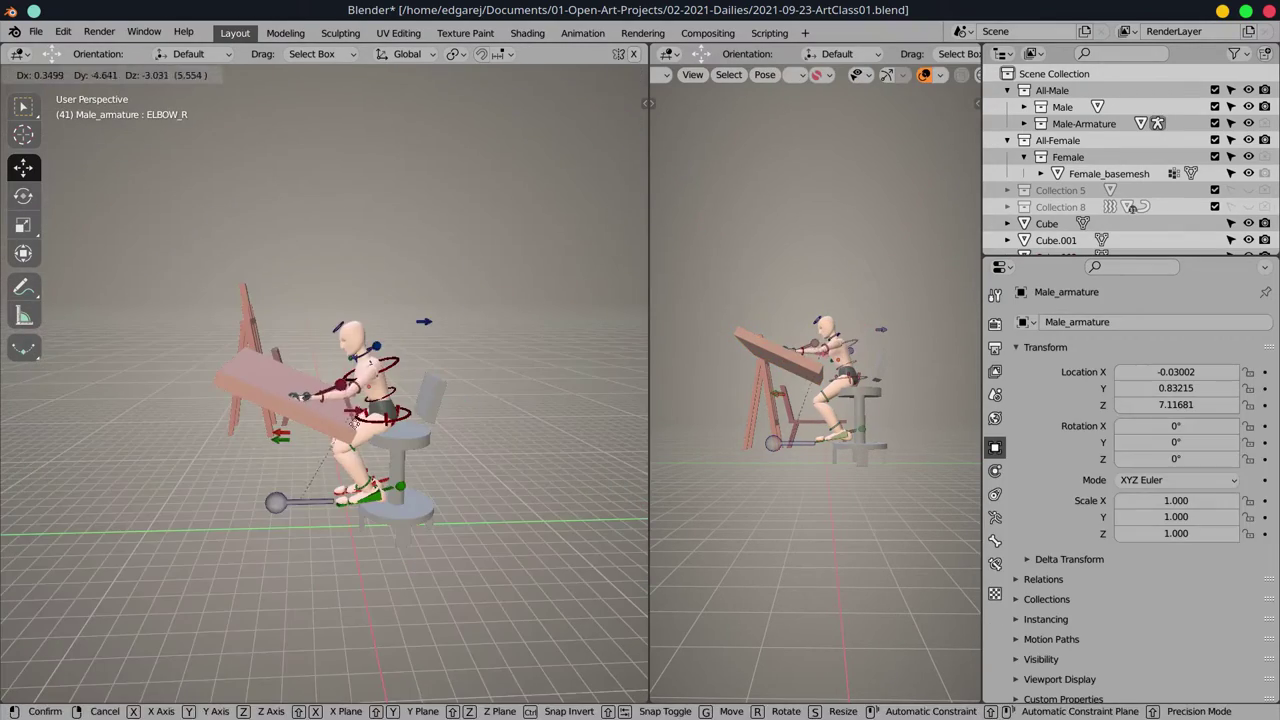
{"action": "key", "text": "g"}
{"action": "left_click", "coordinate": [282, 405]}
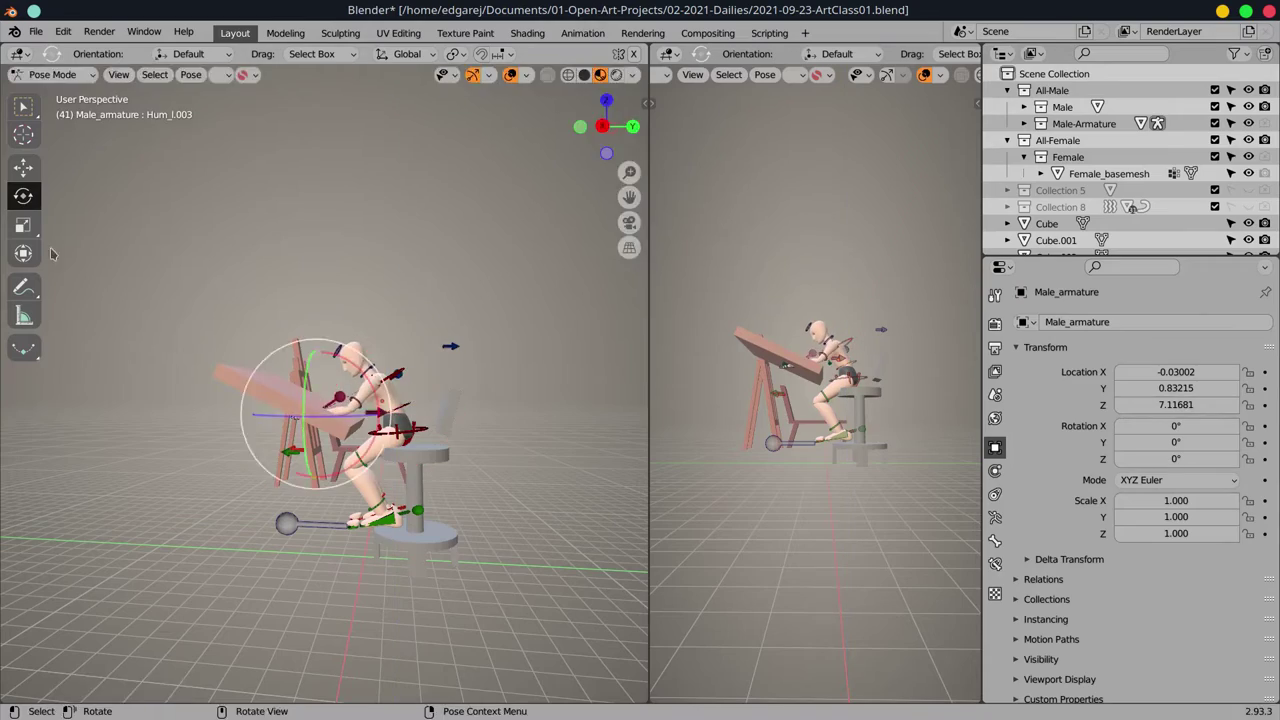
{"action": "left_click", "coordinate": [383, 383]}
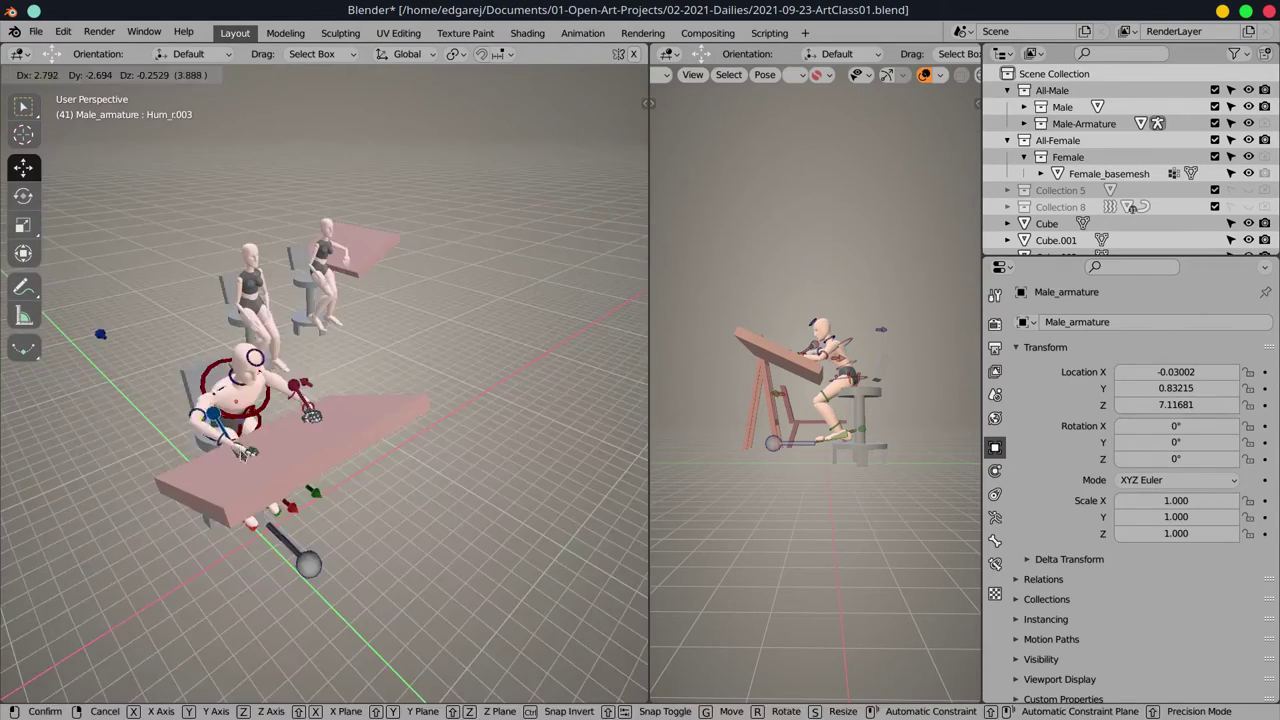
{"action": "left_click", "coordinate": [354, 404]}
{"action": "key", "text": "g"}
{"action": "left_click", "coordinate": [354, 404]}
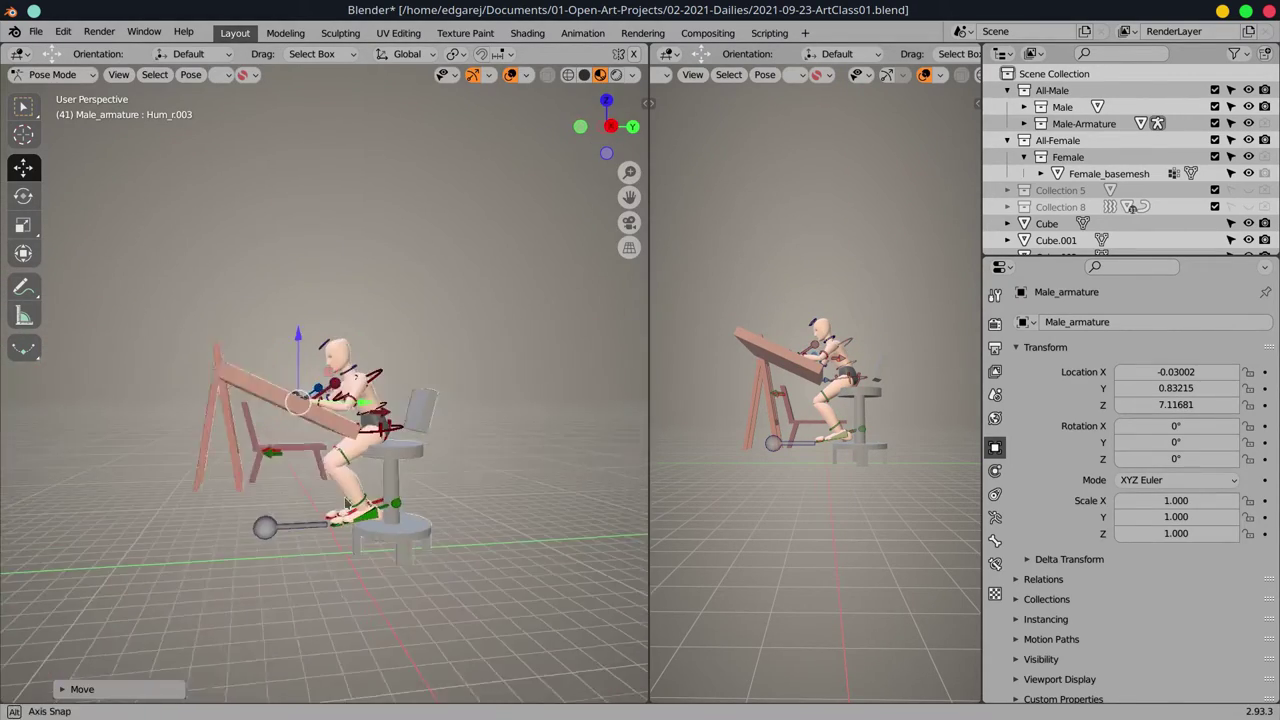
- Back in Object Mode, remove the male mesh's shape keys and delete the Male-Armature collection
{"action": "left_click", "coordinate": [35, 33]}
{"action": "key", "text": "ctrl+Tab"}
{"action": "left_click", "coordinate": [345, 450]}
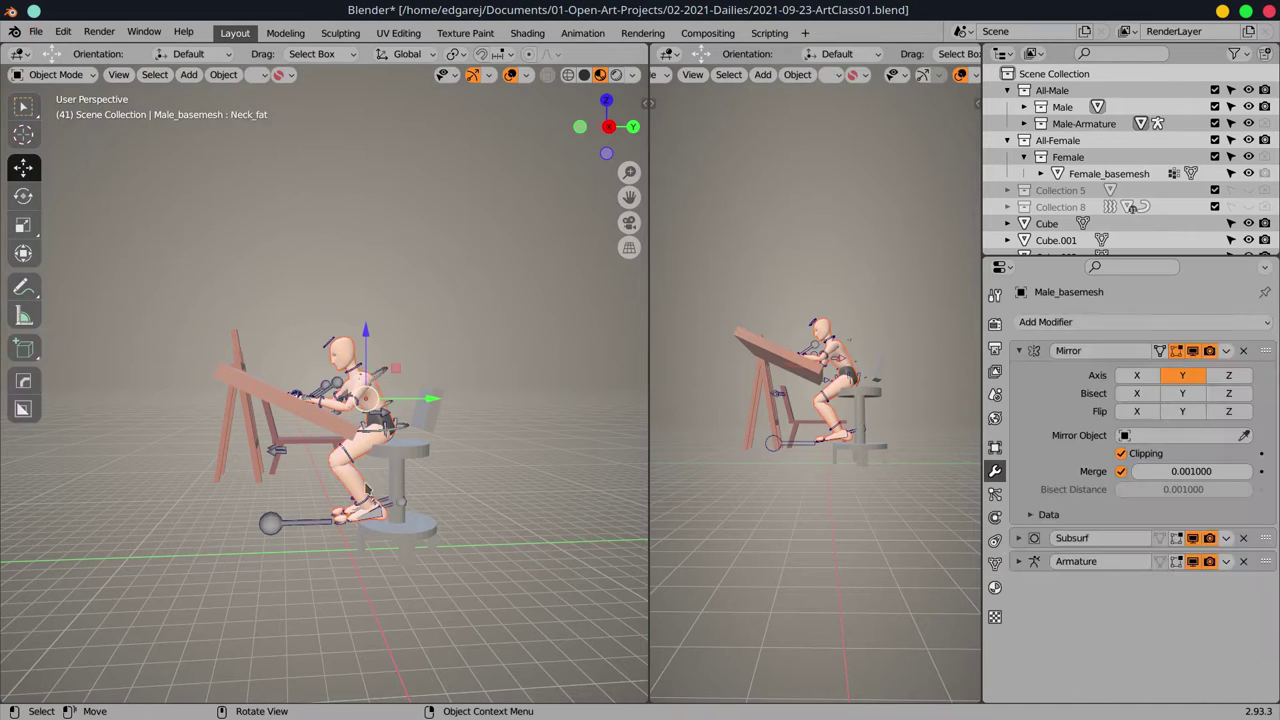
{"action": "left_click", "coordinate": [995, 564]}
{"action": "left_click", "coordinate": [1265, 524]}
{"action": "left_click", "coordinate": [995, 470]}
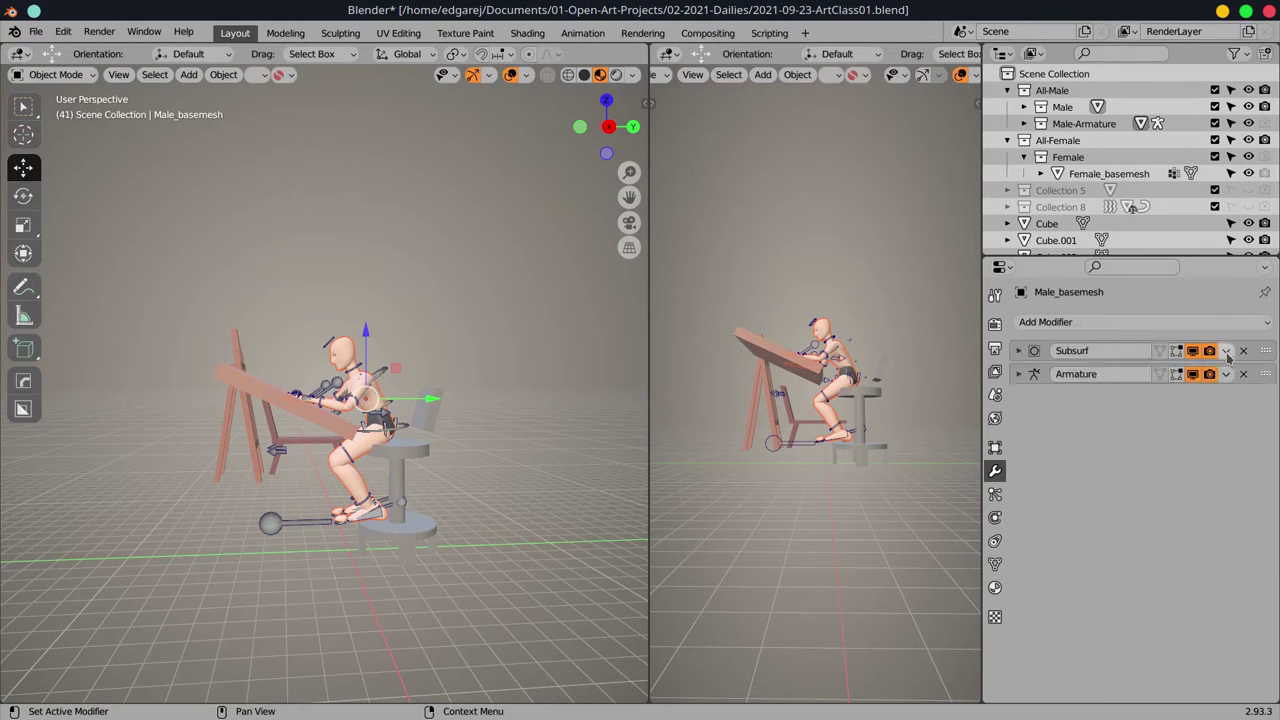
{"action": "right_click", "coordinate": [1084, 123]}
{"action": "left_click", "coordinate": [890, 150]}
- Save the file and add a Photographer Master Camera to the scene
{"action": "key", "text": "ctrl+s"}
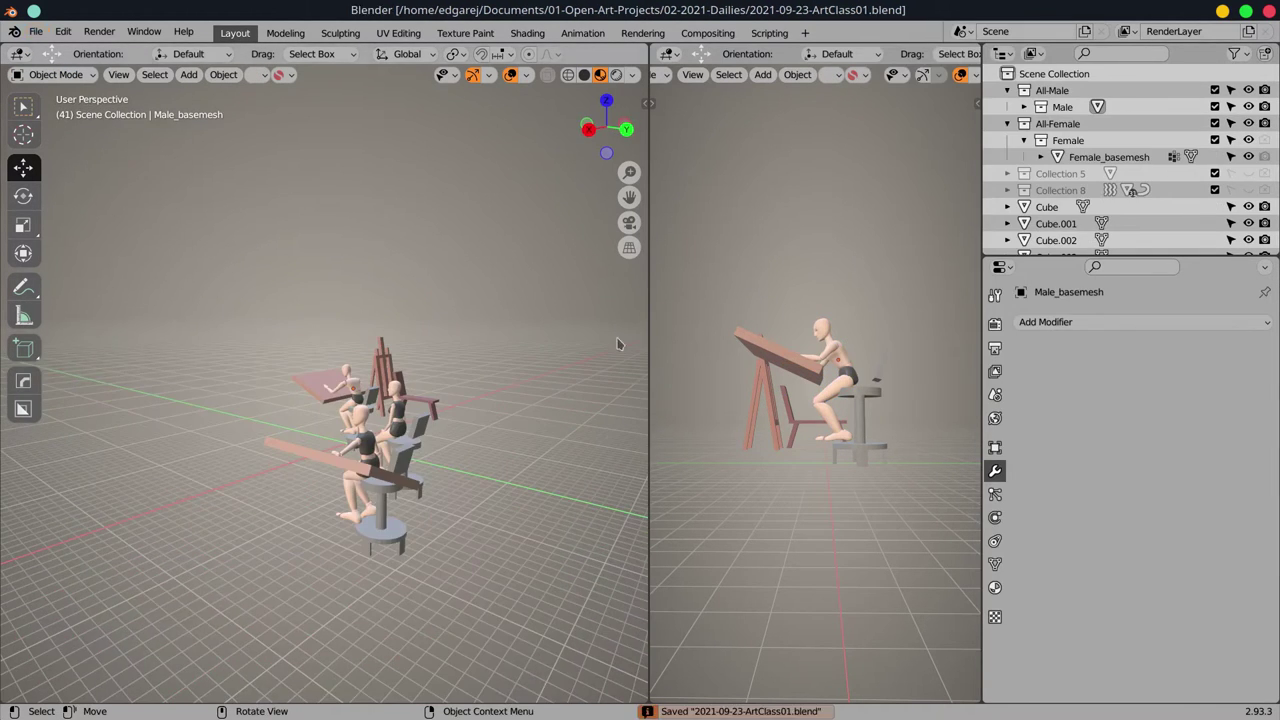
{"action": "key", "text": "n"}
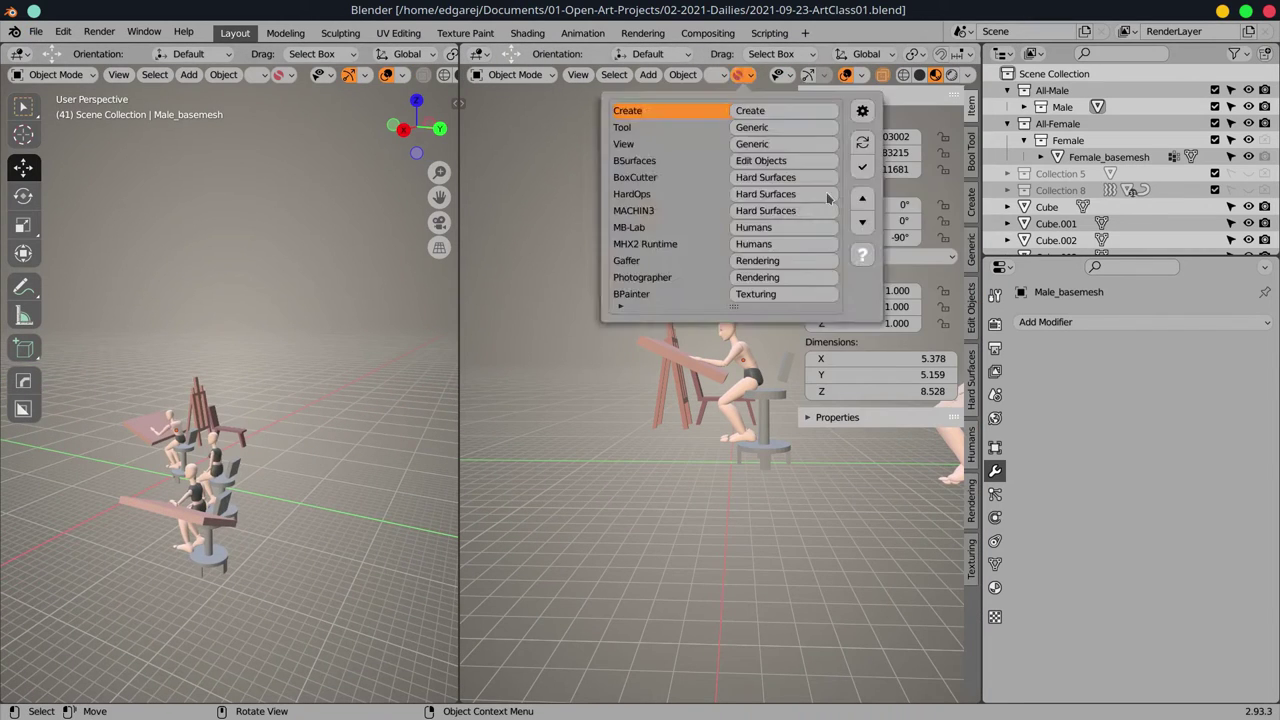
{"action": "left_click", "coordinate": [870, 462]}
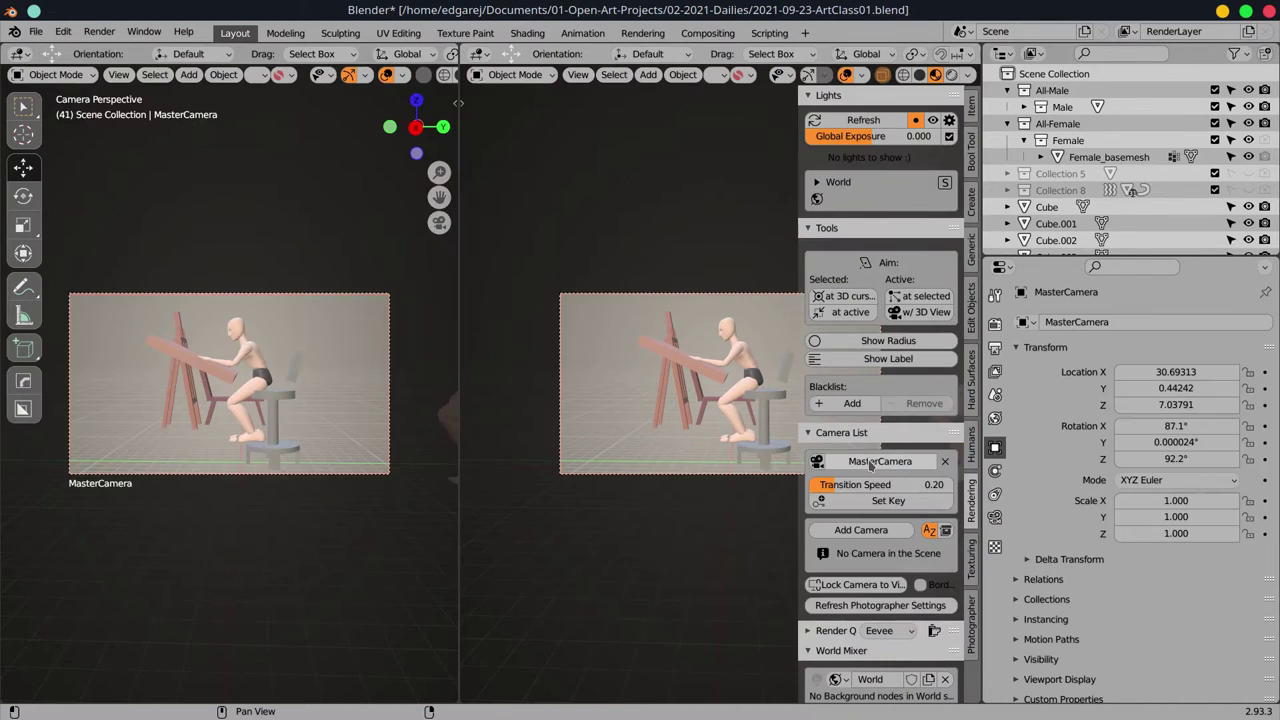
{"action": "left_click", "coordinate": [836, 608]}
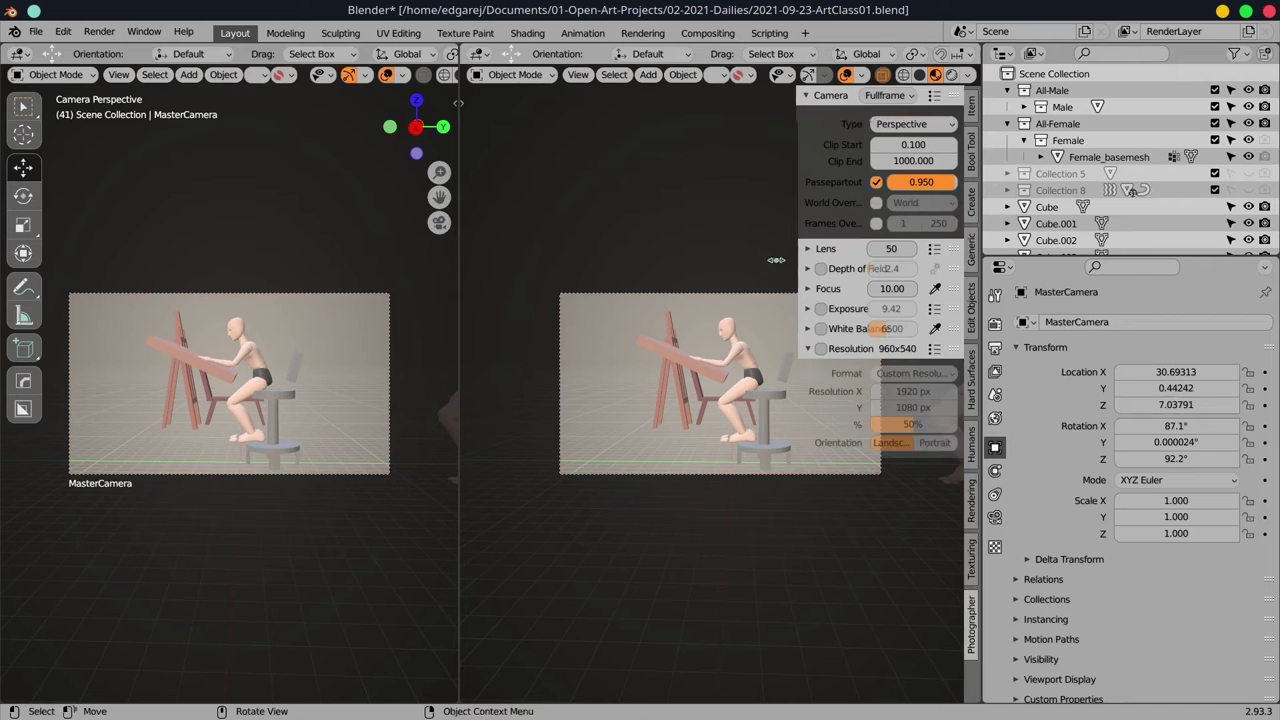
{"action": "left_click_drag", "start_coordinate": [776, 260], "coordinate": [748, 260]}
- Give the camera its own resolution: 3:2 format, portrait, 5000 px long edge
{"action": "left_click", "coordinate": [897, 373]}
{"action": "left_click", "coordinate": [875, 464]}
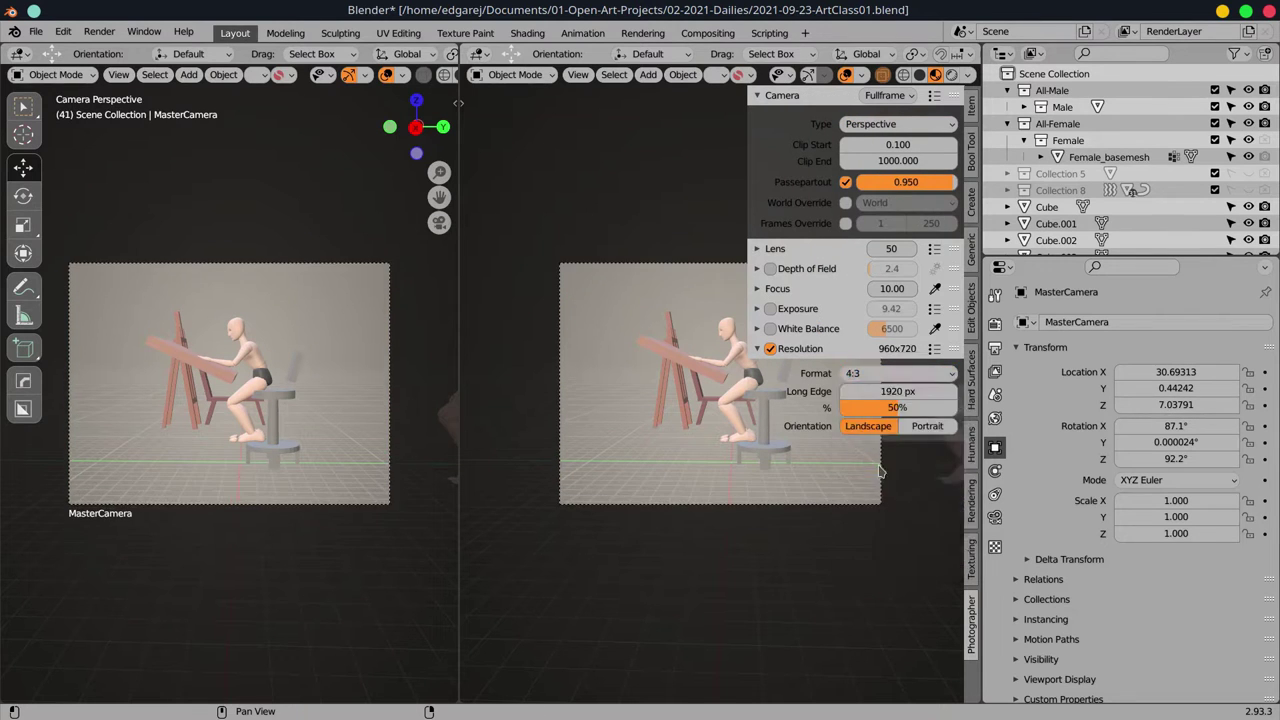
{"action": "left_click", "coordinate": [897, 373]}
{"action": "left_click", "coordinate": [875, 482]}
{"action": "left_click", "coordinate": [927, 426]}
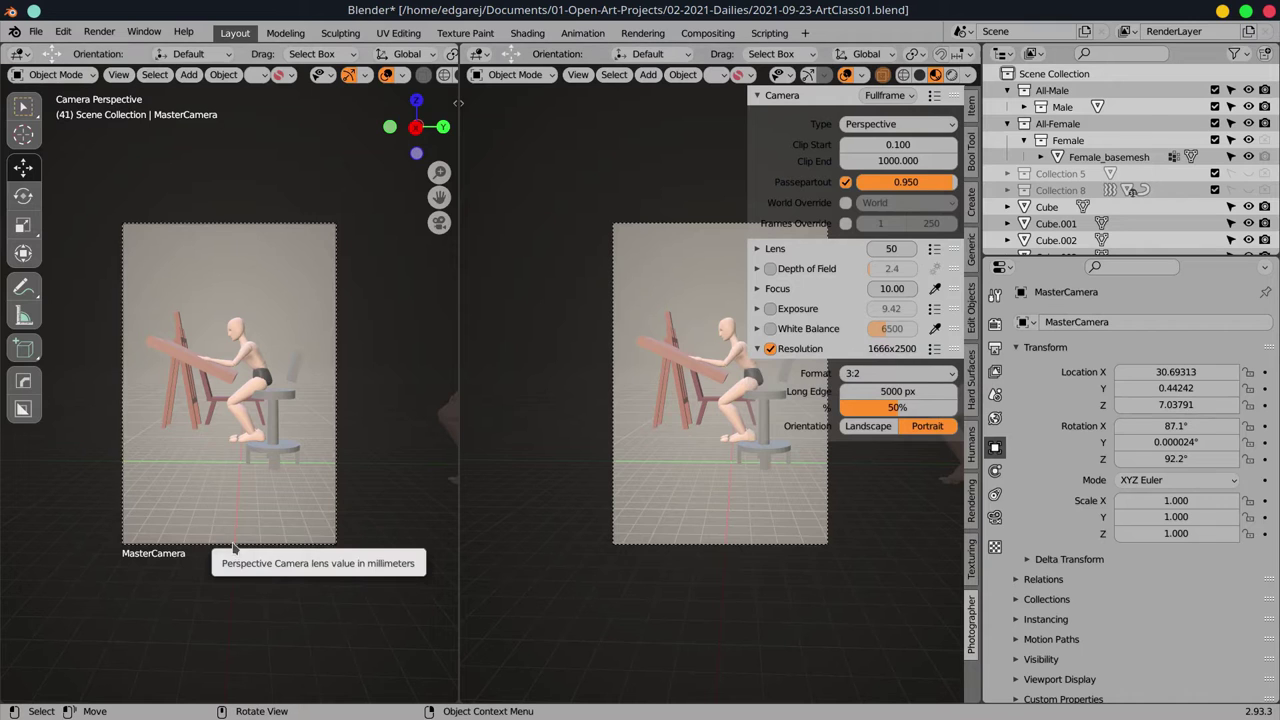
{"action": "key", "text": "n"}
{"action": "key", "text": "n"}
{"action": "key", "text": "t"}
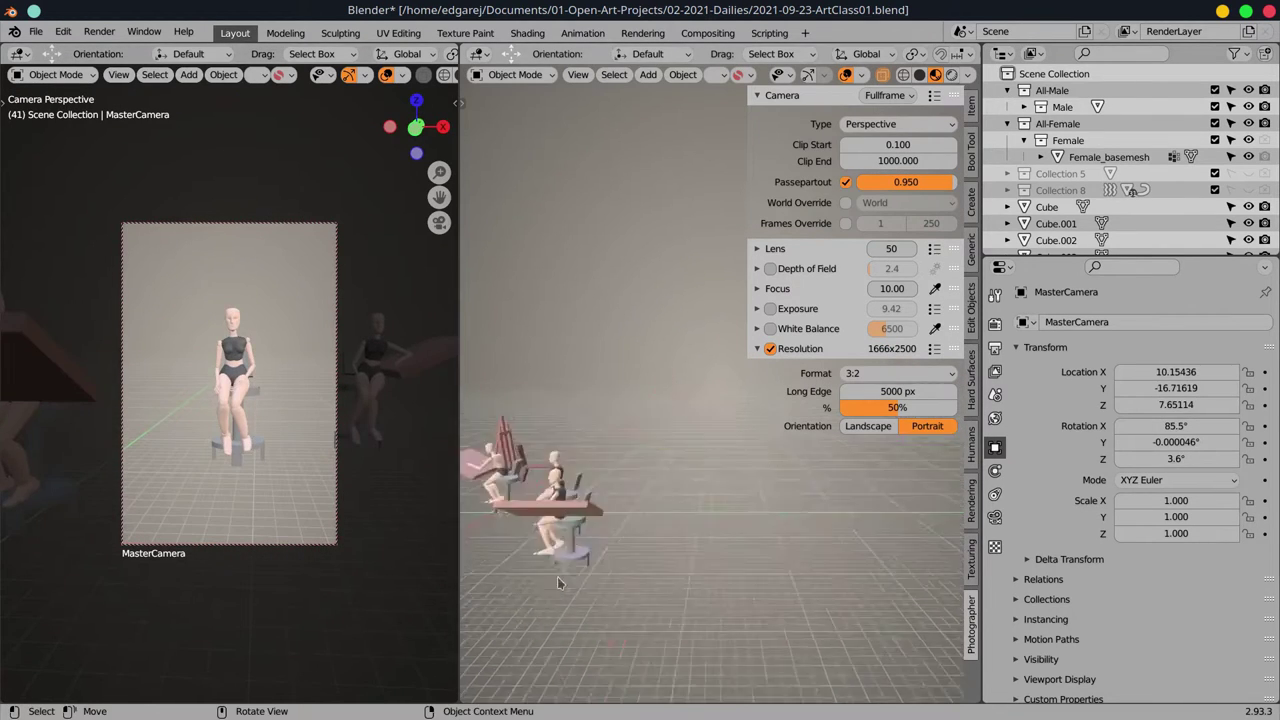
- In top view, rotate and move a desk block into line with the table row
{"action": "left_click", "coordinate": [632, 632]}
{"action": "key", "text": "KP_7"}
{"action": "key", "text": "r"}
{"action": "key", "text": "Return"}
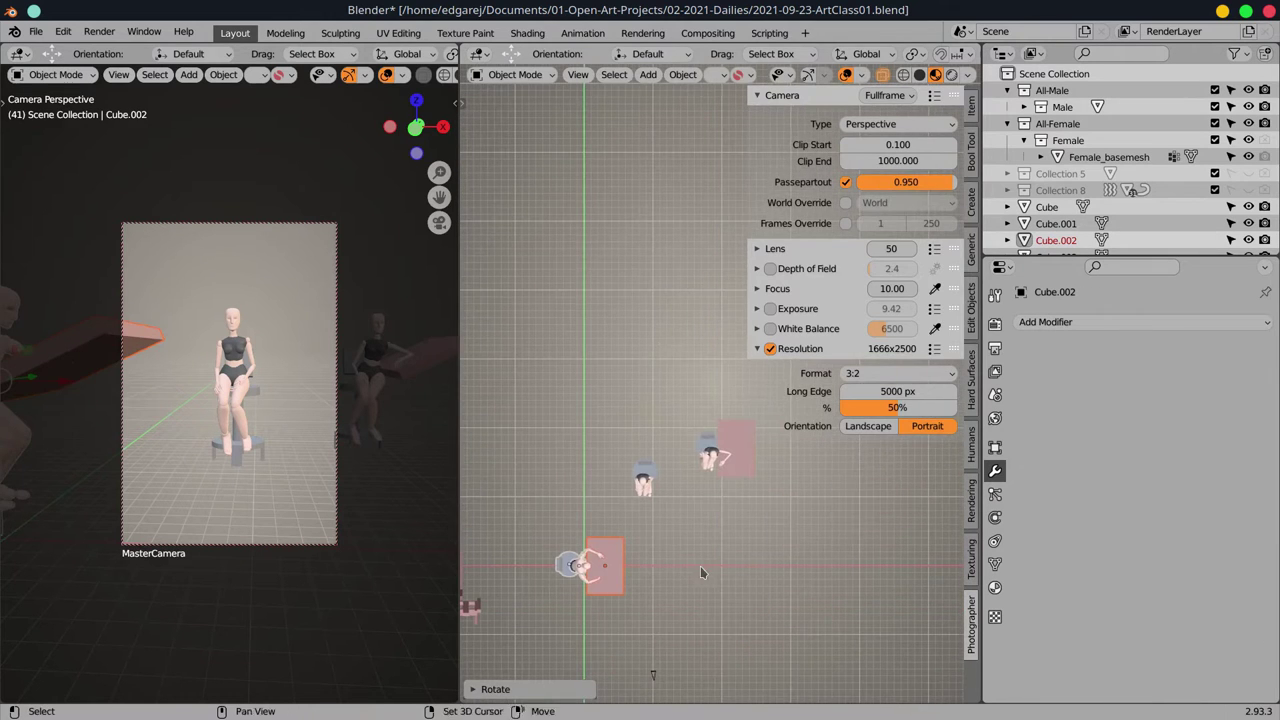
{"action": "left_click", "coordinate": [864, 75]}
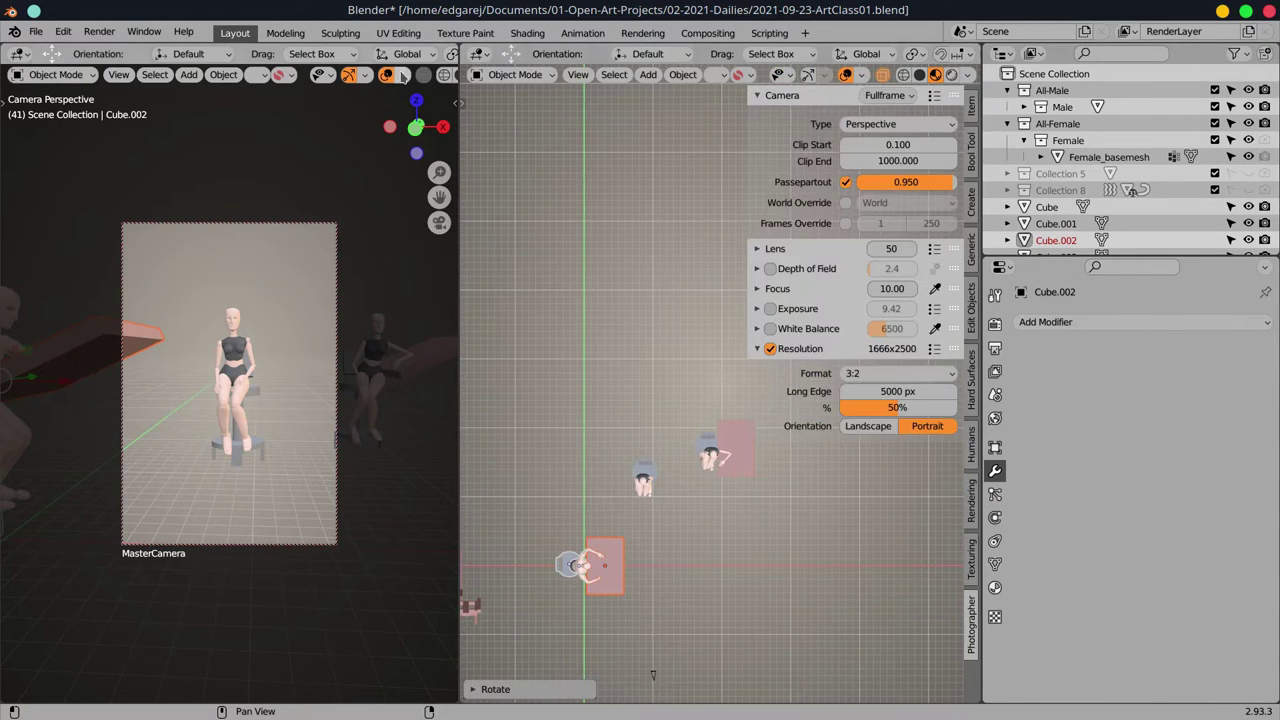
{"action": "key", "text": "g"}
{"action": "scroll", "coordinate": [703, 519], "scroll_direction": "down", "scroll_amount": 1}
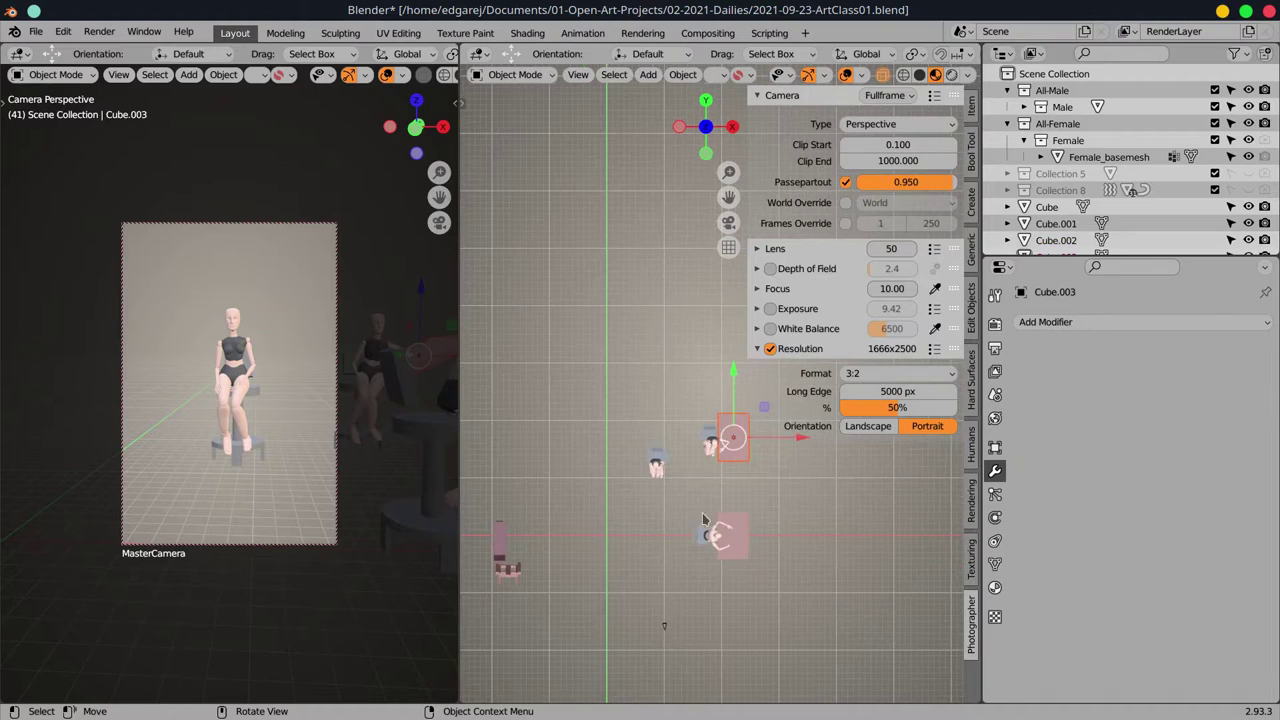
{"action": "scroll", "coordinate": [628, 460], "scroll_direction": "up", "scroll_amount": 5}
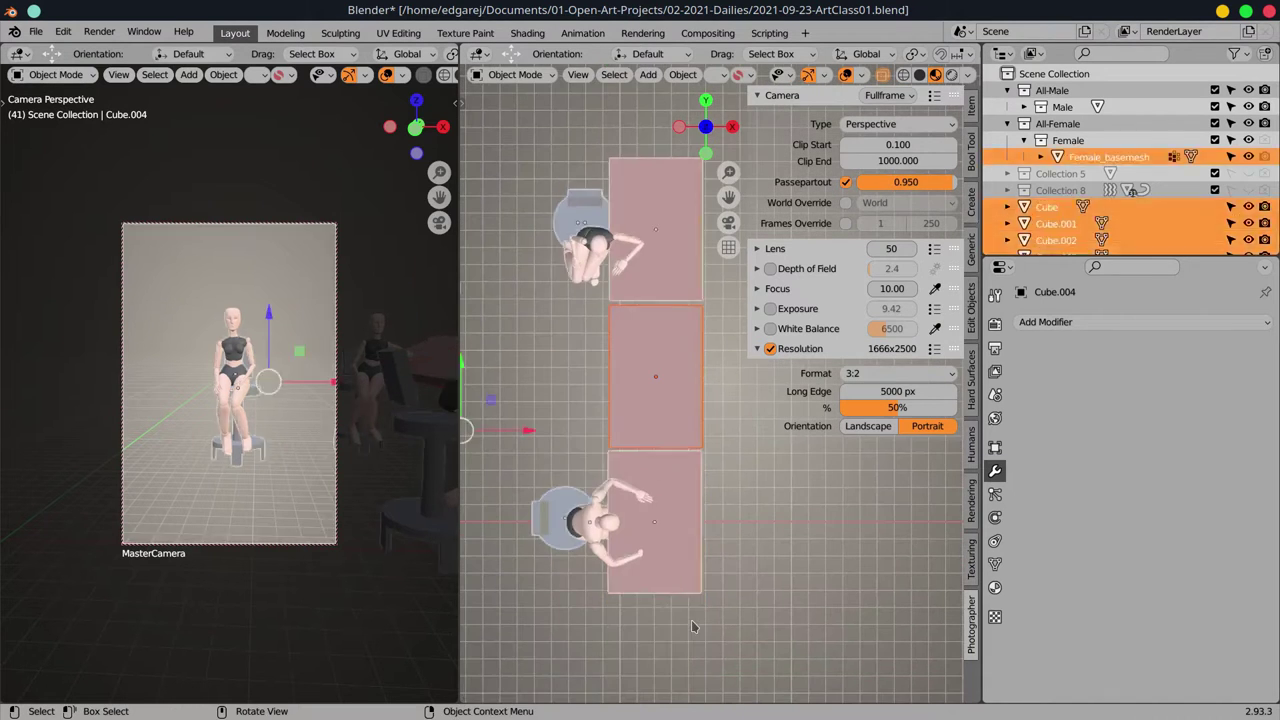
{"action": "left_click", "coordinate": [628, 460]}
- Turn a seated figure and its chair around, and set the camera lens to 35
{"action": "scroll", "coordinate": [628, 460], "scroll_direction": "down", "scroll_amount": 3}
{"action": "key", "text": "b"}
{"action": "key", "text": "g"}
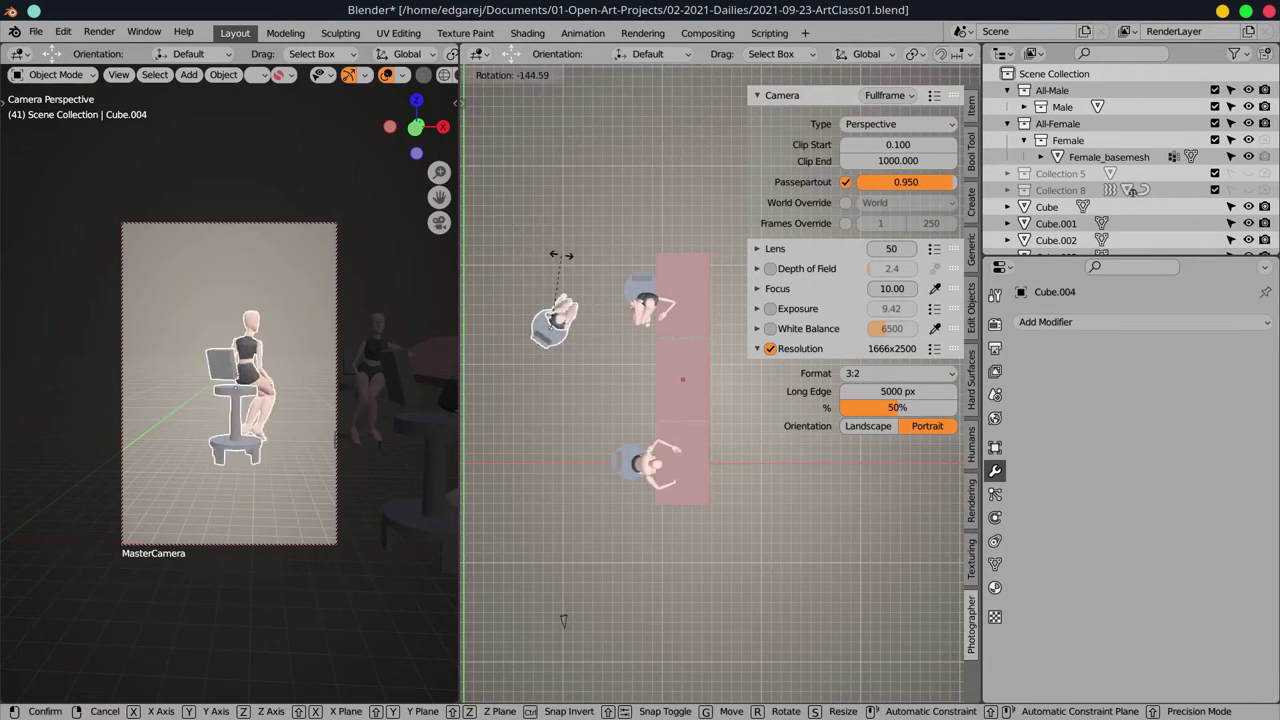
{"action": "left_click", "coordinate": [563, 621]}
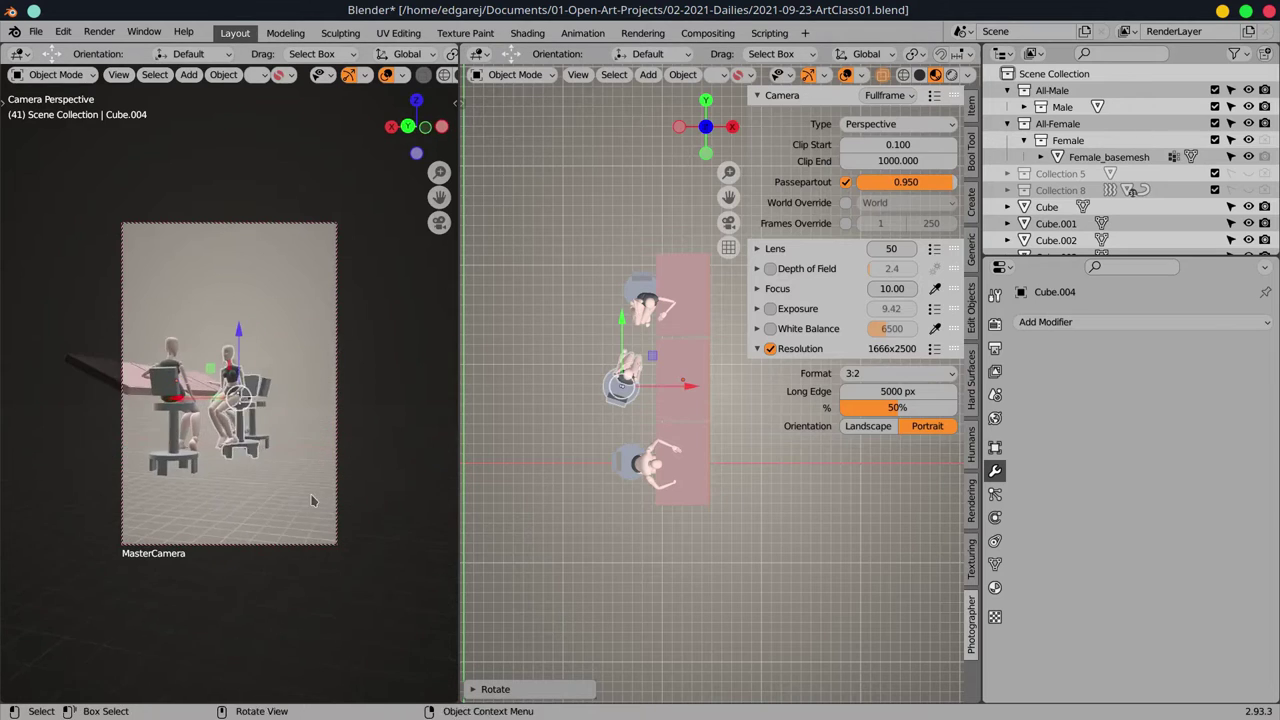
{"action": "left_click_drag", "start_coordinate": [280, 495], "coordinate": [290, 486]}
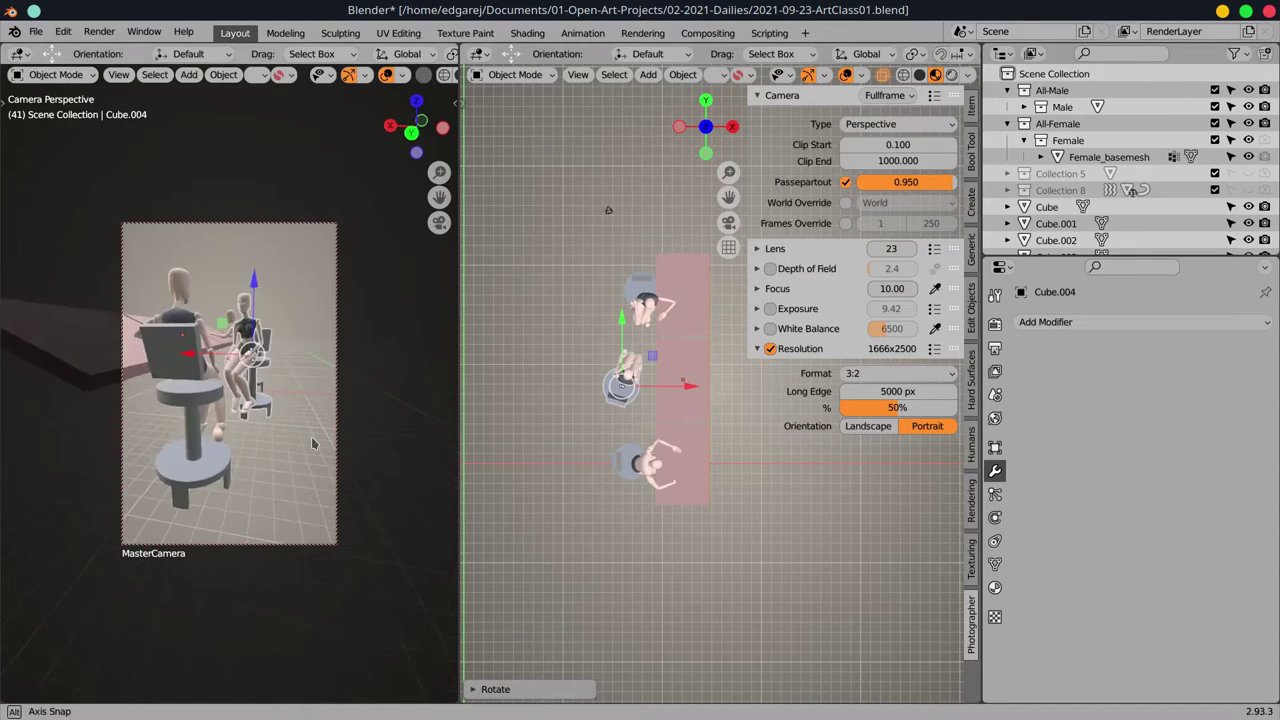
{"action": "mouse_move", "coordinate": [890, 248]}
{"action": "left_mouse_down"}
{"action": "mouse_move", "coordinate": [905, 248]}
{"action": "mouse_move", "coordinate": [890, 248]}
{"action": "left_mouse_up"}
{"action": "type", "text": "35"}
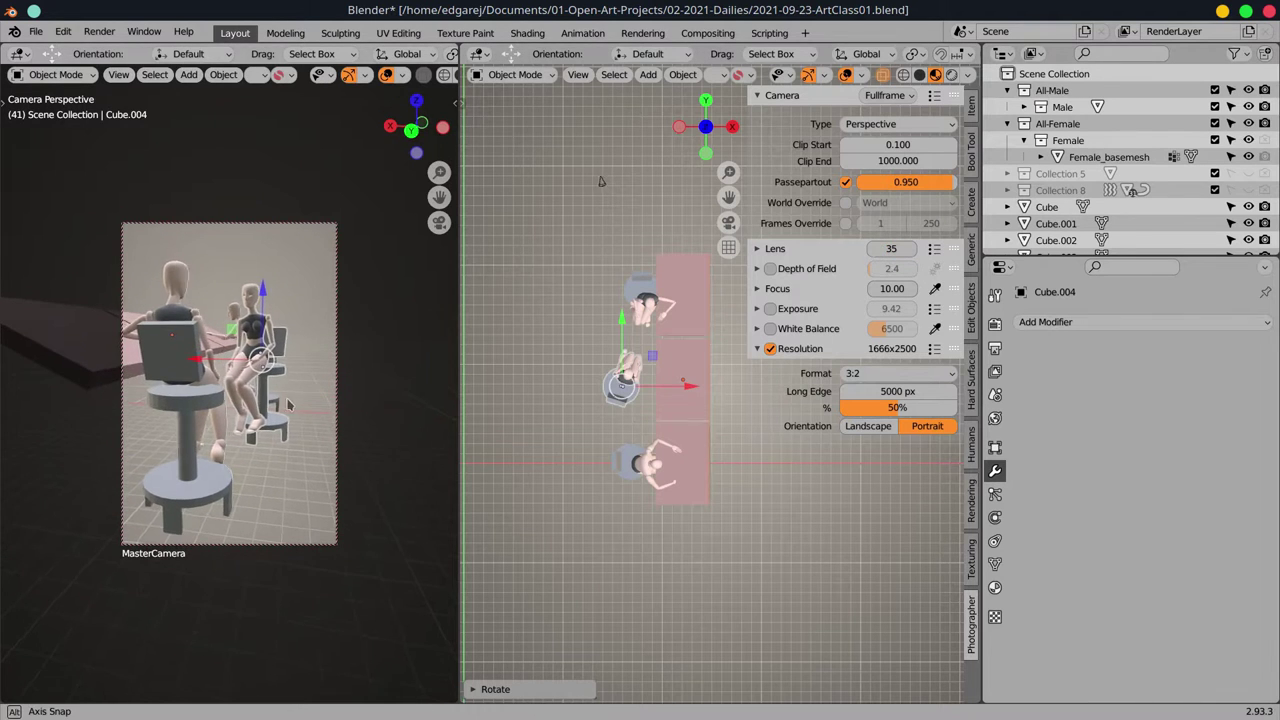
- Slide the middle desk block and a figure with its chair to the table's end
{"action": "left_click", "coordinate": [696, 395]}
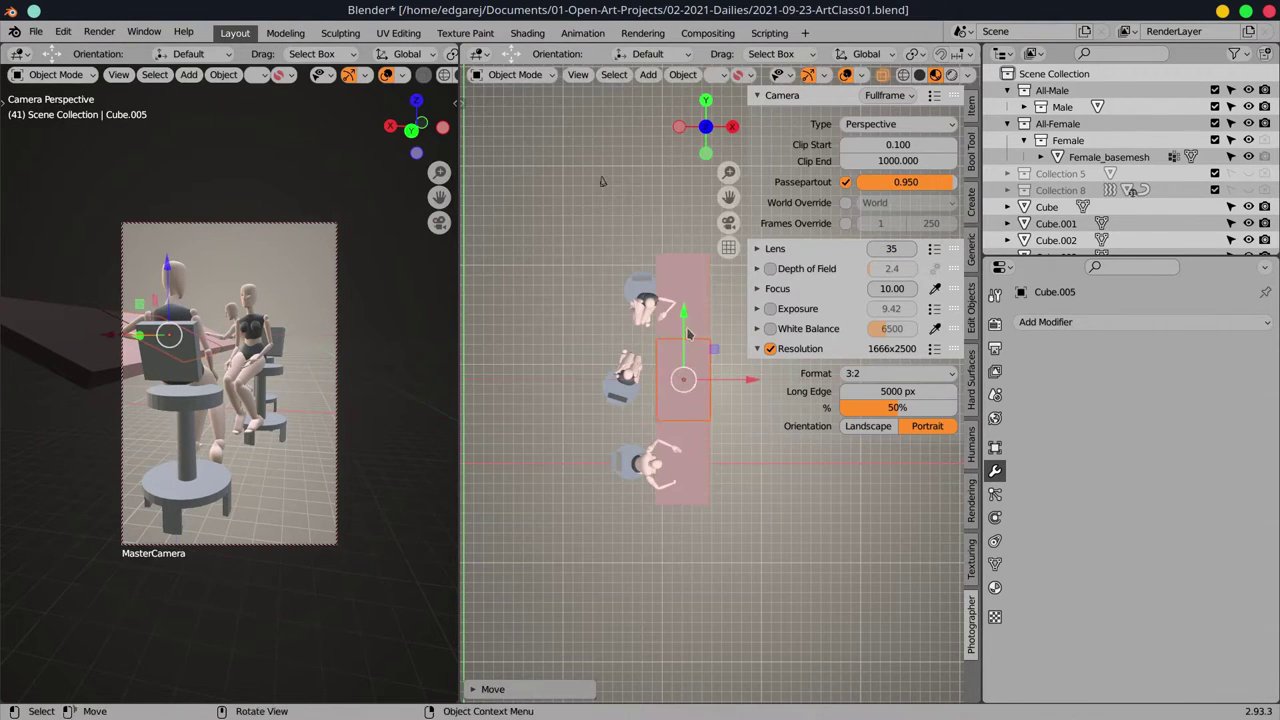
{"action": "left_click_drag", "start_coordinate": [688, 333], "coordinate": [686, 317]}
{"action": "key", "text": "Escape"}
{"action": "key", "text": "b"}
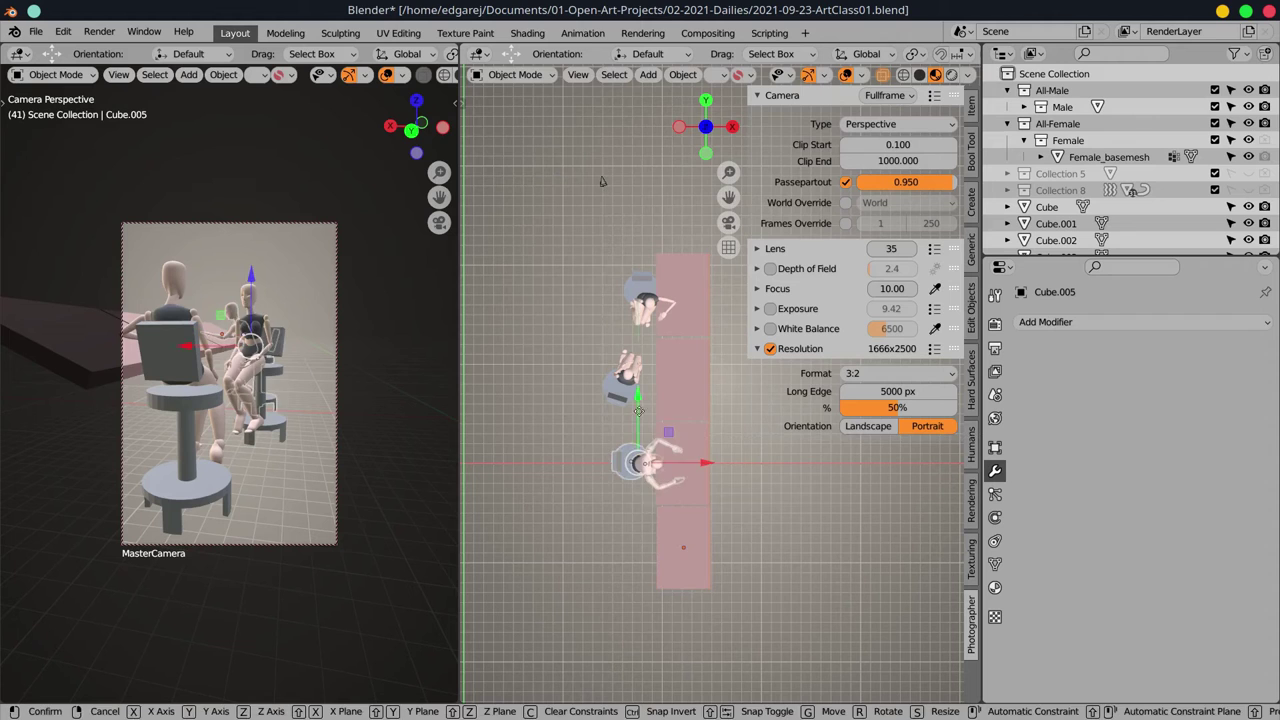
{"action": "left_click", "coordinate": [760, 547]}
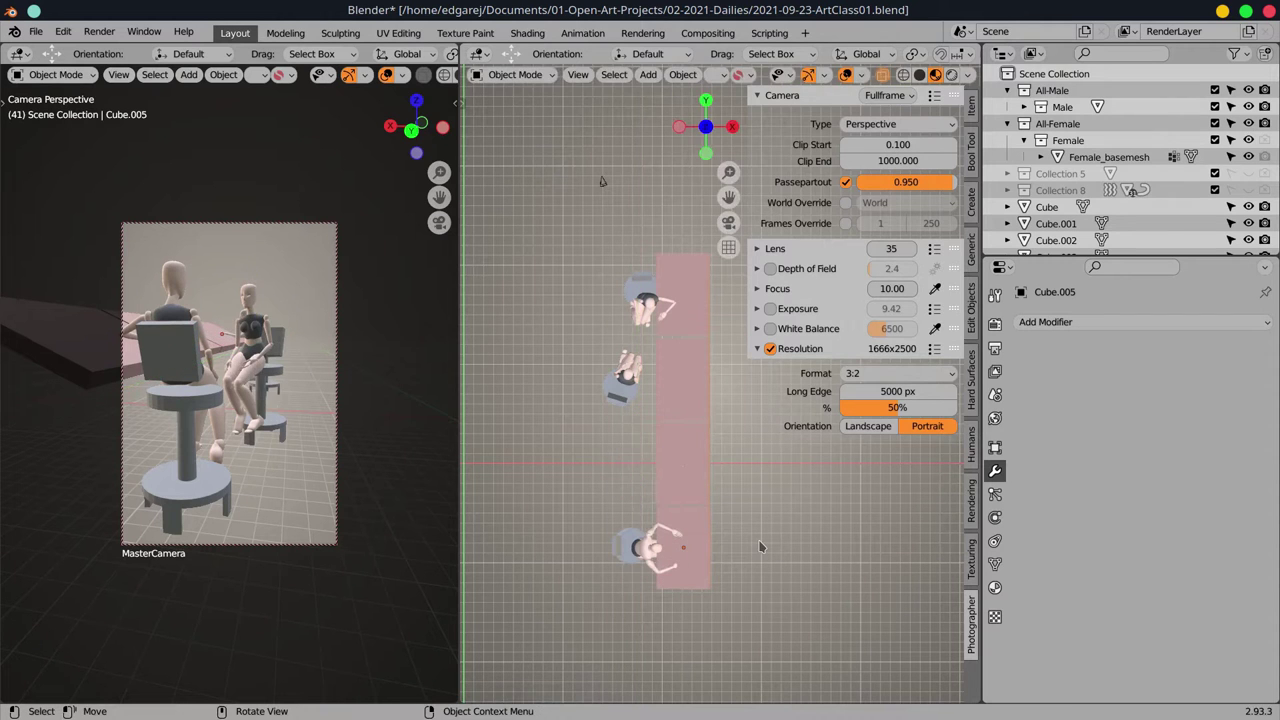
{"action": "left_click_drag", "start_coordinate": [752, 593], "coordinate": [766, 690]}
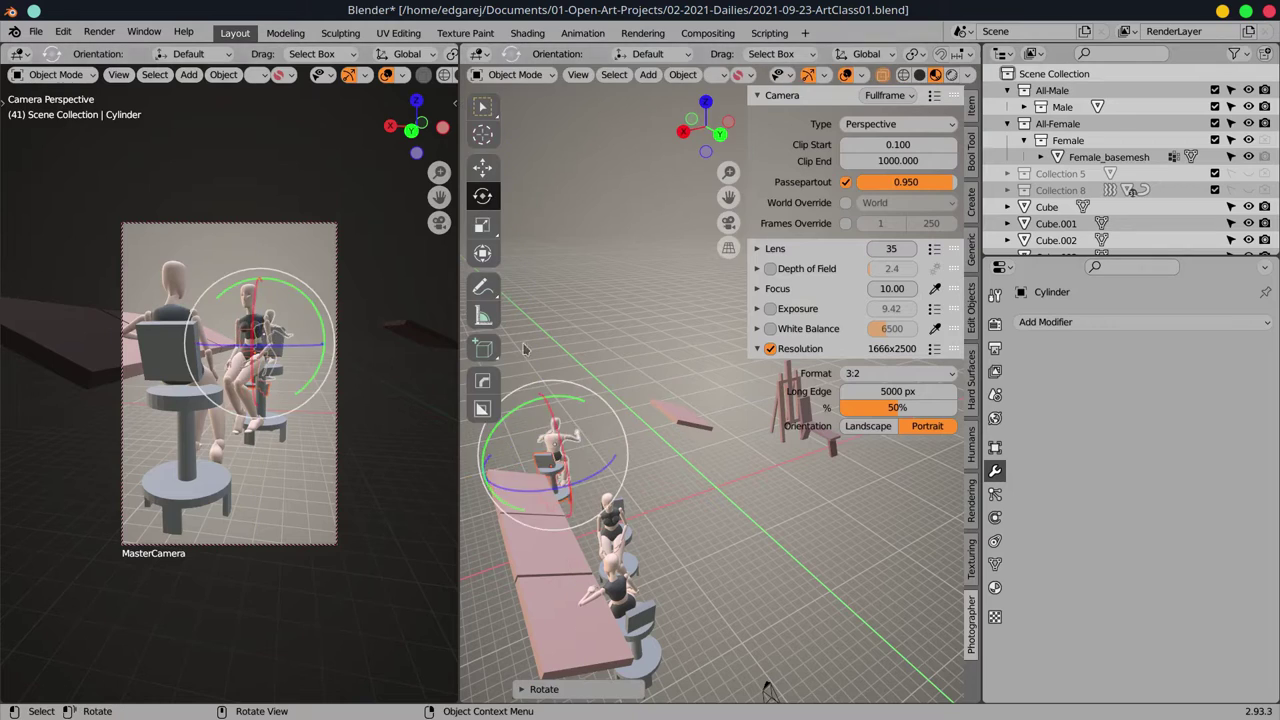
- Reposition a desk piece, then rotate and move the figure and chair near the easel
{"action": "left_click_drag", "start_coordinate": [600, 420], "coordinate": [640, 390]}
{"action": "key", "text": "shift+space"}
{"action": "key", "text": "r"}
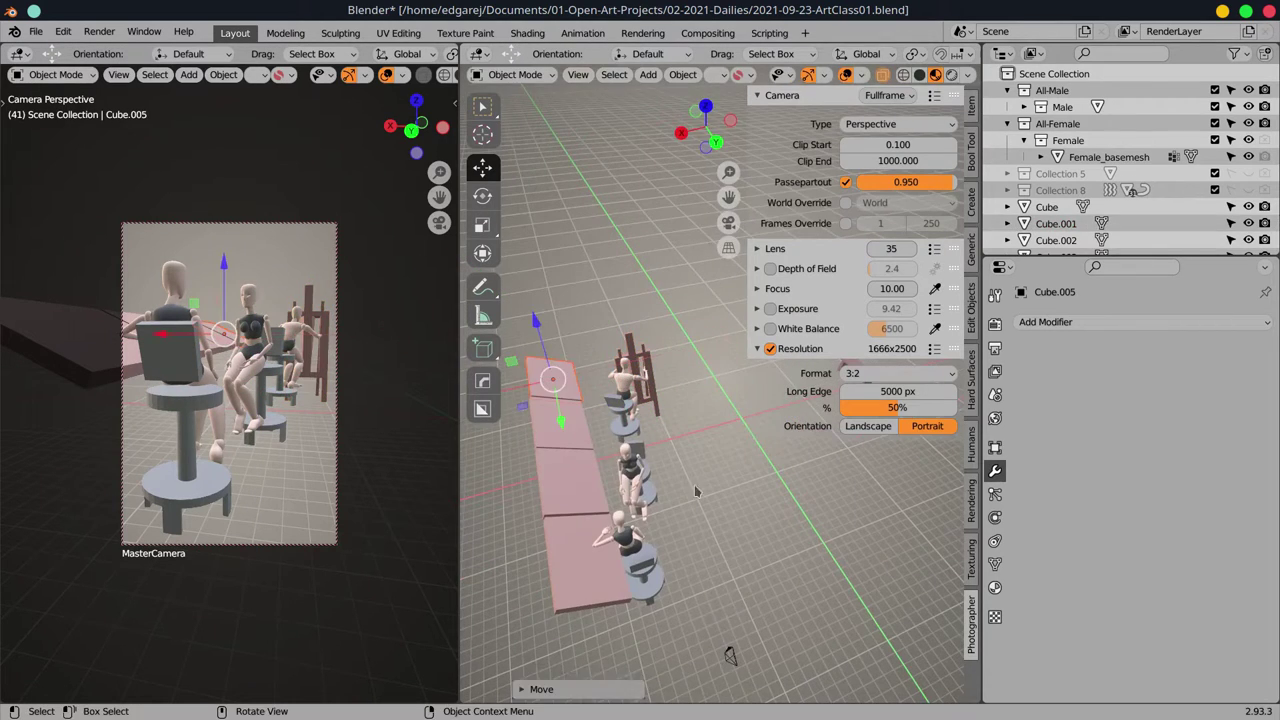
{"action": "left_click", "coordinate": [662, 605]}
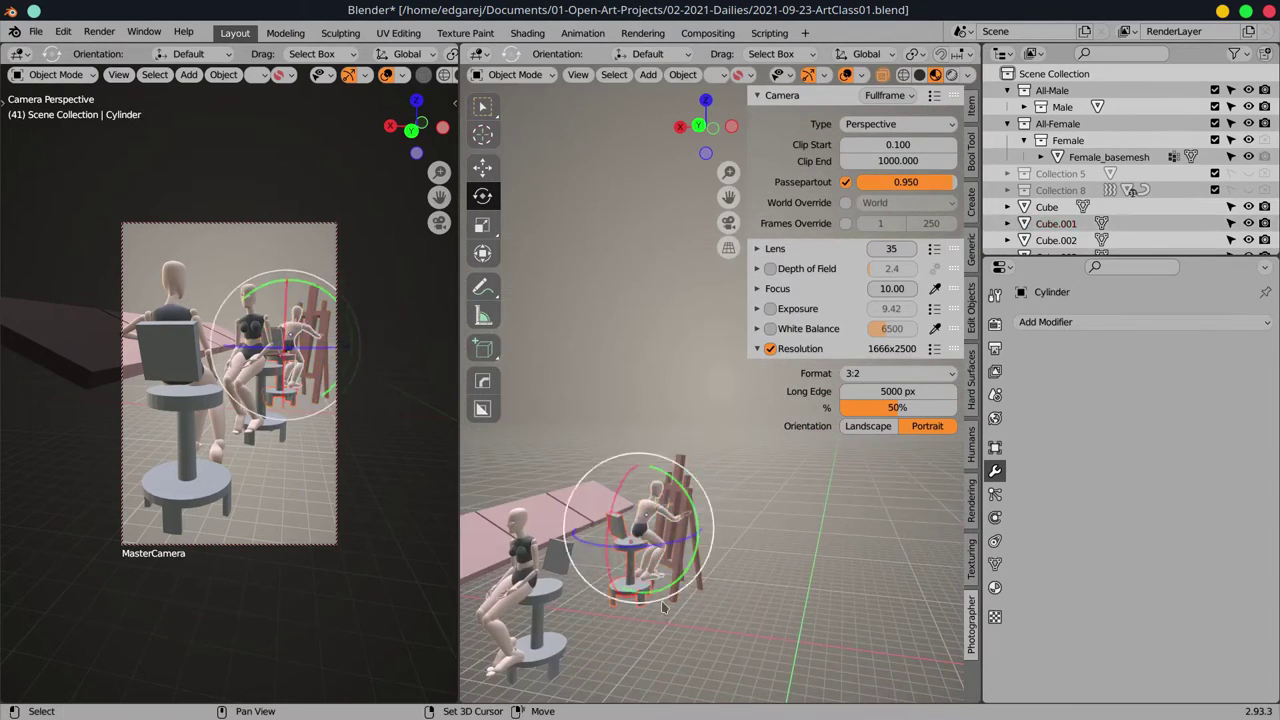
{"action": "key", "text": "g"}
{"action": "key", "text": "Return"}
{"action": "key", "text": "shift+space"}
{"action": "key", "text": "g"}
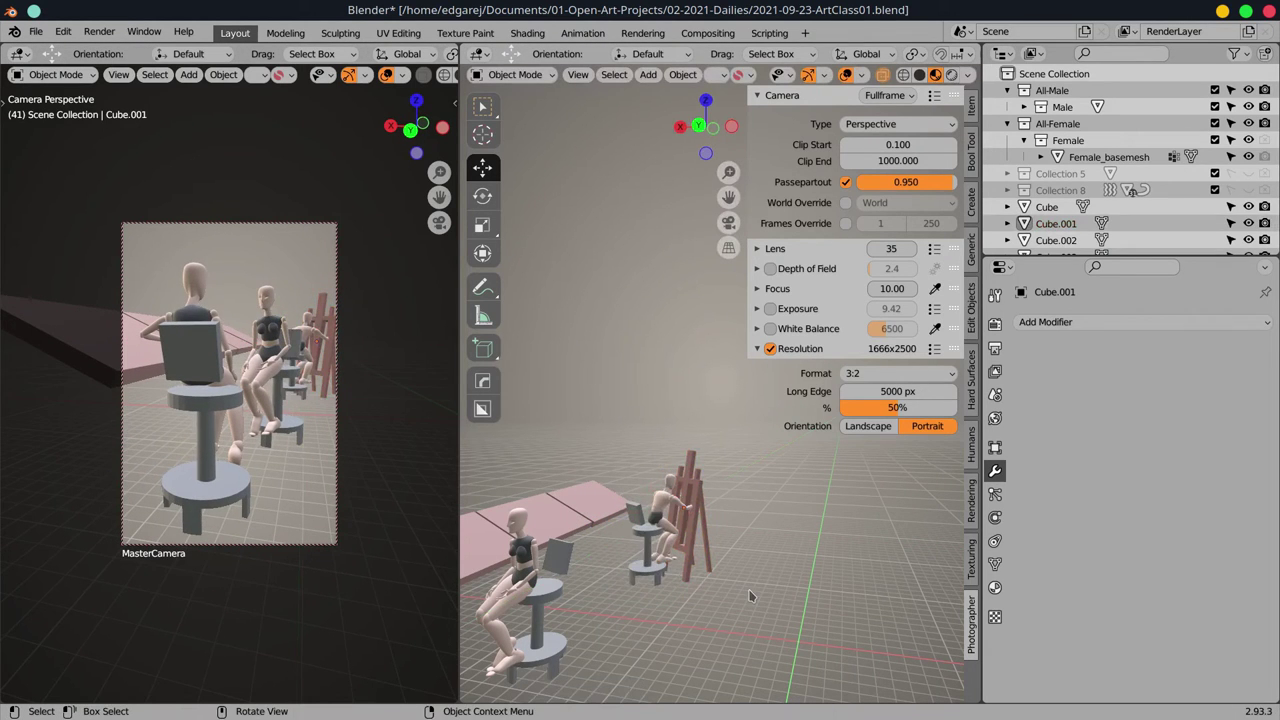
- Save the scene file
{"action": "scroll", "coordinate": [632, 617], "scroll_direction": "down", "scroll_amount": 2}
{"action": "key", "text": "ctrl+s"}
{"action": "scroll", "coordinate": [630, 560], "scroll_direction": "down", "scroll_amount": 2}
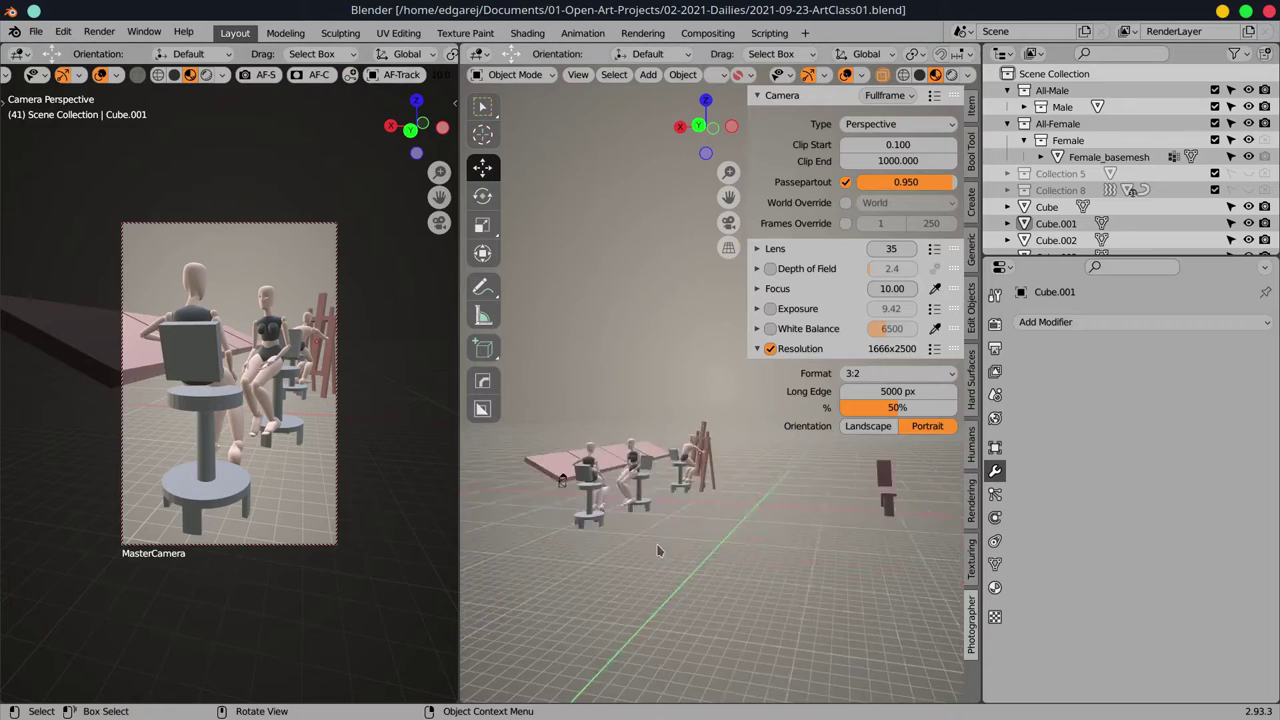
{"action": "scroll", "coordinate": [624, 512], "scroll_direction": "down", "scroll_amount": 2}
- Add a cube and scale it into a tall wall slab
{"action": "key", "text": "shift+a"}
{"action": "left_click", "coordinate": [857, 109]}
{"action": "scroll", "coordinate": [620, 520], "scroll_direction": "up", "scroll_amount": 3}
{"action": "left_click", "coordinate": [482, 225]}
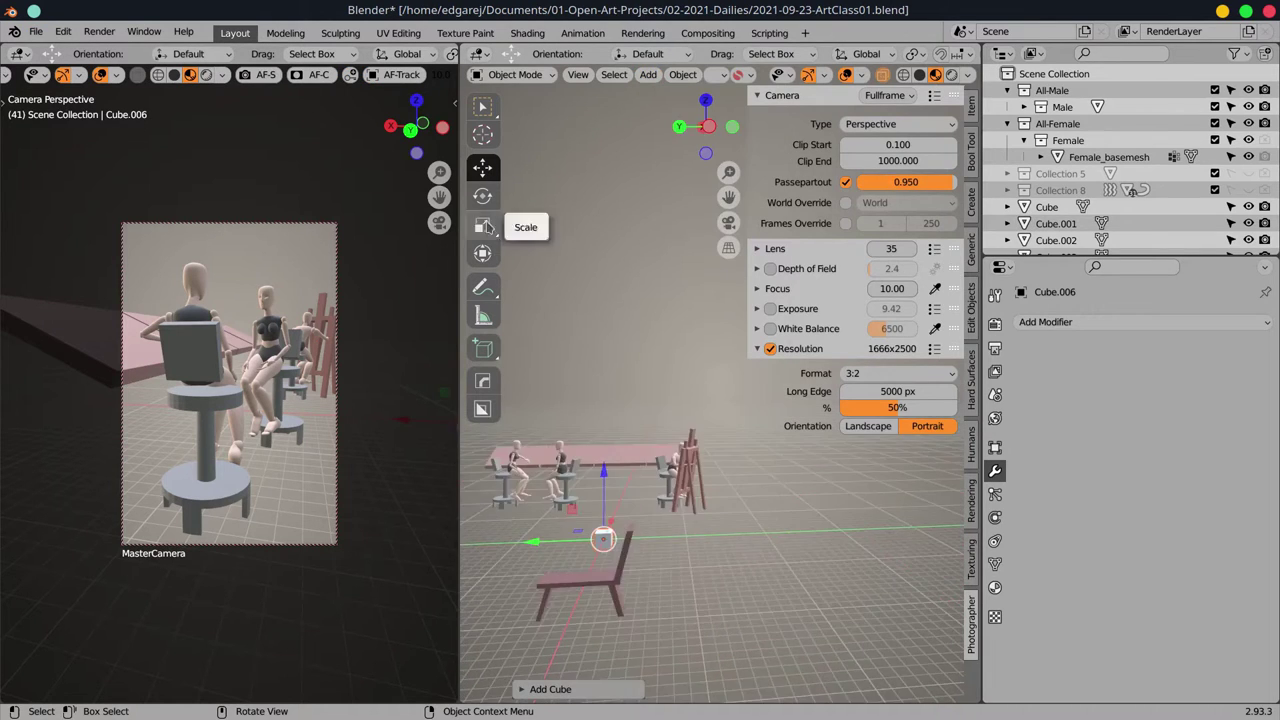
{"action": "left_click_drag", "start_coordinate": [592, 520], "coordinate": [596, 410]}
{"action": "left_click", "coordinate": [596, 410]}
{"action": "key", "text": "KP_Decimal"}
- Assign the 'wall' material to the slab and move it behind the table
{"action": "left_click", "coordinate": [995, 587]}
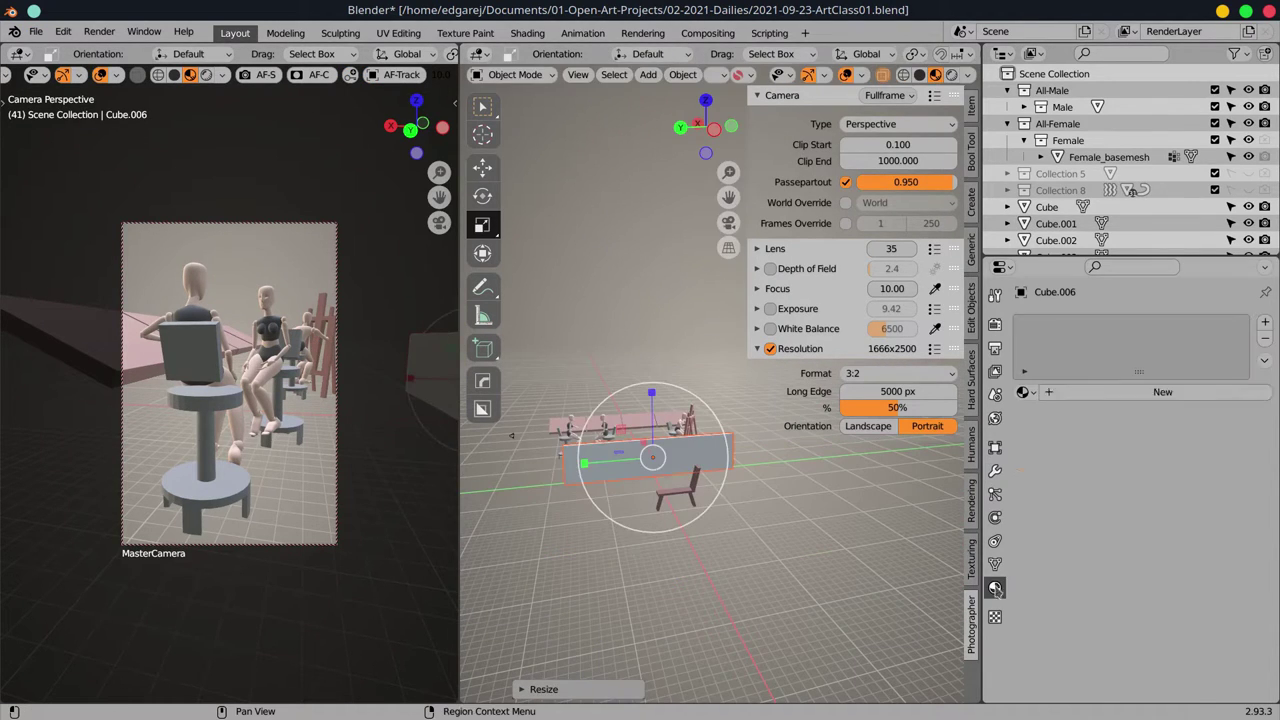
{"action": "left_click", "coordinate": [1028, 549]}
{"action": "left_click", "coordinate": [1138, 583]}
{"action": "left_click", "coordinate": [482, 167]}
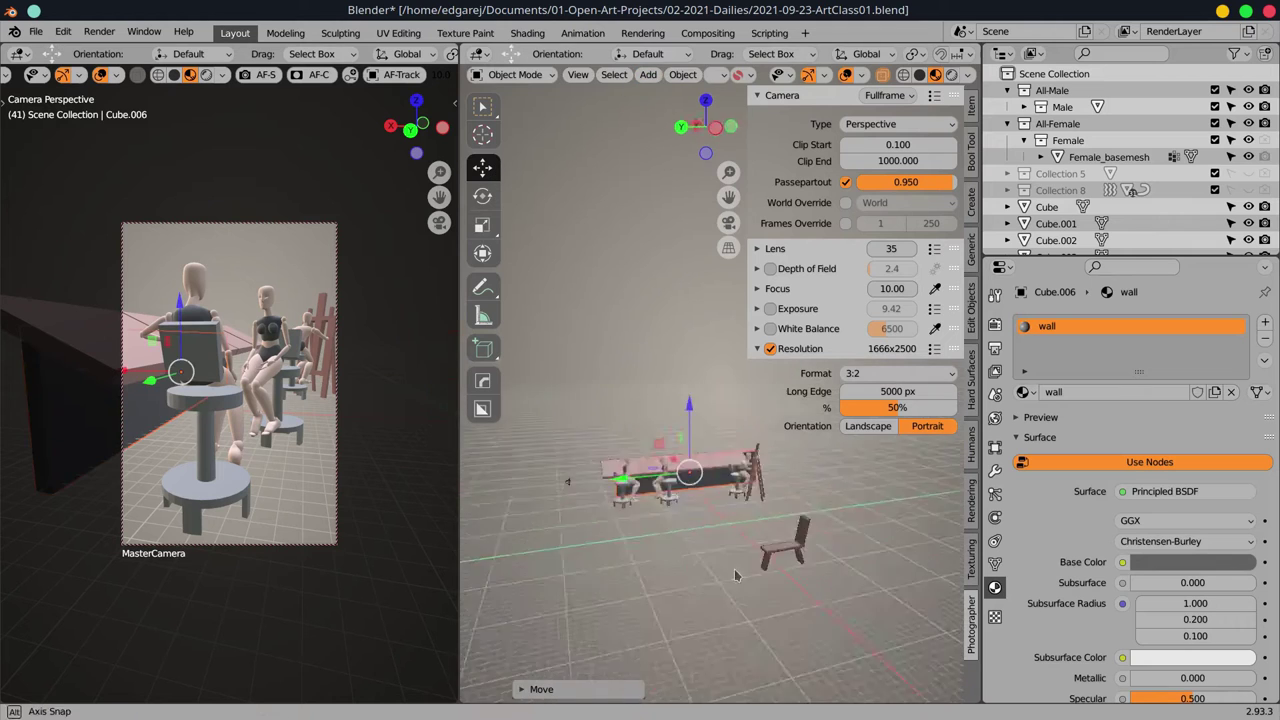
{"action": "left_click_drag", "start_coordinate": [650, 470], "coordinate": [572, 474]}
- Duplicate the wall, raise the copy and rotate it around its vertical axis
{"action": "key", "text": "shift+space"}
{"action": "key", "text": "s"}
{"action": "key", "text": "shift+space"}
{"action": "key", "text": "s"}
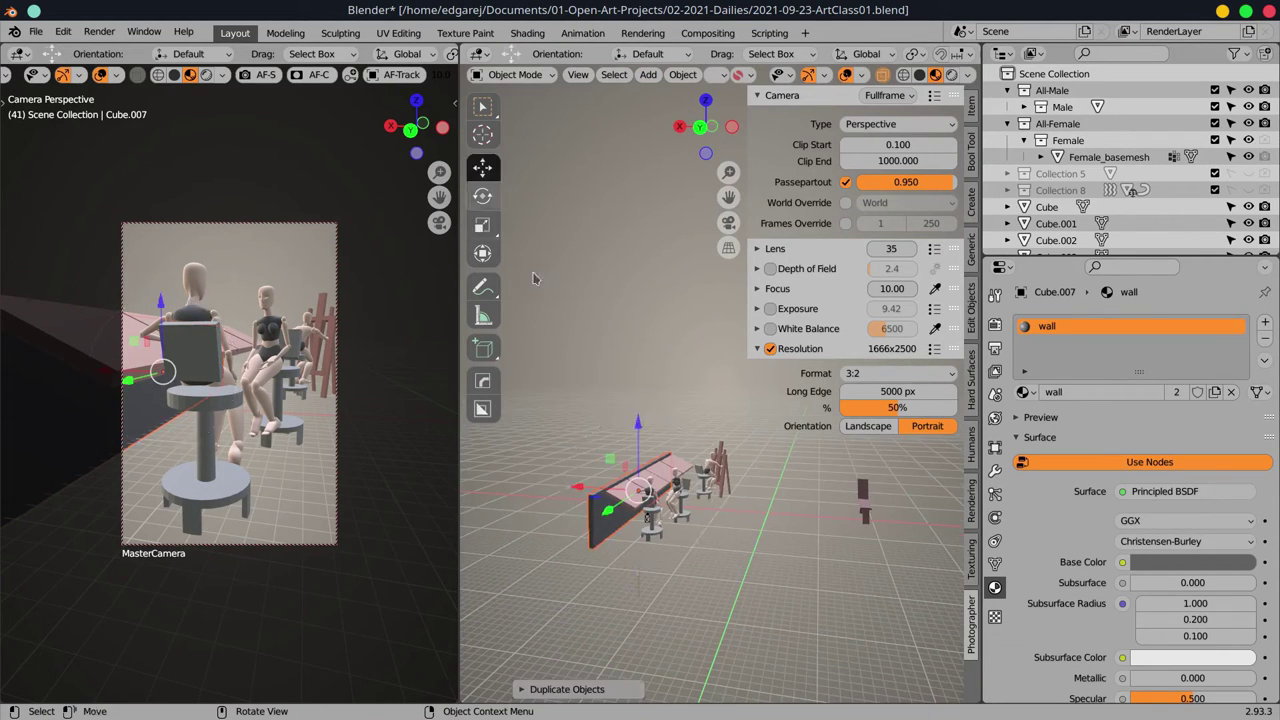
{"action": "left_click_drag", "start_coordinate": [637, 424], "coordinate": [637, 340]}
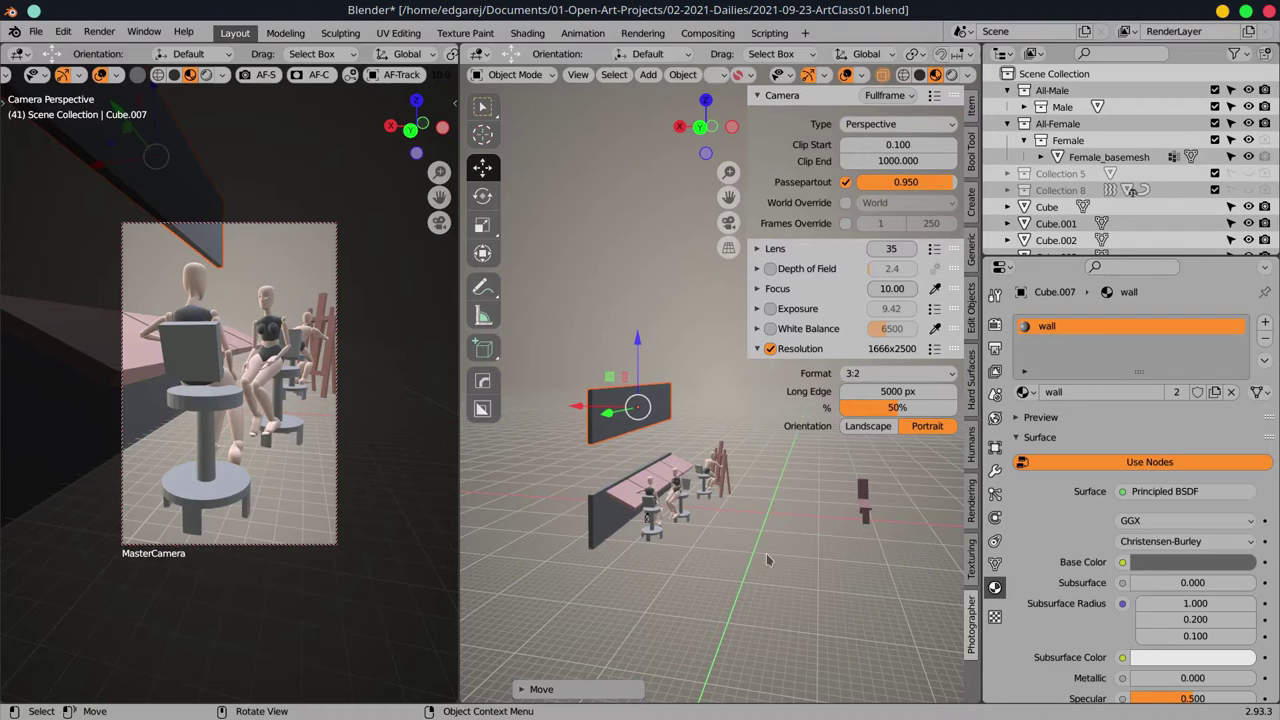
{"action": "key", "text": "shift+space"}
{"action": "key", "text": "r"}
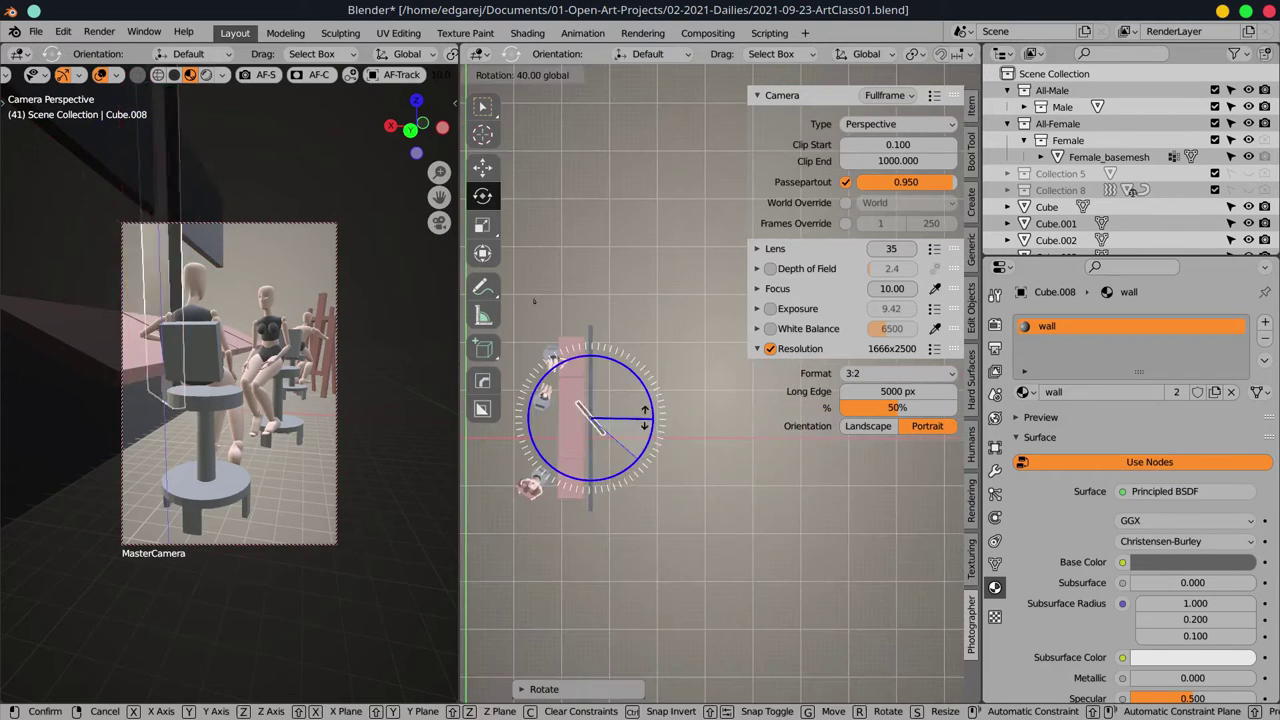
{"action": "mouse_move", "coordinate": [600, 440]}
{"action": "left_mouse_down"}
{"action": "mouse_move", "coordinate": [650, 463]}
{"action": "mouse_move", "coordinate": [641, 382]}
{"action": "left_mouse_up"}
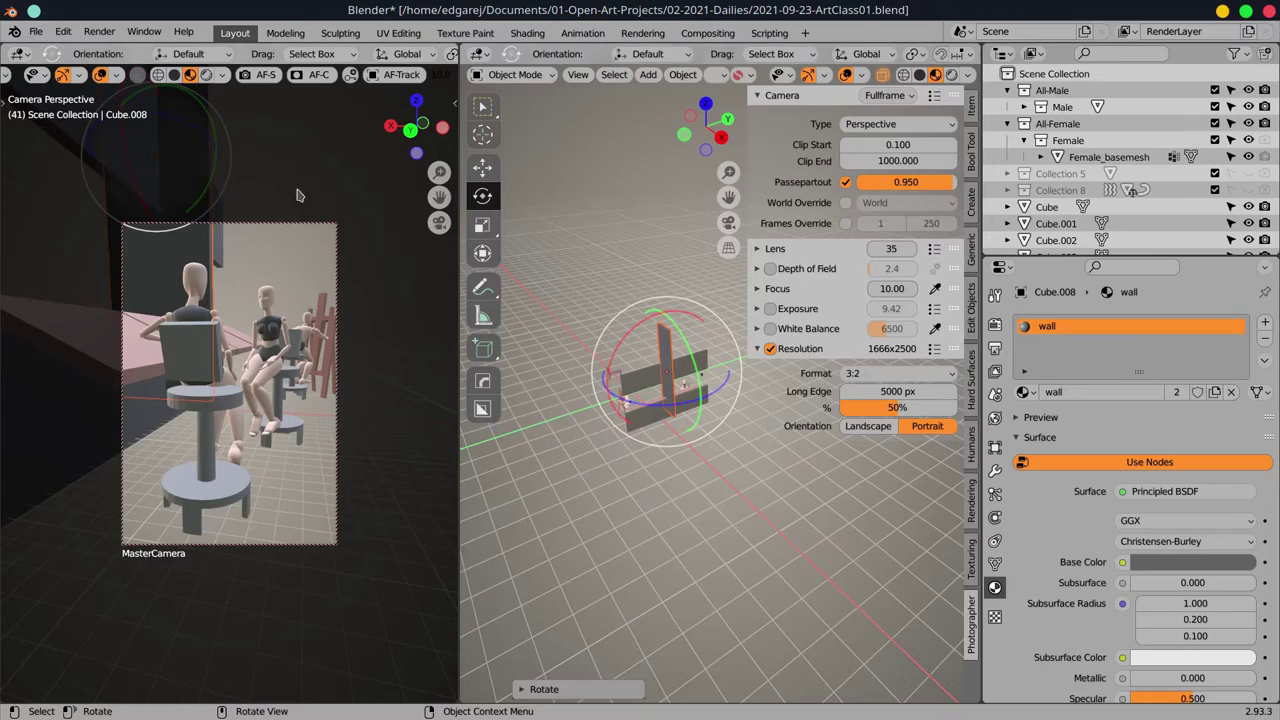
- Duplicate the wall again, inspect it from the side, and add a floor plane
{"action": "key", "text": "shift+space"}
{"action": "key", "text": "g"}
{"action": "key", "text": "shift+d"}
{"action": "key", "text": "Escape"}
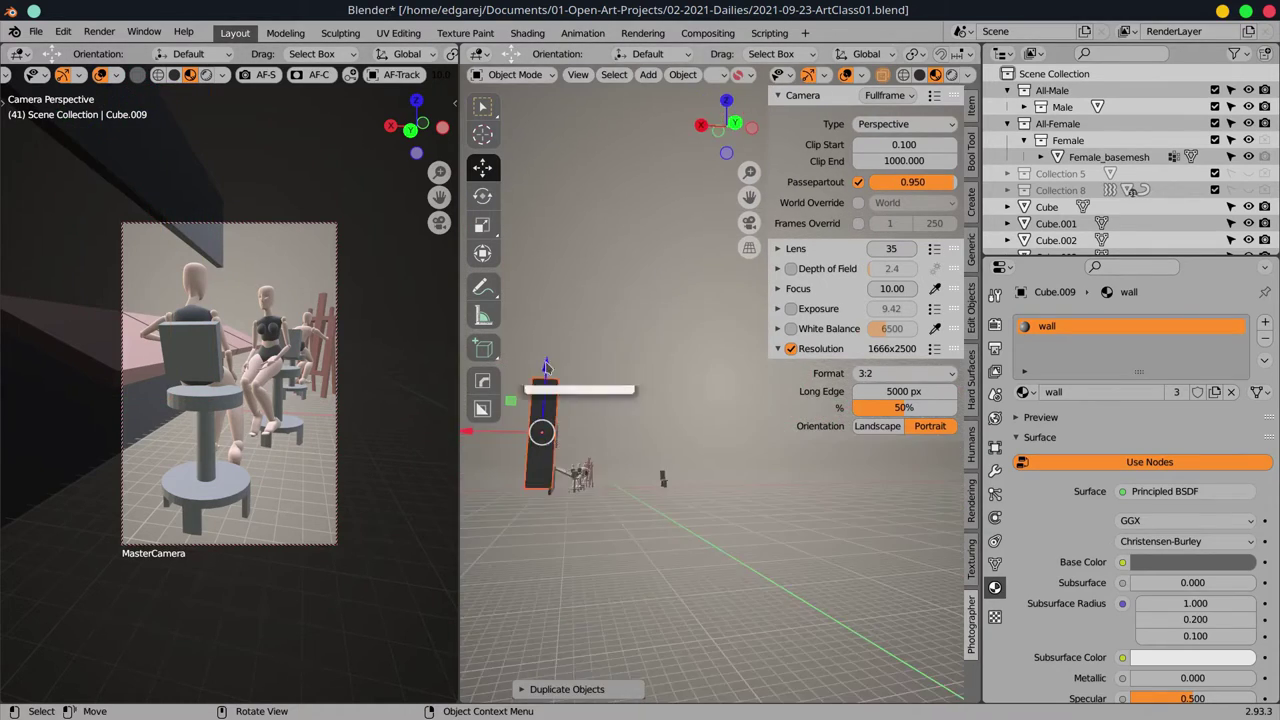
{"action": "left_click_drag", "start_coordinate": [546, 366], "coordinate": [700, 400]}
{"action": "key", "text": "Tab"}
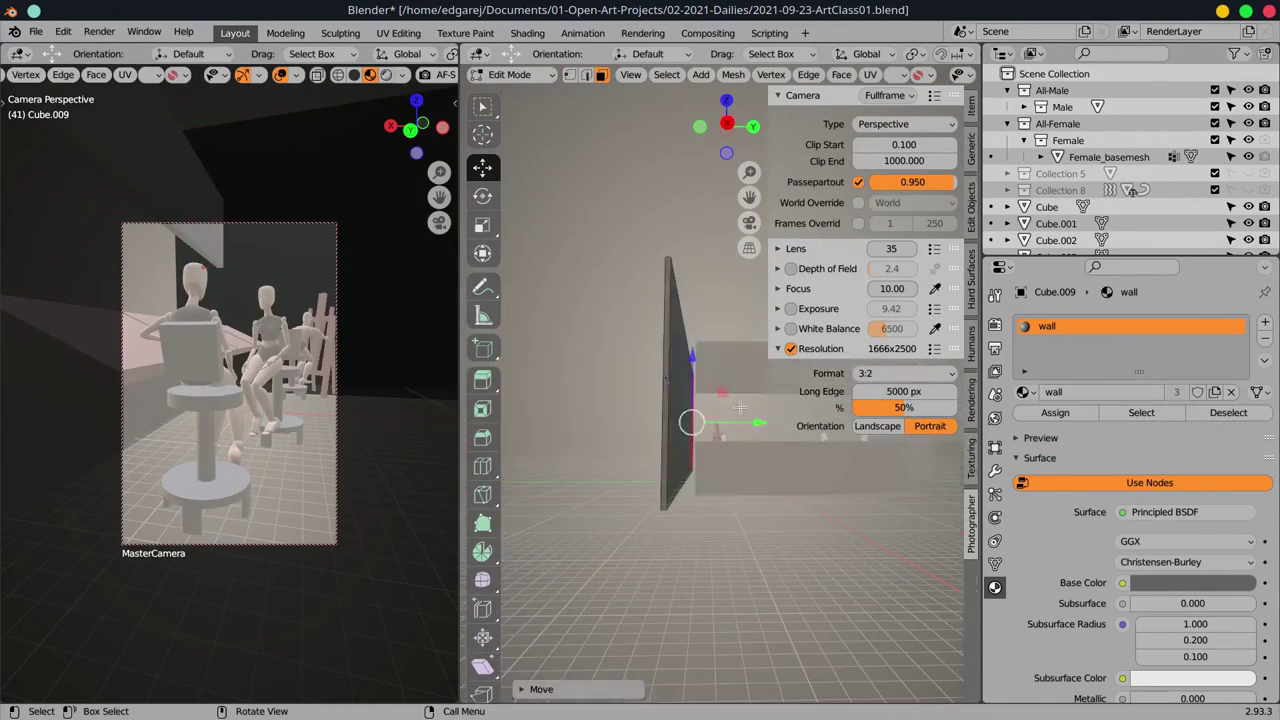
{"action": "key", "text": "ctrl+z"}
{"action": "key", "text": "ctrl+z"}
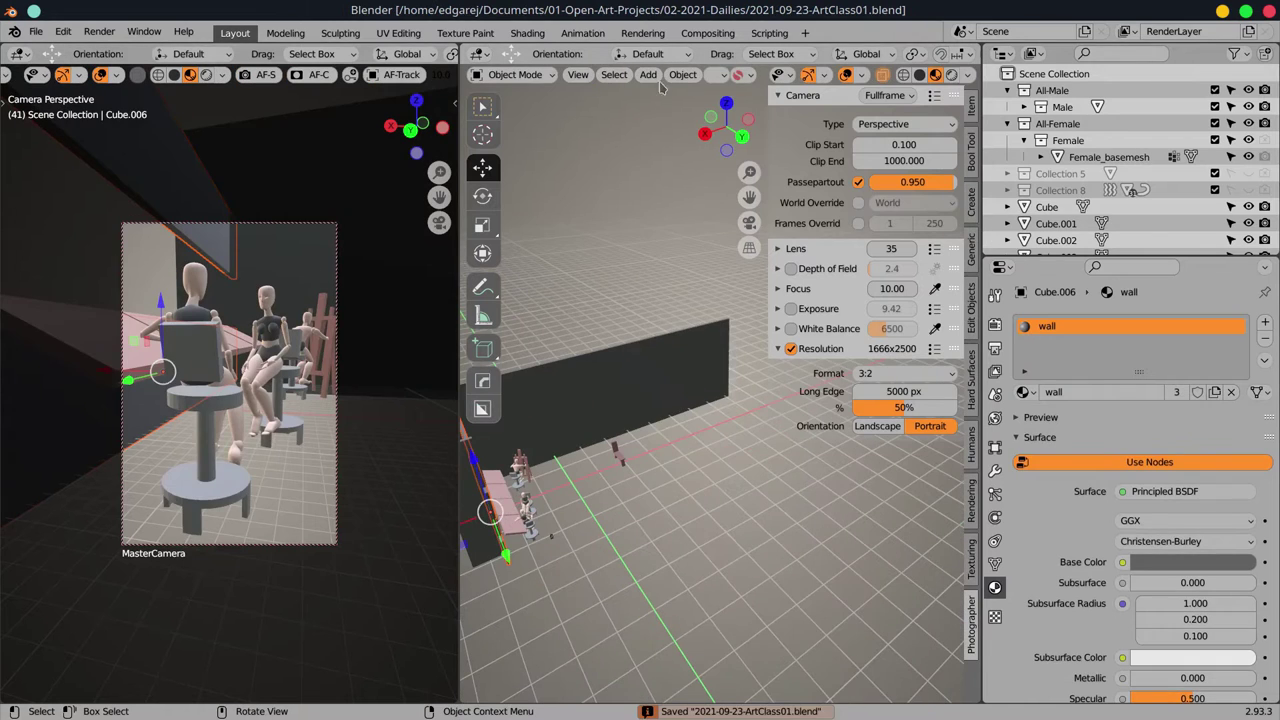
{"action": "left_click", "coordinate": [648, 75]}
{"action": "left_click", "coordinate": [800, 118]}
- Scale the plane into a floor and shift the copy into an L-shaped floor
{"action": "key", "text": "s"}
{"action": "left_click", "coordinate": [880, 636]}
{"action": "left_click_drag", "start_coordinate": [582, 440], "coordinate": [585, 392]}
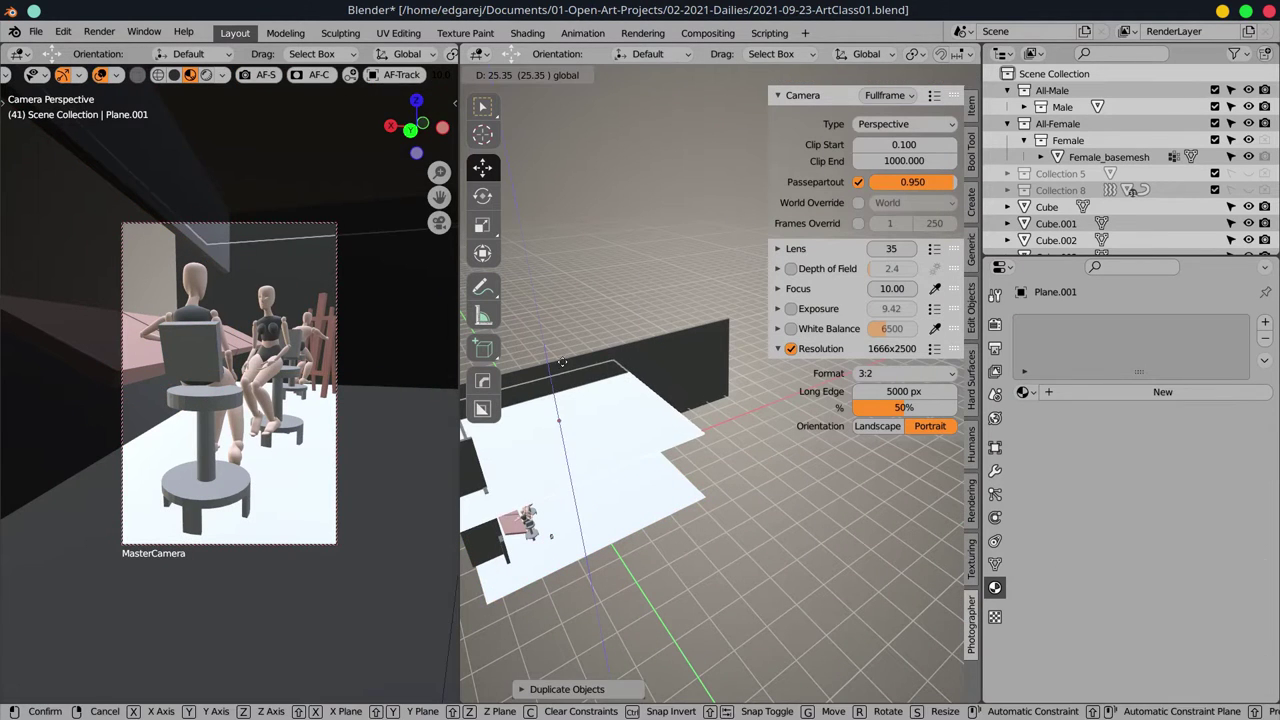
{"action": "left_click", "coordinate": [520, 570]}
{"action": "left_click", "coordinate": [1190, 562]}
{"action": "key", "text": "ctrl+z"}
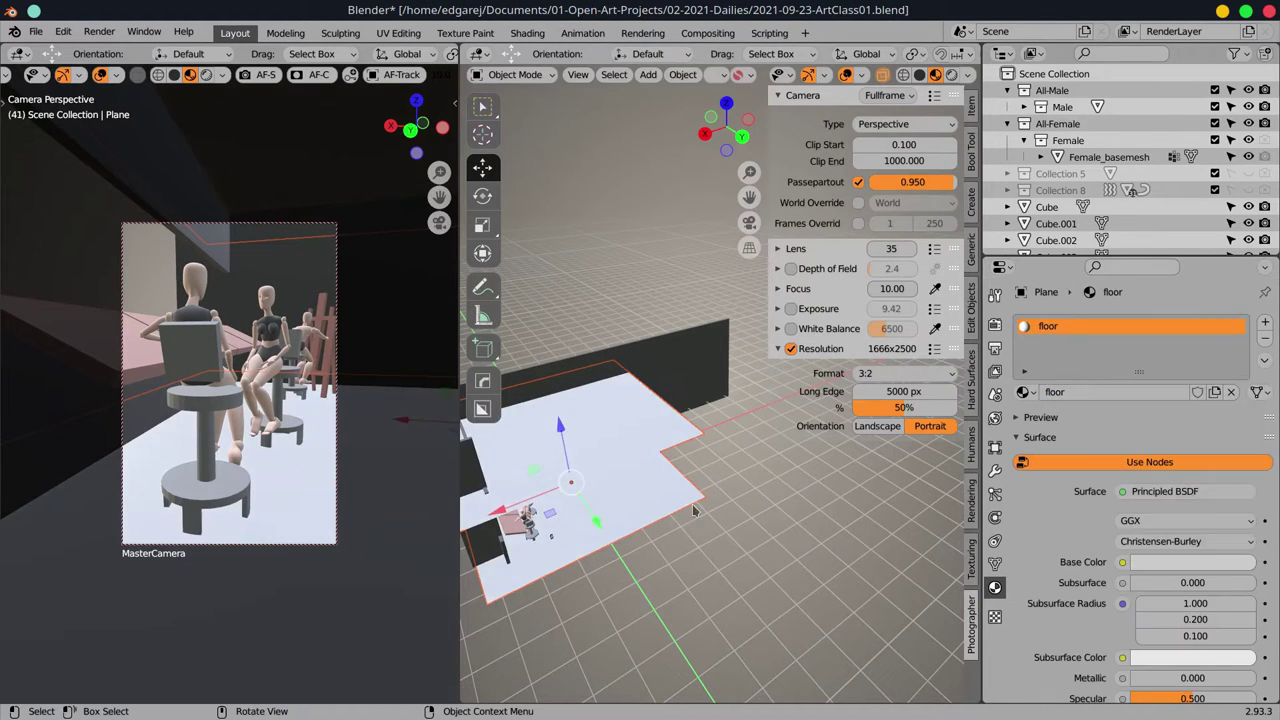
- Give the copied plane a Wireframe modifier with set thickness and a green material
{"action": "left_click", "coordinate": [995, 470]}
{"action": "left_click", "coordinate": [1075, 322]}
{"action": "left_click", "coordinate": [940, 692]}
{"action": "key", "text": "Tab"}
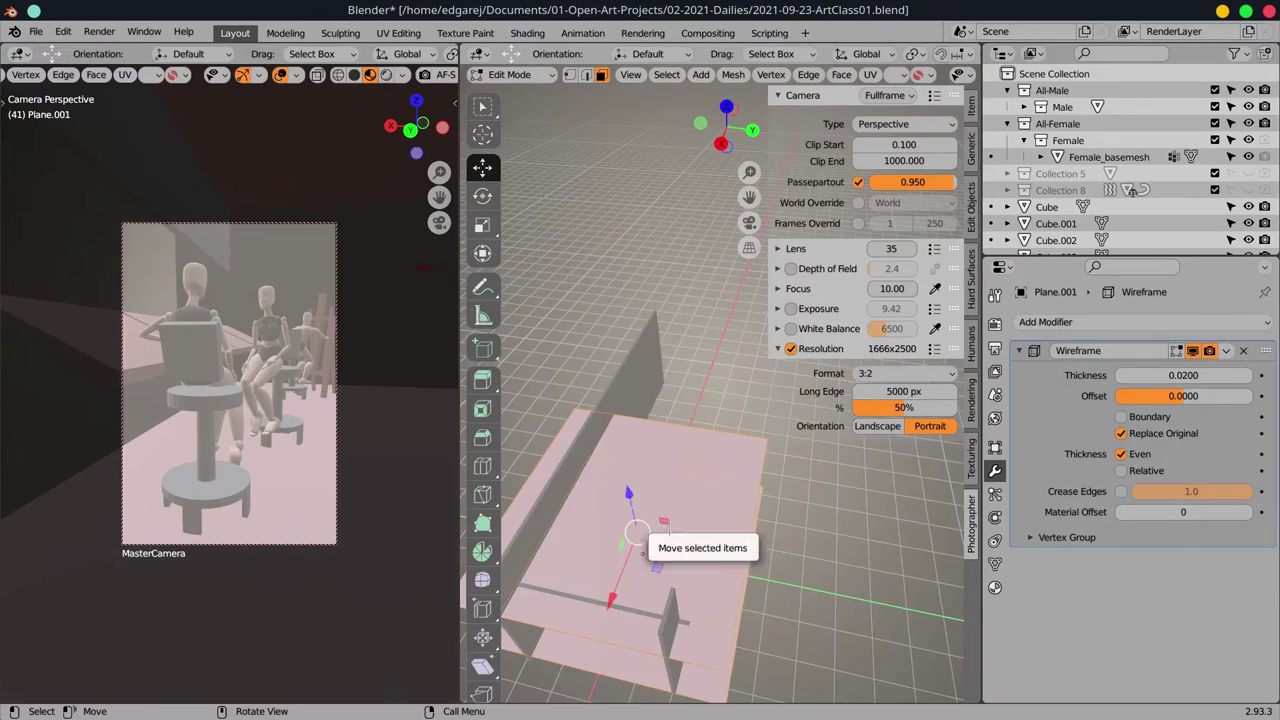
{"action": "key", "text": "Tab"}
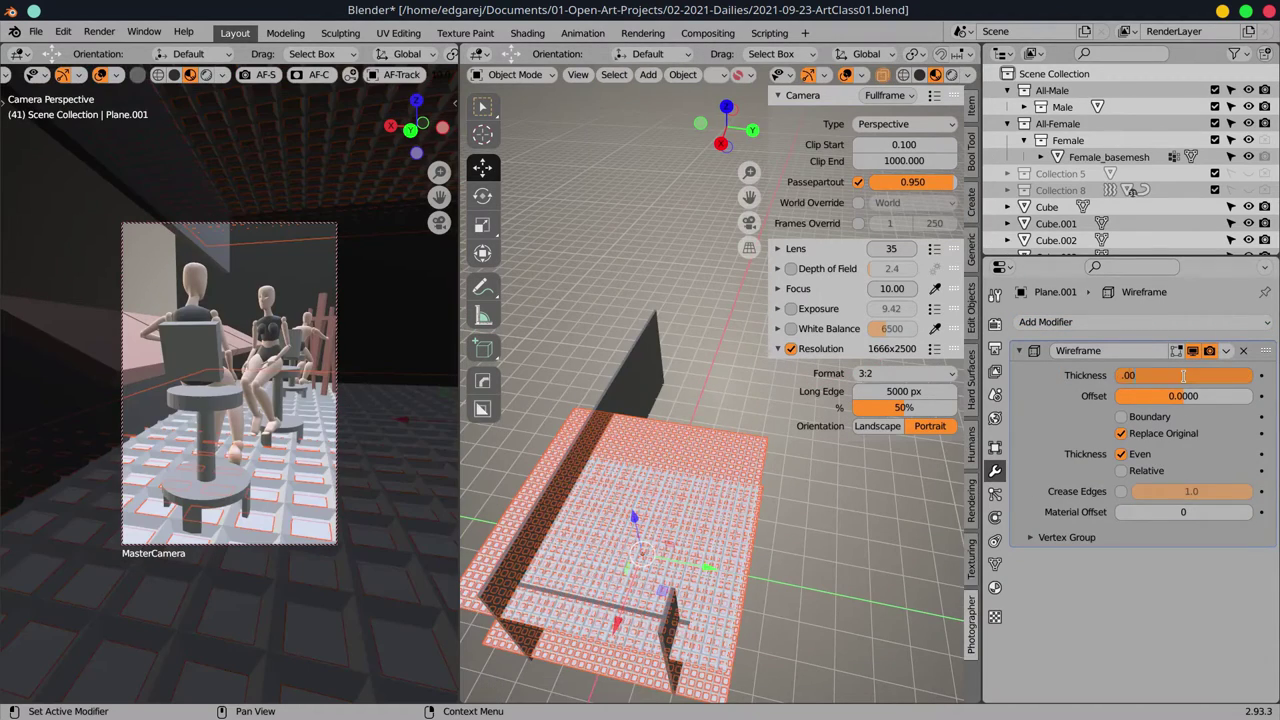
{"action": "key", "text": "Return"}
{"action": "left_click", "coordinate": [995, 587]}
{"action": "left_click", "coordinate": [1185, 562]}
{"action": "key", "text": "Tab"}
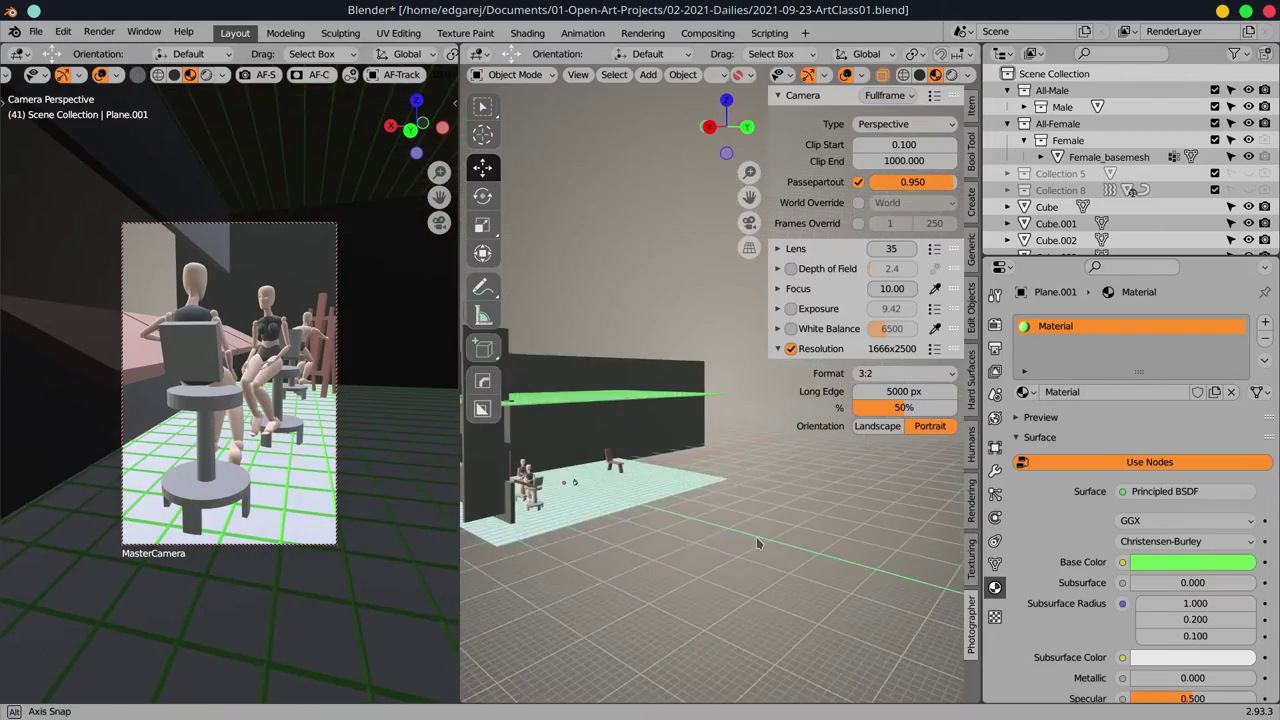
- Box-select the wireframe grid plane, toggle Edit Mode, then return to Object Mode and deselect
{"action": "key", "text": "b"}
{"action": "left_click_drag", "start_coordinate": [590, 425], "coordinate": [870, 520]}
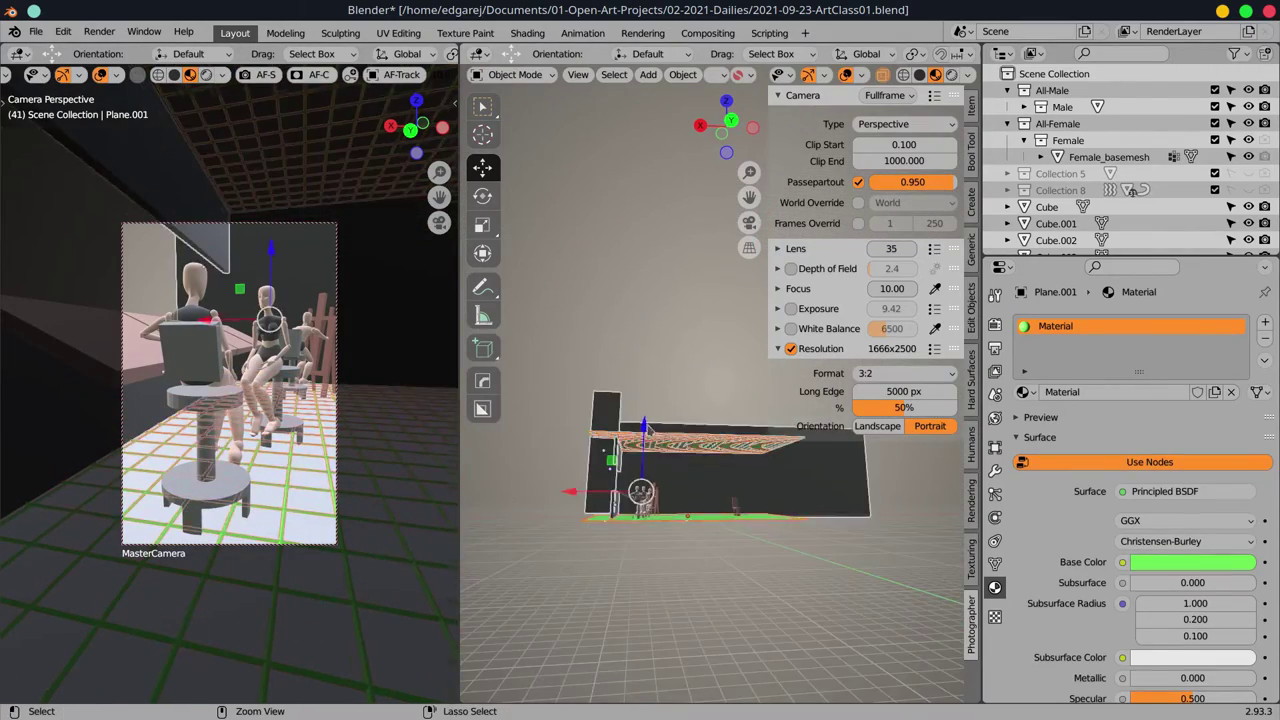
{"action": "key", "text": "KP_Decimal"}
{"action": "key", "text": "Tab"}
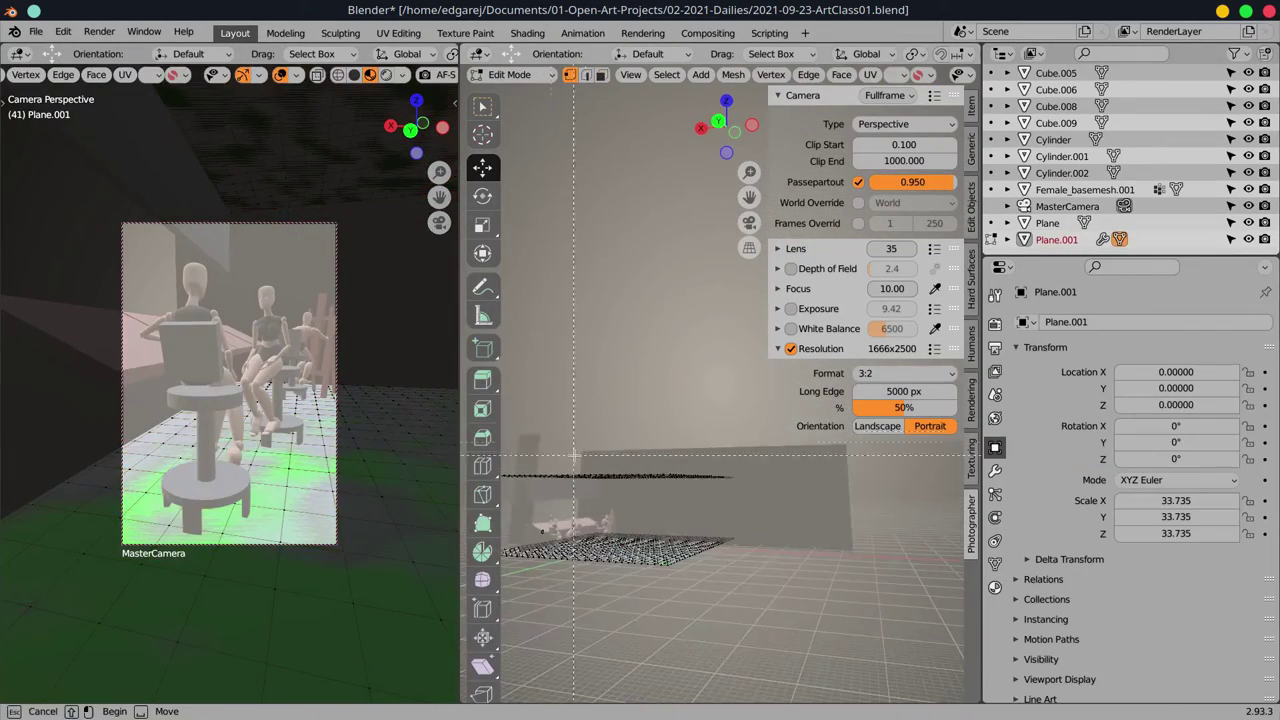
{"action": "key", "text": "Tab"}
{"action": "left_click", "coordinate": [637, 392]}
{"action": "scroll", "coordinate": [637, 392], "scroll_direction": "up", "scroll_amount": 3}
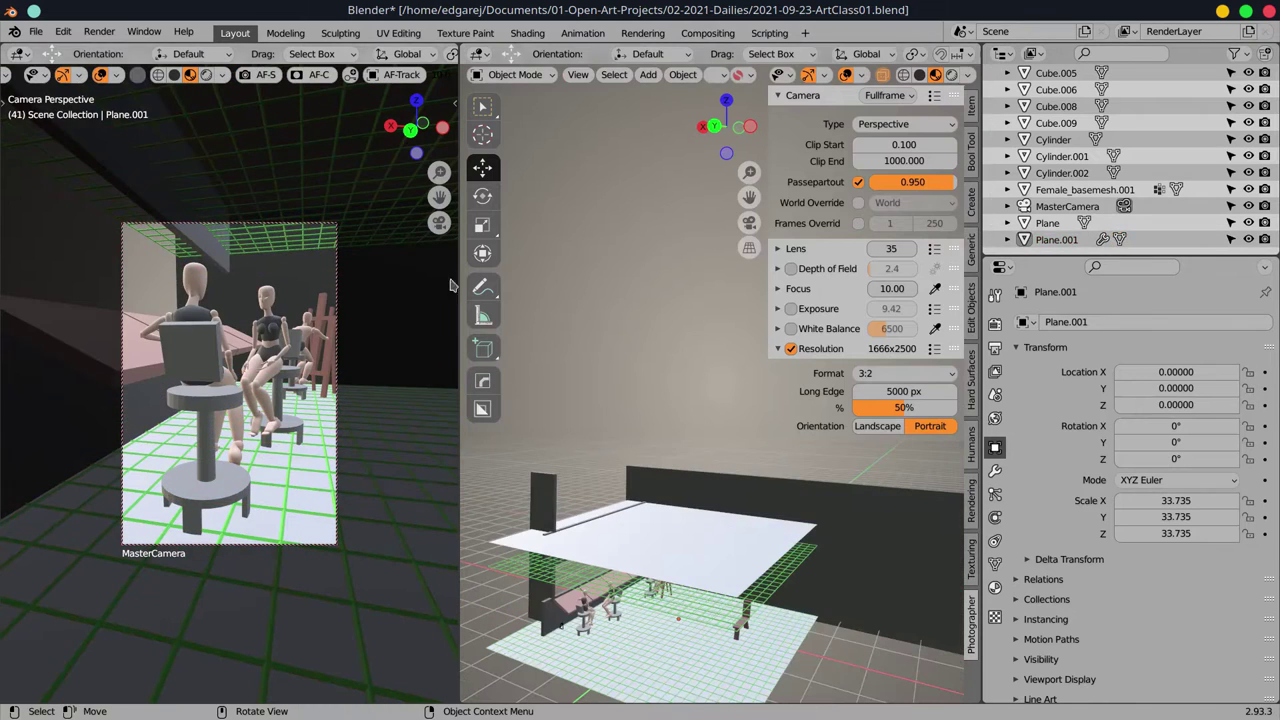
- Enable node-based world lighting with the Abandoned Hopper Terminal HDRI
{"action": "left_click", "coordinate": [970, 625]}
{"action": "left_click", "coordinate": [995, 418]}
{"action": "left_click", "coordinate": [1080, 360]}
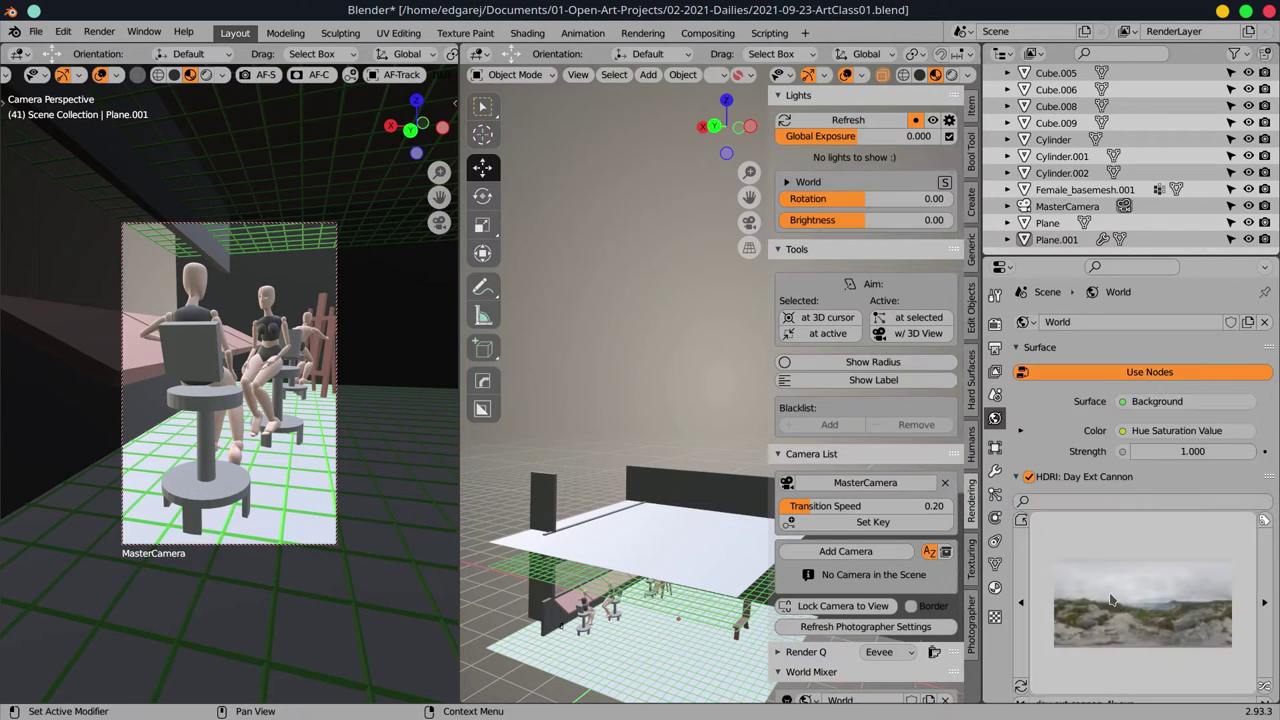
{"action": "left_click", "coordinate": [1143, 605]}
{"action": "left_click", "coordinate": [997, 348]}
- Switch the render engine to Cycles in rendered camera view and rotate the HDRI to -45°
{"action": "left_click", "coordinate": [164, 74]}
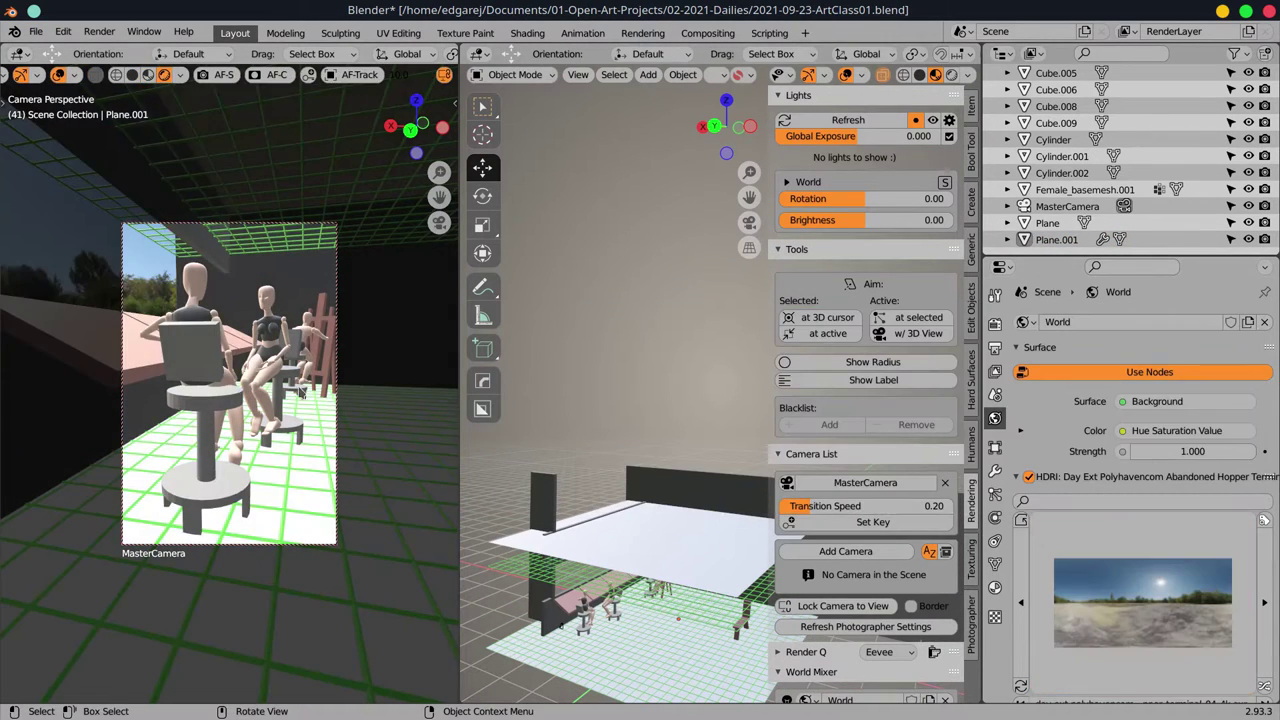
{"action": "left_click", "coordinate": [995, 324]}
{"action": "left_click", "coordinate": [1197, 322]}
{"action": "left_click", "coordinate": [1150, 358]}
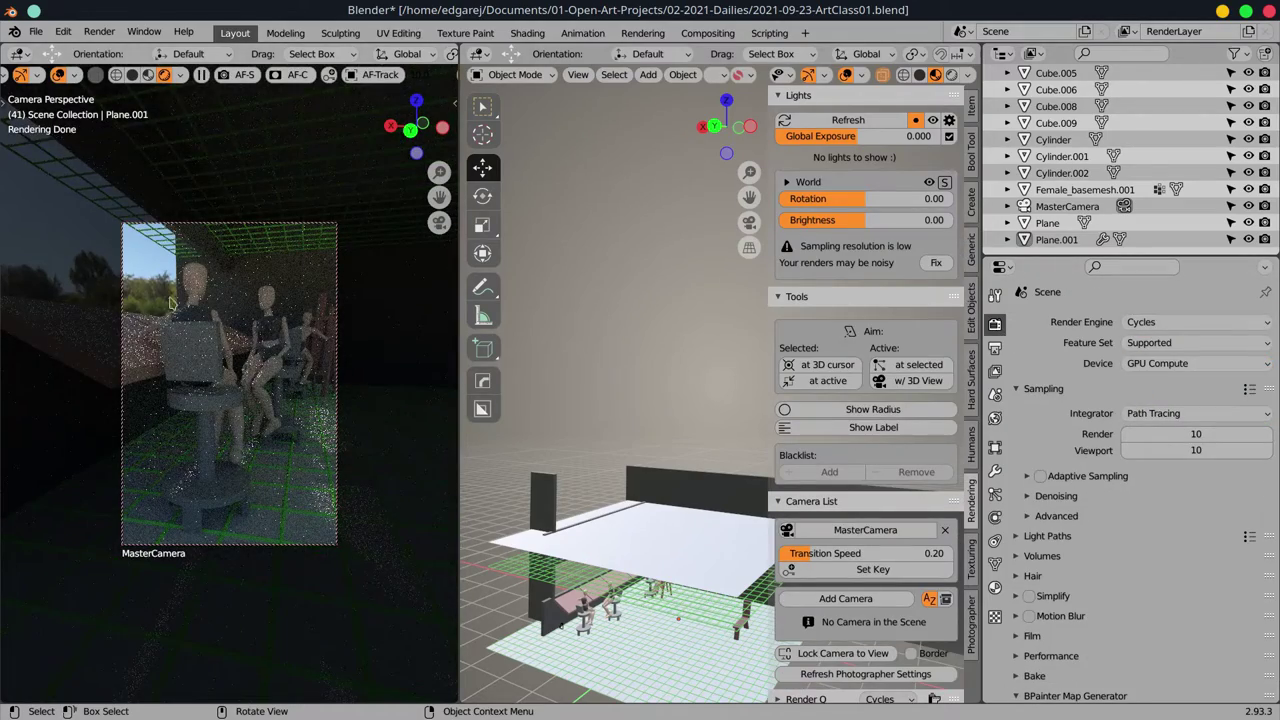
{"action": "mouse_move", "coordinate": [850, 198]}
{"action": "left_mouse_down"}
{"action": "mouse_move", "coordinate": [955, 205]}
{"action": "mouse_move", "coordinate": [781, 204]}
{"action": "mouse_move", "coordinate": [919, 203]}
{"action": "left_mouse_up"}
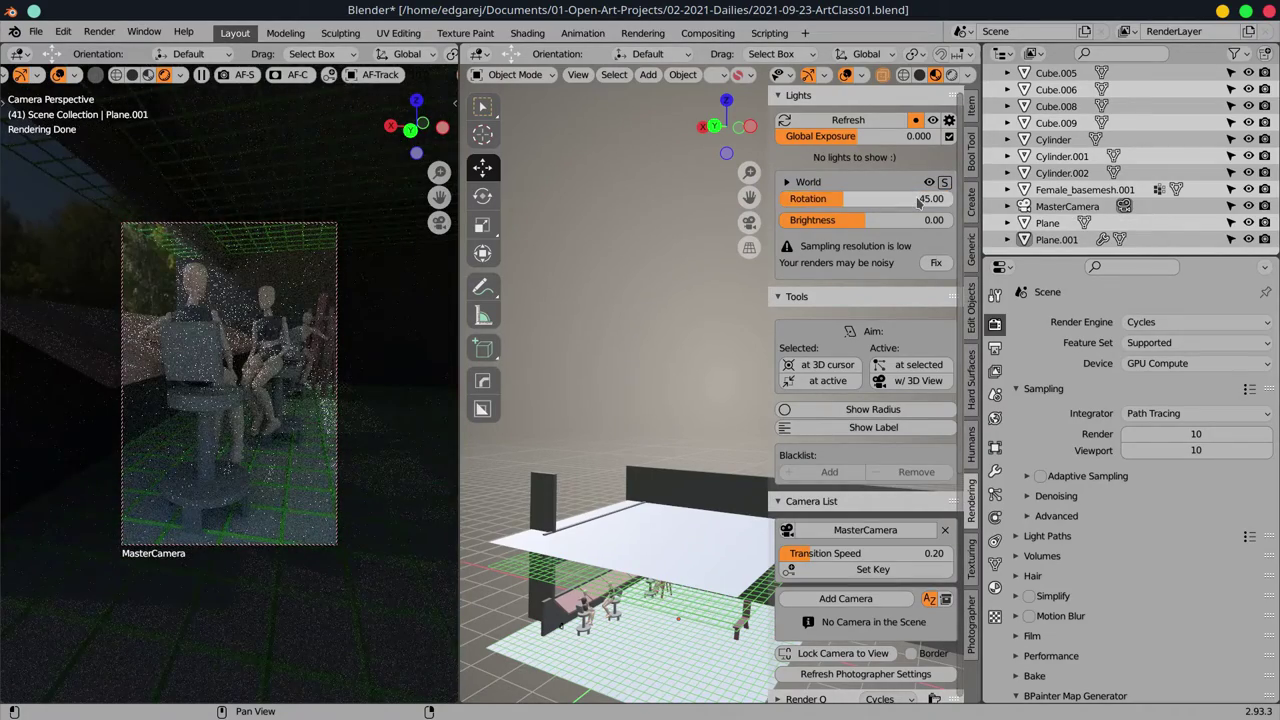
- Make two test renders of the camera view and close each result
{"action": "key", "text": "F12"}
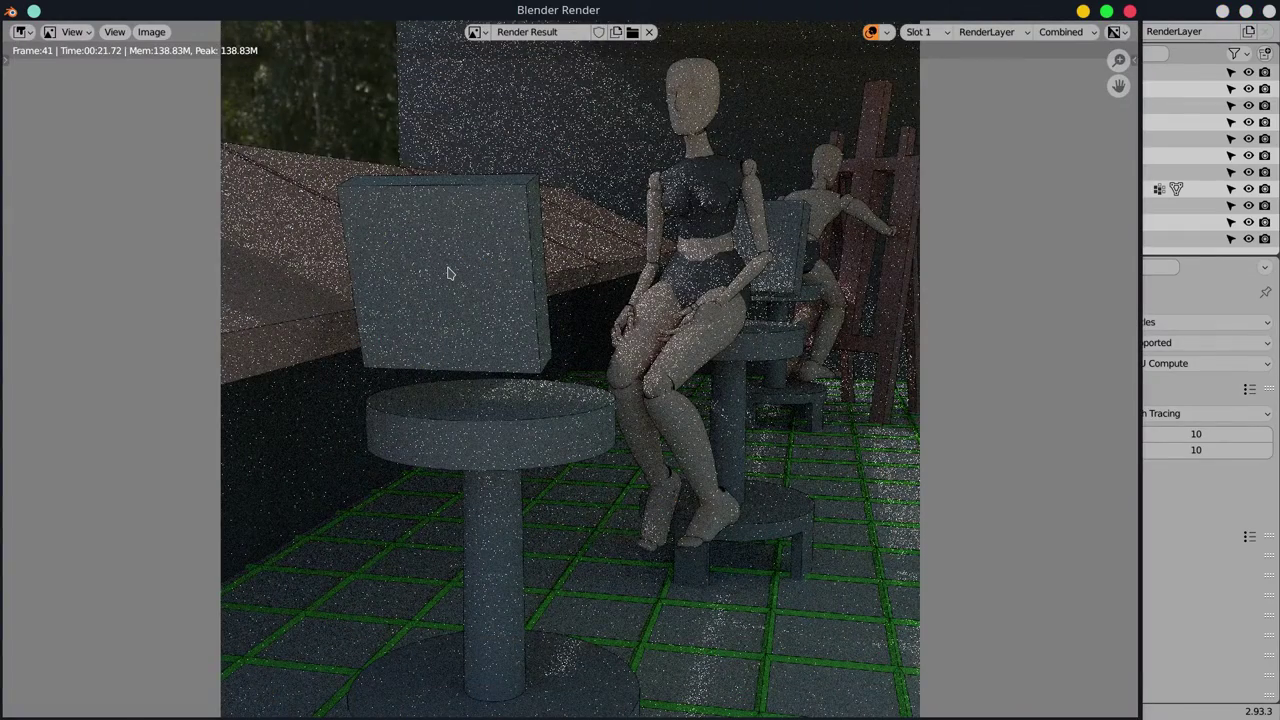
{"action": "key", "text": "Escape"}
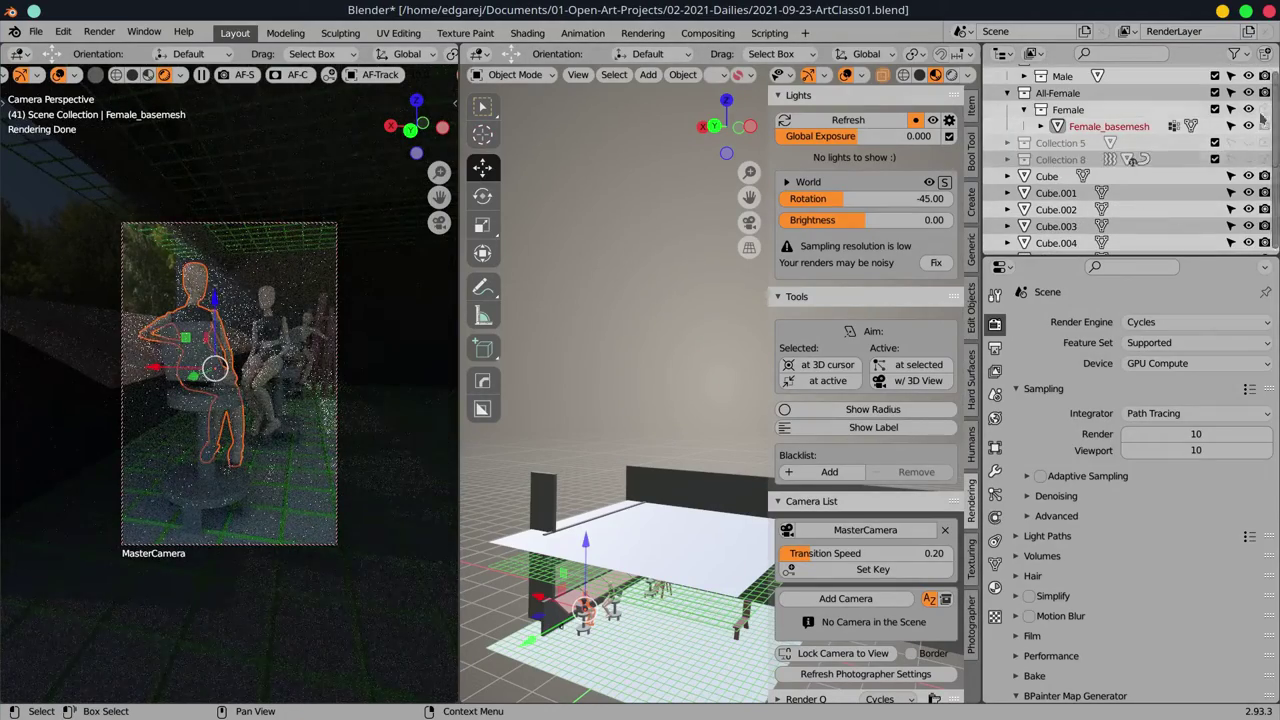
{"action": "scroll", "coordinate": [1052, 555], "scroll_direction": "down", "scroll_amount": 2}
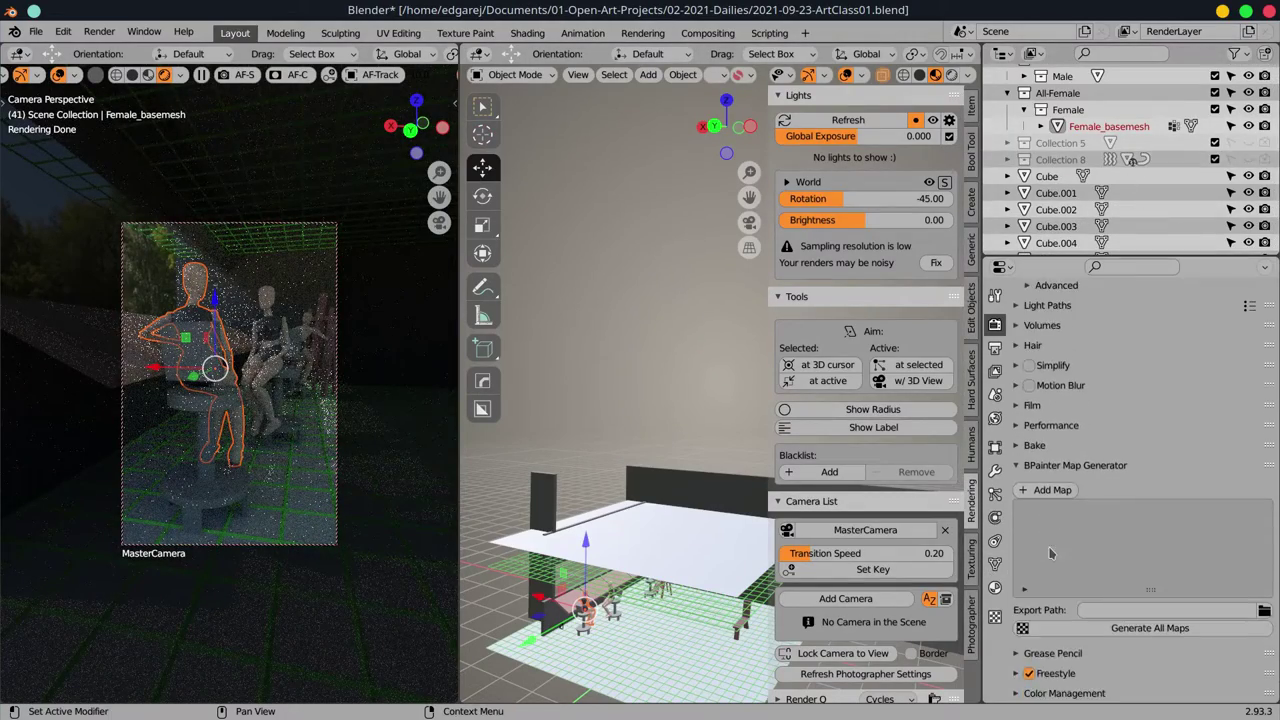
{"action": "left_click", "coordinate": [99, 32]}
{"action": "left_click", "coordinate": [130, 48]}
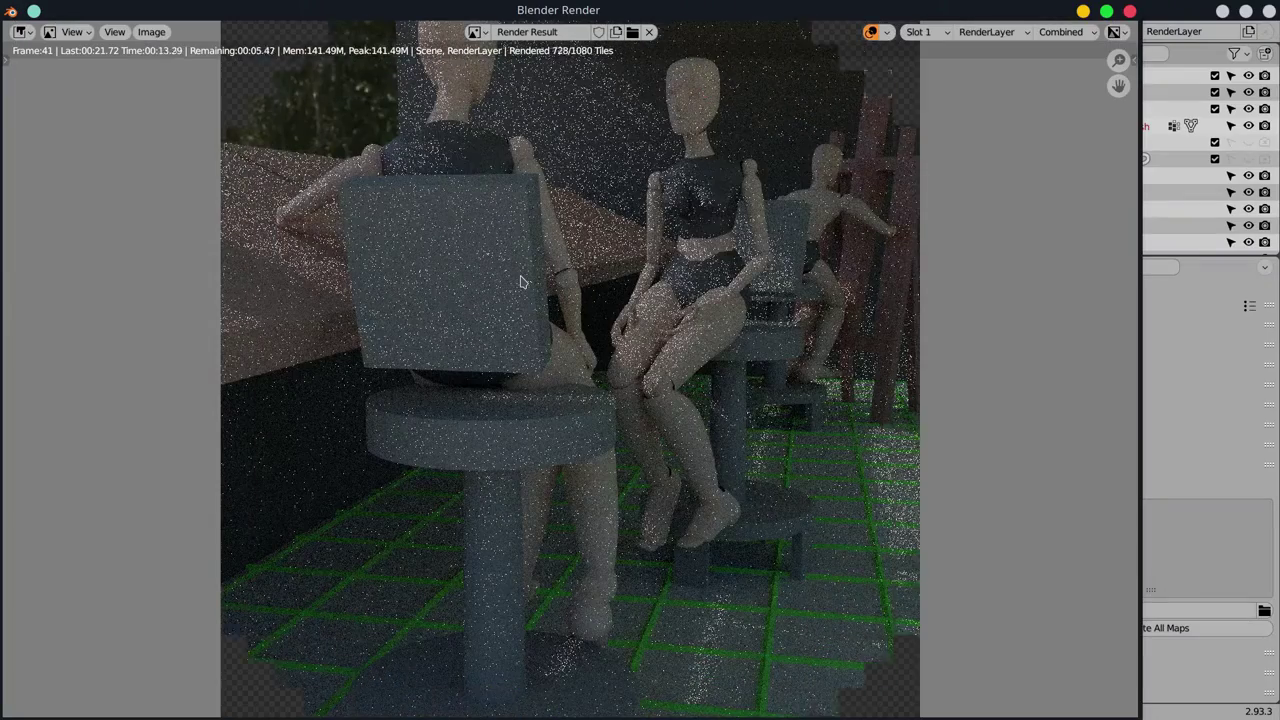
{"action": "left_click", "coordinate": [1131, 12]}
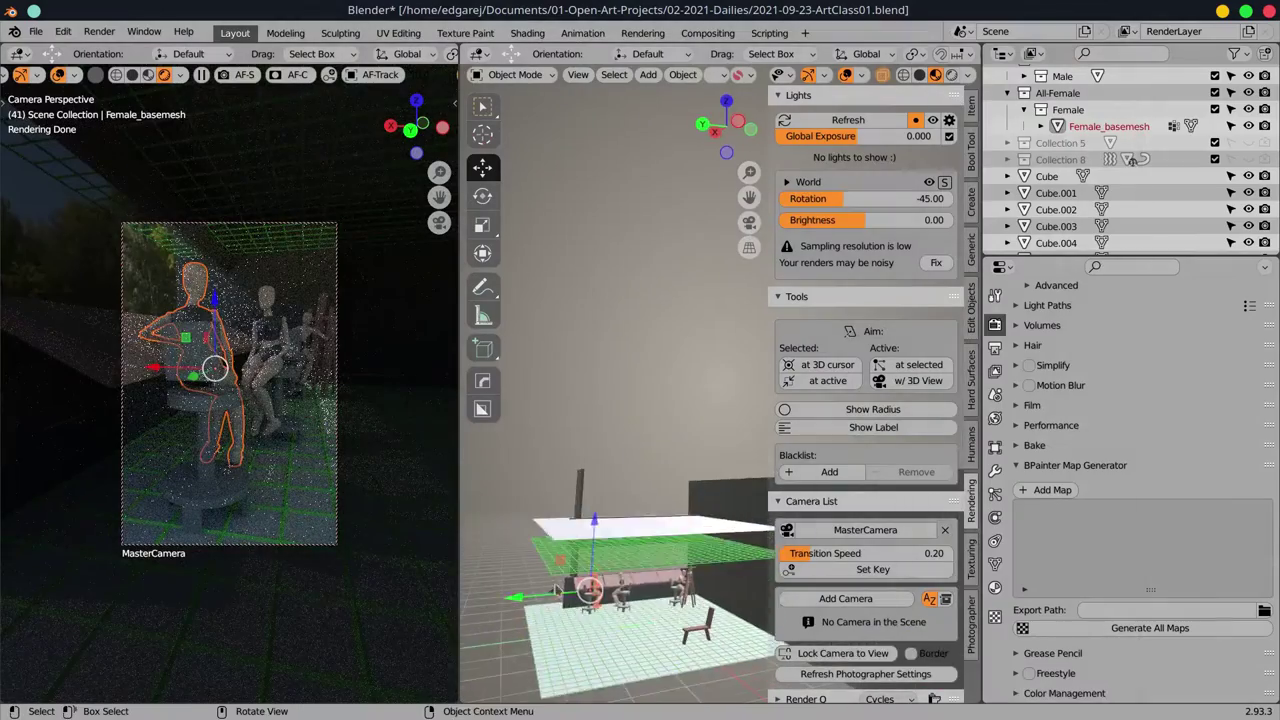
- Stretch the wall piece Cube.006 along Y to scale 53.165
{"action": "left_click", "coordinate": [740, 455]}
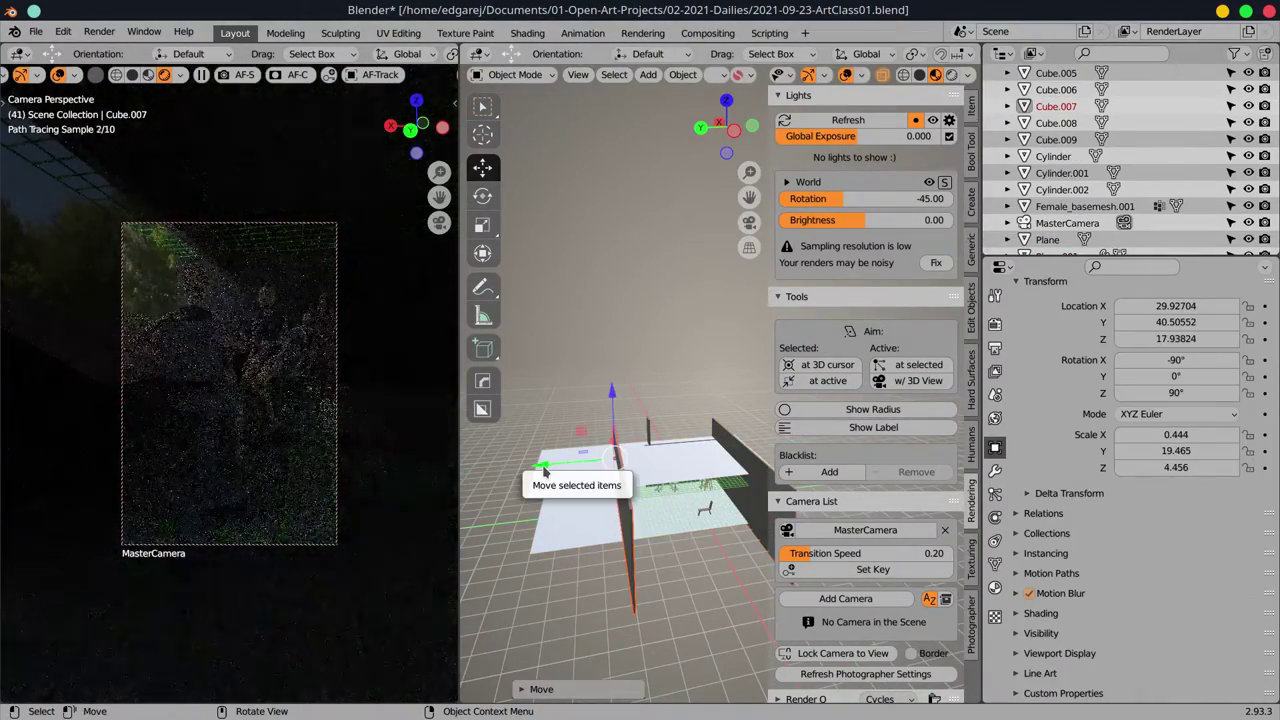
{"action": "scroll", "coordinate": [543, 463], "scroll_direction": "up", "scroll_amount": 3}
{"action": "left_click", "coordinate": [597, 551]}
{"action": "left_click_drag", "start_coordinate": [597, 551], "coordinate": [658, 378]}
{"action": "left_click", "coordinate": [658, 378]}
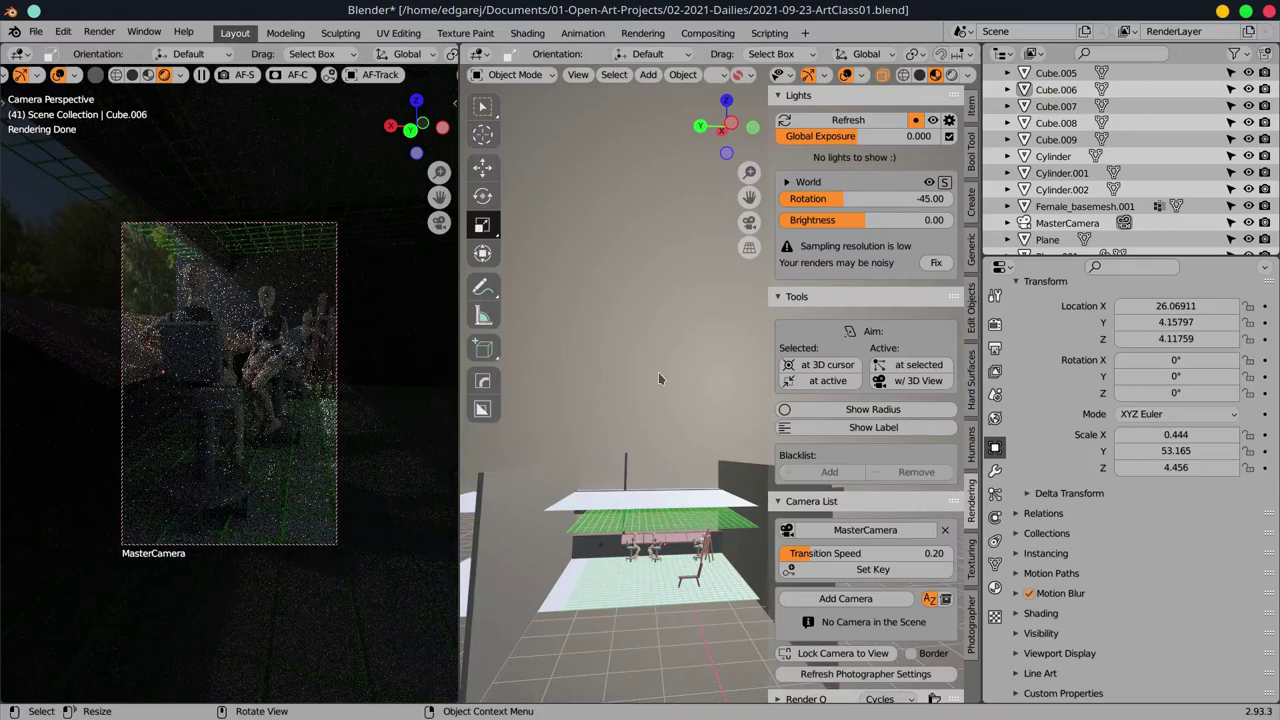
- Give the vertical pole Cube.008 an Array modifier with 9 copies at X offset -15
{"action": "left_click", "coordinate": [635, 469]}
{"action": "left_click", "coordinate": [482, 167]}
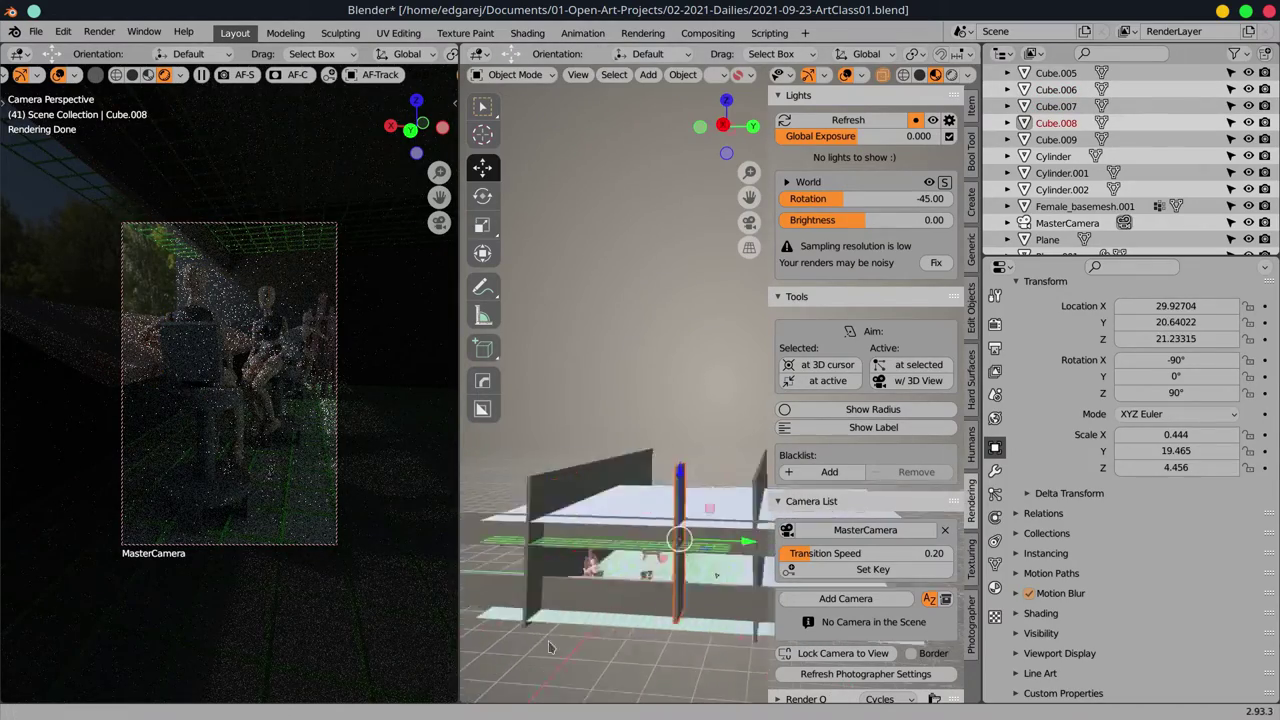
{"action": "left_click", "coordinate": [995, 470]}
{"action": "left_click", "coordinate": [1045, 321]}
{"action": "left_click", "coordinate": [1173, 433]}
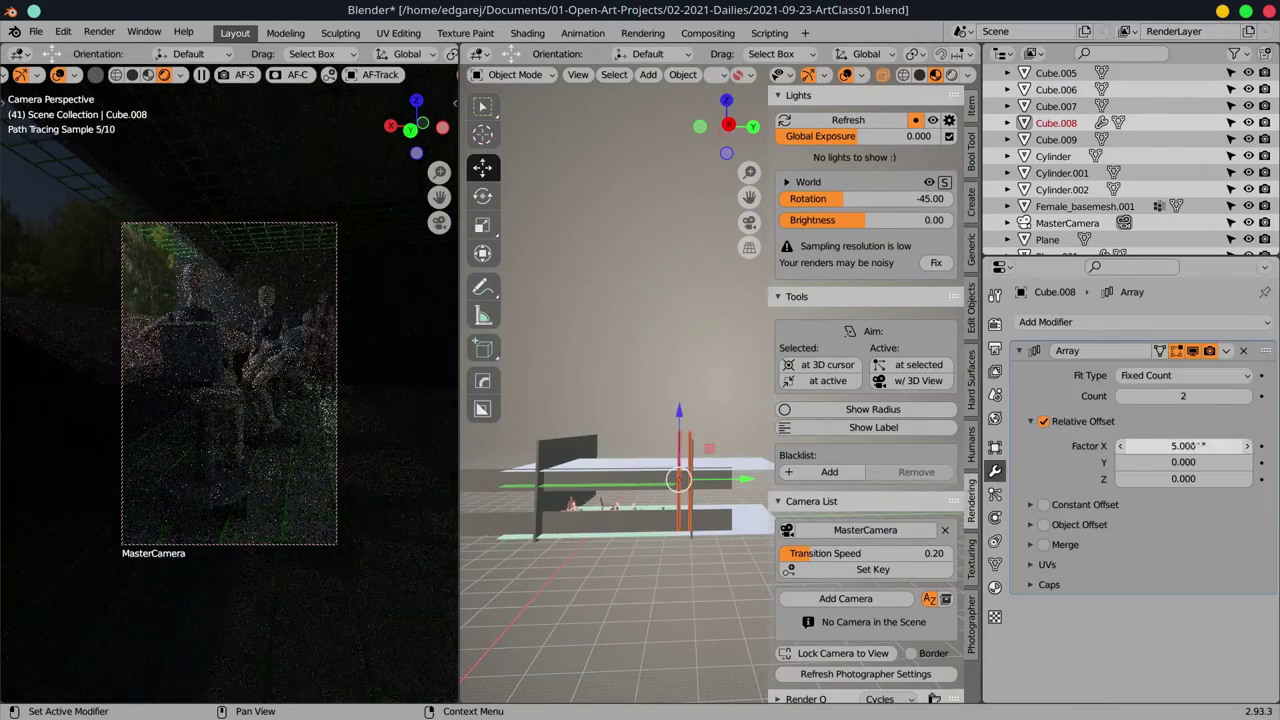
{"action": "left_click_drag", "start_coordinate": [1200, 446], "coordinate": [1150, 446]}
{"action": "left_click_drag", "start_coordinate": [1248, 396], "coordinate": [1248, 396]}
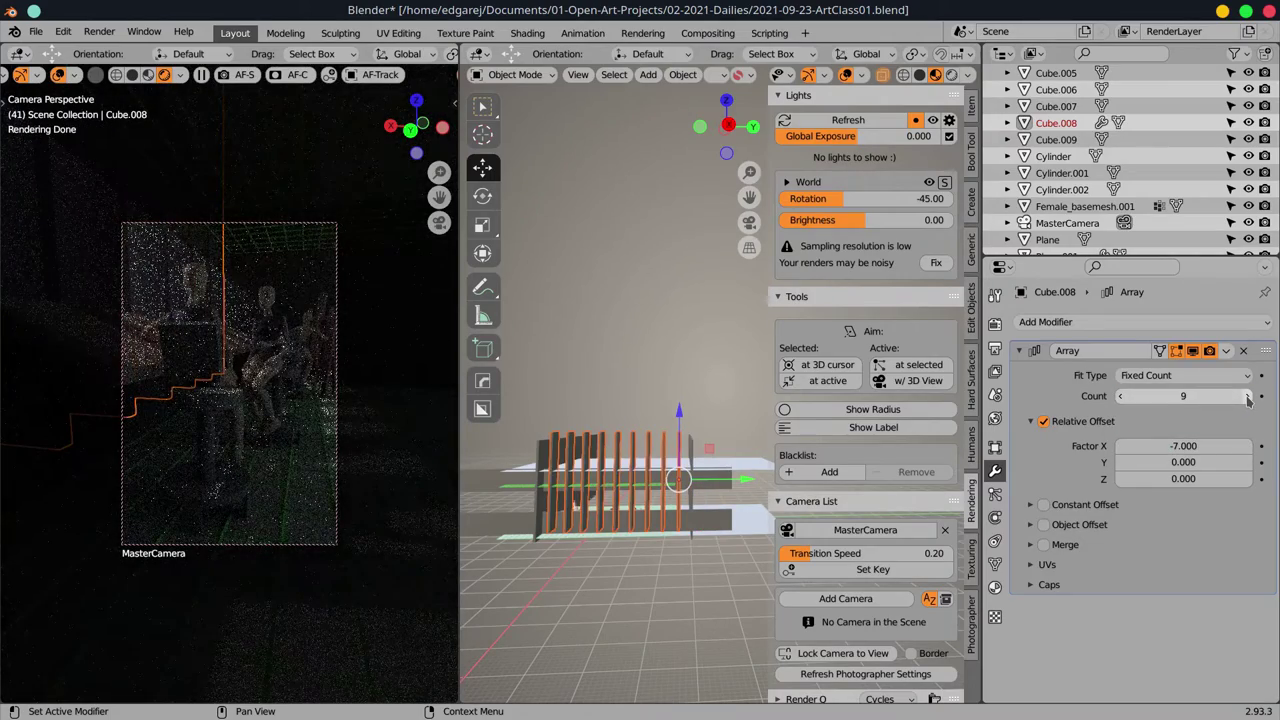
- Render the camera view, widen the pole copies' spacing, and render again
{"action": "left_click", "coordinate": [35, 31]}
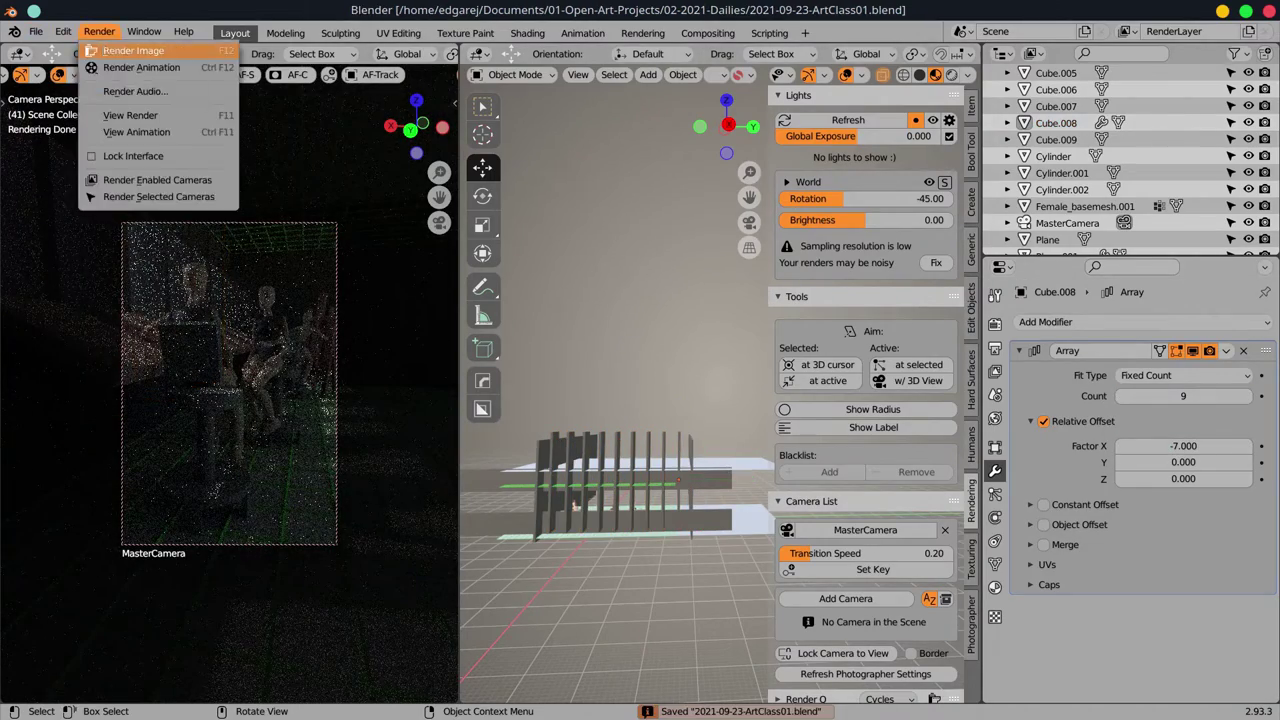
{"action": "left_click", "coordinate": [134, 46]}
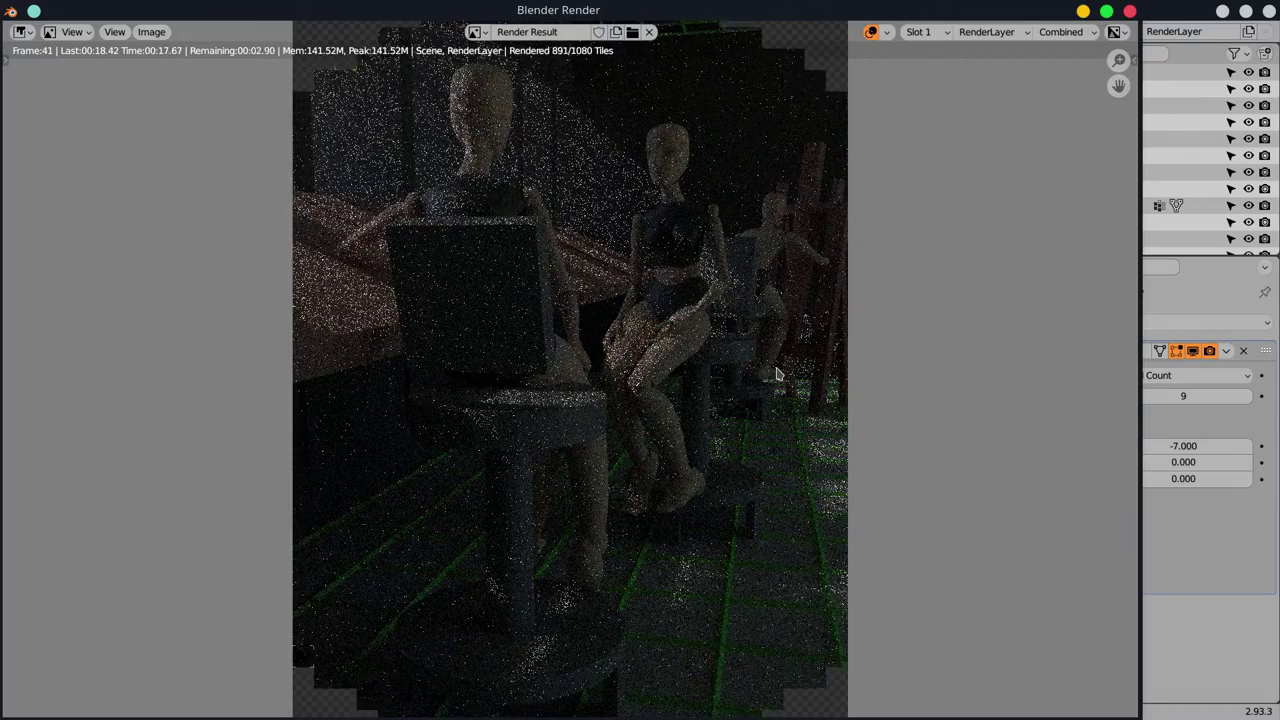
{"action": "key", "text": "Escape"}
{"action": "mouse_move", "coordinate": [1183, 446]}
{"action": "left_mouse_down"}
{"action": "mouse_move", "coordinate": [1150, 446]}
{"action": "mouse_move", "coordinate": [1173, 446]}
{"action": "left_mouse_up"}
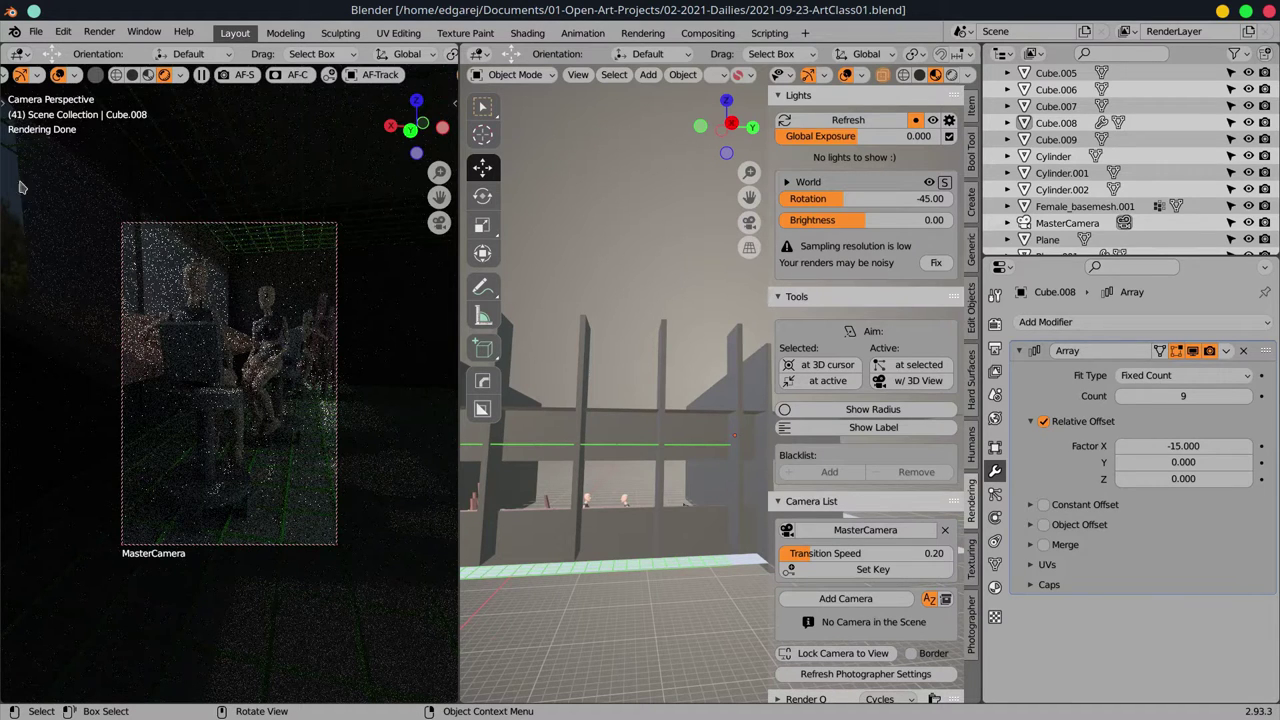
{"action": "key", "text": "F12"}
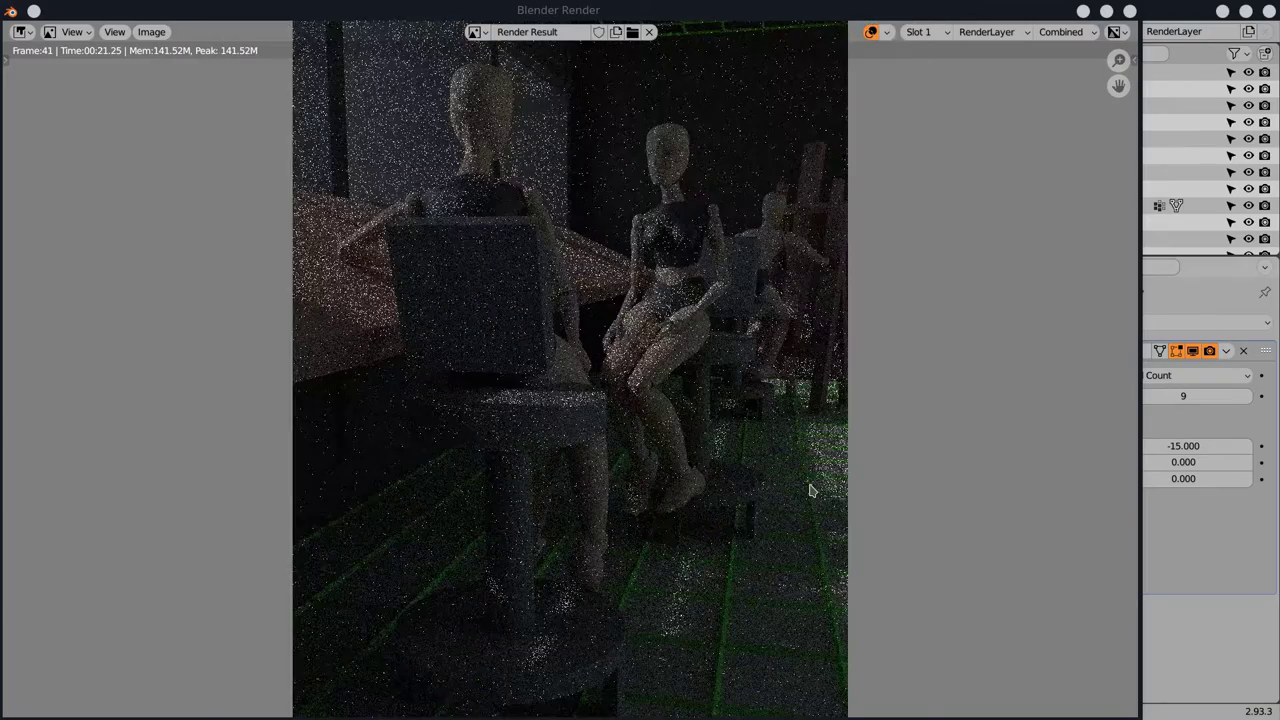
{"action": "key", "text": "Escape"}
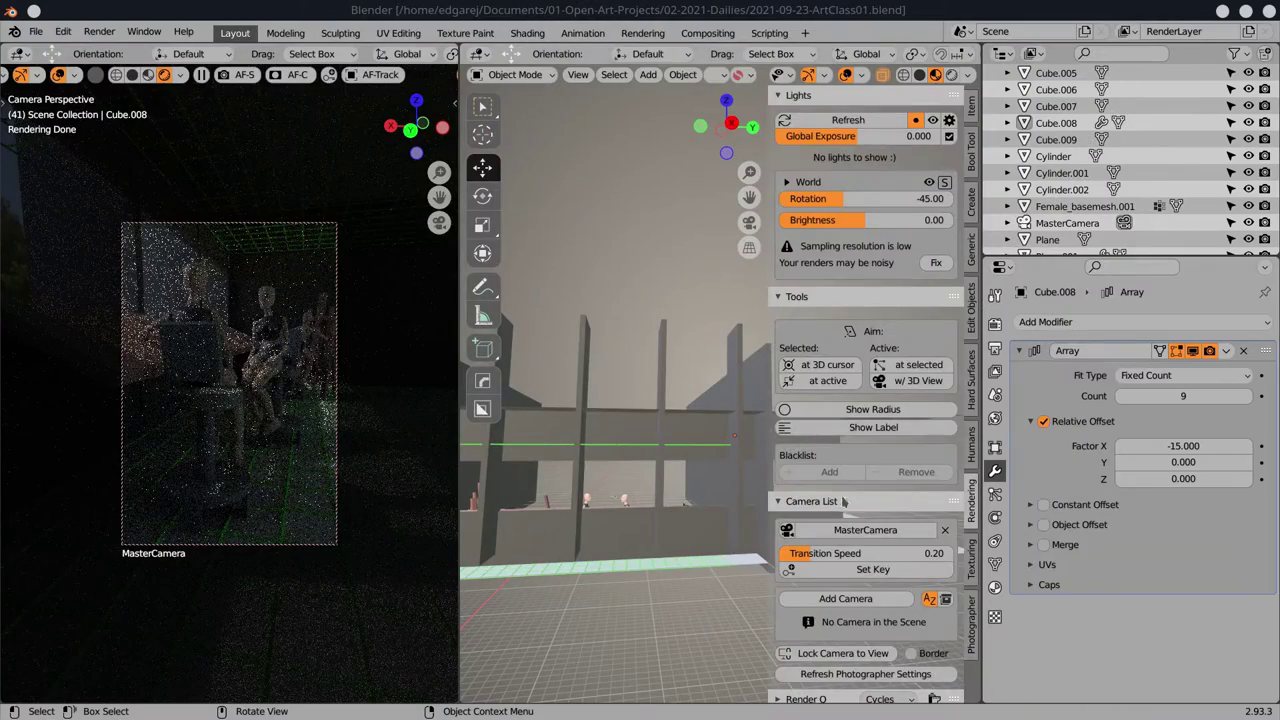
- Sample a grey area of the scene for the camera white balance
{"action": "scroll", "coordinate": [843, 502], "scroll_direction": "down", "scroll_amount": 5}
{"action": "scroll", "coordinate": [860, 450], "scroll_direction": "down", "scroll_amount": 5}
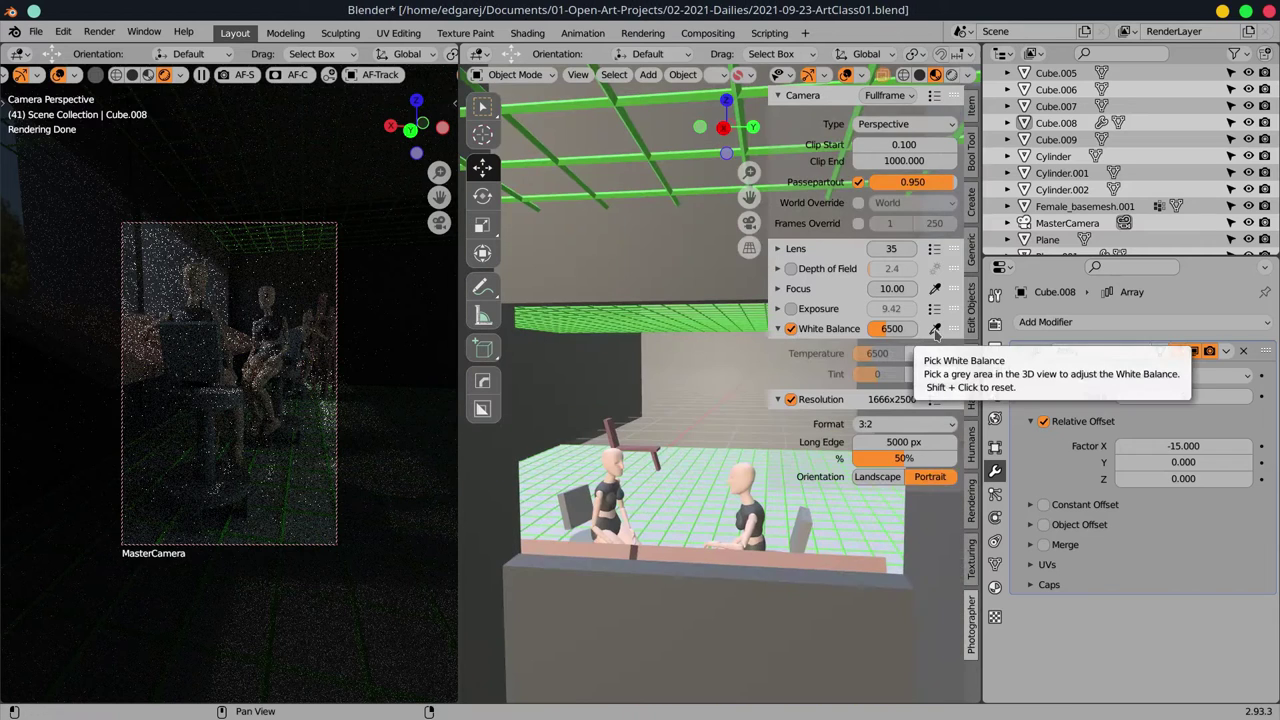
{"action": "left_click", "coordinate": [935, 331]}
{"action": "left_click", "coordinate": [213, 290]}
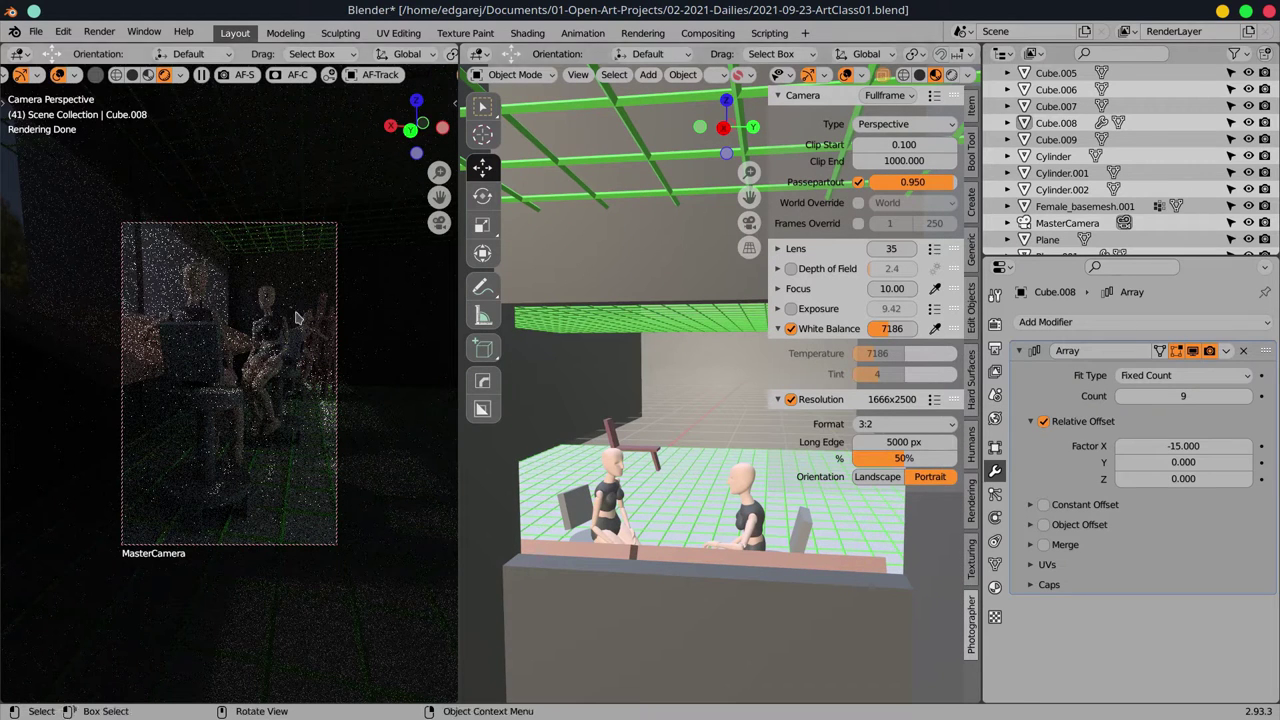
- Enable camera depth of field with the focus distance at 19.33
{"action": "left_click", "coordinate": [815, 309]}
{"action": "left_click", "coordinate": [935, 288]}
{"action": "left_click", "coordinate": [615, 460]}
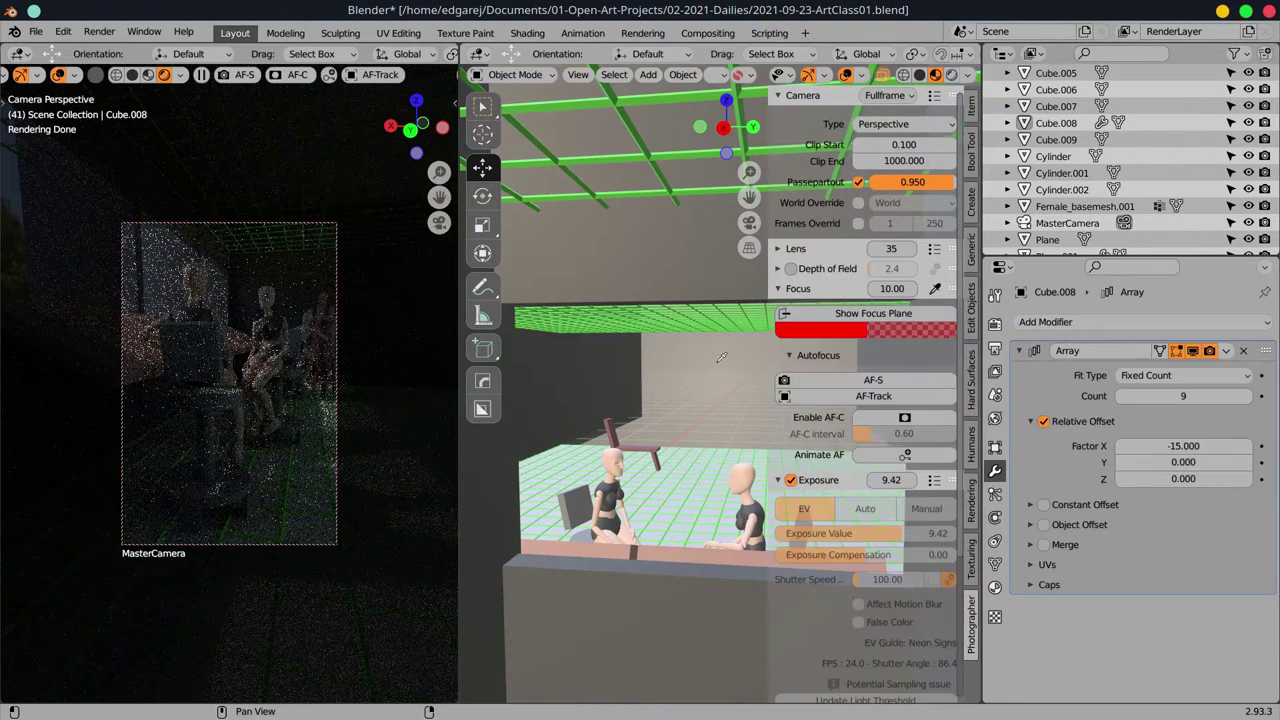
{"action": "left_click", "coordinate": [615, 460]}
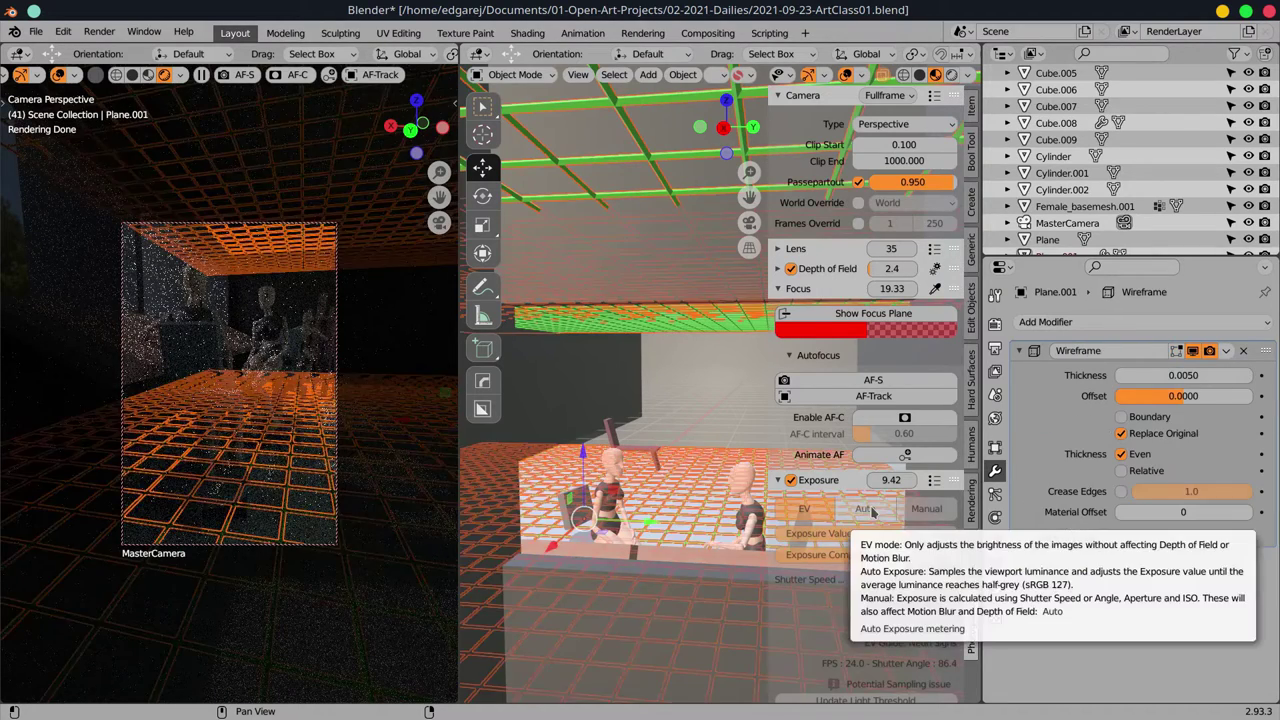
{"action": "scroll", "coordinate": [860, 420], "scroll_direction": "down", "scroll_amount": 2}
- Render the camera view, zoom out to inspect the result, and close it
{"action": "left_click", "coordinate": [996, 326]}
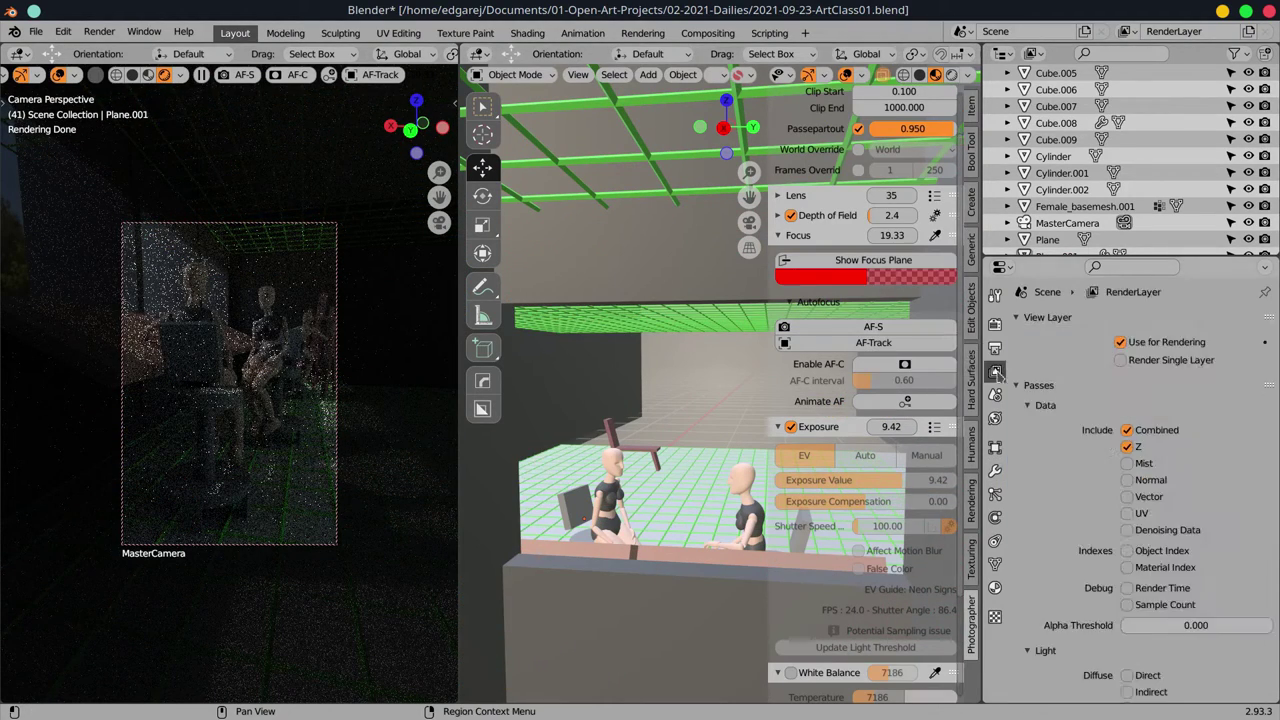
{"action": "left_click", "coordinate": [35, 32]}
{"action": "left_click", "coordinate": [130, 48]}
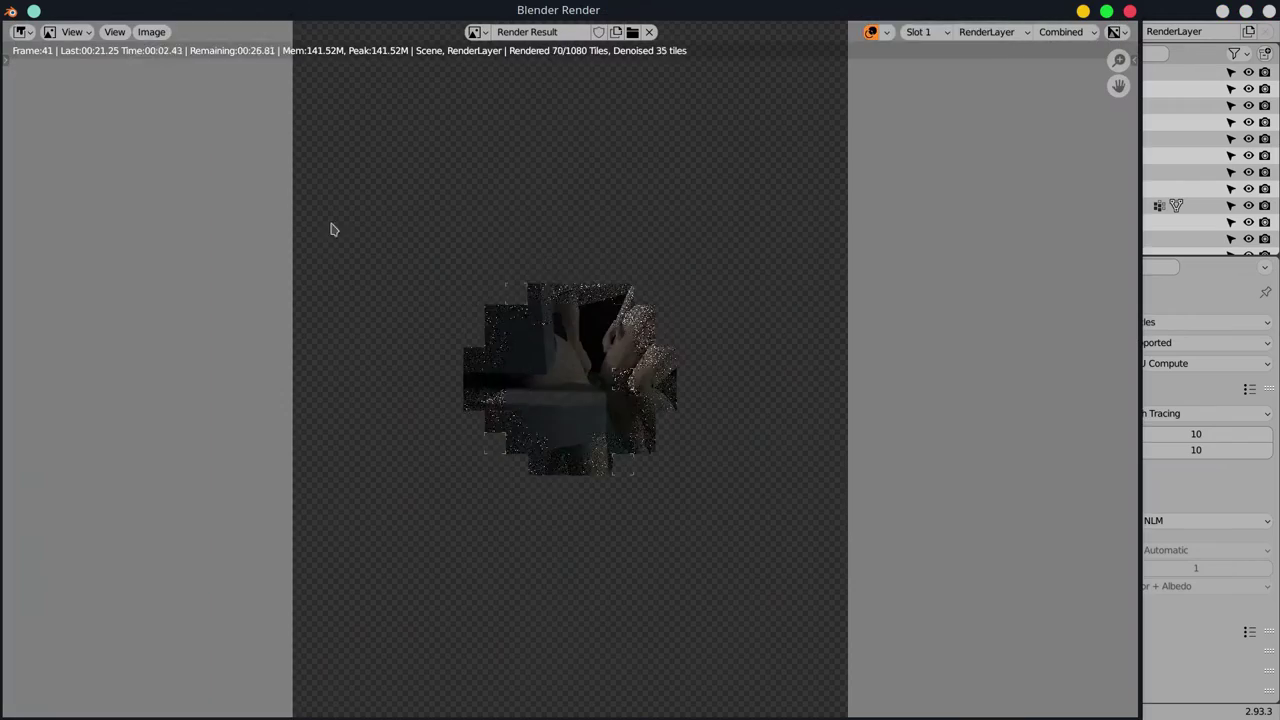
{"action": "scroll", "coordinate": [763, 312], "scroll_direction": "down", "scroll_amount": 1}
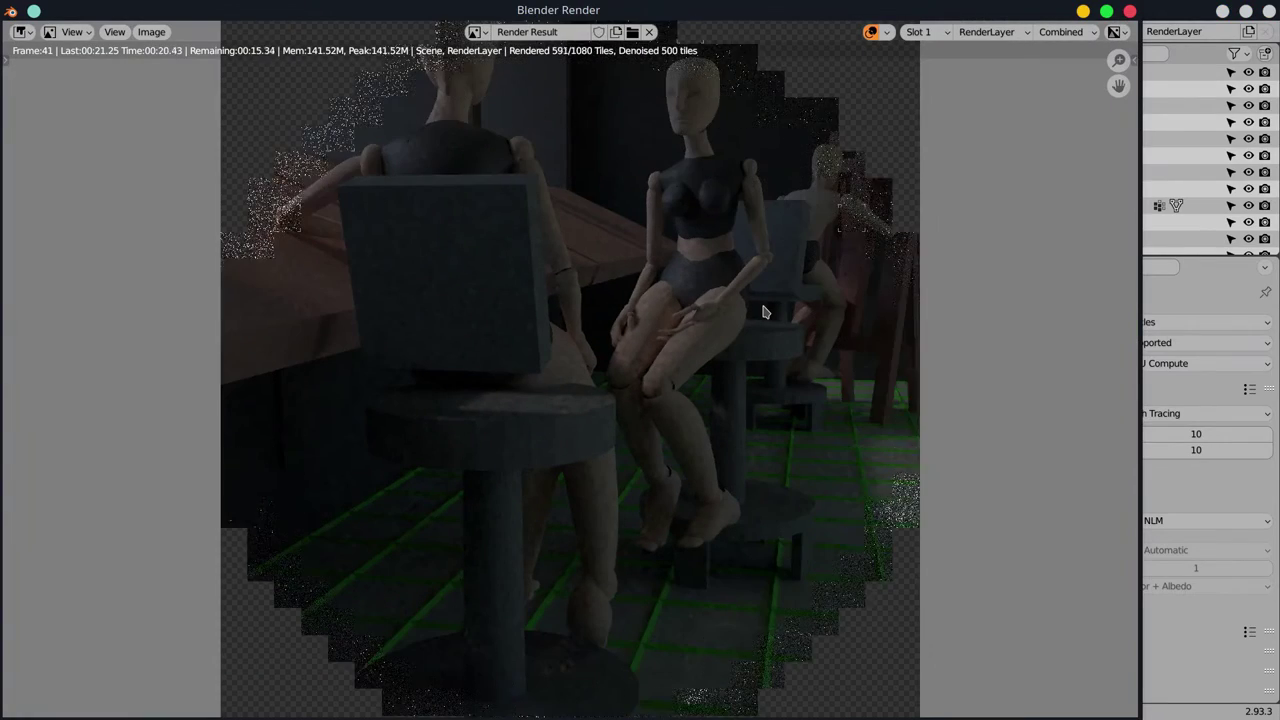
{"action": "scroll", "coordinate": [763, 312], "scroll_direction": "down", "scroll_amount": 2}
{"action": "scroll", "coordinate": [763, 312], "scroll_direction": "down", "scroll_amount": 1}
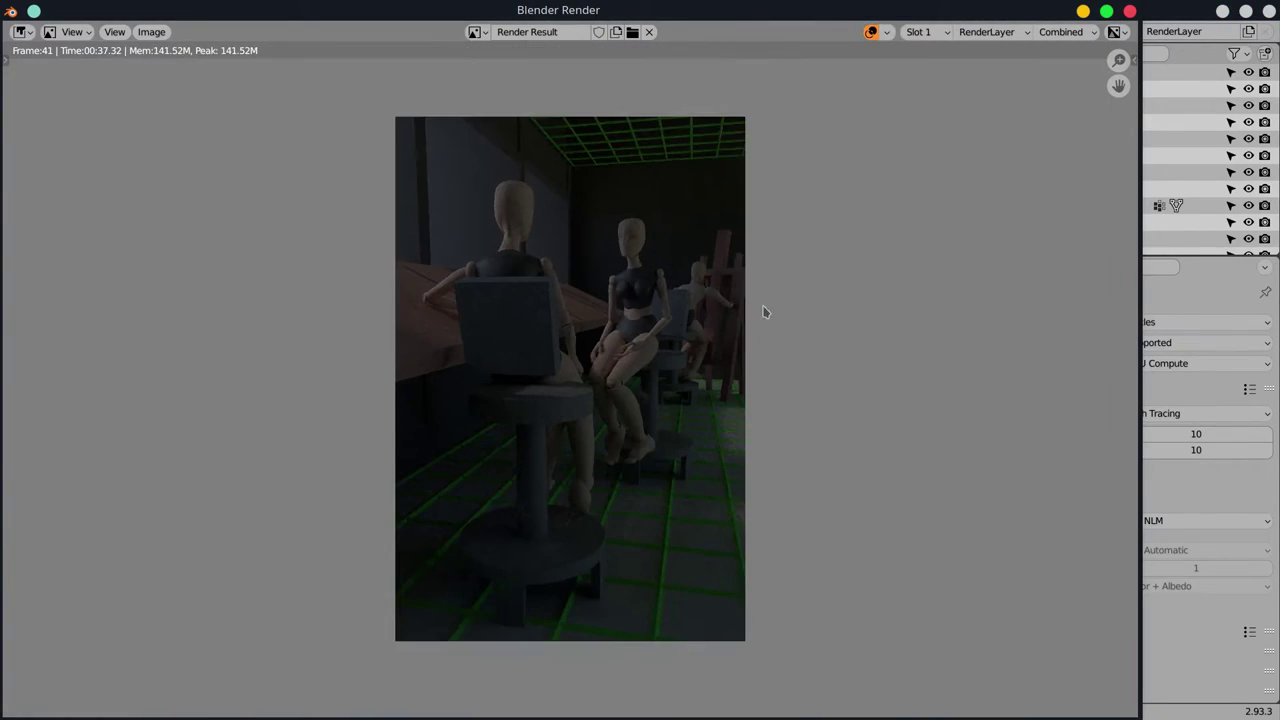
{"action": "key", "text": "Escape"}
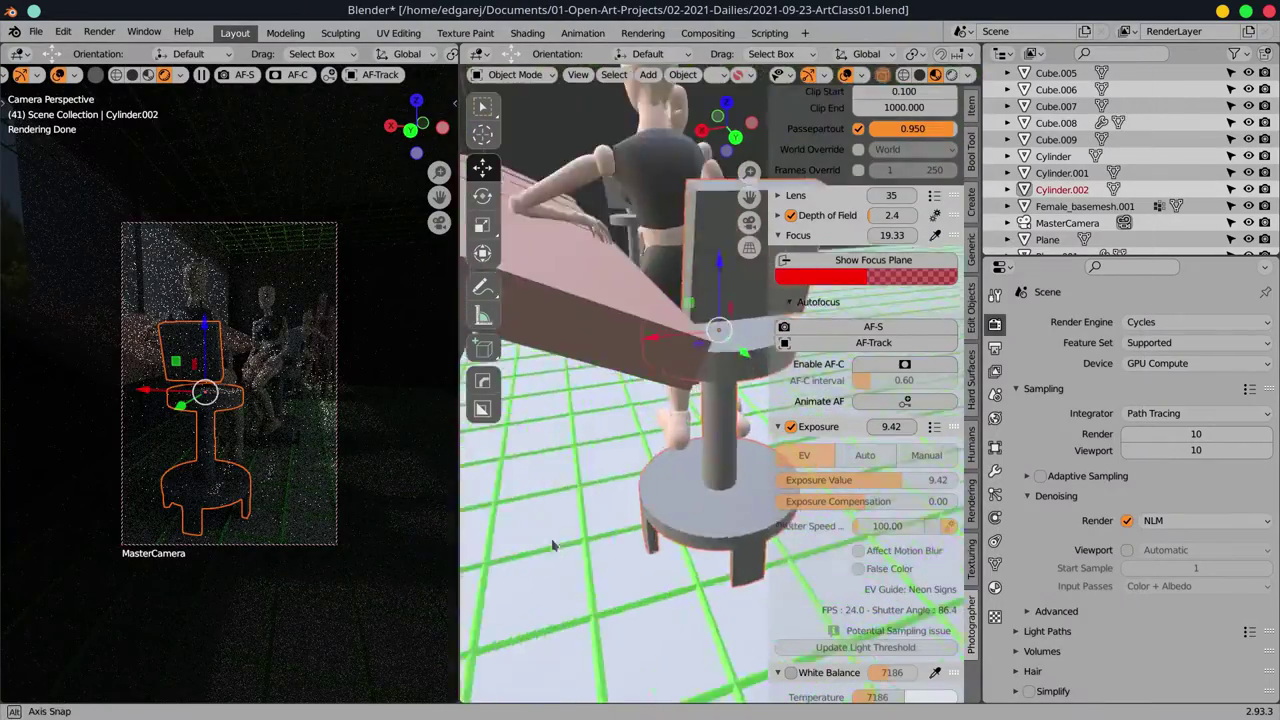
- Move and rotate the chair Cube closer to the camera
{"action": "scroll", "coordinate": [598, 415], "scroll_direction": "down", "scroll_amount": 3}
{"action": "left_click", "coordinate": [643, 313]}
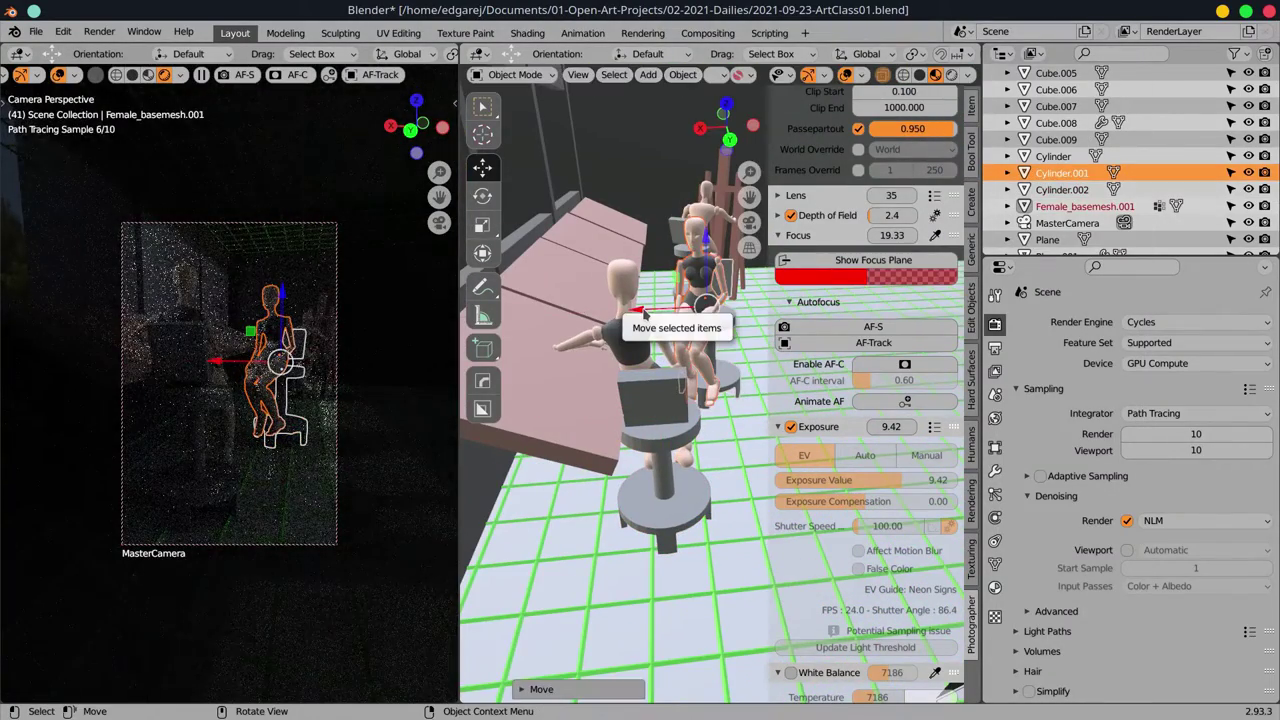
{"action": "left_click", "coordinate": [645, 207]}
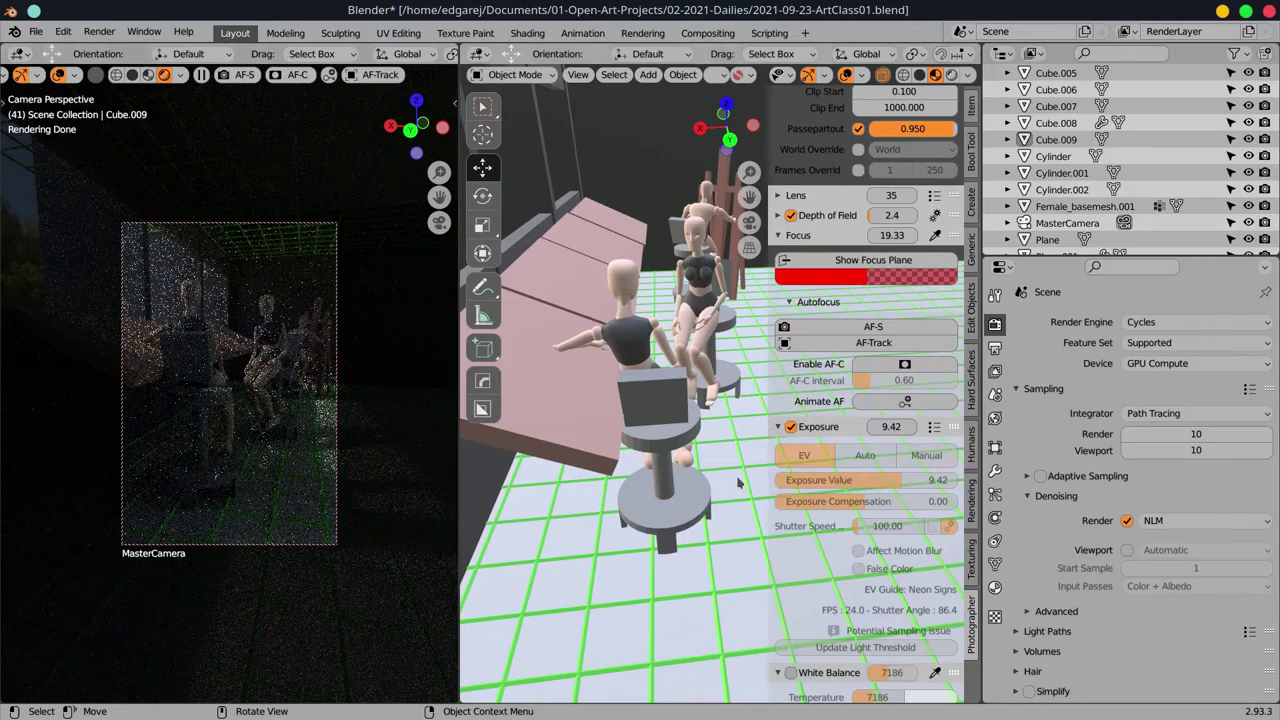
{"action": "key", "text": "g"}
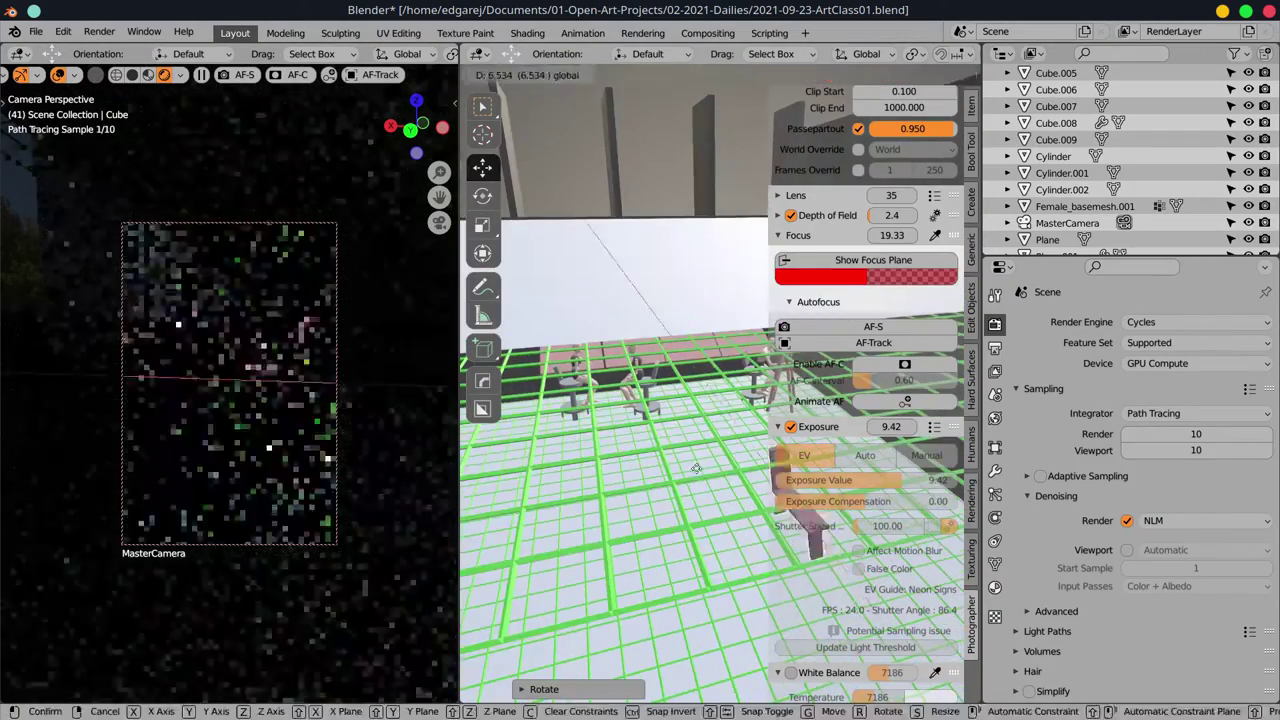
{"action": "left_click", "coordinate": [696, 468]}
{"action": "key", "text": "r"}
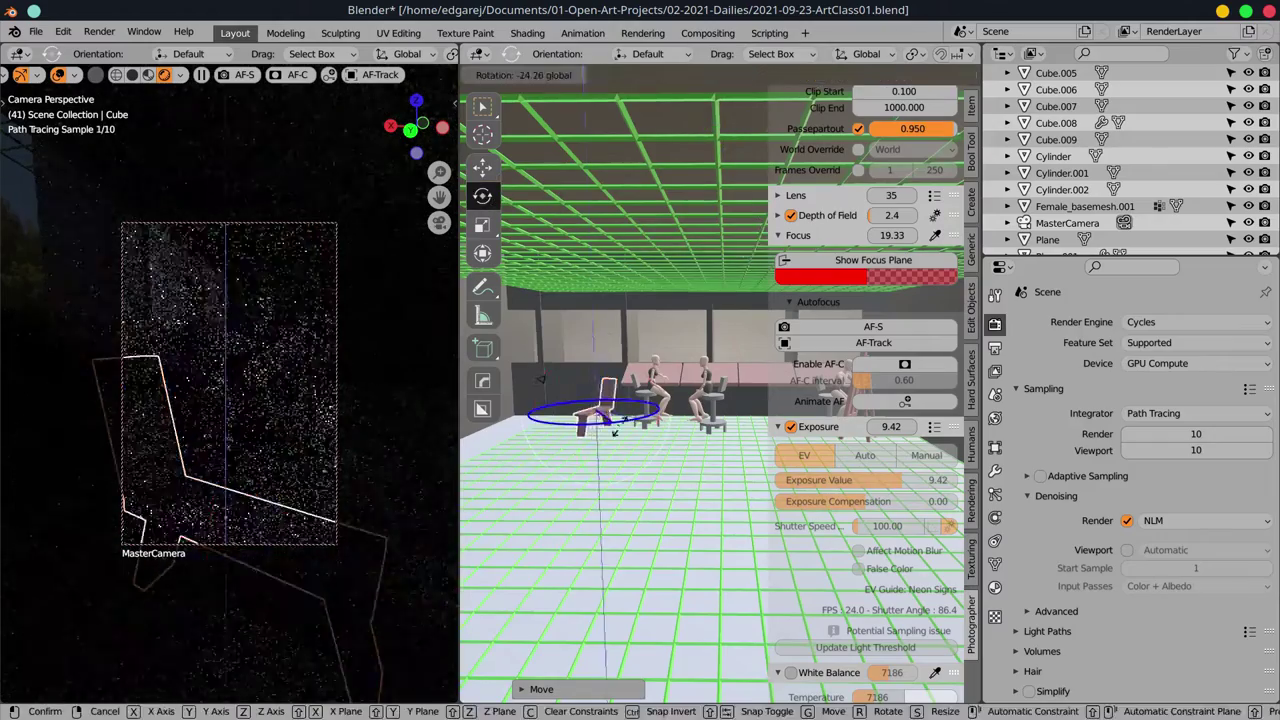
{"action": "left_click", "coordinate": [614, 432]}
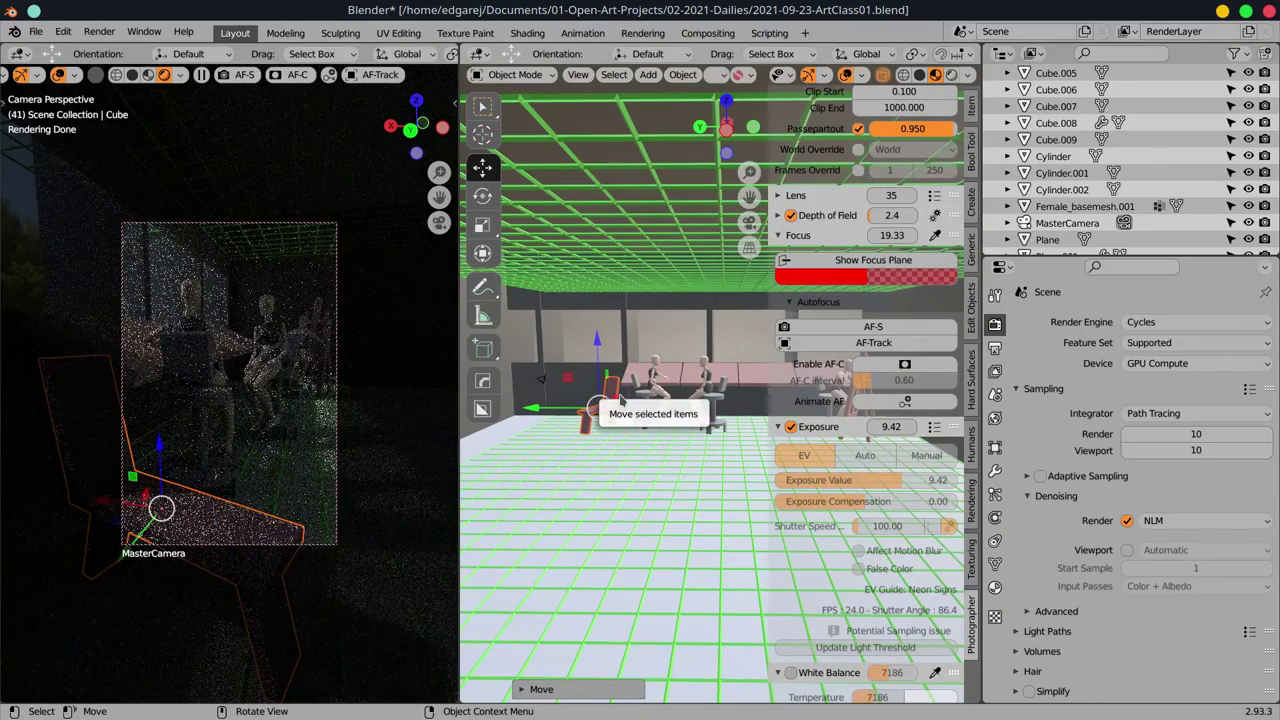
- Render the camera view, then start entering world brightness 1.00
{"action": "scroll", "coordinate": [910, 203], "scroll_direction": "down", "scroll_amount": 5}
{"action": "scroll", "coordinate": [910, 203], "scroll_direction": "down", "scroll_amount": 5}
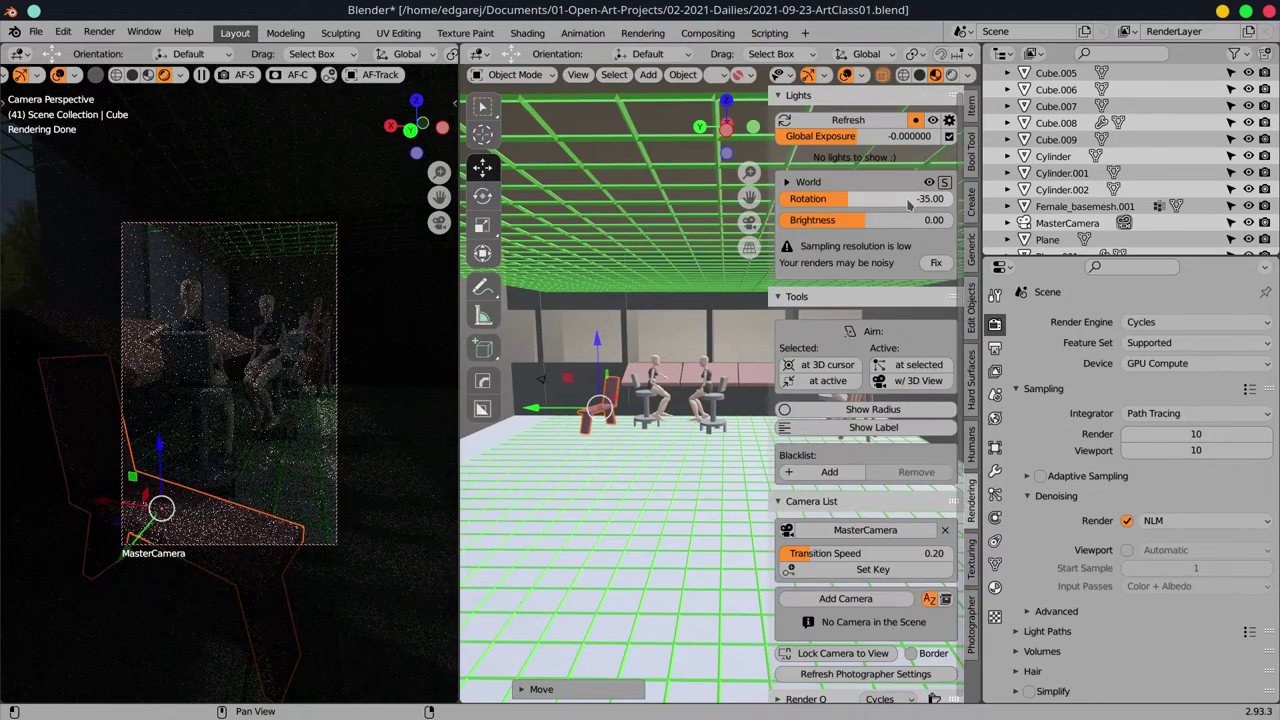
{"action": "left_click", "coordinate": [99, 31]}
{"action": "left_click", "coordinate": [110, 50]}
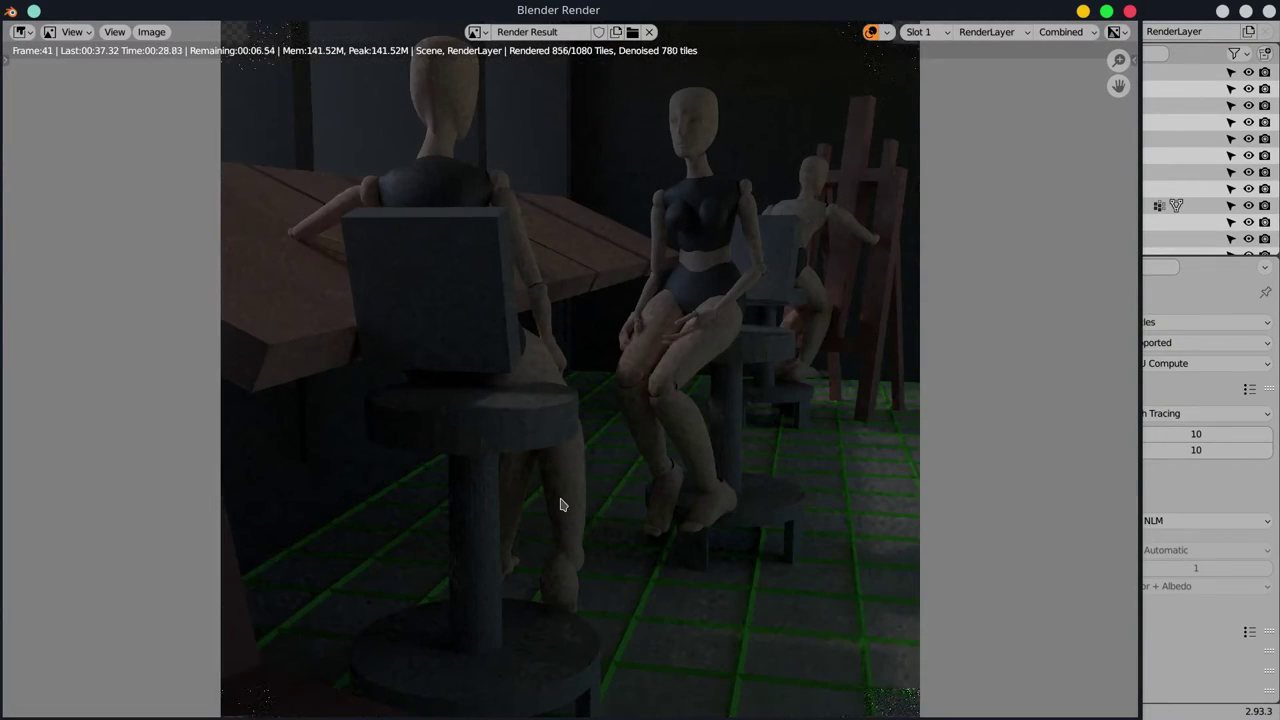
{"action": "key", "text": "Escape"}
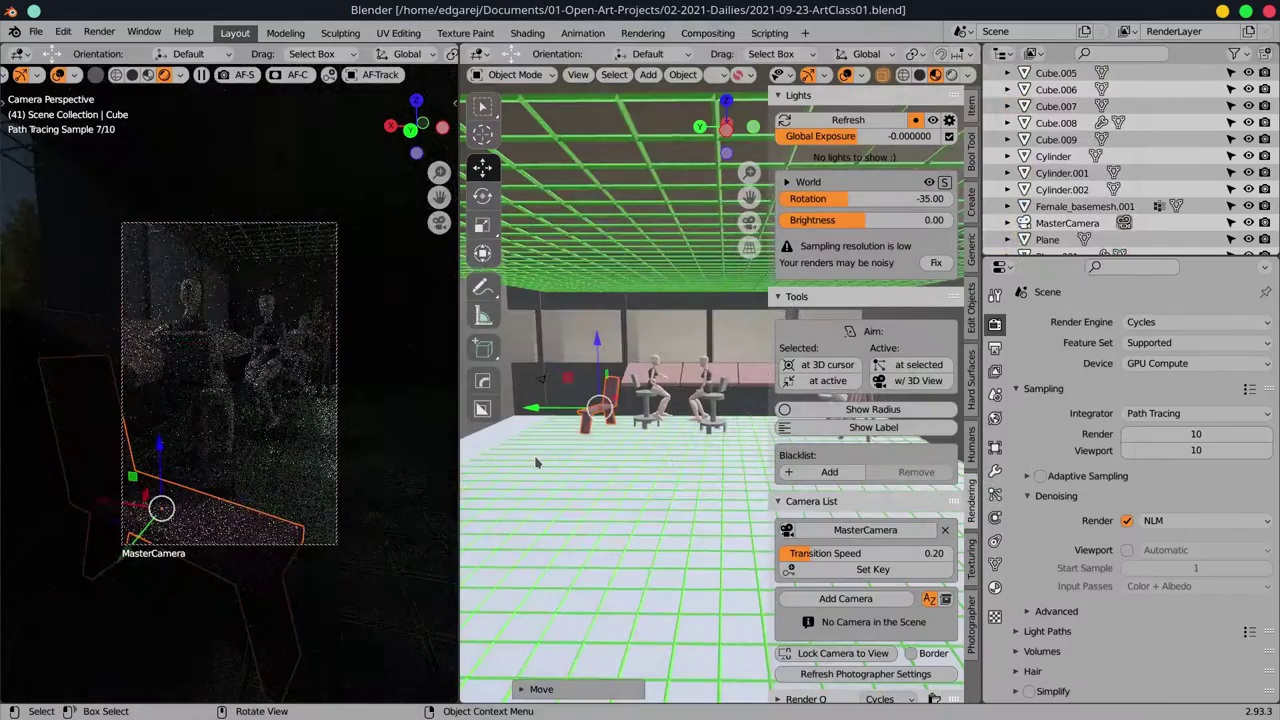
{"action": "key", "text": "Return"}
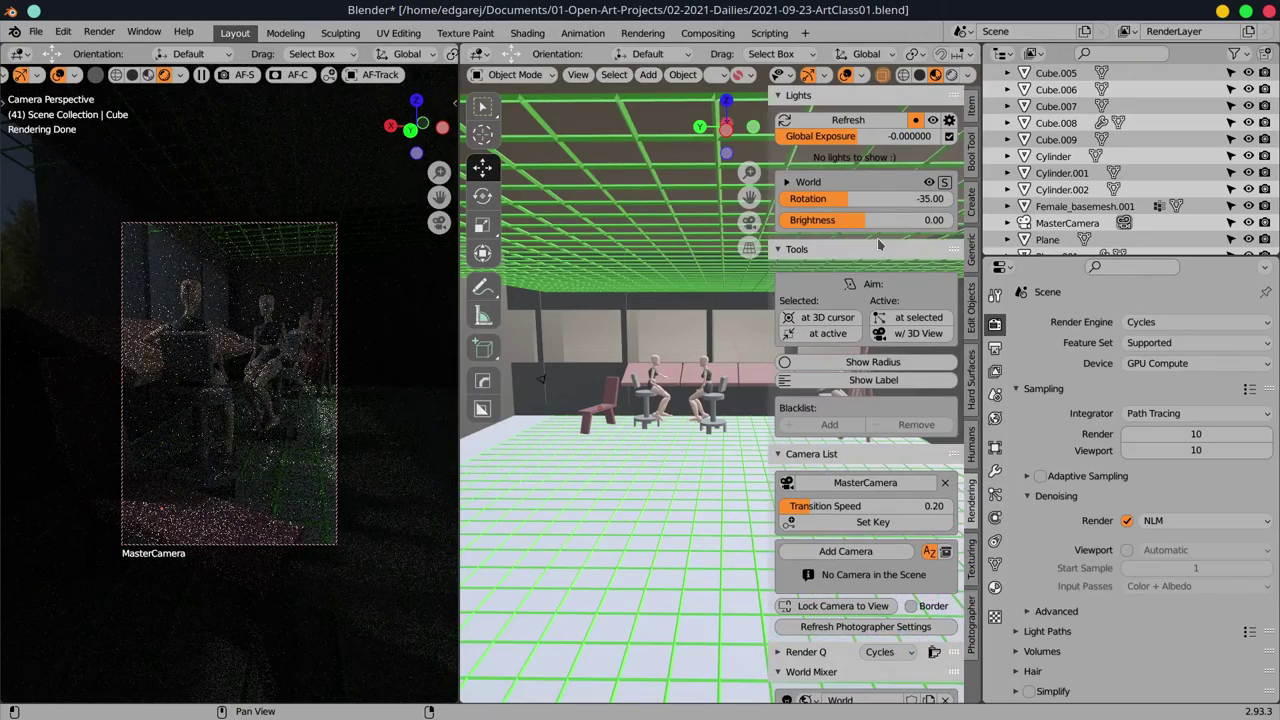
{"action": "type", "text": "1"}
- Lower the world brightness from 1.00 to 0.40 and render the camera view
{"action": "key", "text": "Return"}
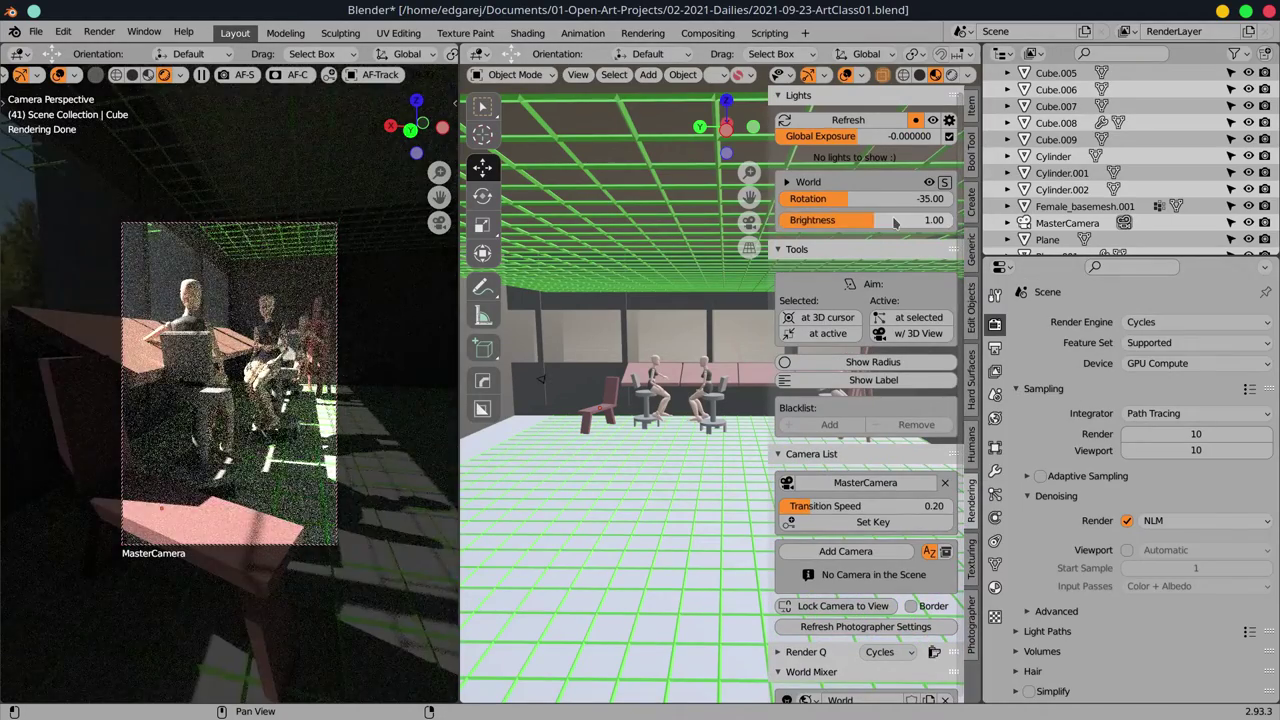
{"action": "left_click_drag", "start_coordinate": [893, 219], "coordinate": [897, 222]}
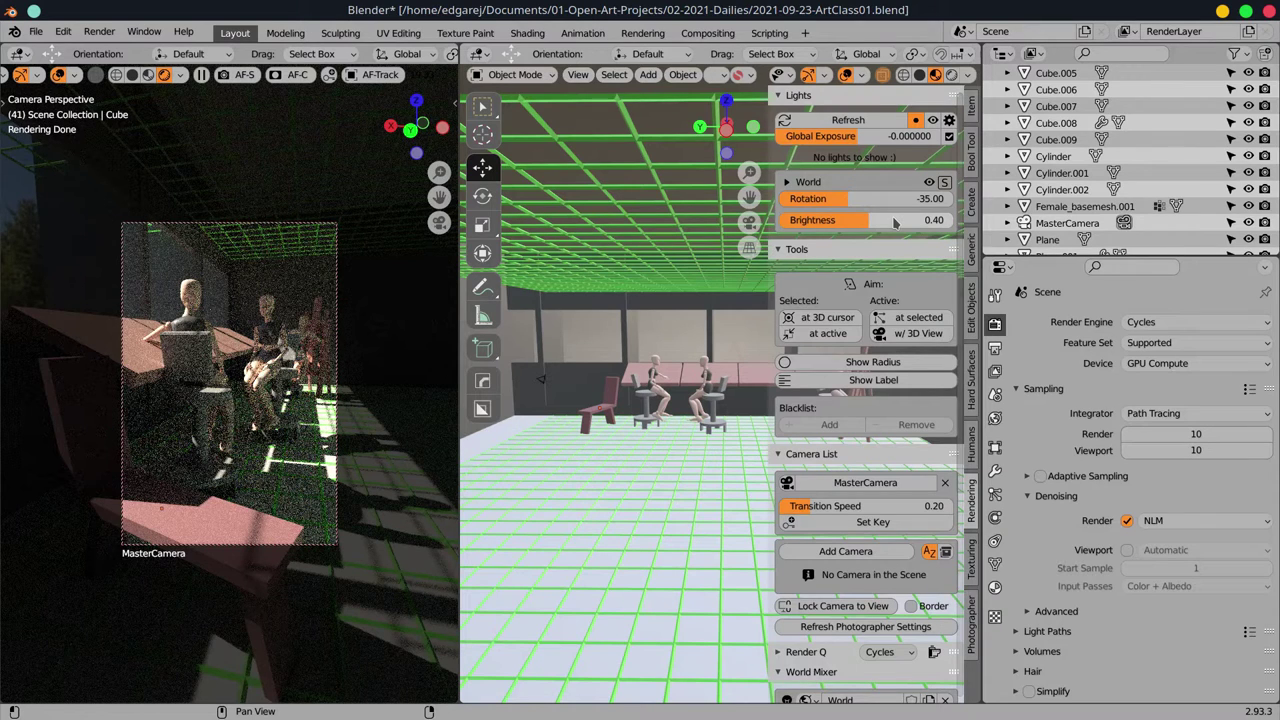
{"action": "key", "text": "F12"}
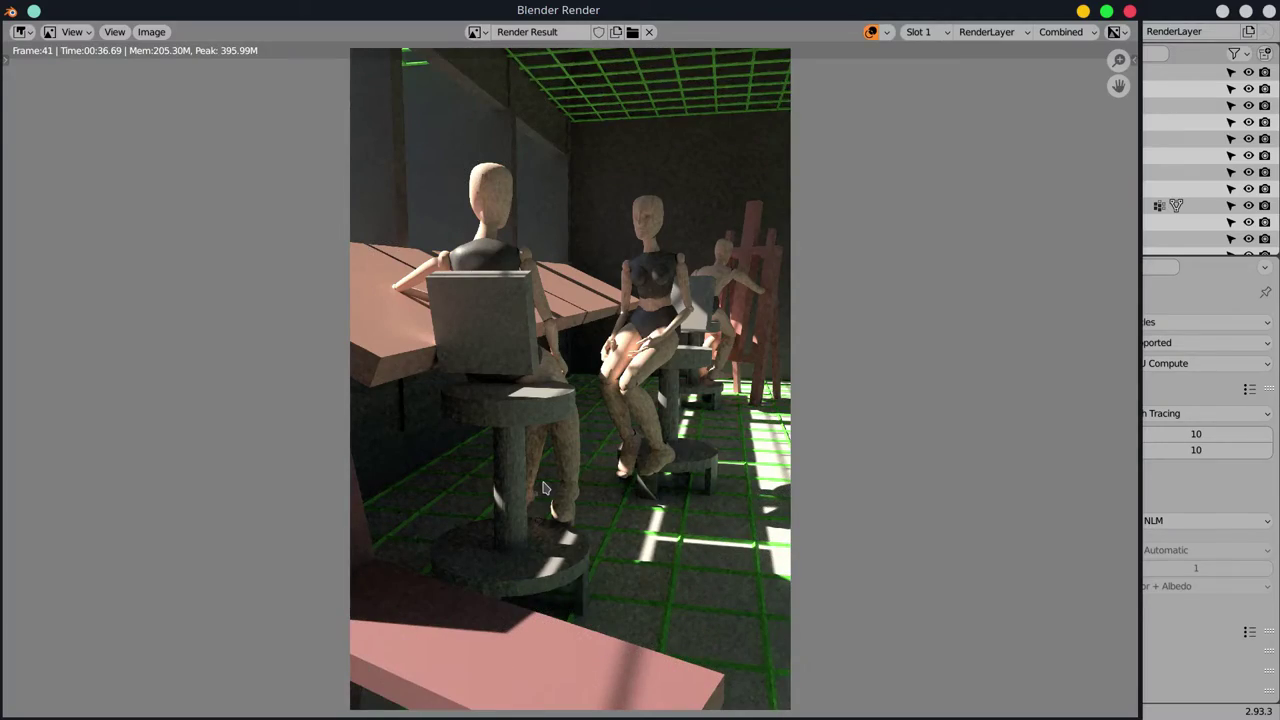
{"action": "key", "text": "Escape"}
- Shift the window-frame bars Cube.008 along Z and set their array X offset to -7
{"action": "key", "text": "g"}
{"action": "key", "text": "z"}
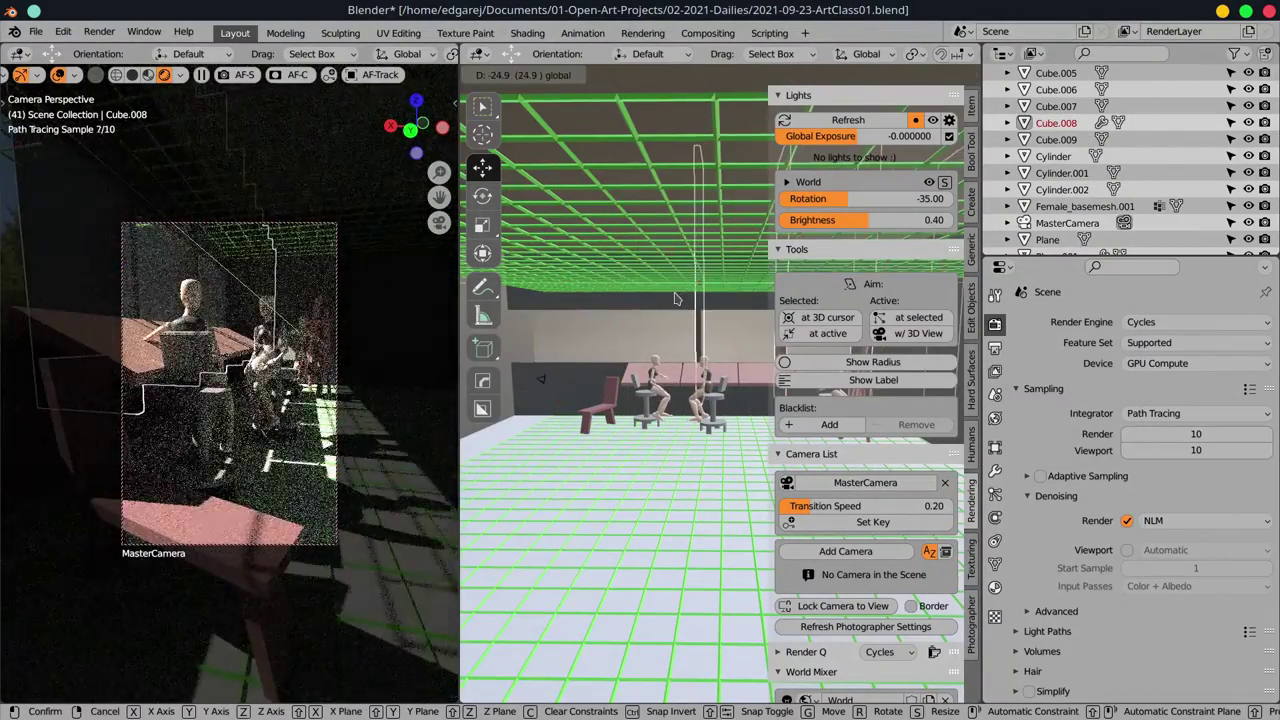
{"action": "left_click", "coordinate": [676, 298]}
{"action": "left_click", "coordinate": [995, 470]}
{"action": "left_click_drag", "start_coordinate": [1183, 445], "coordinate": [1170, 445]}
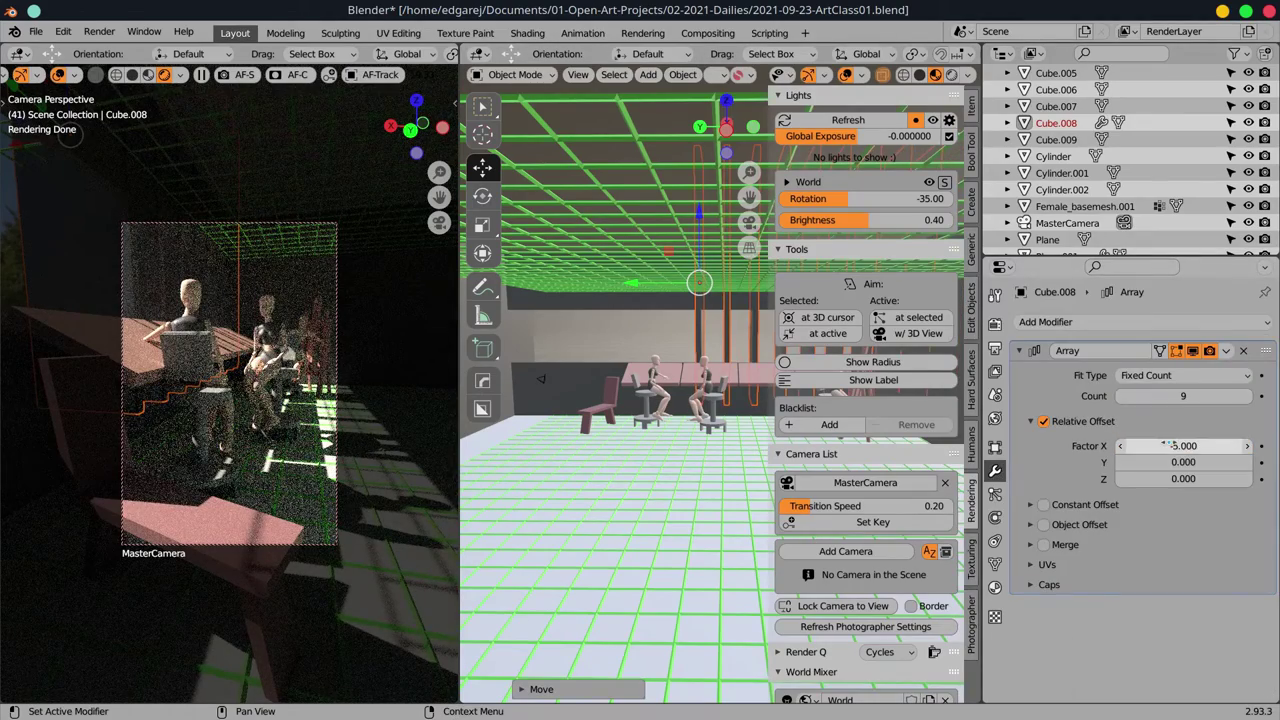
{"action": "key", "text": "Return"}
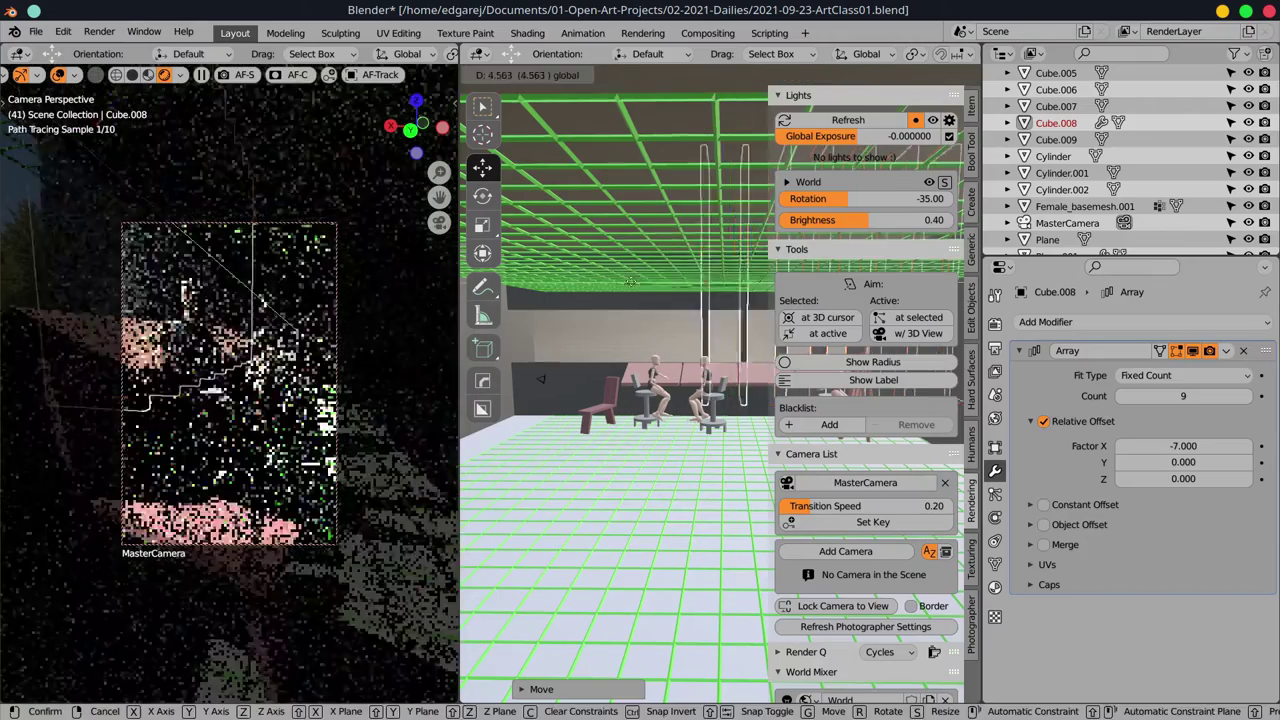
- Render the camera view with the new window-bar spacing
{"action": "key", "text": "F12"}
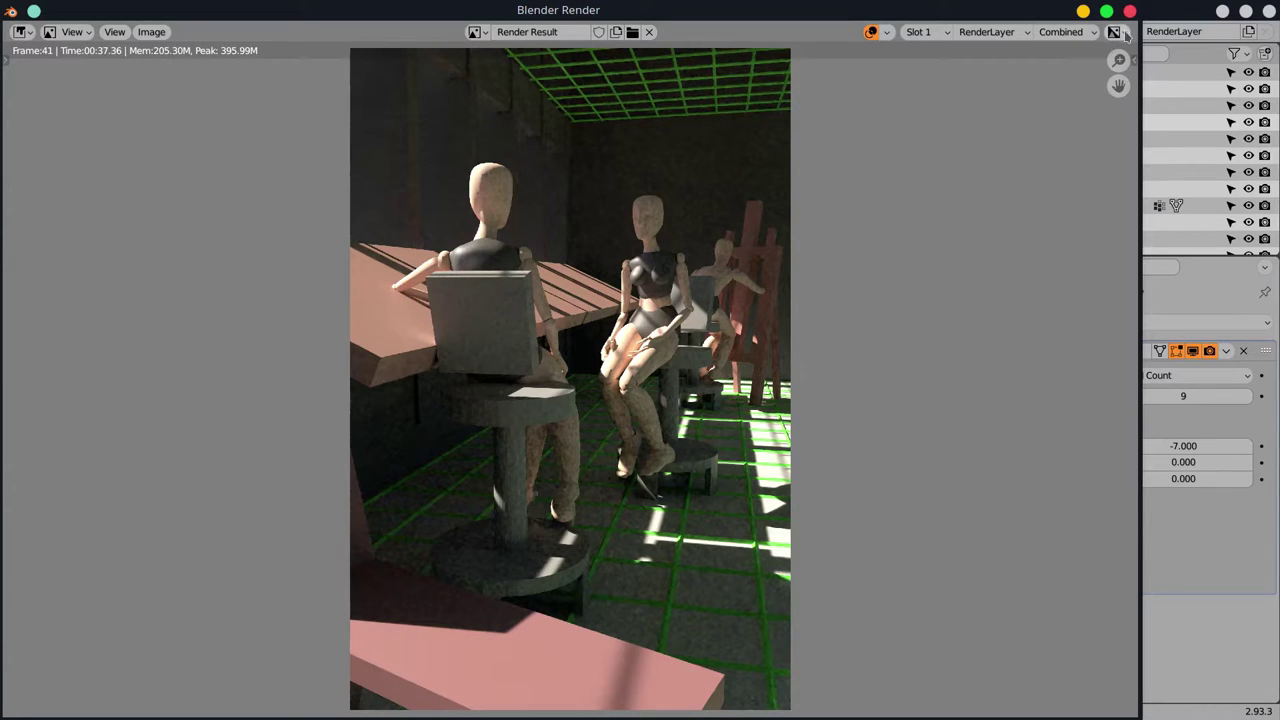
{"action": "key", "text": "Escape"}
{"action": "scroll", "coordinate": [350, 450], "scroll_direction": "down", "scroll_amount": 5}
{"action": "scroll", "coordinate": [300, 580], "scroll_direction": "down", "scroll_amount": 3}
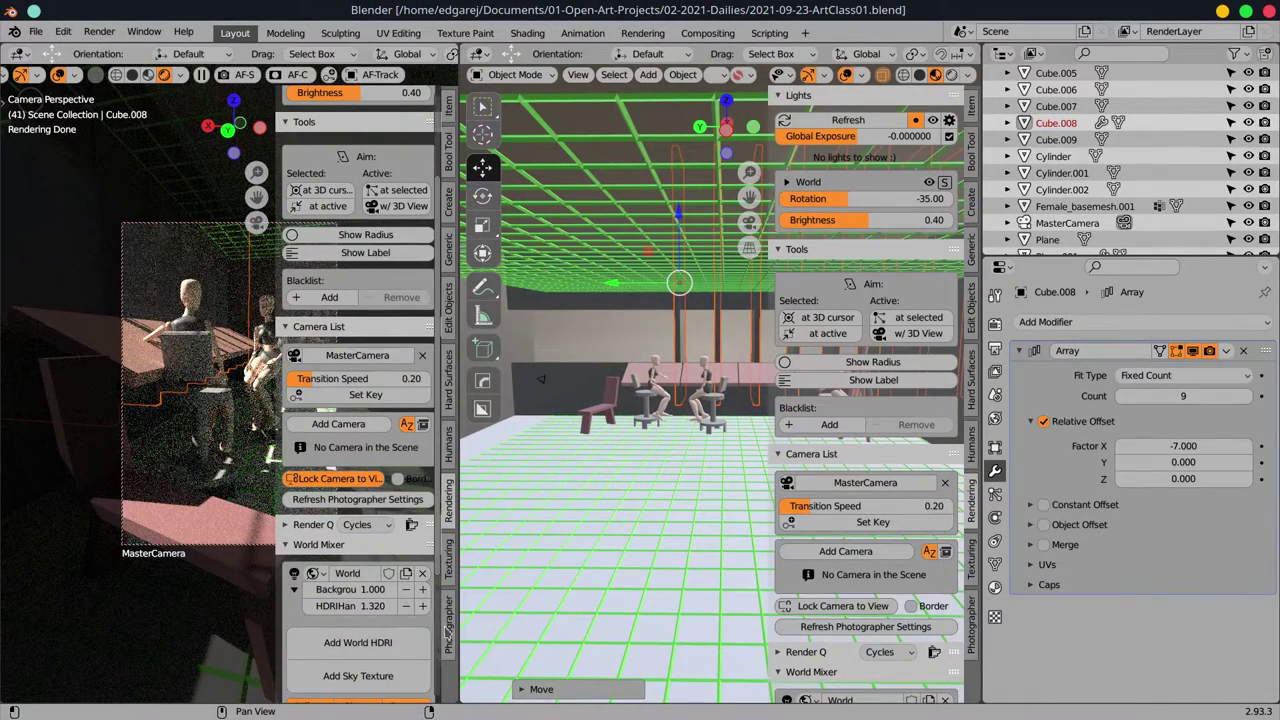
- Select MasterCamera and expand its safe areas and viewport display settings
{"action": "left_click", "coordinate": [357, 355]}
{"action": "left_click", "coordinate": [995, 517]}
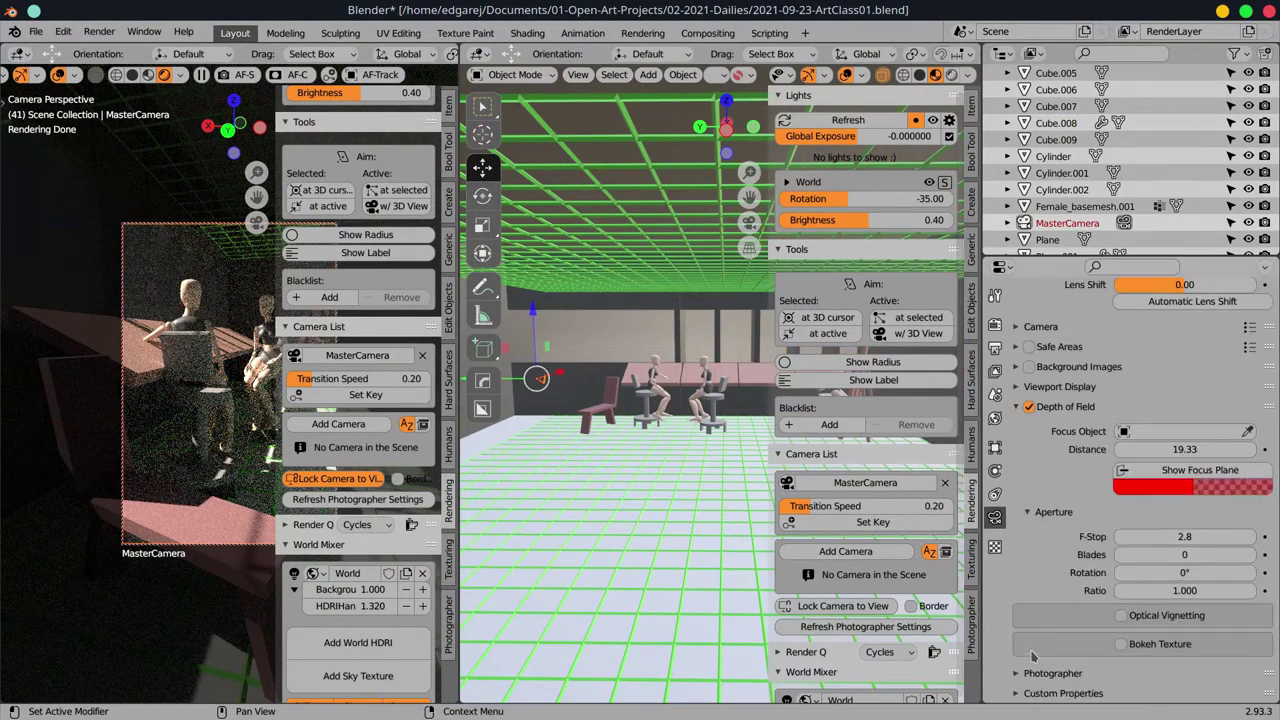
{"action": "scroll", "coordinate": [1025, 500], "scroll_direction": "up", "scroll_amount": 2}
{"action": "left_click", "coordinate": [1017, 400]}
{"action": "left_click", "coordinate": [1030, 541]}
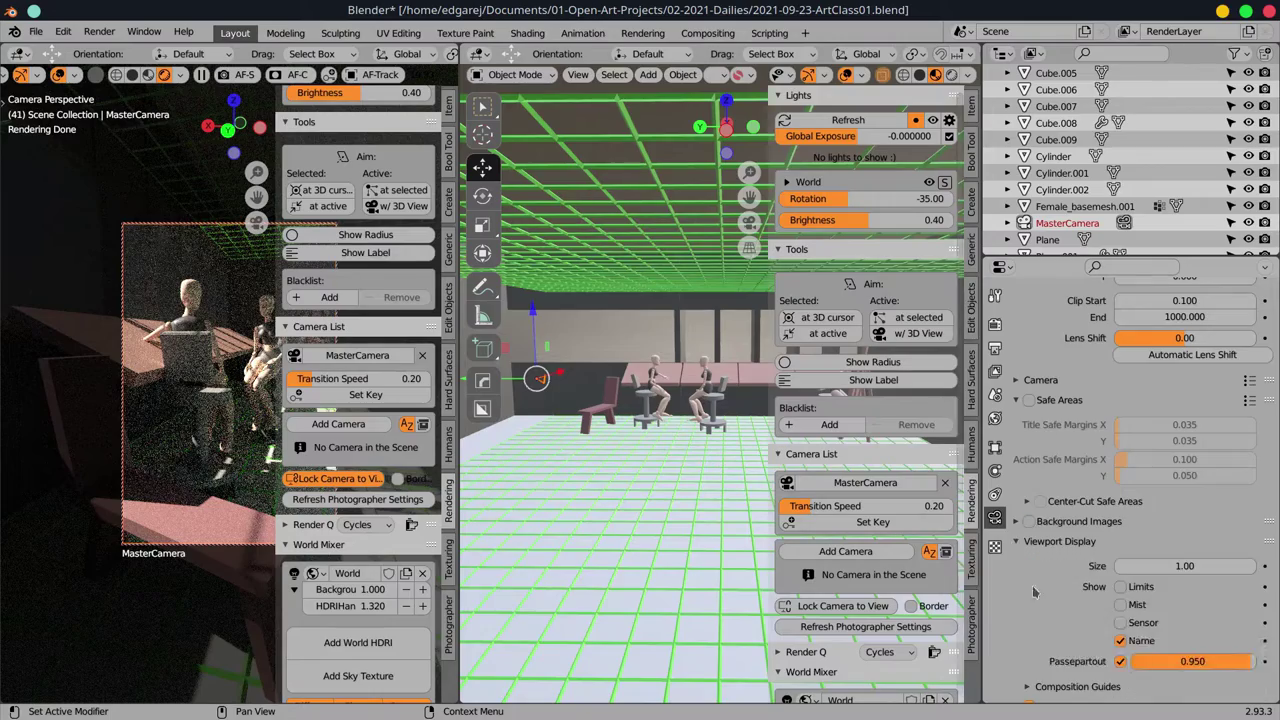
{"action": "scroll", "coordinate": [1027, 640], "scroll_direction": "down", "scroll_amount": 3}
- Select the chair Cylinder.002 beside the middle mannequin and render the camera view
{"action": "left_click", "coordinate": [710, 420]}
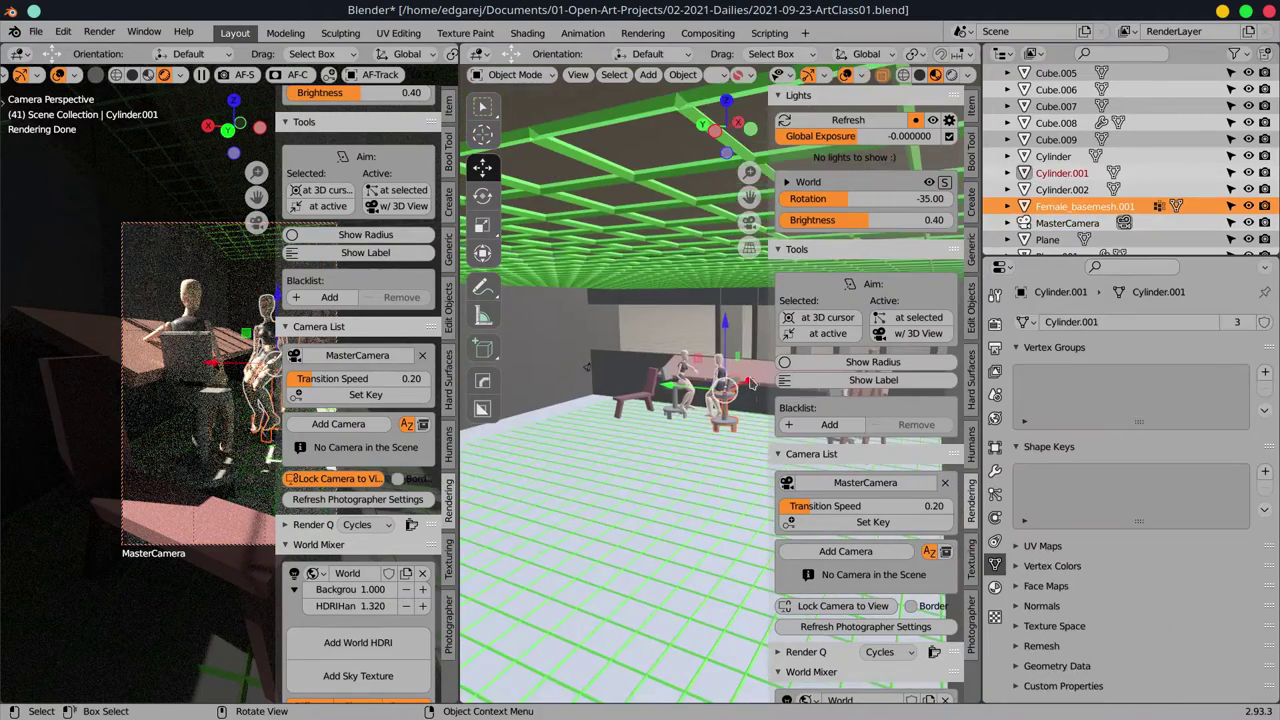
{"action": "left_click", "coordinate": [705, 374]}
{"action": "left_click", "coordinate": [636, 340]}
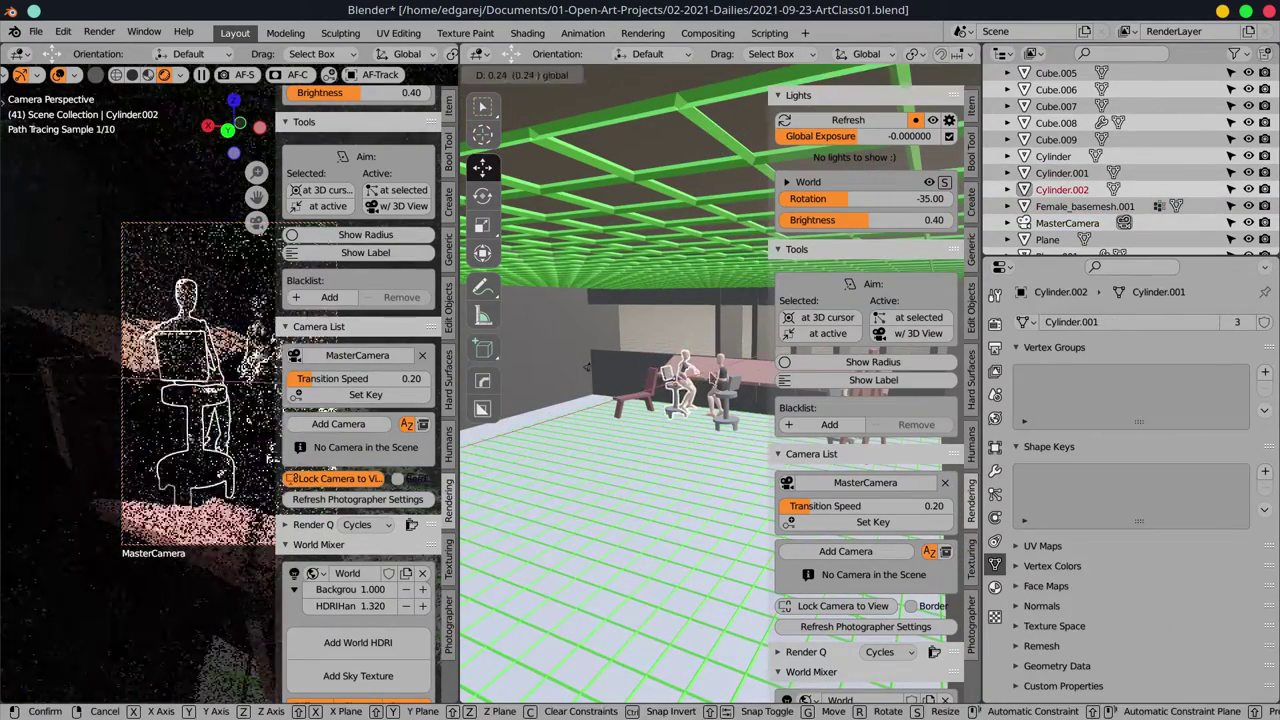
{"action": "key", "text": "F12"}
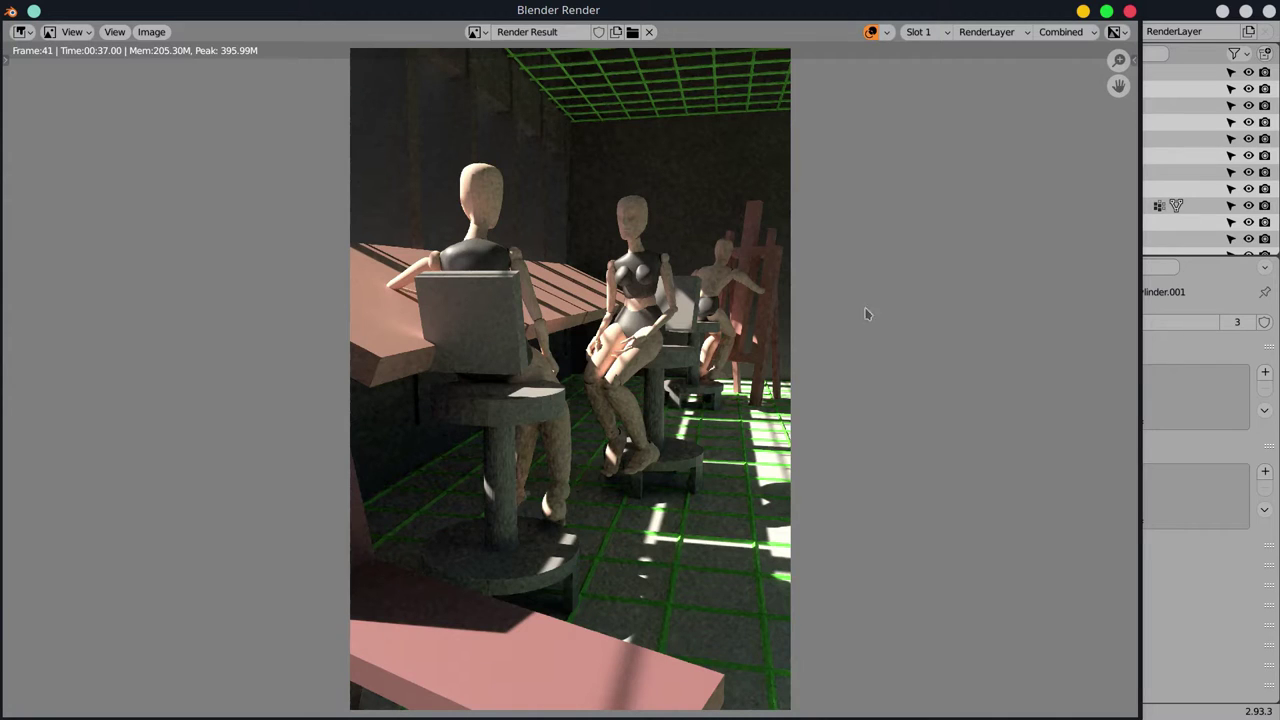
- Re-render the camera view, fitting the whole render in the window
{"action": "left_click", "coordinate": [1130, 12]}
{"action": "left_click", "coordinate": [110, 33]}
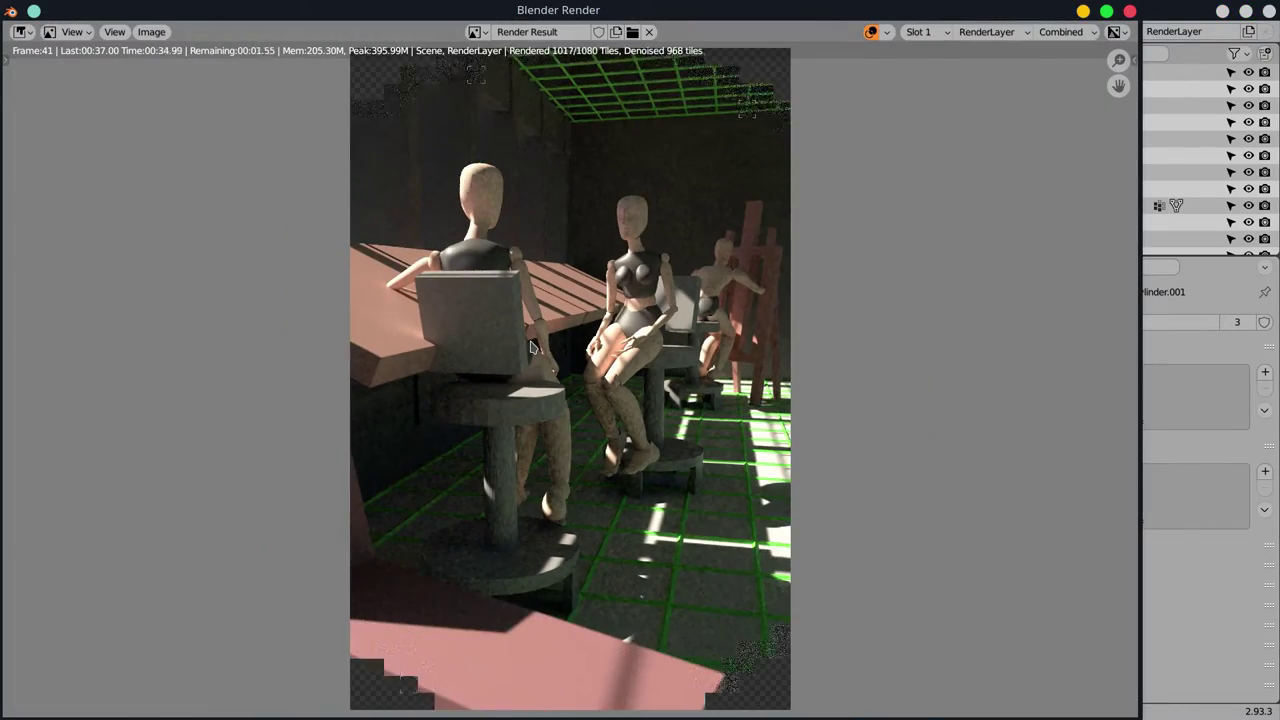
{"action": "left_click", "coordinate": [1130, 12]}
{"action": "left_click", "coordinate": [110, 33]}
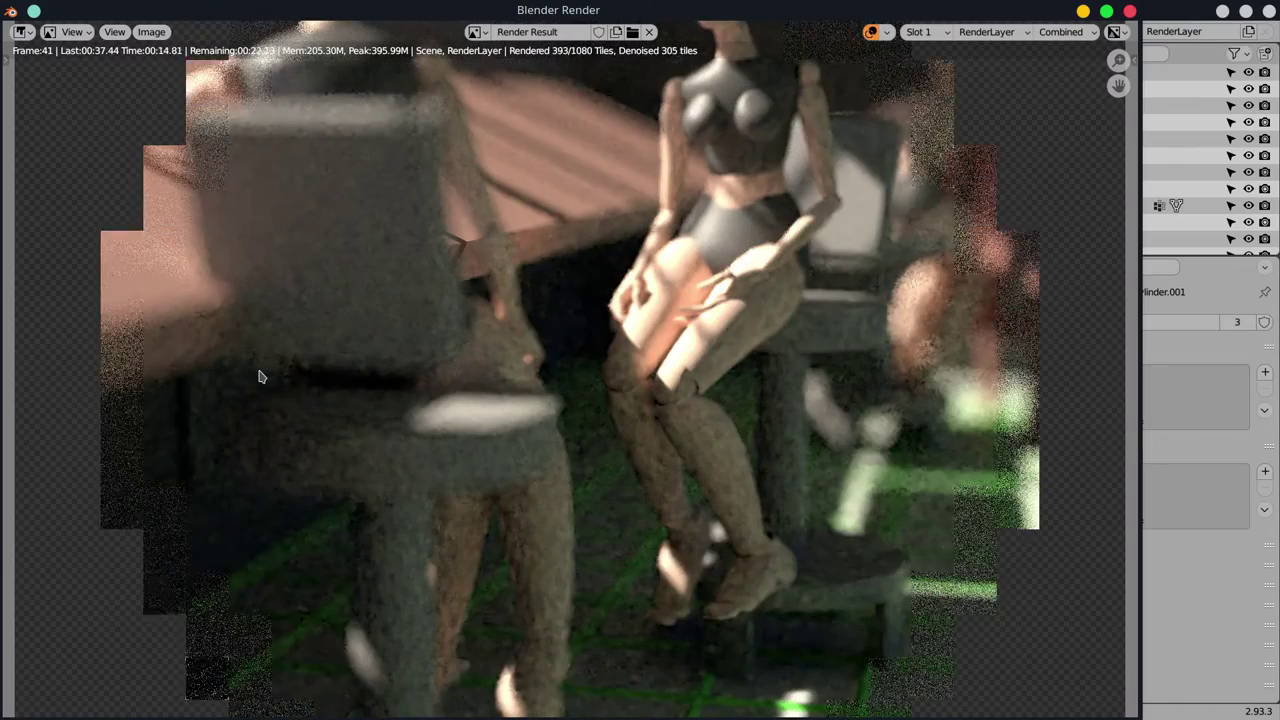
{"action": "key", "text": "Home"}
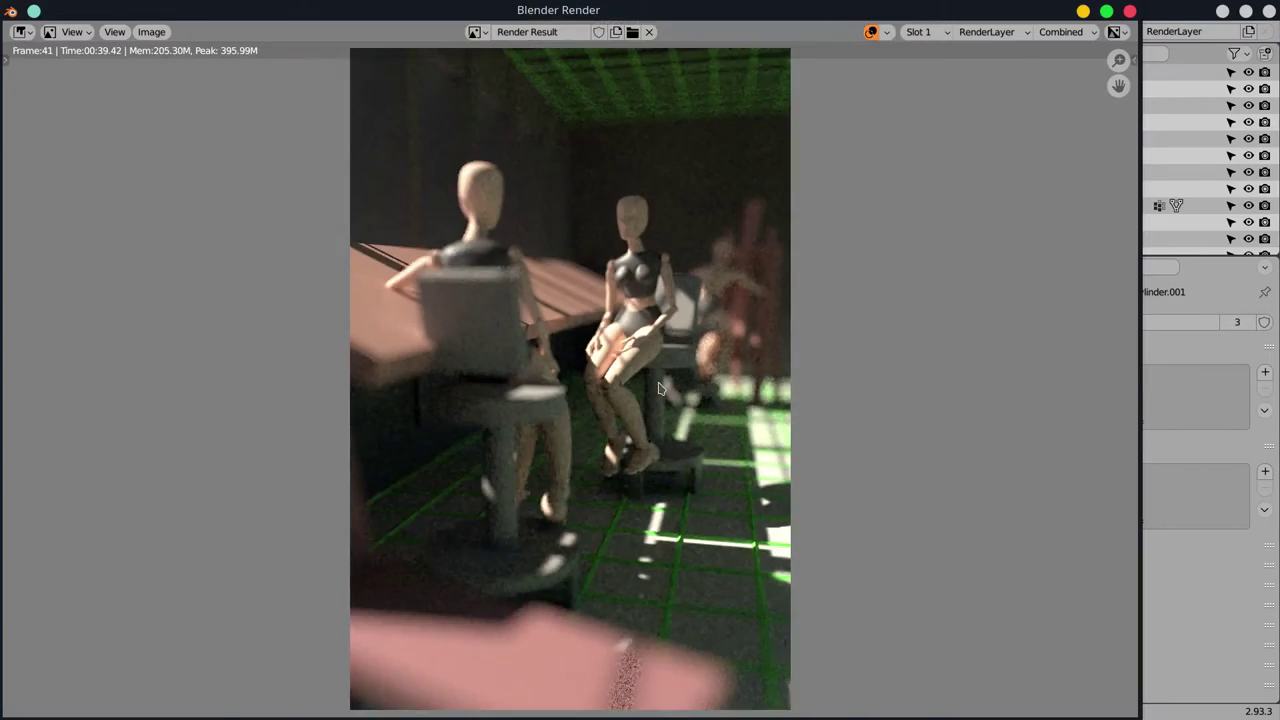
{"action": "left_click", "coordinate": [1131, 10]}
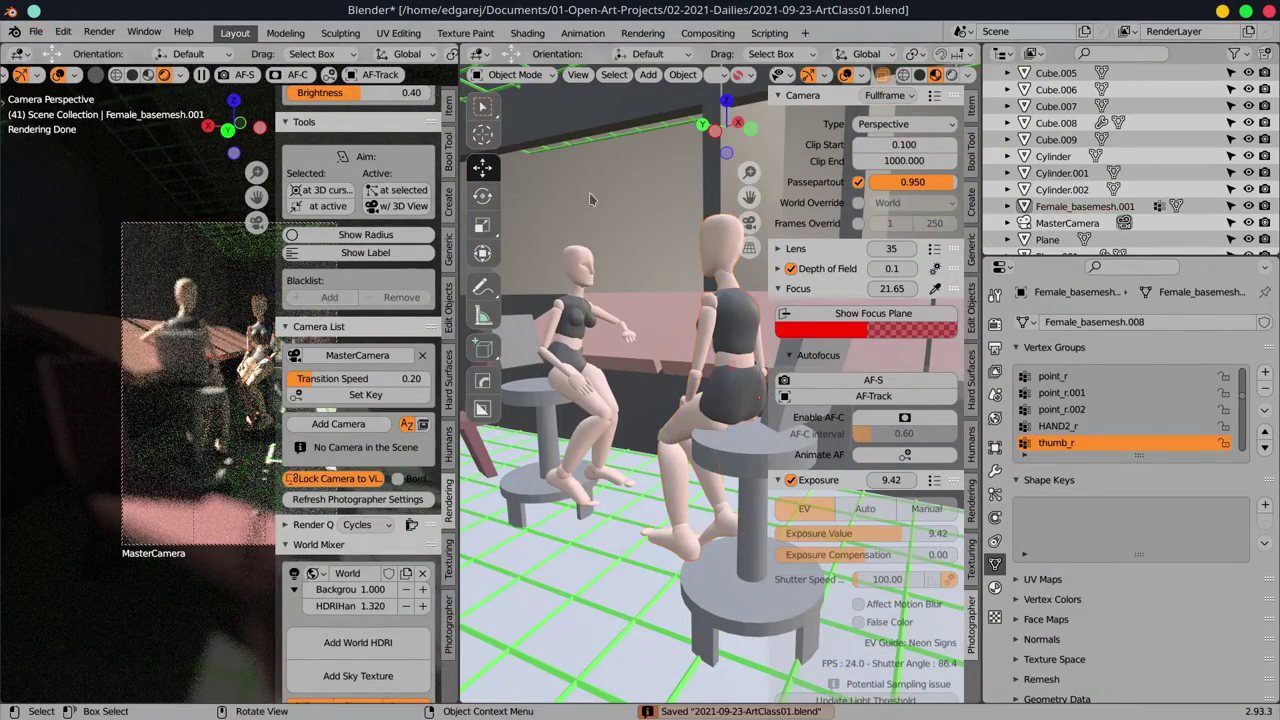
{"action": "key", "text": "F12"}
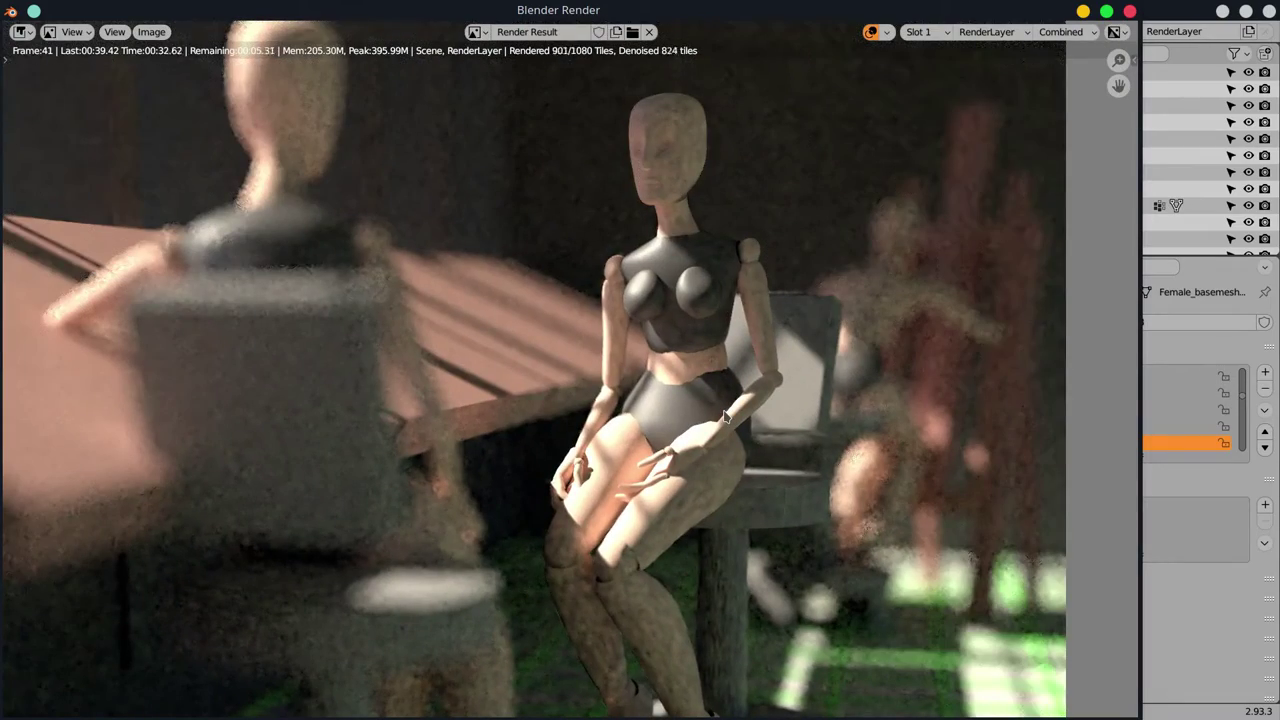
{"action": "scroll", "coordinate": [727, 418], "scroll_direction": "down", "scroll_amount": 4}
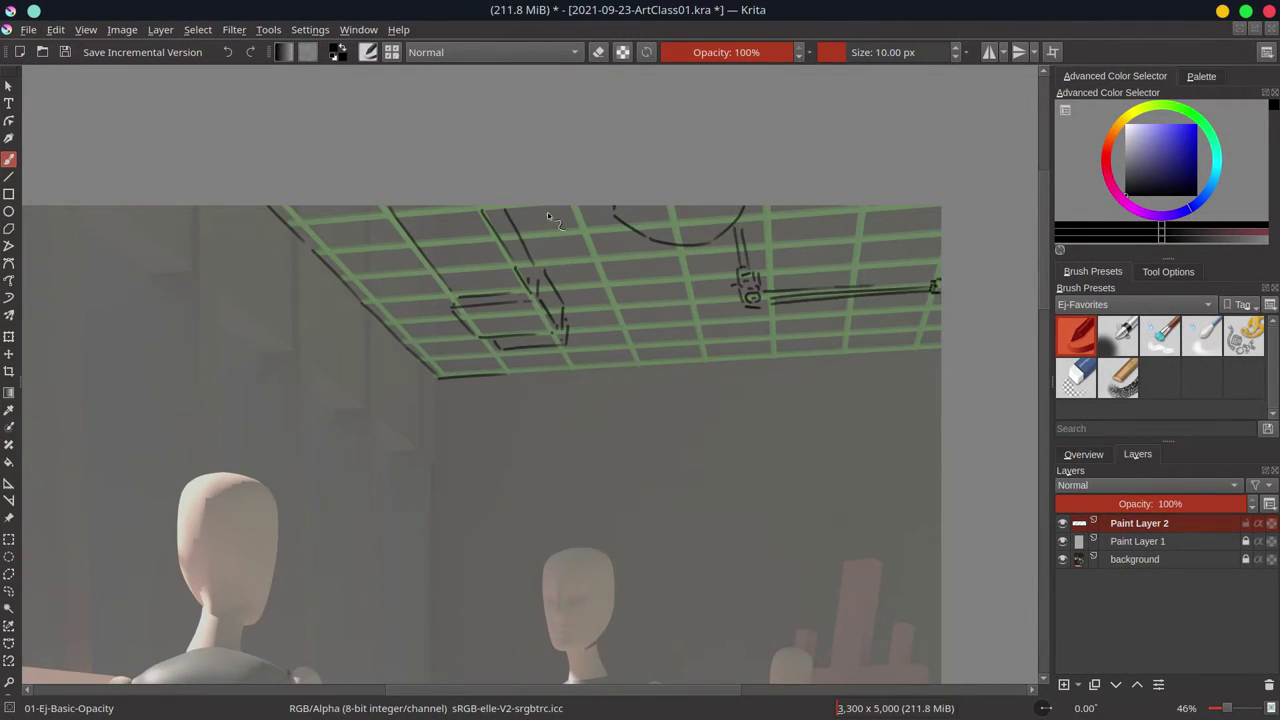
- Trace the back wall's corner lines below the ceiling grid and save
{"action": "left_click_drag", "start_coordinate": [396, 365], "coordinate": [571, 349]}
{"action": "left_click_drag", "start_coordinate": [535, 278], "coordinate": [536, 335]}
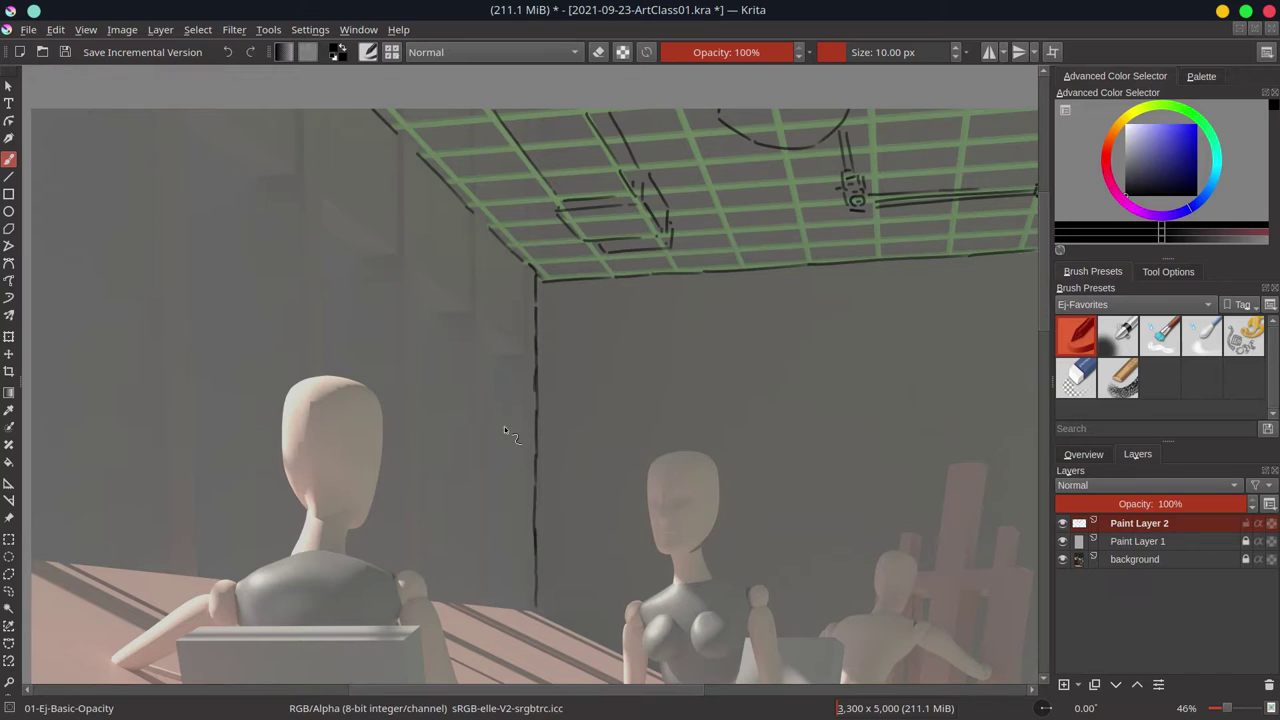
{"action": "key", "text": "super"}
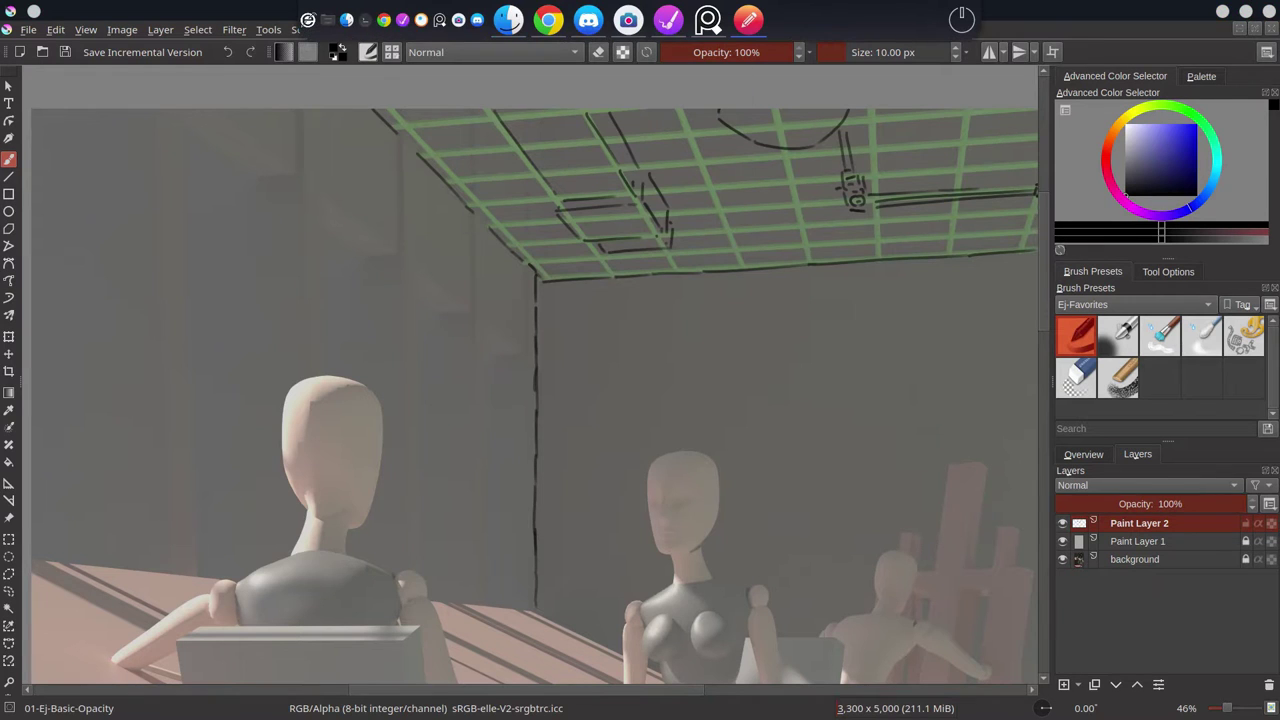
{"action": "key", "text": "ctrl+s"}
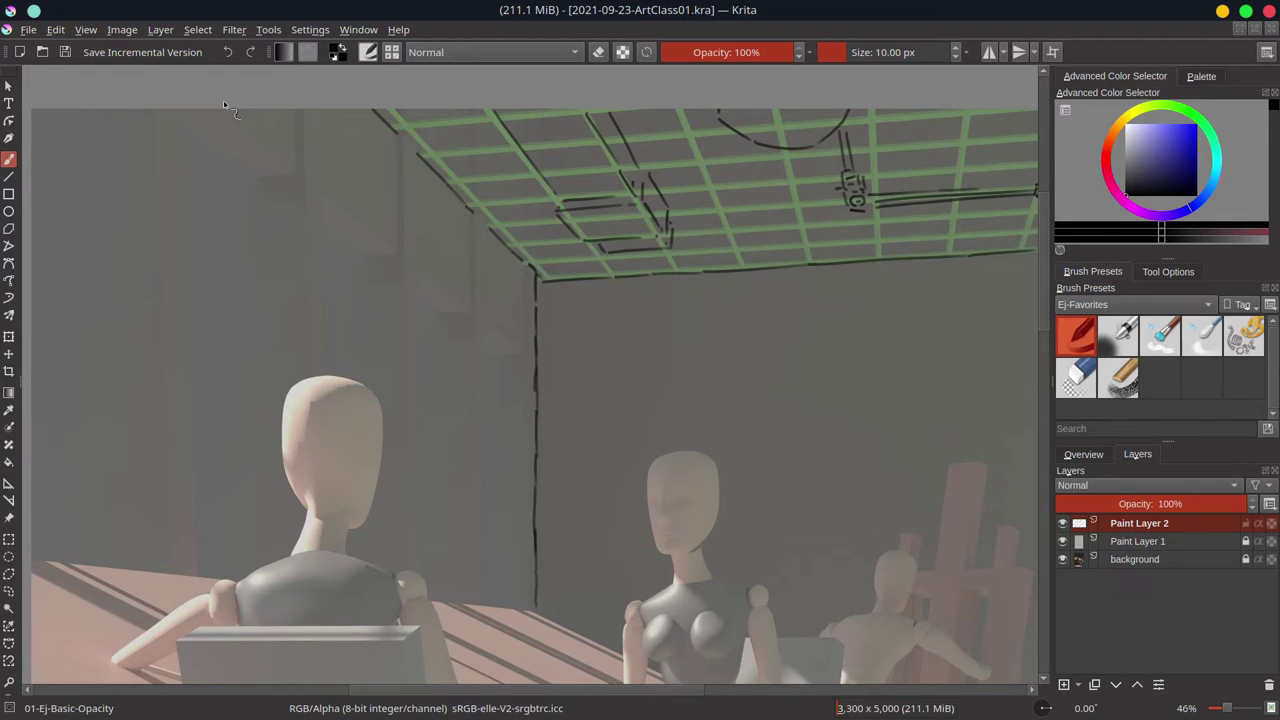
- Redraw the wall corner, sketch the cabinet's top edge and vertical strokes, and save
{"action": "left_click_drag", "start_coordinate": [529, 266], "coordinate": [528, 343]}
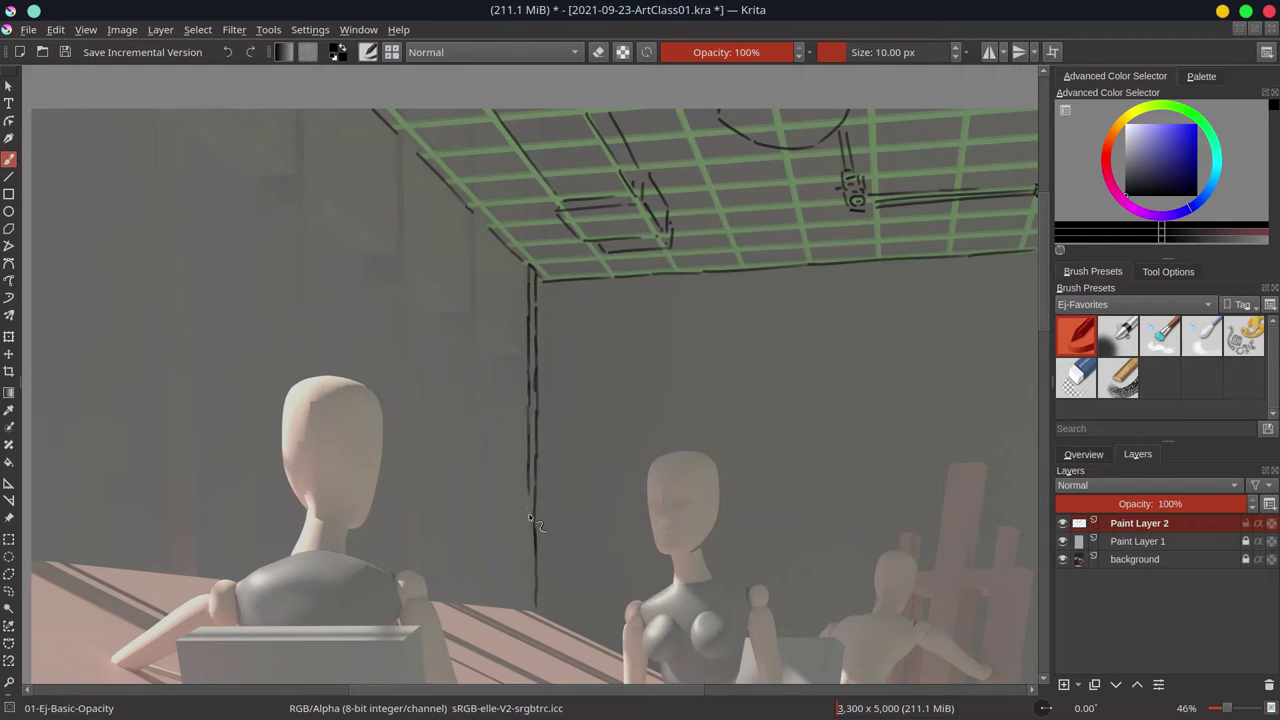
{"action": "key", "text": "ctrl+z"}
{"action": "left_click_drag", "start_coordinate": [770, 316], "coordinate": [476, 332]}
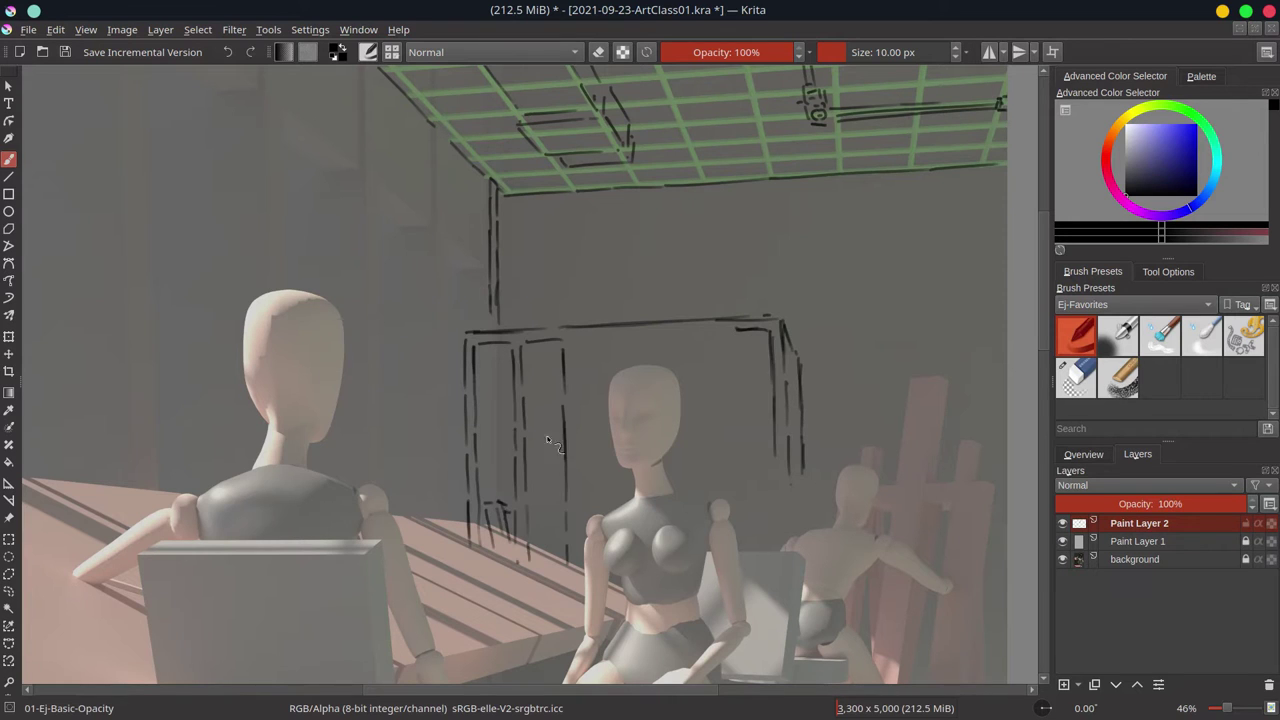
{"action": "left_click_drag", "start_coordinate": [547, 438], "coordinate": [535, 508]}
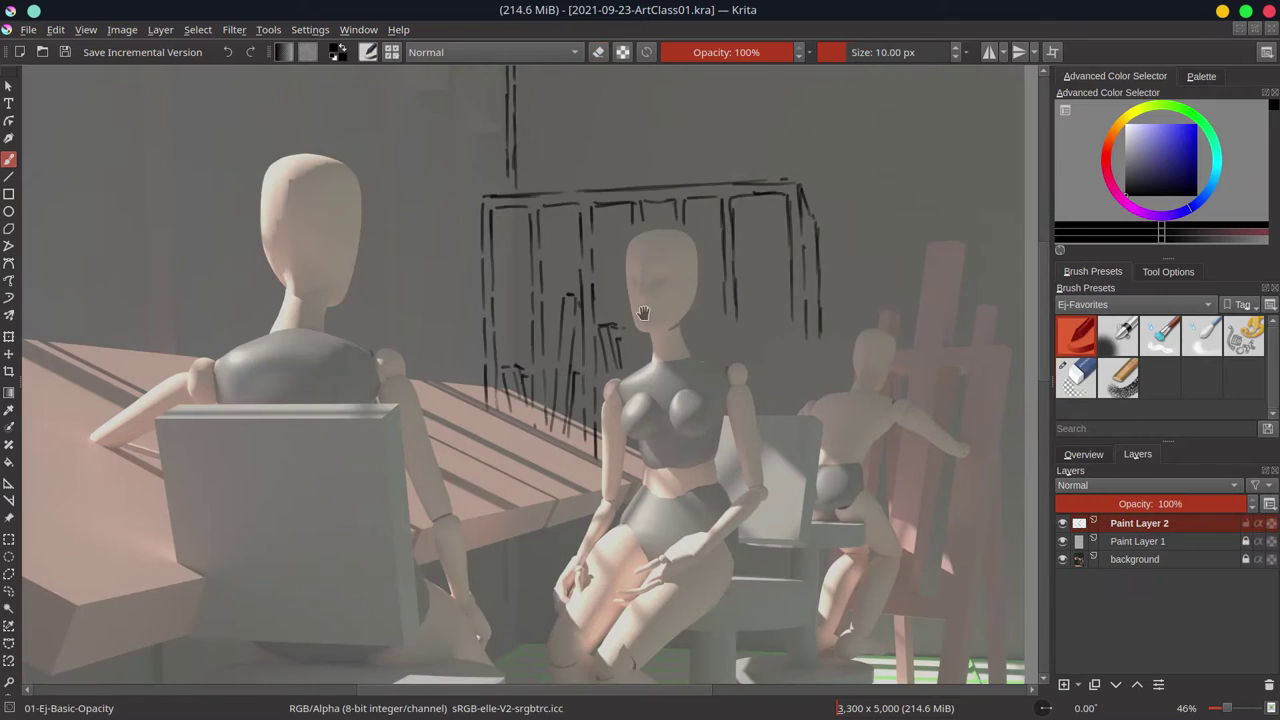
{"action": "key", "text": "ctrl+s"}
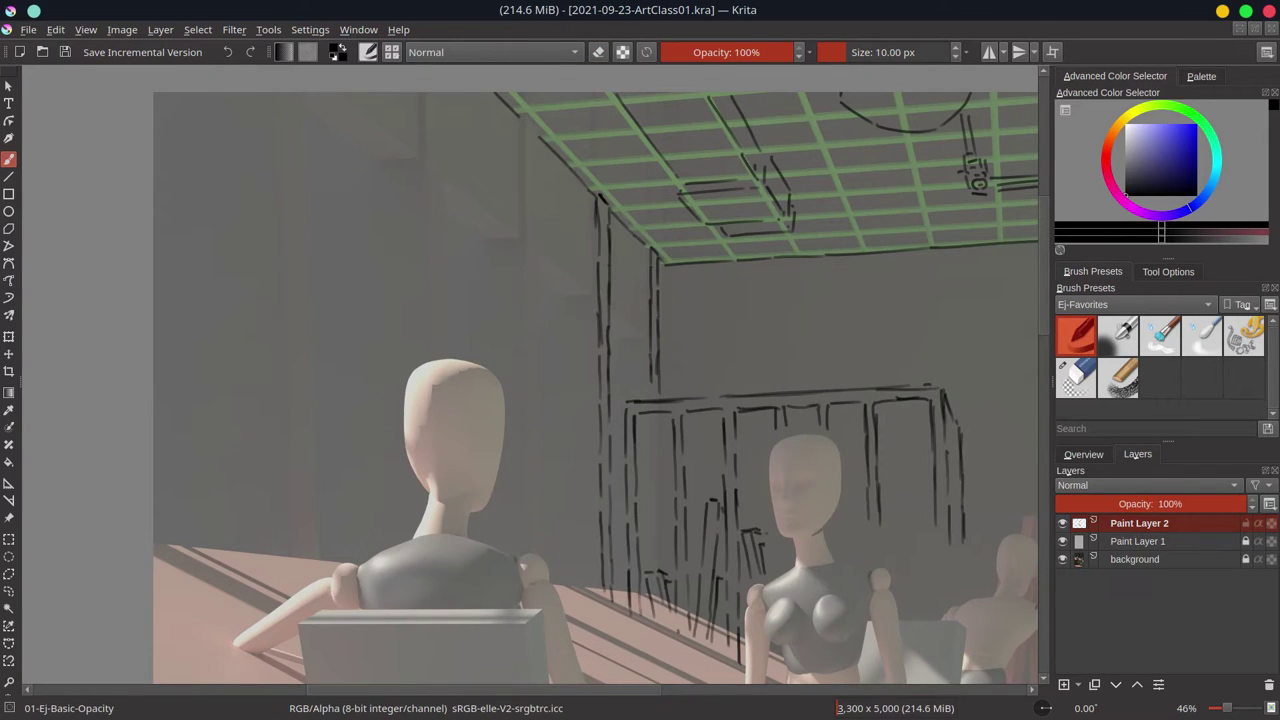
- Trace the left wall's vertical lines and the ceiling edge
{"action": "left_click_drag", "start_coordinate": [548, 258], "coordinate": [574, 288]}
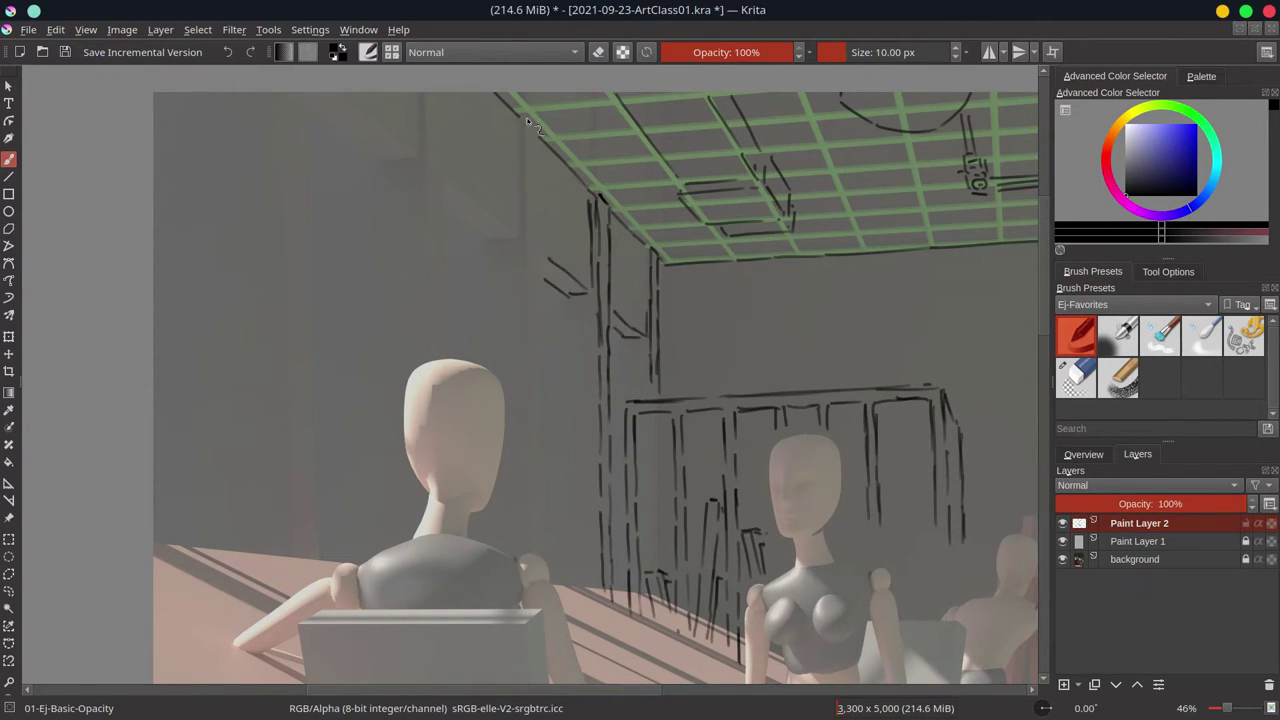
{"action": "left_click_drag", "start_coordinate": [528, 120], "coordinate": [532, 525]}
{"action": "left_click_drag", "start_coordinate": [450, 182], "coordinate": [518, 238]}
{"action": "mouse_move", "coordinate": [440, 96]}
{"action": "left_mouse_down"}
{"action": "mouse_move", "coordinate": [446, 322]}
{"action": "mouse_move", "coordinate": [430, 330]}
{"action": "left_mouse_up"}
{"action": "left_click_drag", "start_coordinate": [307, 105], "coordinate": [418, 158]}
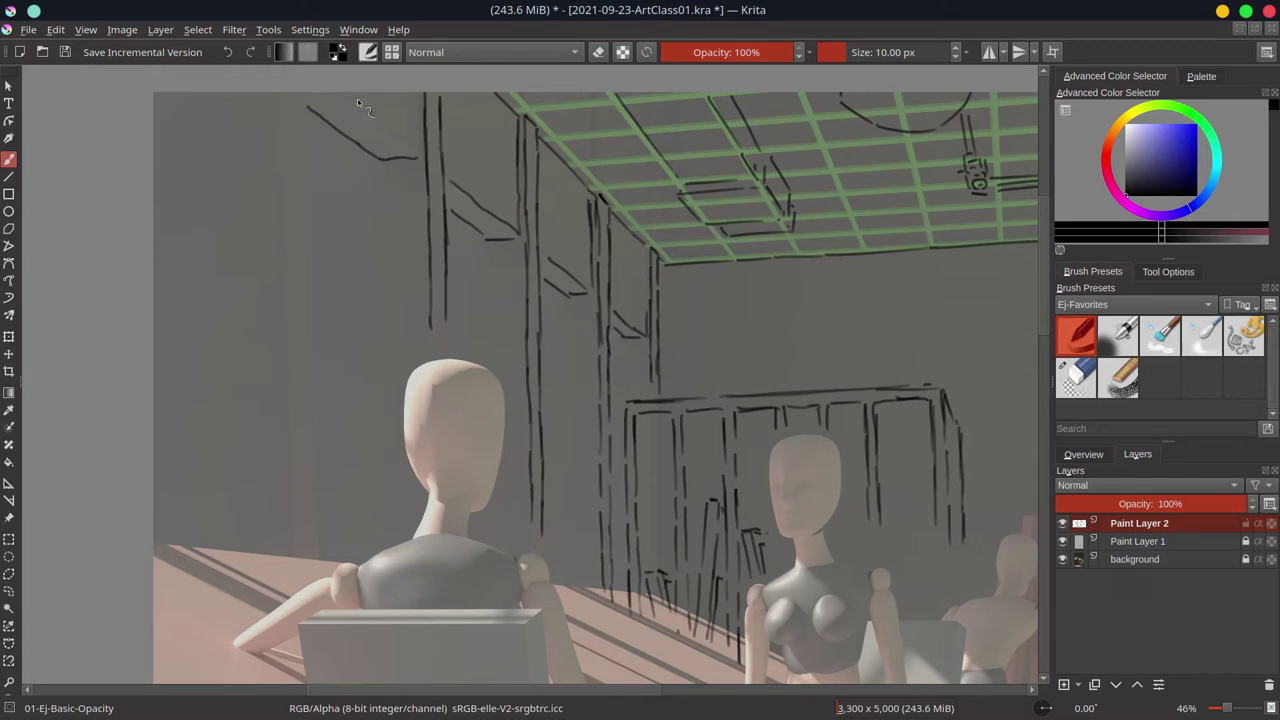
{"action": "left_click_drag", "start_coordinate": [313, 234], "coordinate": [316, 384]}
{"action": "left_click_drag", "start_coordinate": [281, 118], "coordinate": [284, 284]}
{"action": "left_click_drag", "start_coordinate": [316, 370], "coordinate": [318, 468]}
{"action": "left_click_drag", "start_coordinate": [290, 364], "coordinate": [292, 468]}
{"action": "left_click_drag", "start_coordinate": [1003, 578], "coordinate": [710, 303]}
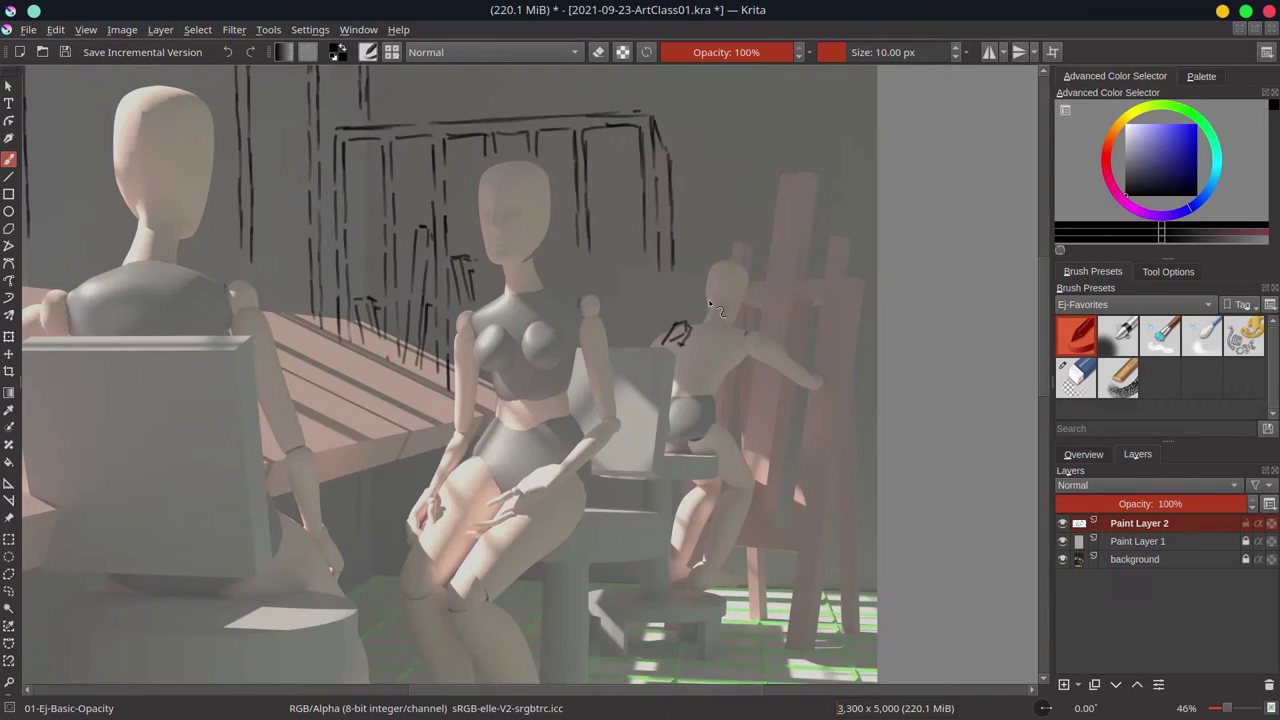
- Sketch the easel figure's head, torso and hand, erasing and redrawing the hand
{"action": "left_click_drag", "start_coordinate": [668, 262], "coordinate": [752, 290]}
{"action": "mouse_move", "coordinate": [700, 320]}
{"action": "left_mouse_down"}
{"action": "mouse_move", "coordinate": [720, 352]}
{"action": "mouse_move", "coordinate": [768, 356]}
{"action": "left_mouse_up"}
{"action": "left_click_drag", "start_coordinate": [674, 380], "coordinate": [708, 368]}
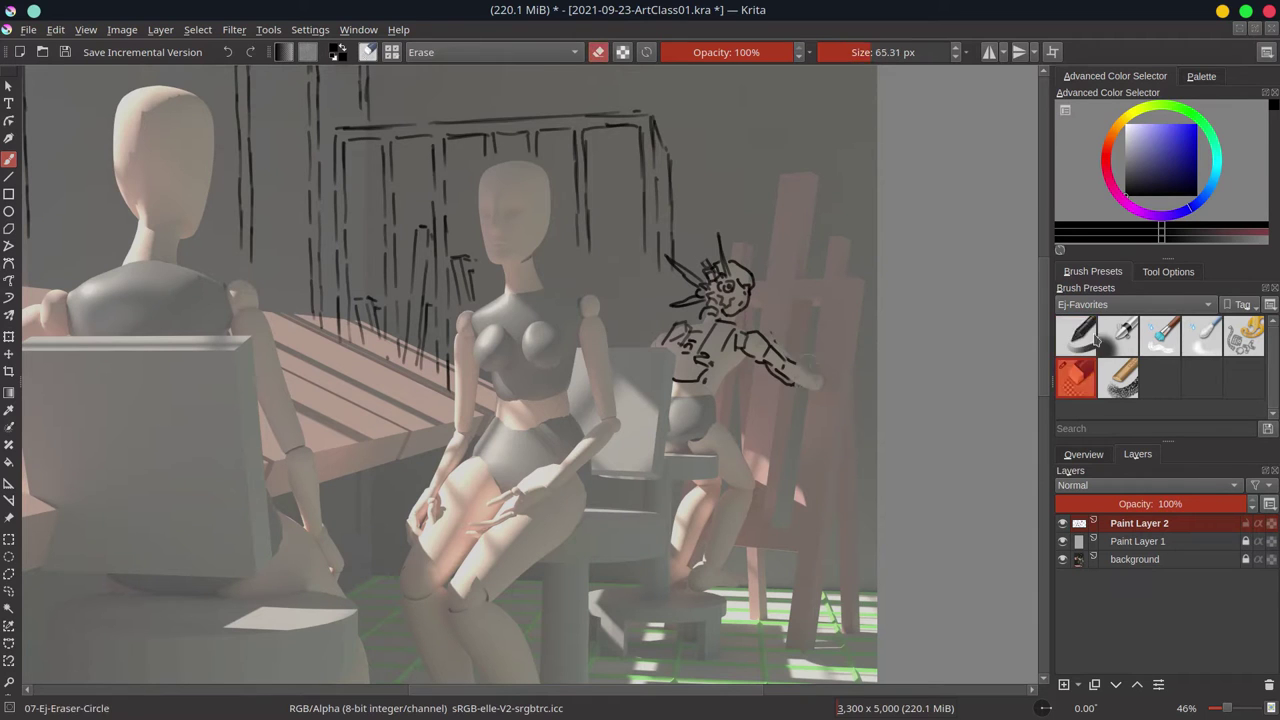
{"action": "left_click_drag", "start_coordinate": [812, 350], "coordinate": [816, 385]}
{"action": "left_click_drag", "start_coordinate": [800, 302], "coordinate": [804, 340]}
{"action": "left_click_drag", "start_coordinate": [702, 376], "coordinate": [714, 400]}
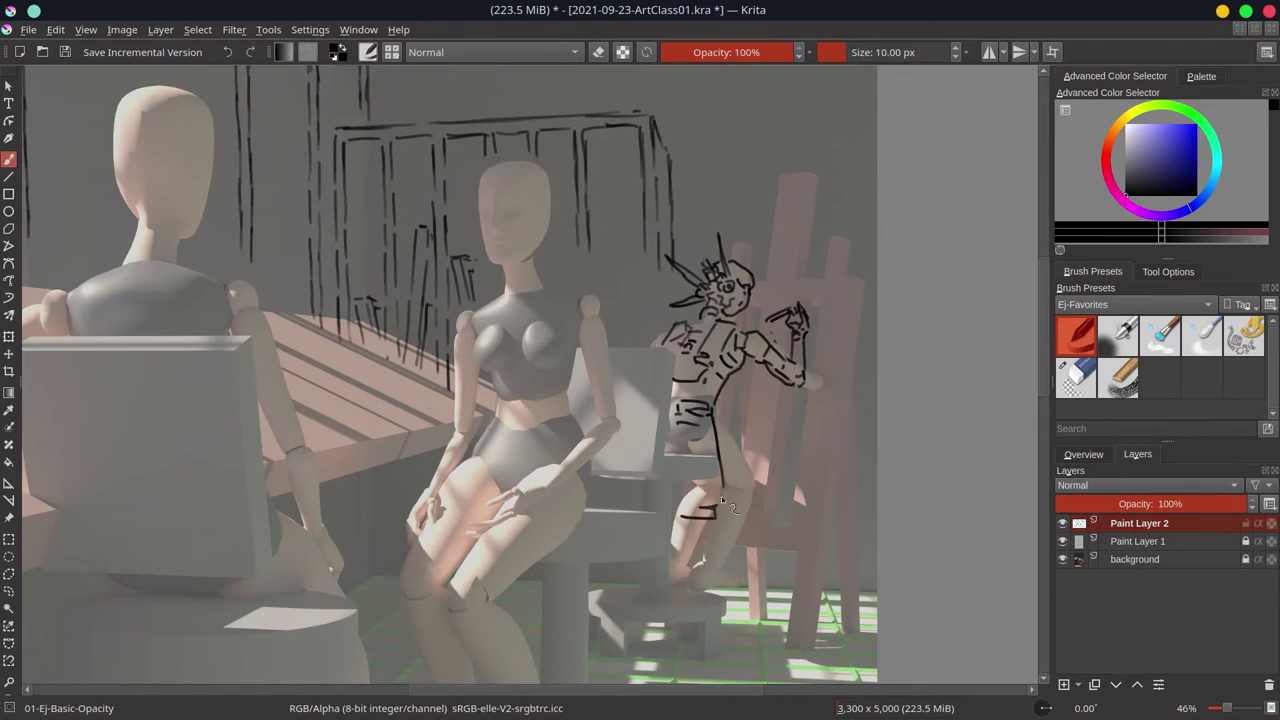
- Draw the easel figure's lower legs and feet
{"action": "left_click_drag", "start_coordinate": [684, 530], "coordinate": [686, 636]}
{"action": "left_click_drag", "start_coordinate": [718, 556], "coordinate": [720, 622]}
{"action": "left_click_drag", "start_coordinate": [714, 614], "coordinate": [740, 646]}
{"action": "left_click_drag", "start_coordinate": [688, 638], "coordinate": [714, 654]}
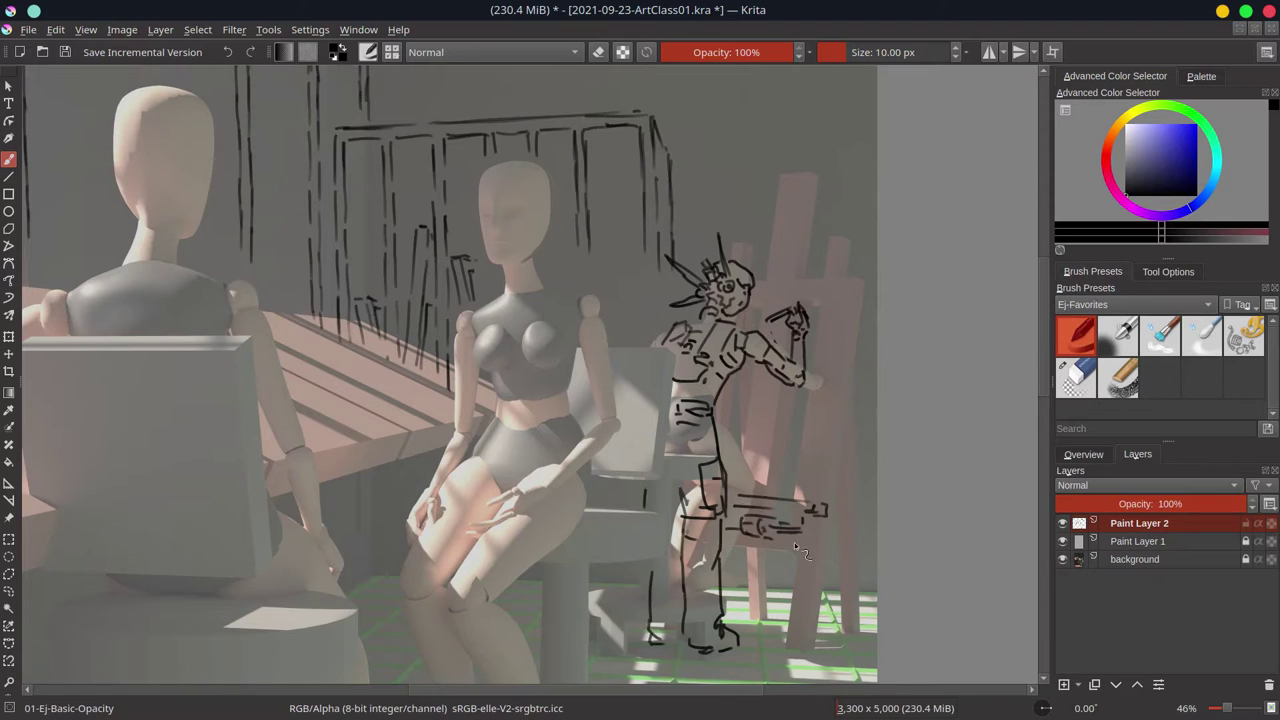
- Sketch the chair legs beneath the figure and extend the easel's top line
{"action": "left_click_drag", "start_coordinate": [796, 545], "coordinate": [790, 648]}
{"action": "left_click_drag", "start_coordinate": [826, 524], "coordinate": [812, 620]}
{"action": "left_click_drag", "start_coordinate": [846, 572], "coordinate": [872, 616]}
{"action": "left_click_drag", "start_coordinate": [830, 612], "coordinate": [800, 652]}
{"action": "left_click_drag", "start_coordinate": [780, 664], "coordinate": [843, 650]}
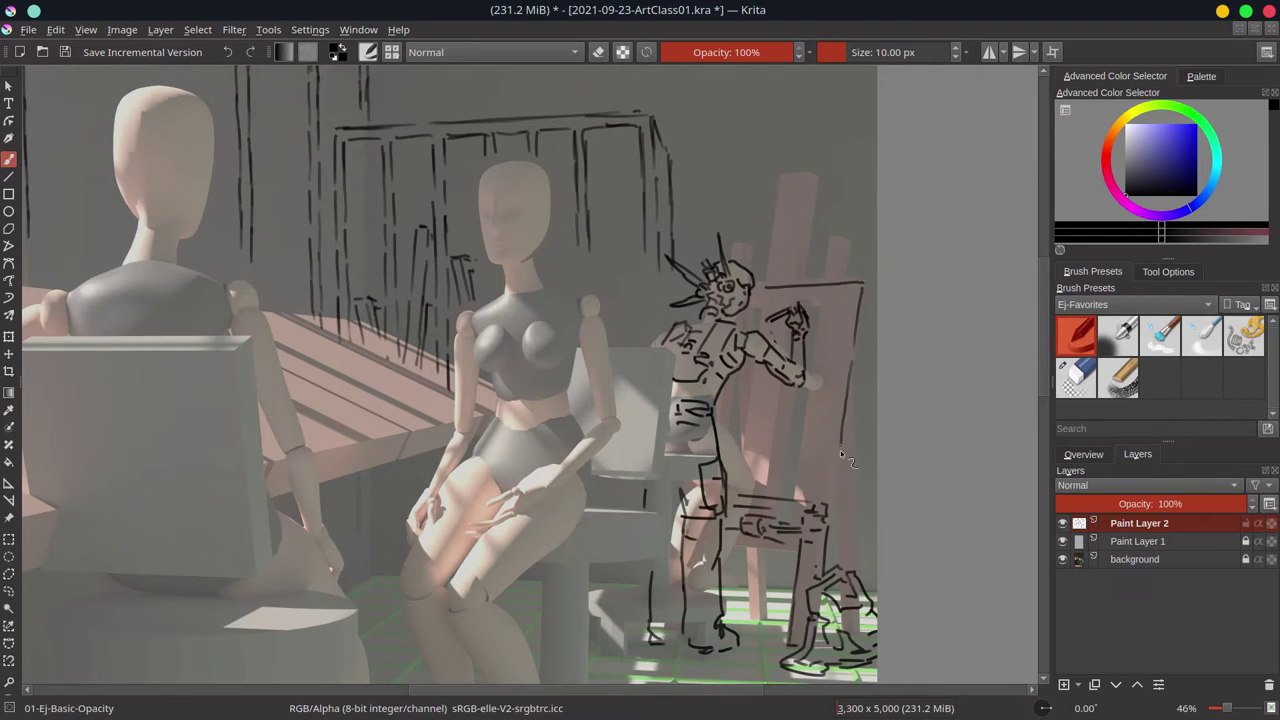
{"action": "key", "text": "ctrl+z"}
{"action": "left_click_drag", "start_coordinate": [765, 288], "coordinate": [877, 281]}
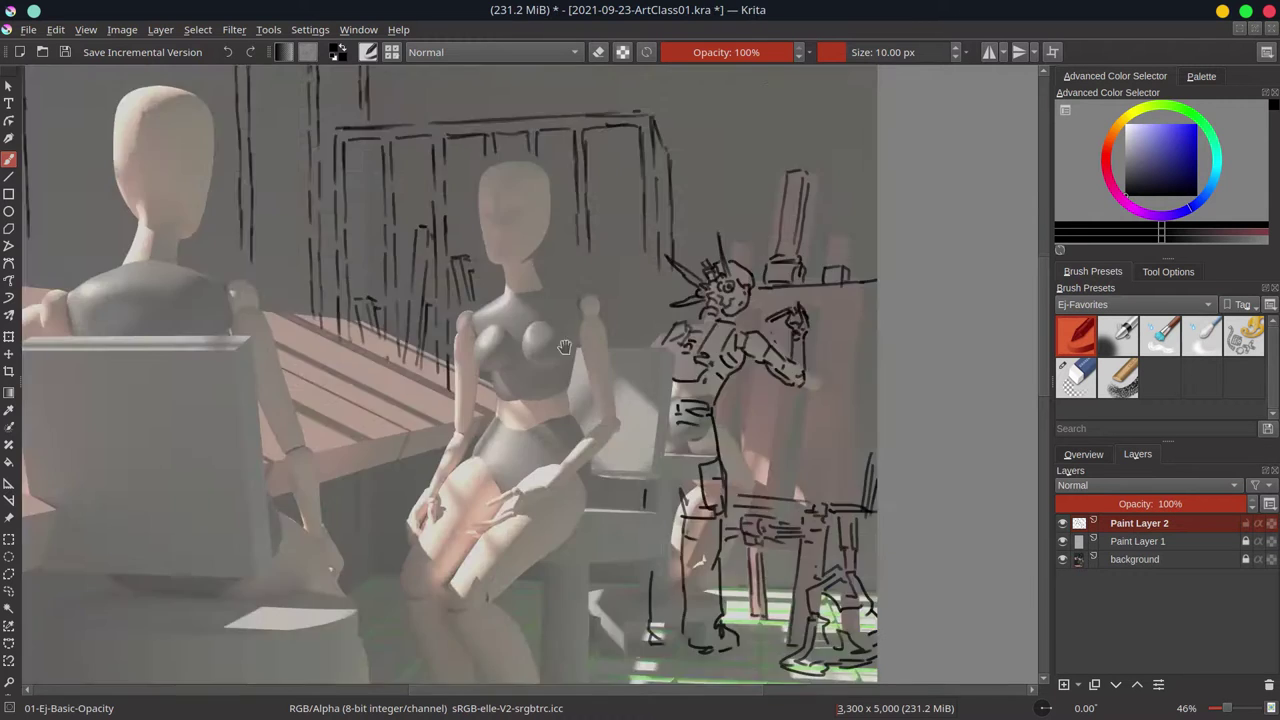
- Hide the first tracing layer and background render, and add a new paint layer
{"action": "scroll", "coordinate": [598, 296], "scroll_direction": "down", "scroll_amount": 2}
{"action": "left_click", "coordinate": [1062, 523]}
{"action": "key", "text": "Insert"}
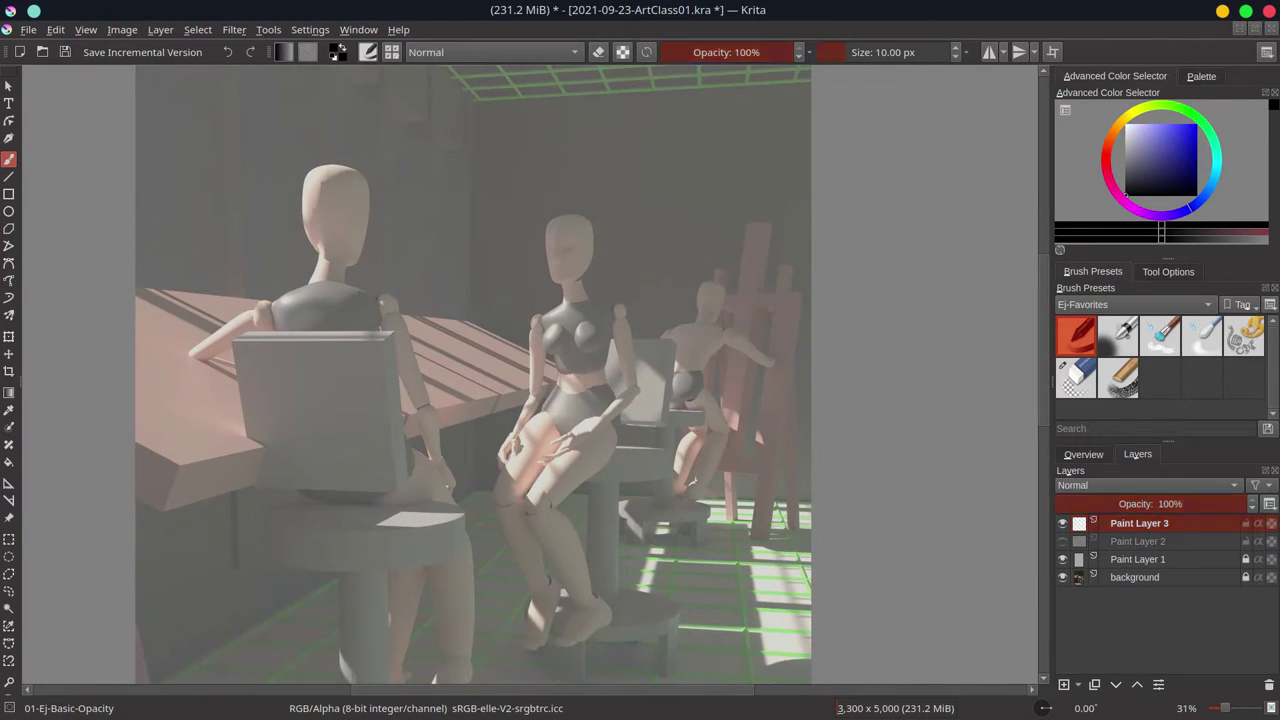
{"action": "scroll", "coordinate": [606, 240], "scroll_direction": "up", "scroll_amount": 3}
{"action": "left_click", "coordinate": [1062, 577]}
- Sketch the girl's eyebrows and eyes, undoing a stray mouth mark
{"action": "left_click_drag", "start_coordinate": [546, 284], "coordinate": [577, 287]}
{"action": "left_click_drag", "start_coordinate": [605, 284], "coordinate": [638, 286]}
{"action": "left_click_drag", "start_coordinate": [574, 324], "coordinate": [603, 331]}
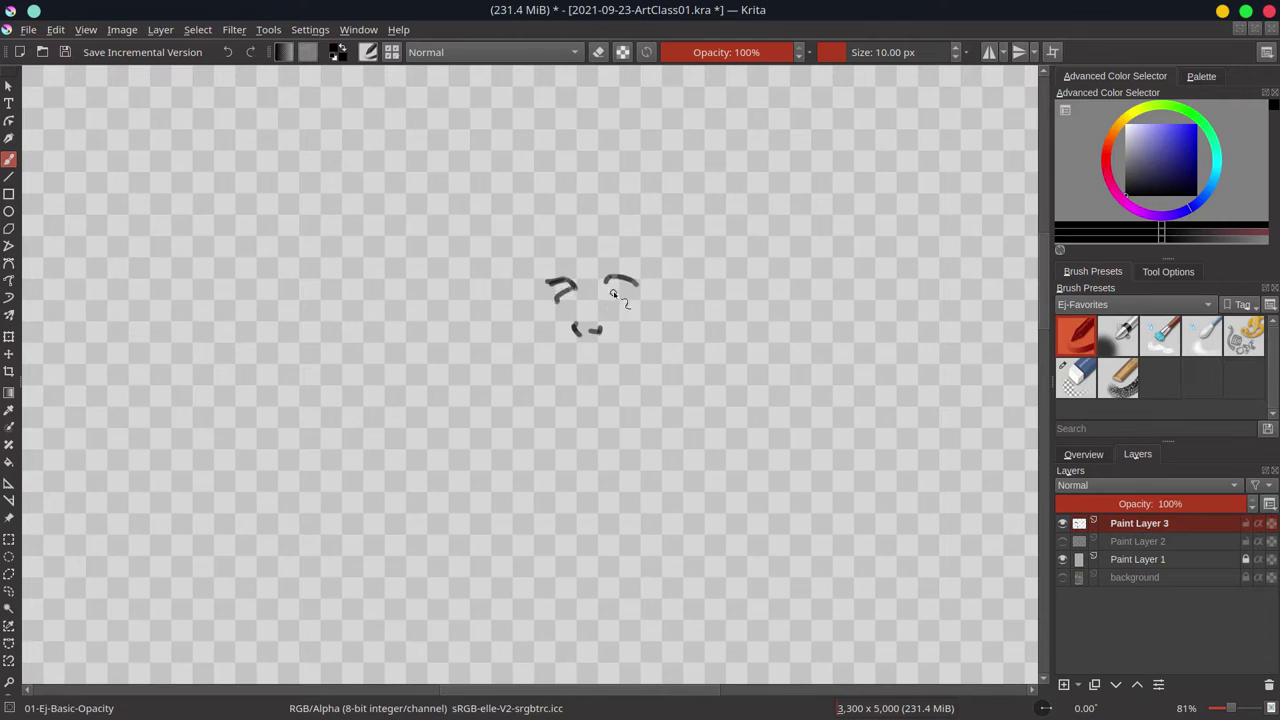
{"action": "key", "text": "ctrl+z"}
{"action": "left_click_drag", "start_coordinate": [605, 280], "coordinate": [640, 284]}
{"action": "left_click_drag", "start_coordinate": [548, 282], "coordinate": [575, 303]}
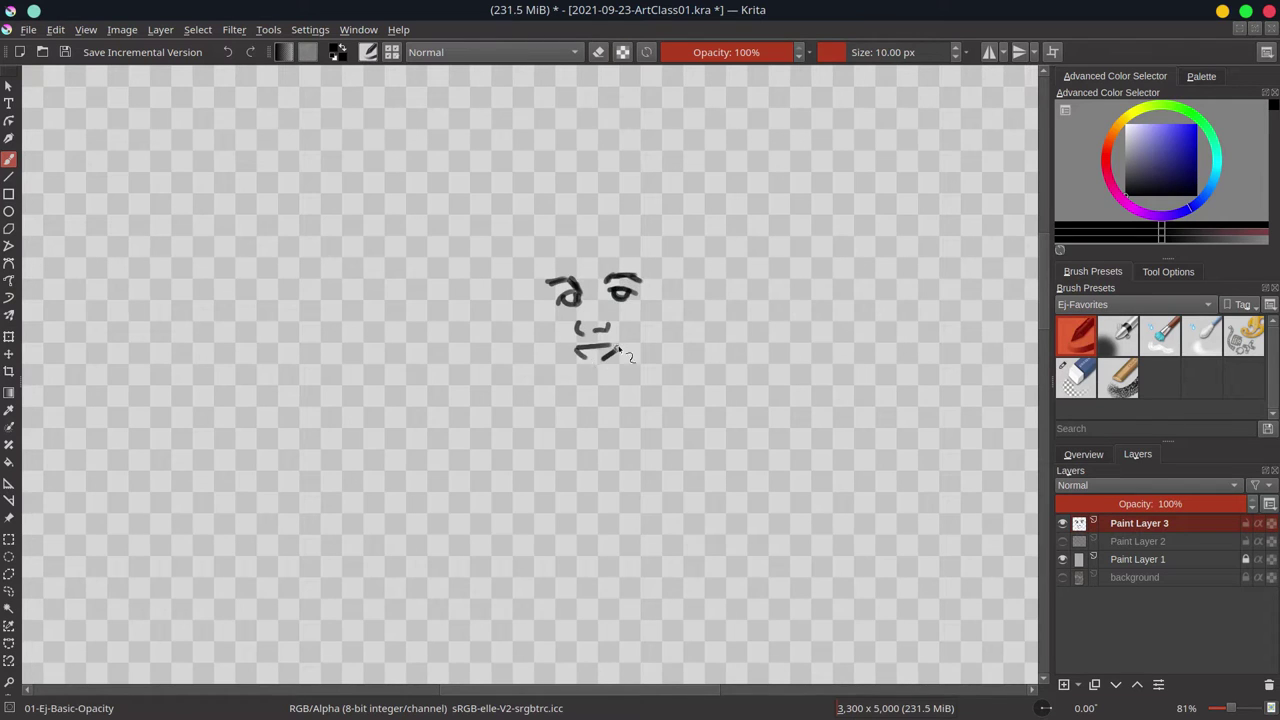
- Draw the face outline, jaw, ear, hair strands and a hair bun with sticks
{"action": "left_click_drag", "start_coordinate": [548, 234], "coordinate": [670, 330]}
{"action": "left_click_drag", "start_coordinate": [690, 262], "coordinate": [672, 400]}
{"action": "left_click_drag", "start_coordinate": [580, 228], "coordinate": [660, 320]}
{"action": "left_click_drag", "start_coordinate": [592, 205], "coordinate": [545, 255]}
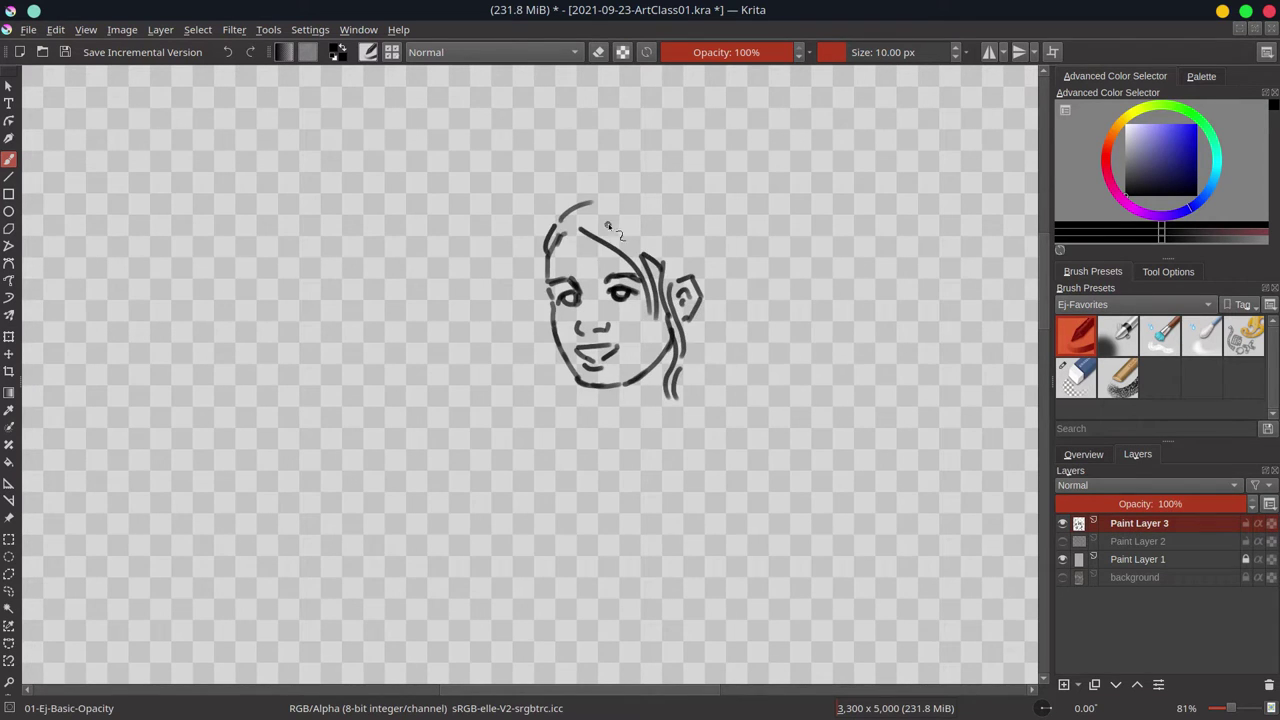
{"action": "left_click_drag", "start_coordinate": [700, 280], "coordinate": [680, 205]}
{"action": "left_click_drag", "start_coordinate": [615, 200], "coordinate": [634, 160]}
{"action": "left_click_drag", "start_coordinate": [594, 120], "coordinate": [636, 178]}
{"action": "left_click_drag", "start_coordinate": [718, 146], "coordinate": [660, 188]}
- Show the background render and transform the head sketch to fit the middle figure
{"action": "key", "text": "minus"}
{"action": "left_click", "coordinate": [1062, 577]}
{"action": "key", "text": "ctrl+t"}
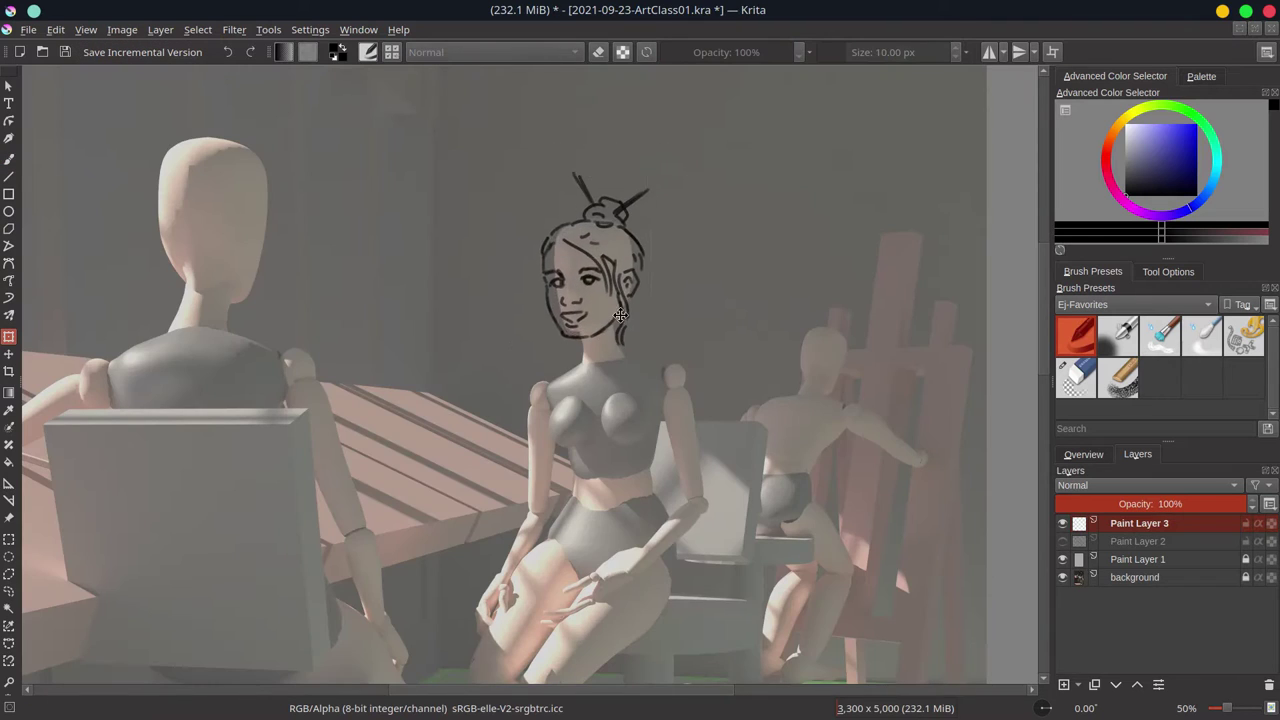
{"action": "left_click_drag", "start_coordinate": [620, 290], "coordinate": [634, 300]}
{"action": "key", "text": "Return"}
{"action": "key", "text": "b"}
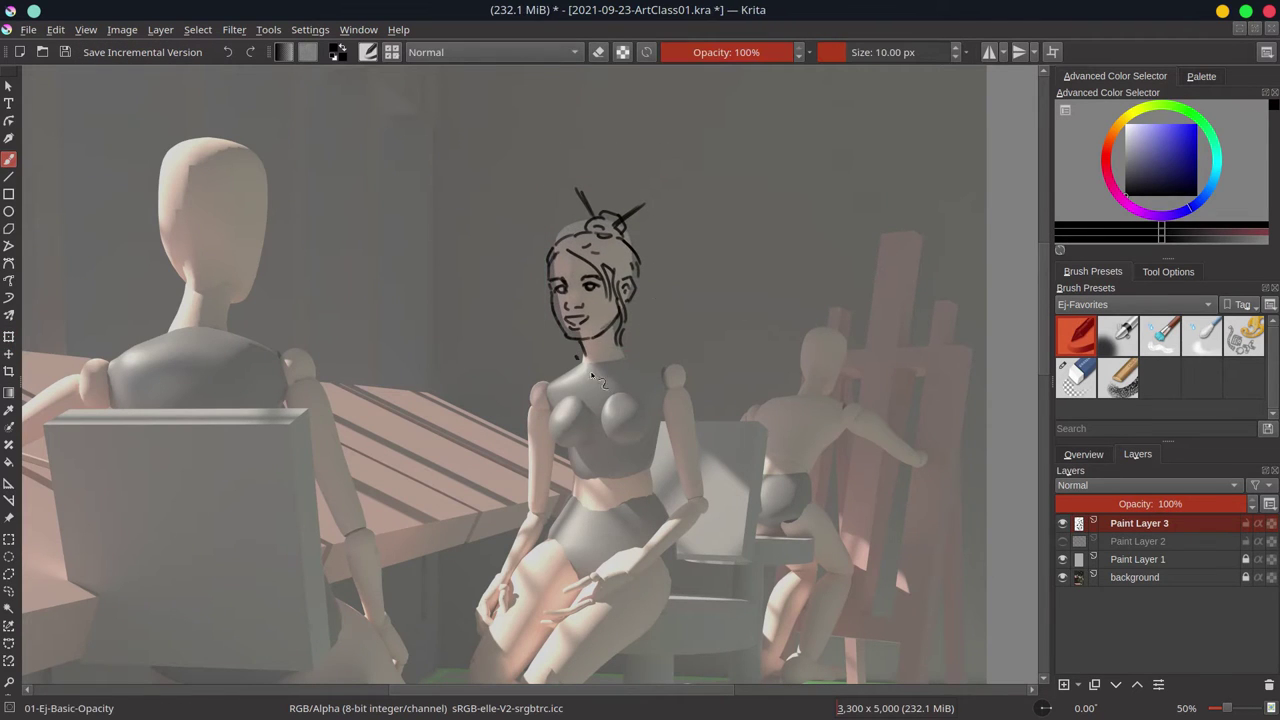
- Sketch the middle figure's shoulders, torso, hip line and leg contours
{"action": "left_click_drag", "start_coordinate": [669, 433], "coordinate": [669, 465]}
{"action": "left_click_drag", "start_coordinate": [577, 495], "coordinate": [629, 507]}
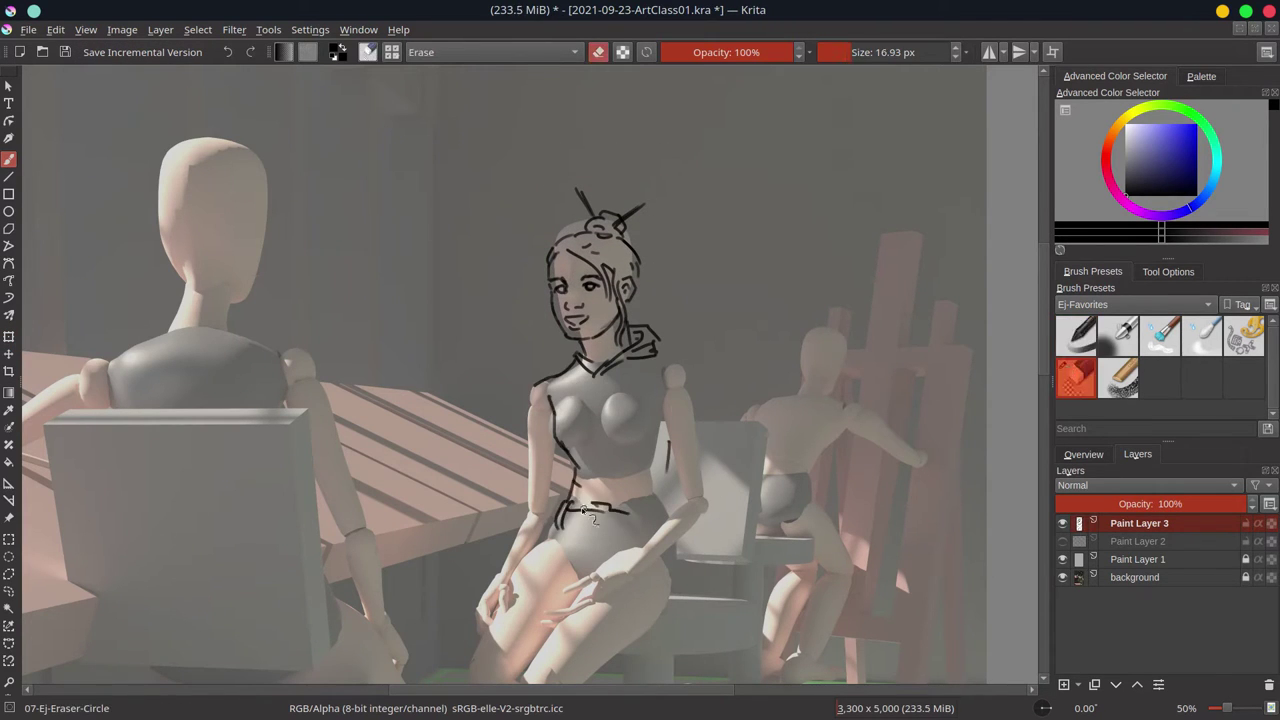
{"action": "left_click_drag", "start_coordinate": [671, 347], "coordinate": [714, 232]}
{"action": "left_click_drag", "start_coordinate": [590, 428], "coordinate": [668, 422]}
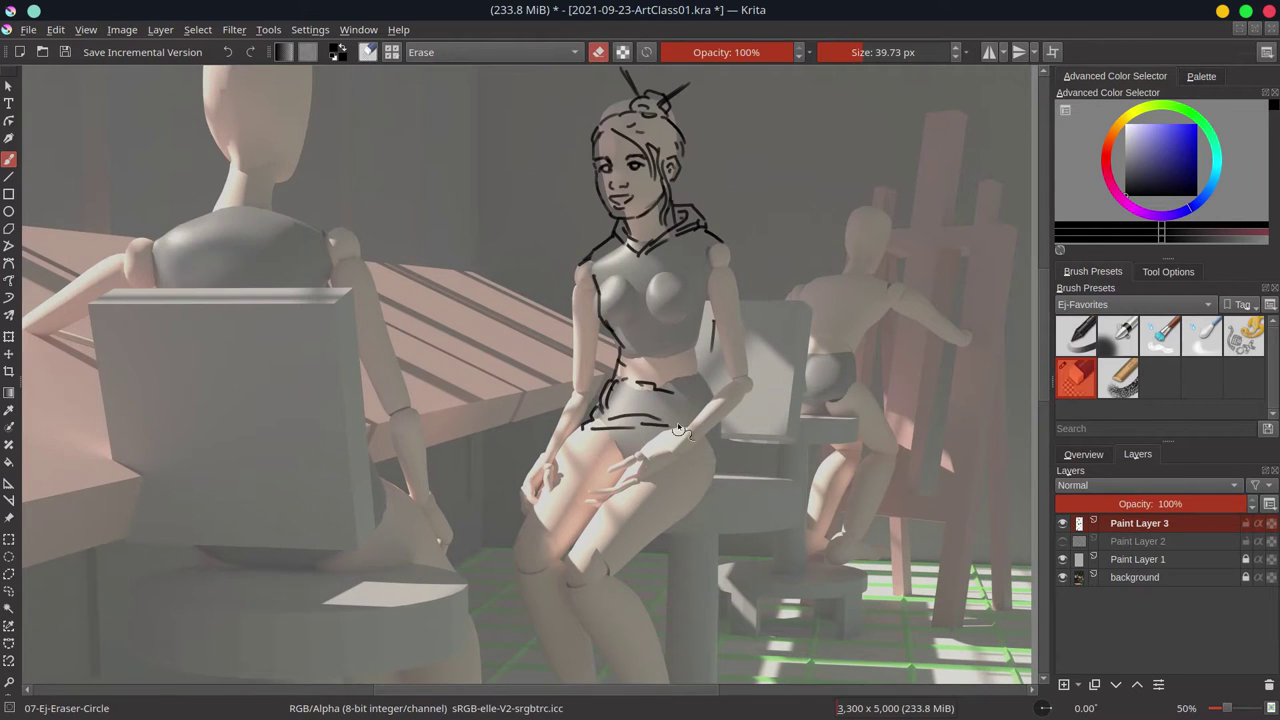
{"action": "left_click_drag", "start_coordinate": [580, 266], "coordinate": [567, 464]}
{"action": "left_click_drag", "start_coordinate": [728, 250], "coordinate": [757, 392]}
- Draw the right arm, lower-leg curves and belt strokes with the background hidden
{"action": "left_click_drag", "start_coordinate": [745, 396], "coordinate": [680, 455]}
{"action": "left_click_drag", "start_coordinate": [688, 500], "coordinate": [622, 568]}
{"action": "left_click_drag", "start_coordinate": [727, 440], "coordinate": [633, 558]}
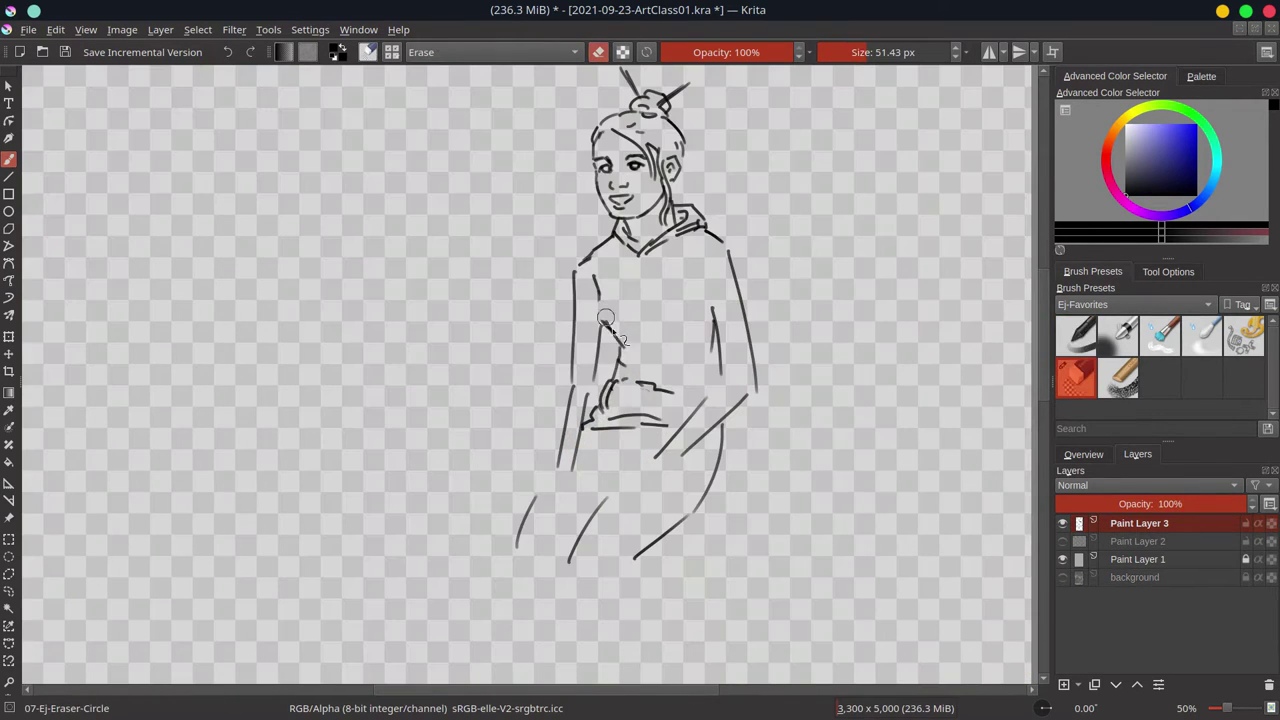
{"action": "left_click", "coordinate": [1062, 577]}
{"action": "left_click_drag", "start_coordinate": [597, 292], "coordinate": [600, 350]}
{"action": "left_click_drag", "start_coordinate": [610, 365], "coordinate": [680, 390]}
- Add knee strokes, redraw both arms bolder, and add a left-wrist cuff
{"action": "left_click_drag", "start_coordinate": [576, 447], "coordinate": [520, 512]}
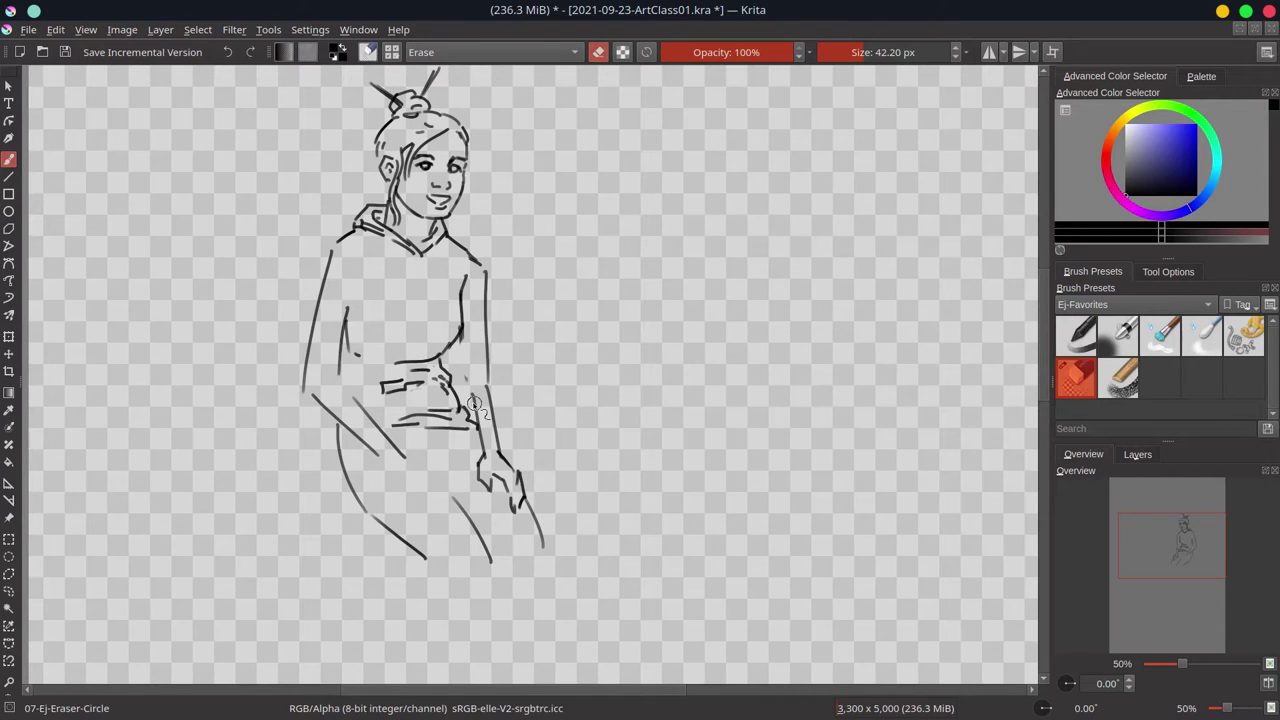
{"action": "left_click_drag", "start_coordinate": [480, 432], "coordinate": [460, 366]}
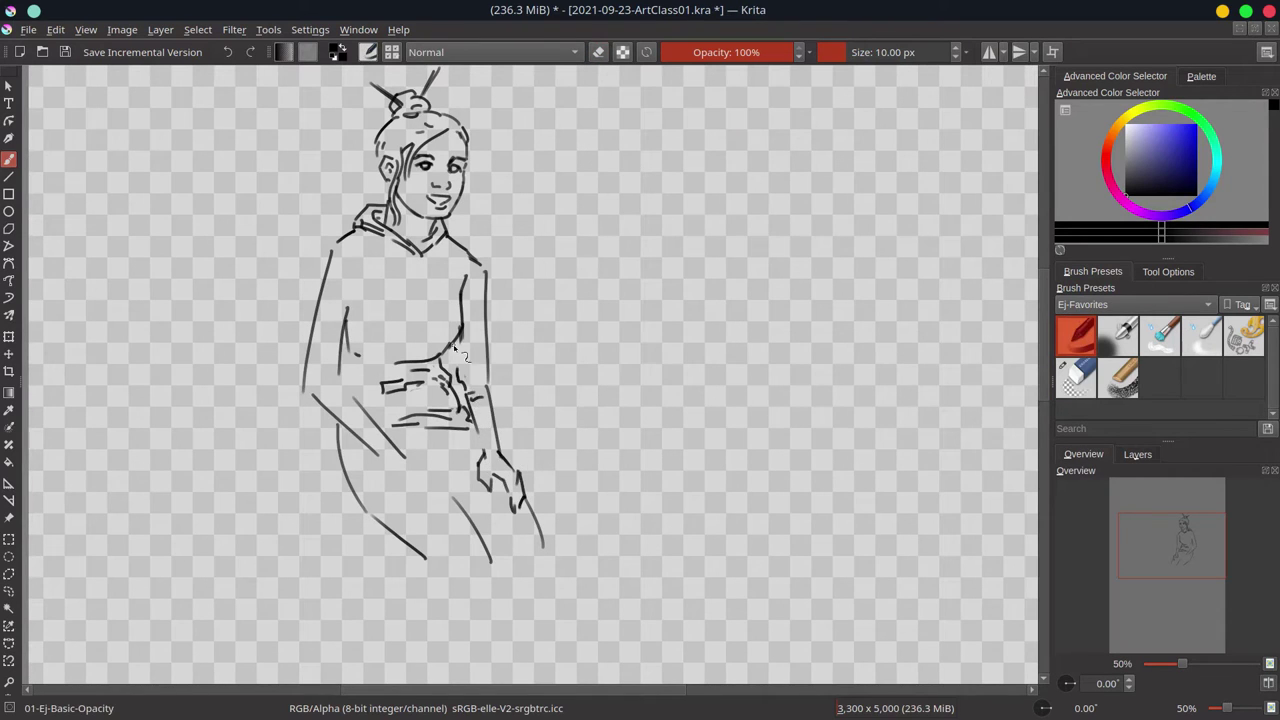
{"action": "key", "text": "ctrl+z"}
{"action": "mouse_move", "coordinate": [468, 298]}
{"action": "left_mouse_down"}
{"action": "mouse_move", "coordinate": [490, 410]}
{"action": "mouse_move", "coordinate": [480, 425]}
{"action": "left_mouse_up"}
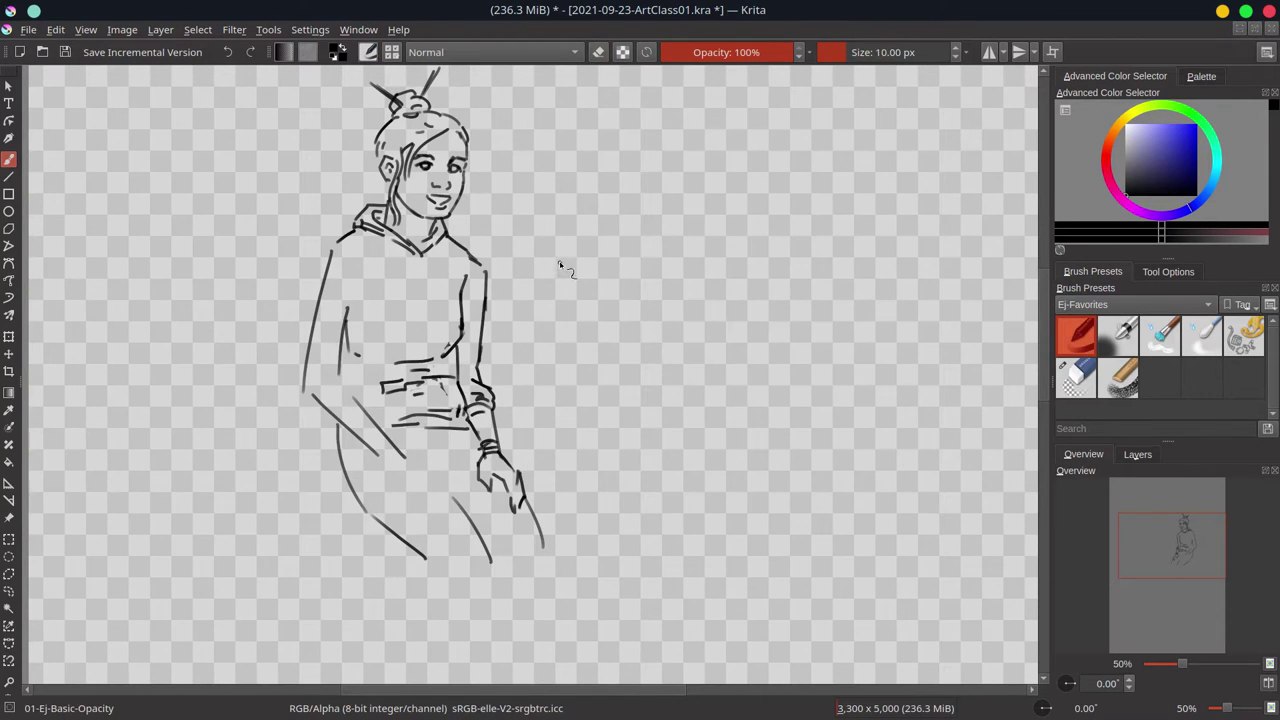
{"action": "mouse_move", "coordinate": [466, 285]}
{"action": "left_mouse_down"}
{"action": "mouse_move", "coordinate": [468, 355]}
{"action": "mouse_move", "coordinate": [448, 360]}
{"action": "left_mouse_up"}
{"action": "mouse_move", "coordinate": [348, 228]}
{"action": "left_mouse_down"}
{"action": "mouse_move", "coordinate": [292, 380]}
{"action": "mouse_move", "coordinate": [333, 376]}
{"action": "left_mouse_up"}
{"action": "left_click_drag", "start_coordinate": [382, 155], "coordinate": [388, 178]}
- Darken the hair edge and add arm folds, cuff lines and lap strokes
{"action": "left_click_drag", "start_coordinate": [388, 110], "coordinate": [418, 125]}
{"action": "left_click_drag", "start_coordinate": [368, 280], "coordinate": [357, 335]}
{"action": "left_click_drag", "start_coordinate": [300, 385], "coordinate": [340, 392]}
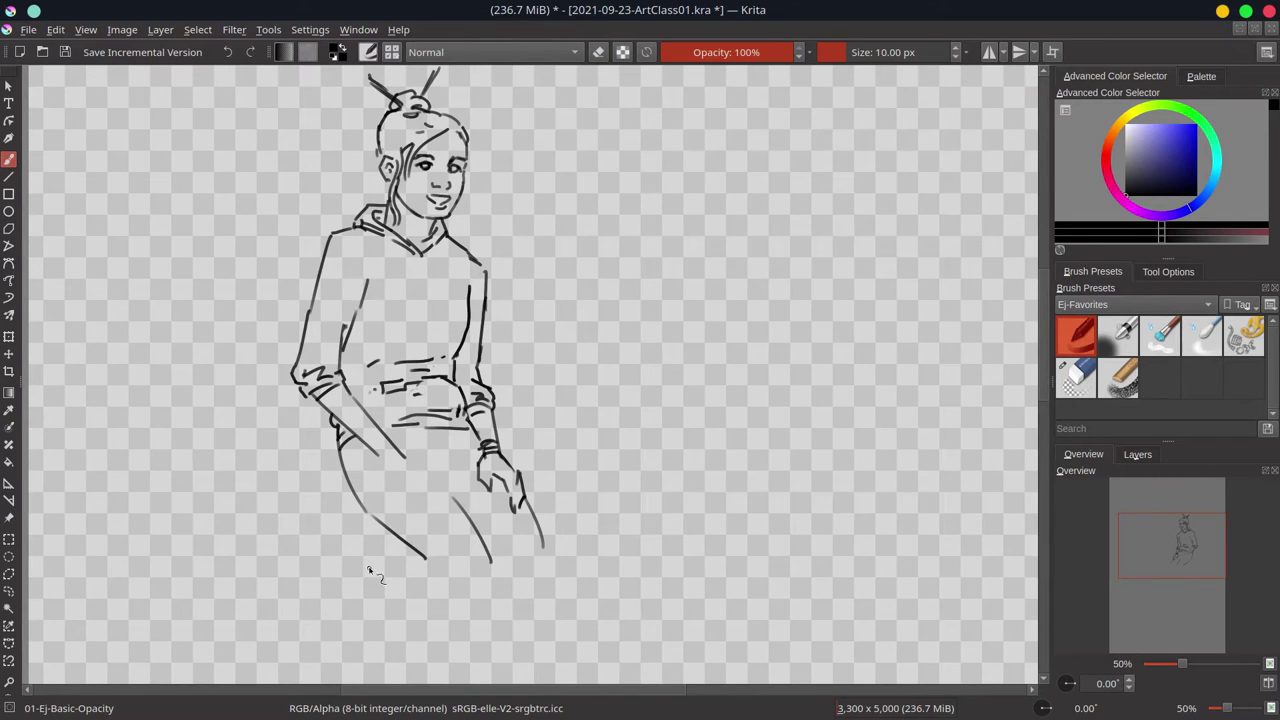
{"action": "mouse_move", "coordinate": [380, 455]}
{"action": "left_mouse_down"}
{"action": "mouse_move", "coordinate": [410, 508]}
{"action": "mouse_move", "coordinate": [442, 522]}
{"action": "left_mouse_up"}
{"action": "left_click_drag", "start_coordinate": [472, 512], "coordinate": [520, 503]}
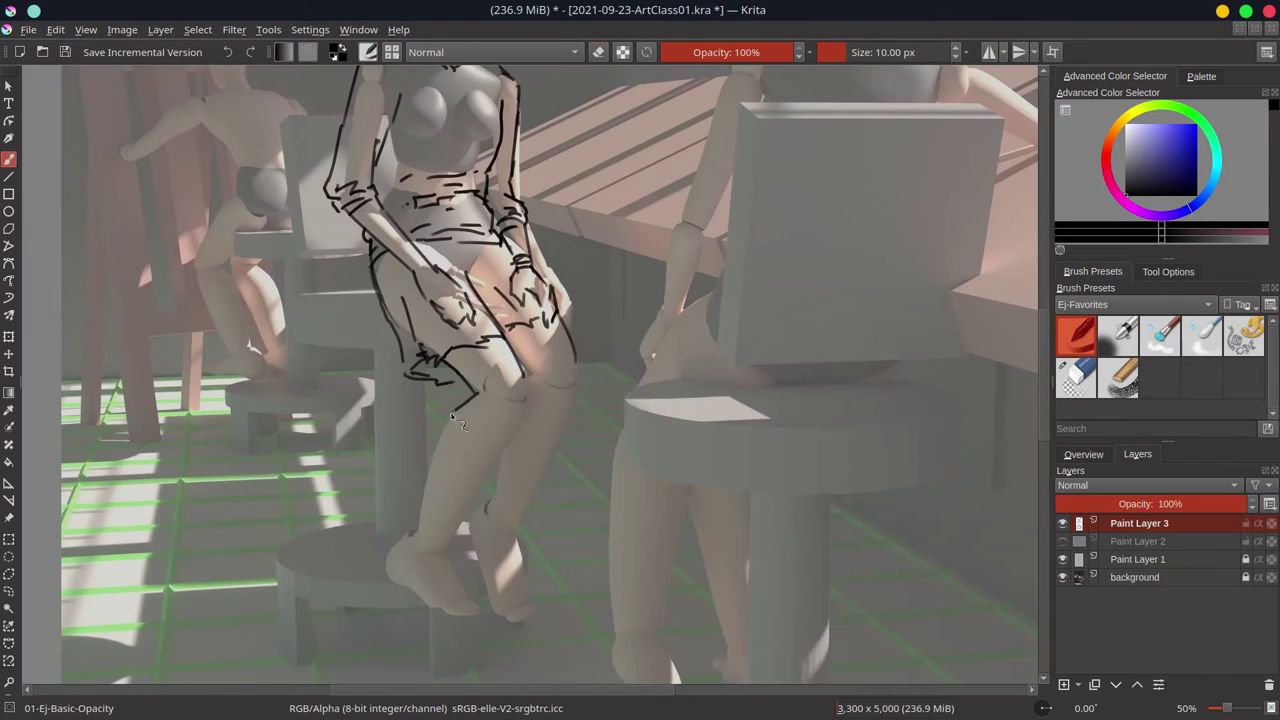
- Trace the seated legs, foot and lower right leg, then redisplay the reference render
{"action": "left_click_drag", "start_coordinate": [456, 400], "coordinate": [410, 532]}
{"action": "left_click_drag", "start_coordinate": [522, 380], "coordinate": [437, 550]}
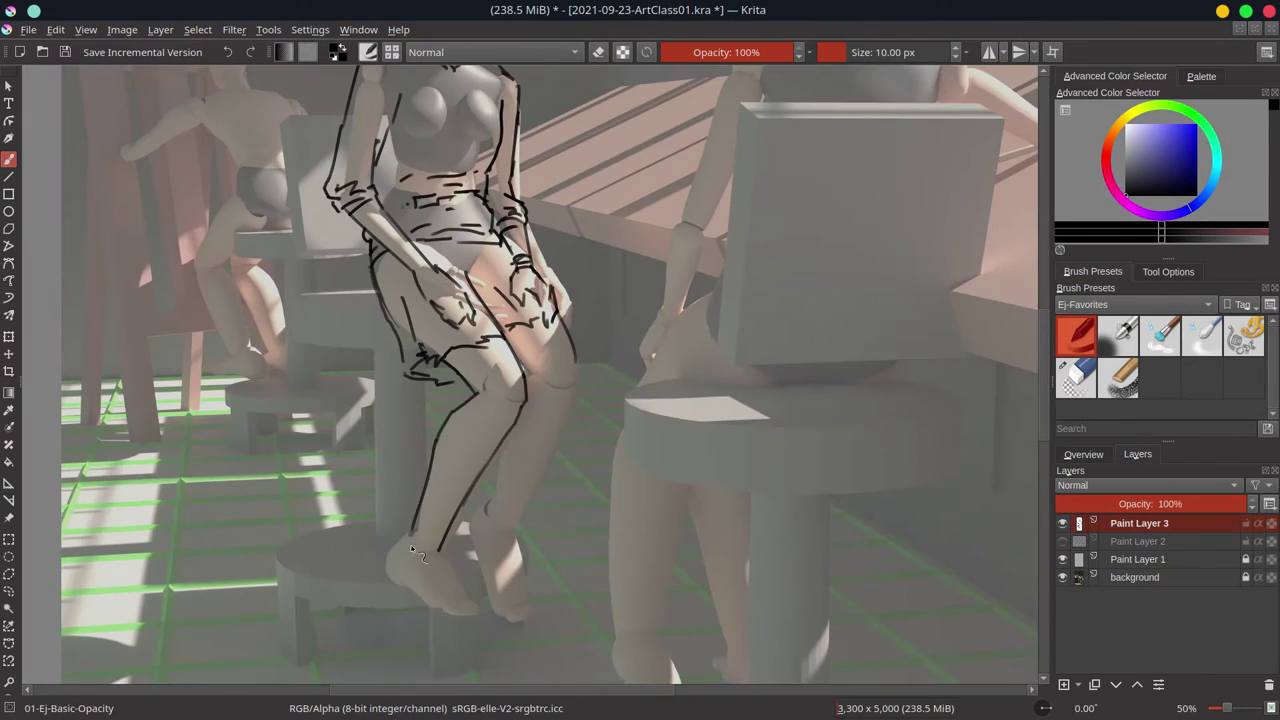
{"action": "left_click_drag", "start_coordinate": [405, 597], "coordinate": [480, 618]}
{"action": "left_click_drag", "start_coordinate": [575, 360], "coordinate": [512, 508]}
{"action": "left_click_drag", "start_coordinate": [545, 445], "coordinate": [512, 506]}
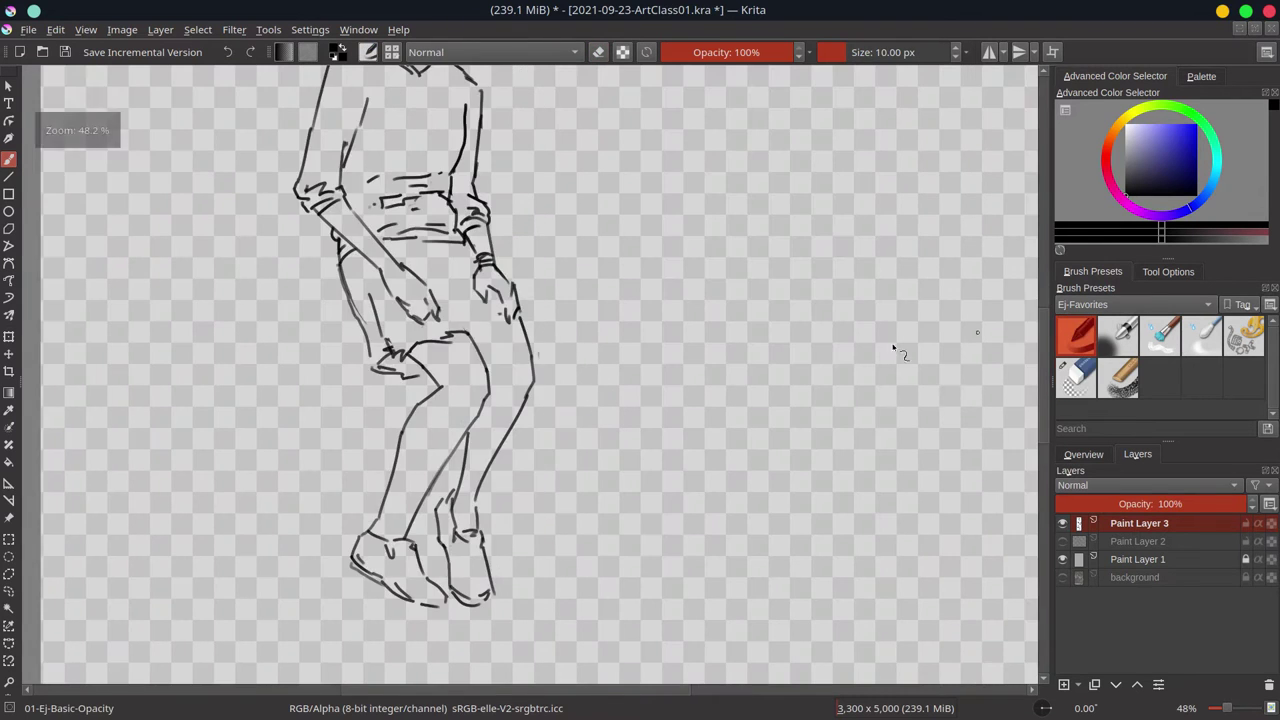
{"action": "scroll", "coordinate": [766, 443], "scroll_direction": "down", "scroll_amount": 2}
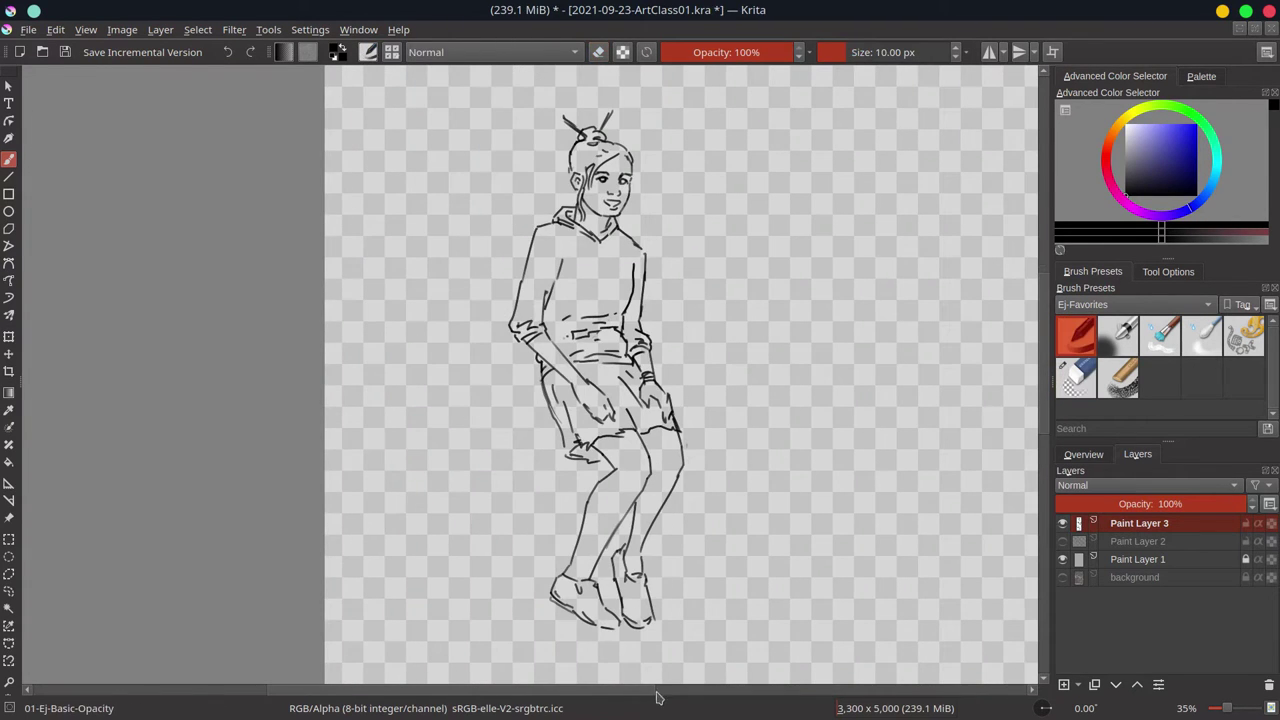
{"action": "left_click", "coordinate": [1062, 577]}
- Draw the chair back curve beside her arm on Paint Layer 3
{"action": "scroll", "coordinate": [808, 580], "scroll_direction": "down", "scroll_amount": 2}
{"action": "left_click", "coordinate": [1062, 541]}
{"action": "left_click", "coordinate": [1138, 541]}
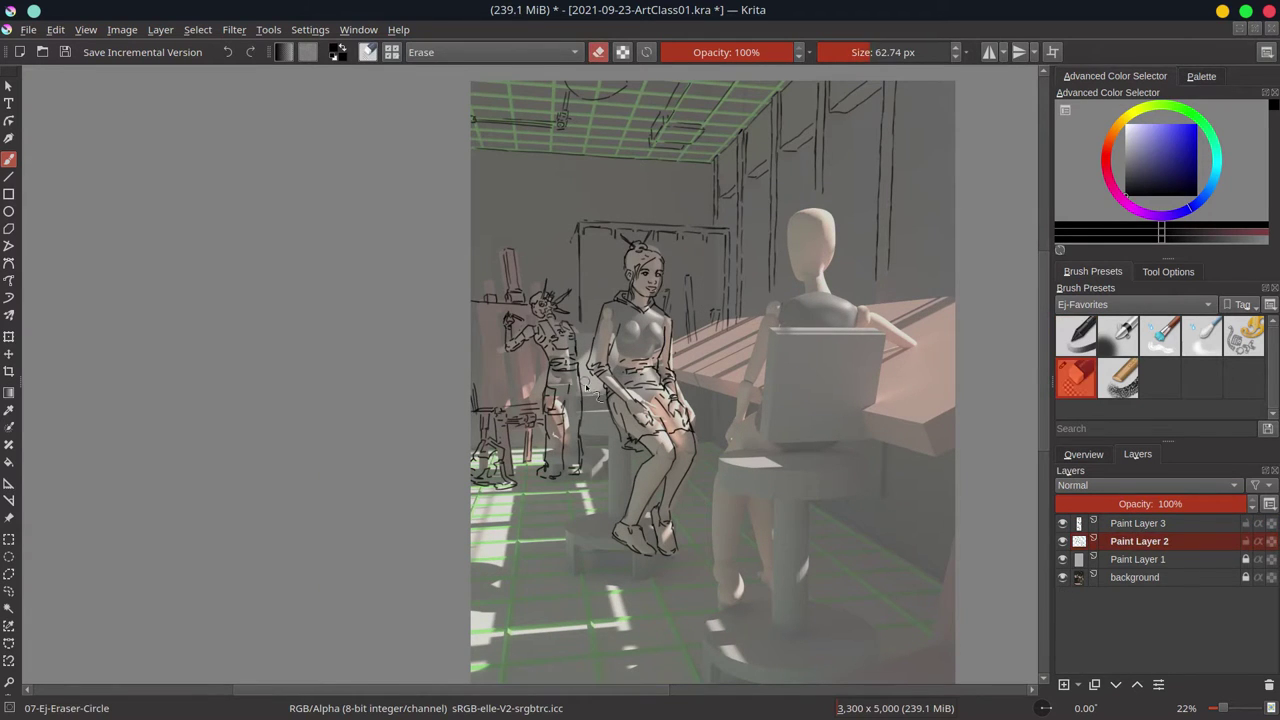
{"action": "left_click", "coordinate": [1138, 523]}
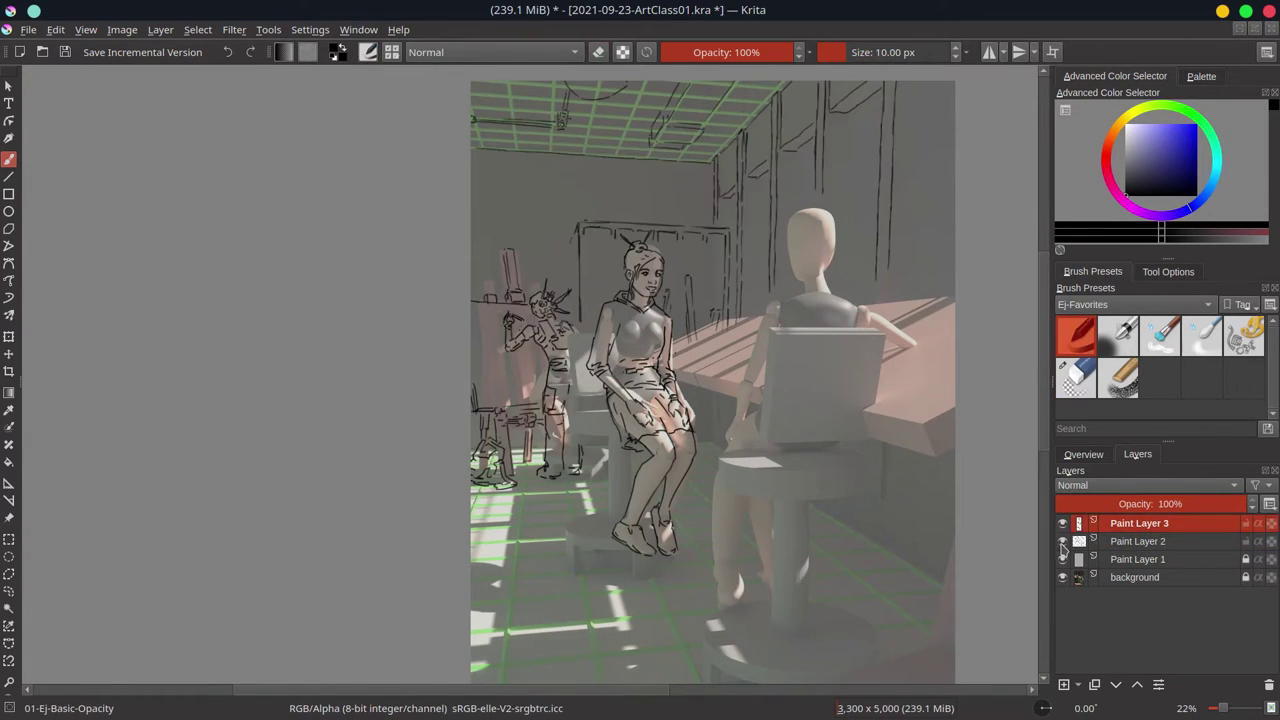
{"action": "left_click", "coordinate": [1062, 541]}
{"action": "scroll", "coordinate": [628, 390], "scroll_direction": "up", "scroll_amount": 3}
{"action": "left_click_drag", "start_coordinate": [536, 212], "coordinate": [545, 357]}
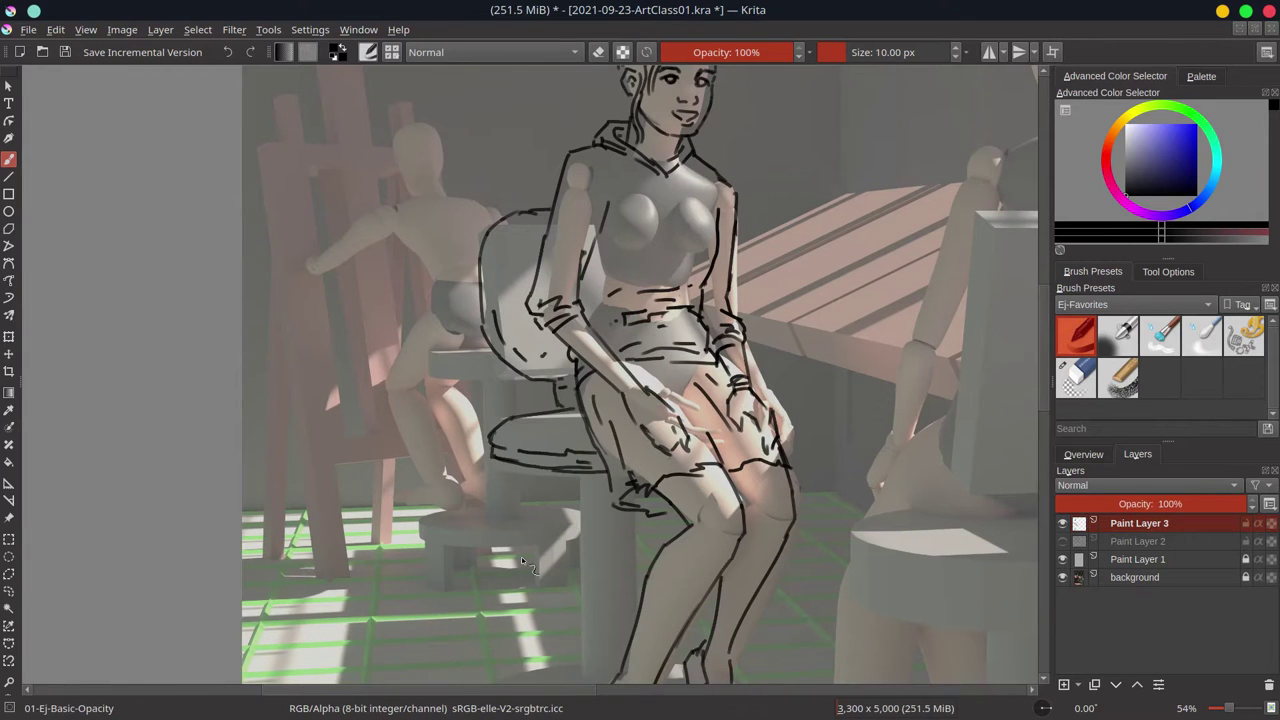
- On Paint Layer 2, draw the stool's footring ellipse and leg strokes
{"action": "left_click", "coordinate": [1062, 541]}
{"action": "left_click", "coordinate": [1138, 541]}
{"action": "scroll", "coordinate": [591, 424], "scroll_direction": "down", "scroll_amount": 3}
{"action": "scroll", "coordinate": [498, 556], "scroll_direction": "down", "scroll_amount": 1}
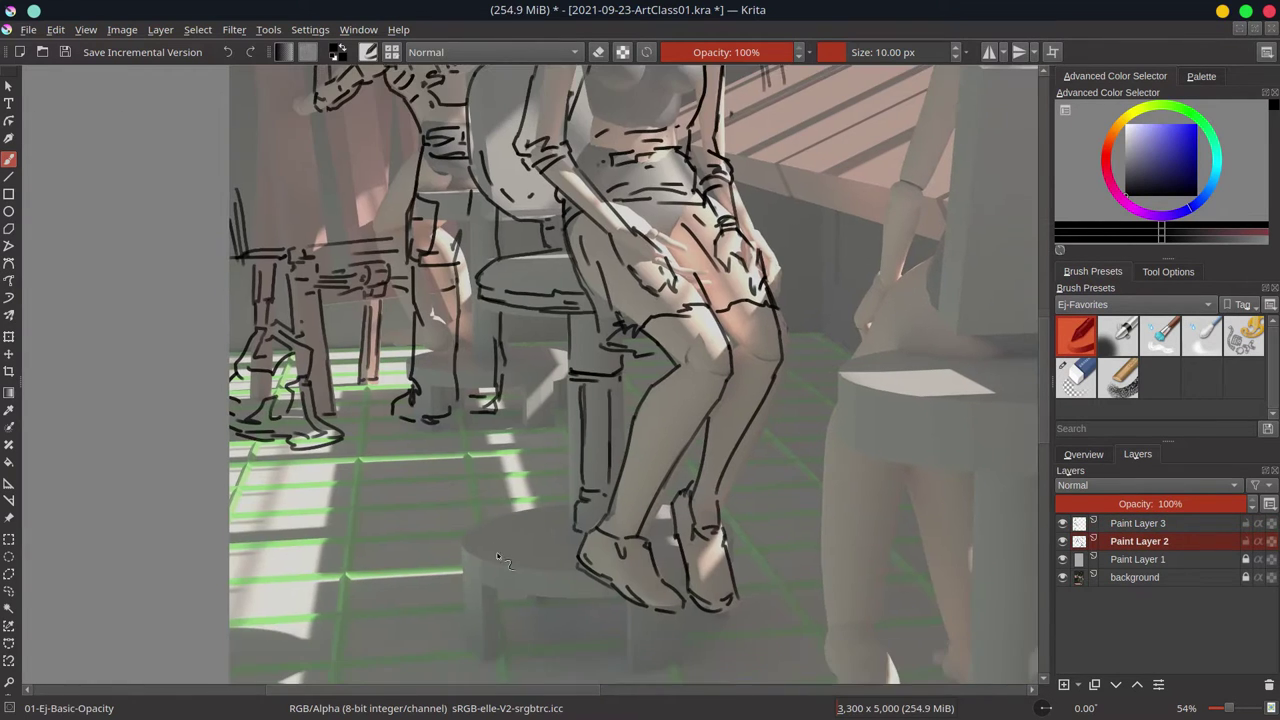
{"action": "mouse_move", "coordinate": [465, 545]}
{"action": "left_mouse_down"}
{"action": "mouse_move", "coordinate": [580, 585]}
{"action": "mouse_move", "coordinate": [572, 506]}
{"action": "left_mouse_up"}
{"action": "left_click_drag", "start_coordinate": [494, 560], "coordinate": [575, 530]}
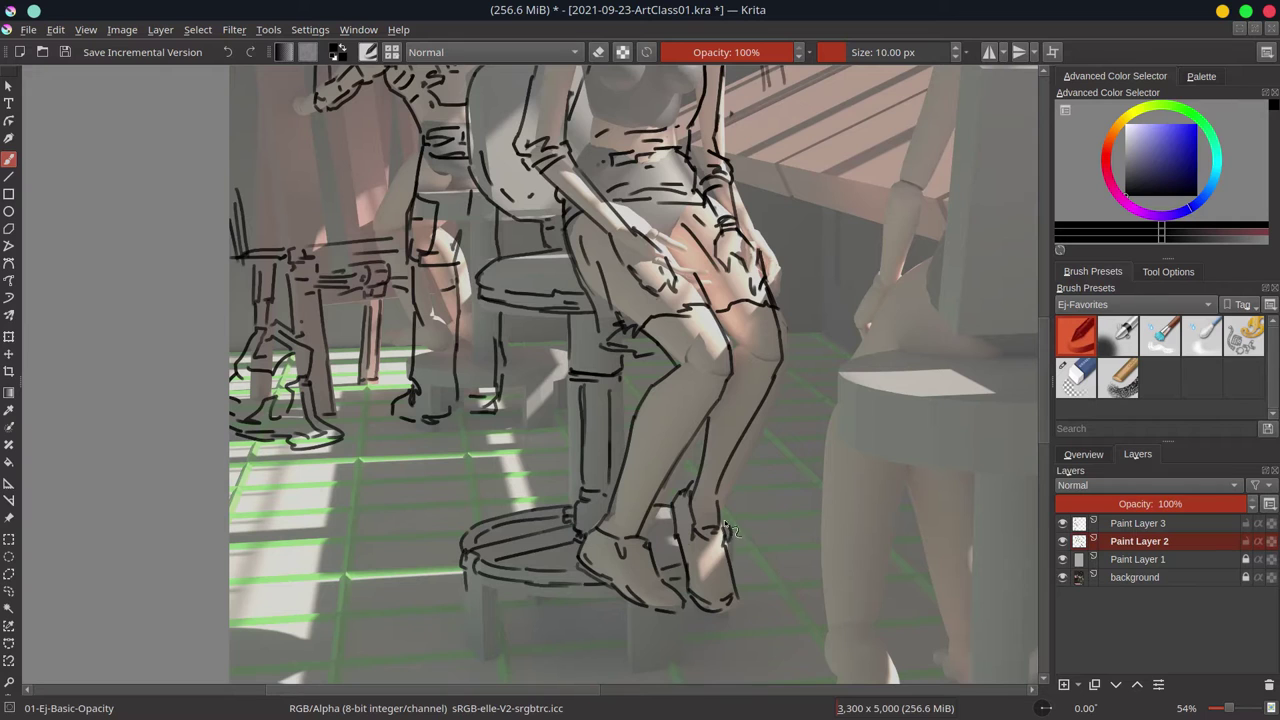
{"action": "left_click_drag", "start_coordinate": [484, 588], "coordinate": [486, 645]}
{"action": "left_click_drag", "start_coordinate": [643, 606], "coordinate": [665, 630]}
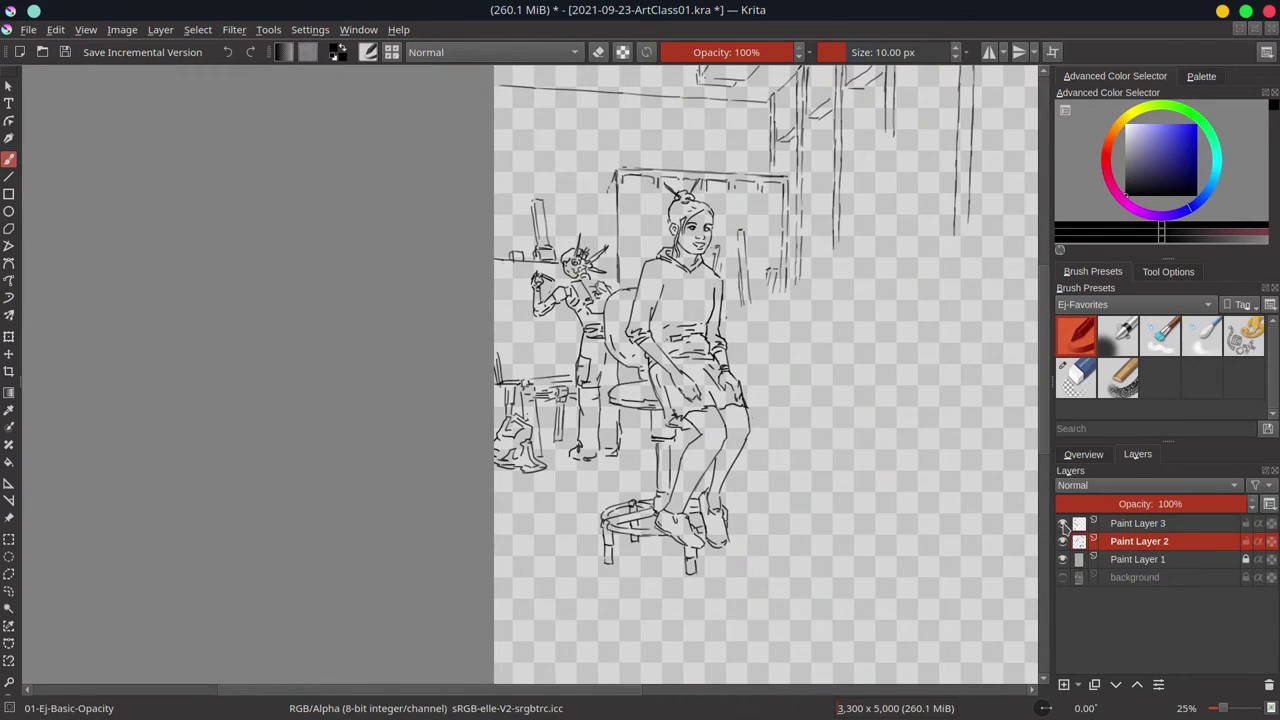
- Save the drawing and select the chair back lines to move them
{"action": "key", "text": "e"}
{"action": "key", "text": "ctrl+s"}
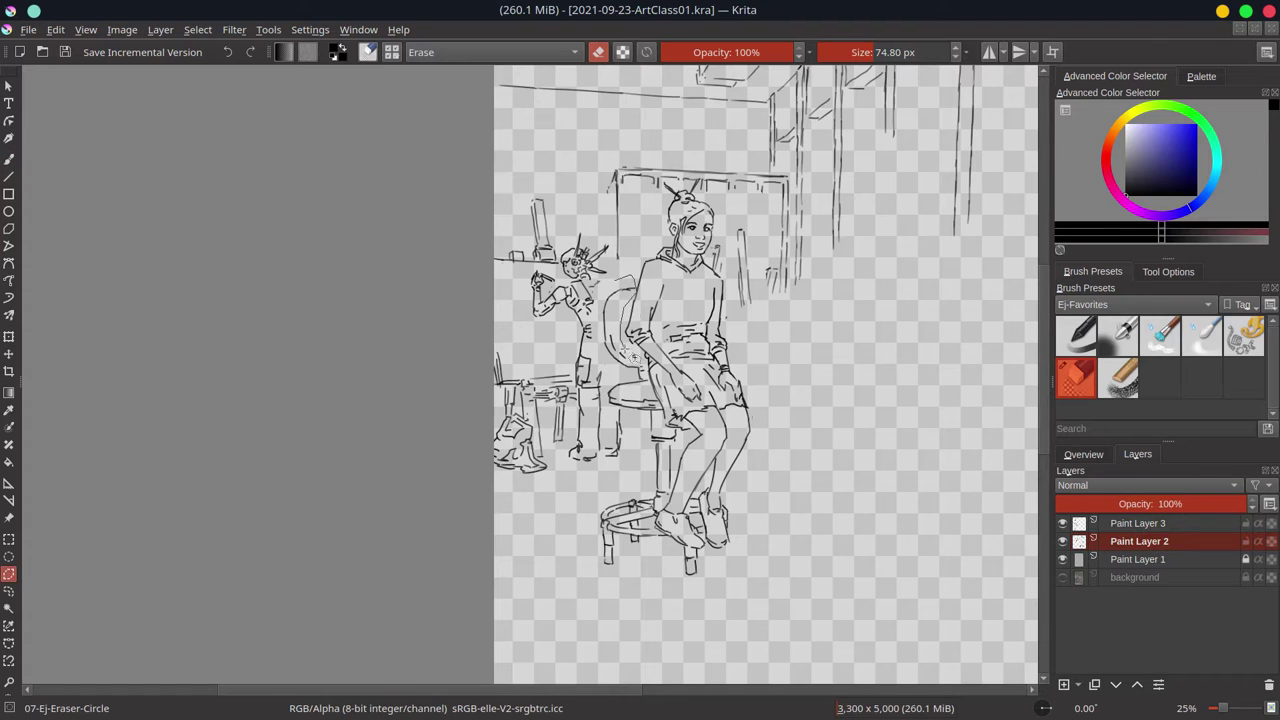
{"action": "left_click_drag", "start_coordinate": [607, 318], "coordinate": [610, 300]}
{"action": "key", "text": "t"}
{"action": "key", "text": "Page_Up"}
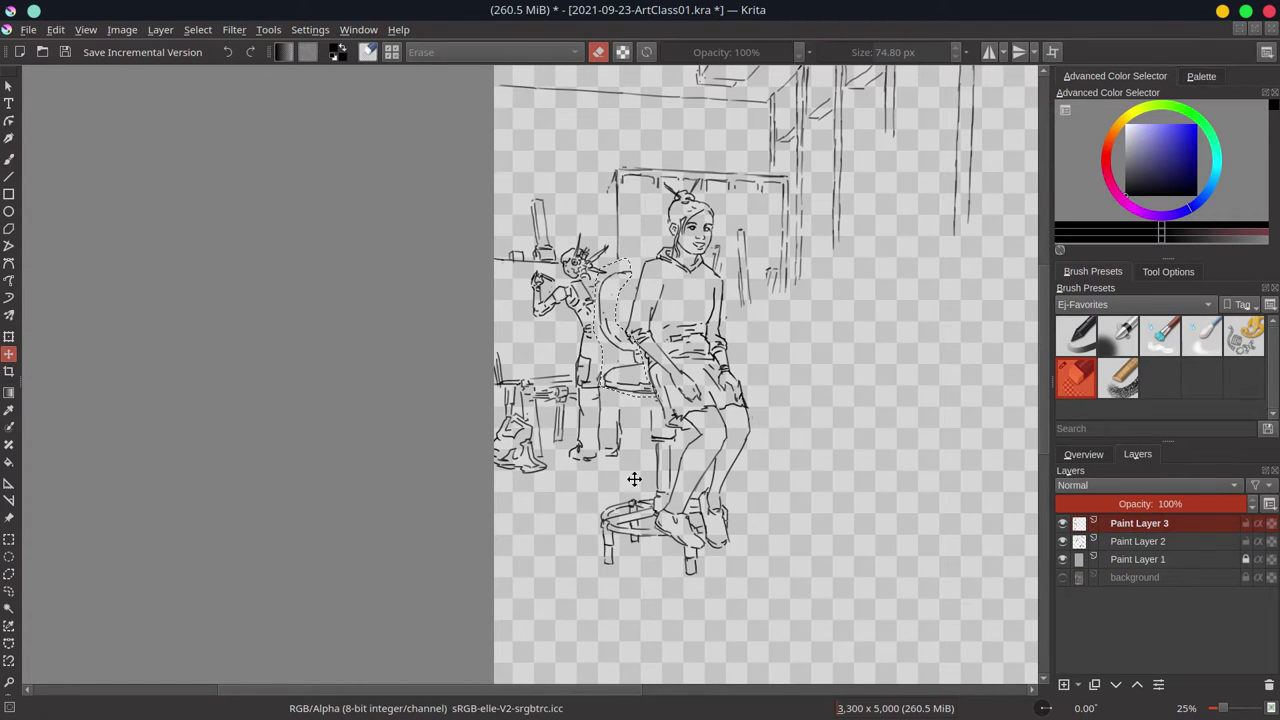
{"action": "key", "text": "b"}
{"action": "key", "text": "e"}
- Return to Paint Layer 2 and save the drawing again
{"action": "scroll", "coordinate": [600, 295], "scroll_direction": "up", "scroll_amount": 3}
{"action": "key", "text": "Page_Down"}
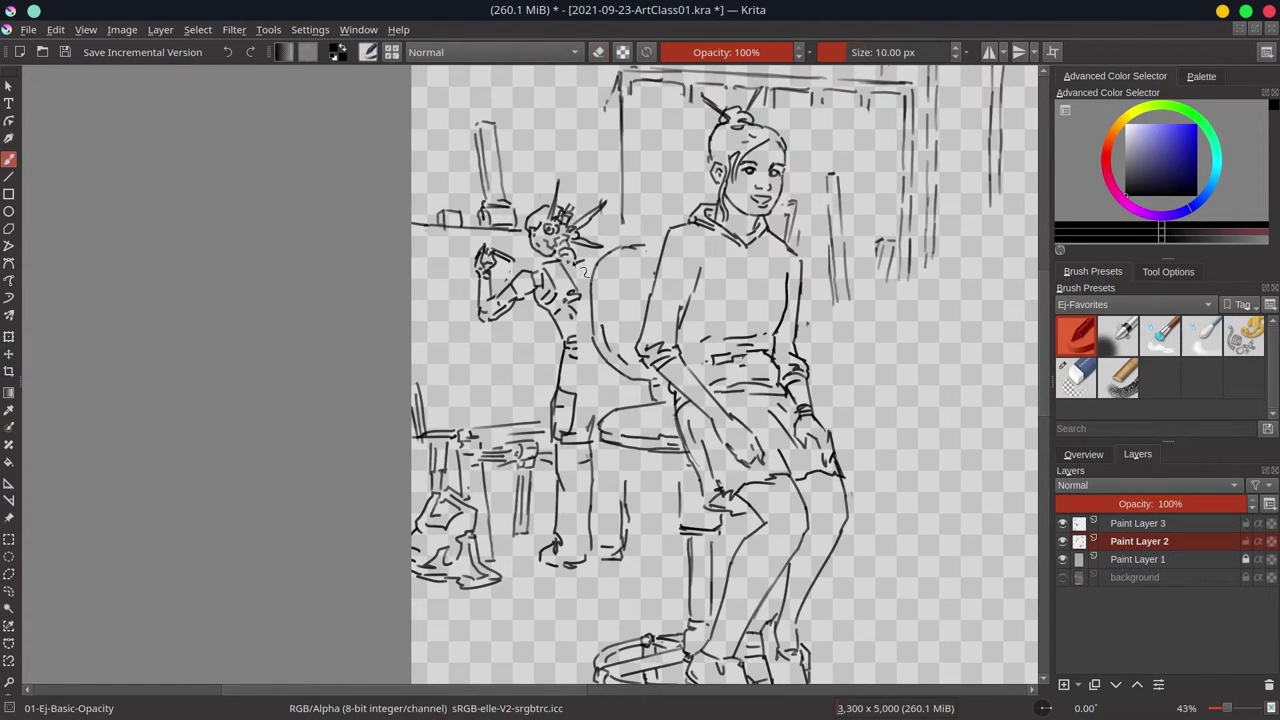
{"action": "key", "text": "/"}
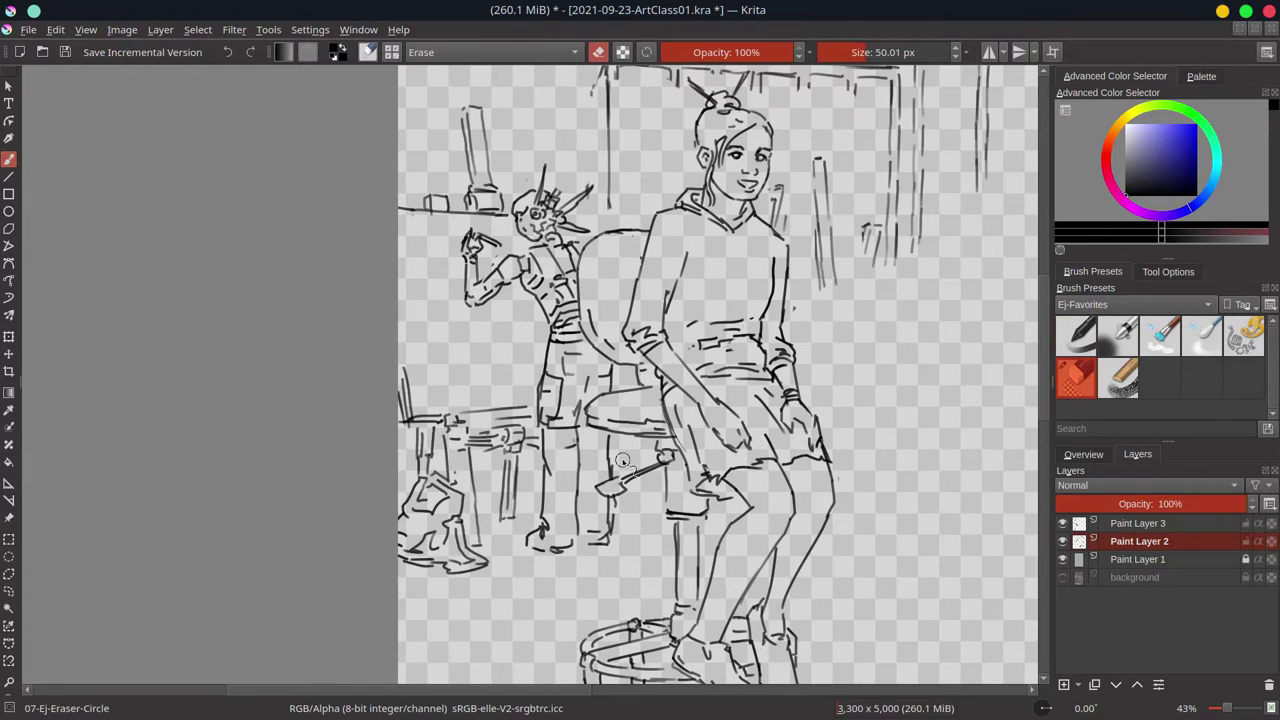
{"action": "key", "text": "ctrl+s"}
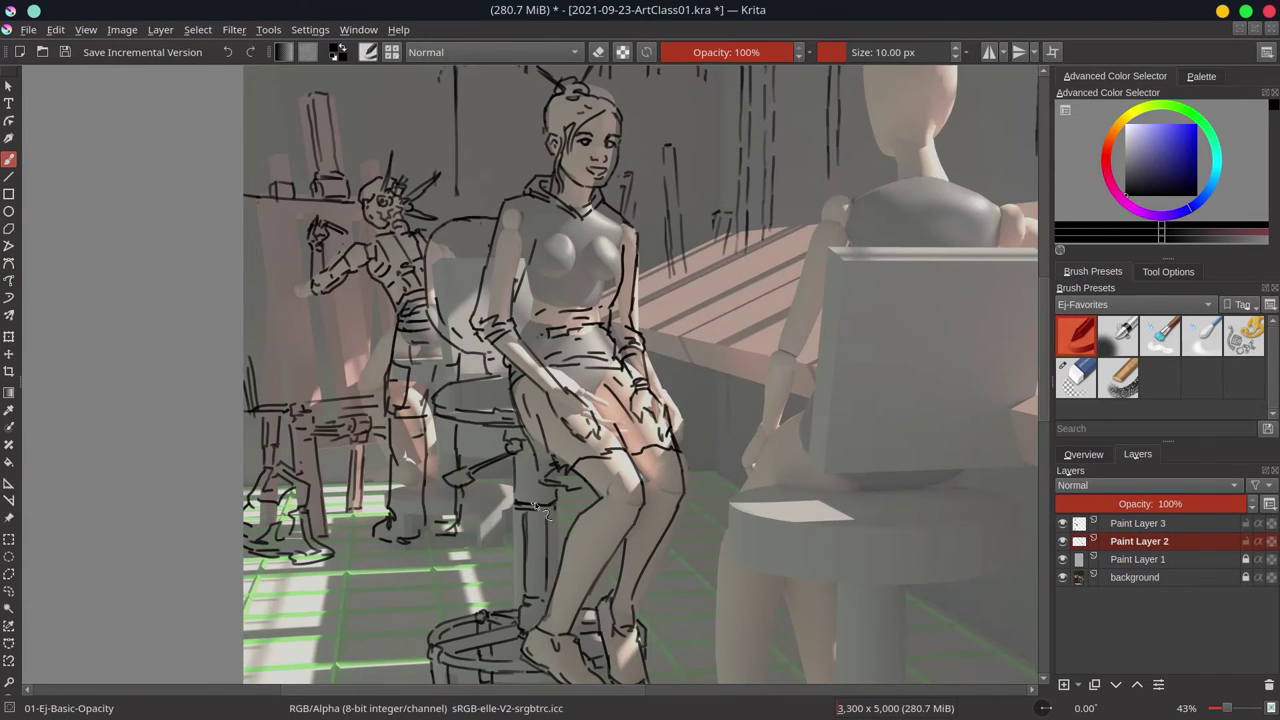
{"action": "key", "text": "/"}
{"action": "key", "text": "/"}
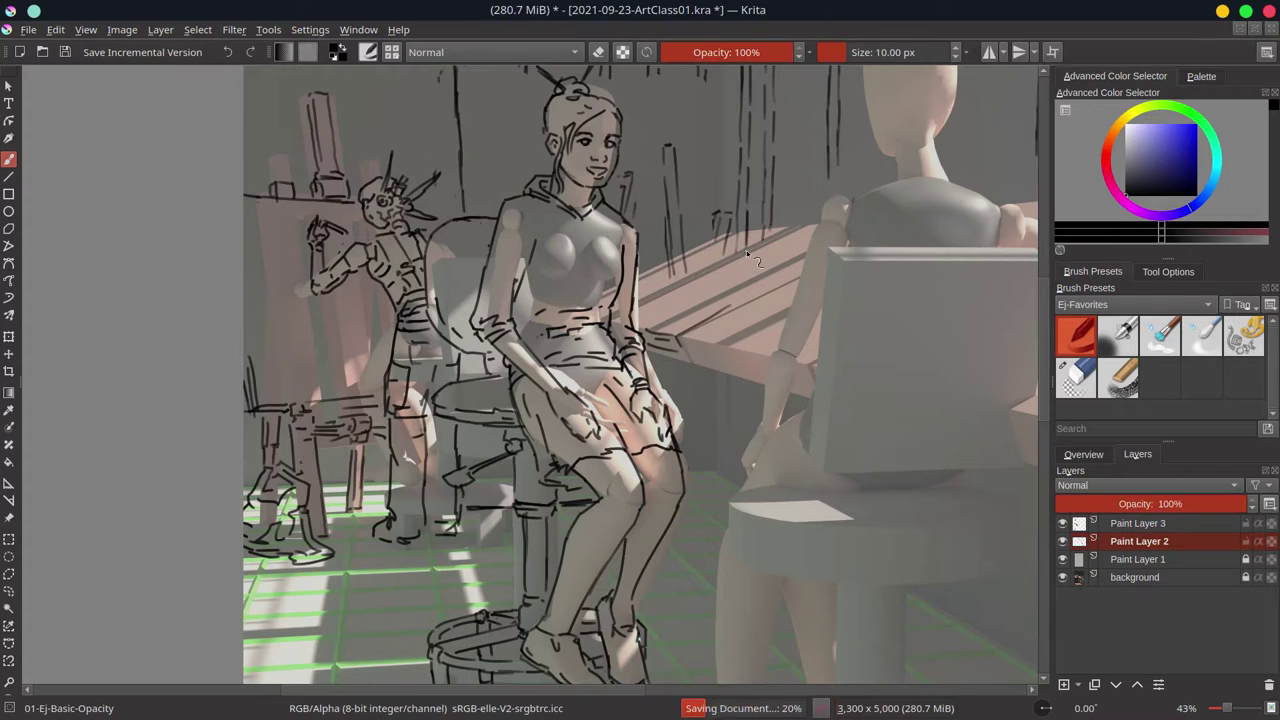
- Hatch the near table edge, hide the reference render, and draw back-shelf verticals
{"action": "scroll", "coordinate": [627, 432], "scroll_direction": "up", "scroll_amount": 1}
{"action": "left_click_drag", "start_coordinate": [500, 488], "coordinate": [627, 432]}
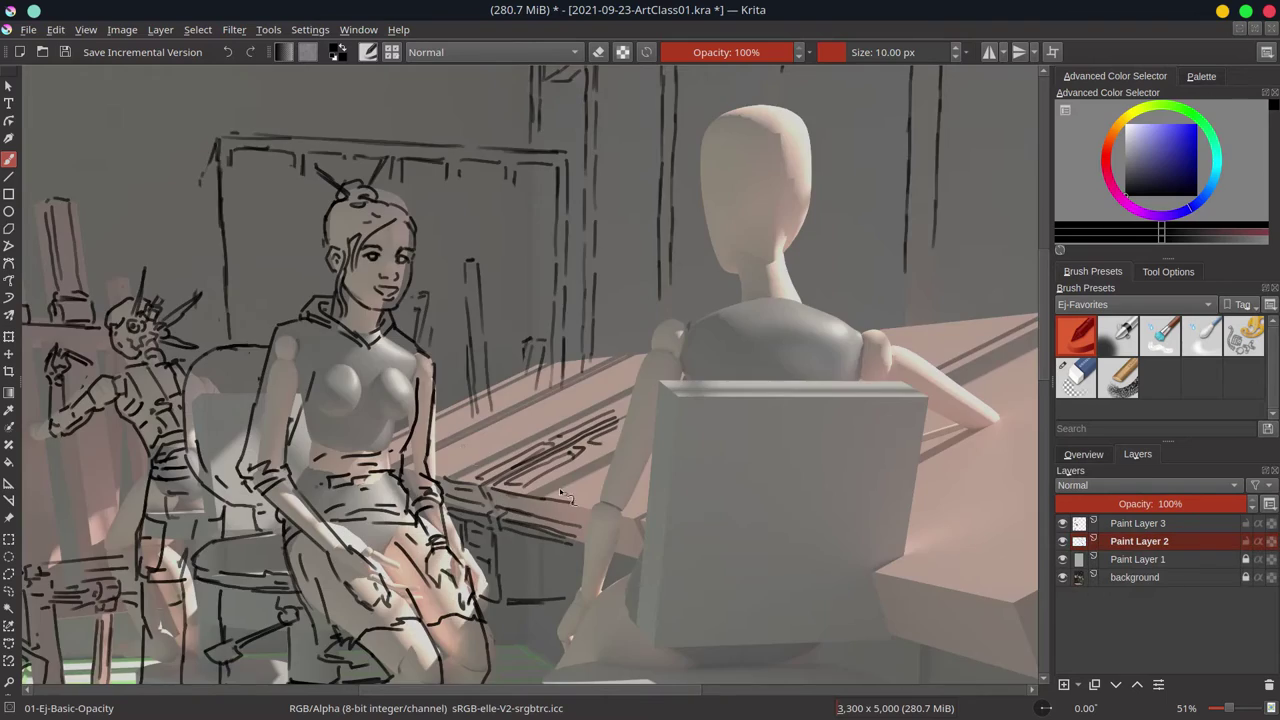
{"action": "left_click_drag", "start_coordinate": [494, 683], "coordinate": [477, 597]}
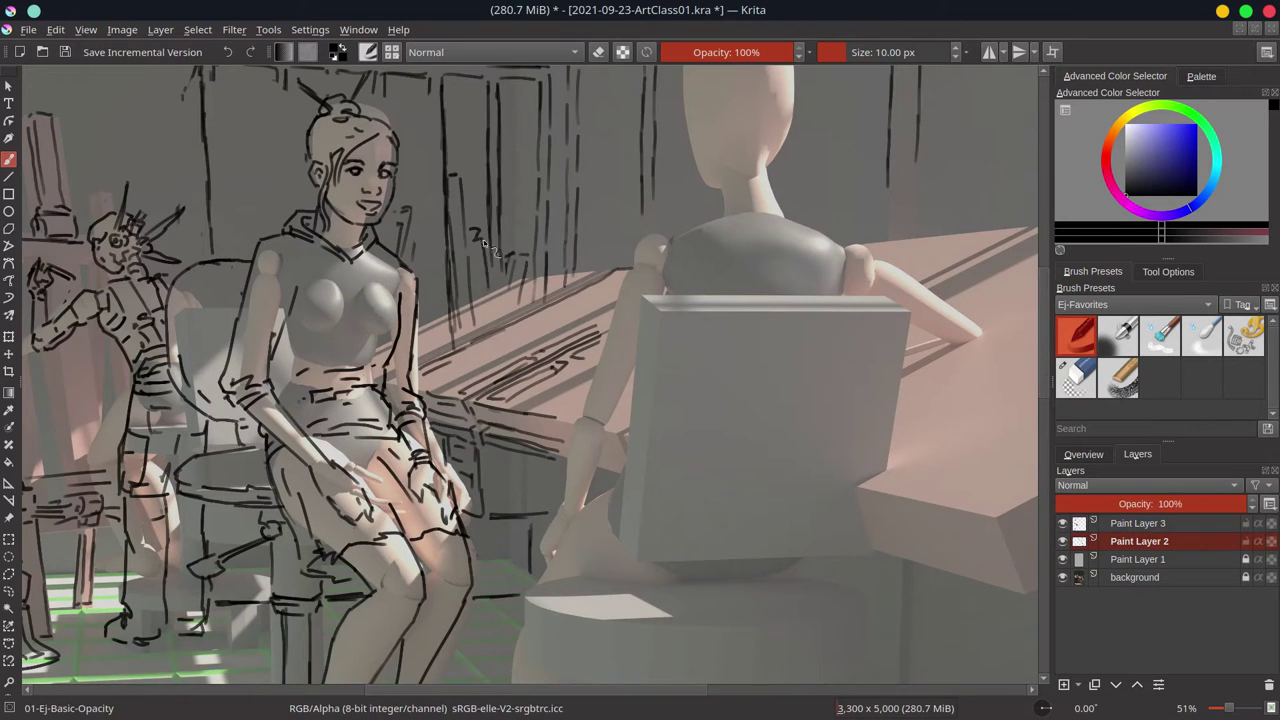
{"action": "left_click", "coordinate": [1062, 577]}
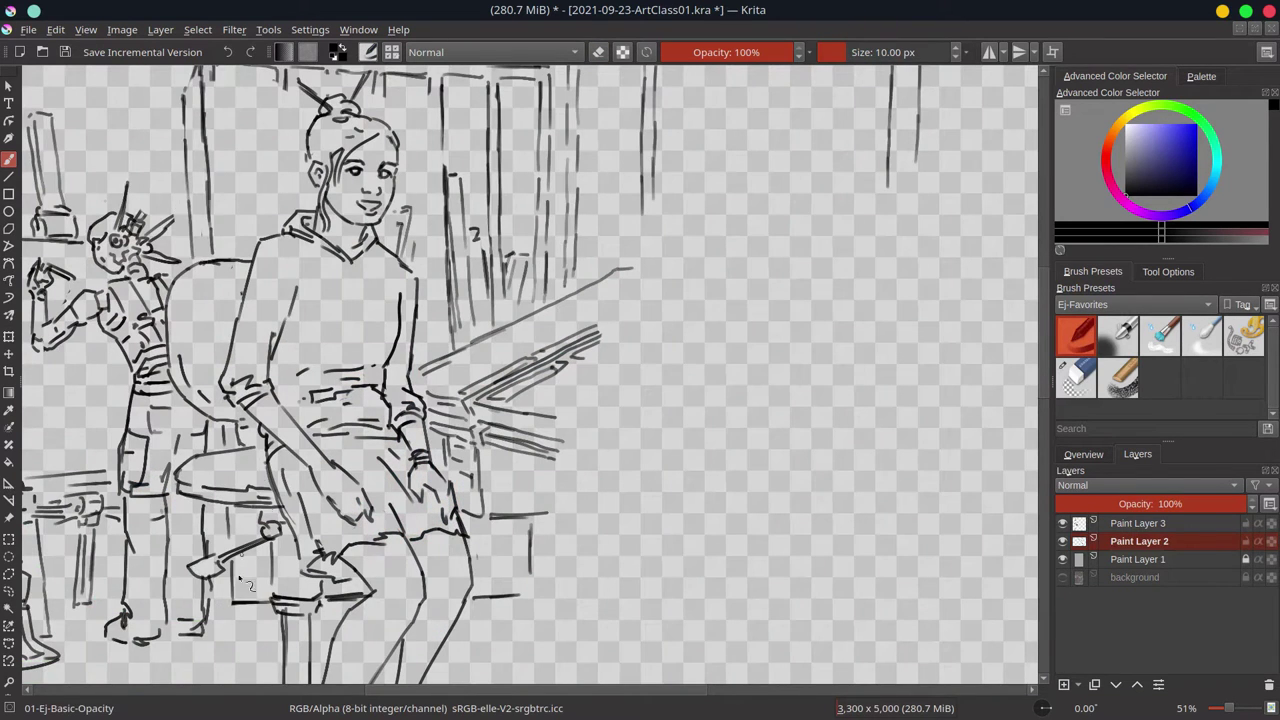
{"action": "left_click_drag", "start_coordinate": [218, 86], "coordinate": [214, 212]}
{"action": "left_click_drag", "start_coordinate": [281, 90], "coordinate": [284, 210]}
{"action": "left_click_drag", "start_coordinate": [291, 144], "coordinate": [292, 212]}
- Redraw the hair-bun sticks, add wall verticals behind her head, and erase stray lines
{"action": "left_click_drag", "start_coordinate": [483, 566], "coordinate": [488, 676]}
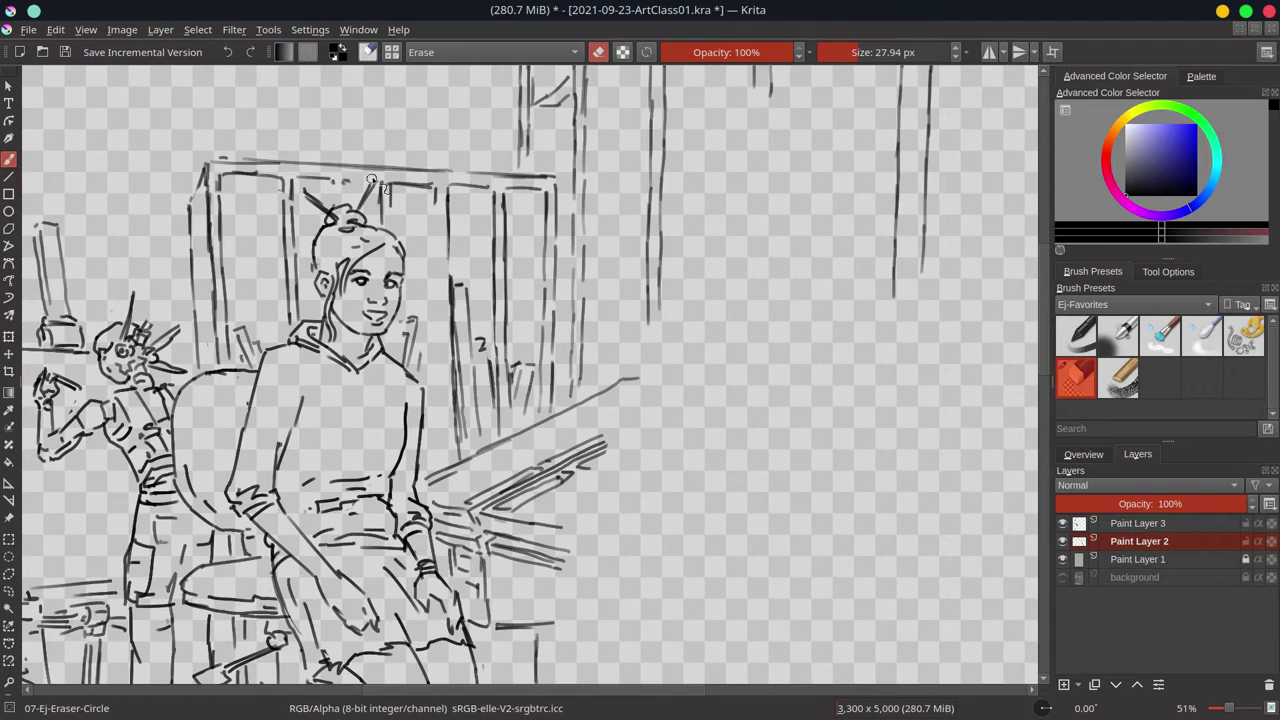
{"action": "mouse_move", "coordinate": [366, 192]}
{"action": "left_mouse_down"}
{"action": "mouse_move", "coordinate": [382, 174]}
{"action": "mouse_move", "coordinate": [438, 306]}
{"action": "left_mouse_up"}
{"action": "left_click_drag", "start_coordinate": [440, 392], "coordinate": [444, 458]}
{"action": "left_click_drag", "start_coordinate": [448, 207], "coordinate": [448, 125]}
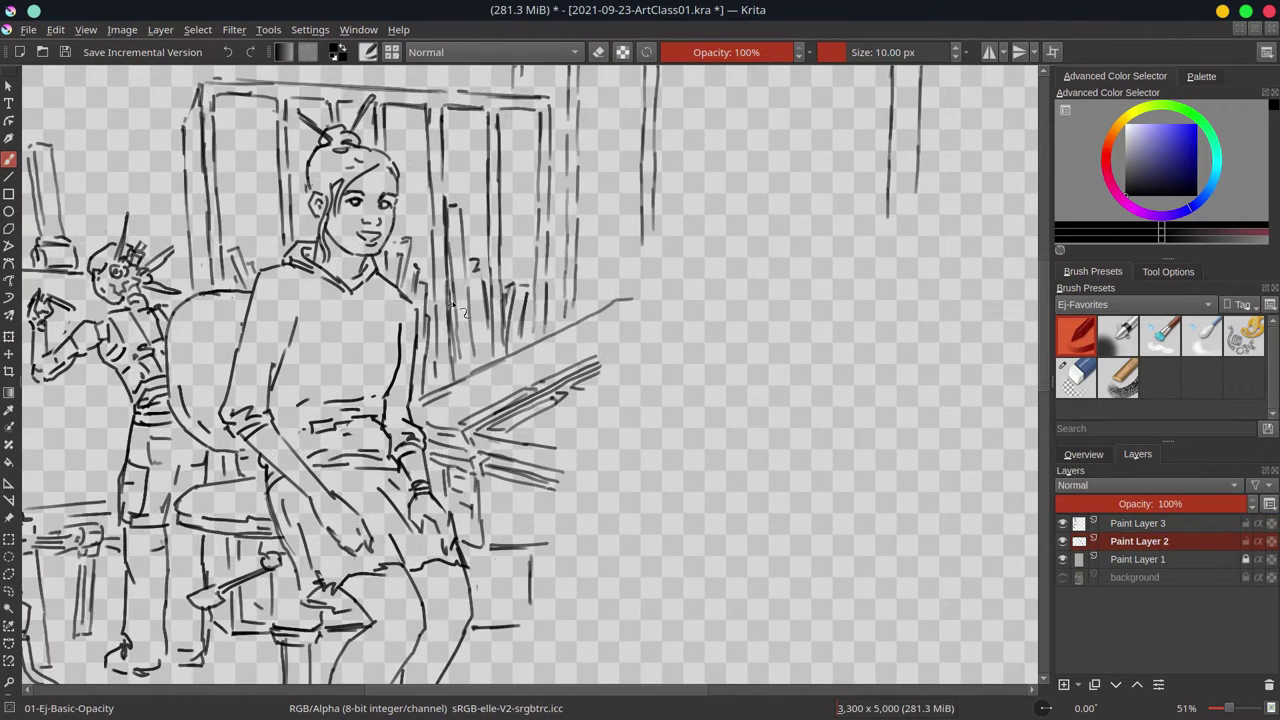
{"action": "key", "text": "/"}
{"action": "left_click_drag", "start_coordinate": [440, 180], "coordinate": [463, 286]}
{"action": "left_click_drag", "start_coordinate": [490, 212], "coordinate": [500, 345]}
{"action": "key", "text": "/"}
- Redraw wall verticals behind her shoulder and add table-edge hatching
{"action": "left_click_drag", "start_coordinate": [492, 278], "coordinate": [494, 364]}
{"action": "left_click_drag", "start_coordinate": [494, 558], "coordinate": [495, 582]}
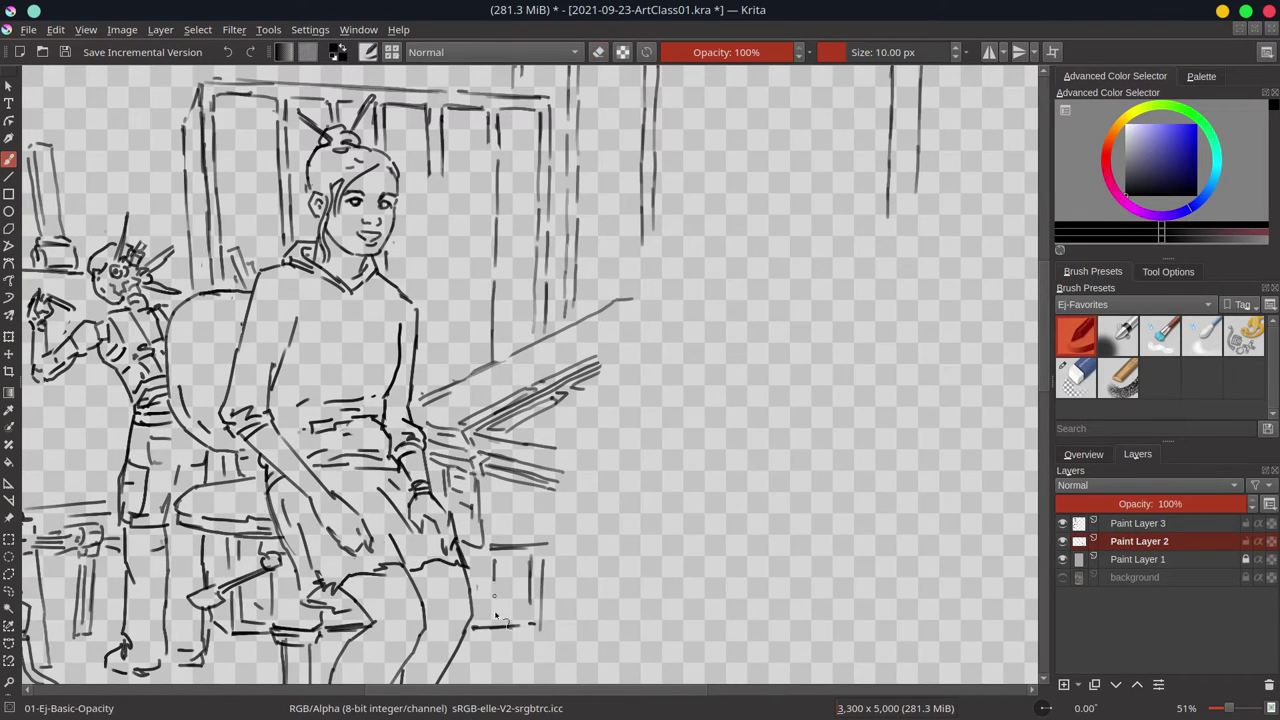
{"action": "mouse_move", "coordinate": [492, 162]}
{"action": "left_mouse_down"}
{"action": "mouse_move", "coordinate": [490, 305]}
{"action": "mouse_move", "coordinate": [470, 366]}
{"action": "left_mouse_up"}
{"action": "left_click_drag", "start_coordinate": [506, 302], "coordinate": [510, 356]}
{"action": "key", "text": "/"}
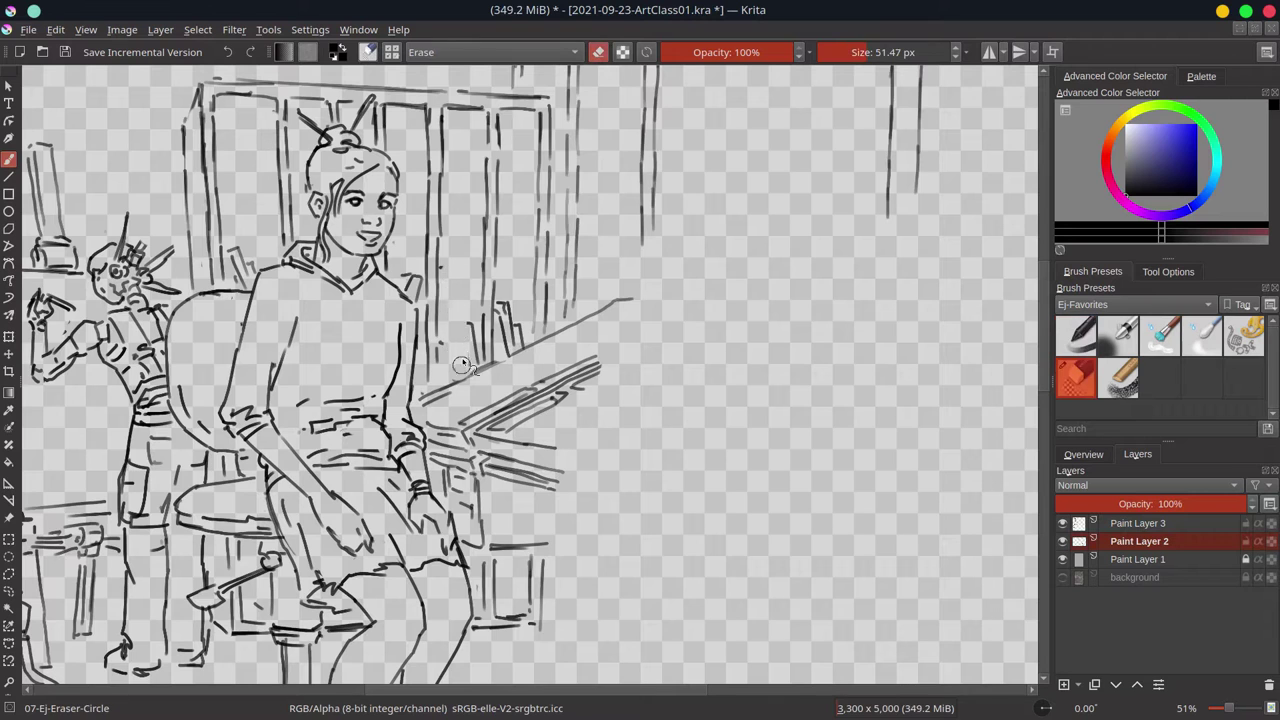
{"action": "key", "text": "/"}
{"action": "left_click_drag", "start_coordinate": [446, 310], "coordinate": [478, 378]}
- Mirror the canvas view with M and begin outlining the front mannequin
{"action": "scroll", "coordinate": [543, 306], "scroll_direction": "down", "scroll_amount": 3}
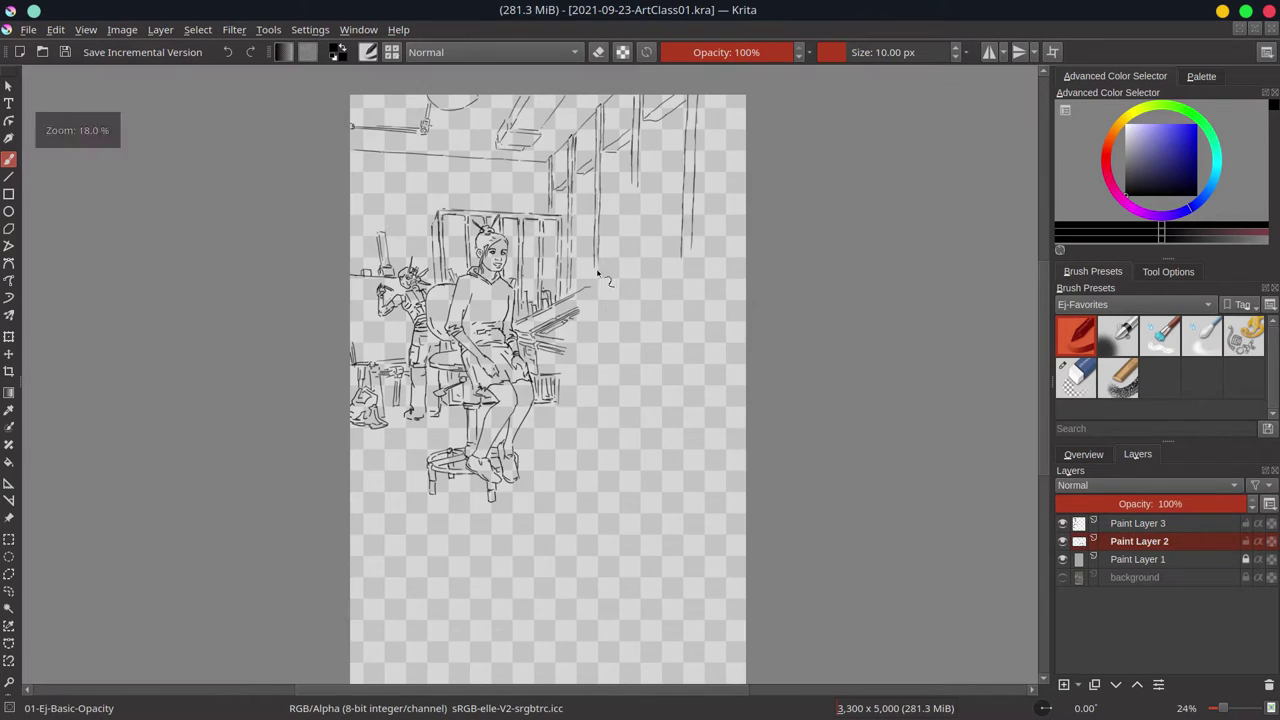
{"action": "scroll", "coordinate": [998, 333], "scroll_direction": "up", "scroll_amount": 2}
{"action": "scroll", "coordinate": [791, 528], "scroll_direction": "down", "scroll_amount": 3}
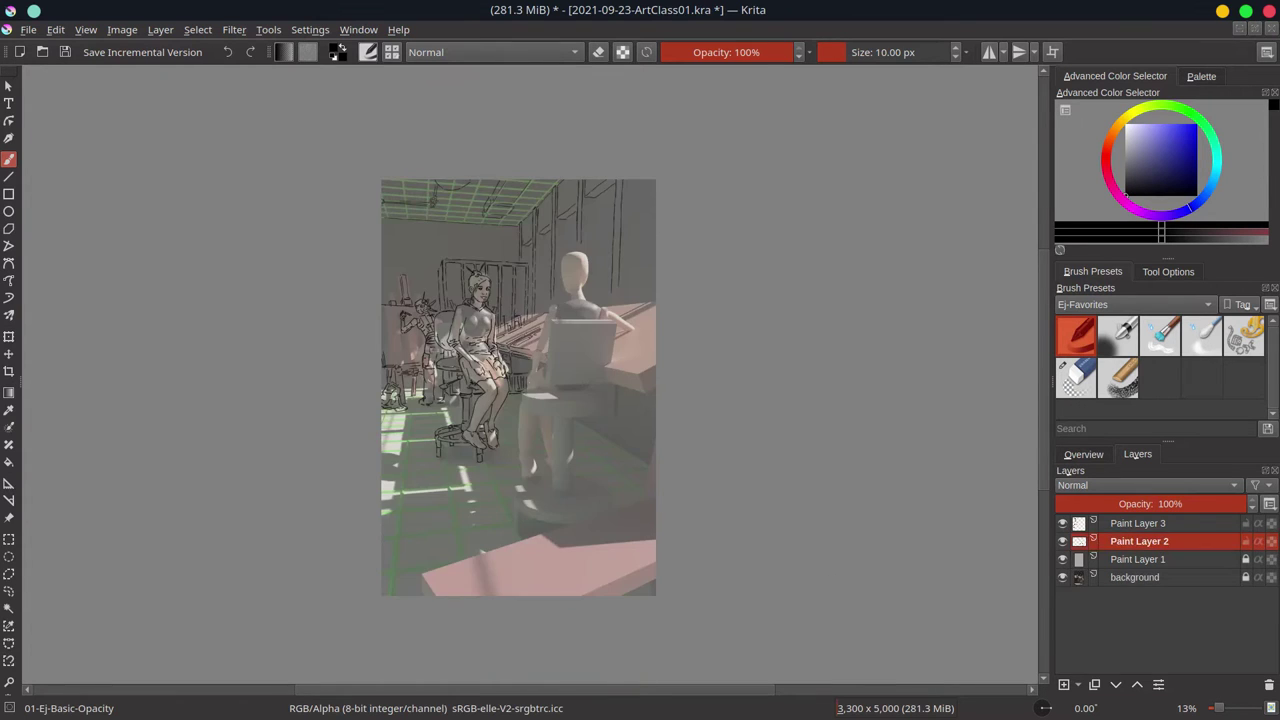
{"action": "key", "text": "m"}
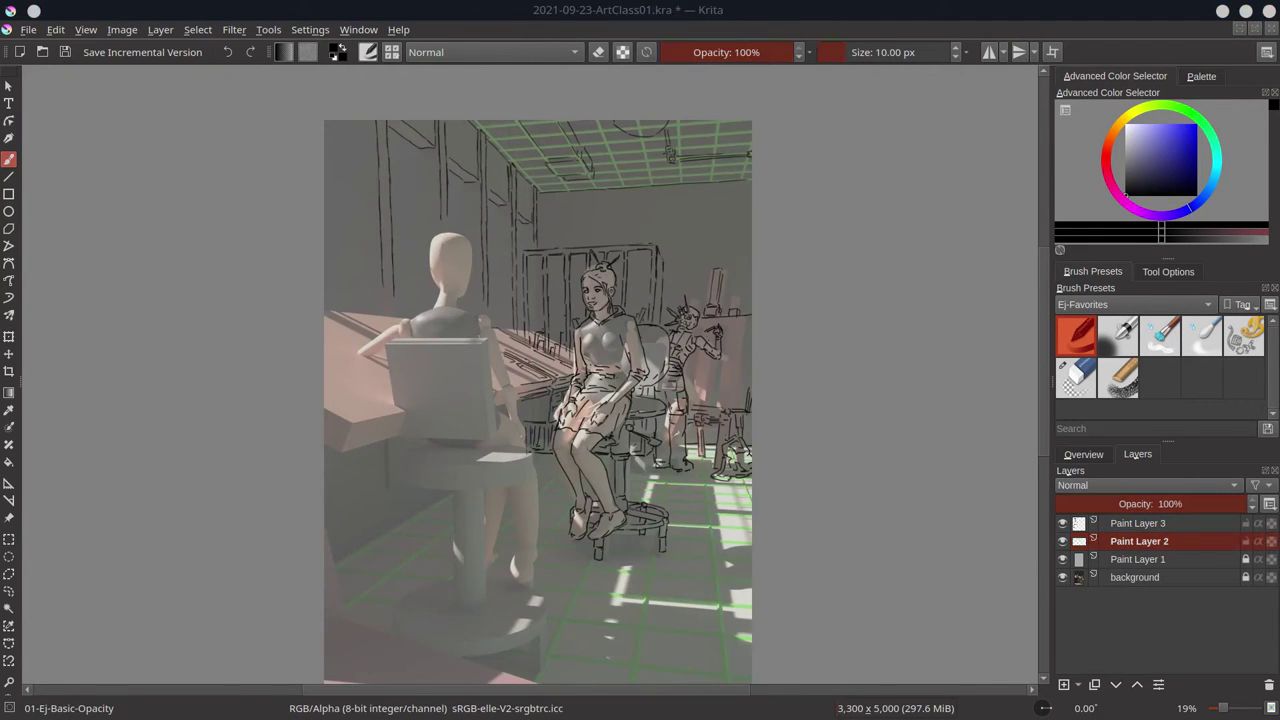
{"action": "scroll", "coordinate": [299, 357], "scroll_direction": "up", "scroll_amount": 2}
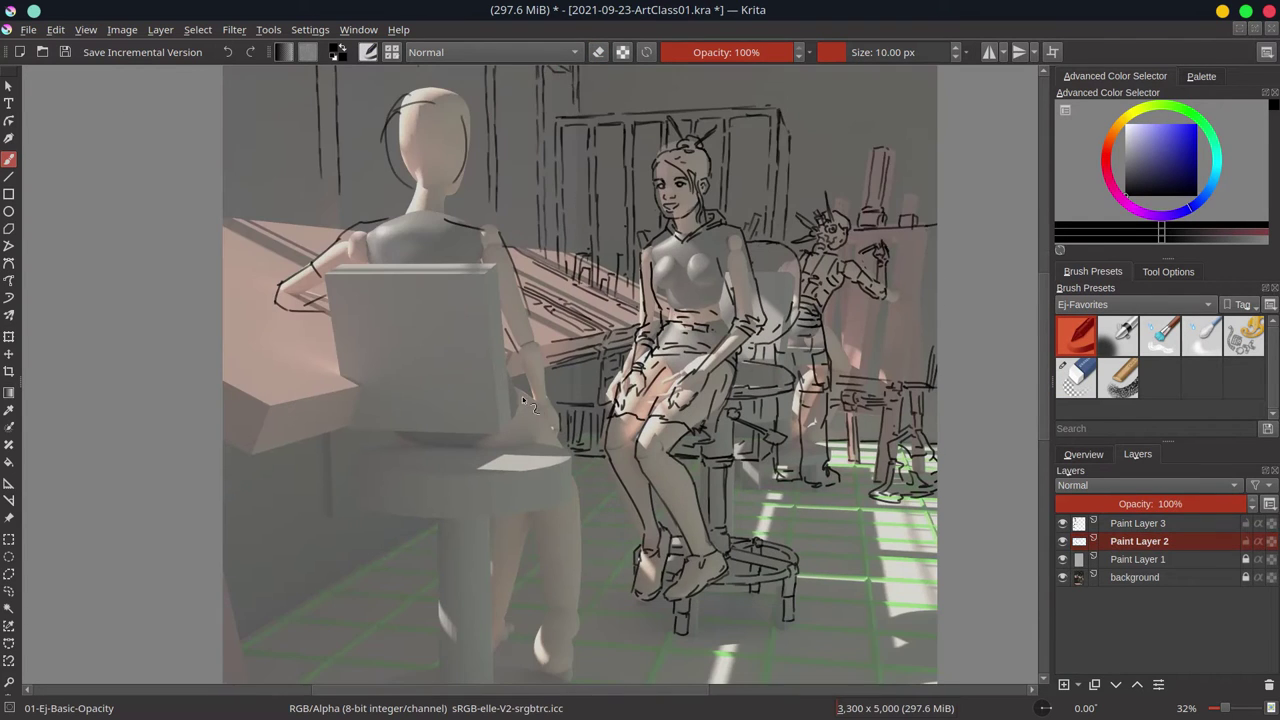
{"action": "scroll", "coordinate": [522, 396], "scroll_direction": "down", "scroll_amount": 3}
{"action": "left_click_drag", "start_coordinate": [513, 468], "coordinate": [570, 558]}
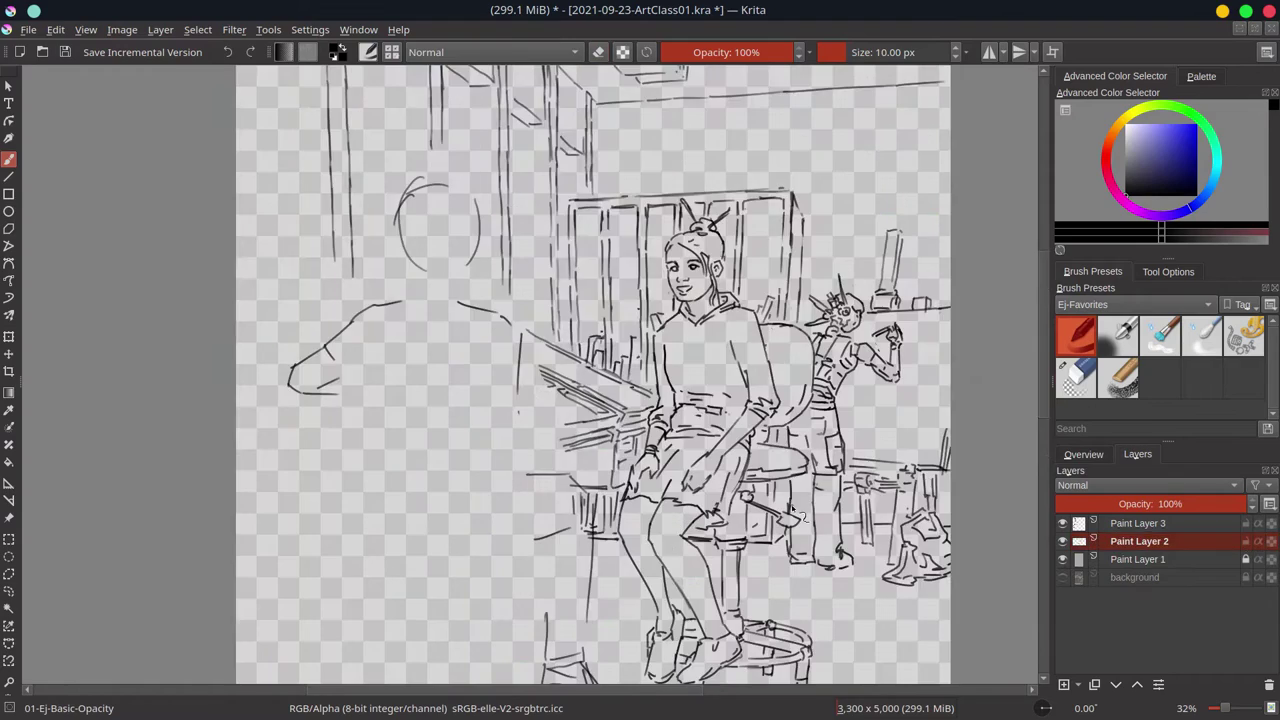
- Copy the lines around the front mannequin and paste them onto a new layer
{"action": "left_click", "coordinate": [8, 573]}
{"action": "left_click_drag", "start_coordinate": [300, 160], "coordinate": [290, 180]}
{"action": "key", "text": "ctrl+c"}
{"action": "left_click", "coordinate": [55, 29]}
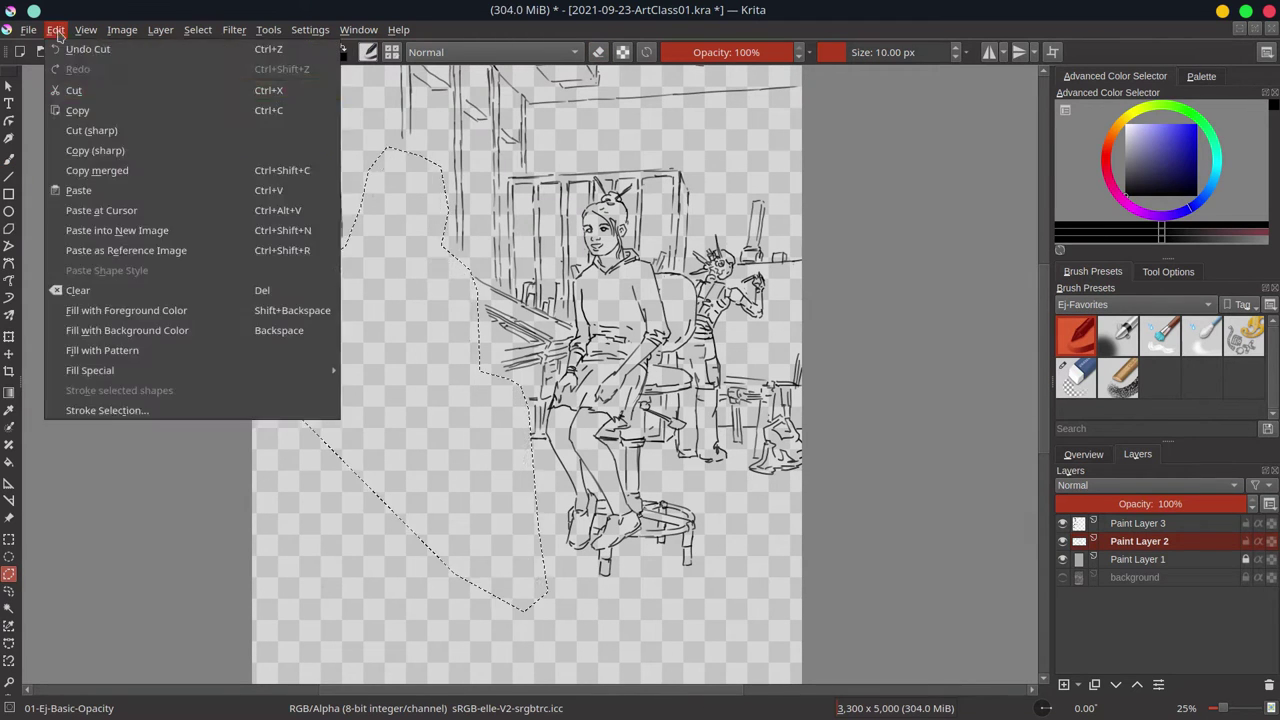
{"action": "left_click", "coordinate": [80, 163]}
{"action": "key", "text": "b"}
- Outline the front figure's head and neck, zoomed in closer
{"action": "left_click_drag", "start_coordinate": [368, 230], "coordinate": [436, 176]}
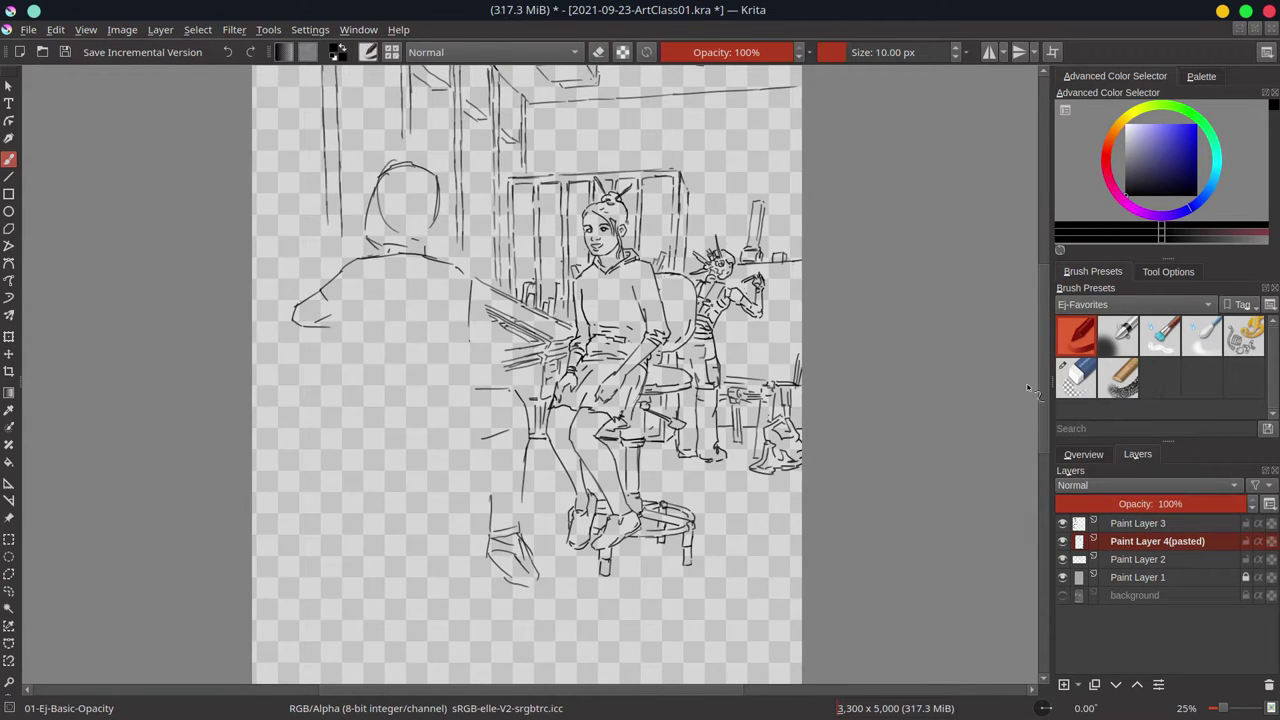
{"action": "key", "text": "ctrl+plus"}
{"action": "left_click_drag", "start_coordinate": [404, 314], "coordinate": [428, 308]}
{"action": "left_click_drag", "start_coordinate": [480, 216], "coordinate": [487, 258]}
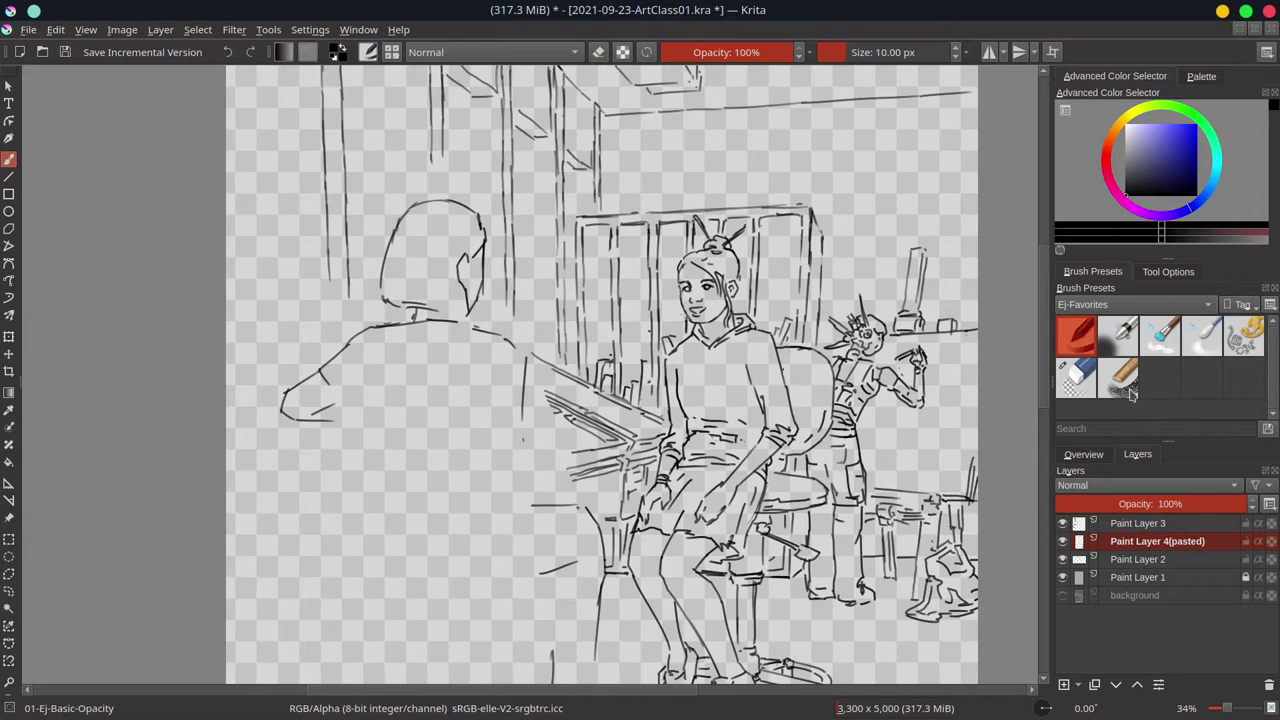
{"action": "key", "text": "slash"}
{"action": "key", "text": "slash"}
{"action": "key", "text": "slash"}
{"action": "key", "text": "slash"}
{"action": "key", "text": "slash"}
{"action": "key", "text": "slash"}
{"action": "key", "text": "slash"}
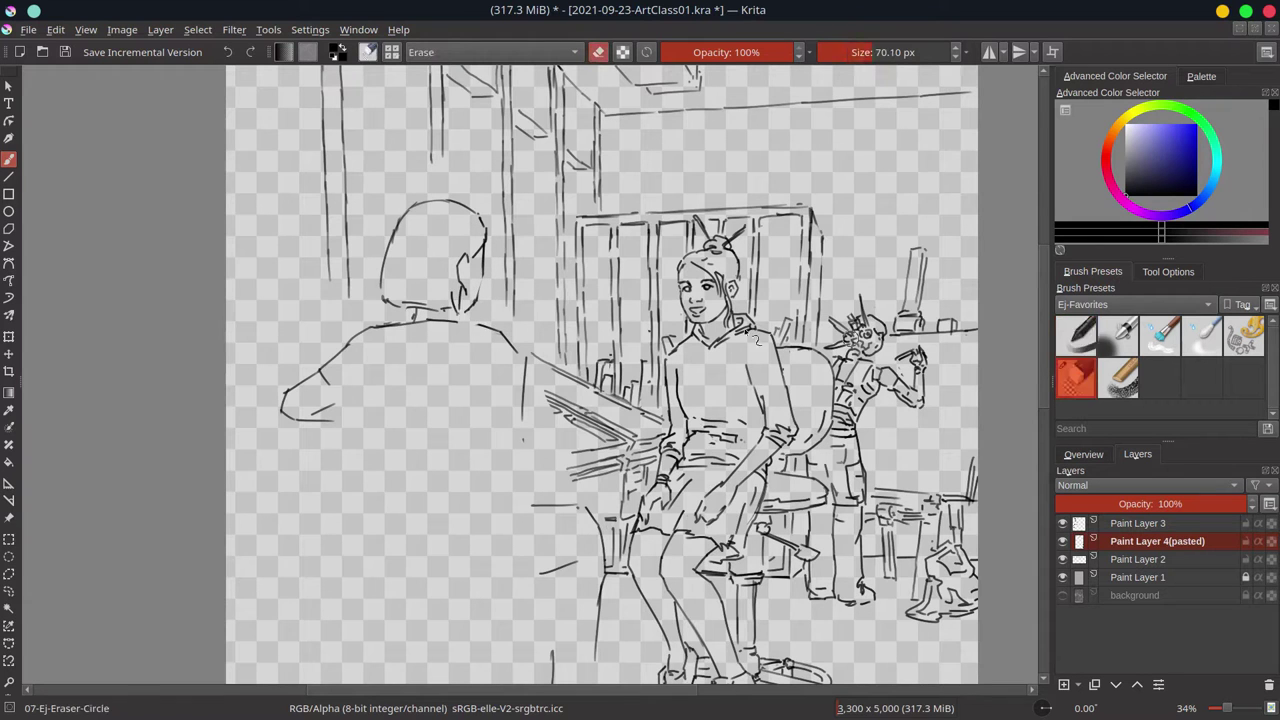
{"action": "key", "text": "slash"}
{"action": "left_click_drag", "start_coordinate": [440, 312], "coordinate": [476, 328]}
{"action": "key", "text": "slash"}
{"action": "key", "text": "slash"}
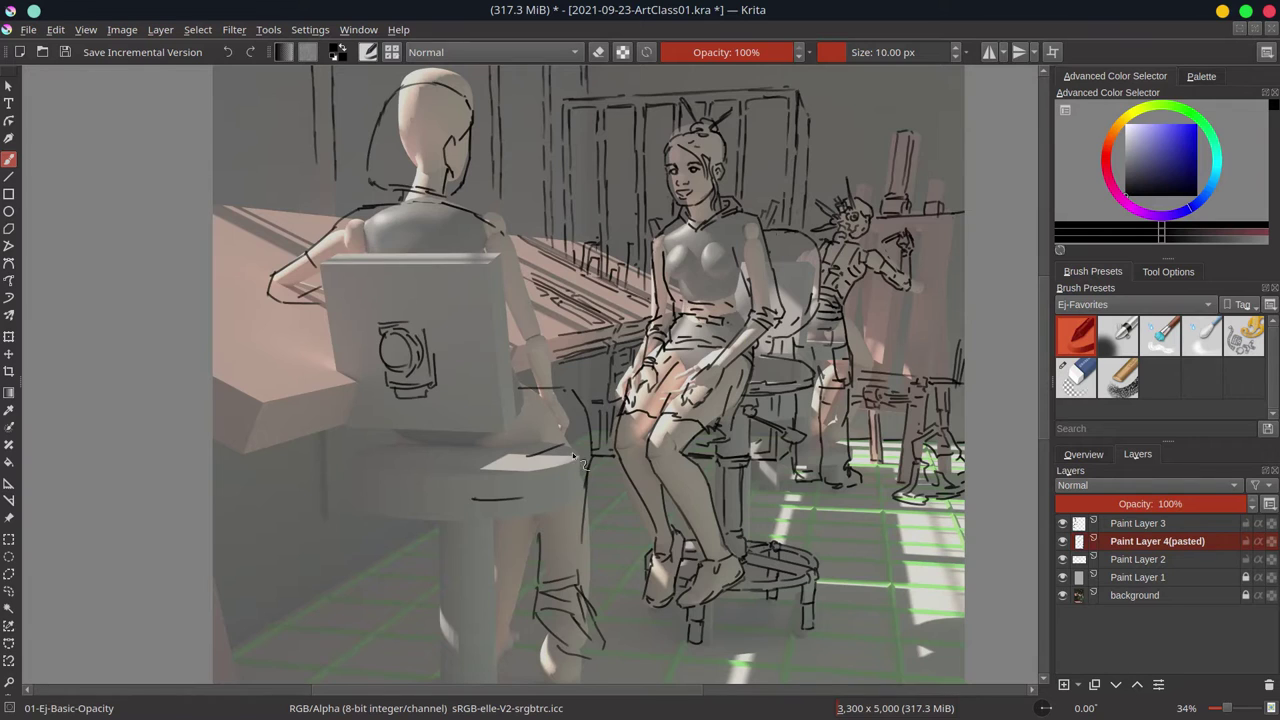
- Ink the chair's left support and backrest edges, erasing stray marks
{"action": "left_click_drag", "start_coordinate": [430, 440], "coordinate": [496, 468]}
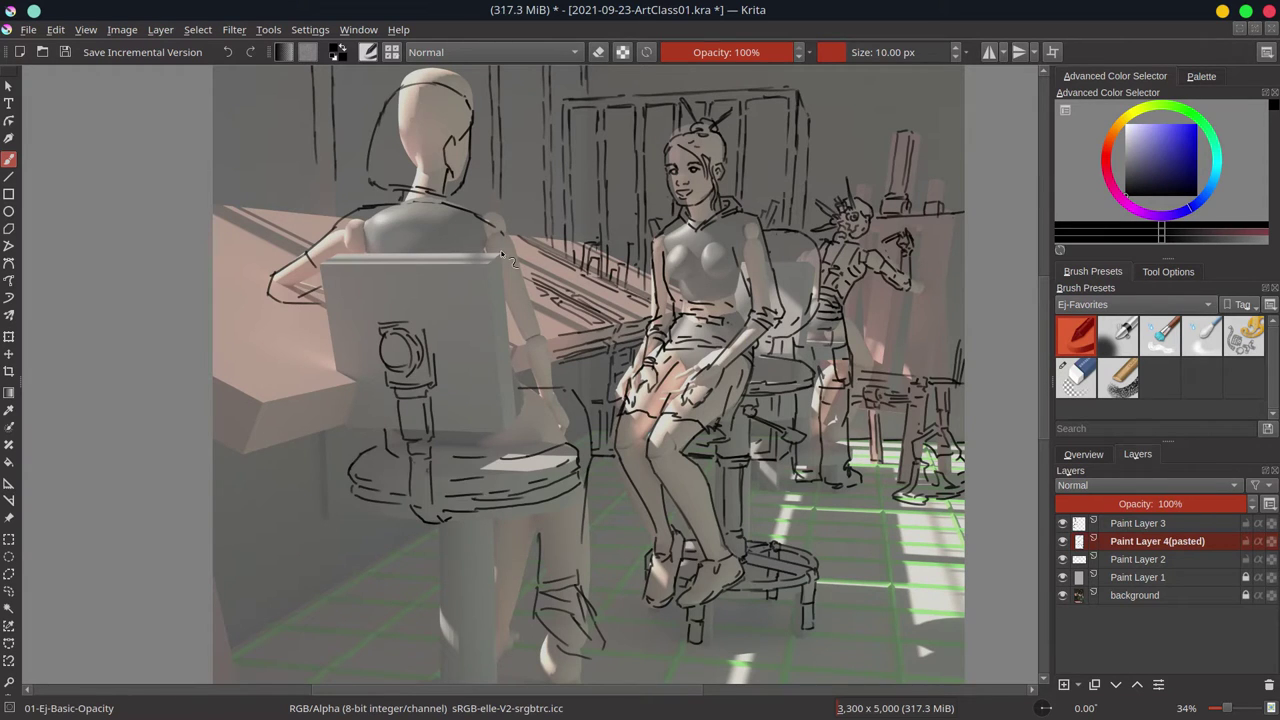
{"action": "key", "text": "slash"}
{"action": "mouse_move", "coordinate": [322, 280]}
{"action": "left_mouse_down"}
{"action": "mouse_move", "coordinate": [352, 412]}
{"action": "mouse_move", "coordinate": [484, 258]}
{"action": "mouse_move", "coordinate": [512, 352]}
{"action": "left_mouse_up"}
{"action": "key", "text": "slash"}
{"action": "key", "text": "slash"}
{"action": "key", "text": "slash"}
{"action": "key", "text": "slash"}
{"action": "key", "text": "slash"}
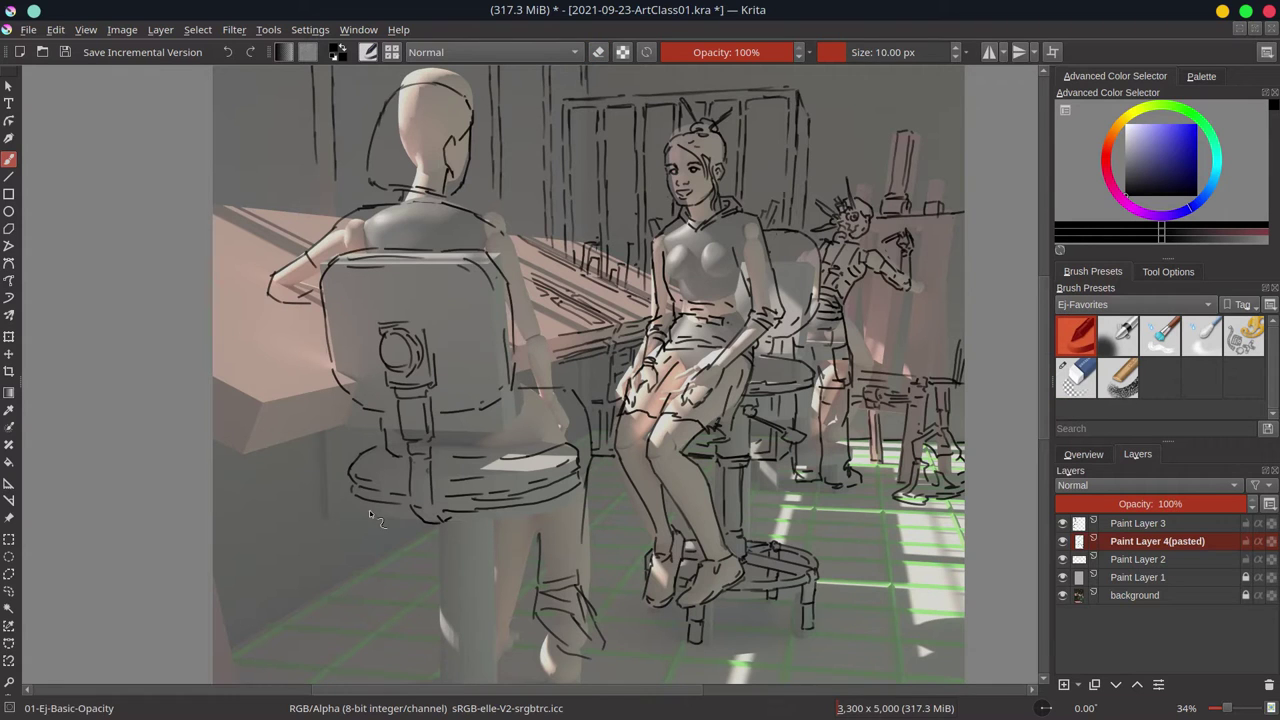
{"action": "key", "text": "slash"}
{"action": "key", "text": "slash"}
{"action": "left_click_drag", "start_coordinate": [498, 228], "coordinate": [500, 266]}
{"action": "key", "text": "slash"}
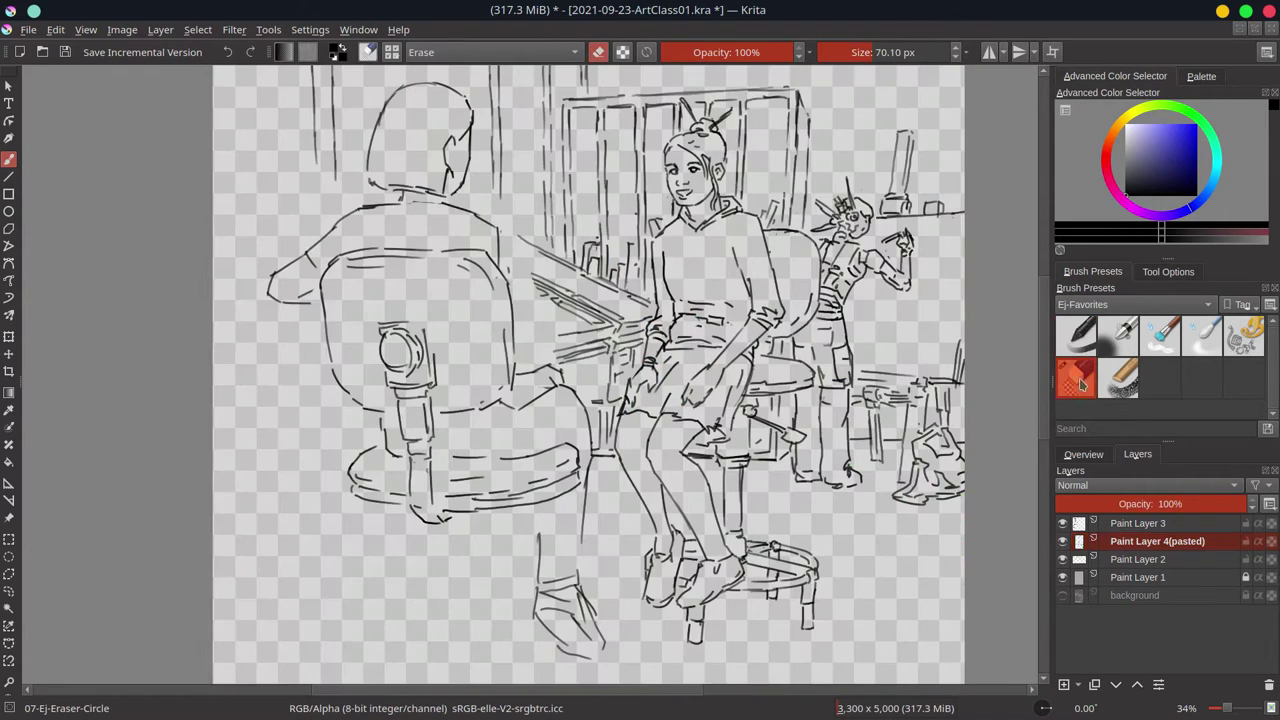
{"action": "left_click_drag", "start_coordinate": [530, 405], "coordinate": [519, 303]}
{"action": "key", "text": "slash"}
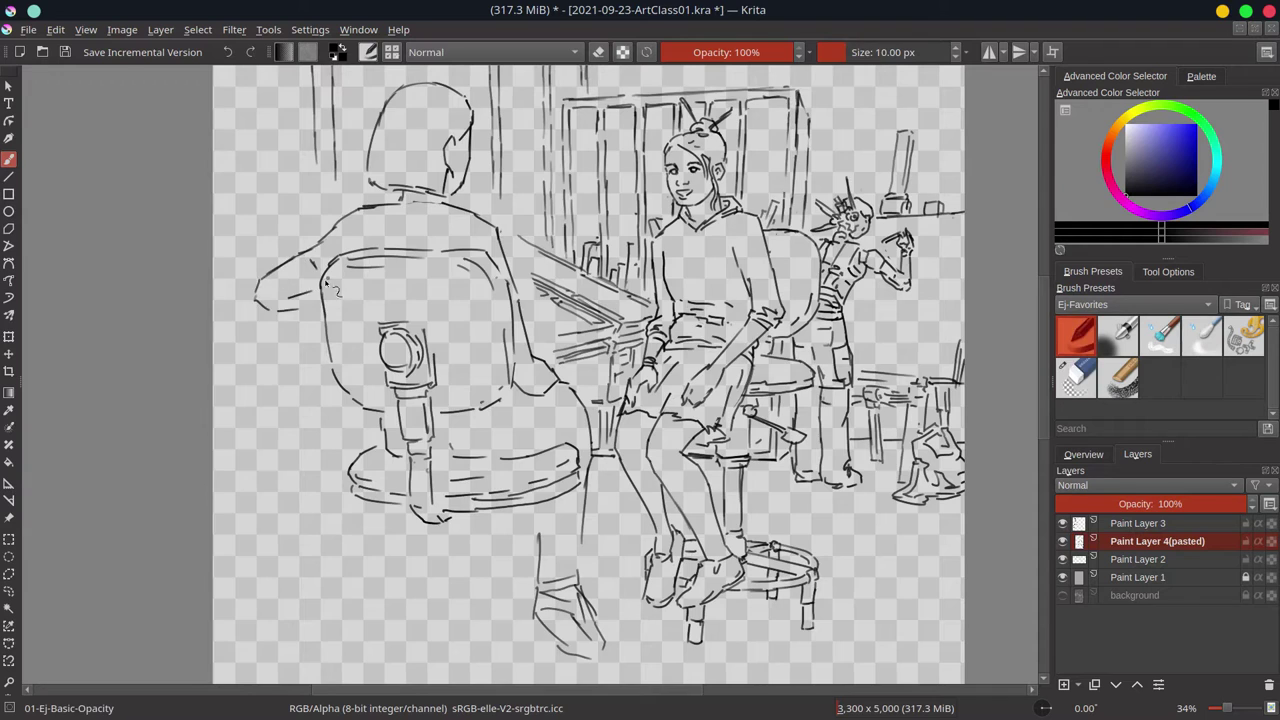
{"action": "scroll", "coordinate": [500, 360], "scroll_direction": "down", "scroll_amount": 2}
{"action": "key", "text": "slash"}
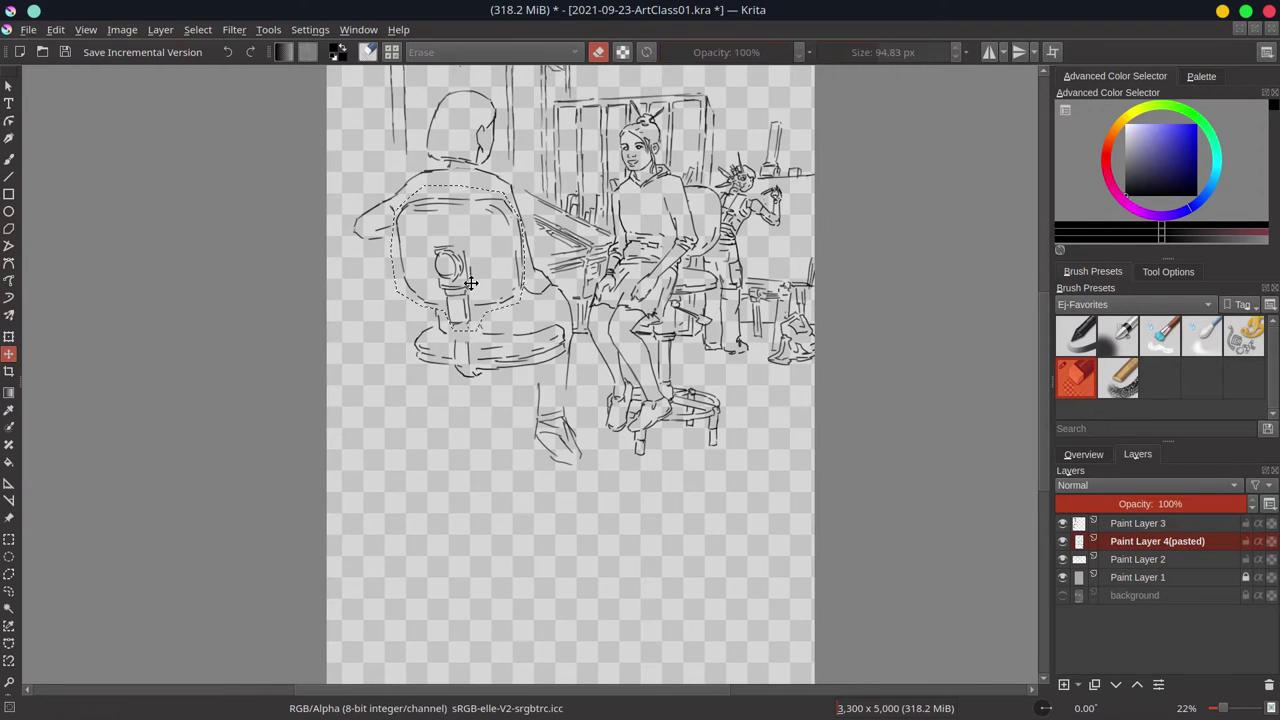
- Erase the stray lines near the chair and beside the lower leg
{"action": "key", "text": "slash"}
{"action": "key", "text": "slash"}
{"action": "left_click_drag", "start_coordinate": [570, 305], "coordinate": [530, 285]}
{"action": "key", "text": "slash"}
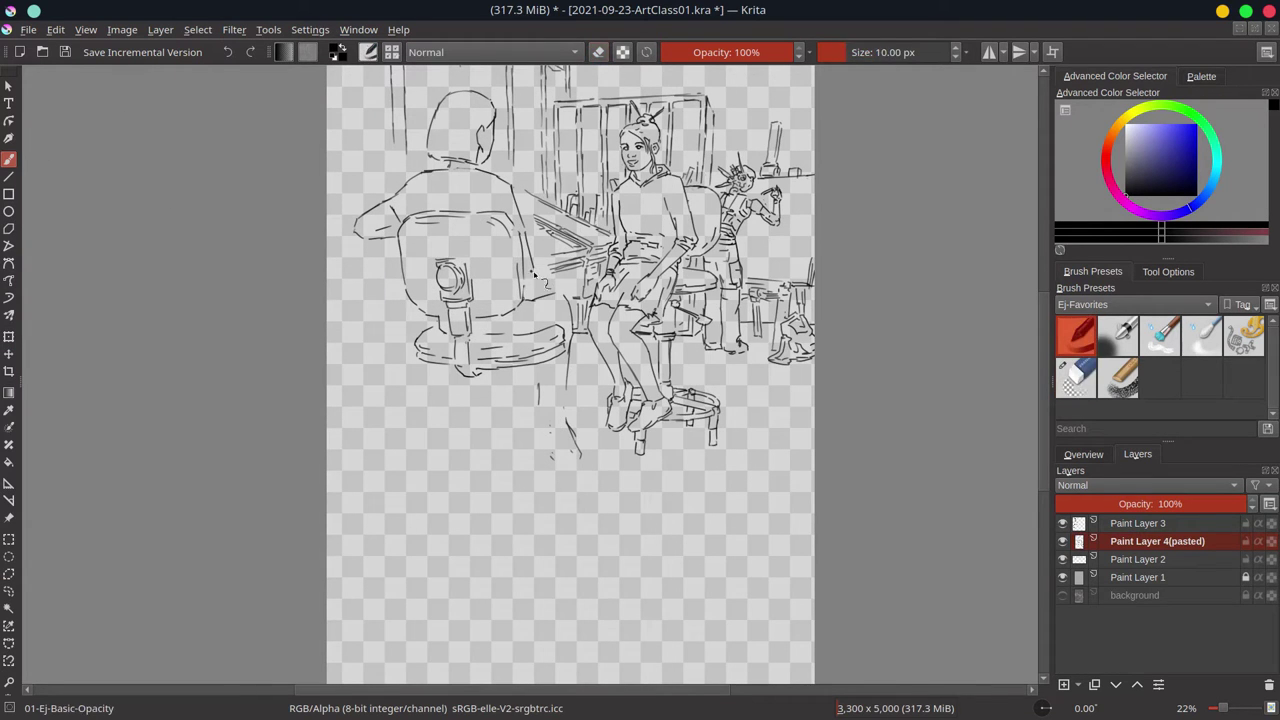
{"action": "key", "text": "slash"}
{"action": "left_click_drag", "start_coordinate": [565, 450], "coordinate": [545, 395]}
{"action": "key", "text": "slash"}
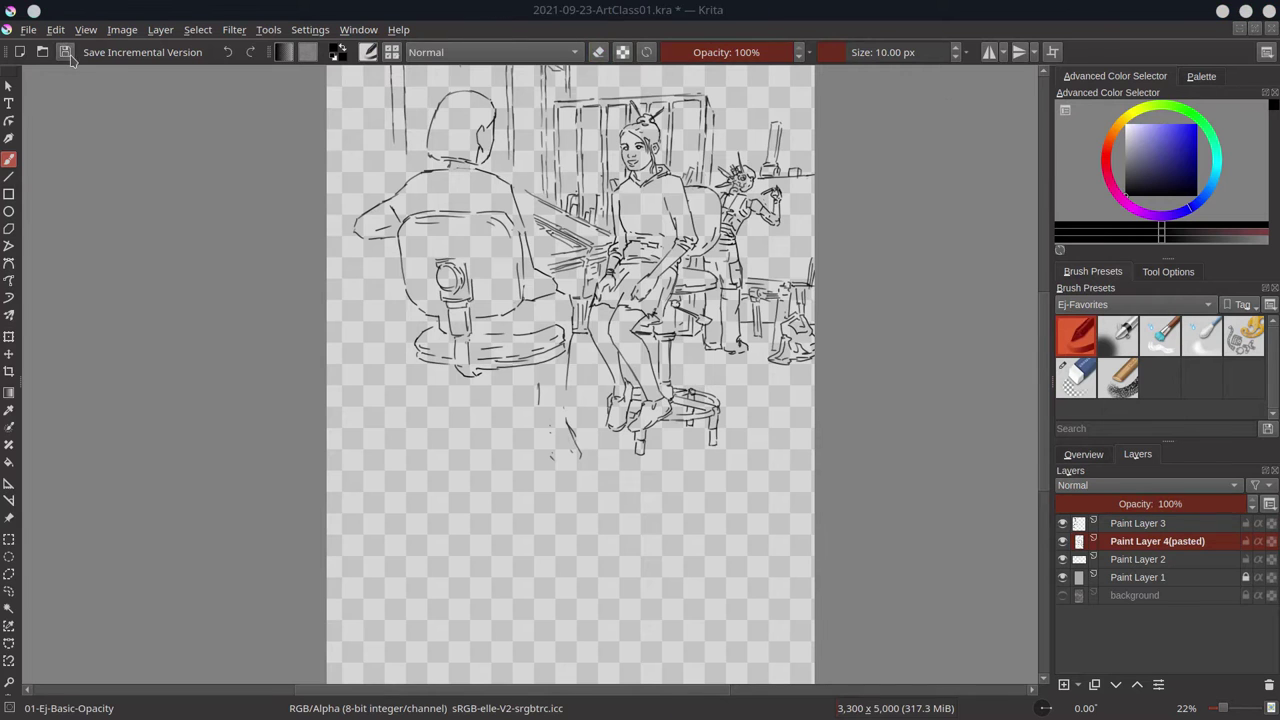
- Re-show the background render, ink a short stroke beside the shoe, and sketch the foreground chair base
{"action": "left_click", "coordinate": [1062, 595]}
{"action": "scroll", "coordinate": [540, 365], "scroll_direction": "up", "scroll_amount": 2}
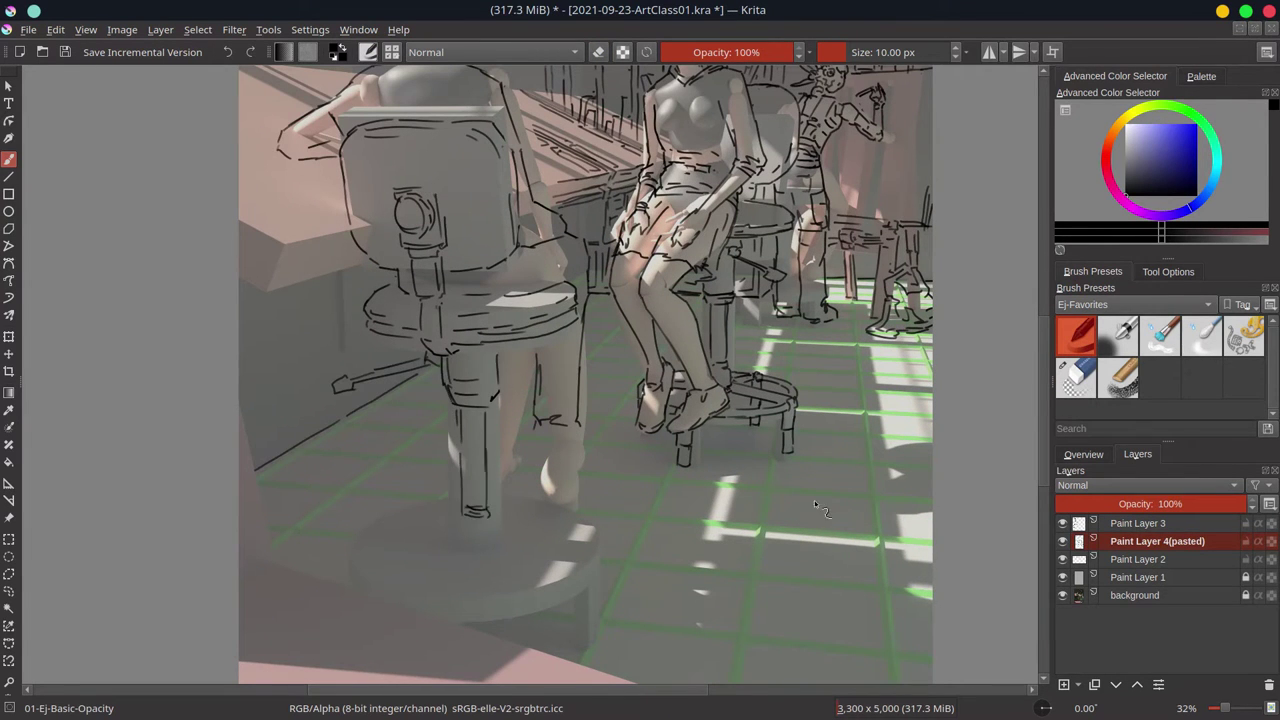
{"action": "left_click_drag", "start_coordinate": [545, 428], "coordinate": [573, 473]}
{"action": "scroll", "coordinate": [462, 493], "scroll_direction": "down", "scroll_amount": 1}
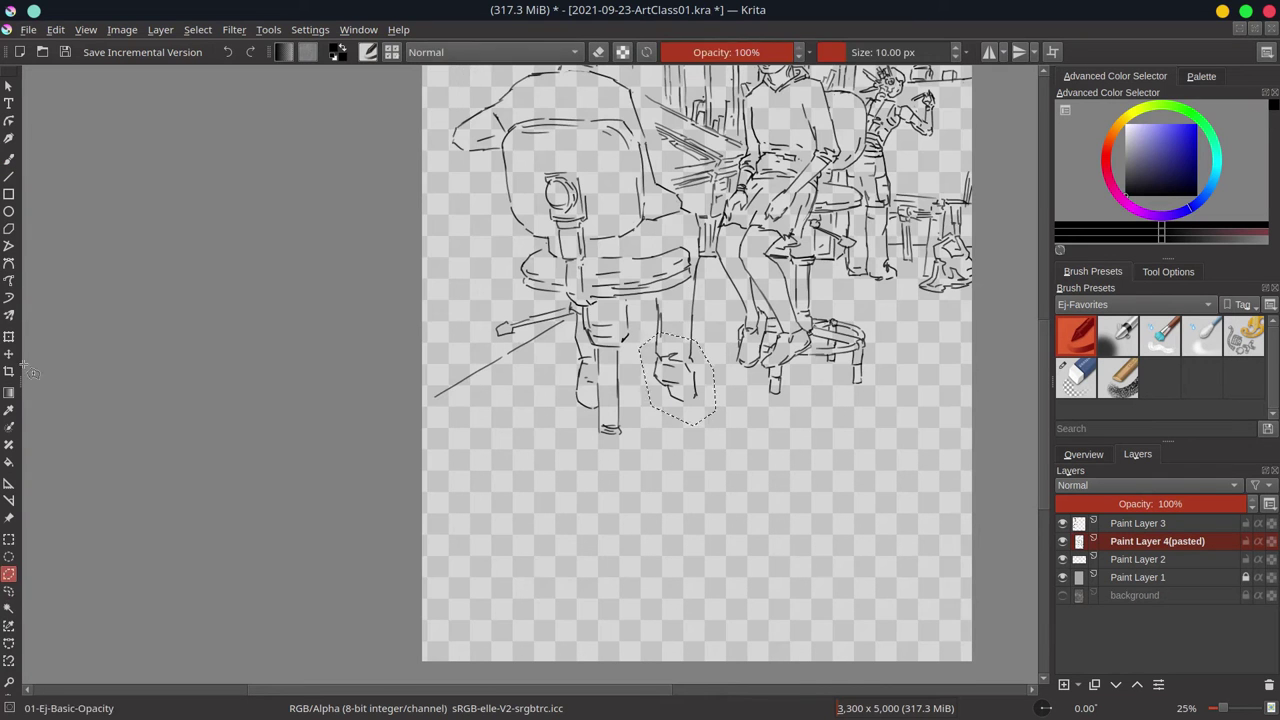
{"action": "scroll", "coordinate": [745, 440], "scroll_direction": "down", "scroll_amount": 3}
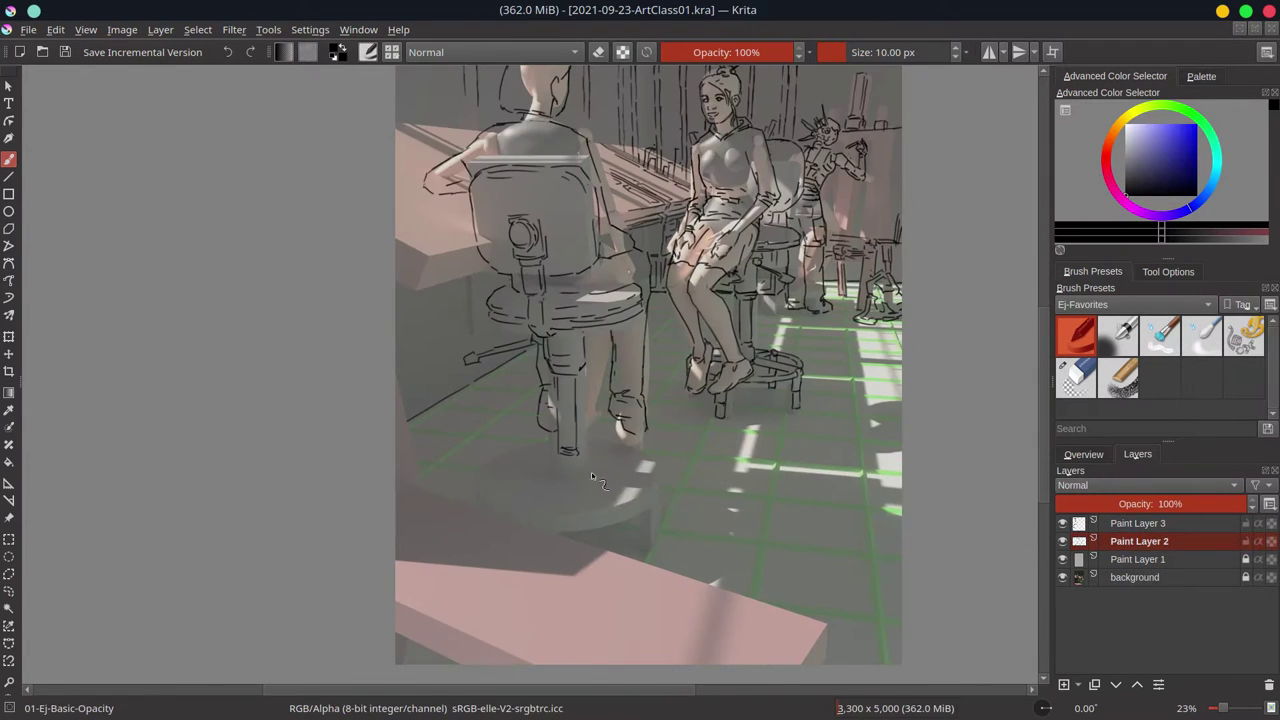
{"action": "mouse_move", "coordinate": [590, 486]}
{"action": "left_mouse_down"}
{"action": "mouse_move", "coordinate": [600, 506]}
{"action": "mouse_move", "coordinate": [704, 566]}
{"action": "left_mouse_up"}
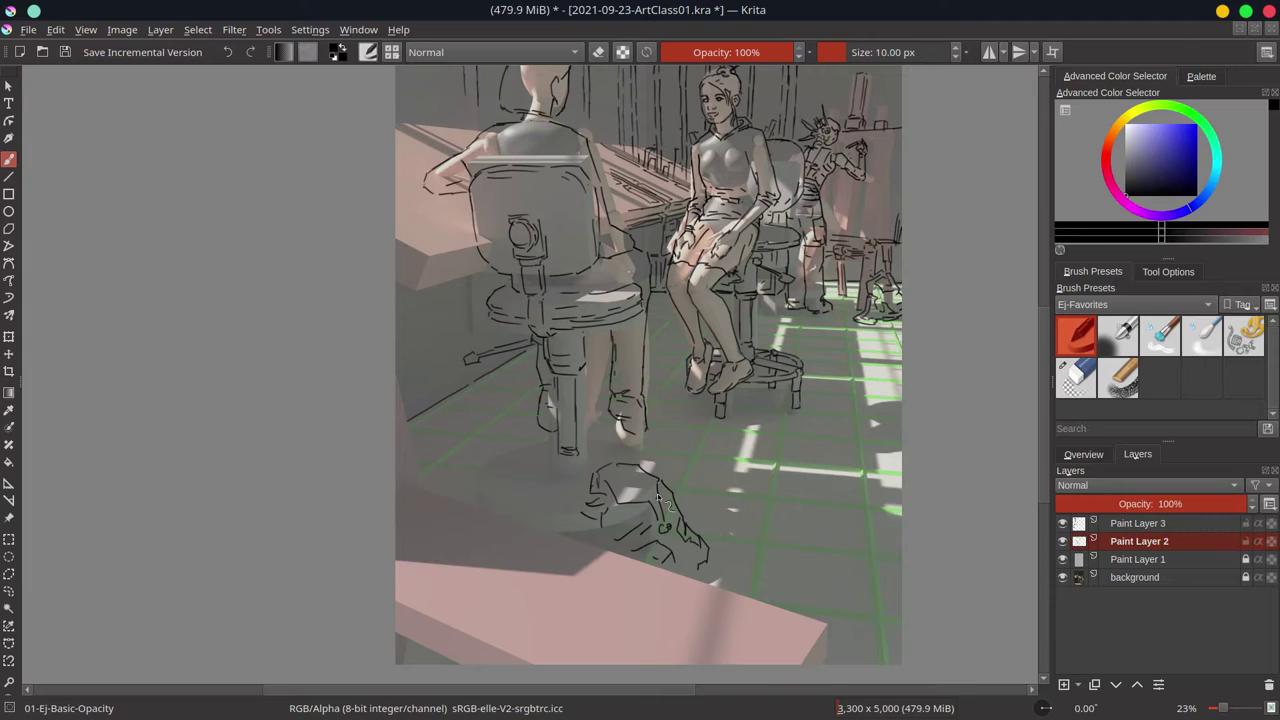
- Extend the foreground chair's base outline and sketch lines across the lower foreground
{"action": "left_click_drag", "start_coordinate": [684, 522], "coordinate": [765, 566]}
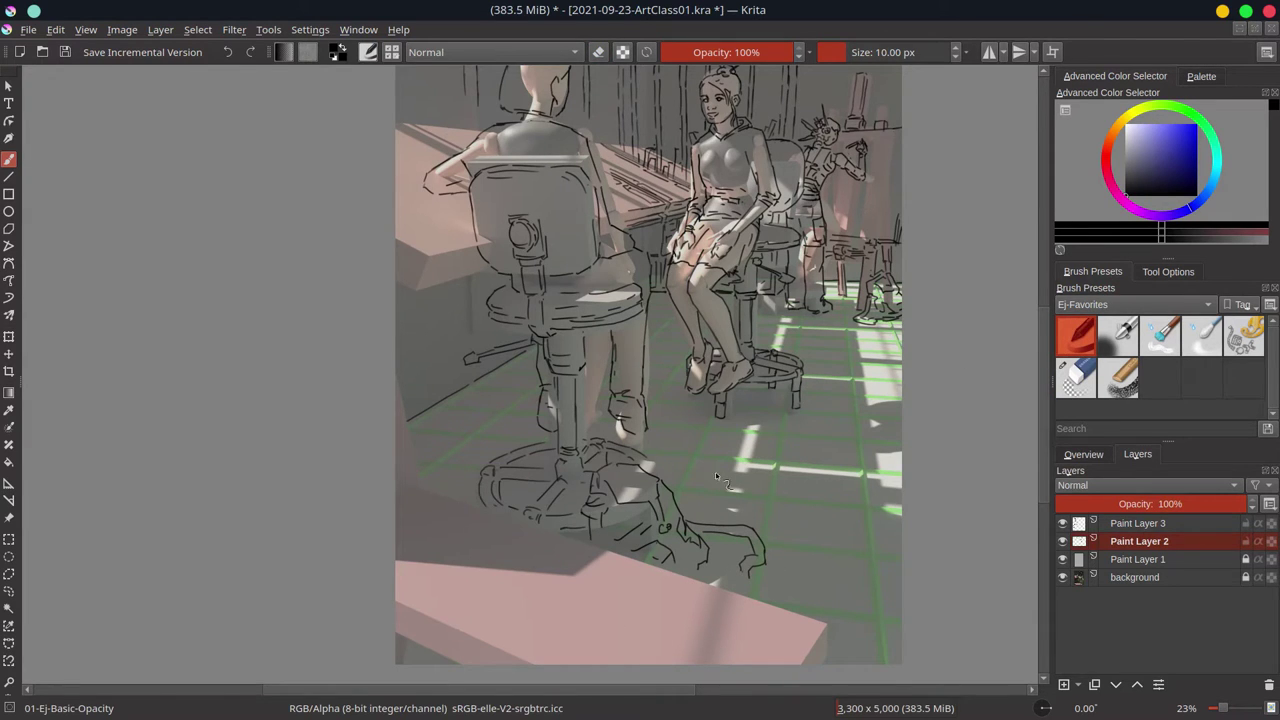
{"action": "scroll", "coordinate": [716, 478], "scroll_direction": "down", "scroll_amount": 3}
{"action": "left_click_drag", "start_coordinate": [587, 412], "coordinate": [660, 500]}
{"action": "left_click_drag", "start_coordinate": [410, 500], "coordinate": [426, 548]}
{"action": "left_click_drag", "start_coordinate": [535, 558], "coordinate": [690, 522]}
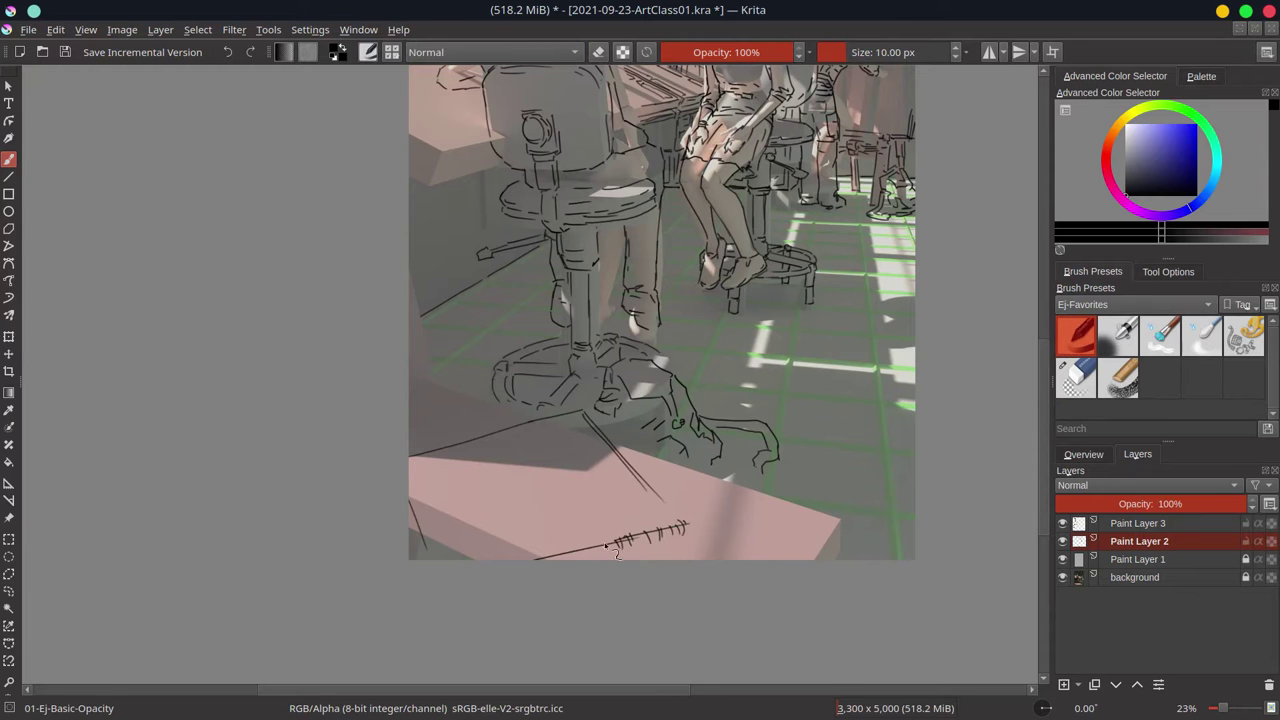
{"action": "left_click_drag", "start_coordinate": [491, 548], "coordinate": [588, 522]}
{"action": "key", "text": "4"}
{"action": "left_click_drag", "start_coordinate": [444, 448], "coordinate": [549, 452]}
- Erase excess marks near the desk edge and ink the desk's lower edge
{"action": "key", "text": "5"}
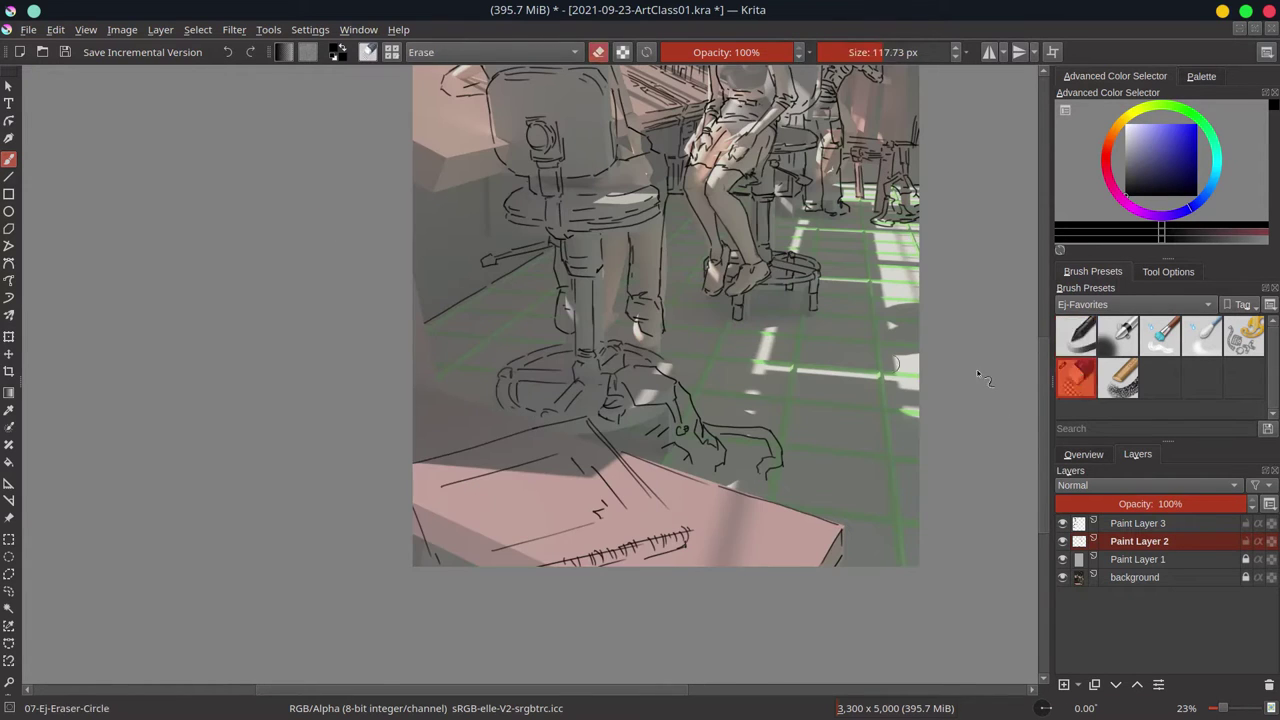
{"action": "left_click_drag", "start_coordinate": [437, 445], "coordinate": [482, 432]}
{"action": "scroll", "coordinate": [540, 300], "scroll_direction": "up", "scroll_amount": 3}
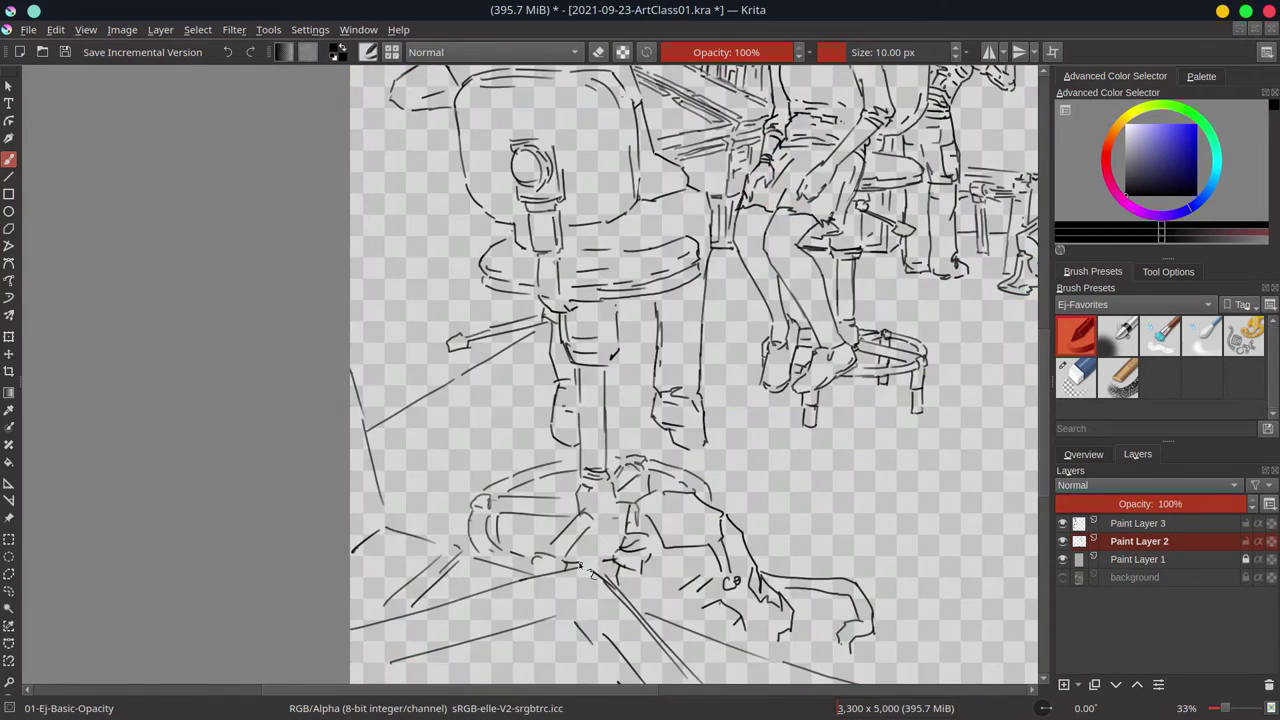
{"action": "scroll", "coordinate": [676, 587], "scroll_direction": "down", "scroll_amount": 4}
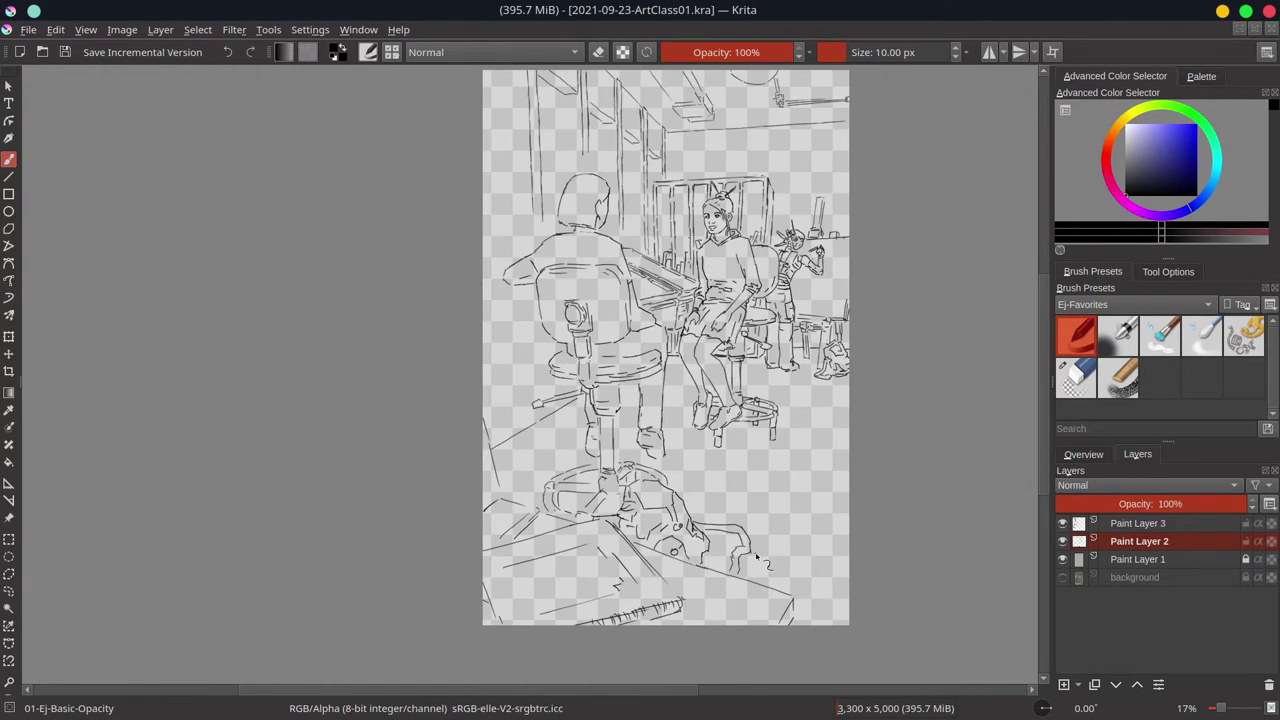
{"action": "scroll", "coordinate": [516, 417], "scroll_direction": "up", "scroll_amount": 3}
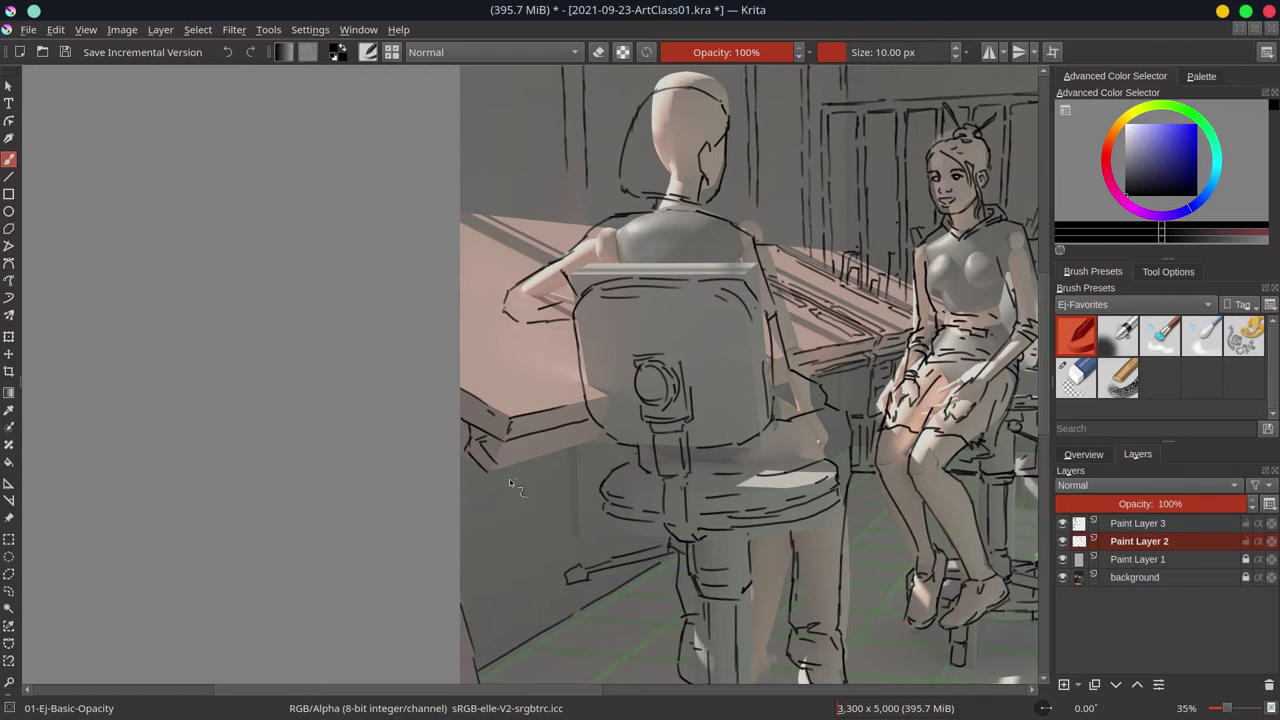
{"action": "left_click_drag", "start_coordinate": [548, 447], "coordinate": [594, 429]}
{"action": "scroll", "coordinate": [540, 318], "scroll_direction": "up", "scroll_amount": 2}
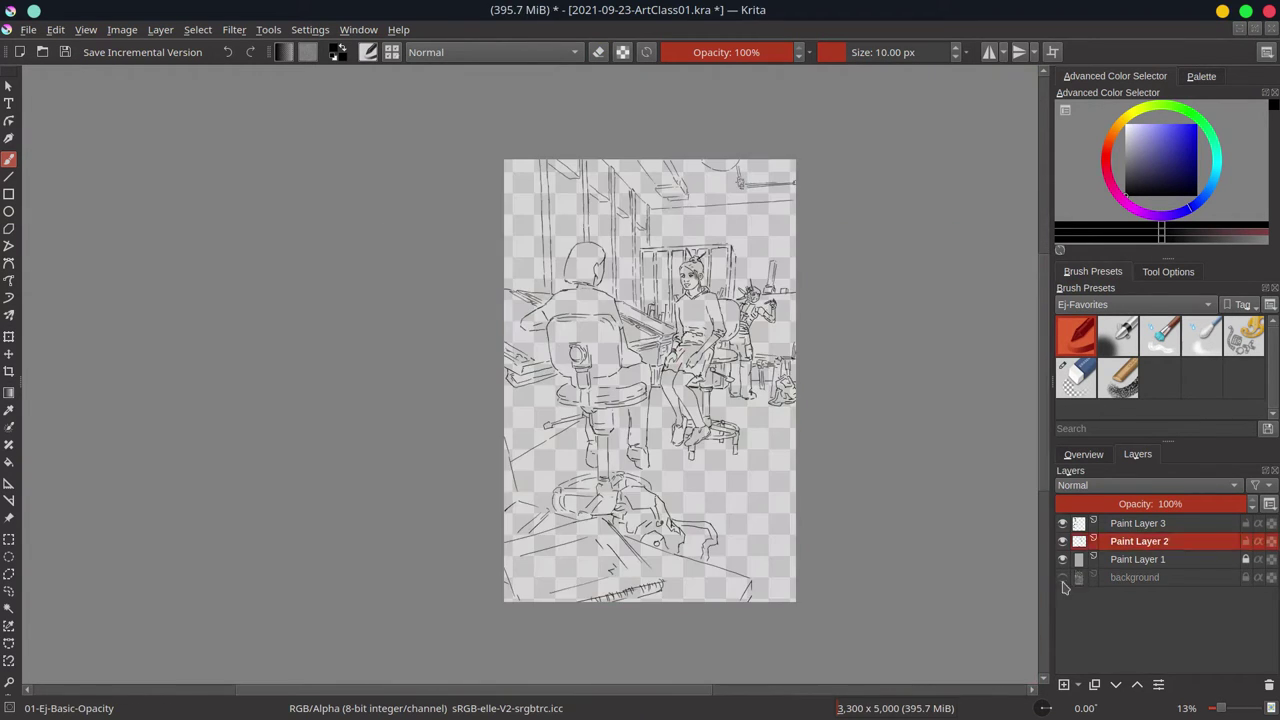
- Use the layer options menu, place selection points around the figure's head, and return to the inking brush
{"action": "right_click", "coordinate": [1138, 541]}
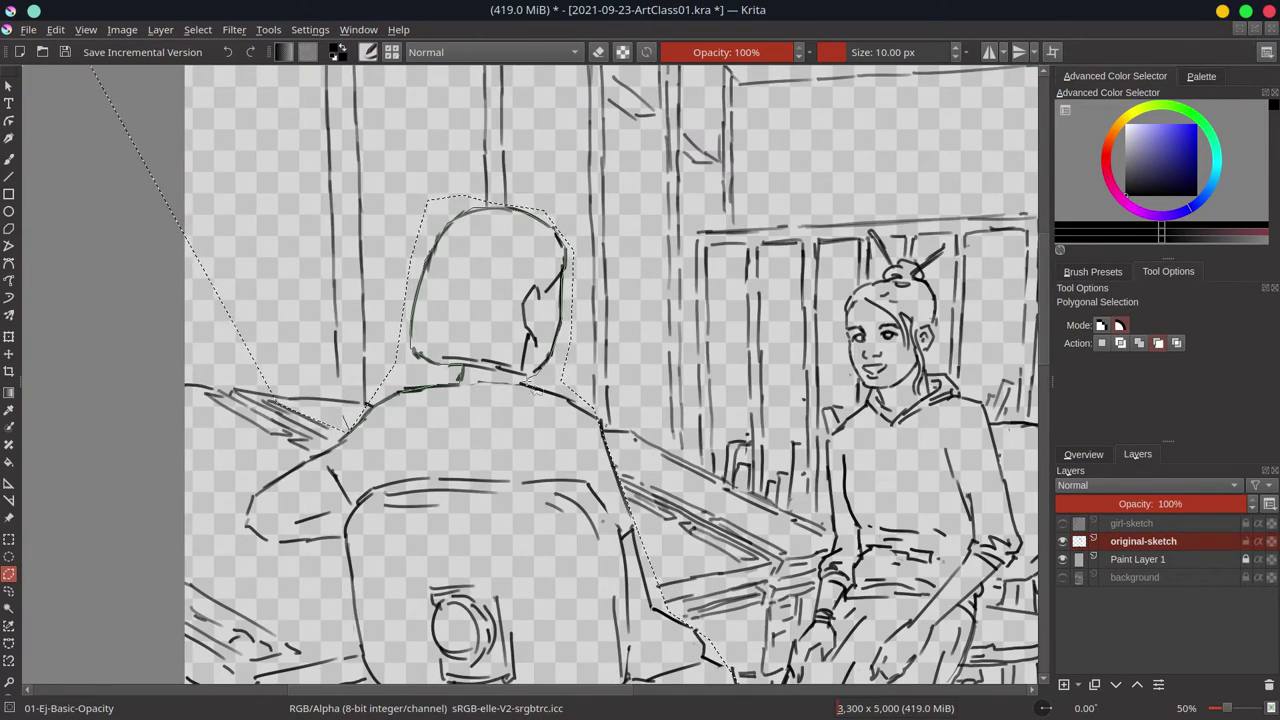
{"action": "left_click", "coordinate": [480, 605]}
{"action": "left_click", "coordinate": [525, 608]}
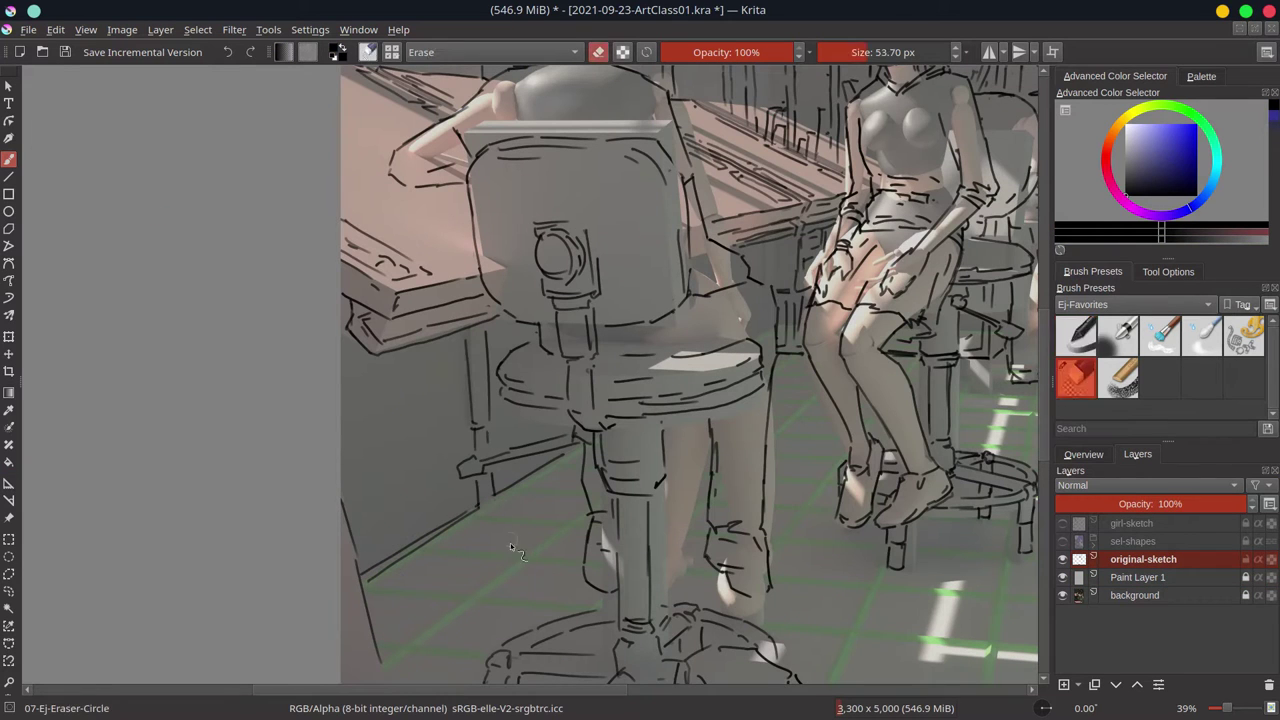
{"action": "key", "text": "slash"}
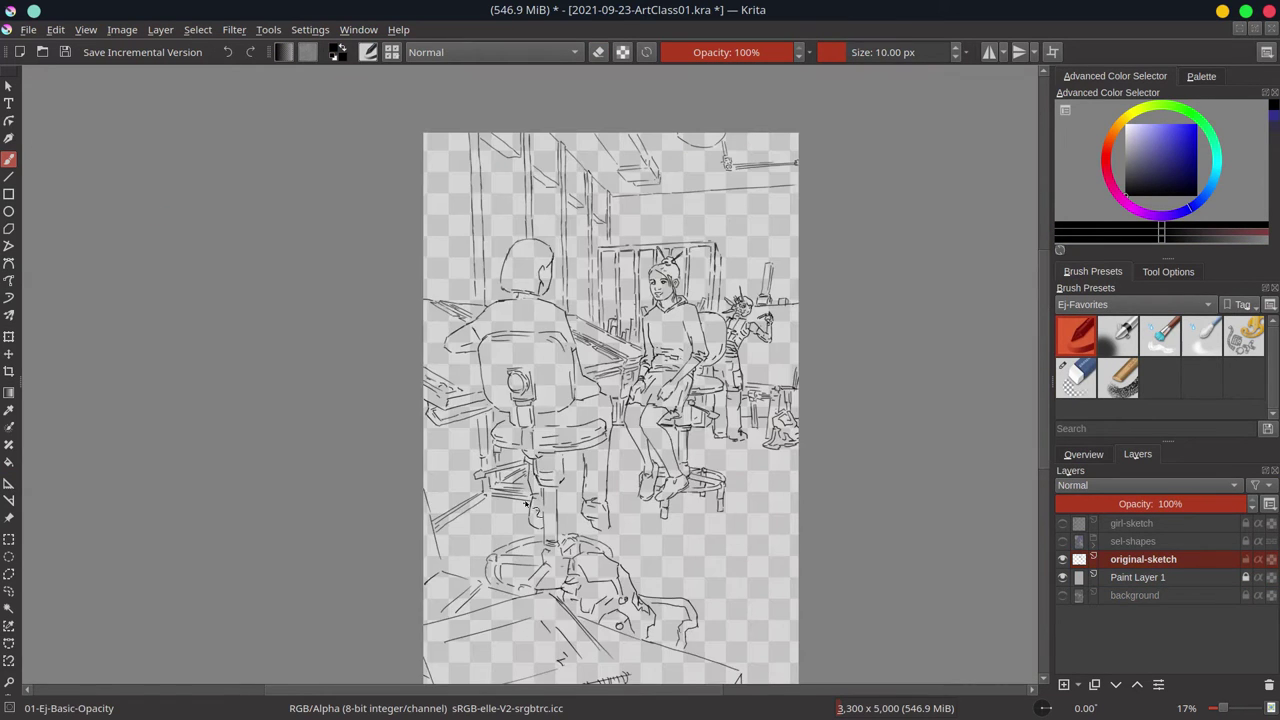
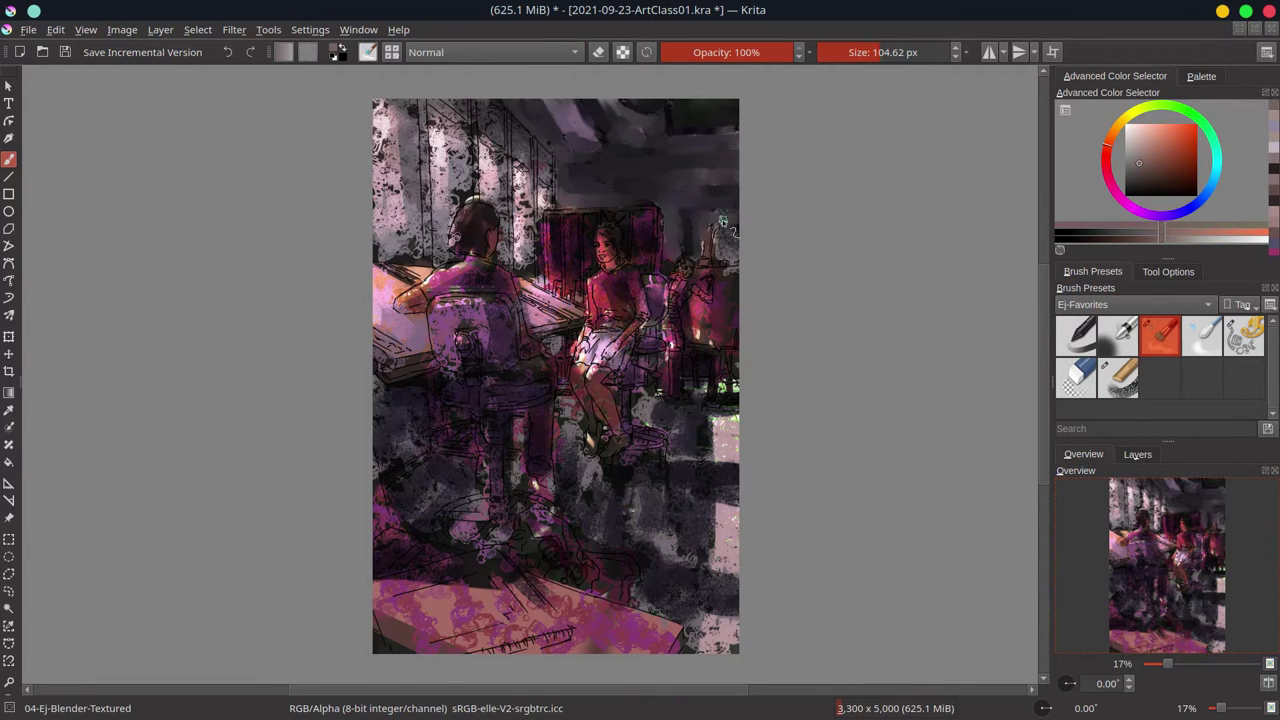
- Lighten the top-left wall and window columns, and repaint the red chair beside the woman
{"action": "left_click_drag", "start_coordinate": [462, 124], "coordinate": [475, 168]}
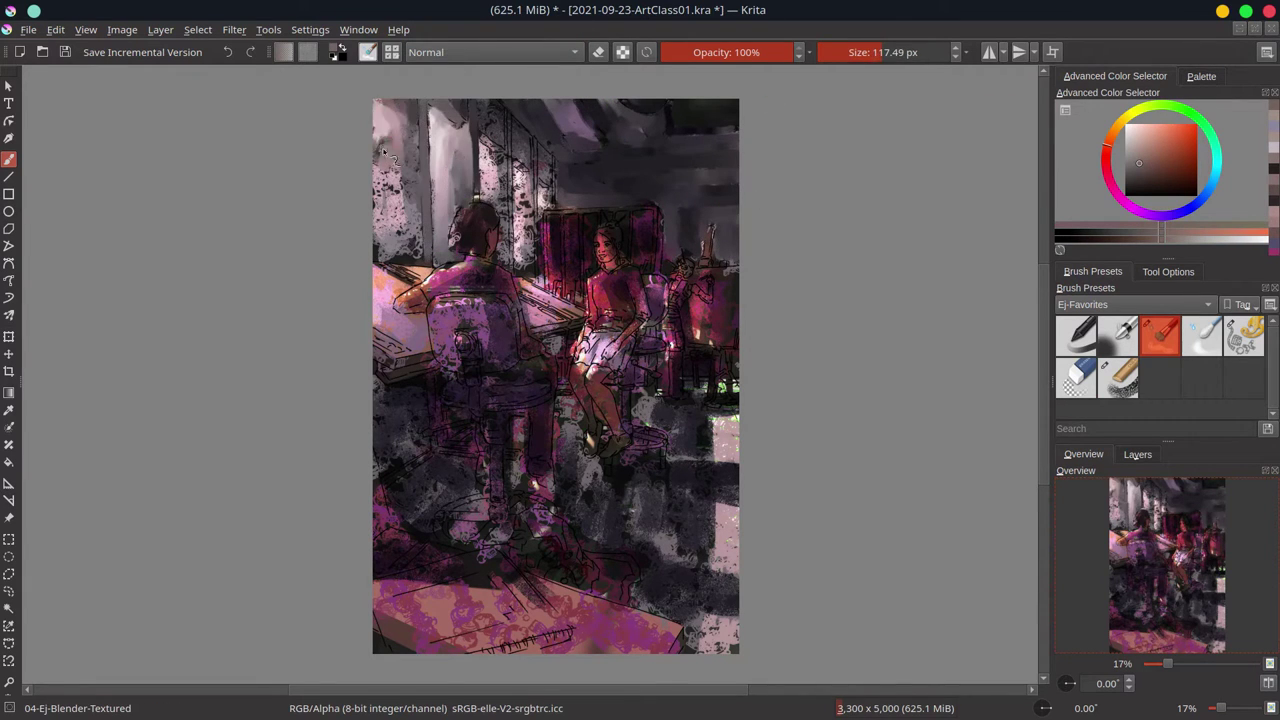
{"action": "left_click_drag", "start_coordinate": [502, 115], "coordinate": [524, 270]}
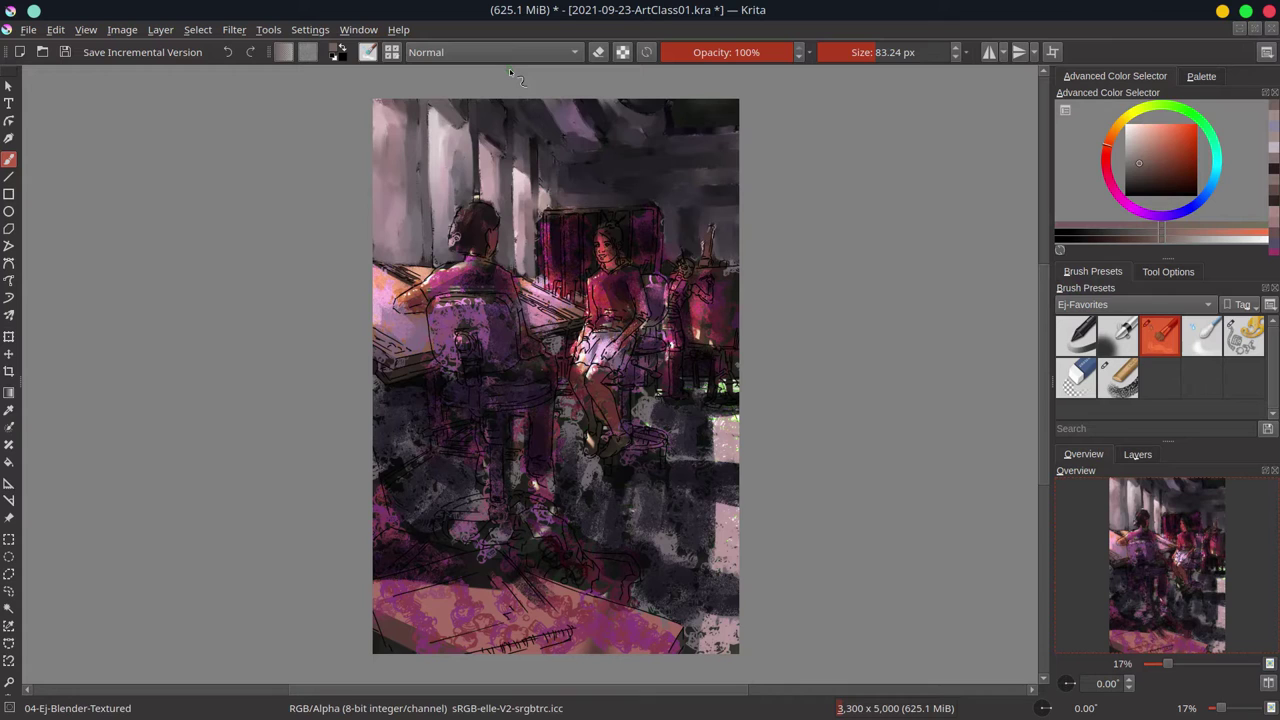
{"action": "mouse_move", "coordinate": [540, 220]}
{"action": "left_mouse_down"}
{"action": "mouse_move", "coordinate": [545, 285]}
{"action": "mouse_move", "coordinate": [572, 249]}
{"action": "left_mouse_up"}
- Paint a dark blue-violet stroke toward the woman's legs, lighten the bottom-left foreground, and save
{"action": "key", "text": "slash"}
{"action": "key", "text": "slash"}
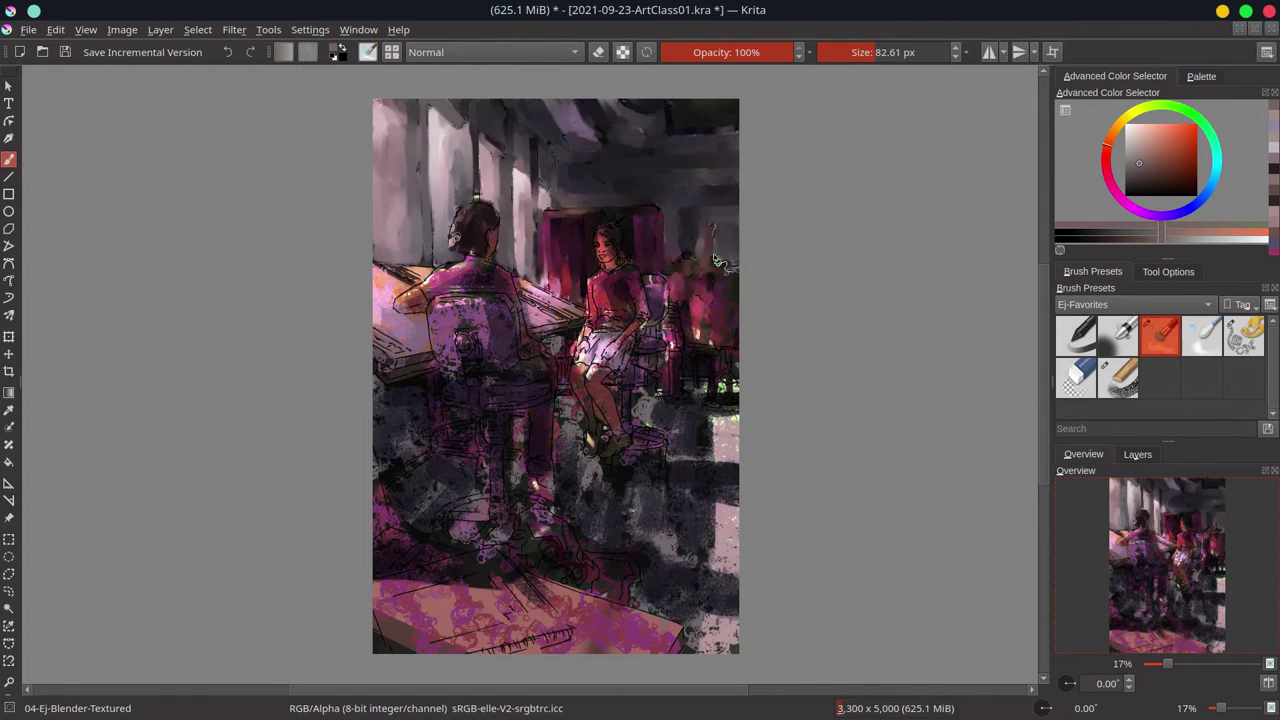
{"action": "left_click", "coordinate": [557, 355], "text": "ctrl"}
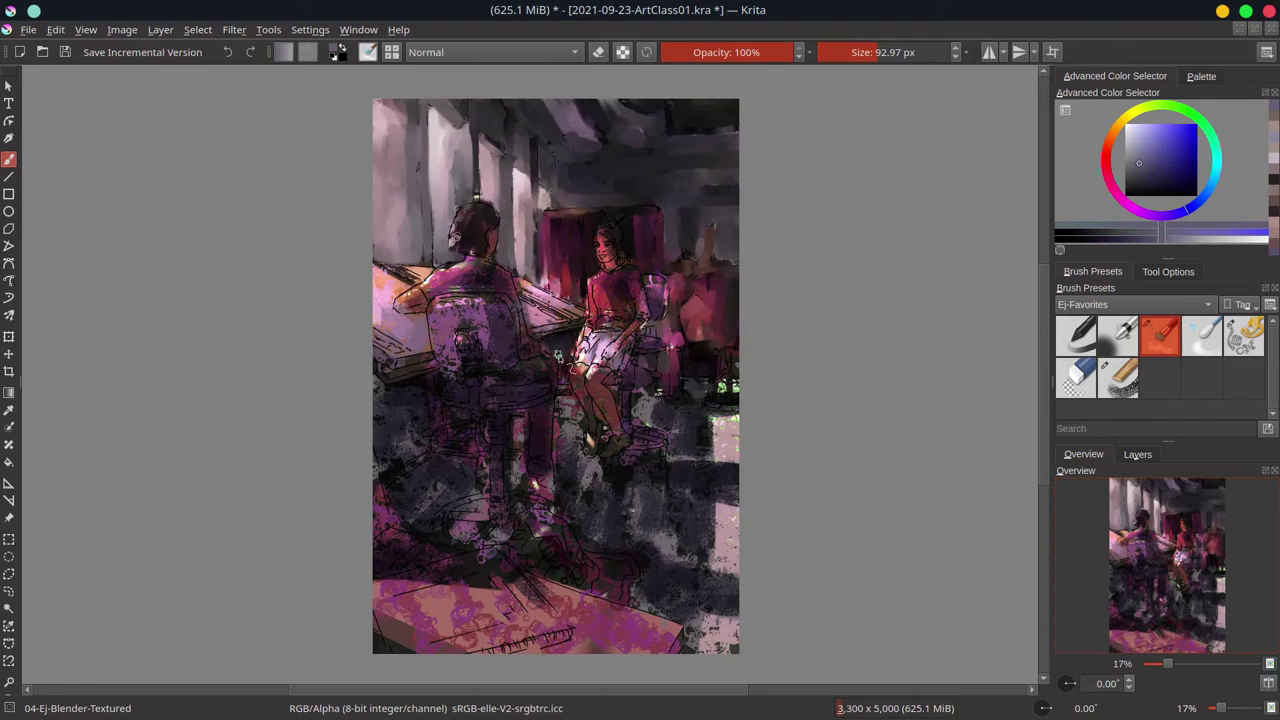
{"action": "left_click_drag", "start_coordinate": [613, 587], "coordinate": [641, 404]}
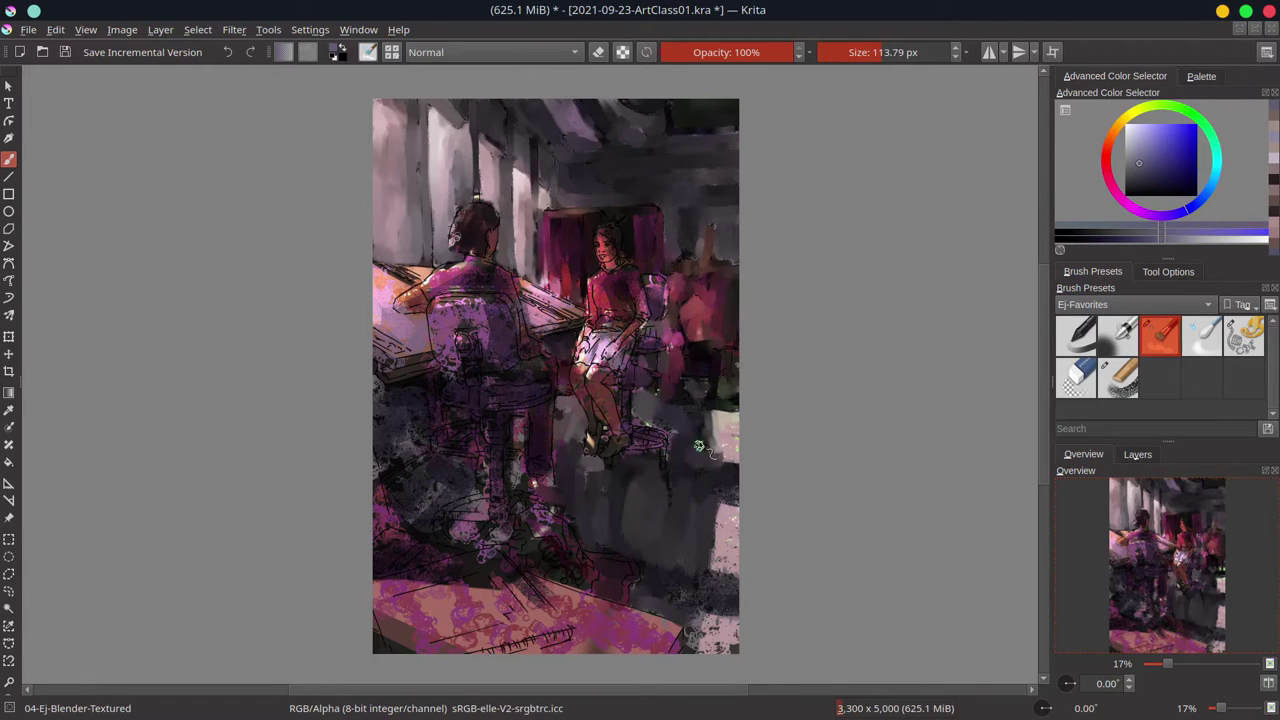
{"action": "key", "text": "slash"}
{"action": "left_click_drag", "start_coordinate": [525, 600], "coordinate": [390, 630]}
{"action": "key", "text": "ctrl+s"}
{"action": "key", "text": "slash"}
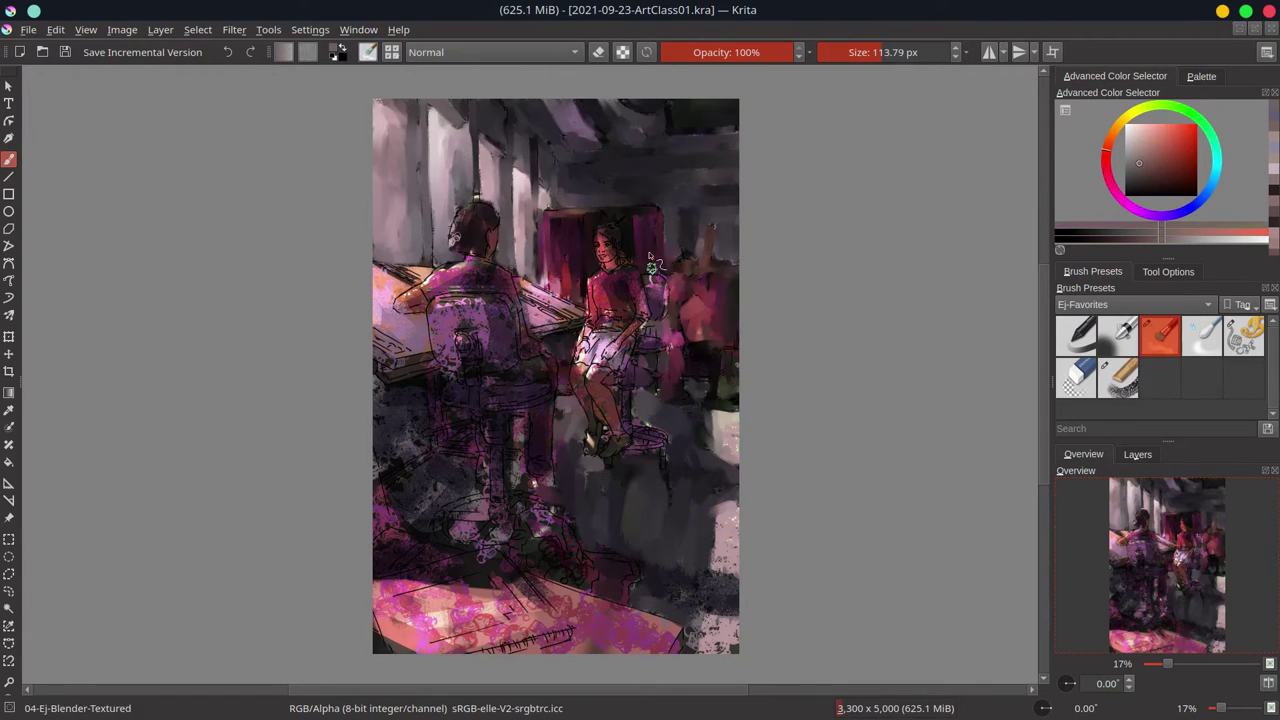
- Smear and darken the bottom-left foreground and the light specks at bottom right, then save
{"action": "left_click", "coordinate": [513, 447], "text": "ctrl"}
{"action": "mouse_move", "coordinate": [380, 540]}
{"action": "left_mouse_down"}
{"action": "mouse_move", "coordinate": [508, 563]}
{"action": "mouse_move", "coordinate": [470, 645]}
{"action": "left_mouse_up"}
{"action": "left_click_drag", "start_coordinate": [709, 578], "coordinate": [720, 619]}
{"action": "key", "text": "ctrl+s"}
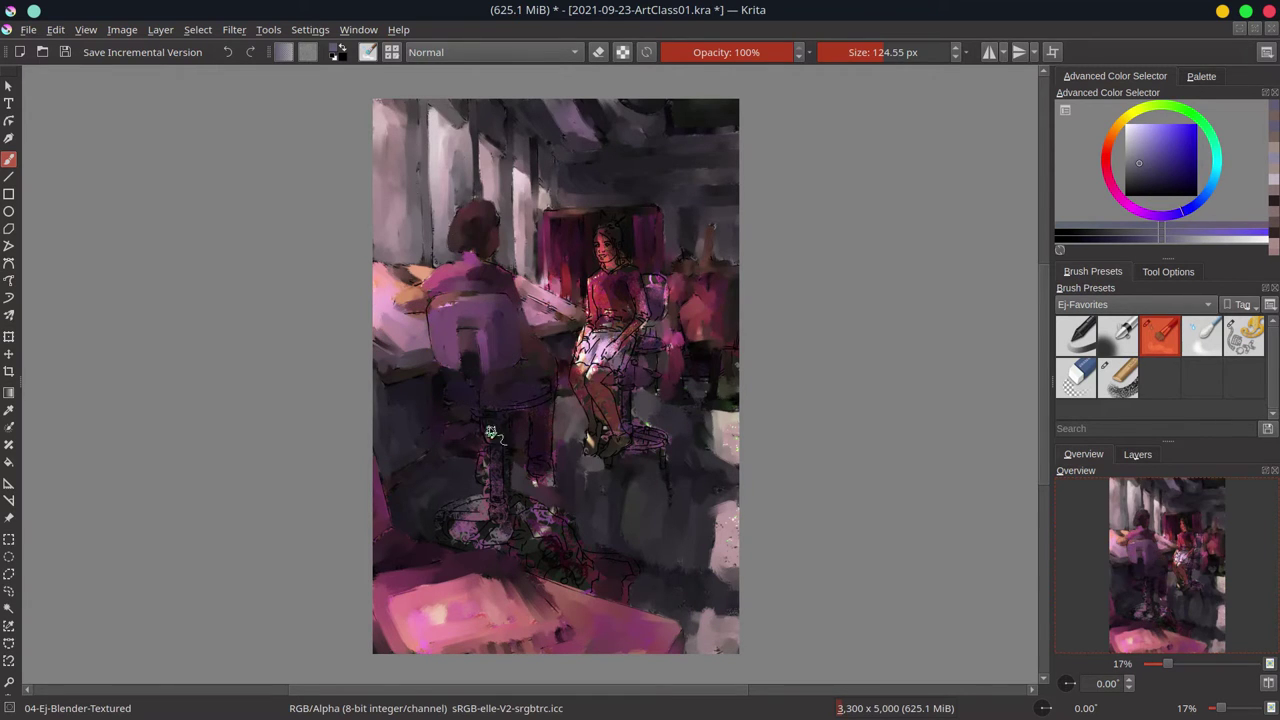
- Pick a pinker purple with the Chalk Grainy brush, then return to the textured blender brush
{"action": "key", "text": "slash"}
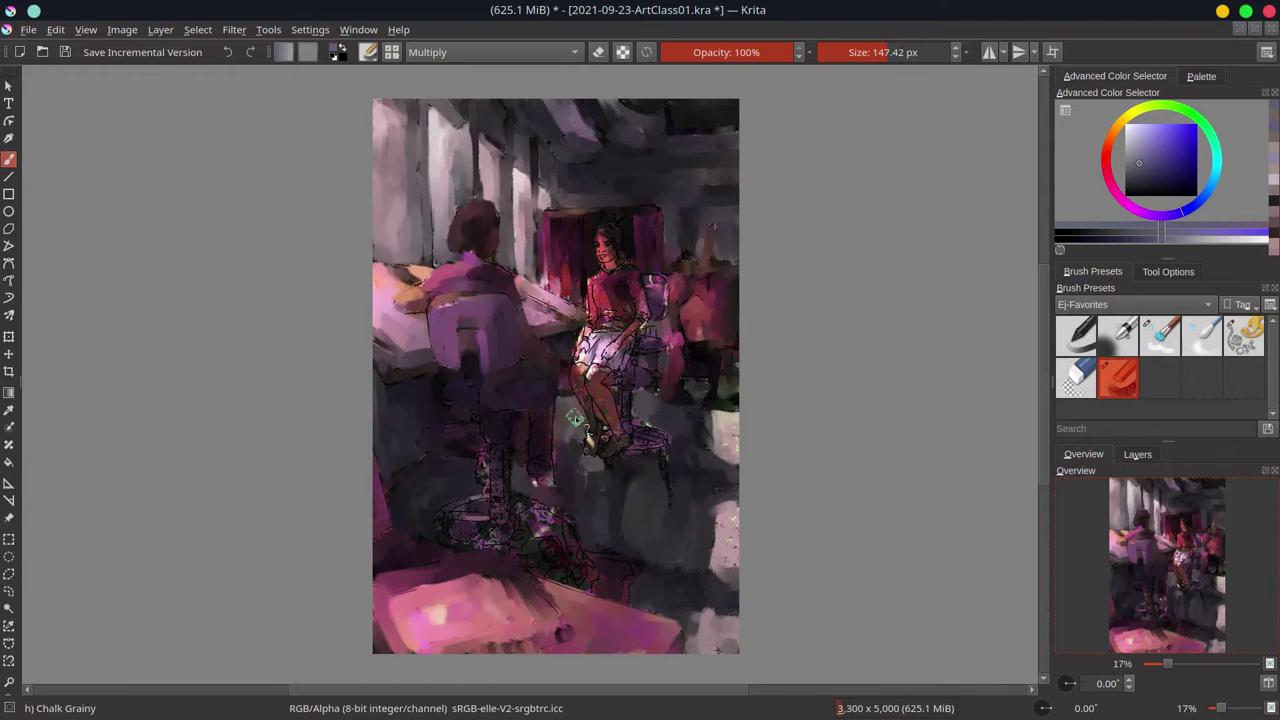
{"action": "key", "text": "slash"}
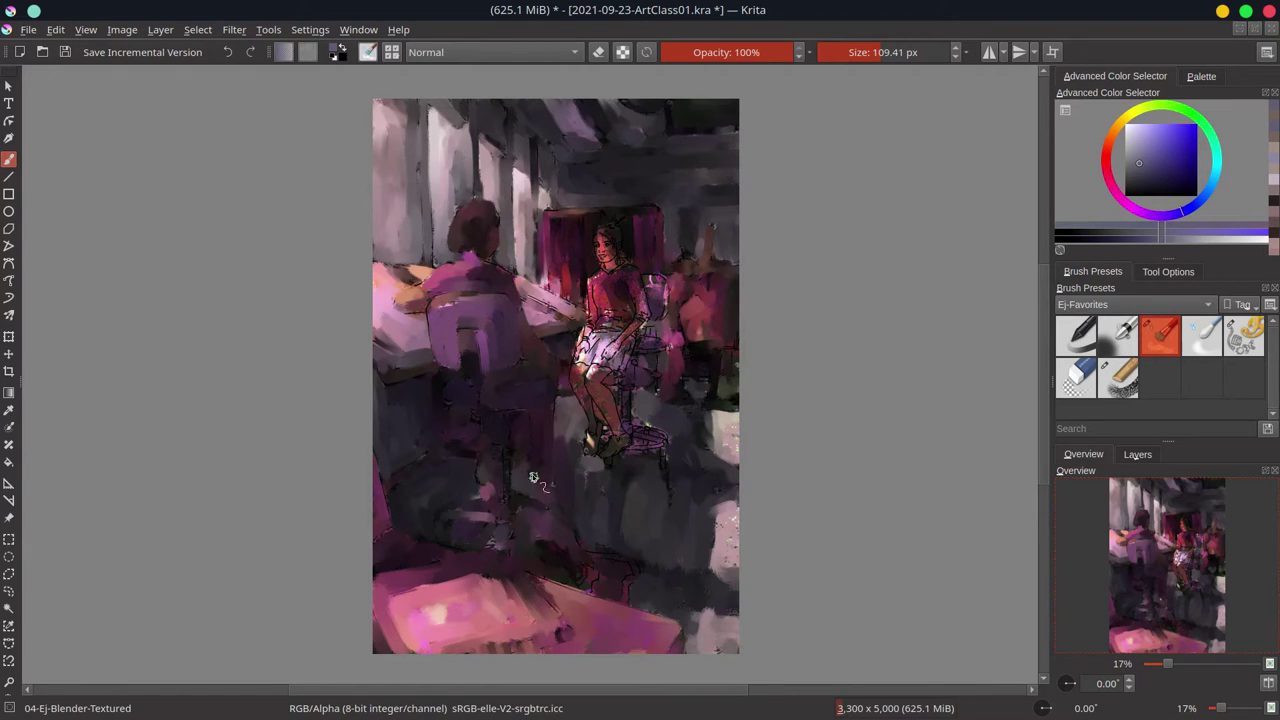
{"action": "key", "text": "slash"}
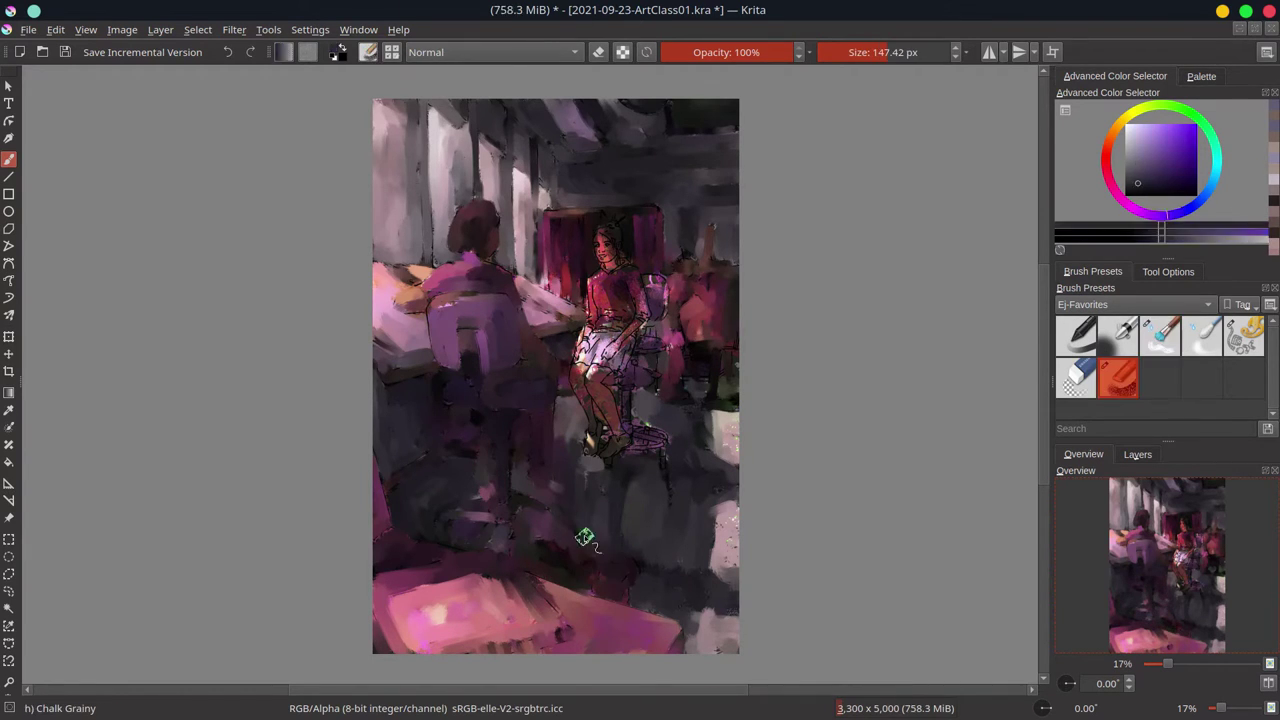
{"action": "left_click", "coordinate": [648, 398], "text": "ctrl"}
{"action": "key", "text": "slash"}
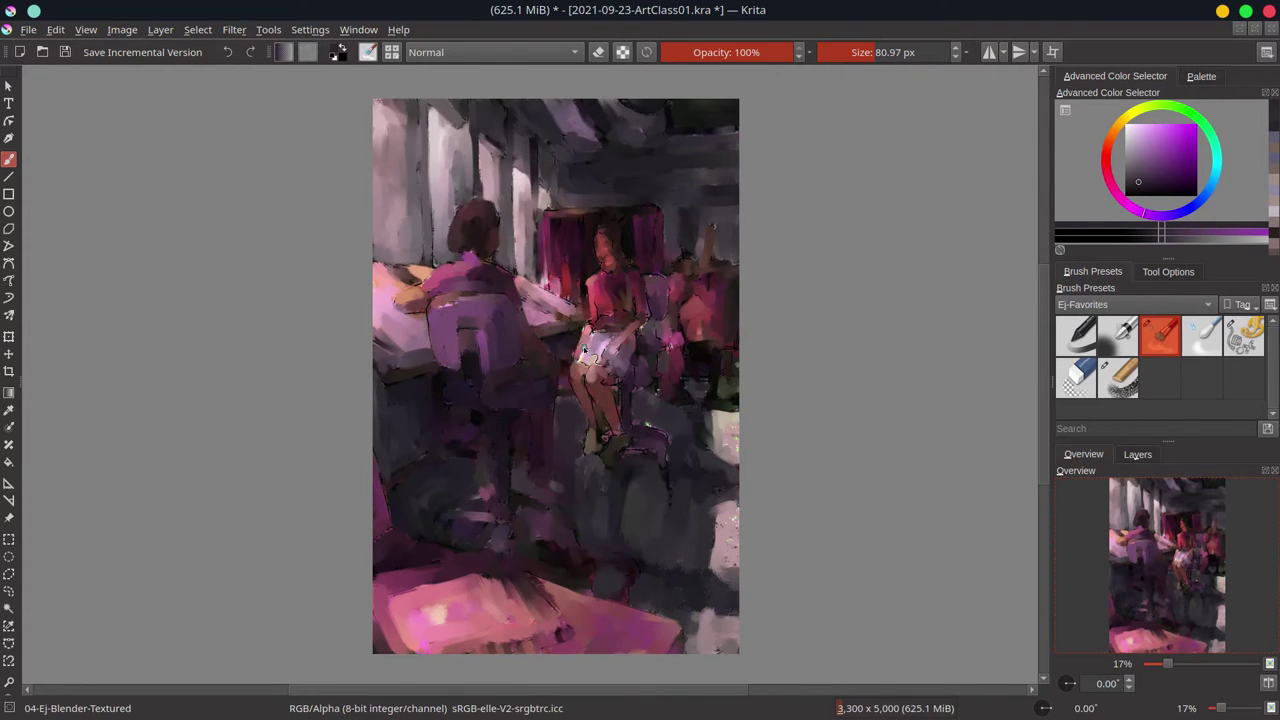
{"action": "left_click_drag", "start_coordinate": [588, 355], "coordinate": [686, 348]}
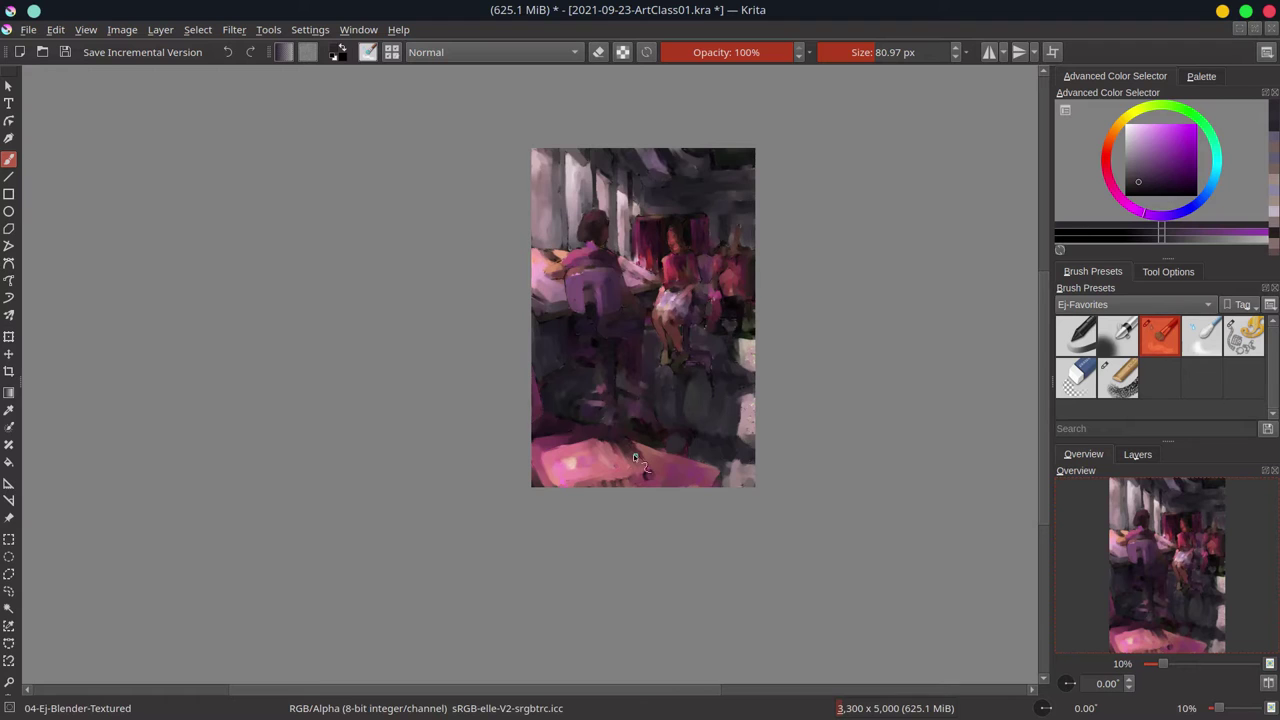
- Duplicate the original sketch layer so it sits above background Merged
{"action": "left_click", "coordinate": [1137, 454]}
{"action": "left_click", "coordinate": [1121, 333]}
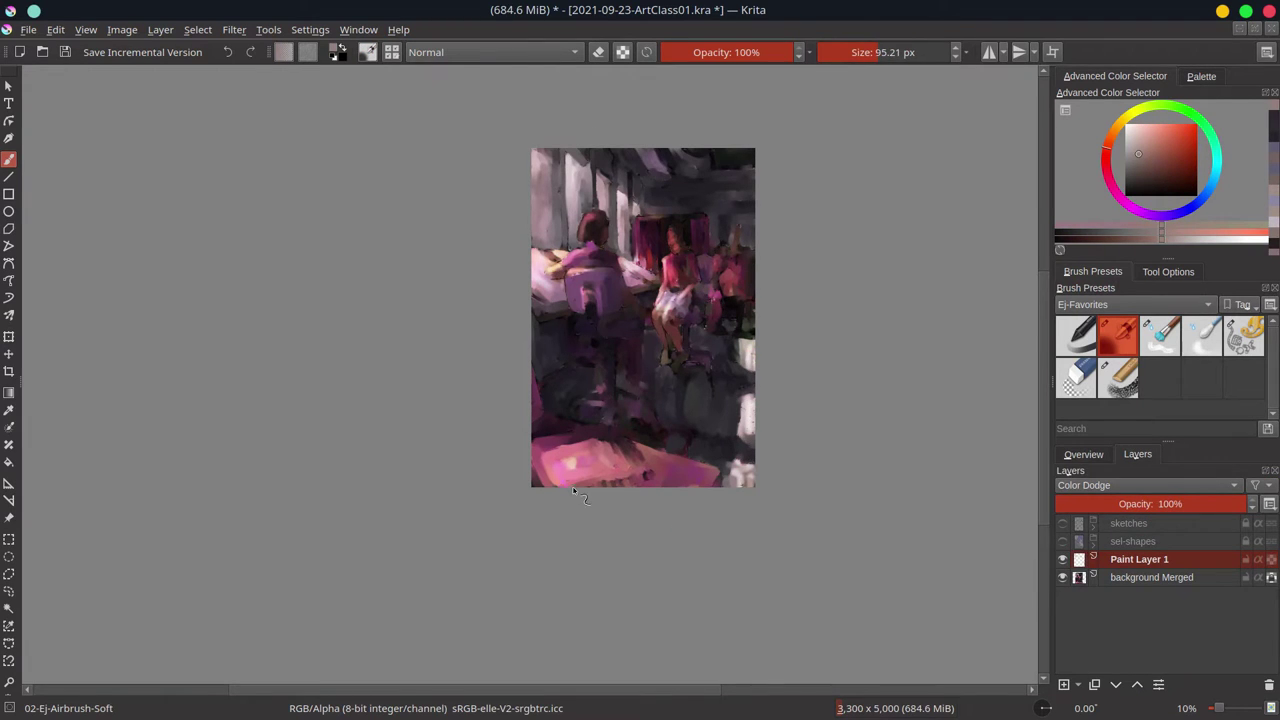
{"action": "left_click", "coordinate": [1083, 454]}
{"action": "left_click", "coordinate": [1160, 335]}
{"action": "left_click", "coordinate": [1137, 454]}
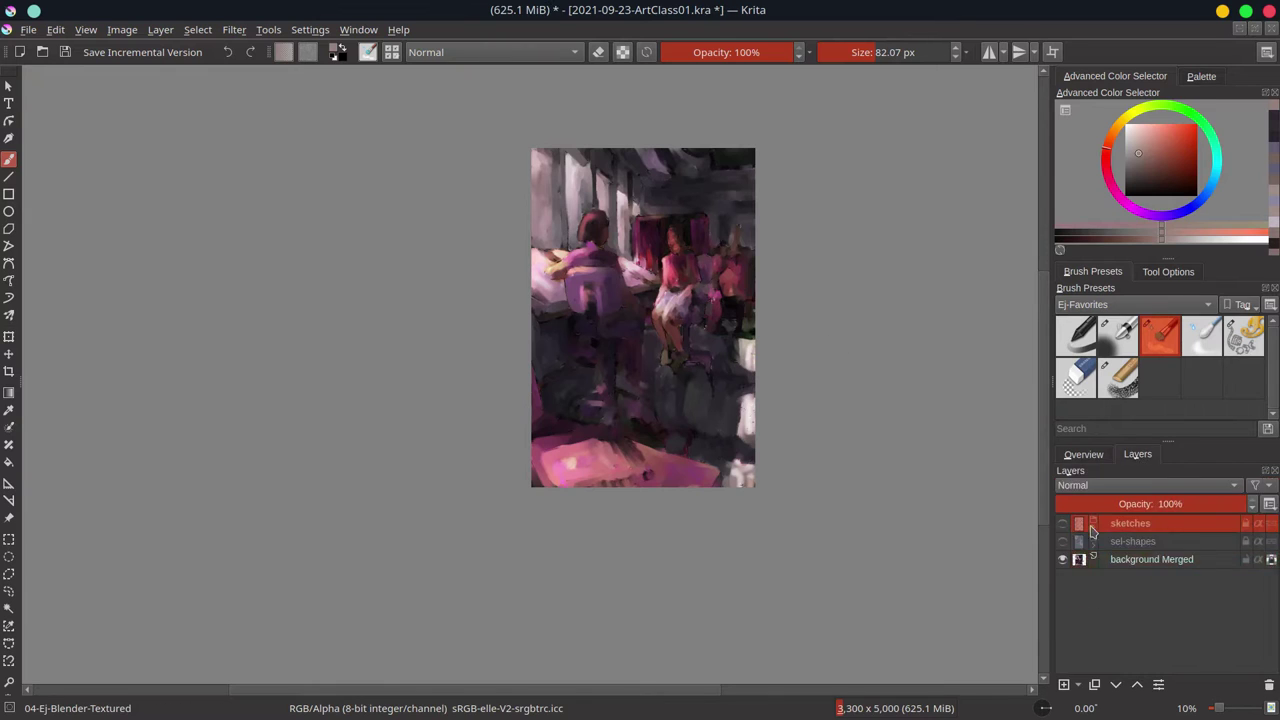
{"action": "left_click", "coordinate": [1117, 378]}
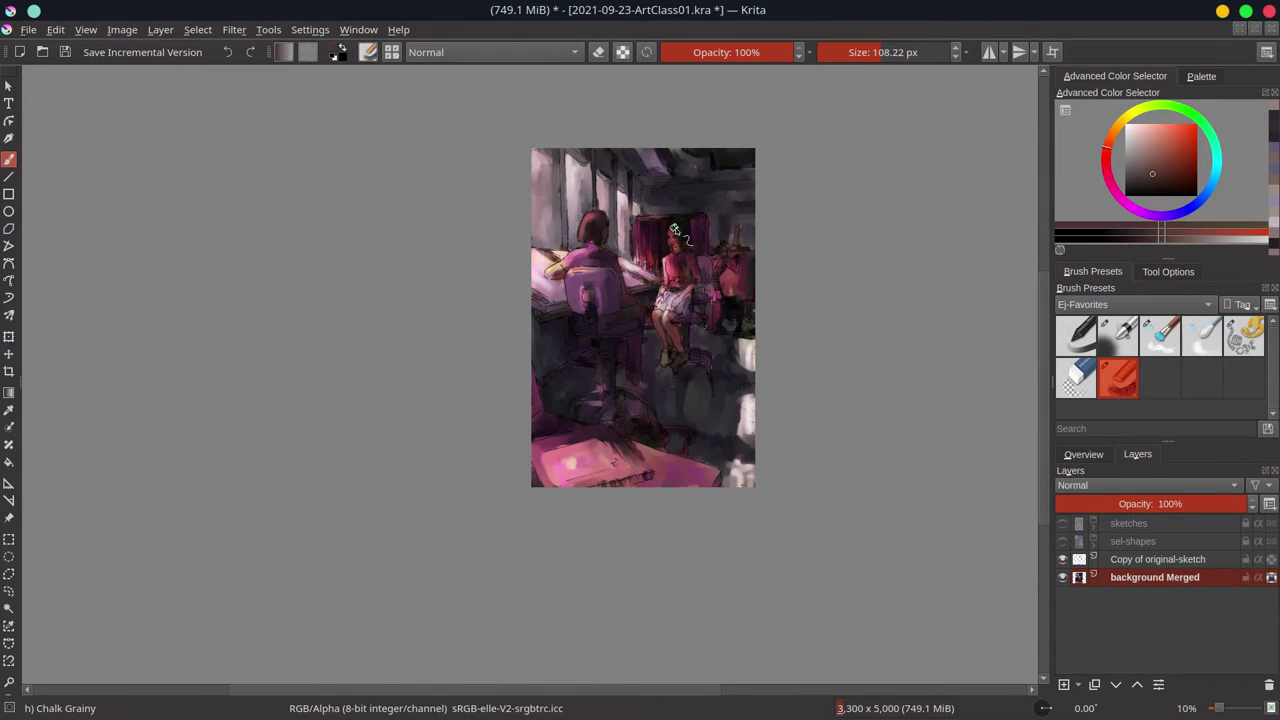
{"action": "right_click", "coordinate": [1150, 577]}
{"action": "left_click", "coordinate": [1083, 454]}
{"action": "scroll", "coordinate": [548, 316], "scroll_direction": "up", "scroll_amount": 2}
- Sample a greyish dark purple, mirror the canvas, paint a stroke and save
{"action": "mouse_move", "coordinate": [548, 316]}
{"action": "left_mouse_down"}
{"action": "mouse_move", "coordinate": [613, 215]}
{"action": "mouse_move", "coordinate": [537, 180]}
{"action": "mouse_move", "coordinate": [548, 190]}
{"action": "left_mouse_up"}
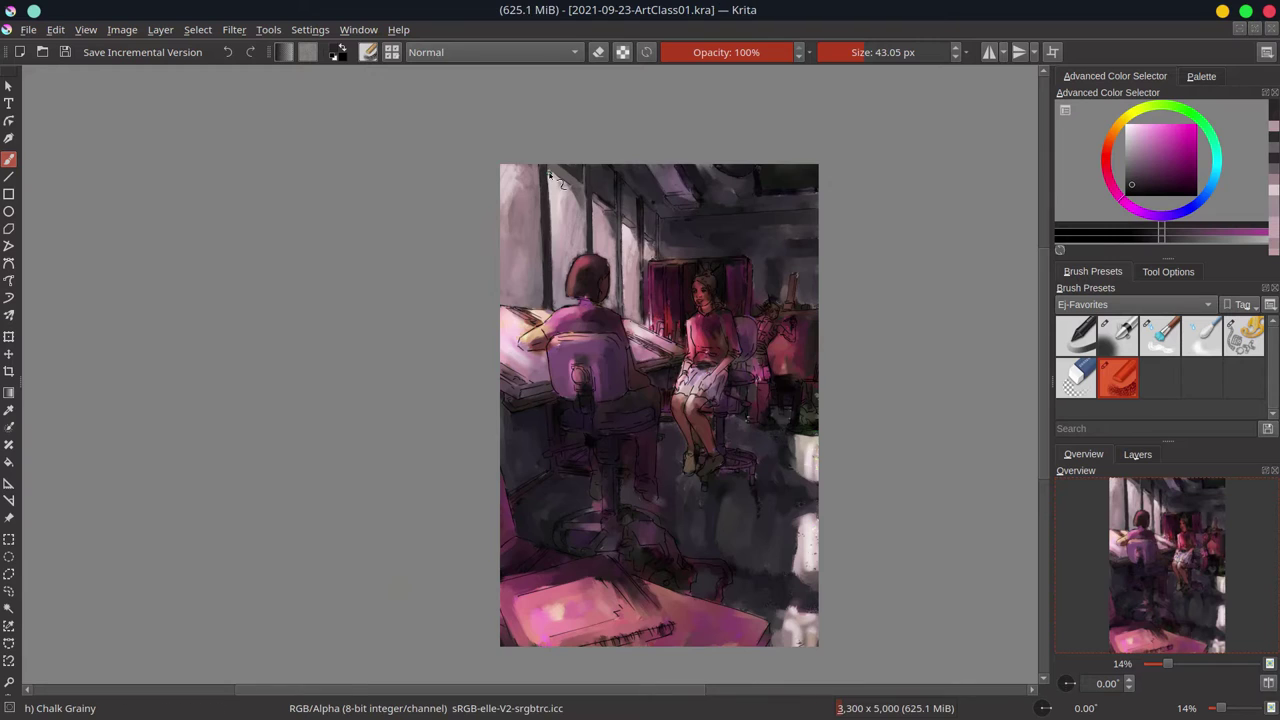
{"action": "key", "text": "m"}
{"action": "mouse_move", "coordinate": [549, 175]}
{"action": "left_mouse_down"}
{"action": "mouse_move", "coordinate": [401, 242]}
{"action": "mouse_move", "coordinate": [466, 147]}
{"action": "mouse_move", "coordinate": [305, 160]}
{"action": "mouse_move", "coordinate": [383, 216]}
{"action": "left_mouse_up"}
{"action": "key", "text": "ctrl+s"}
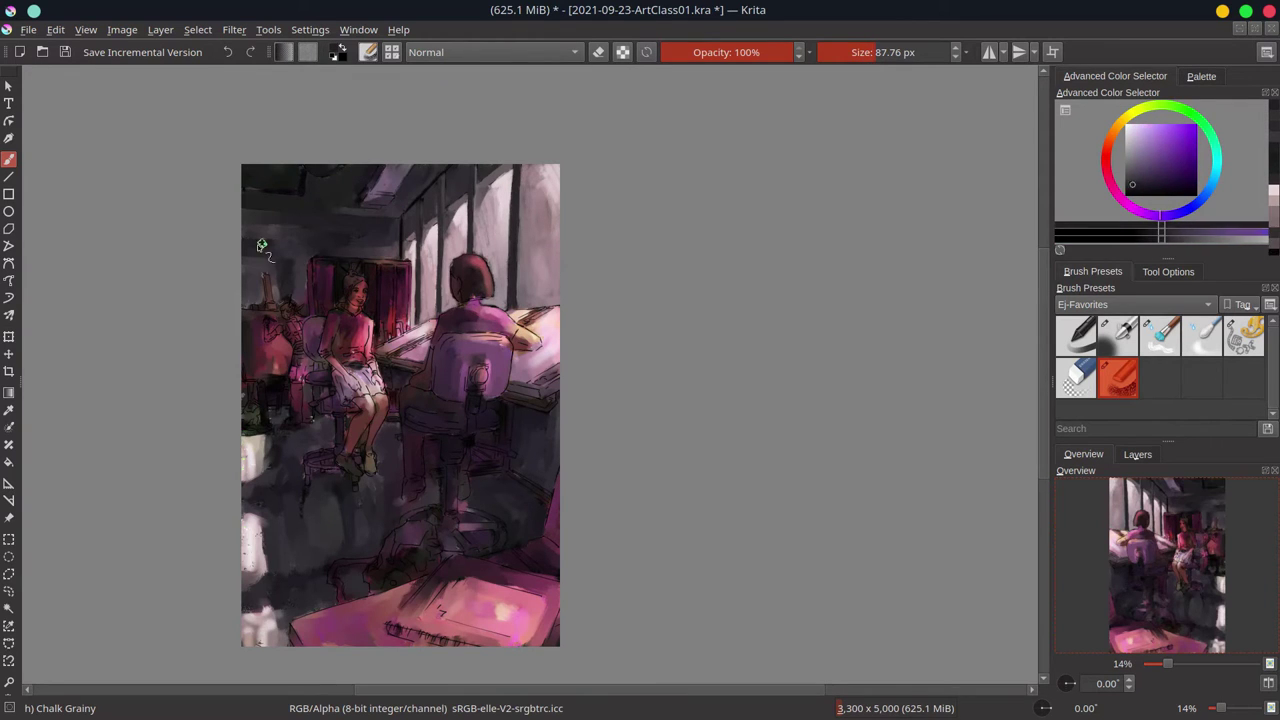
- Sample colours, shrink the brush, save, and copy a selected area onto a new layer
{"action": "left_click_drag", "start_coordinate": [302, 271], "coordinate": [397, 243]}
{"action": "mouse_move", "coordinate": [295, 270]}
{"action": "left_mouse_down"}
{"action": "mouse_move", "coordinate": [305, 285]}
{"action": "mouse_move", "coordinate": [303, 265]}
{"action": "left_mouse_up"}
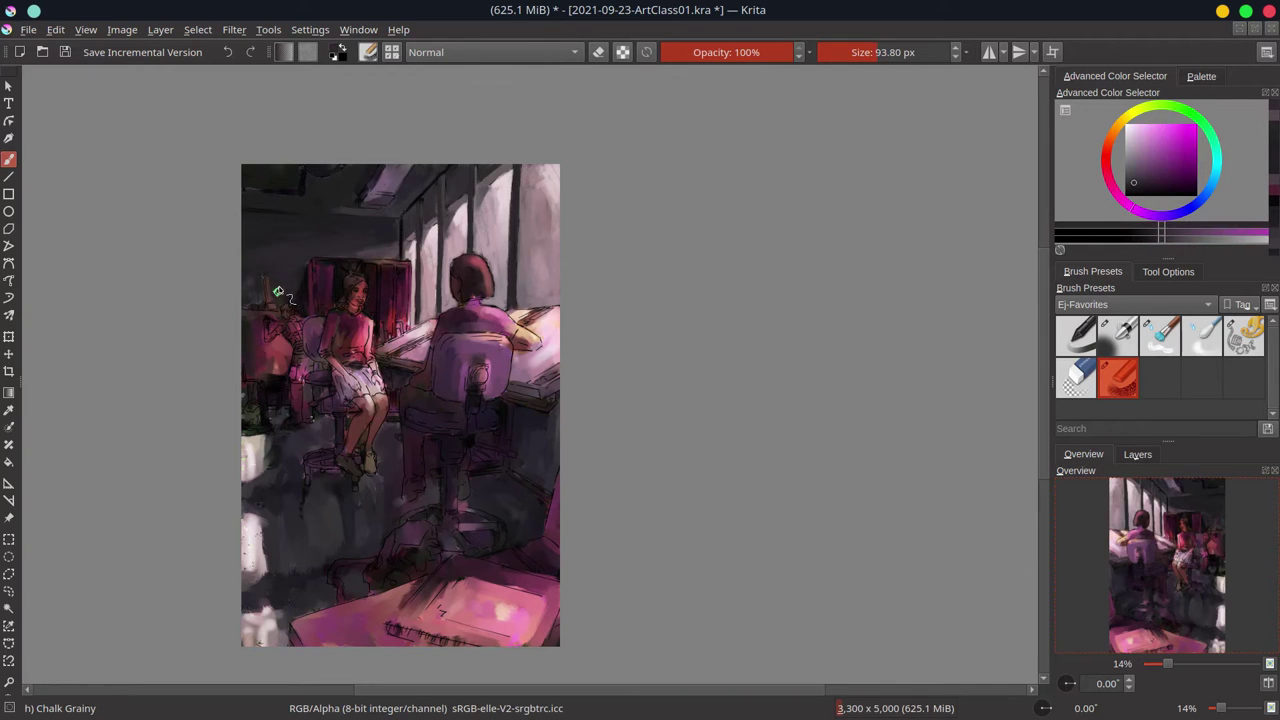
{"action": "key", "text": "ctrl+s"}
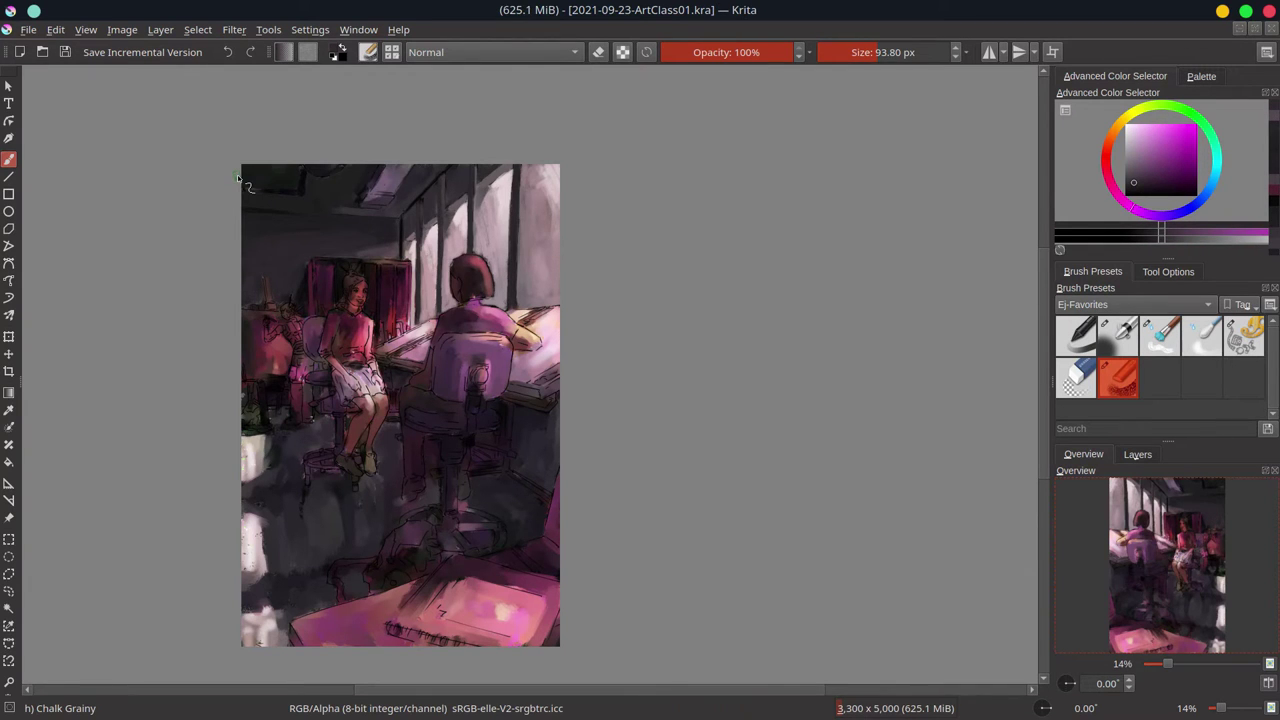
{"action": "left_click", "coordinate": [1137, 454]}
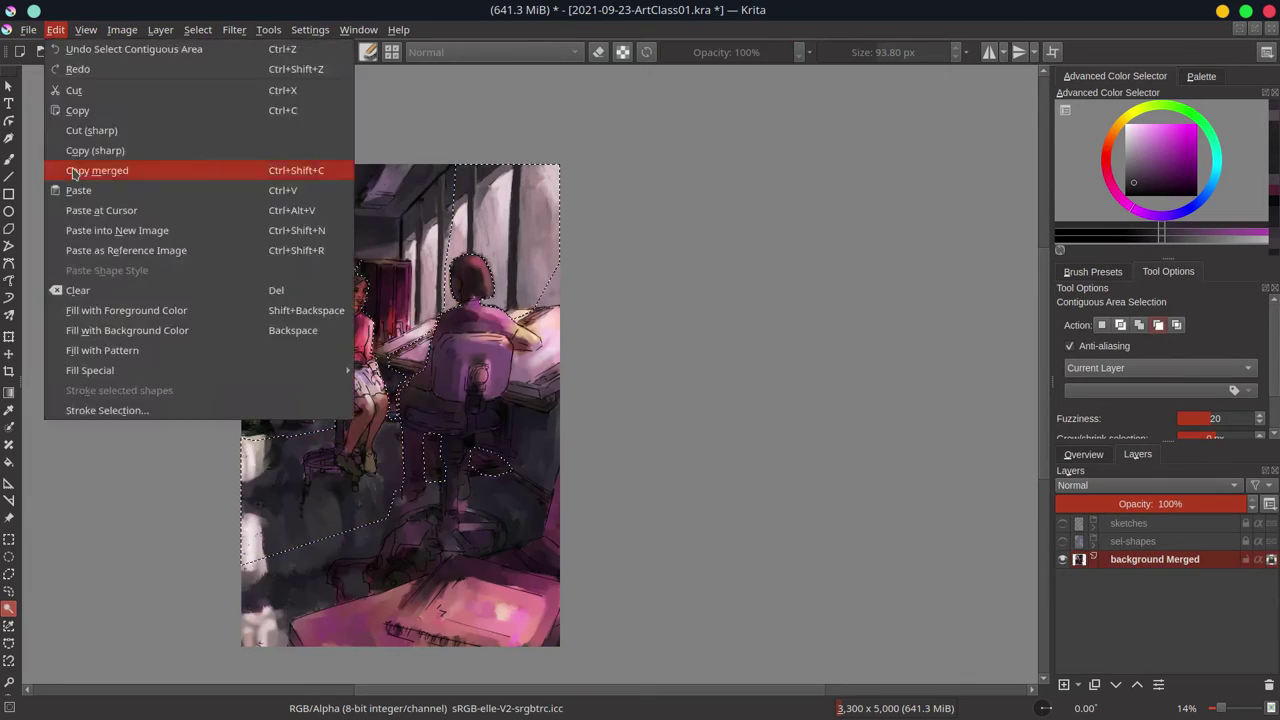
{"action": "left_click", "coordinate": [1160, 577]}
{"action": "key", "text": "ctrl+shift+a"}
{"action": "key", "text": "b"}
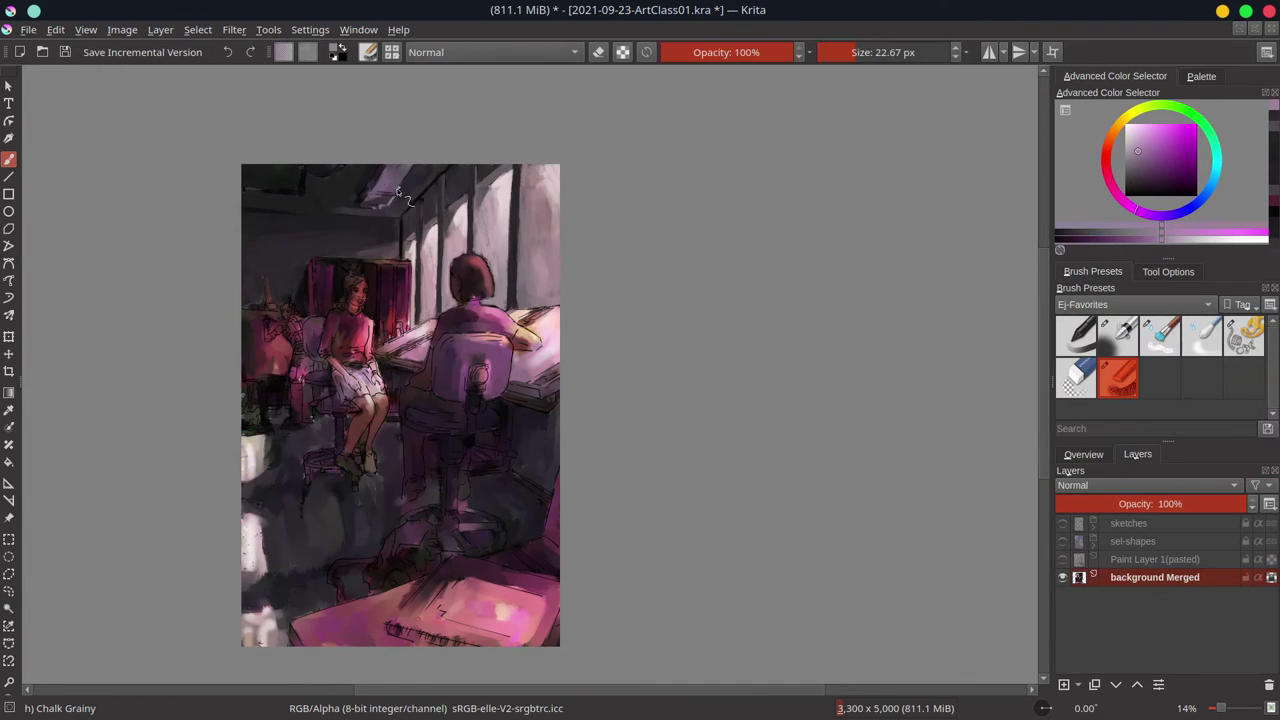
- Retouch beside the girl with sampled dark, red, magenta and dark purple tones, then save
{"action": "key", "text": "bracketright"}
{"action": "left_click", "coordinate": [304, 186], "text": "ctrl"}
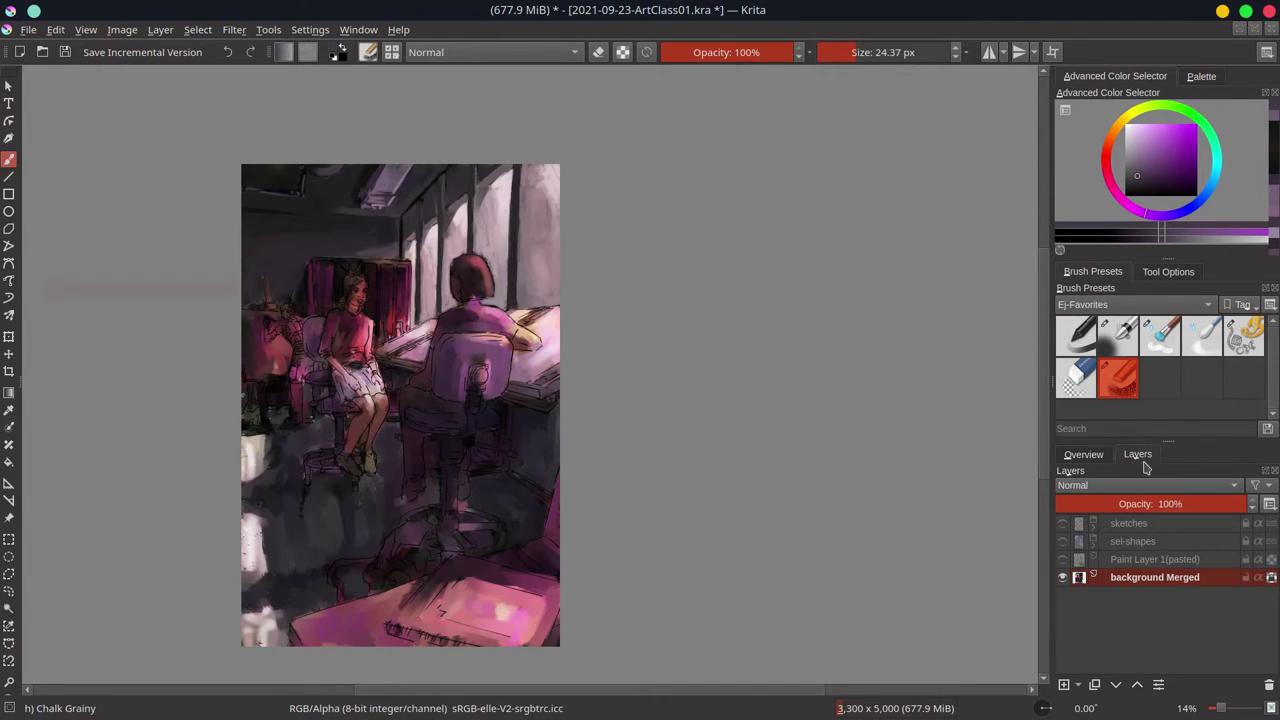
{"action": "scroll", "coordinate": [1146, 462], "scroll_direction": "up", "scroll_amount": 1}
{"action": "left_click", "coordinate": [398, 312], "text": "ctrl"}
{"action": "key", "text": "bracketleft"}
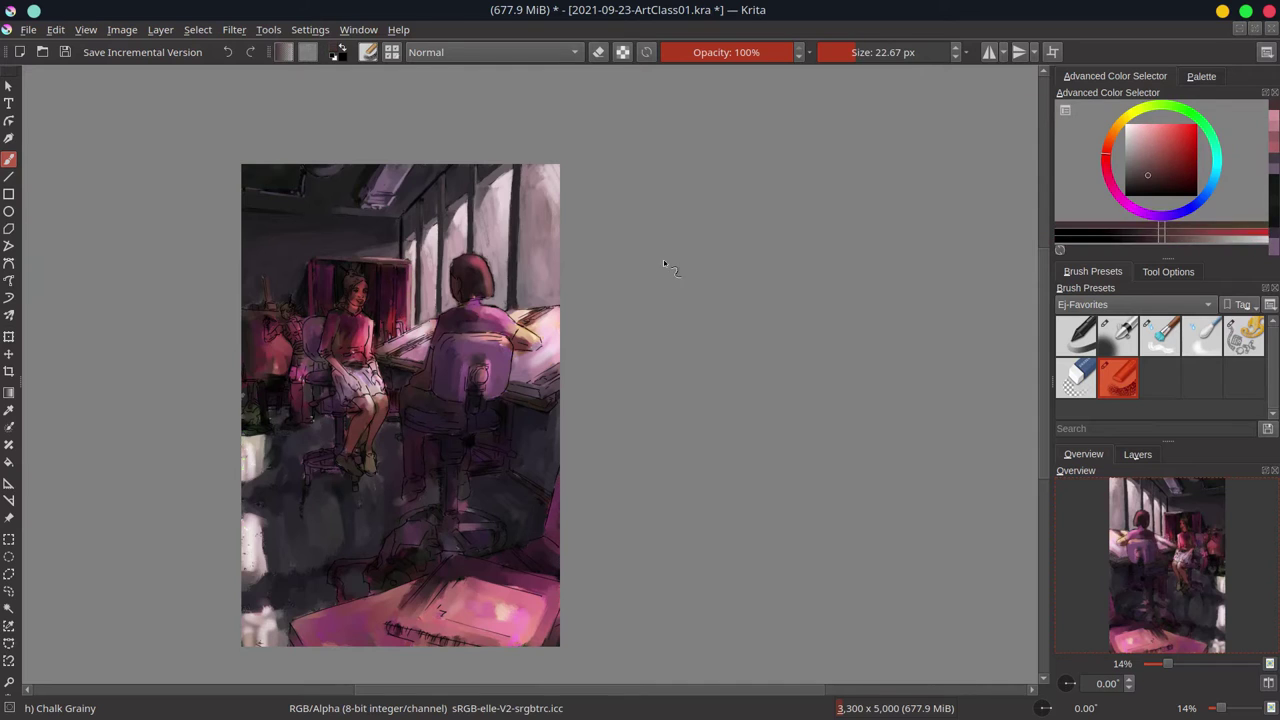
{"action": "left_click", "coordinate": [373, 292], "text": "ctrl"}
{"action": "key", "text": "bracketright"}
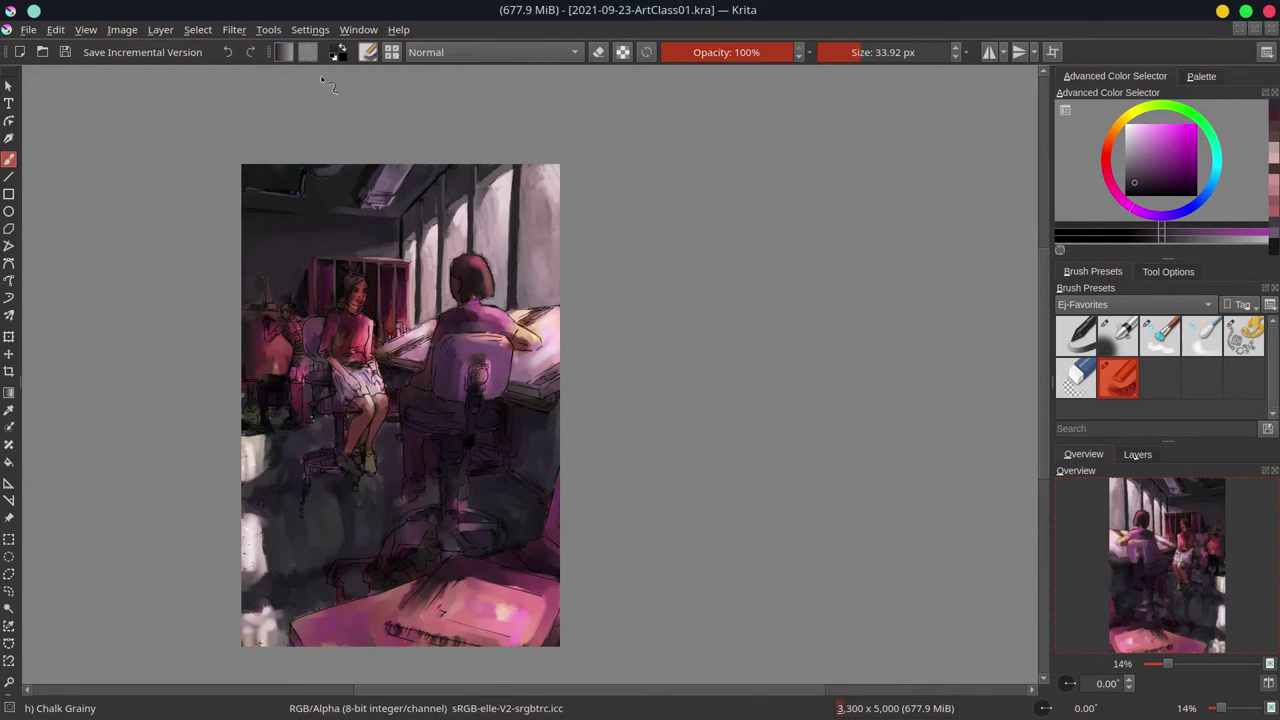
{"action": "key", "text": "bracketright"}
{"action": "left_click", "coordinate": [353, 265], "text": "ctrl"}
{"action": "left_click", "coordinate": [400, 270], "text": "ctrl"}
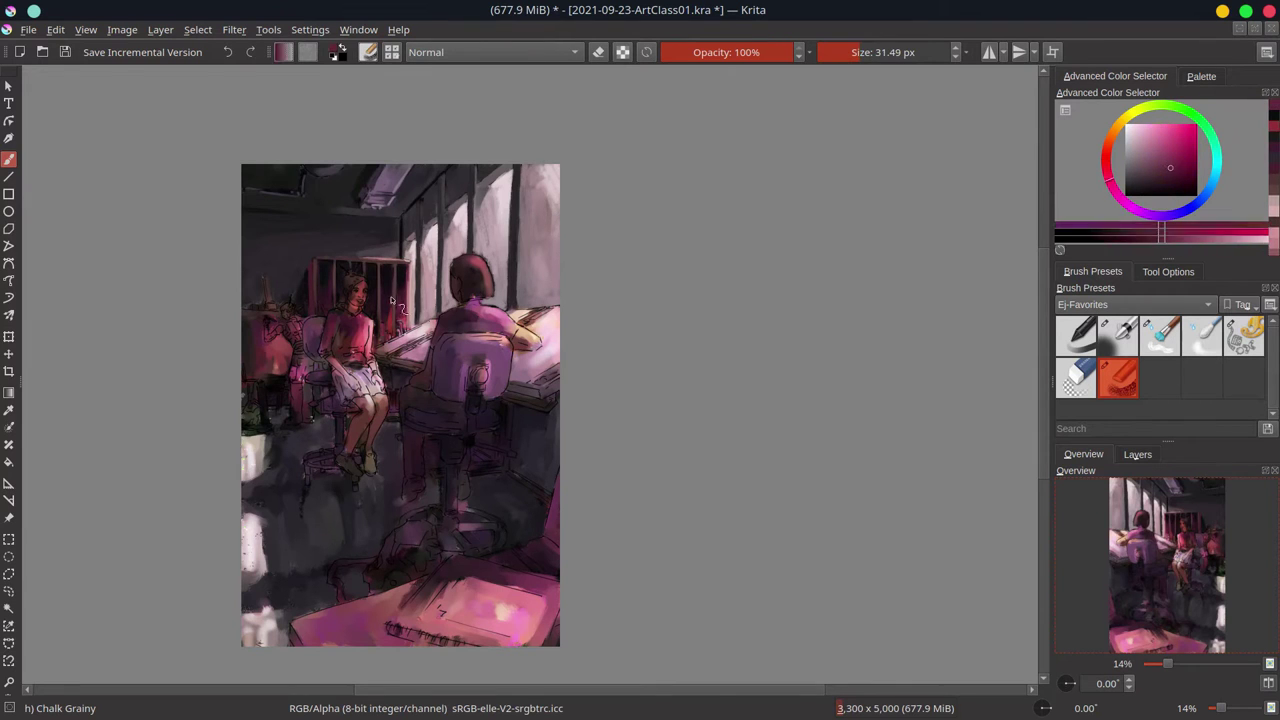
{"action": "key", "text": "bracketleft"}
{"action": "key", "text": "bracketleft"}
{"action": "key", "text": "ctrl+s"}
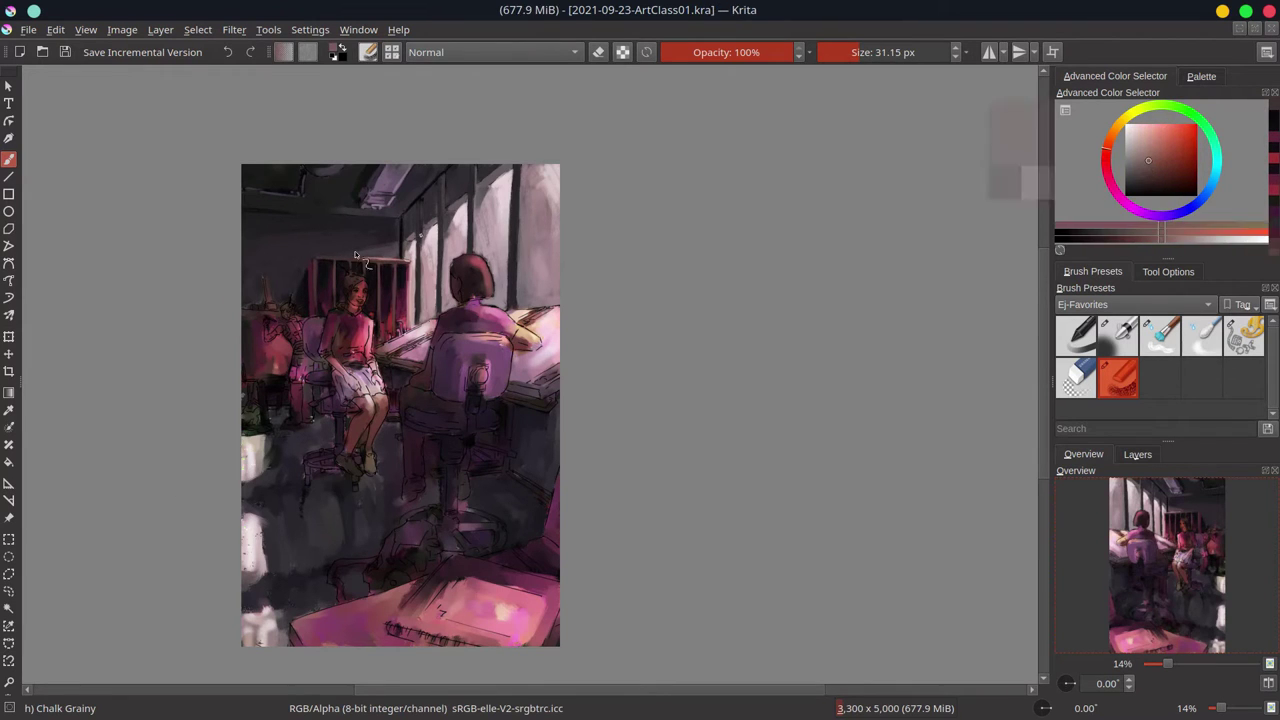
- Sample lighter pink, light peach and purple-grey tones on the left, resizing the brush
{"action": "left_click", "coordinate": [266, 278], "text": "ctrl"}
{"action": "key", "text": "bracketright"}
{"action": "key", "text": "bracketright"}
{"action": "key", "text": "bracketright"}
{"action": "left_click", "coordinate": [270, 374], "text": "ctrl"}
{"action": "key", "text": "bracketright"}
{"action": "left_click", "coordinate": [241, 469], "text": "ctrl"}
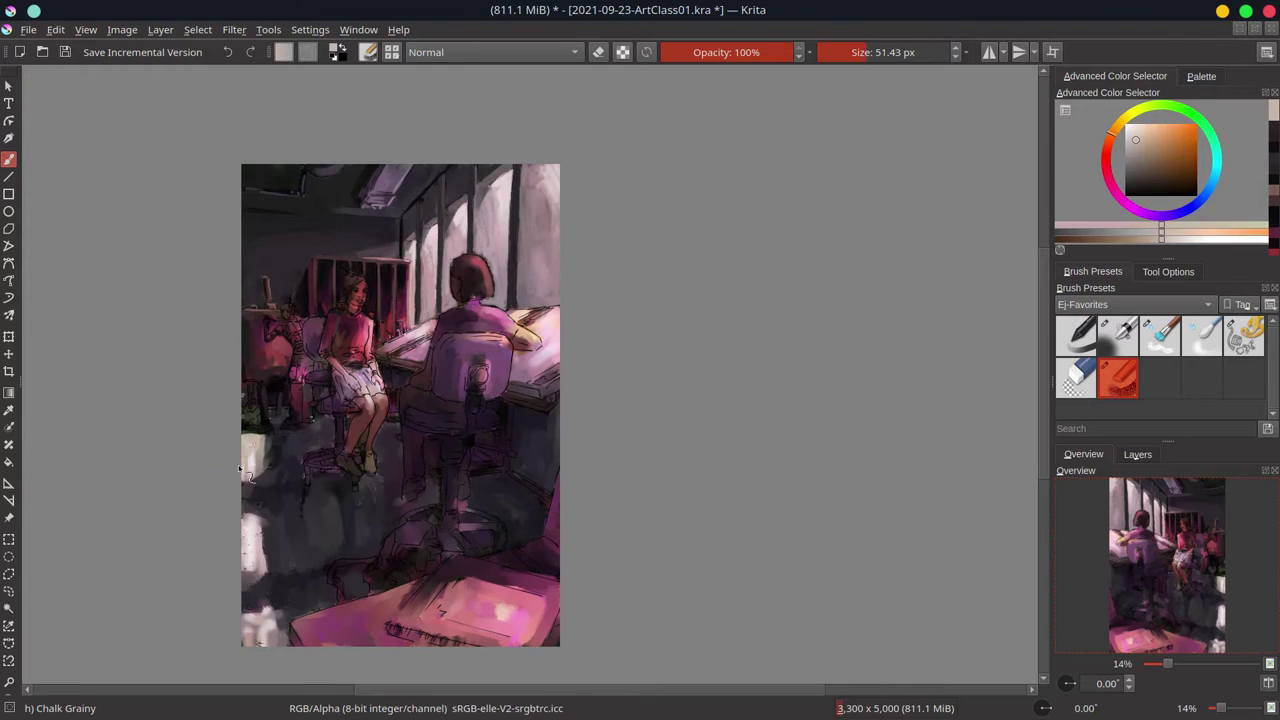
{"action": "key", "text": "bracketleft"}
{"action": "key", "text": "bracketleft"}
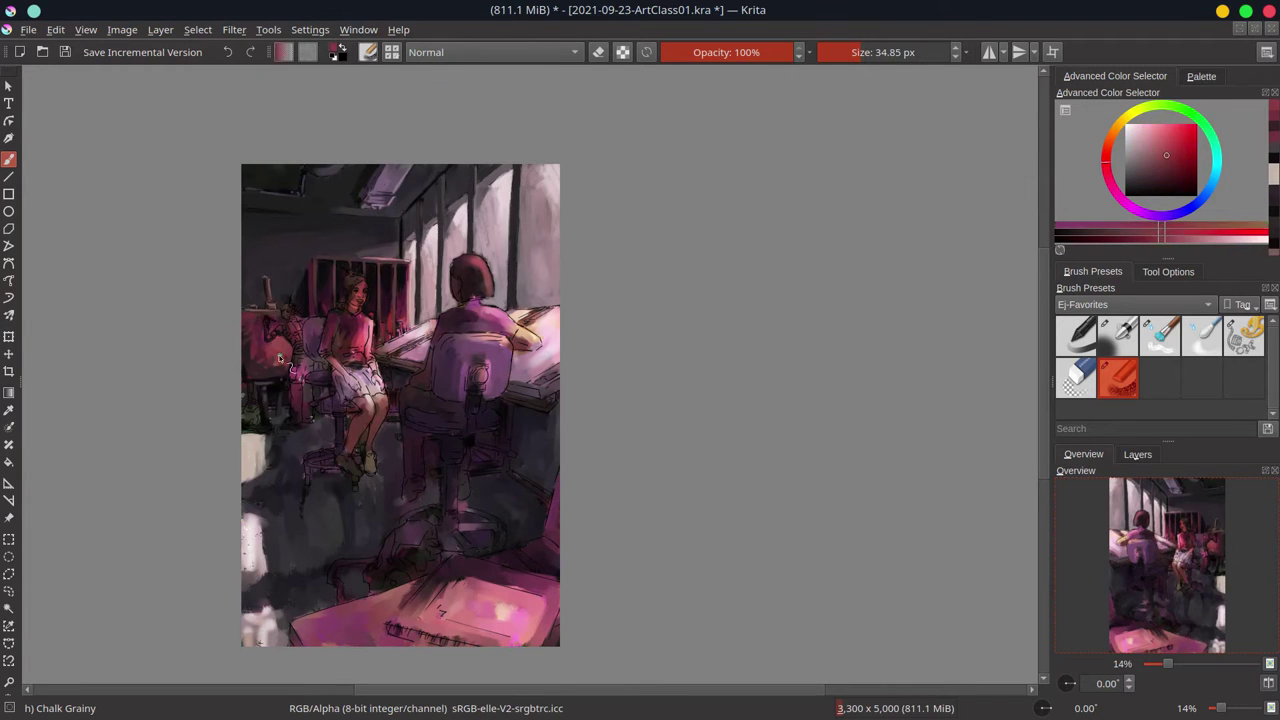
{"action": "left_click", "coordinate": [270, 410], "text": "ctrl"}
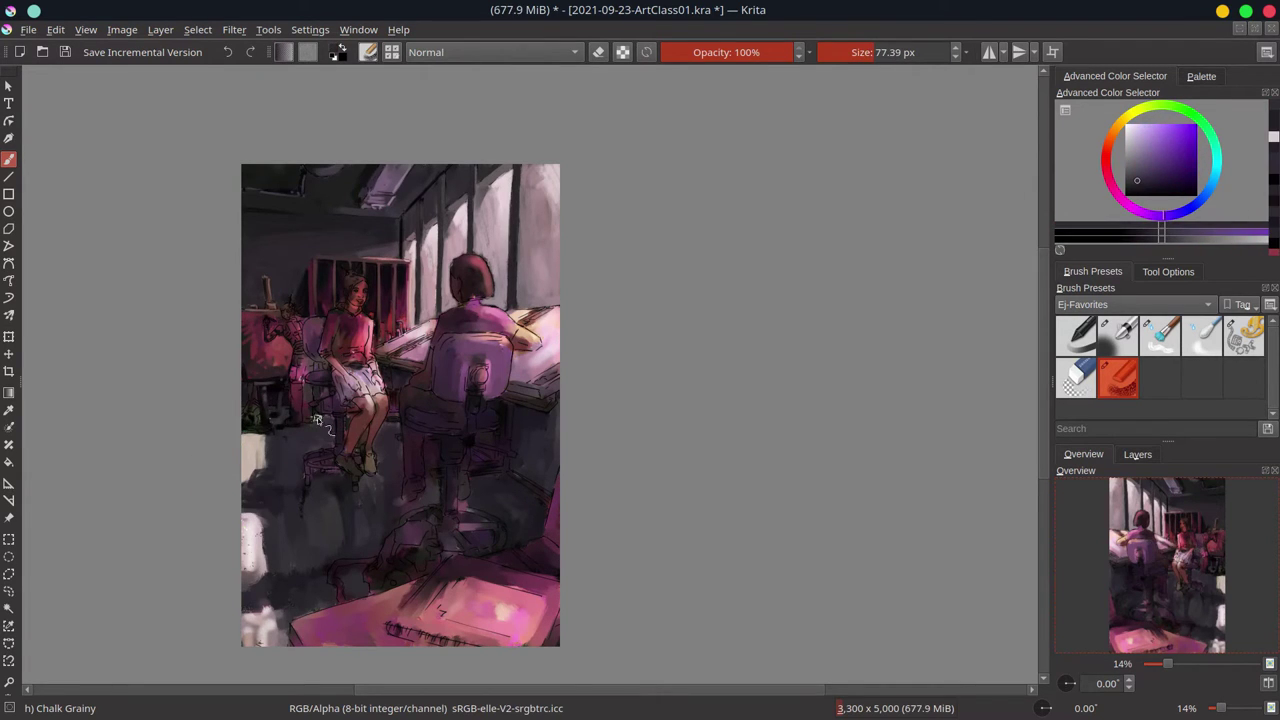
{"action": "key", "text": "bracketright"}
{"action": "key", "text": "bracketright"}
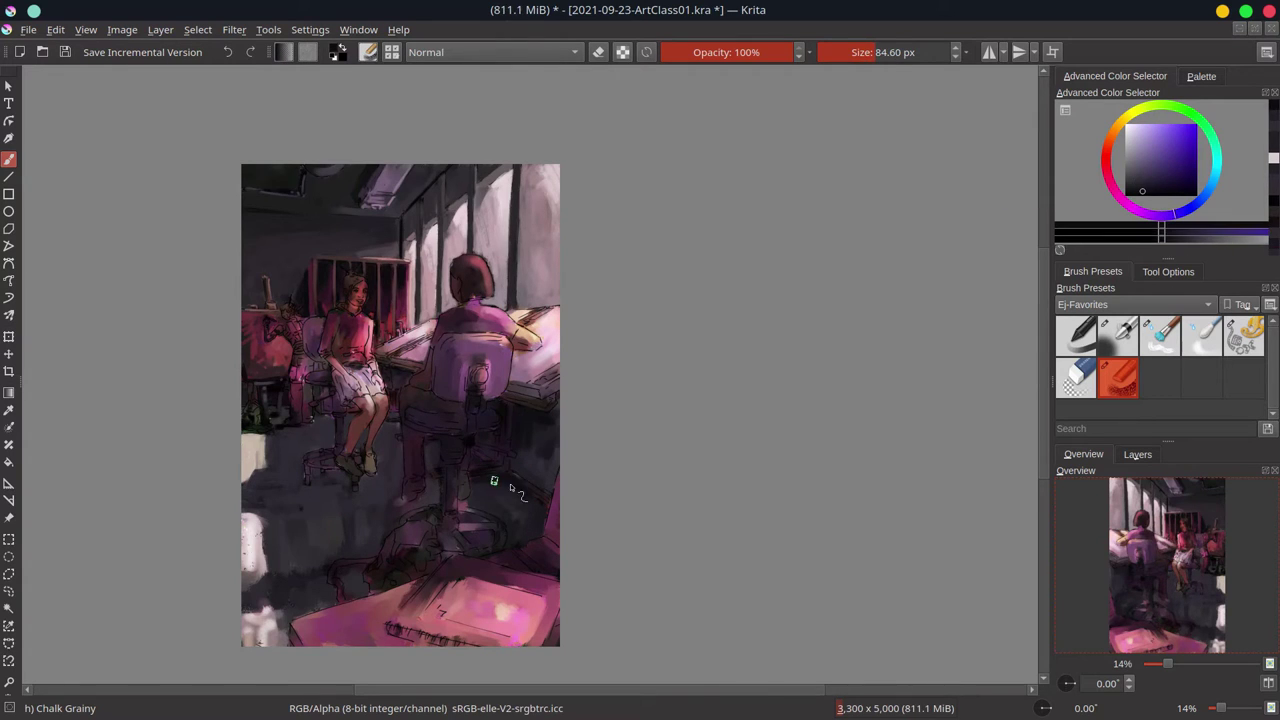
{"action": "key", "text": "bracketright"}
{"action": "key", "text": "bracketright"}
{"action": "left_click", "coordinate": [265, 620], "text": "ctrl"}
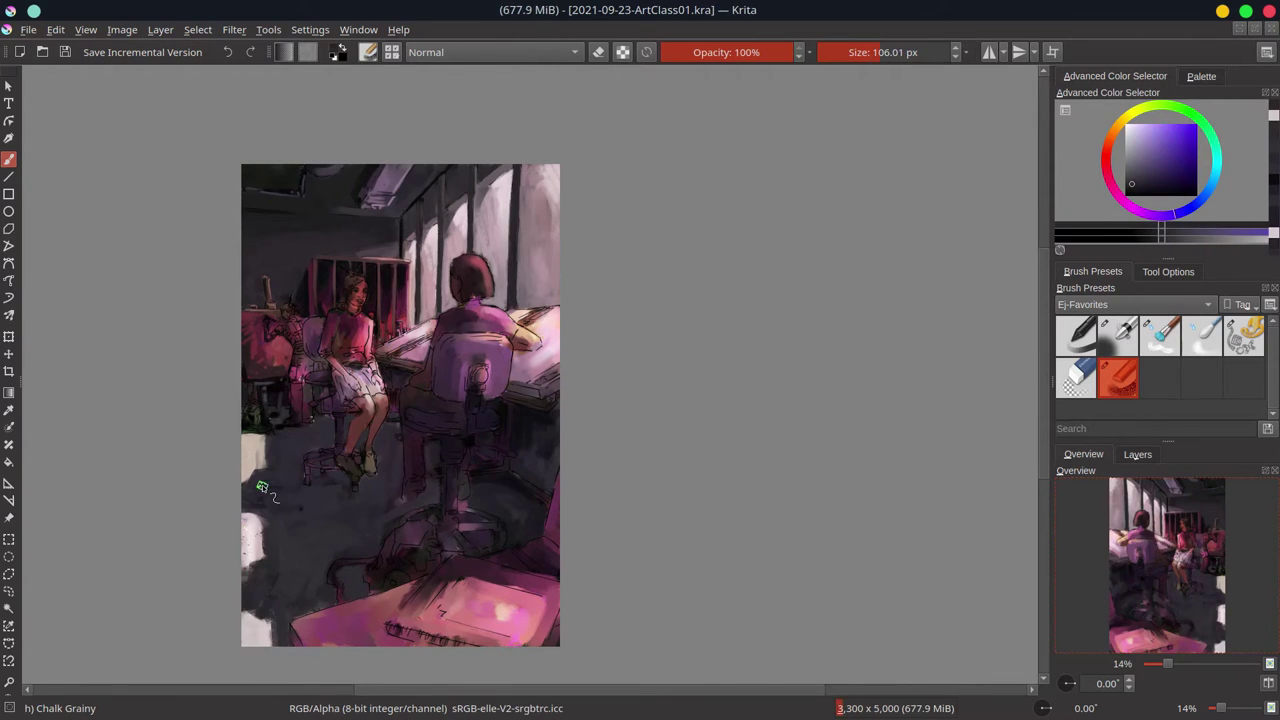
- Pick dark purple-pink and purple tones and briefly try the pink color-dodge brush
{"action": "key", "text": "bracketleft"}
{"action": "key", "text": "bracketleft"}
{"action": "key", "text": "bracketleft"}
{"action": "left_click", "coordinate": [295, 408], "text": "ctrl"}
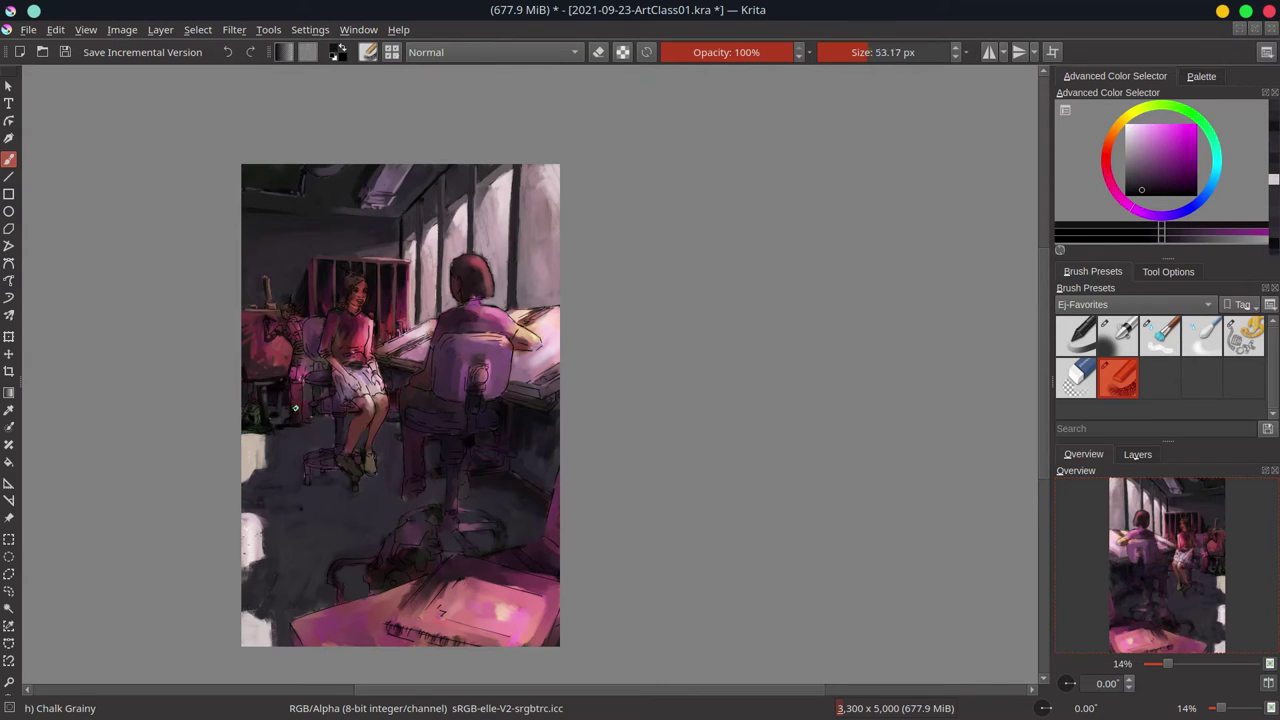
{"action": "key", "text": "bracketleft"}
{"action": "key", "text": "bracketleft"}
{"action": "left_click", "coordinate": [293, 318], "text": "ctrl"}
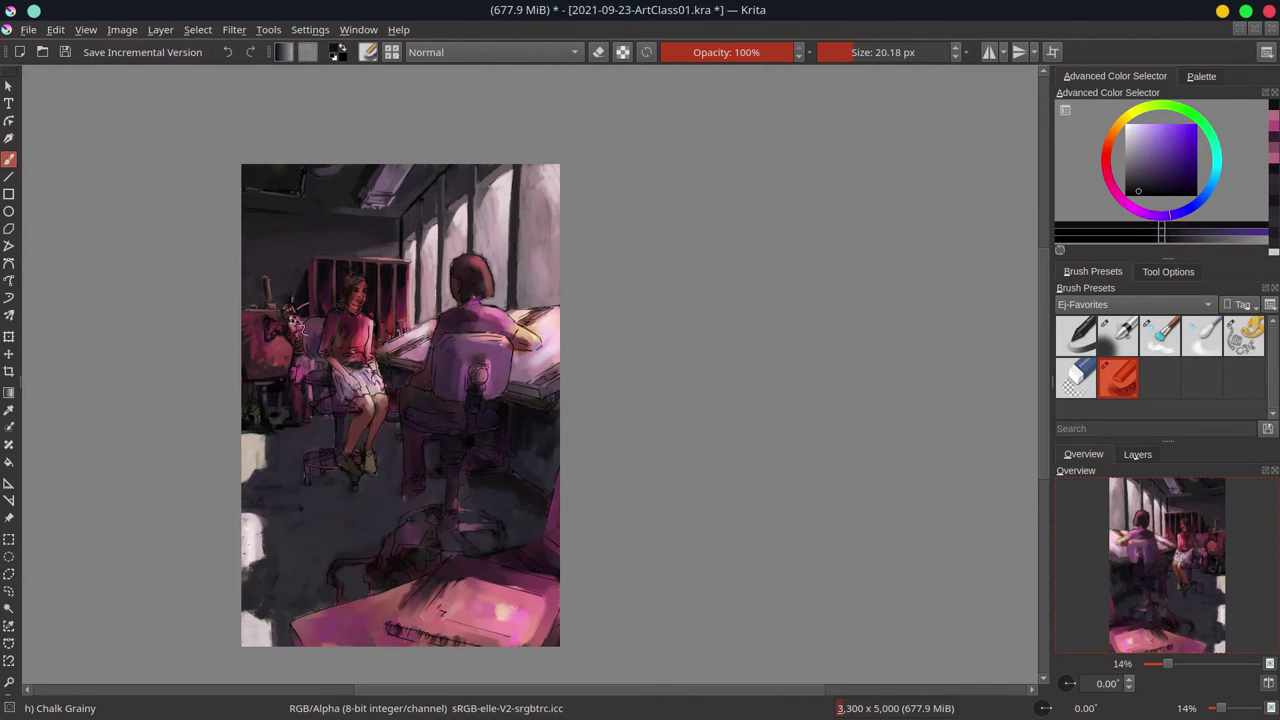
{"action": "left_click", "coordinate": [289, 350], "text": "ctrl"}
{"action": "key", "text": "slash"}
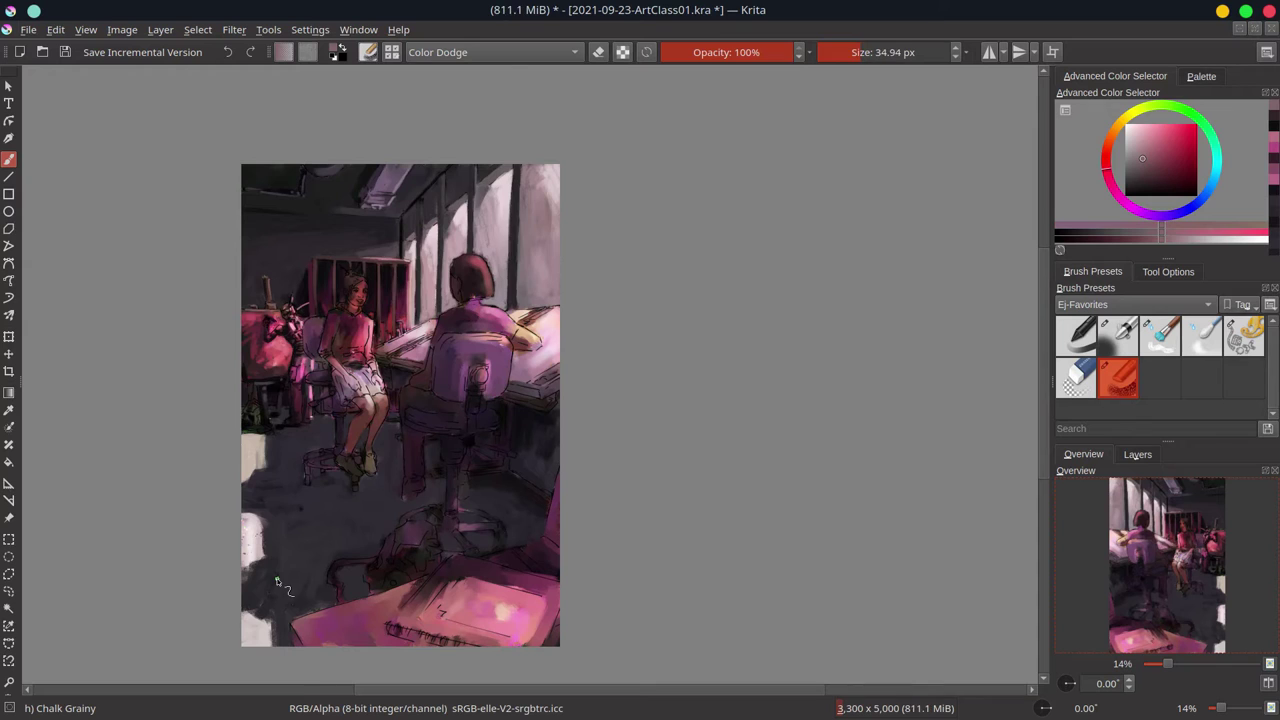
{"action": "key", "text": "slash"}
{"action": "left_click", "coordinate": [261, 413], "text": "ctrl"}
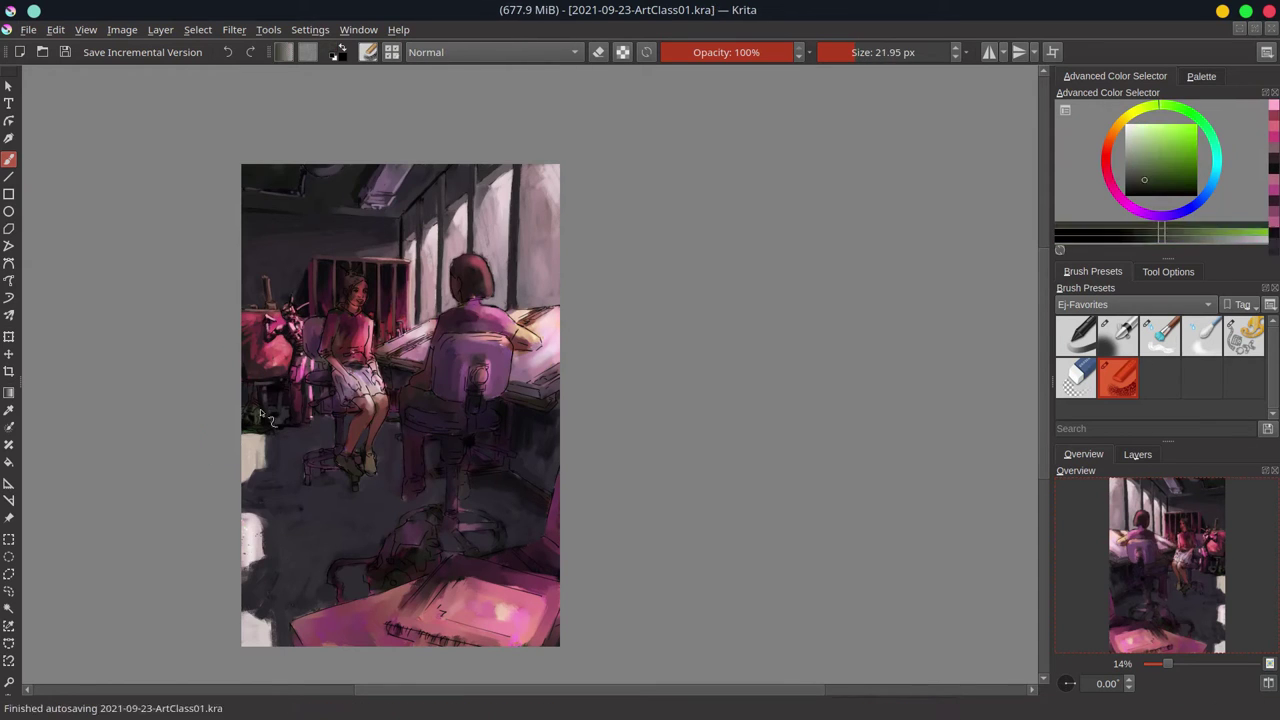
- Add a thin magenta stroke on the right edge, darken near the lower-left table, and highlight the table pink
{"action": "left_click", "coordinate": [400, 450], "text": "ctrl"}
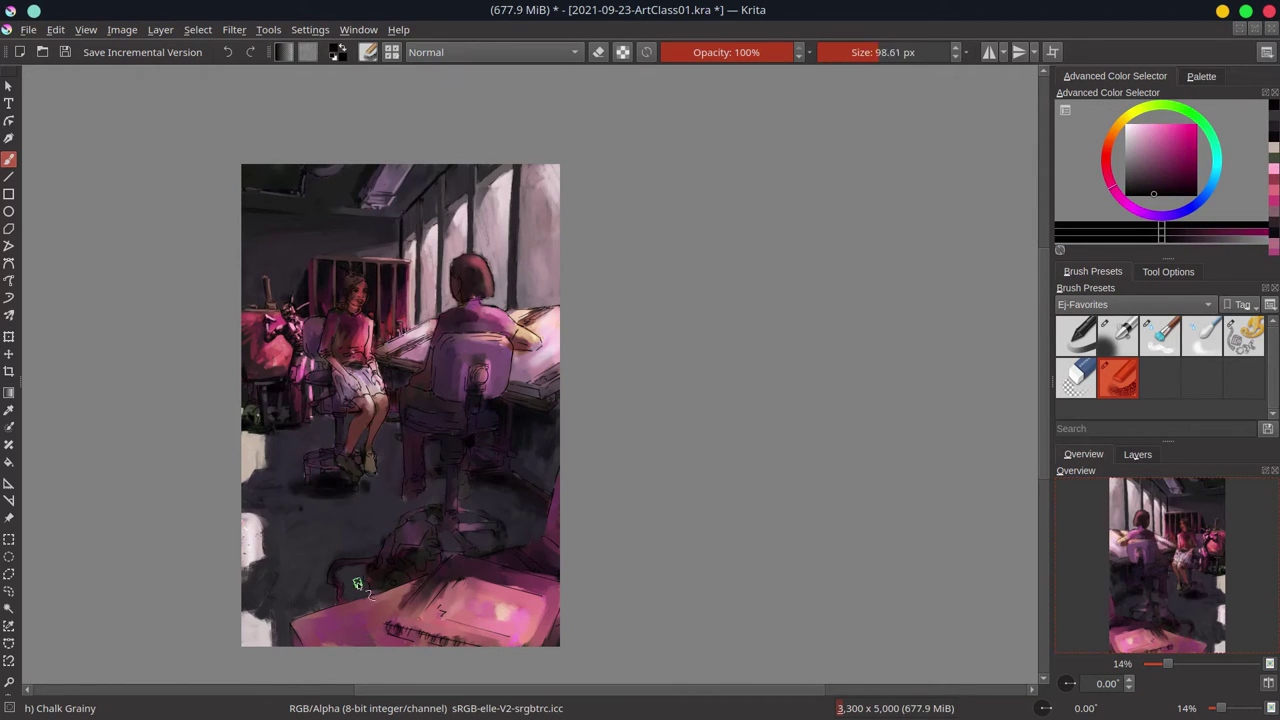
{"action": "left_click", "coordinate": [385, 190], "text": "ctrl"}
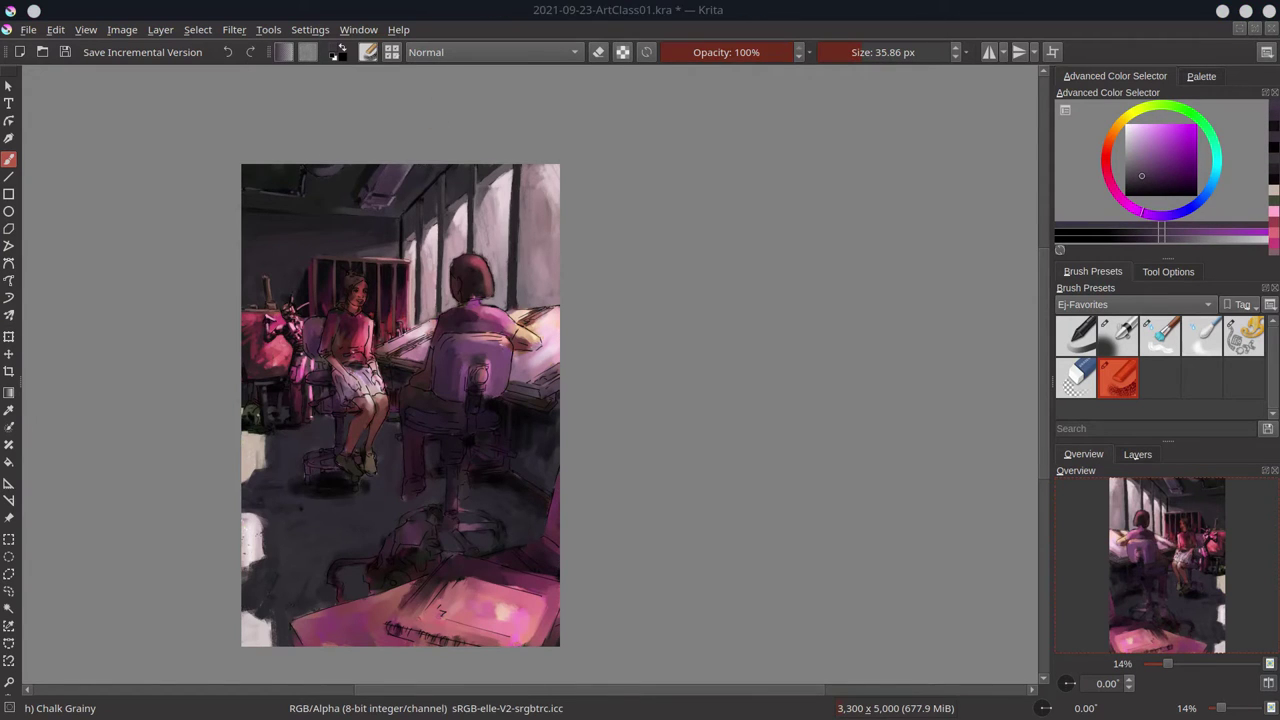
{"action": "left_click", "coordinate": [553, 490], "text": "ctrl"}
{"action": "left_click_drag", "start_coordinate": [554, 482], "coordinate": [548, 545]}
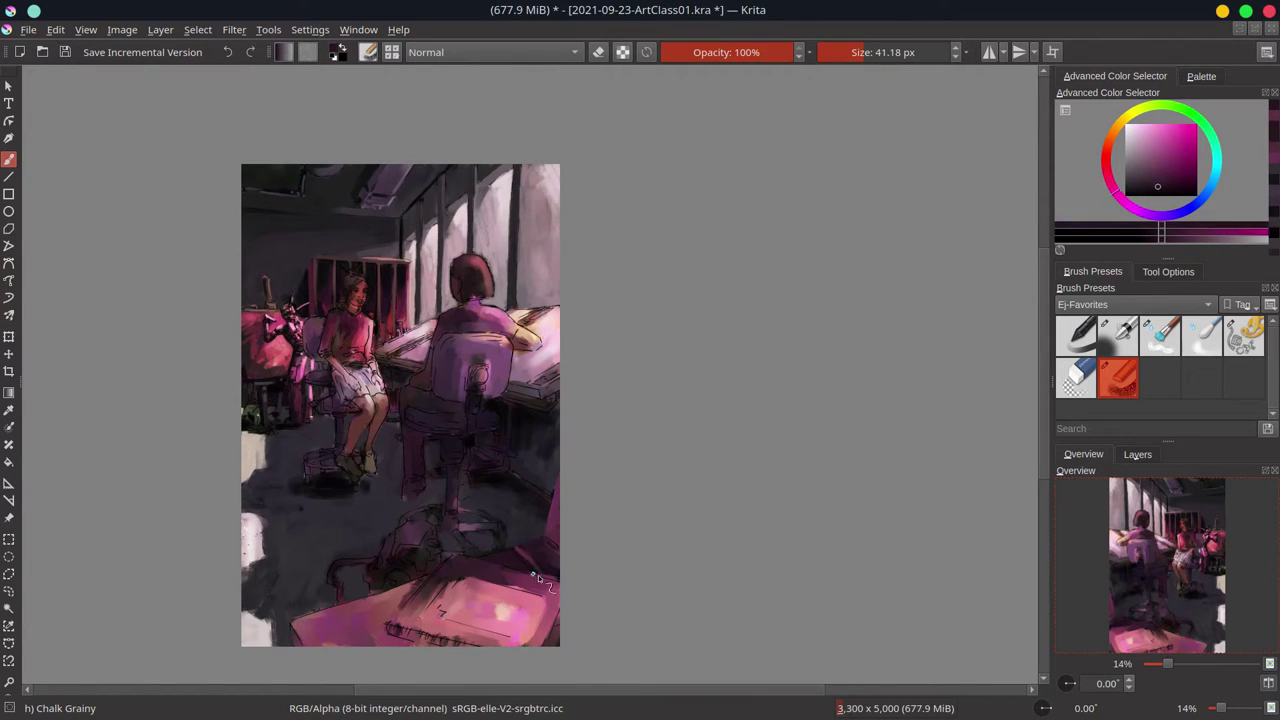
{"action": "left_click", "coordinate": [538, 575], "text": "ctrl"}
{"action": "mouse_move", "coordinate": [410, 595]}
{"action": "left_mouse_down"}
{"action": "mouse_move", "coordinate": [375, 635]}
{"action": "mouse_move", "coordinate": [330, 640]}
{"action": "left_mouse_up"}
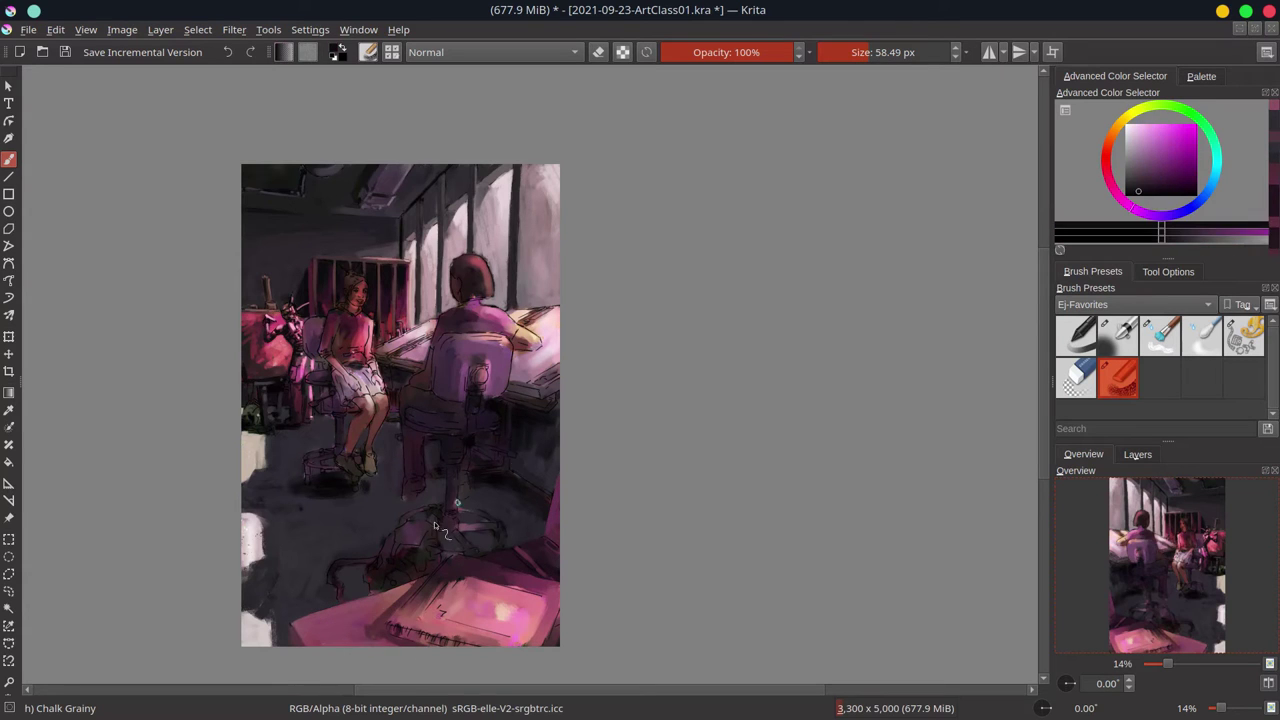
{"action": "left_click", "coordinate": [432, 641], "text": "ctrl"}
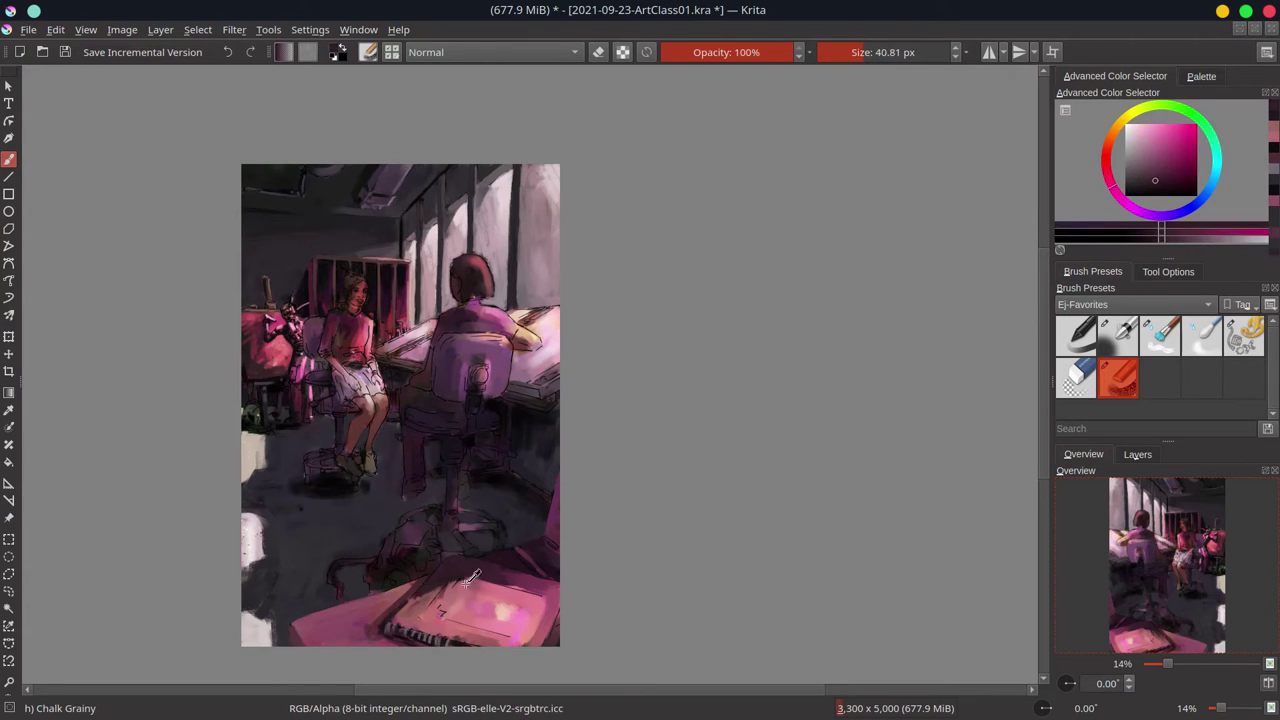
{"action": "left_click_drag", "start_coordinate": [455, 615], "coordinate": [521, 645]}
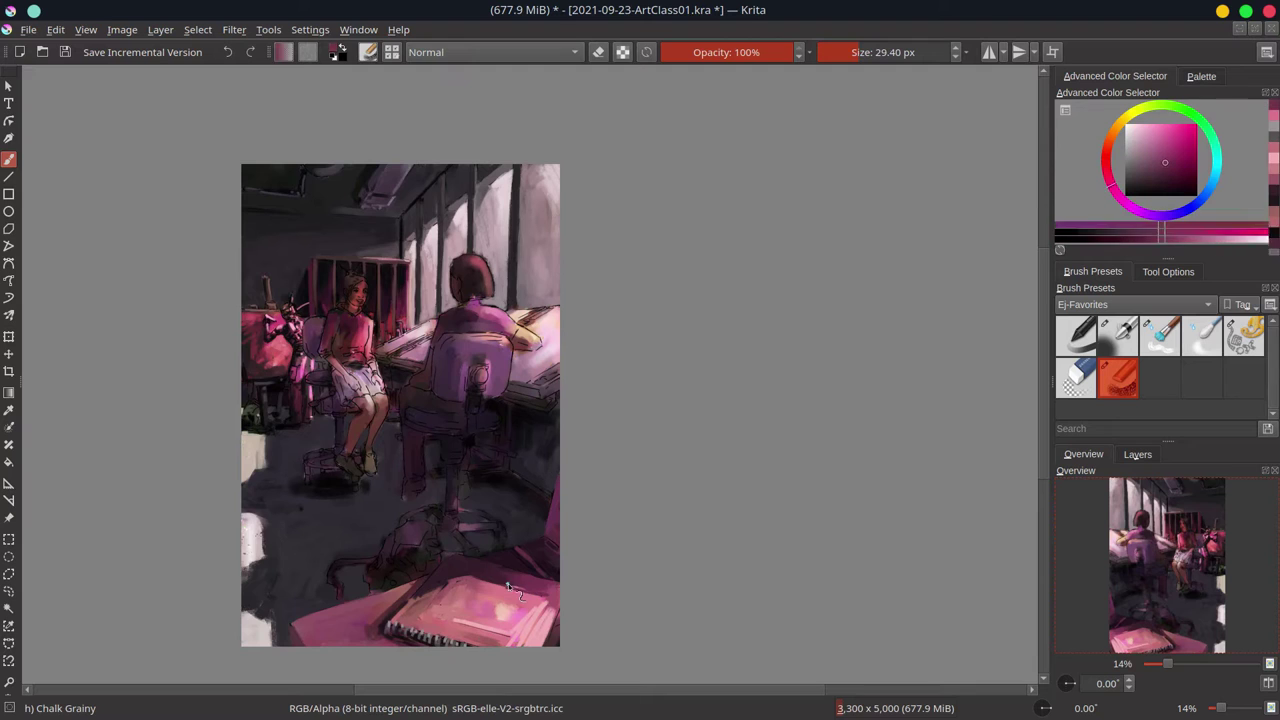
- Save, then shade the chair base and the area beside the girl's legs in dark purple
{"action": "left_click", "coordinate": [434, 503], "text": "ctrl"}
{"action": "left_click", "coordinate": [320, 566], "text": "ctrl"}
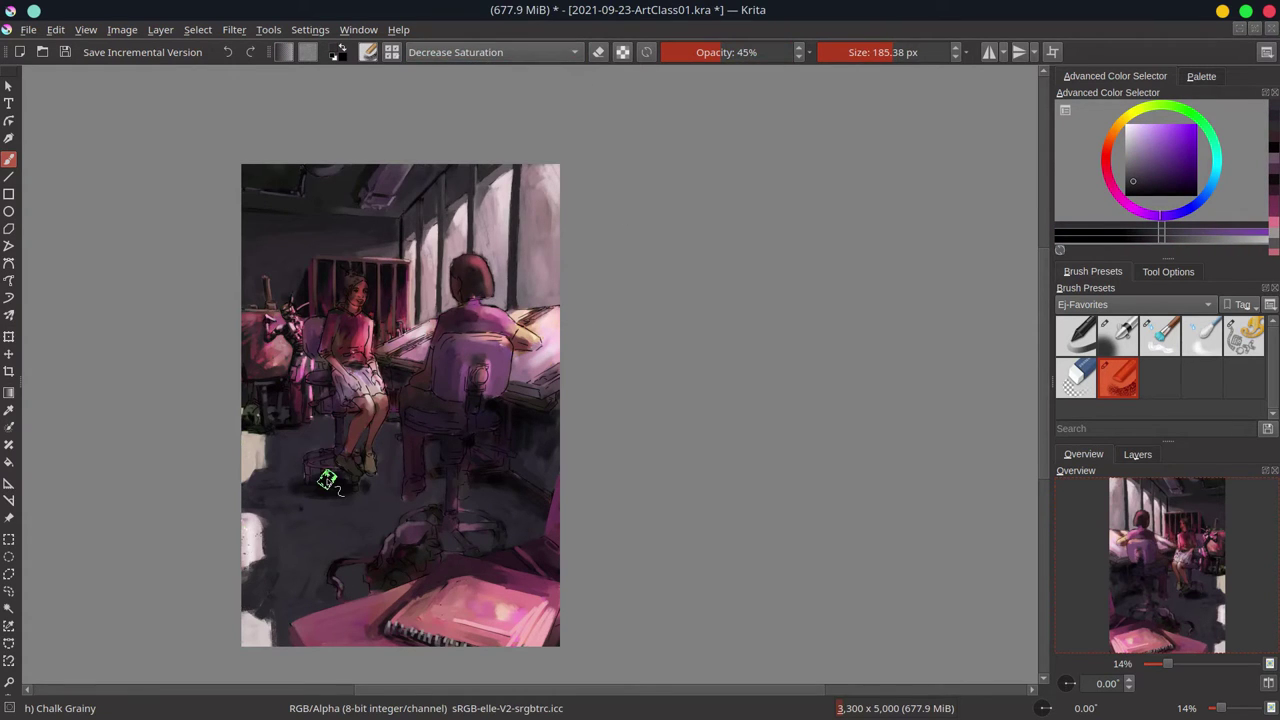
{"action": "left_click", "coordinate": [371, 586], "text": "ctrl"}
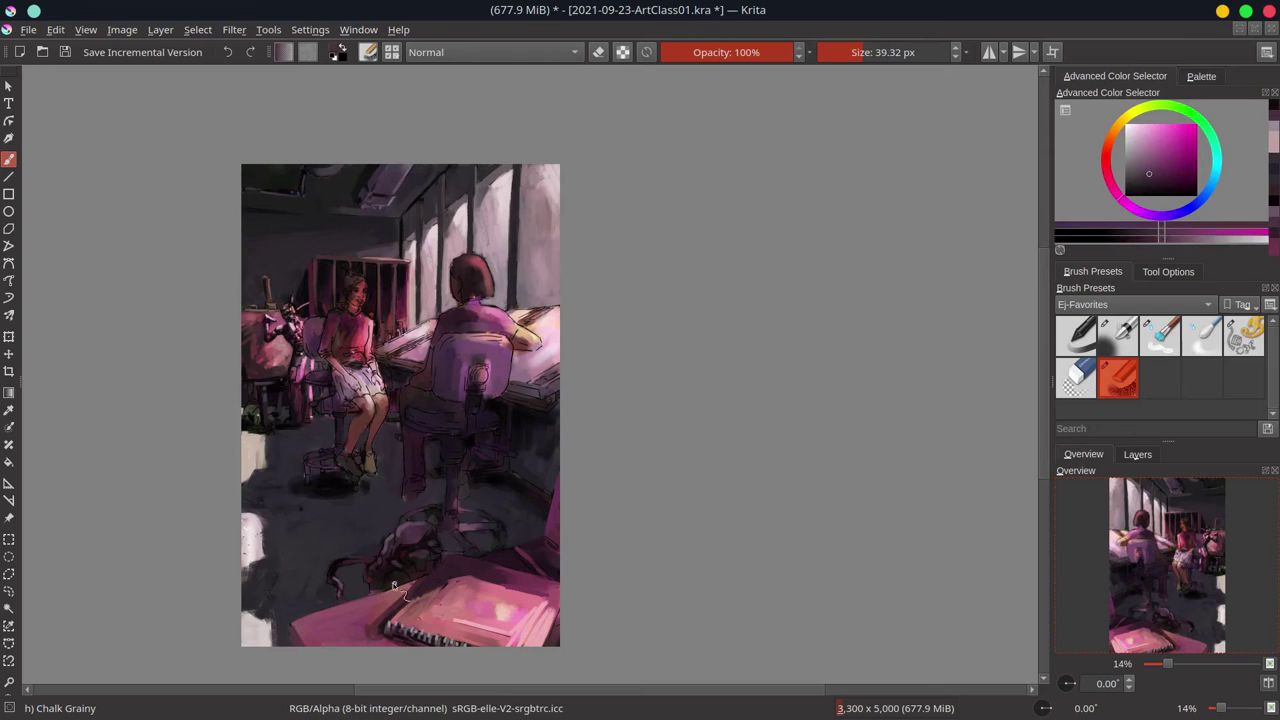
{"action": "left_click", "coordinate": [381, 540], "text": "ctrl"}
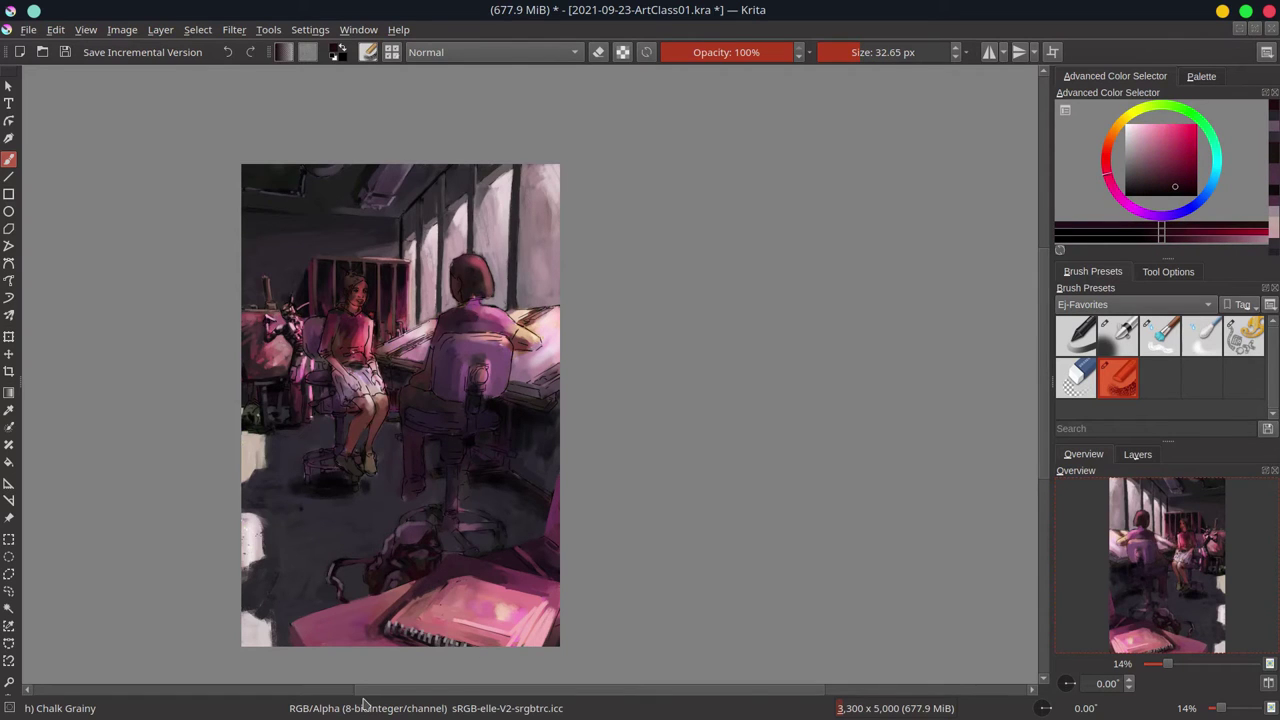
{"action": "key", "text": "ctrl+s"}
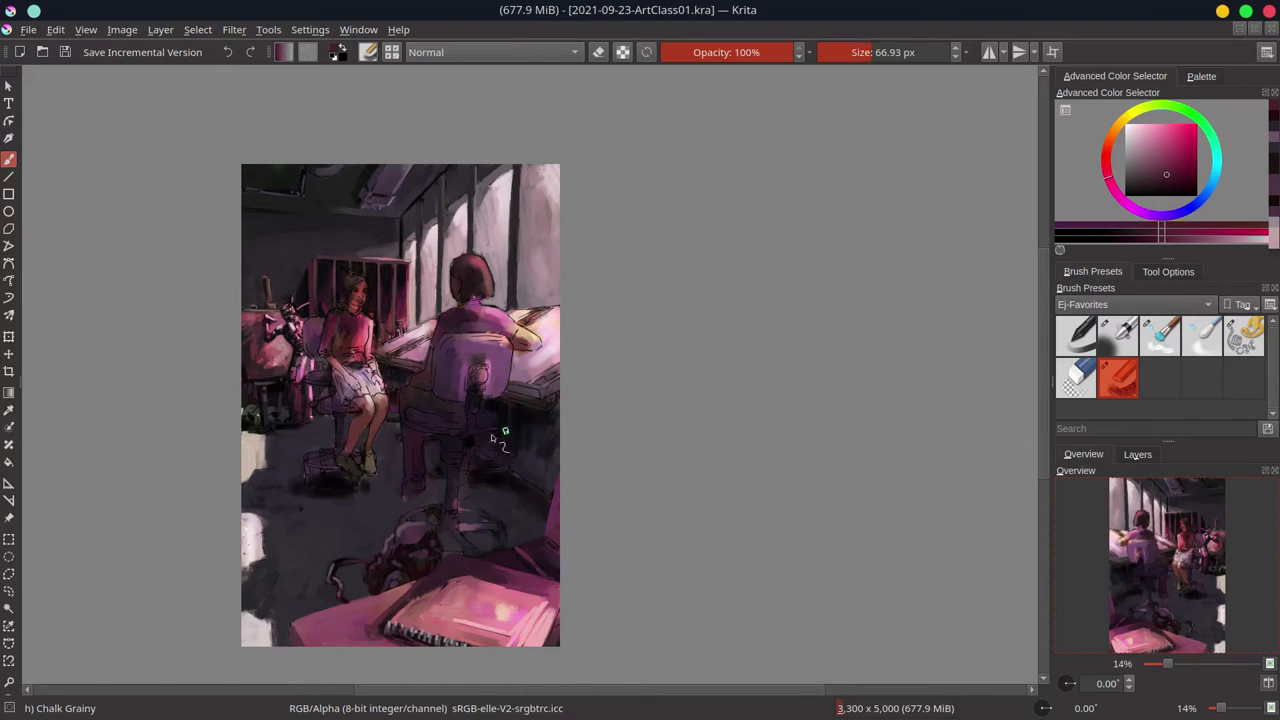
{"action": "left_click_drag", "start_coordinate": [460, 522], "coordinate": [492, 514]}
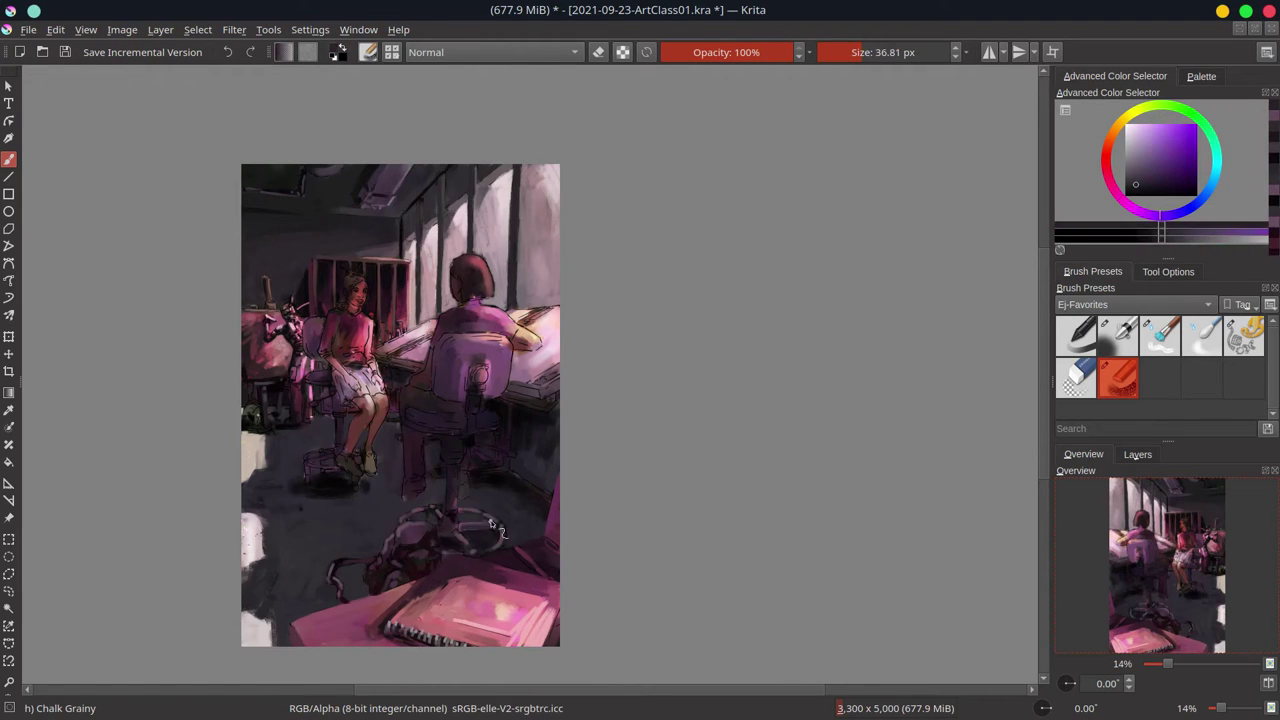
{"action": "left_click_drag", "start_coordinate": [458, 490], "coordinate": [490, 476]}
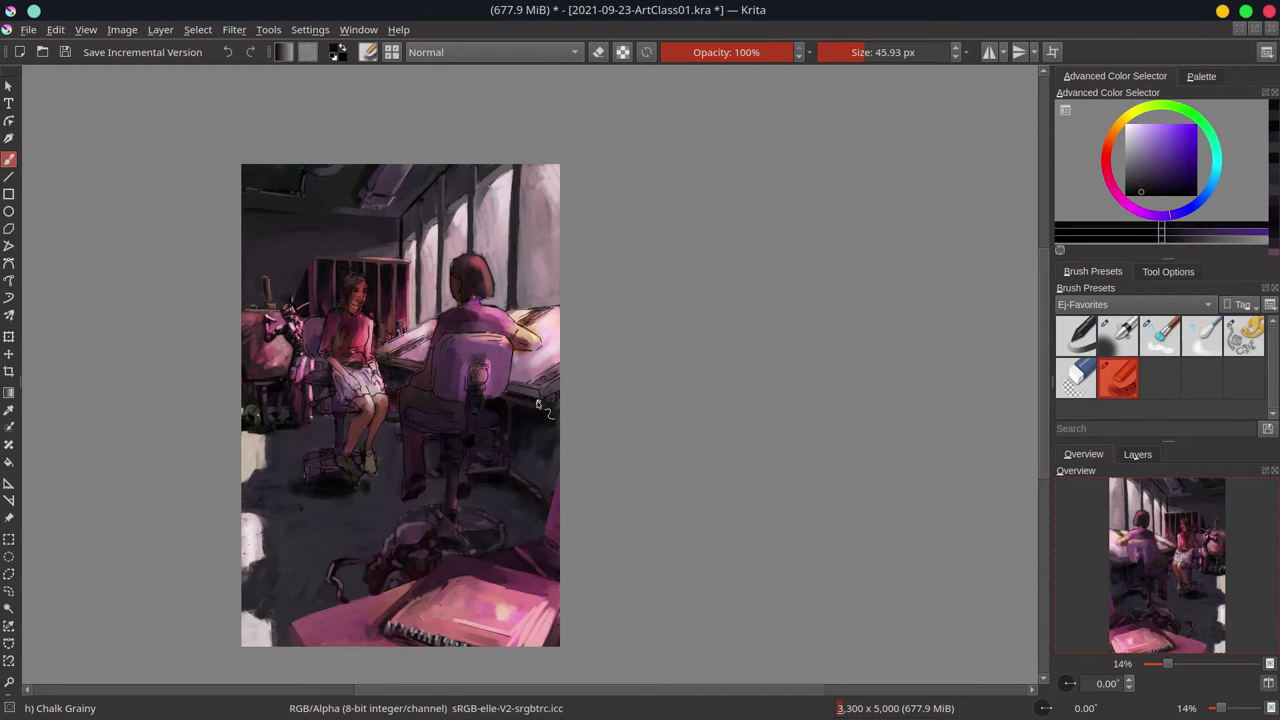
{"action": "left_click_drag", "start_coordinate": [264, 354], "coordinate": [288, 332]}
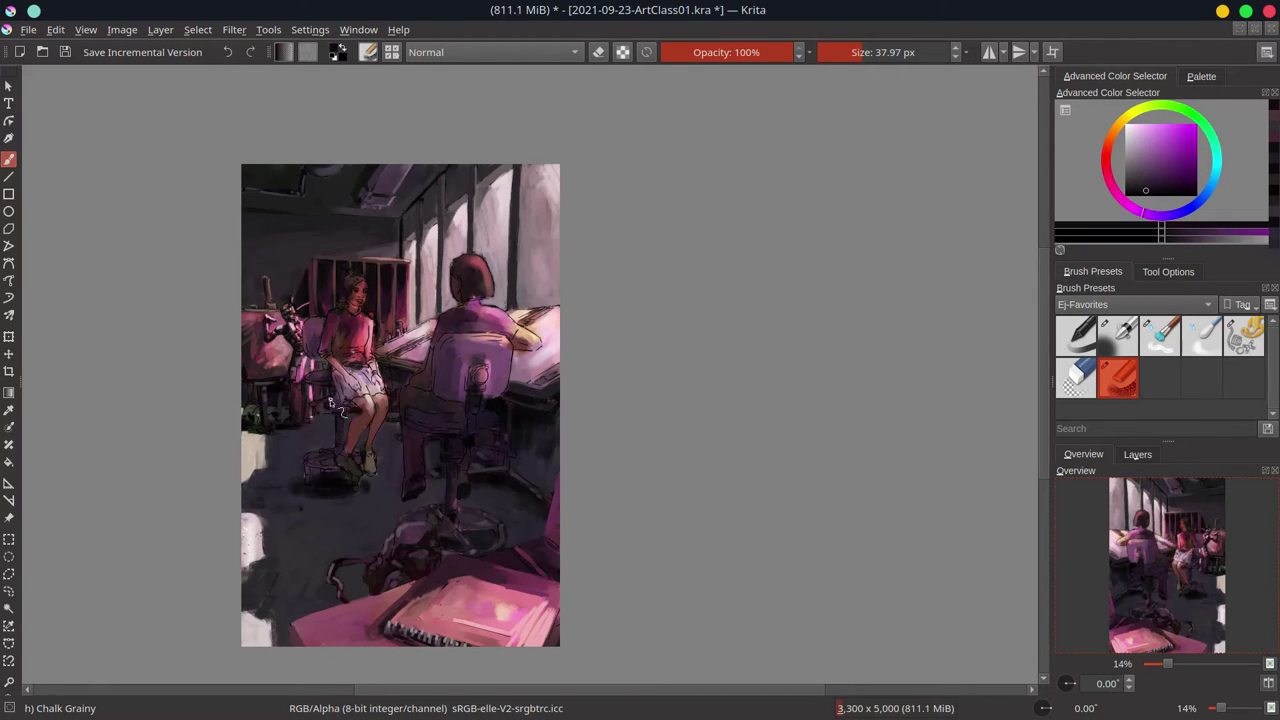
- Sample light pinks and add a light pink stroke on the right side
{"action": "left_click", "coordinate": [398, 425], "text": "ctrl"}
{"action": "left_click_drag", "start_coordinate": [398, 425], "coordinate": [381, 430]}
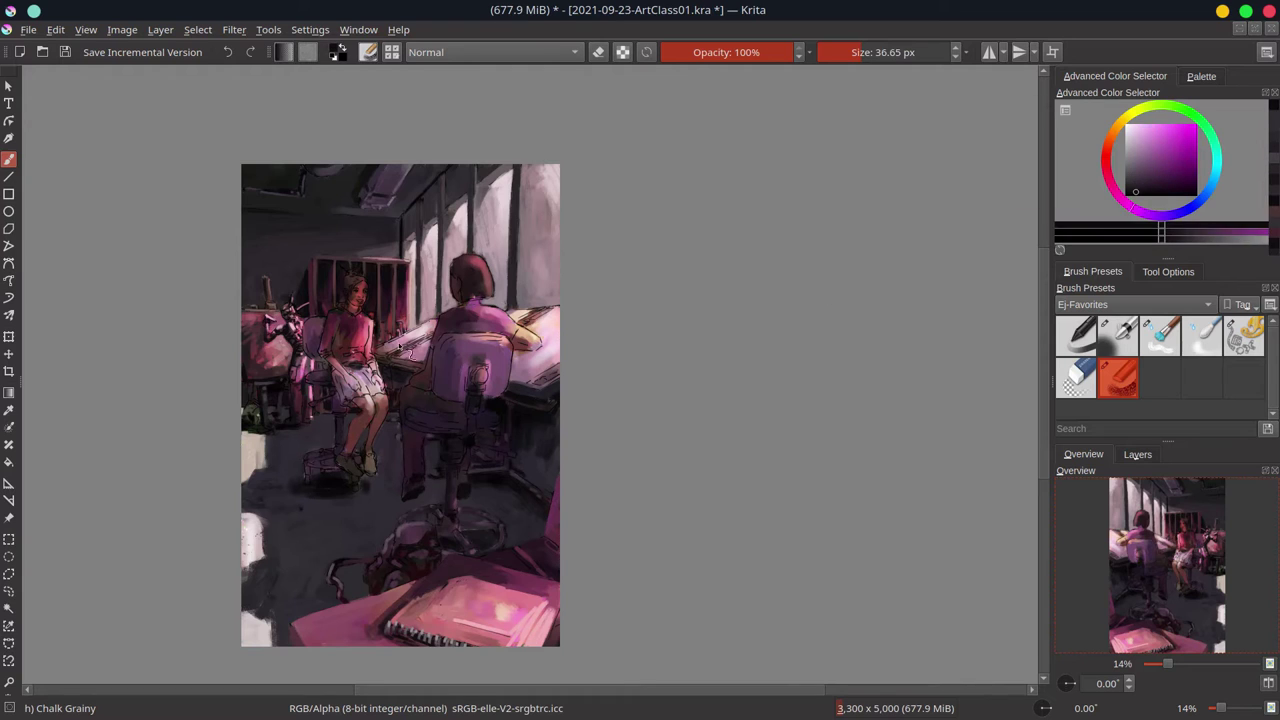
{"action": "left_click", "coordinate": [470, 360], "text": "ctrl"}
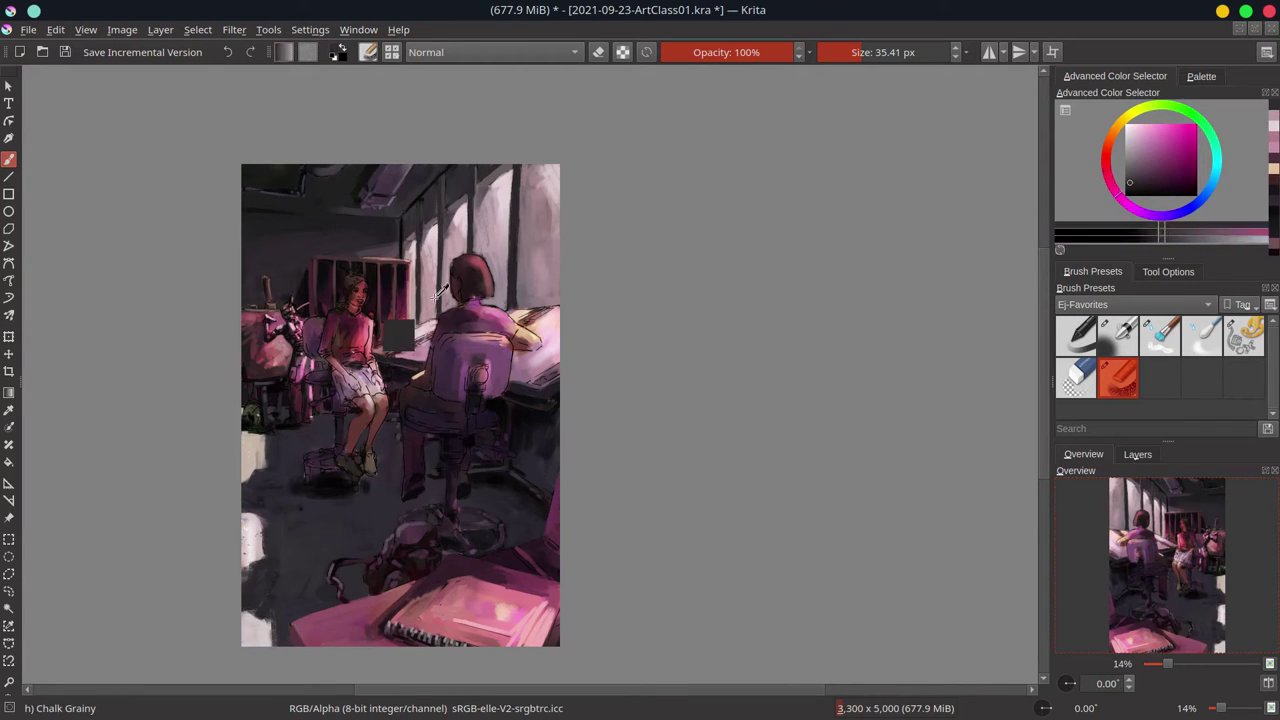
{"action": "left_click", "coordinate": [540, 338], "text": "ctrl"}
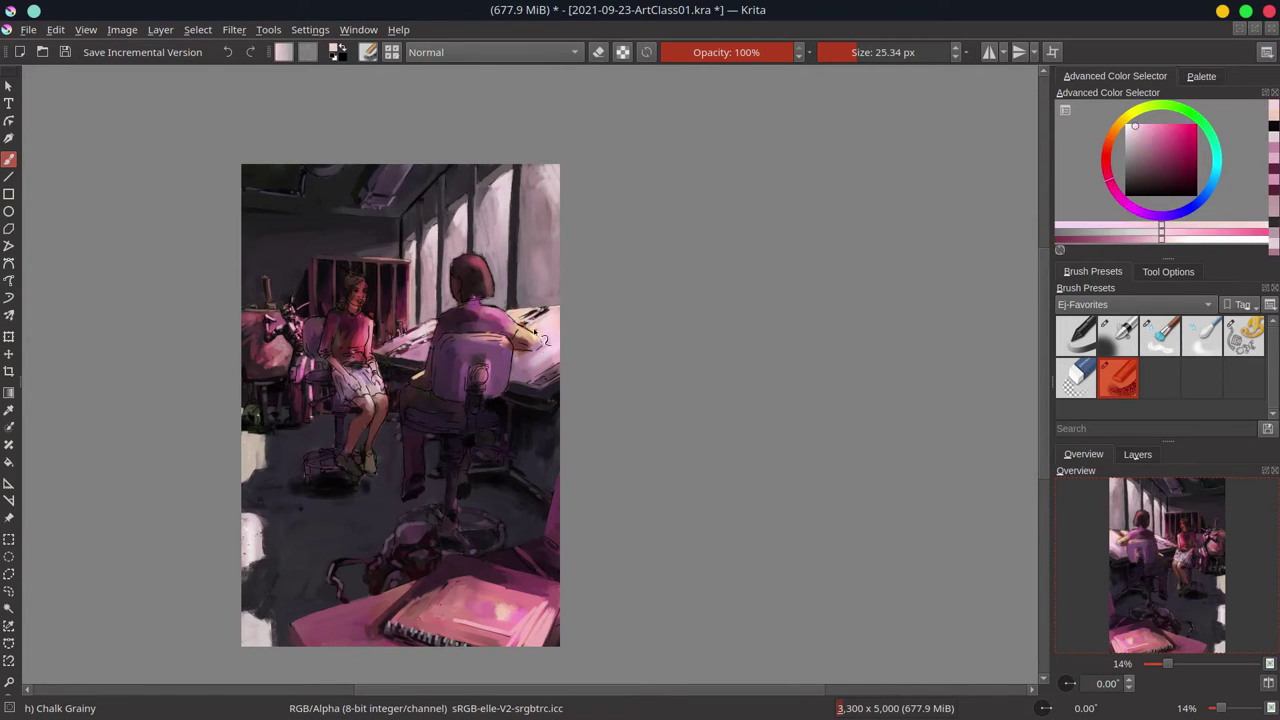
{"action": "left_click", "coordinate": [520, 352], "text": "ctrl"}
{"action": "left_click_drag", "start_coordinate": [520, 352], "coordinate": [537, 378]}
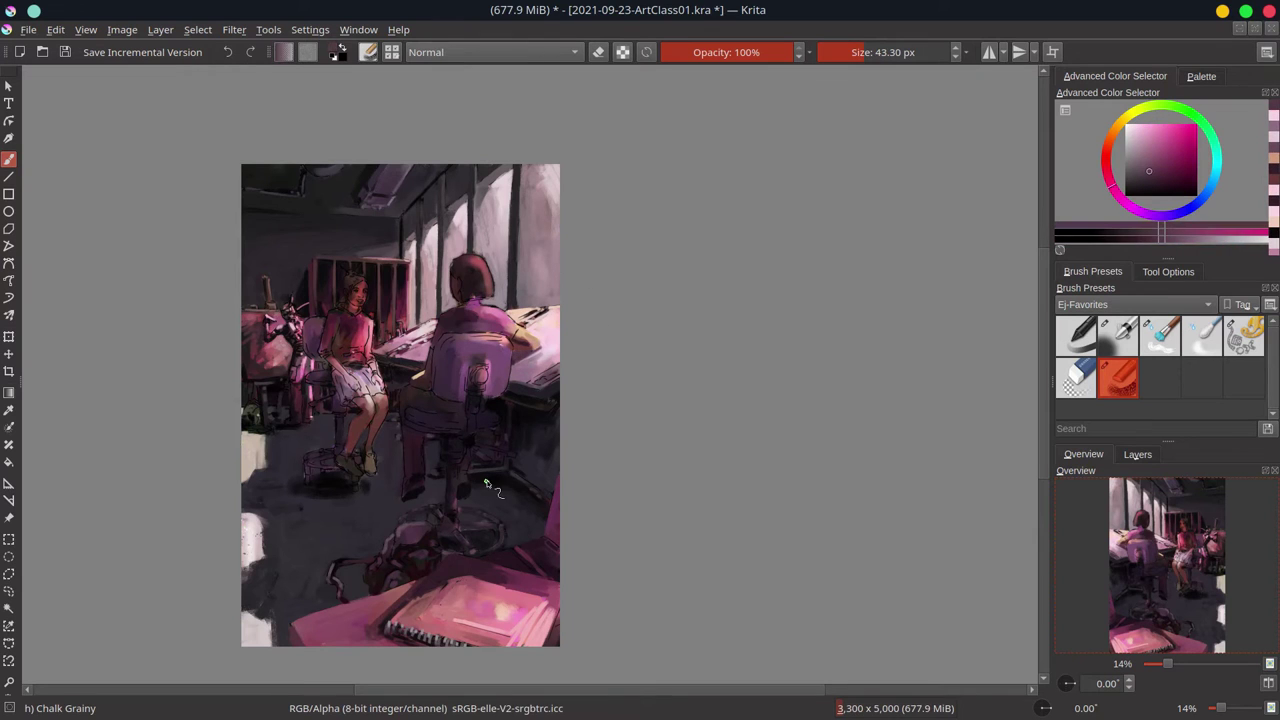
- Darken the seated figure's head and paint salmon-orange onto the shoulder
{"action": "left_click", "coordinate": [462, 281], "text": "ctrl"}
{"action": "left_click_drag", "start_coordinate": [462, 282], "coordinate": [512, 350]}
{"action": "left_click", "coordinate": [464, 284], "text": "ctrl"}
{"action": "left_click", "coordinate": [480, 300], "text": "ctrl"}
{"action": "left_click", "coordinate": [527, 342], "text": "ctrl"}
{"action": "left_click", "coordinate": [410, 598], "text": "ctrl"}
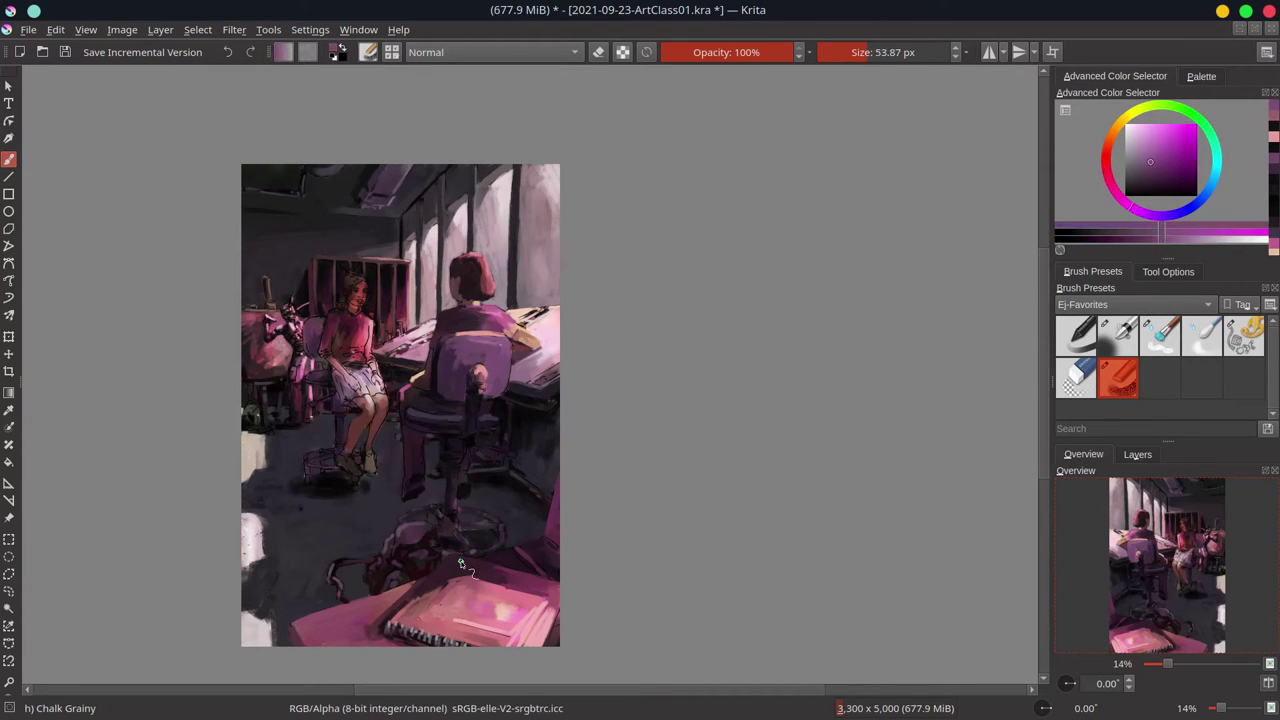
{"action": "left_click", "coordinate": [522, 322], "text": "ctrl"}
{"action": "left_click", "coordinate": [375, 472], "text": "ctrl"}
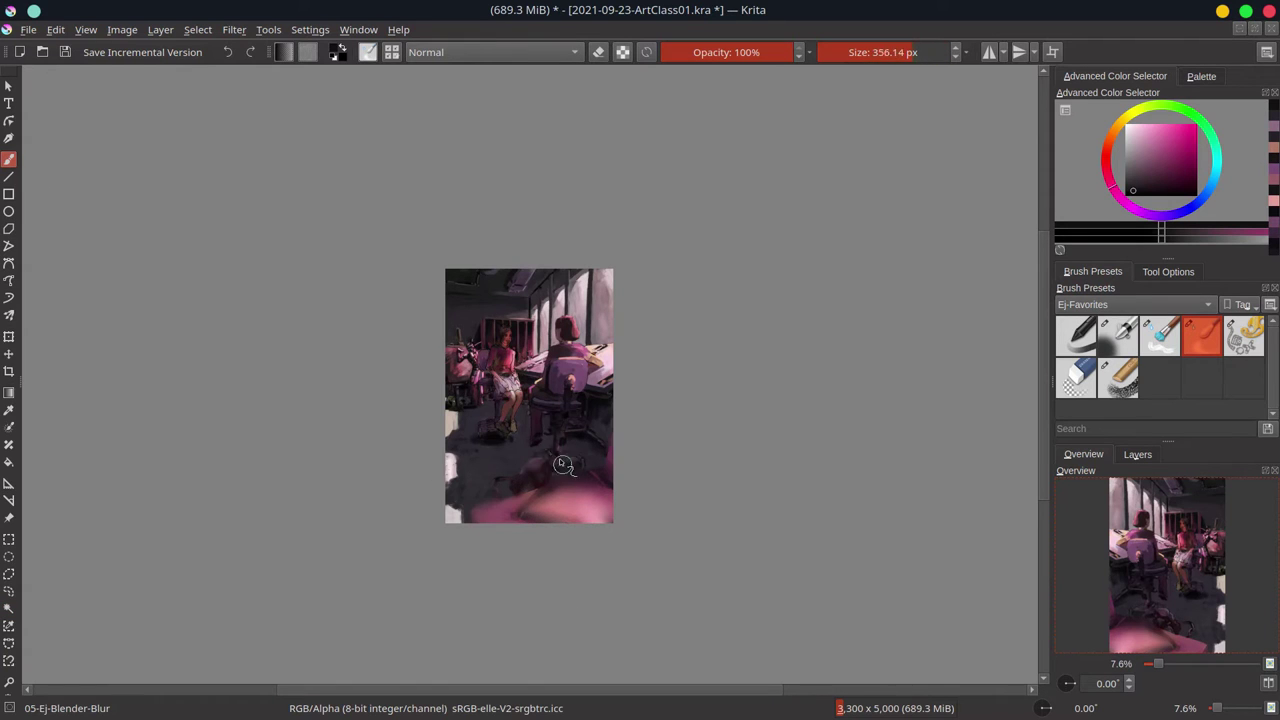
- Paint pink across the bottom, save an incremental version, and Gaussian-blur the copied background layer
{"action": "mouse_move", "coordinate": [563, 464]}
{"action": "left_mouse_down"}
{"action": "mouse_move", "coordinate": [499, 500]}
{"action": "mouse_move", "coordinate": [590, 515]}
{"action": "left_mouse_up"}
{"action": "key", "text": "ctrl+s"}
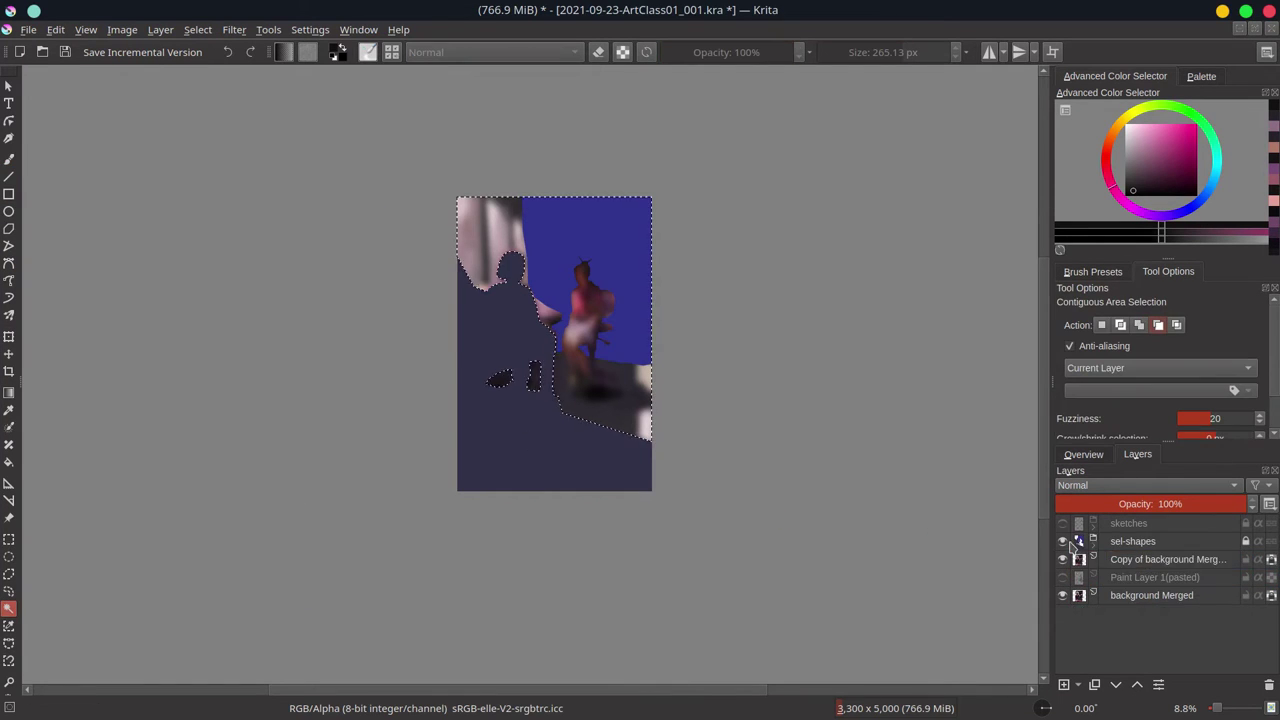
{"action": "left_click", "coordinate": [1116, 686]}
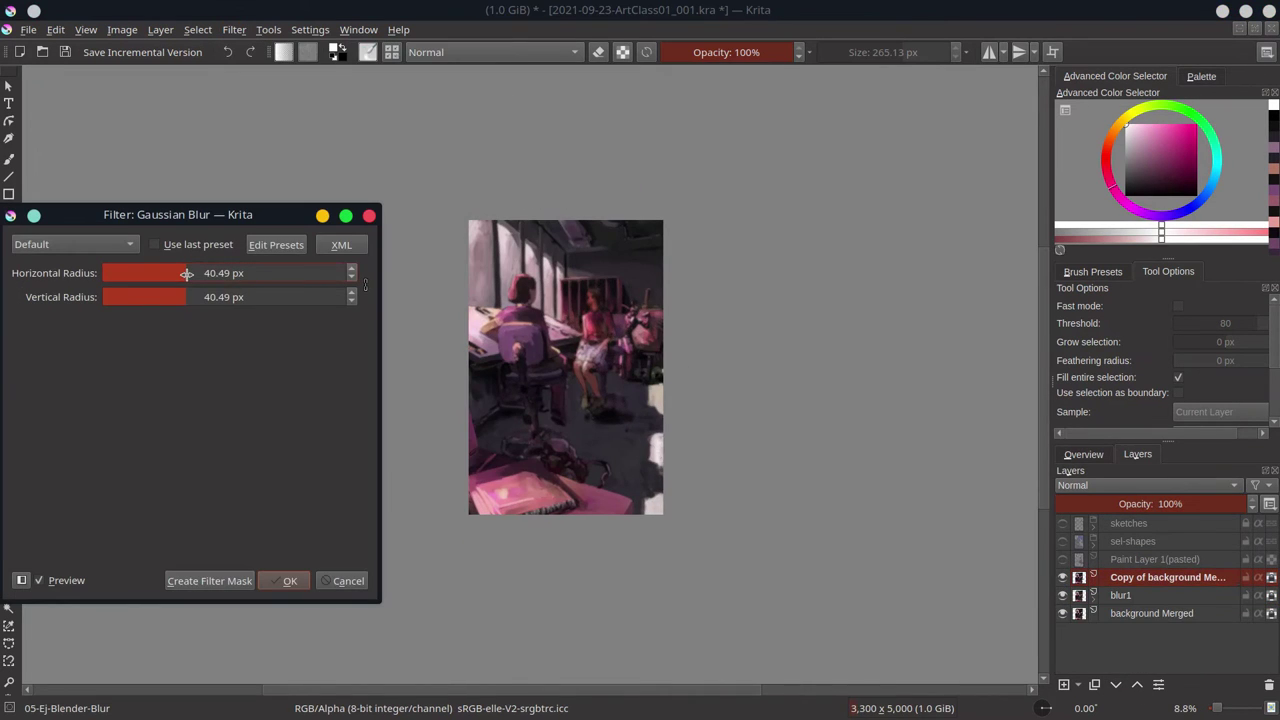
{"action": "left_click", "coordinate": [284, 580]}
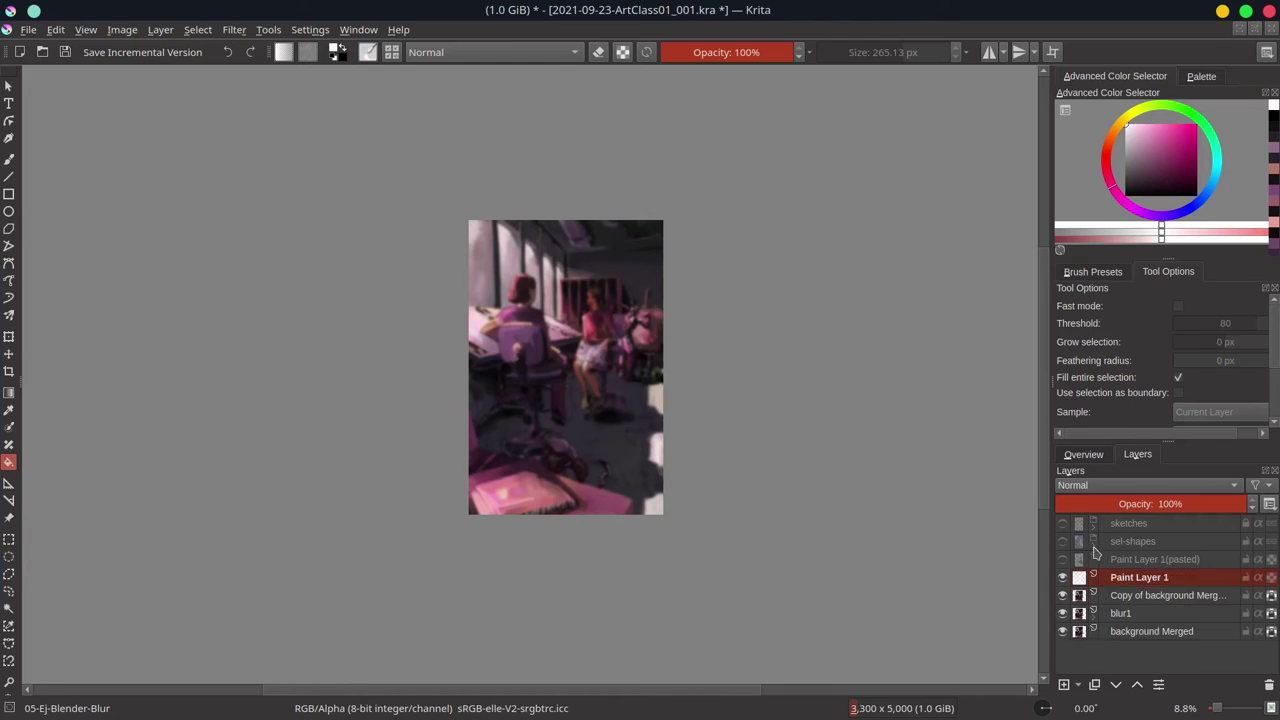
- Fill a silhouette into the transparency mask under blur1 and apply the masks
{"action": "key", "text": "f"}
{"action": "left_click", "coordinate": [610, 460]}
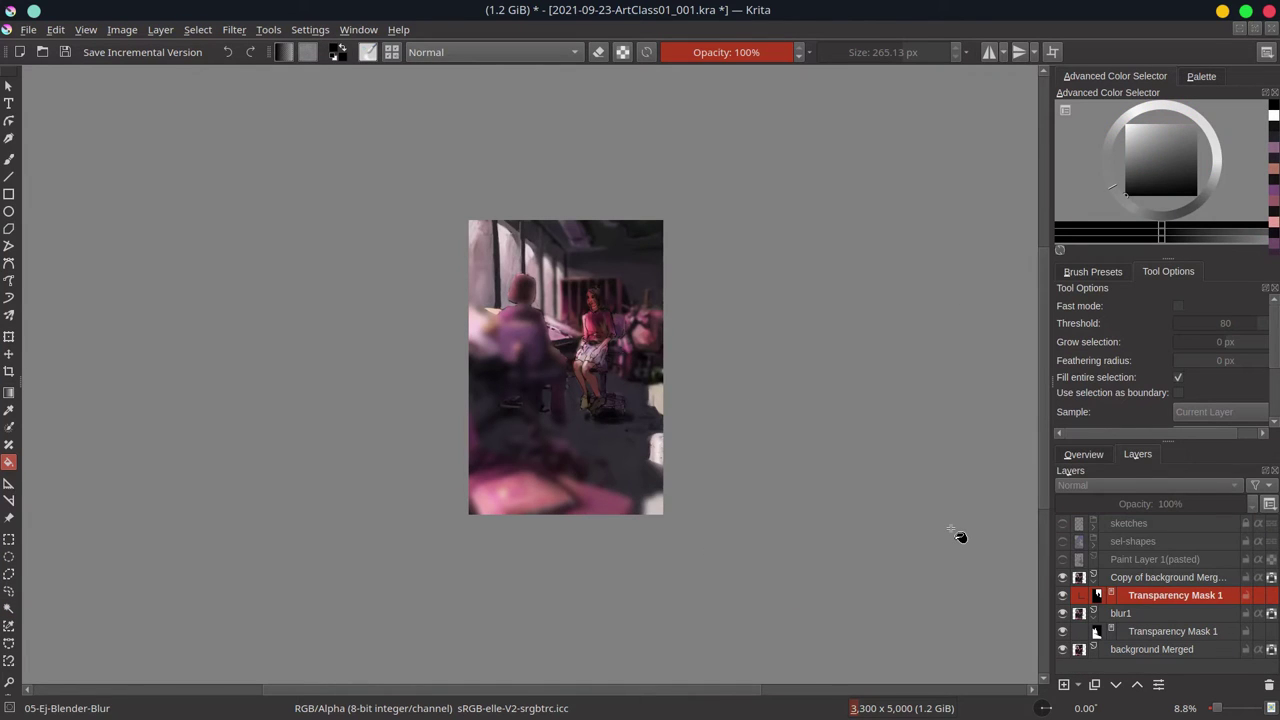
{"action": "left_click", "coordinate": [1175, 631]}
{"action": "key", "text": "b"}
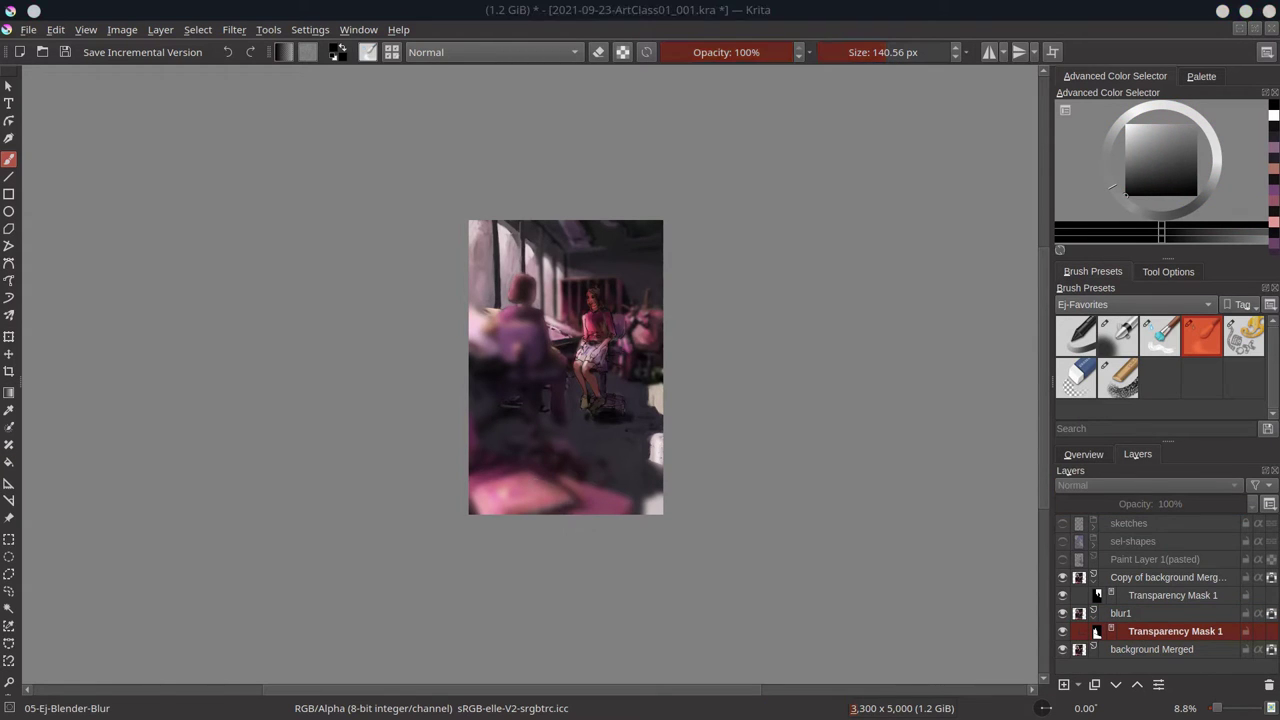
{"action": "left_click", "coordinate": [56, 29]}
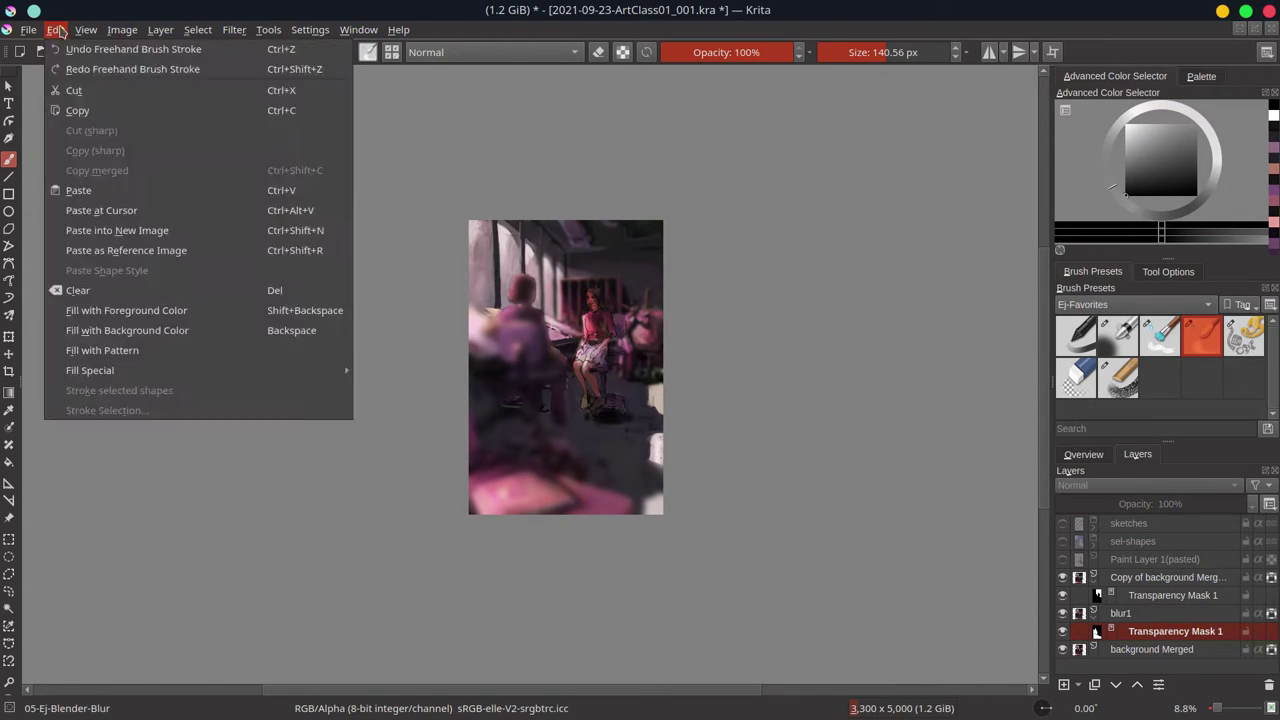
{"action": "key", "text": "ctrl+z"}
{"action": "key", "text": "ctrl+z"}
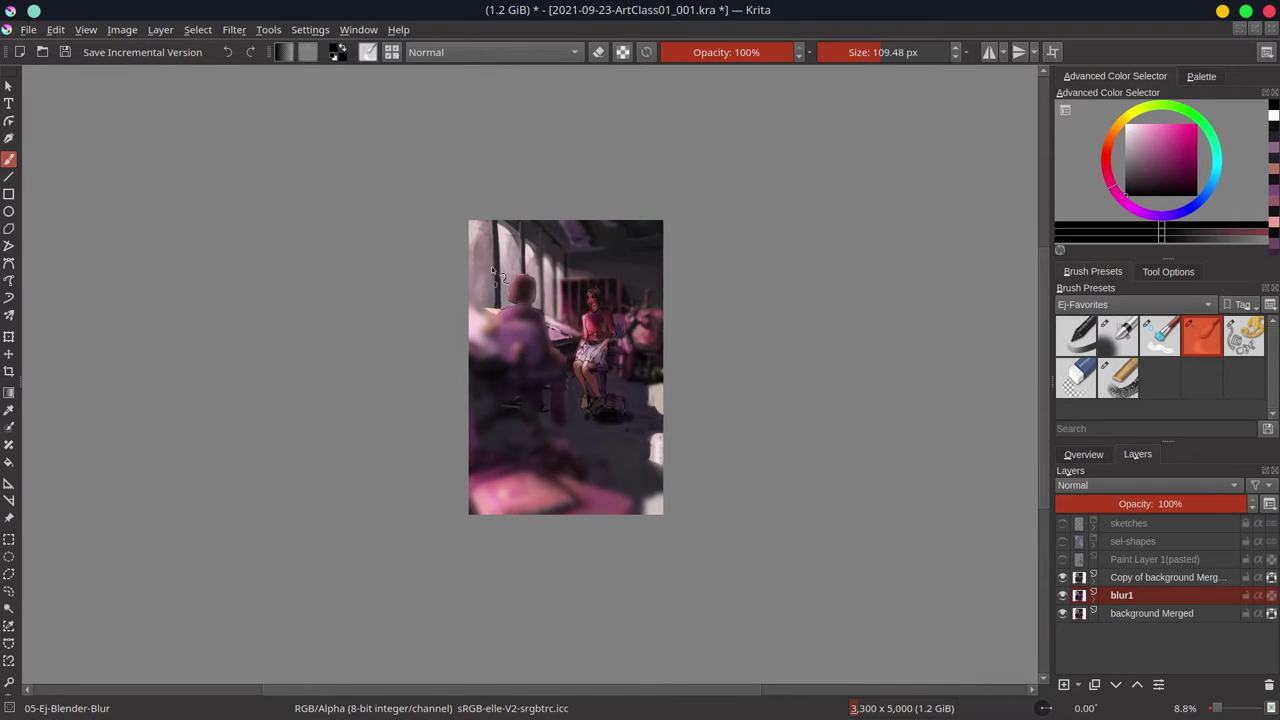
- Rename the top blur layer to blur2
{"action": "scroll", "coordinate": [490, 310], "scroll_direction": "up", "scroll_amount": 3}
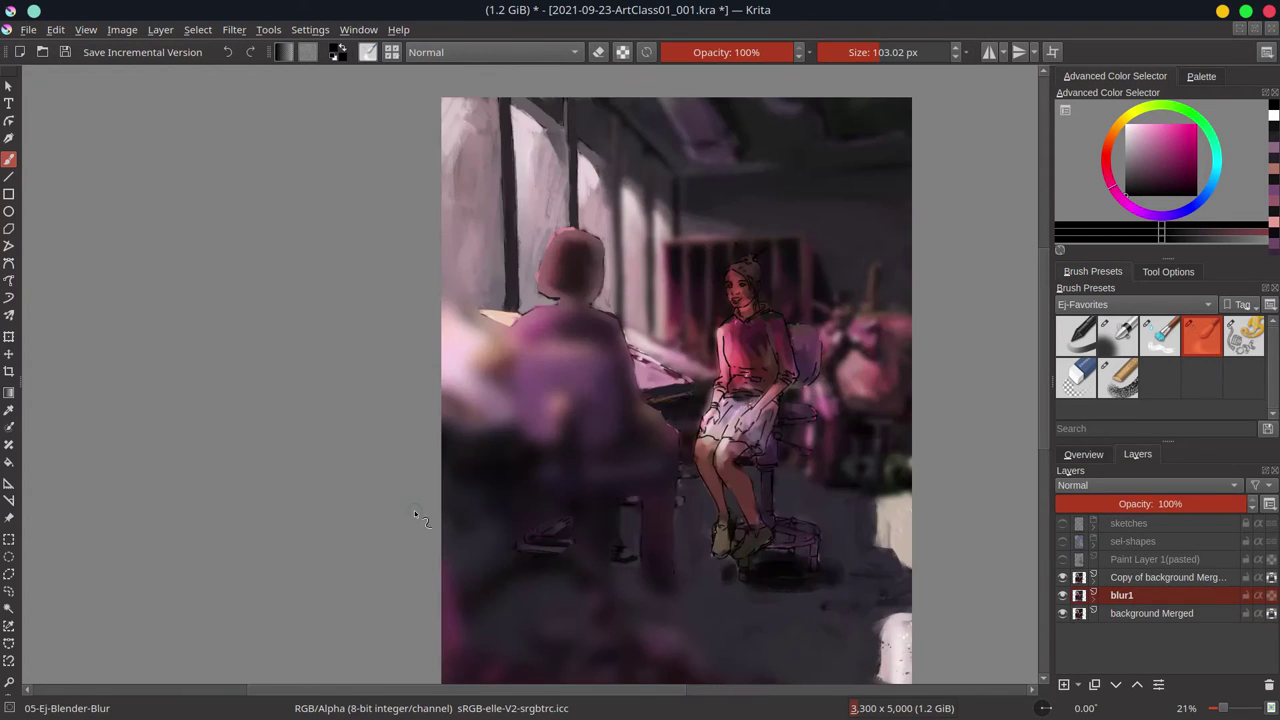
{"action": "left_click", "coordinate": [1157, 578]}
{"action": "type", "text": "blur2"}
{"action": "key", "text": "Return"}
- Confirm the blur2 layer name and bring the layer stack back into view
{"action": "scroll", "coordinate": [805, 412], "scroll_direction": "down", "scroll_amount": 3}
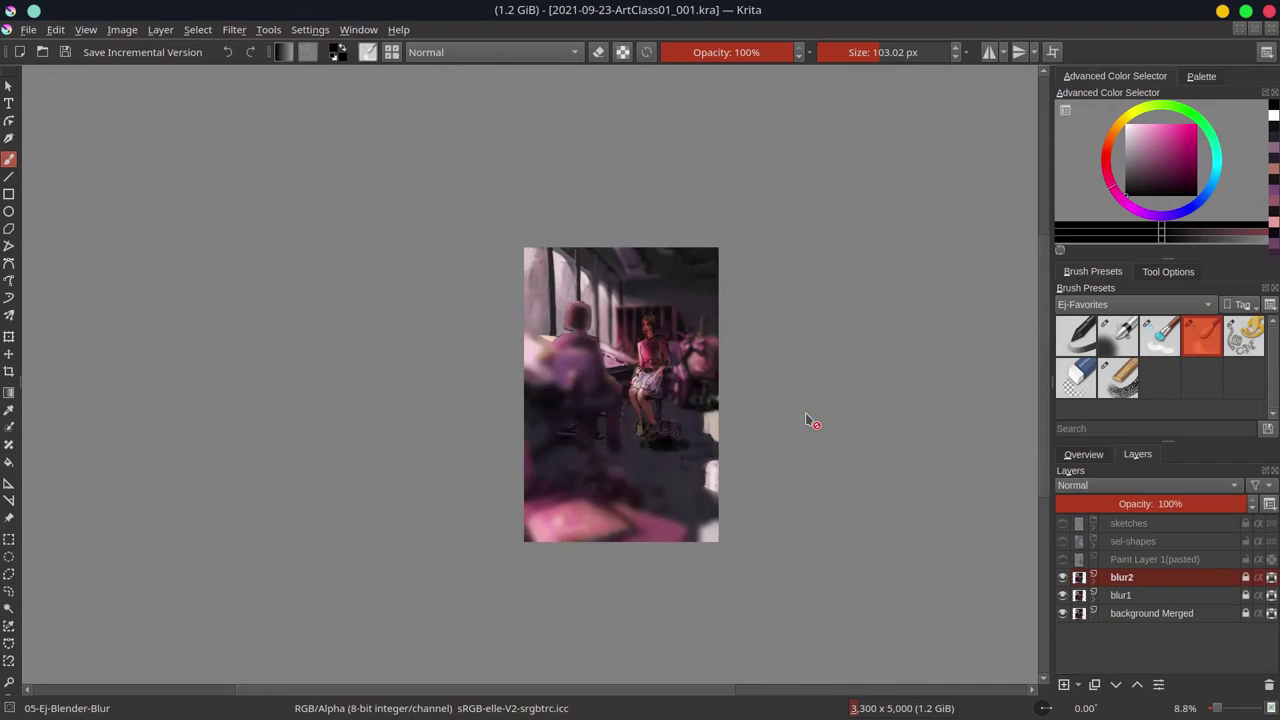
{"action": "left_click", "coordinate": [1063, 684]}
{"action": "left_click", "coordinate": [1148, 485]}
{"action": "left_click", "coordinate": [1100, 443]}
{"action": "left_click", "coordinate": [1083, 454]}
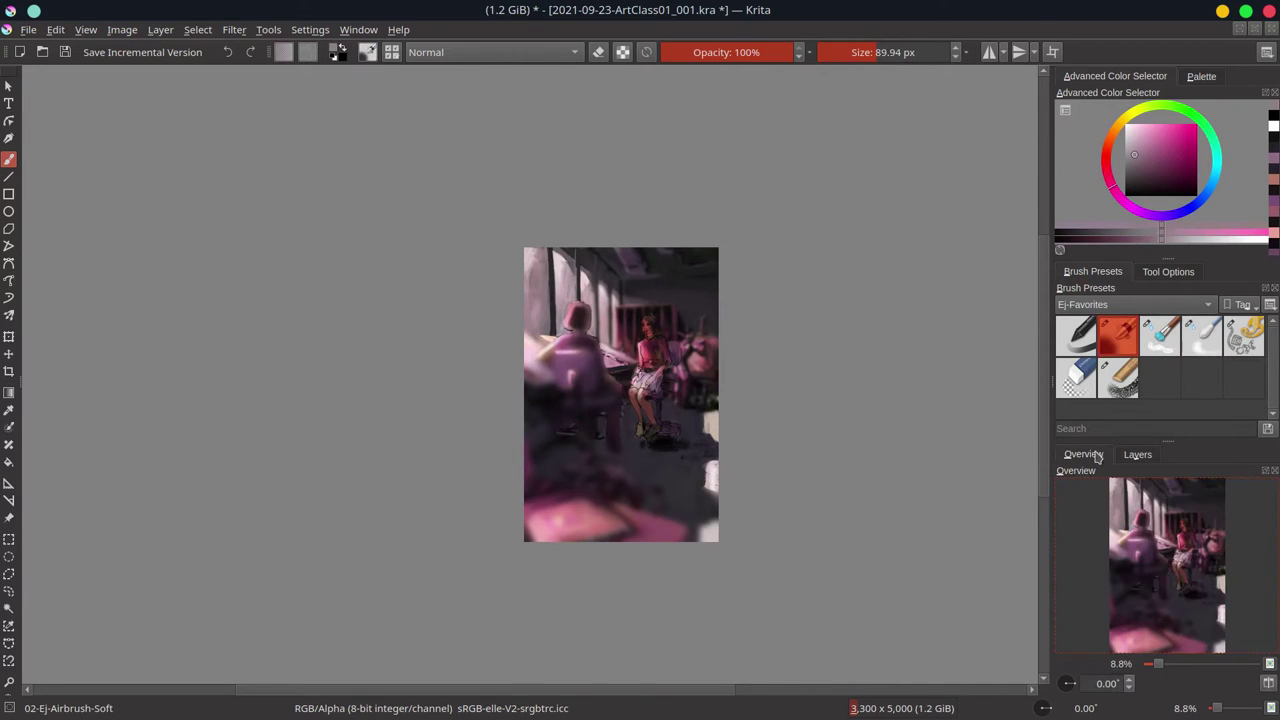
{"action": "left_click", "coordinate": [1202, 336]}
{"action": "left_click", "coordinate": [1137, 454]}
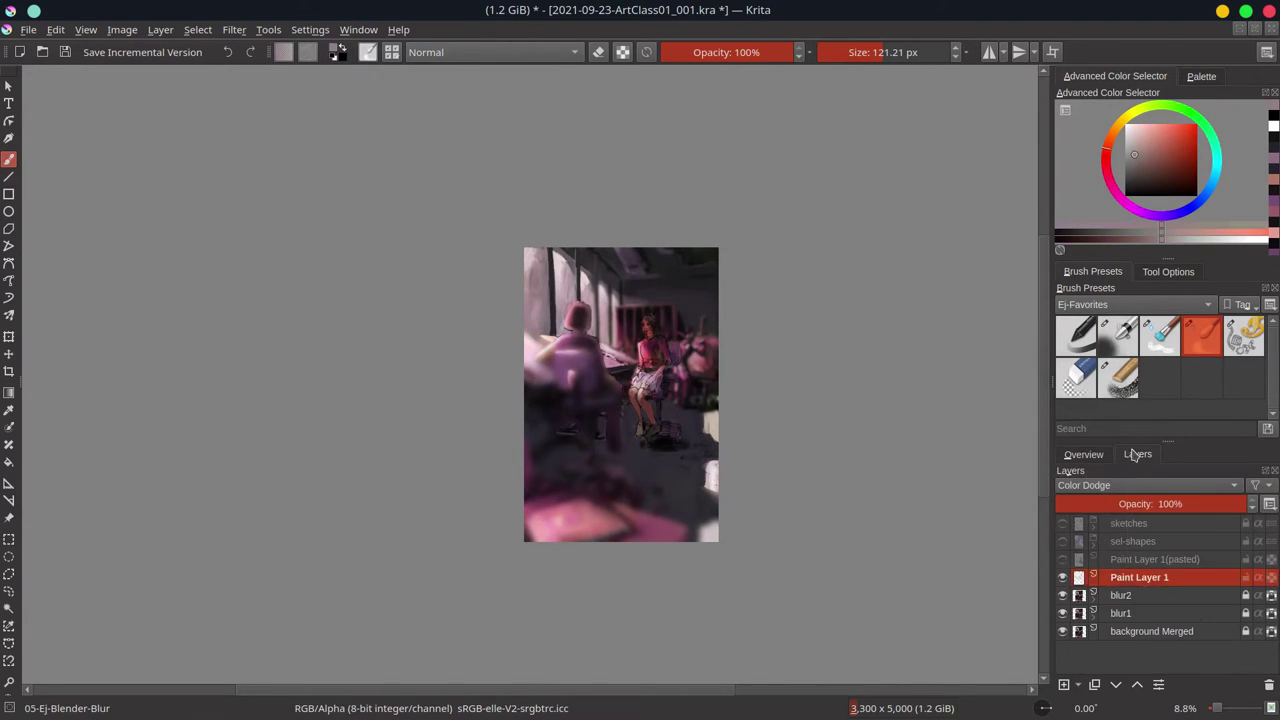
- Select the Color Dodge layer and rename it color-dodge1
{"action": "left_click", "coordinate": [1076, 377]}
{"action": "left_click", "coordinate": [1083, 454]}
{"action": "left_click", "coordinate": [1137, 454]}
{"action": "left_click", "coordinate": [1062, 577], "text": "alt"}
{"action": "double_click", "coordinate": [1139, 577]}
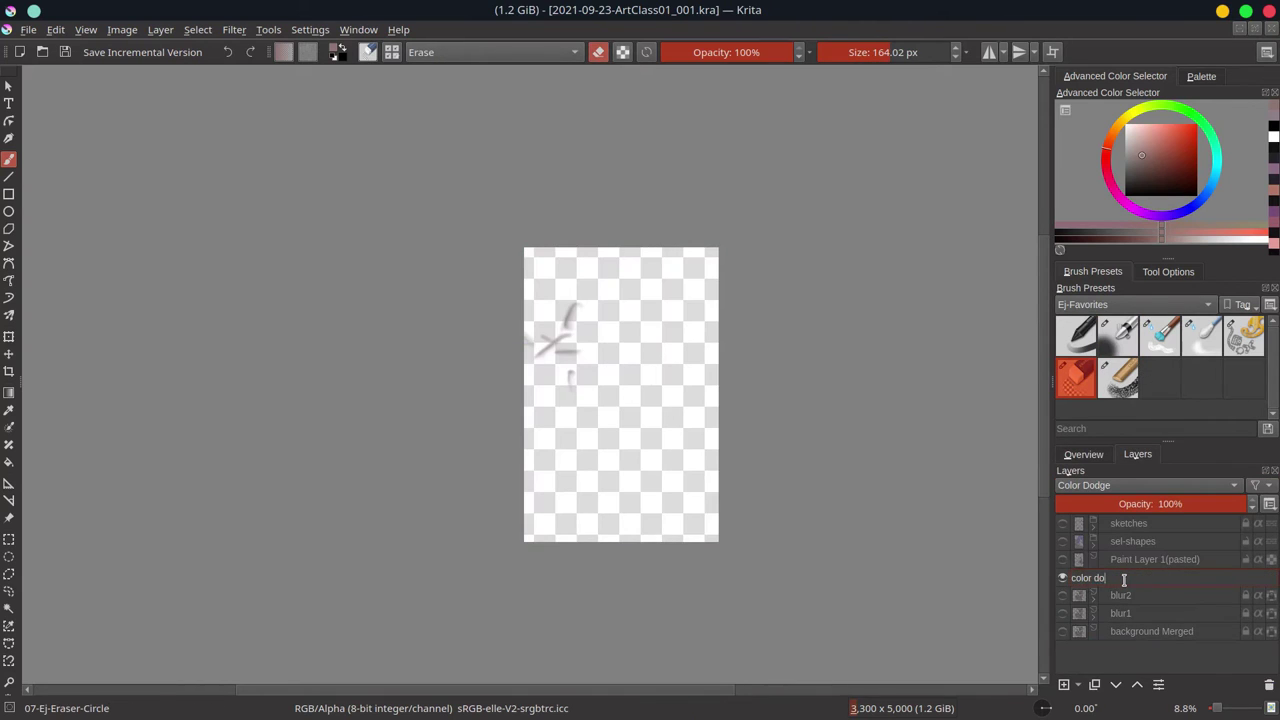
{"action": "type", "text": "color-dodge1"}
{"action": "key", "text": "Return"}
- Show the sketch line art and paste a copy of background Merged into a new layer
{"action": "left_click", "coordinate": [1062, 631], "text": "alt"}
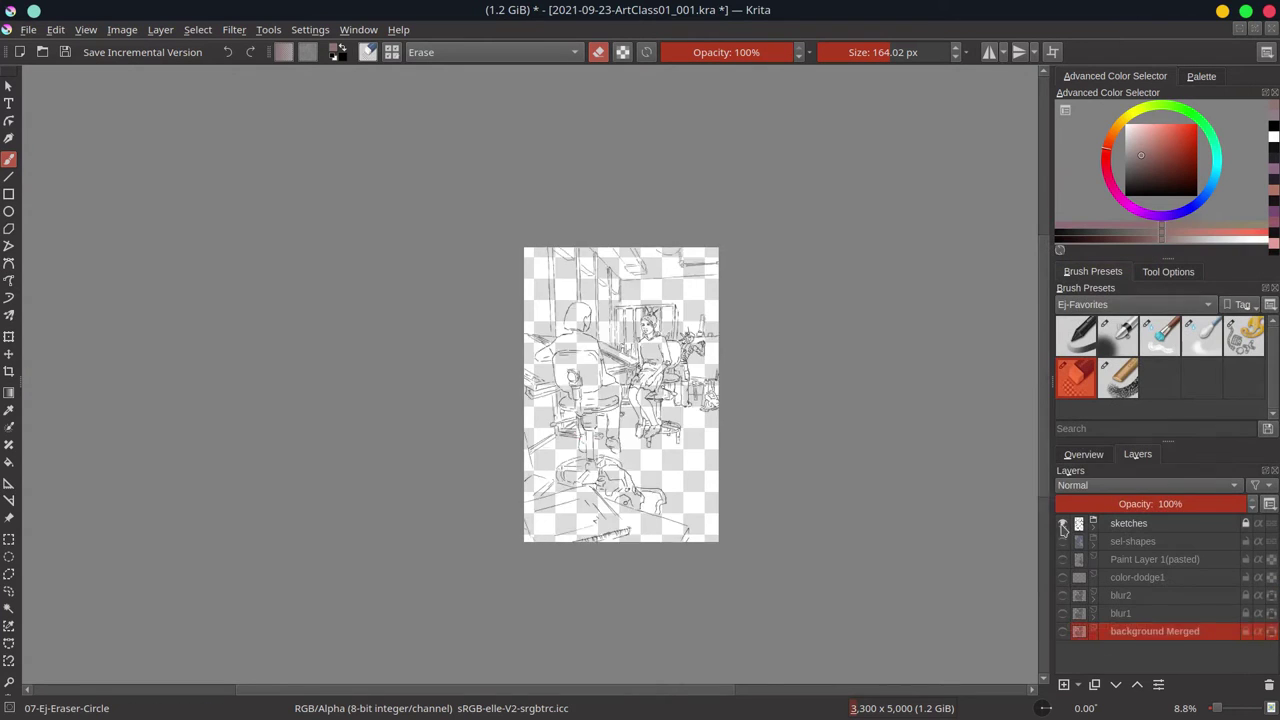
{"action": "key", "text": "plus"}
{"action": "key", "text": "plus"}
{"action": "left_click", "coordinate": [9, 573]}
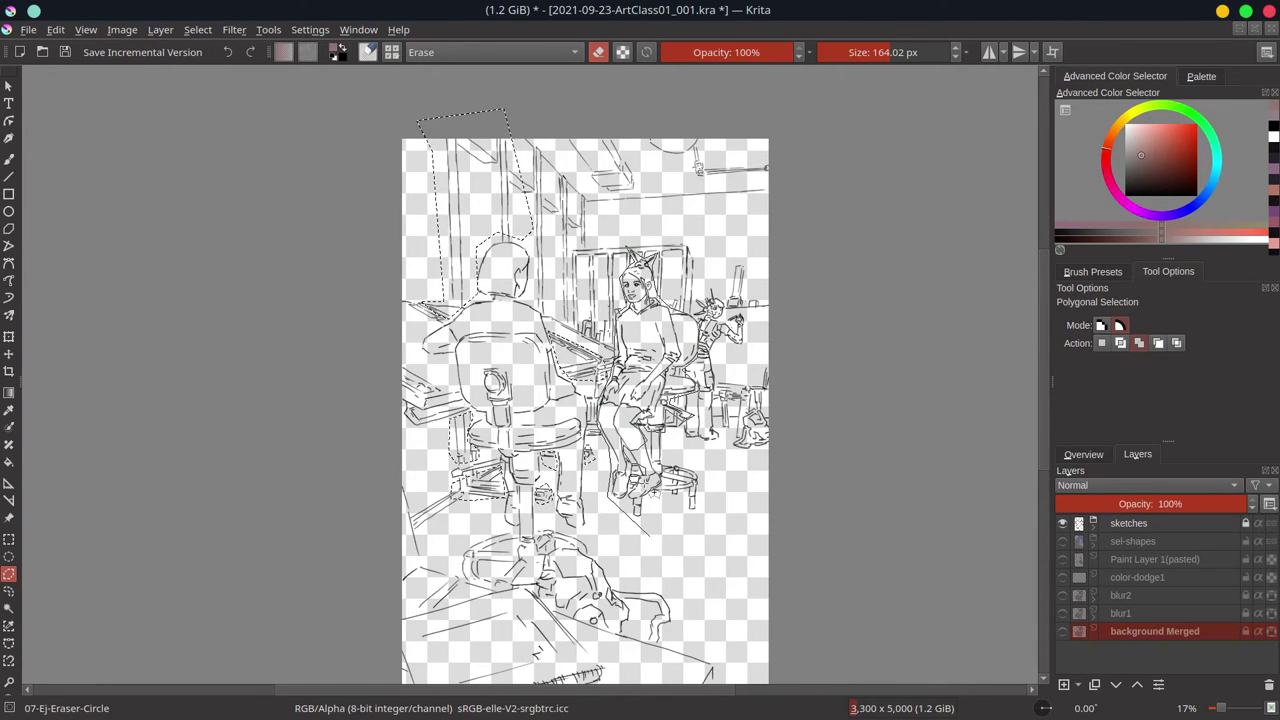
{"action": "key", "text": "ctrl+shift+v"}
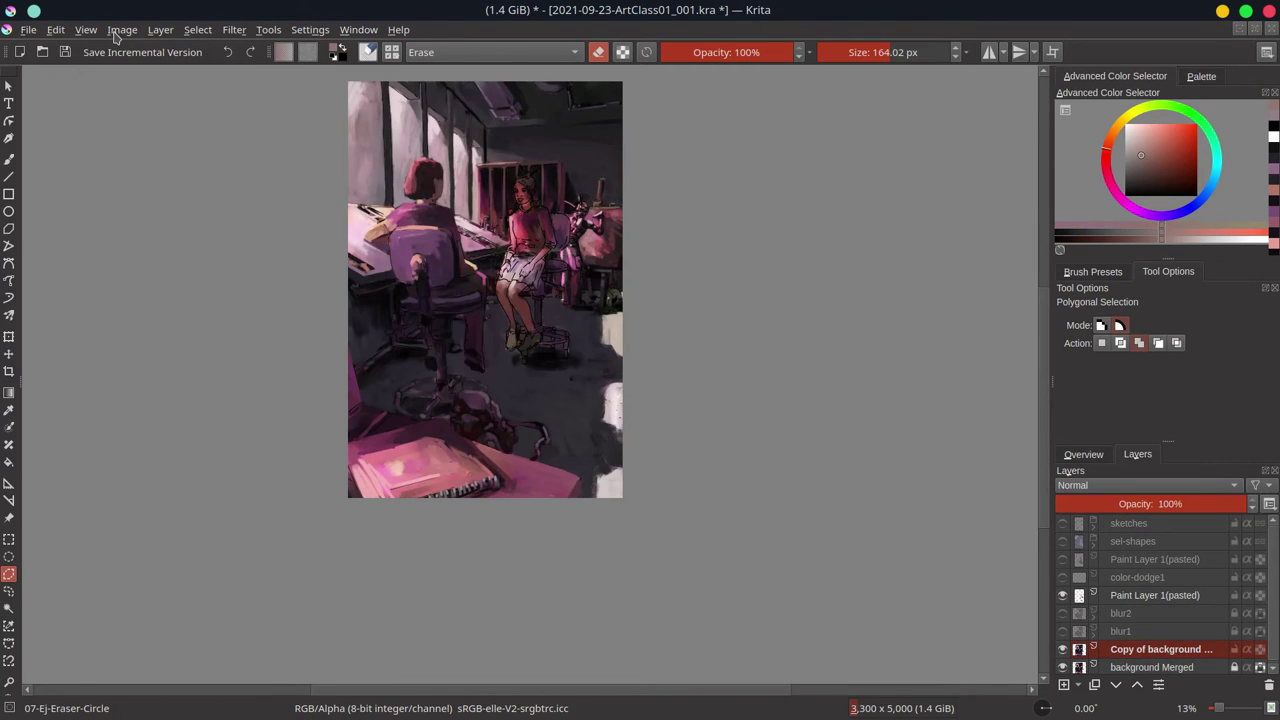
- Gaussian-blur the near layer, duplicate blur-close, and save as 2021-09-23-ArtClass01_002.kra
{"action": "left_click", "coordinate": [280, 580]}
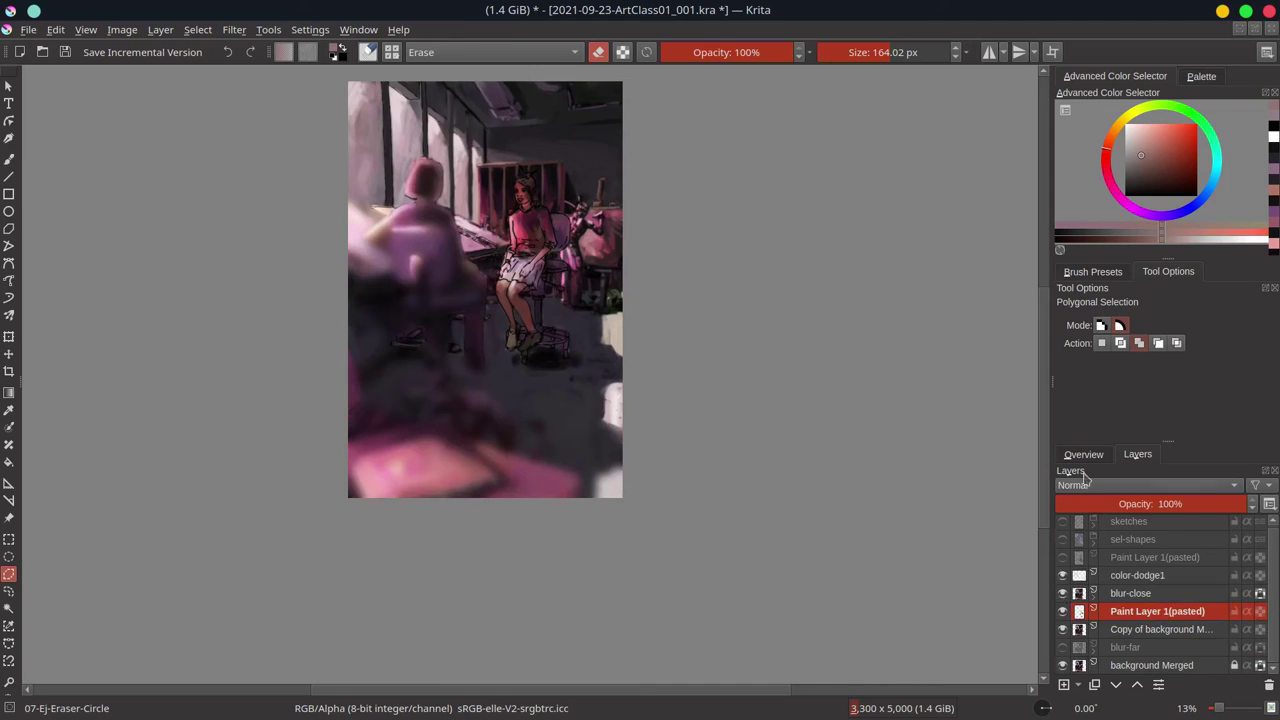
{"action": "left_click", "coordinate": [1083, 454]}
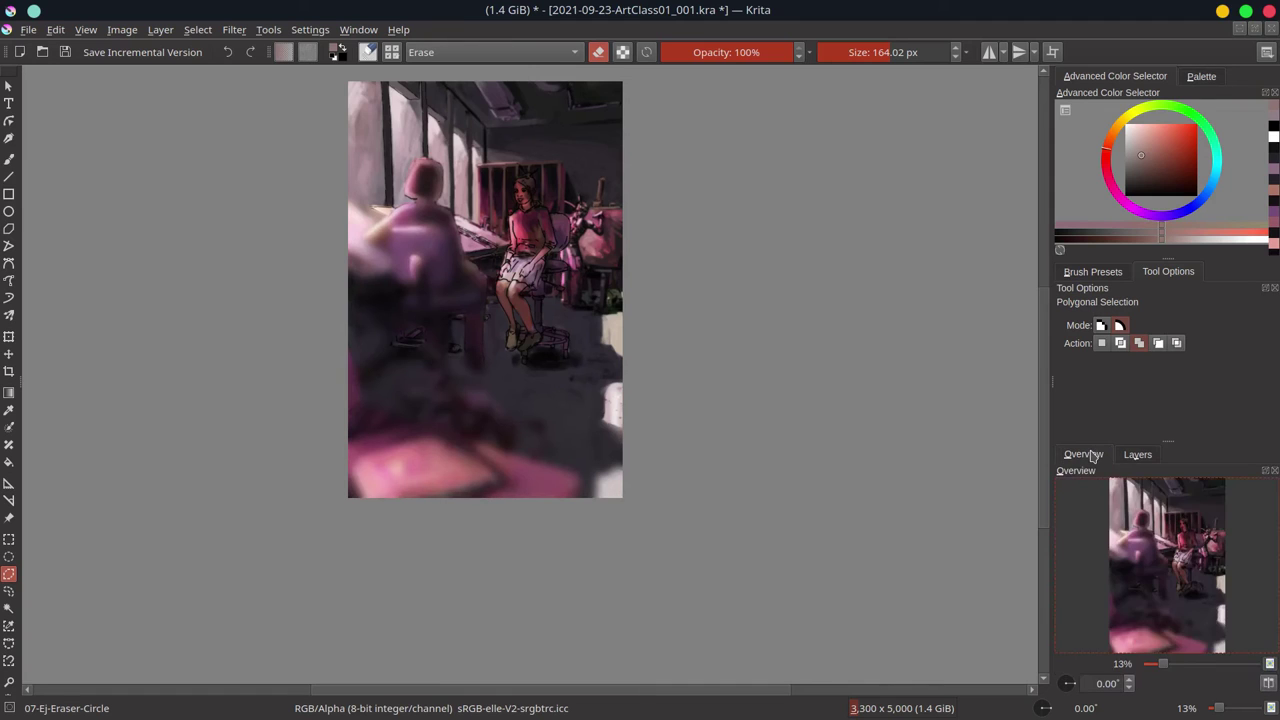
{"action": "left_click", "coordinate": [1137, 454]}
{"action": "right_click", "coordinate": [1100, 593]}
{"action": "left_click", "coordinate": [1090, 326]}
{"action": "key", "text": "ctrl+s"}
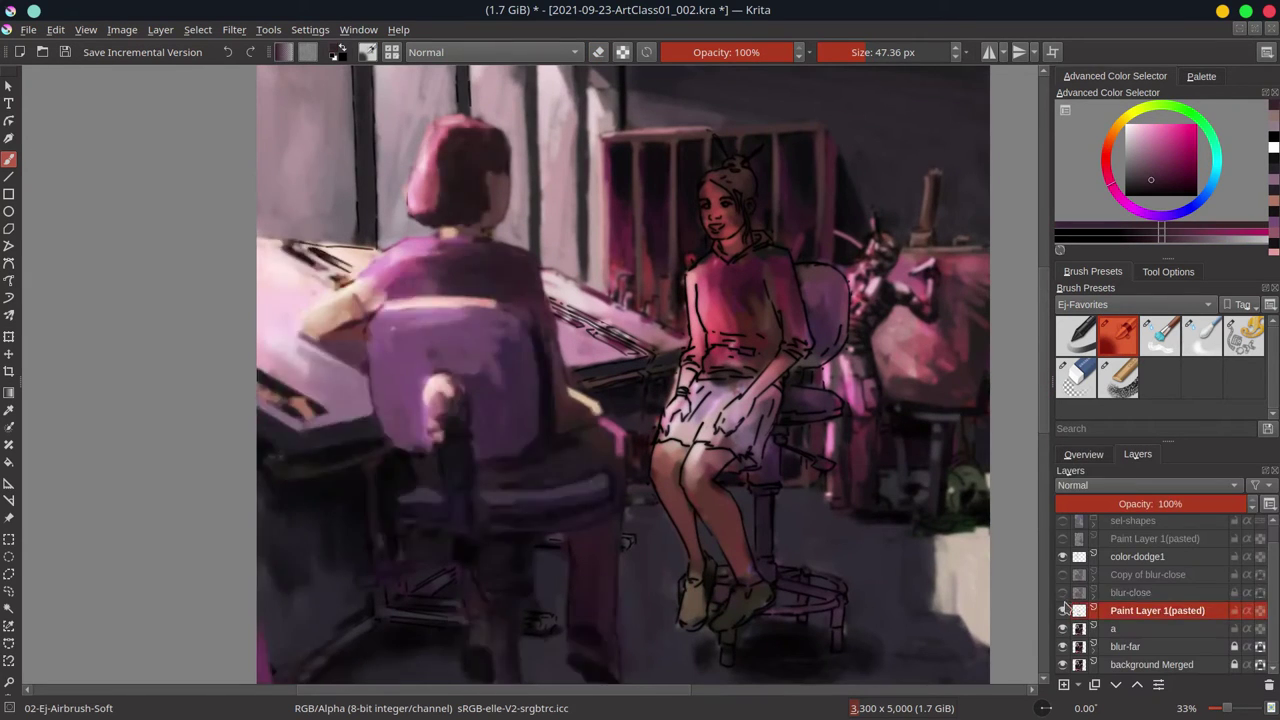
{"action": "scroll", "coordinate": [527, 437], "scroll_direction": "down", "scroll_amount": 4}
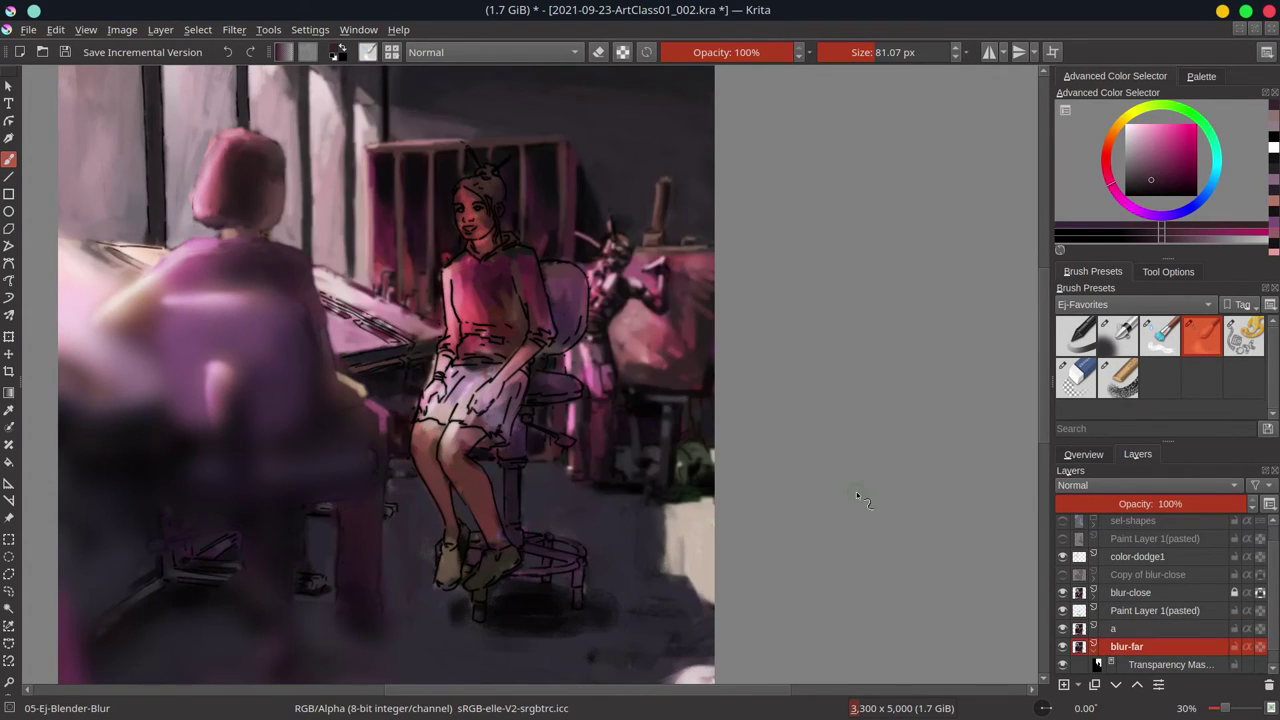
{"action": "scroll", "coordinate": [835, 386], "scroll_direction": "down", "scroll_amount": 3}
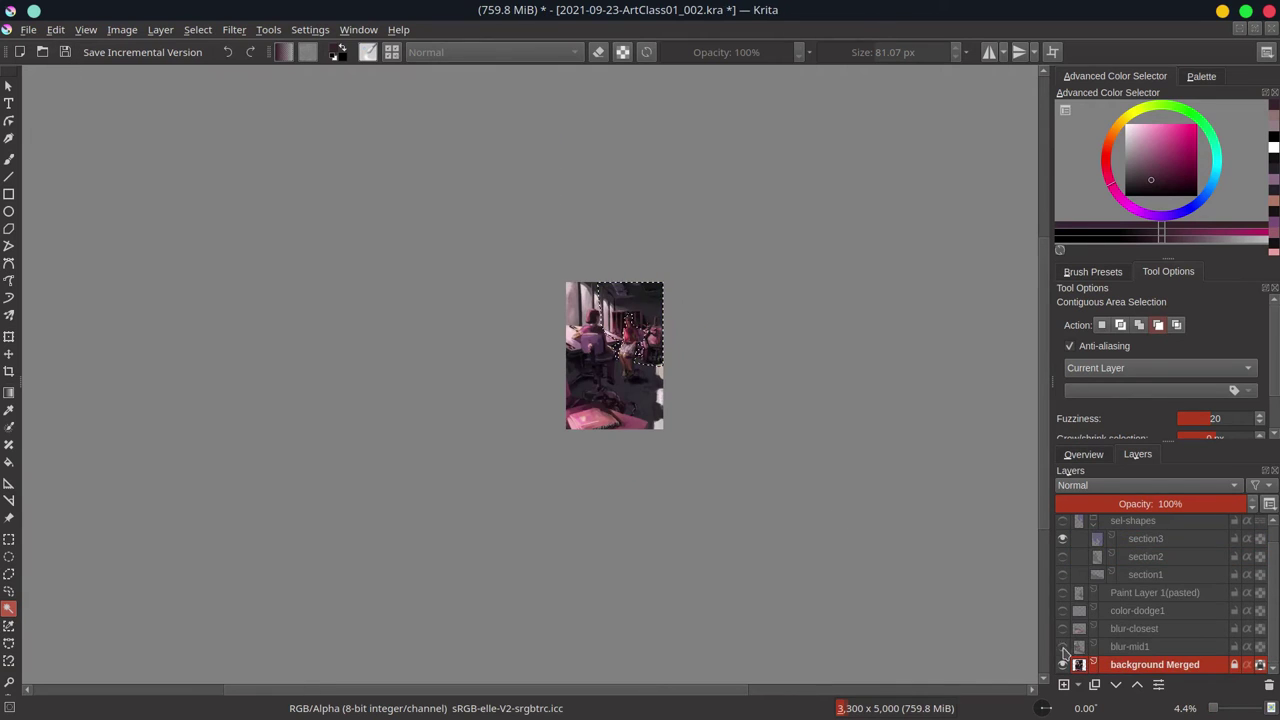
- Duplicate background Merged, lightly Gaussian-blur it, and rename the copy 'far'
{"action": "left_click", "coordinate": [115, 172]}
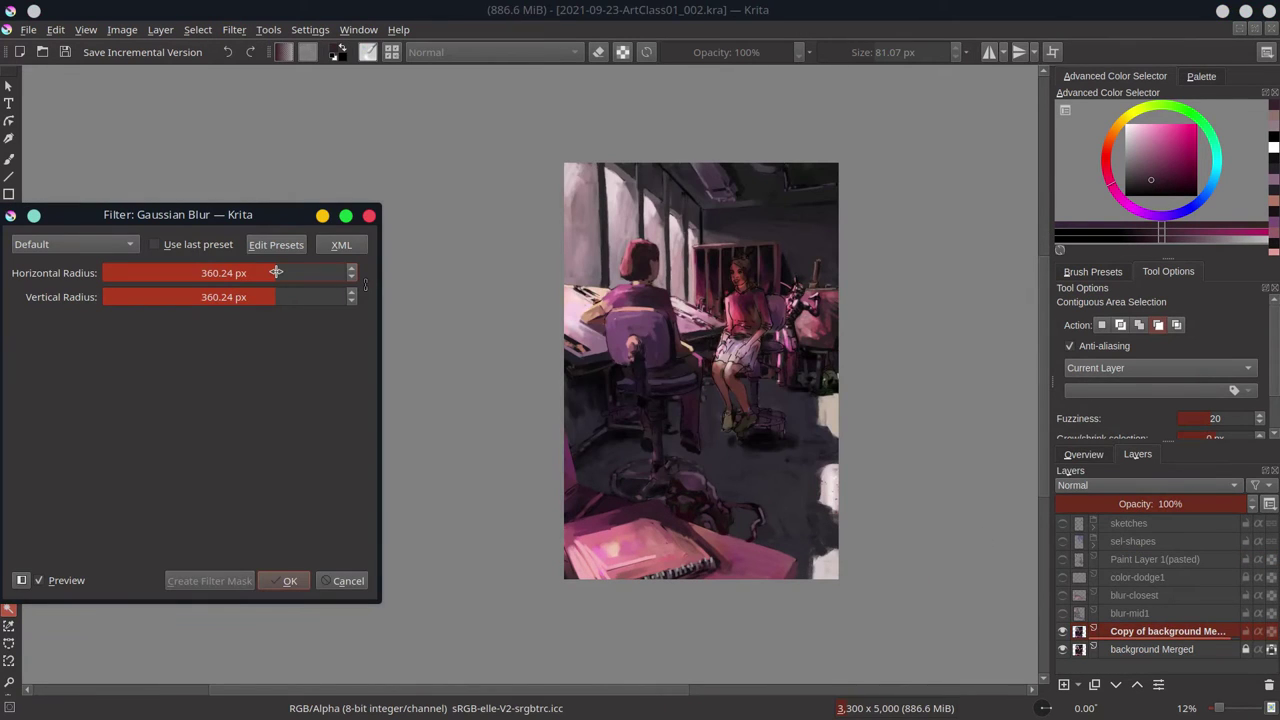
{"action": "left_click_drag", "start_coordinate": [276, 272], "coordinate": [171, 273]}
{"action": "double_click", "coordinate": [1180, 629]}
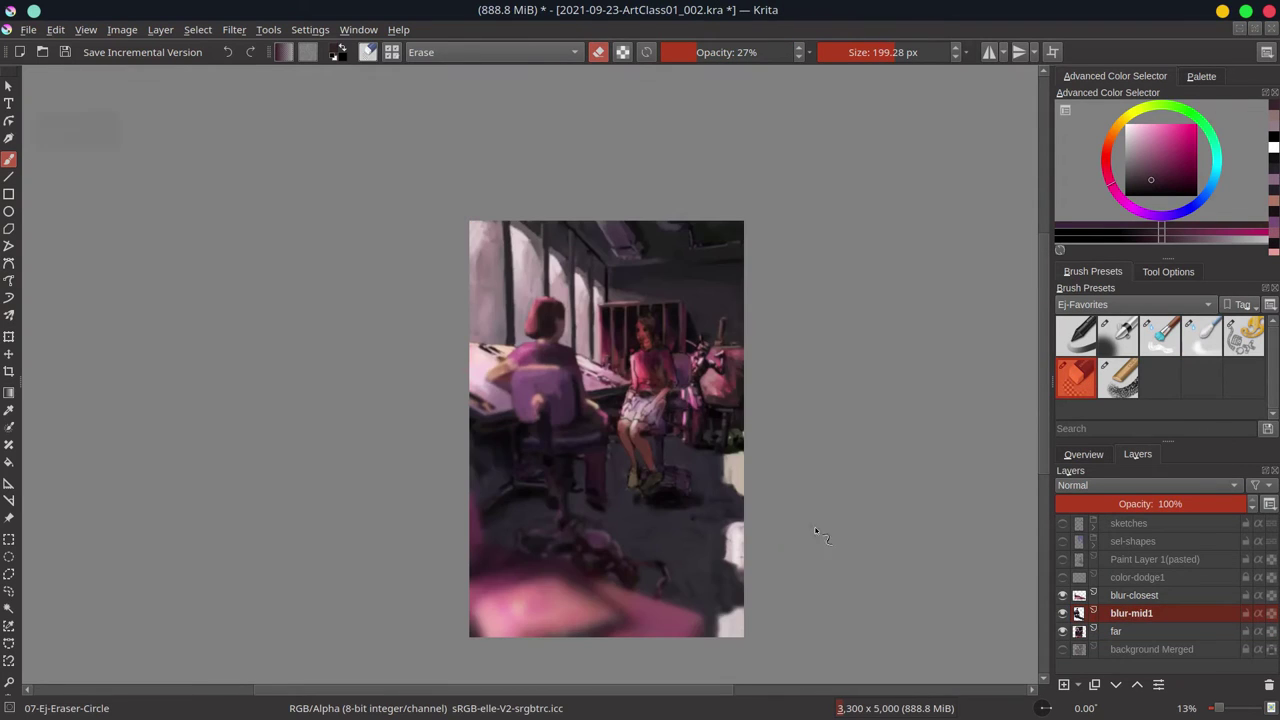
- Blur the far layer again at about 32 px and save the file
{"action": "key", "text": "Page_Up"}
{"action": "key", "text": "slash"}
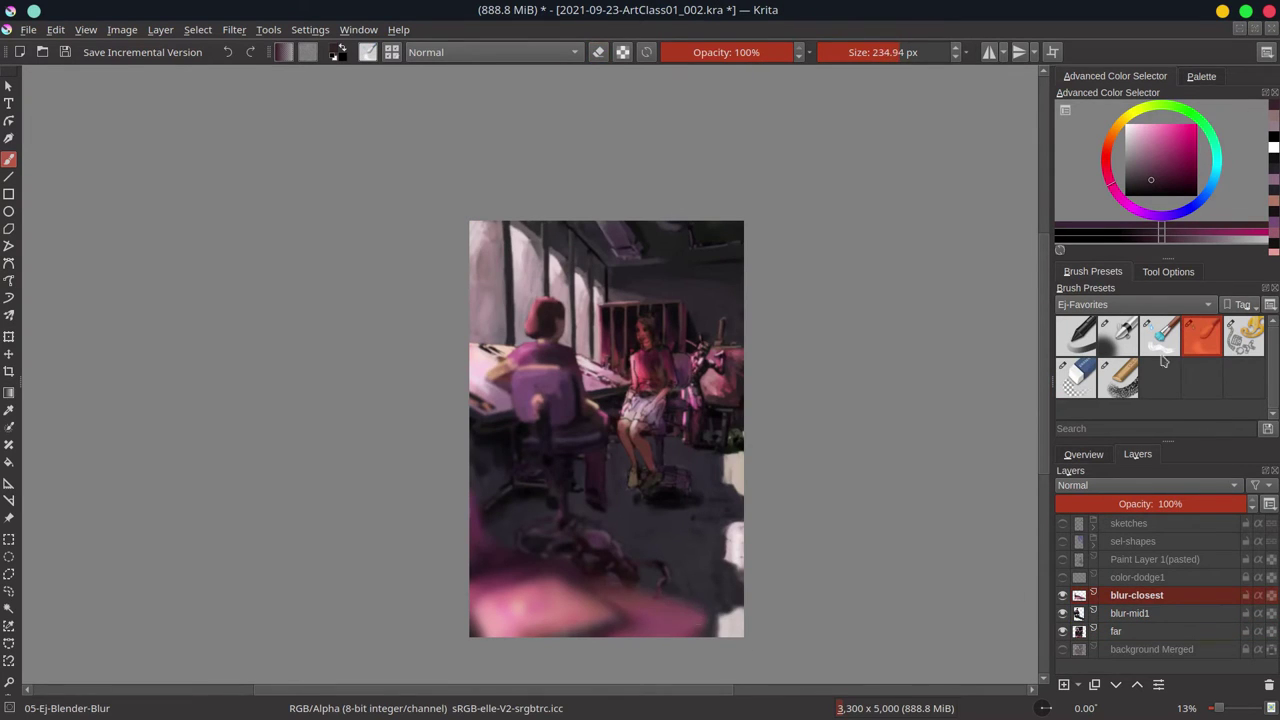
{"action": "key", "text": "ctrl+alt+f"}
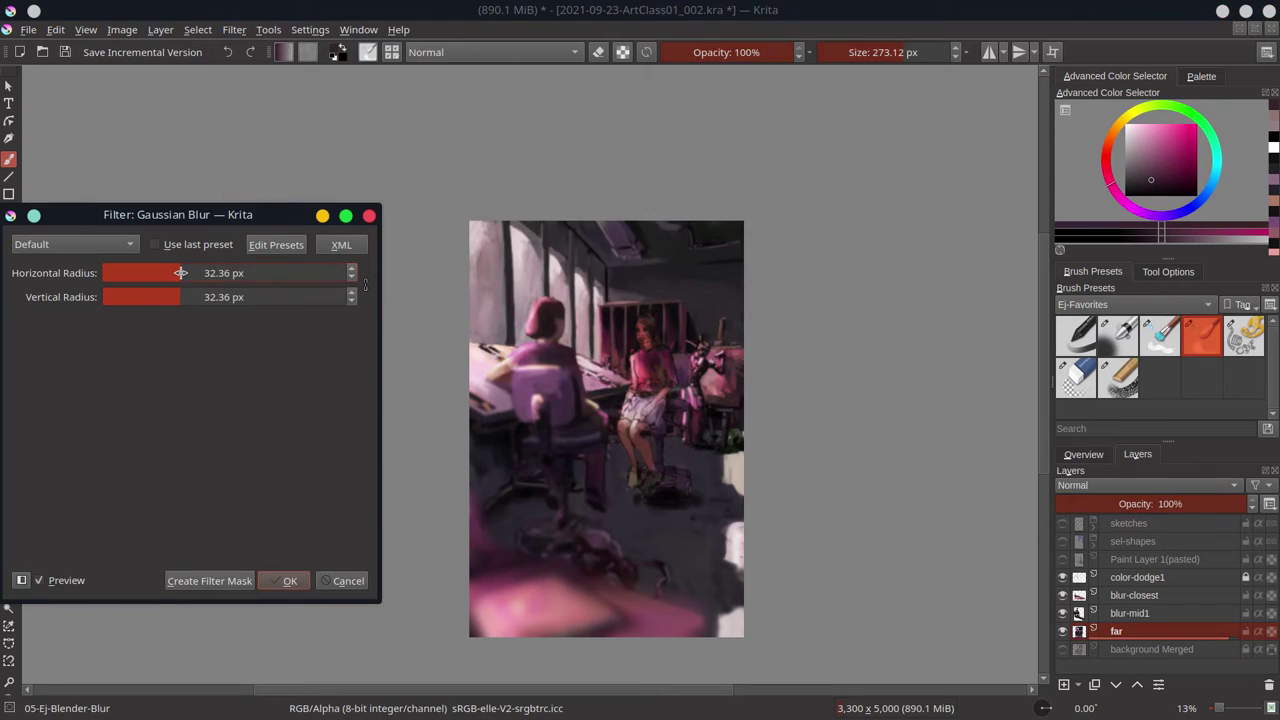
{"action": "left_click", "coordinate": [290, 580]}
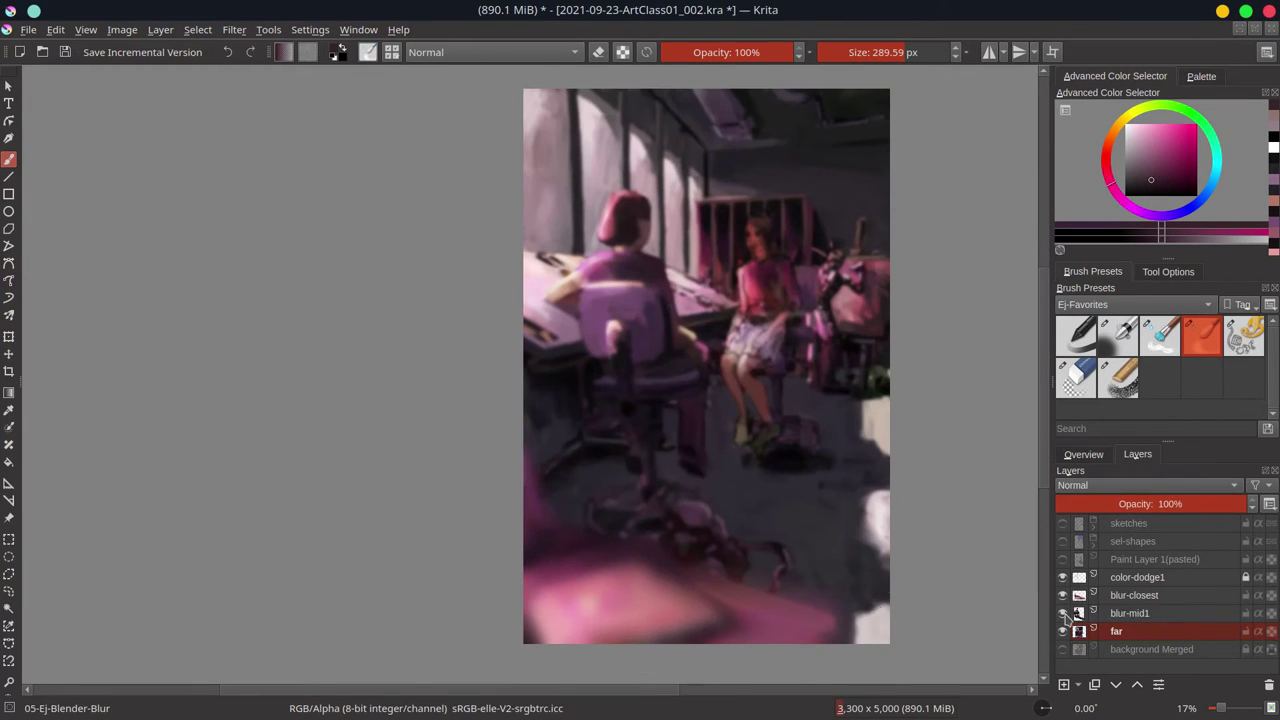
{"action": "scroll", "coordinate": [372, 475], "scroll_direction": "down", "scroll_amount": 3}
{"action": "key", "text": "ctrl+s"}
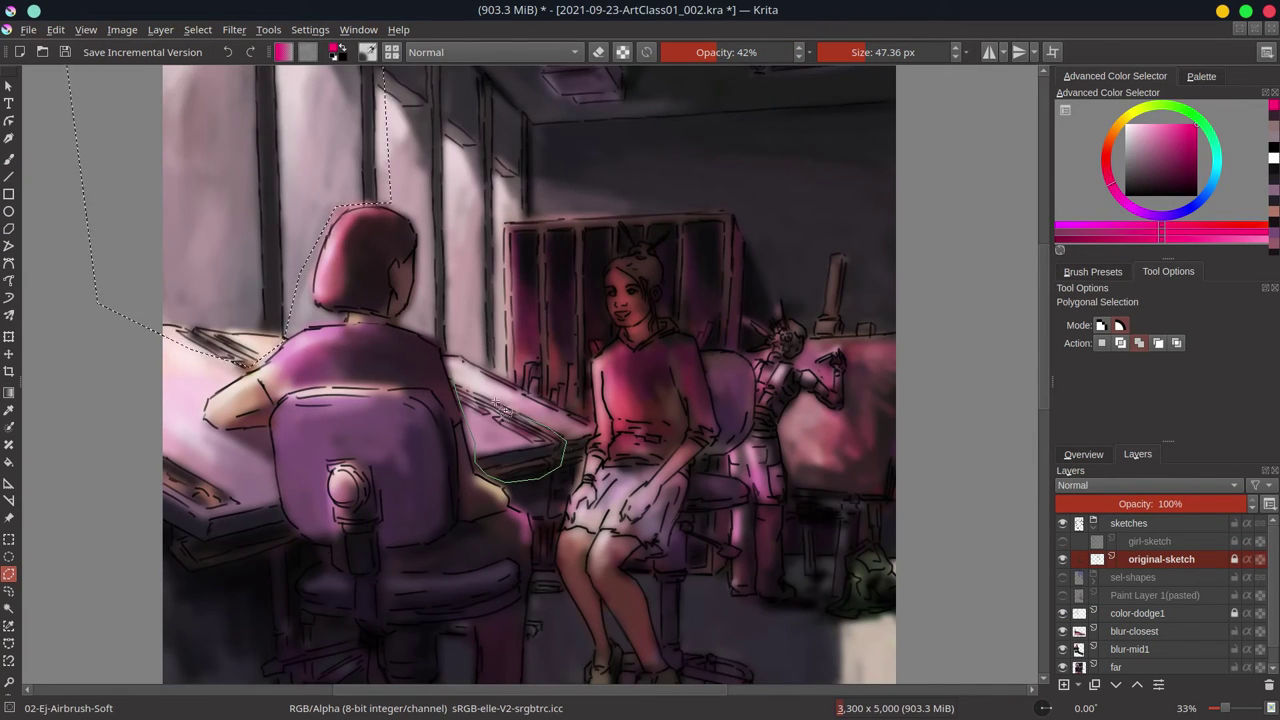
- Polygon-select the outline of the seated girl and her chair
{"action": "scroll", "coordinate": [494, 402], "scroll_direction": "down", "scroll_amount": 2}
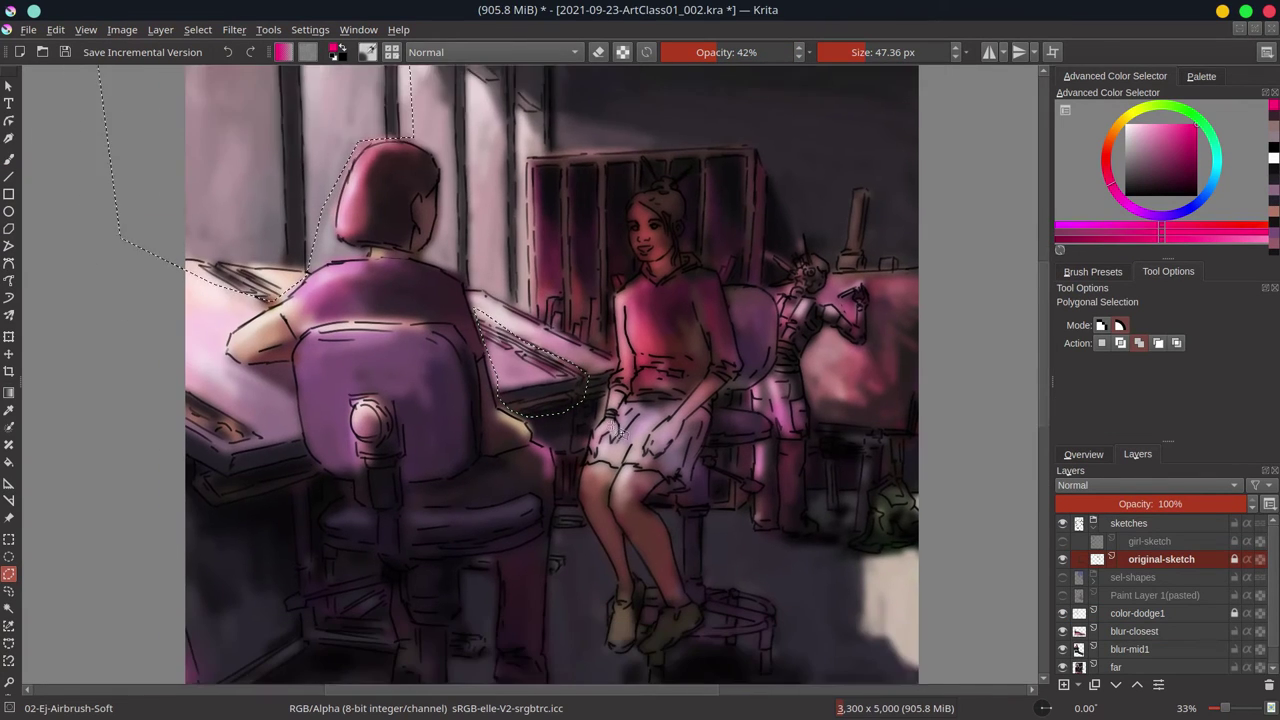
{"action": "scroll", "coordinate": [480, 480], "scroll_direction": "down", "scroll_amount": 3}
{"action": "double_click", "coordinate": [340, 470]}
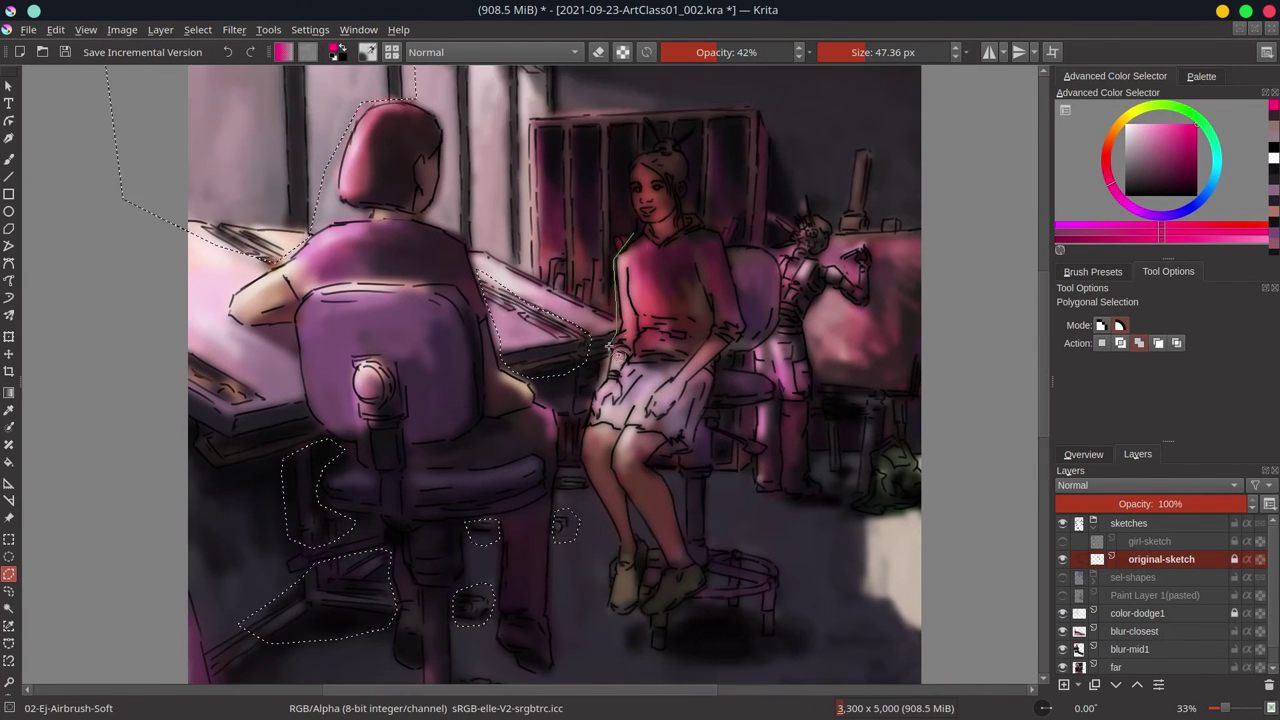
{"action": "left_click", "coordinate": [620, 240]}
{"action": "left_click", "coordinate": [600, 580]}
{"action": "left_click", "coordinate": [810, 660]}
{"action": "left_click", "coordinate": [770, 400]}
{"action": "left_click", "coordinate": [690, 128]}
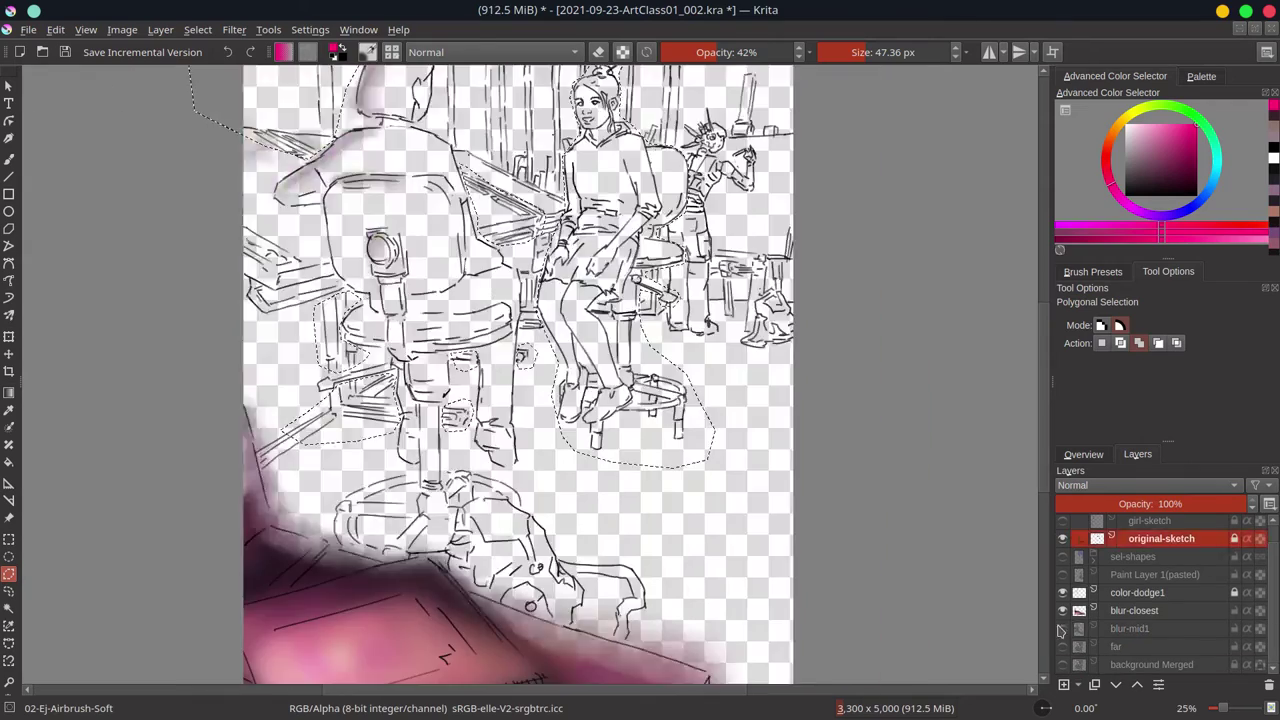
{"action": "key", "text": "minus"}
{"action": "key", "text": "minus"}
- Copy merged, paste as a new layer, and save incrementally as 2021-09-23-ArtClass01_003.kra
{"action": "left_click", "coordinate": [1115, 667]}
{"action": "key", "text": "ctrl+v"}
{"action": "left_click", "coordinate": [1110, 664]}
{"action": "left_click", "coordinate": [55, 29]}
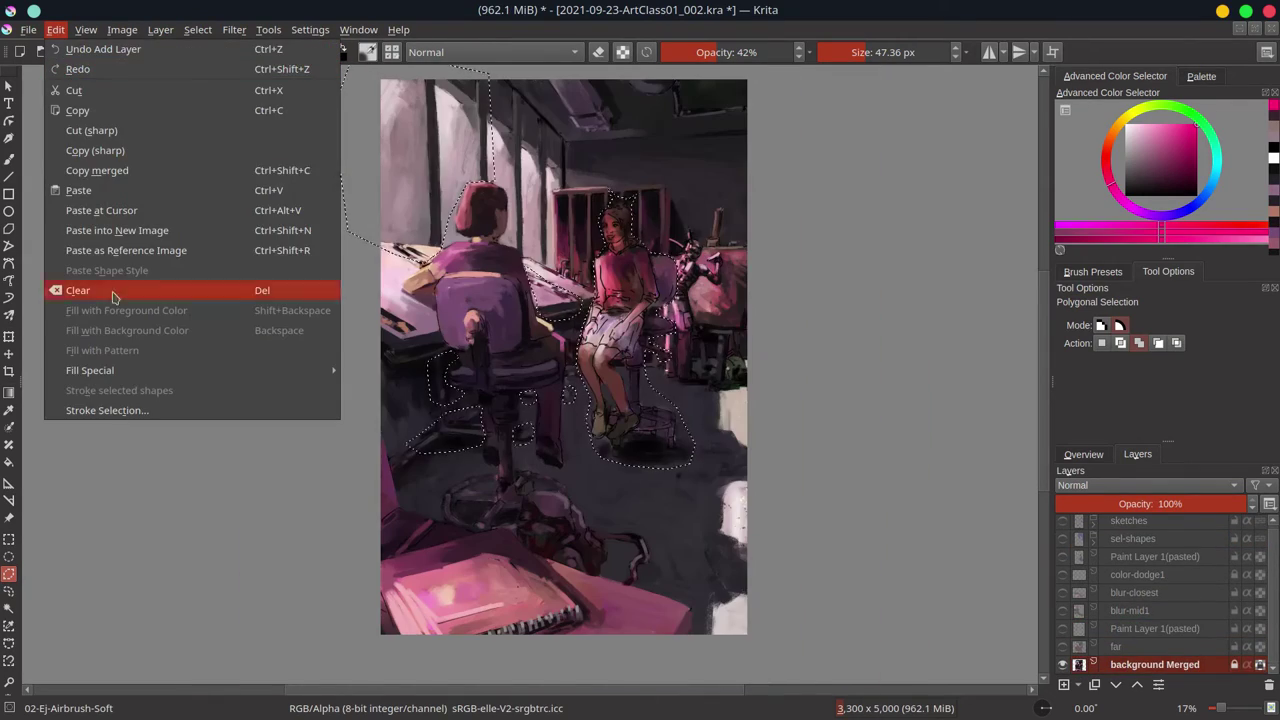
{"action": "left_click", "coordinate": [114, 166]}
{"action": "key", "text": "ctrl+v"}
{"action": "left_click", "coordinate": [67, 60]}
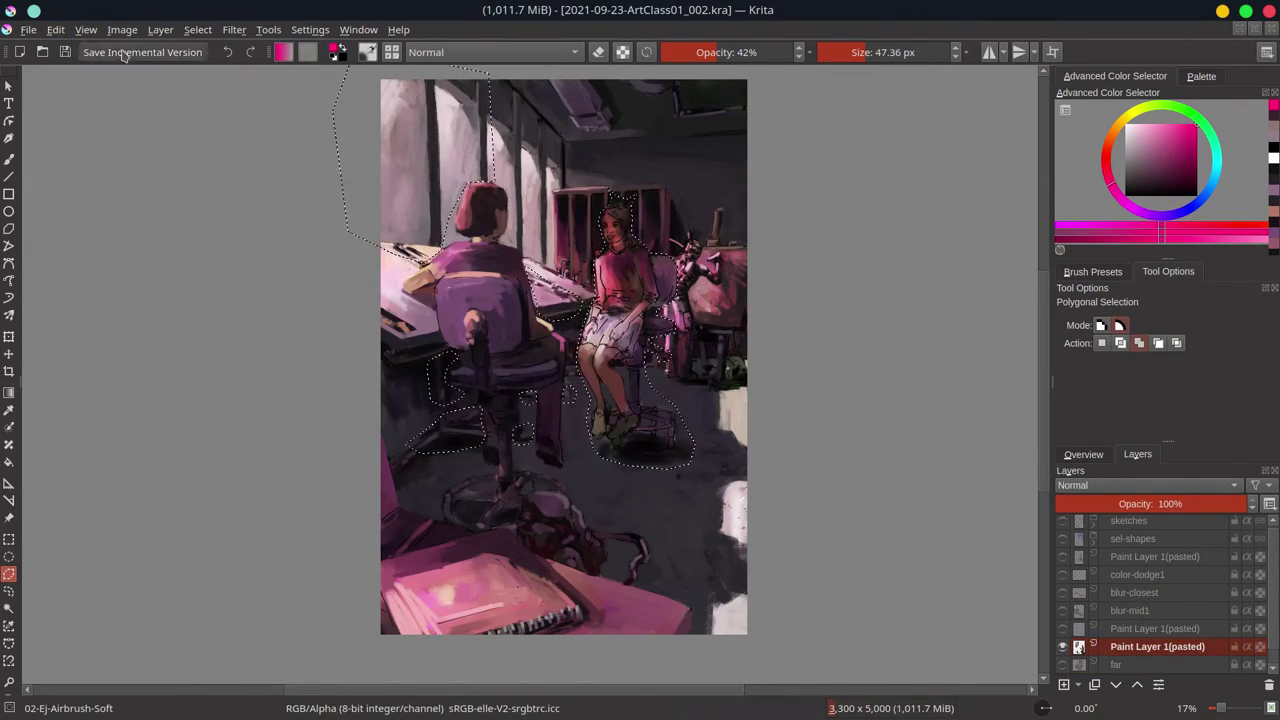
- Delete everything outside the girl and erase stray patches with Eraser-Circle
{"action": "key", "text": "ctrl+shift+i"}
{"action": "key", "text": "Delete"}
{"action": "key", "text": "ctrl+shift+a"}
{"action": "left_click", "coordinate": [1093, 271]}
{"action": "left_click", "coordinate": [1076, 378]}
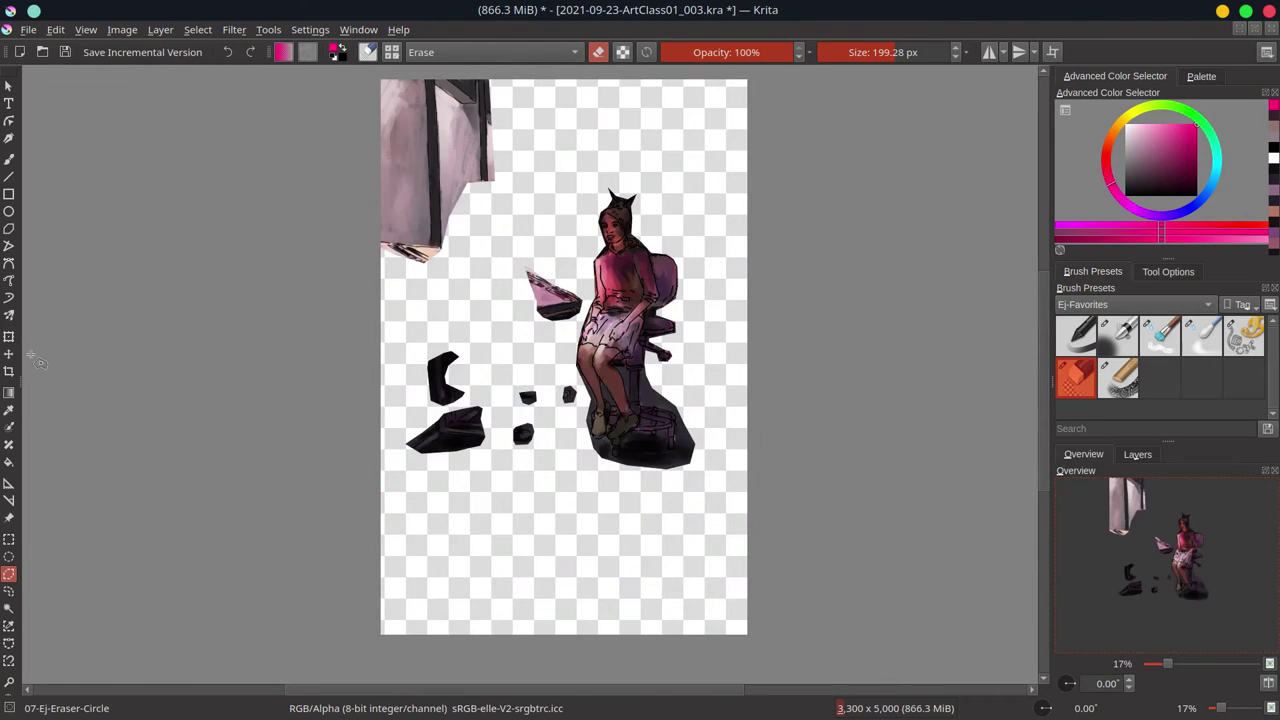
{"action": "scroll", "coordinate": [618, 200], "scroll_direction": "up", "scroll_amount": 5}
{"action": "left_click", "coordinate": [1137, 454]}
{"action": "left_click", "coordinate": [1062, 628]}
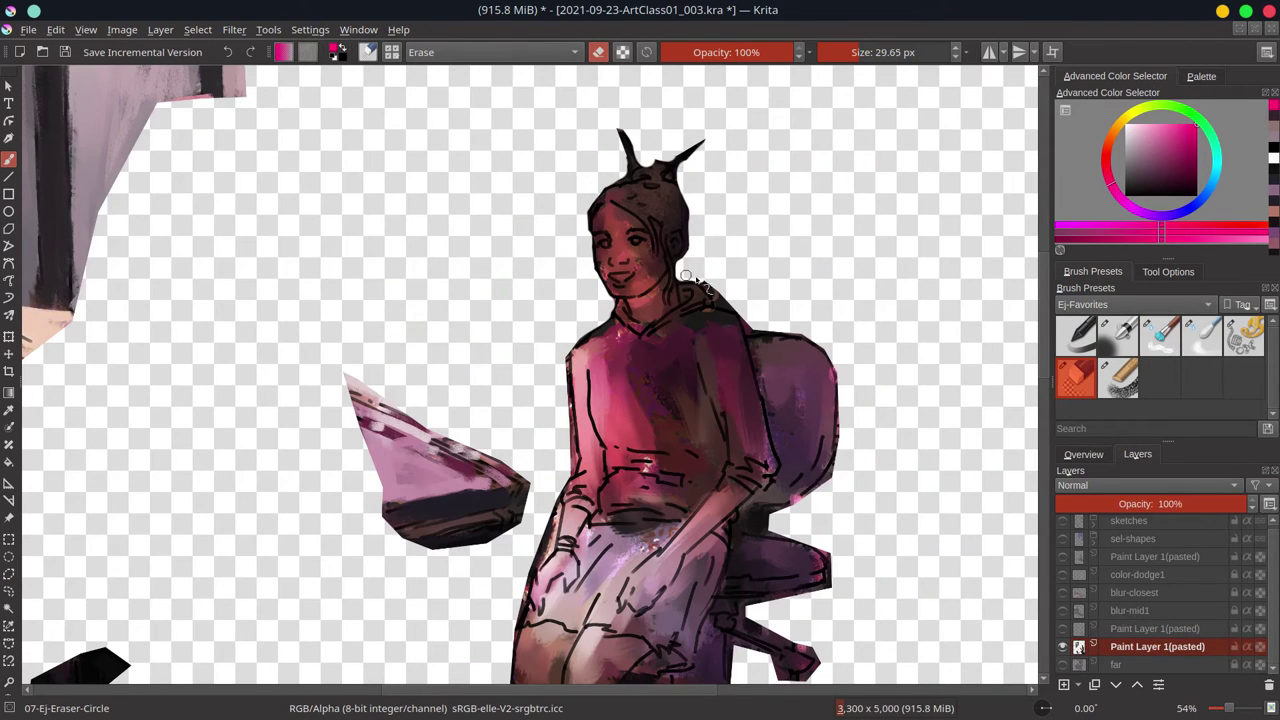
- Erase leftover pieces of the chair stem from the pasted layer
{"action": "scroll", "coordinate": [700, 400], "scroll_direction": "down", "scroll_amount": 3}
{"action": "scroll", "coordinate": [680, 480], "scroll_direction": "down", "scroll_amount": 3}
{"action": "left_click_drag", "start_coordinate": [628, 488], "coordinate": [621, 447]}
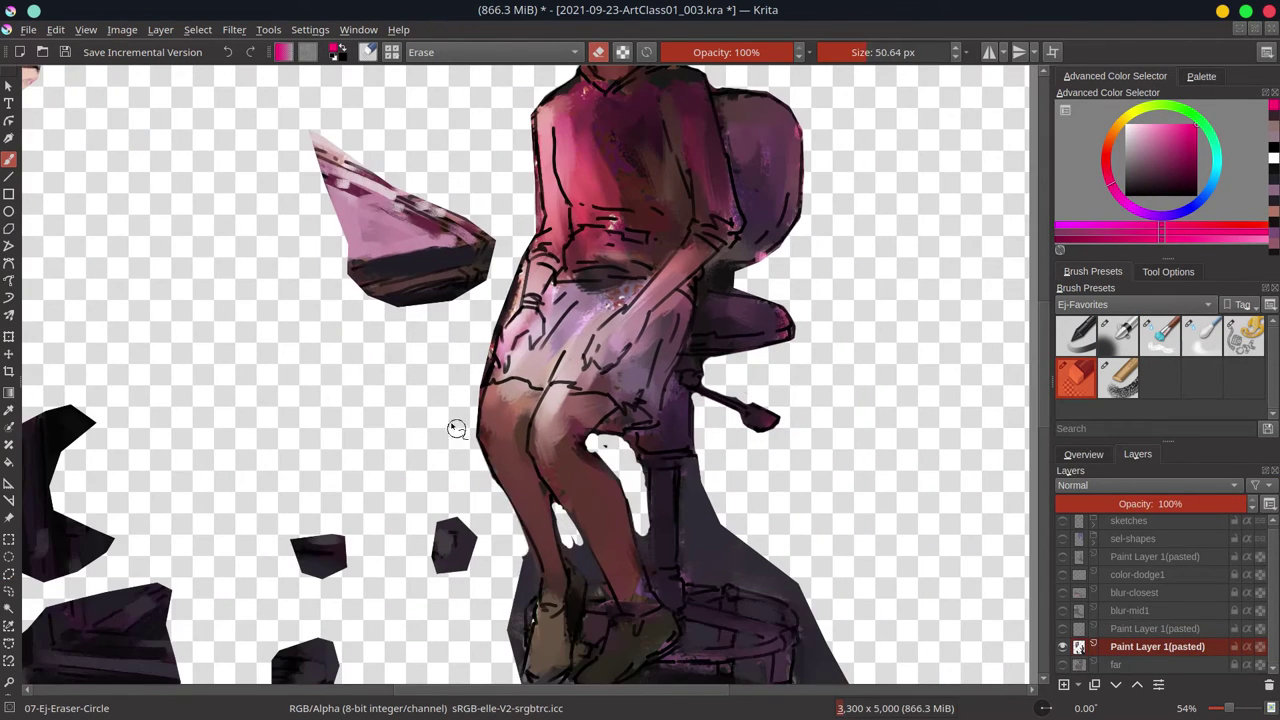
{"action": "mouse_move", "coordinate": [698, 465]}
{"action": "left_mouse_down"}
{"action": "mouse_move", "coordinate": [700, 520]}
{"action": "mouse_move", "coordinate": [750, 560]}
{"action": "left_mouse_up"}
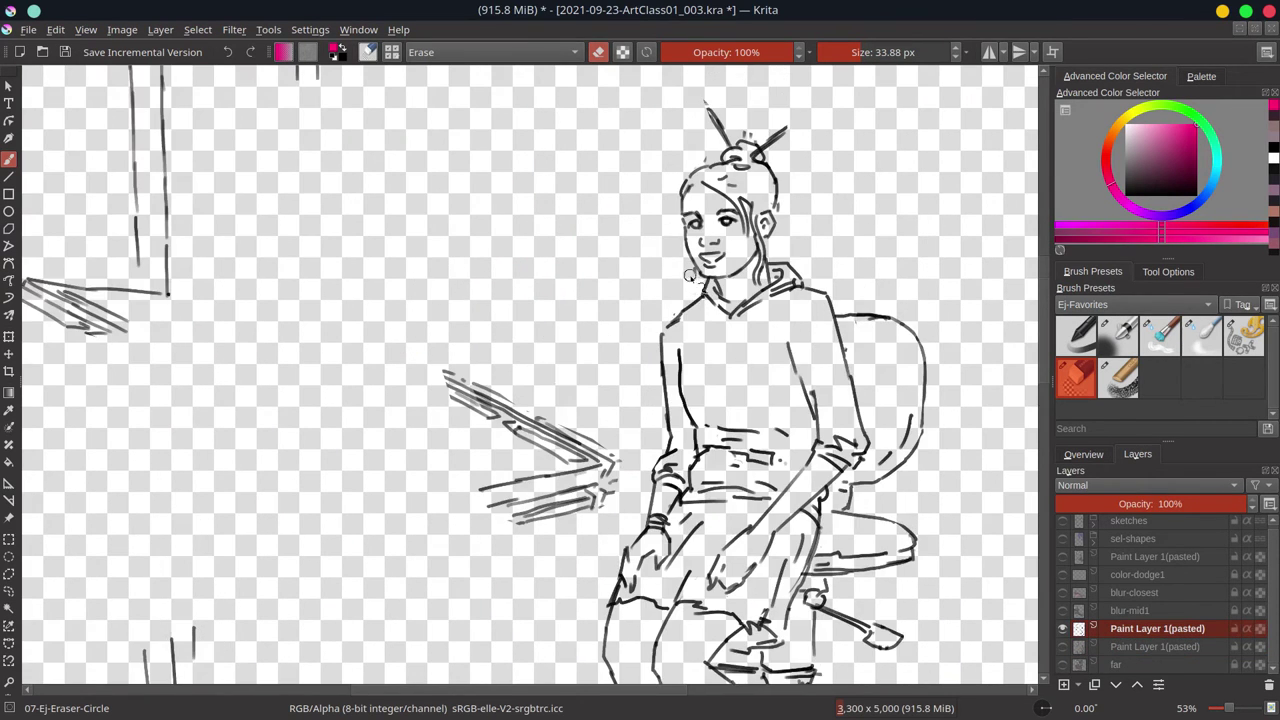
{"action": "key", "text": "2"}
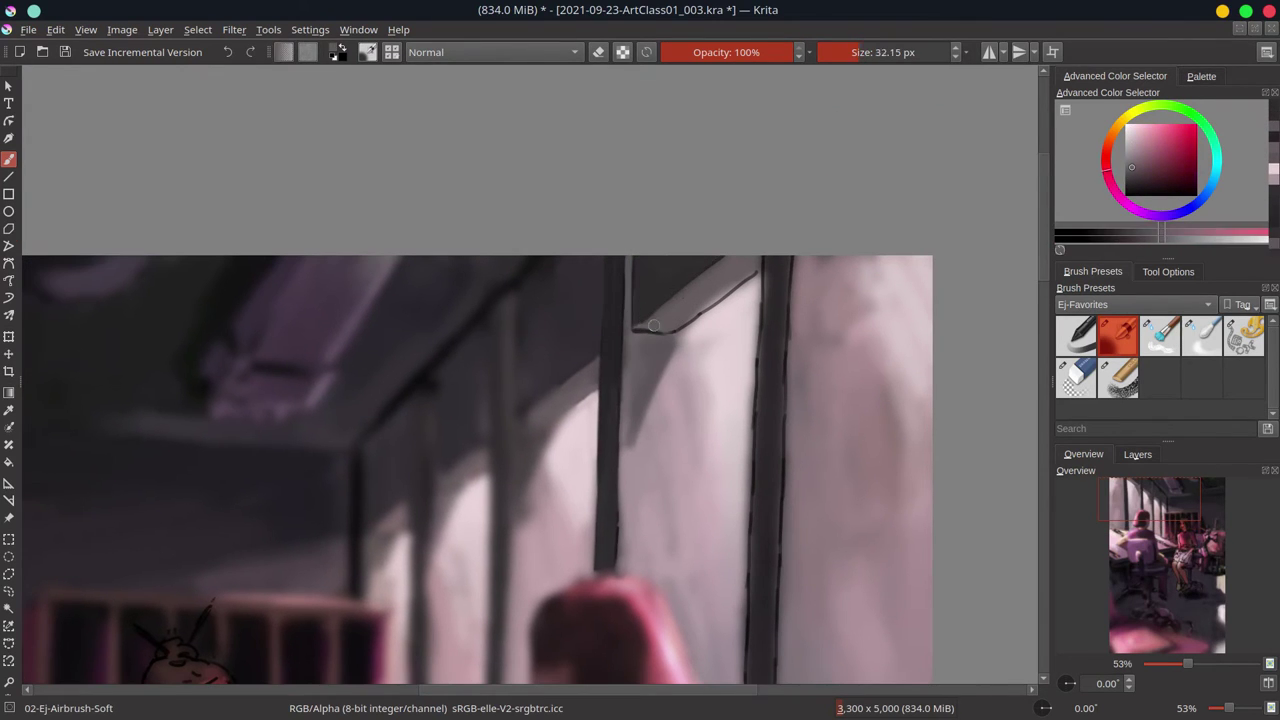
- Paint lighter pink strokes along the window pillar and save the file
{"action": "left_click", "coordinate": [619, 517], "text": "ctrl"}
{"action": "left_click_drag", "start_coordinate": [680, 374], "coordinate": [694, 463]}
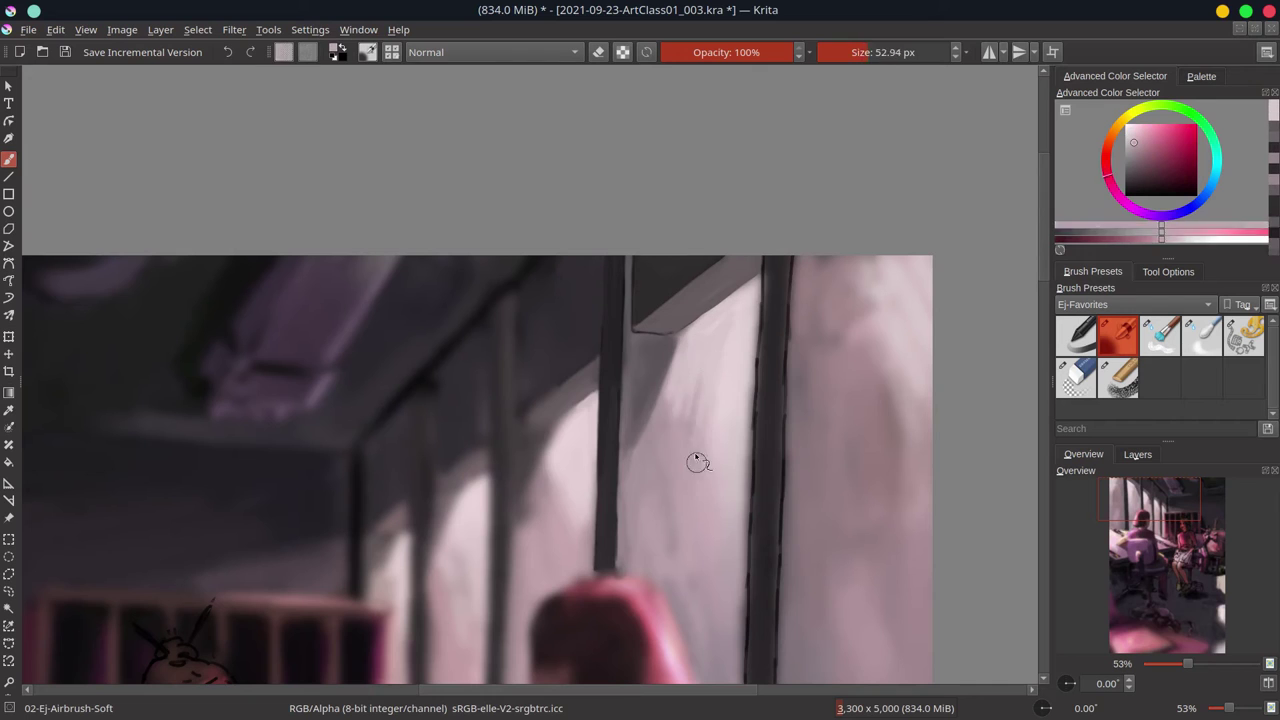
{"action": "left_click_drag", "start_coordinate": [660, 420], "coordinate": [645, 490]}
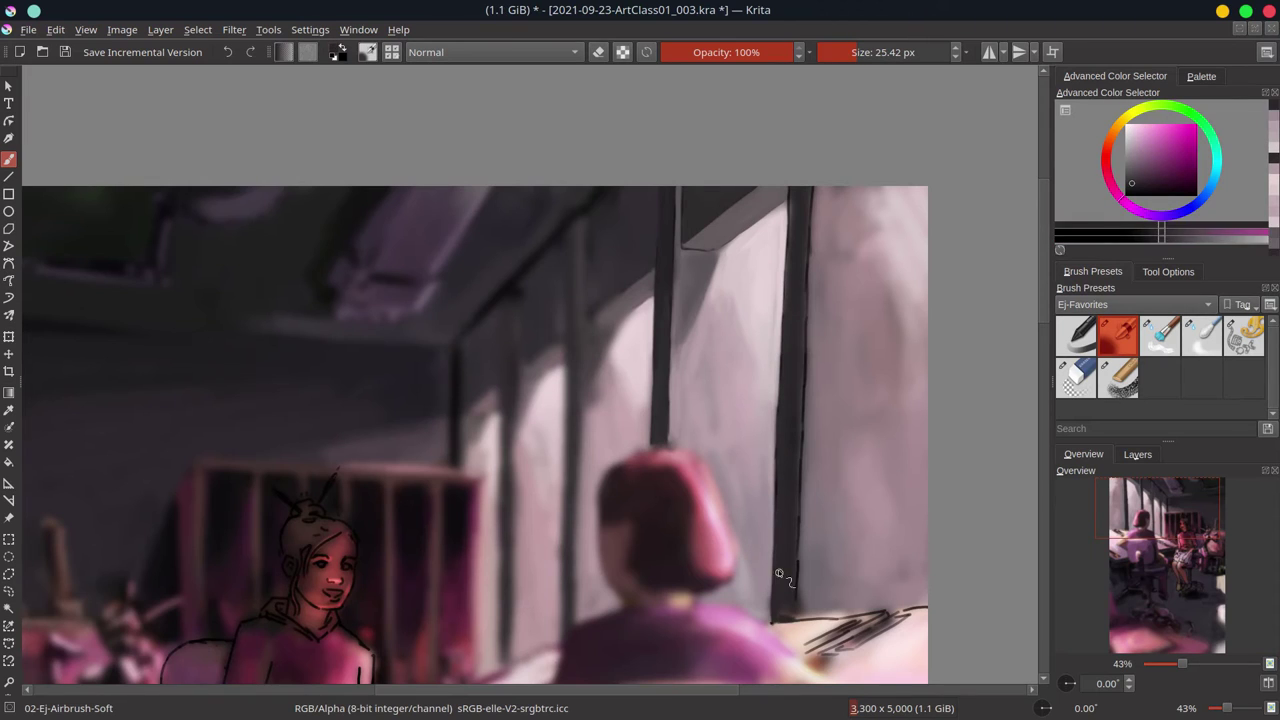
{"action": "key", "text": "ctrl+s"}
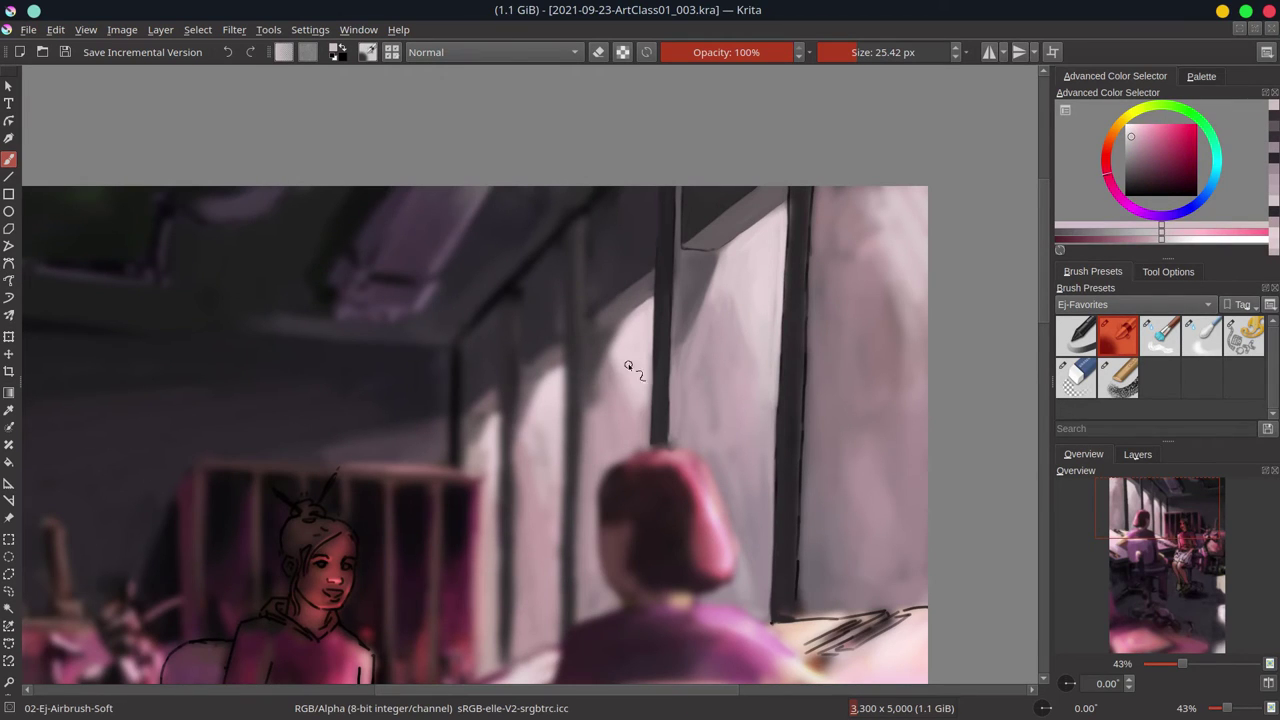
- Add light pink strokes and dabs beside the dark pillar, then pick a reddish pink
{"action": "left_click_drag", "start_coordinate": [807, 300], "coordinate": [780, 360]}
{"action": "left_click", "coordinate": [788, 378], "text": "ctrl"}
{"action": "left_click", "coordinate": [781, 475], "text": "ctrl"}
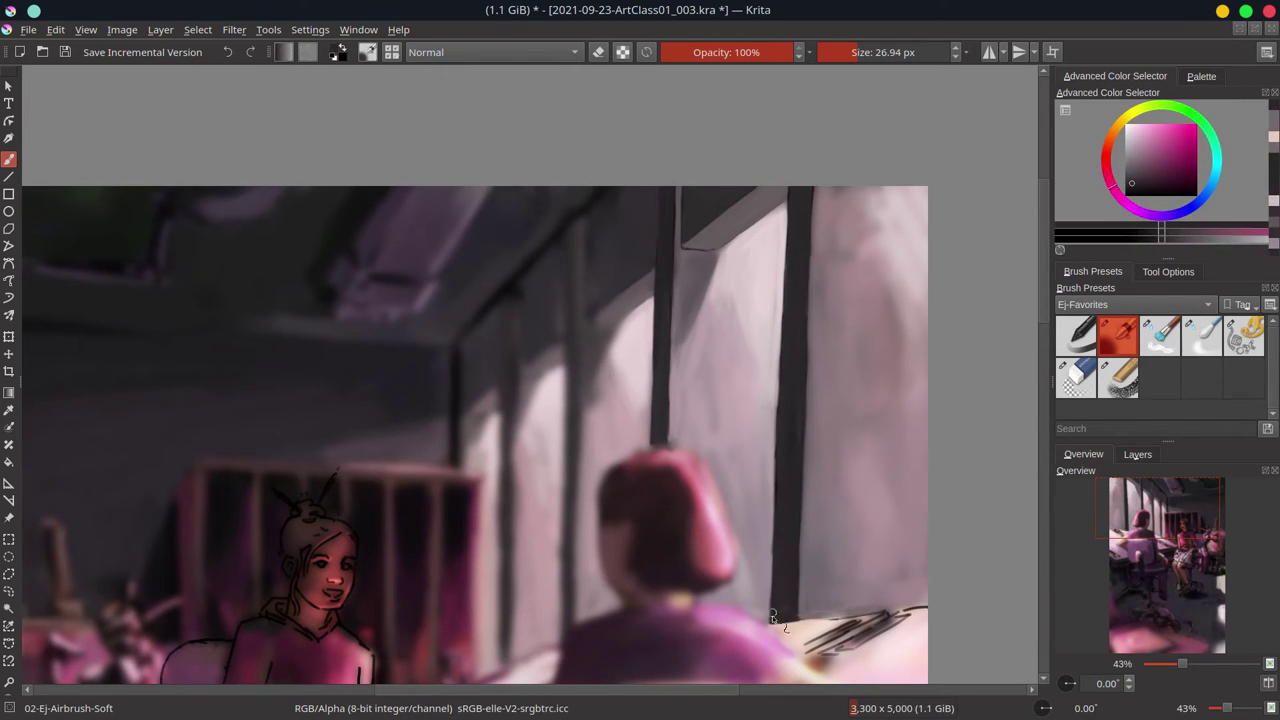
{"action": "scroll", "coordinate": [805, 420], "scroll_direction": "up", "scroll_amount": 1}
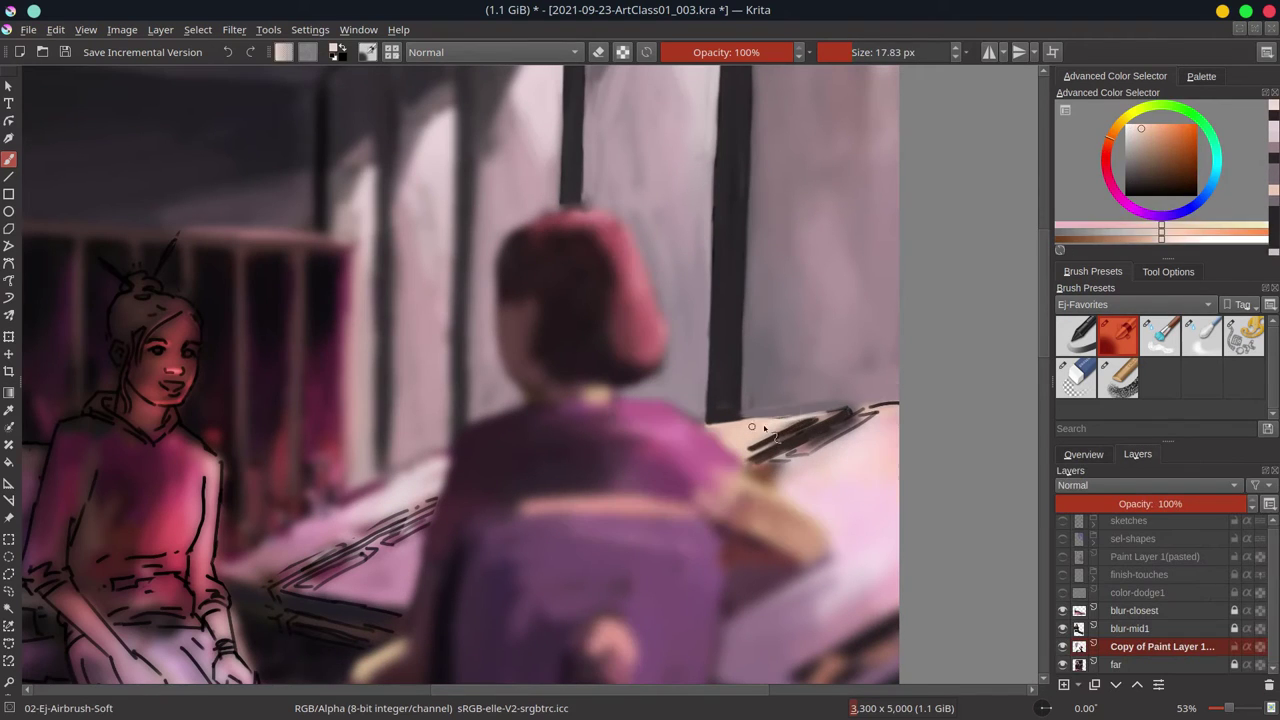
- Paint dark strokes on the desk ledge, lighten the pillar base, and save
{"action": "mouse_move", "coordinate": [805, 425]}
{"action": "left_mouse_down"}
{"action": "mouse_move", "coordinate": [835, 390]}
{"action": "mouse_move", "coordinate": [812, 451]}
{"action": "left_mouse_up"}
{"action": "left_click", "coordinate": [835, 390], "text": "ctrl"}
{"action": "scroll", "coordinate": [812, 451], "scroll_direction": "down", "scroll_amount": 3}
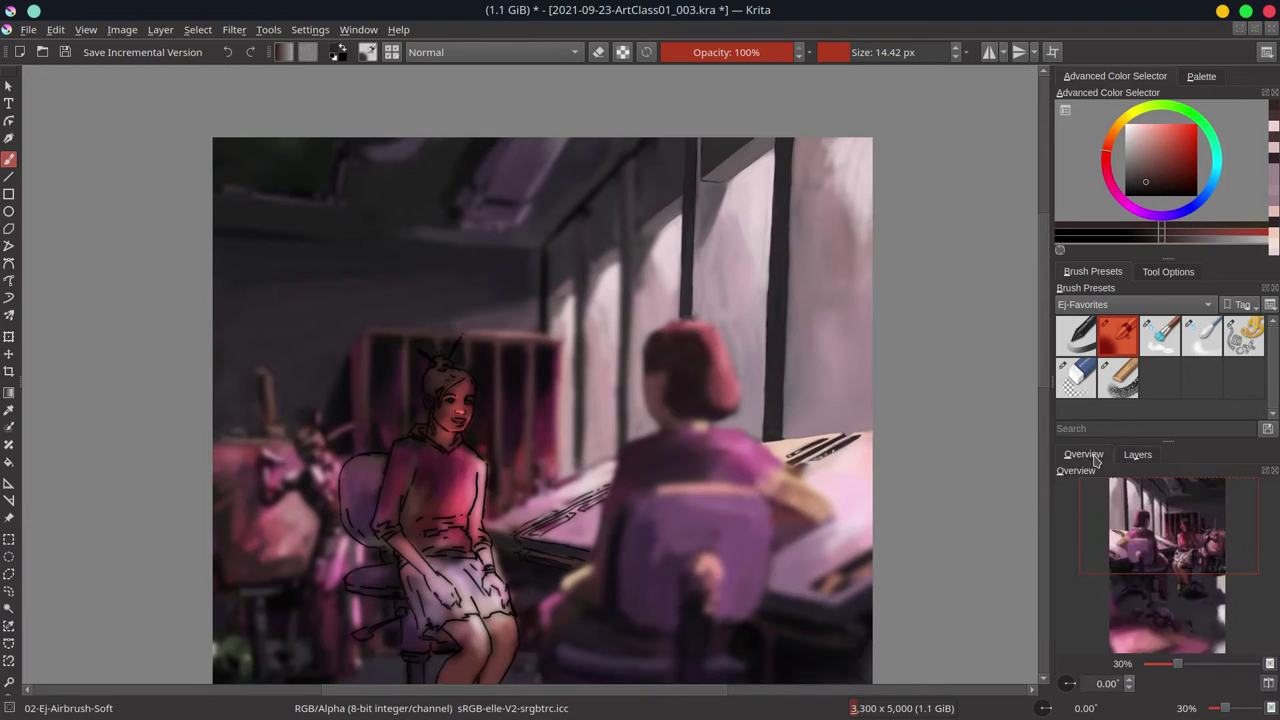
{"action": "left_click", "coordinate": [1180, 592]}
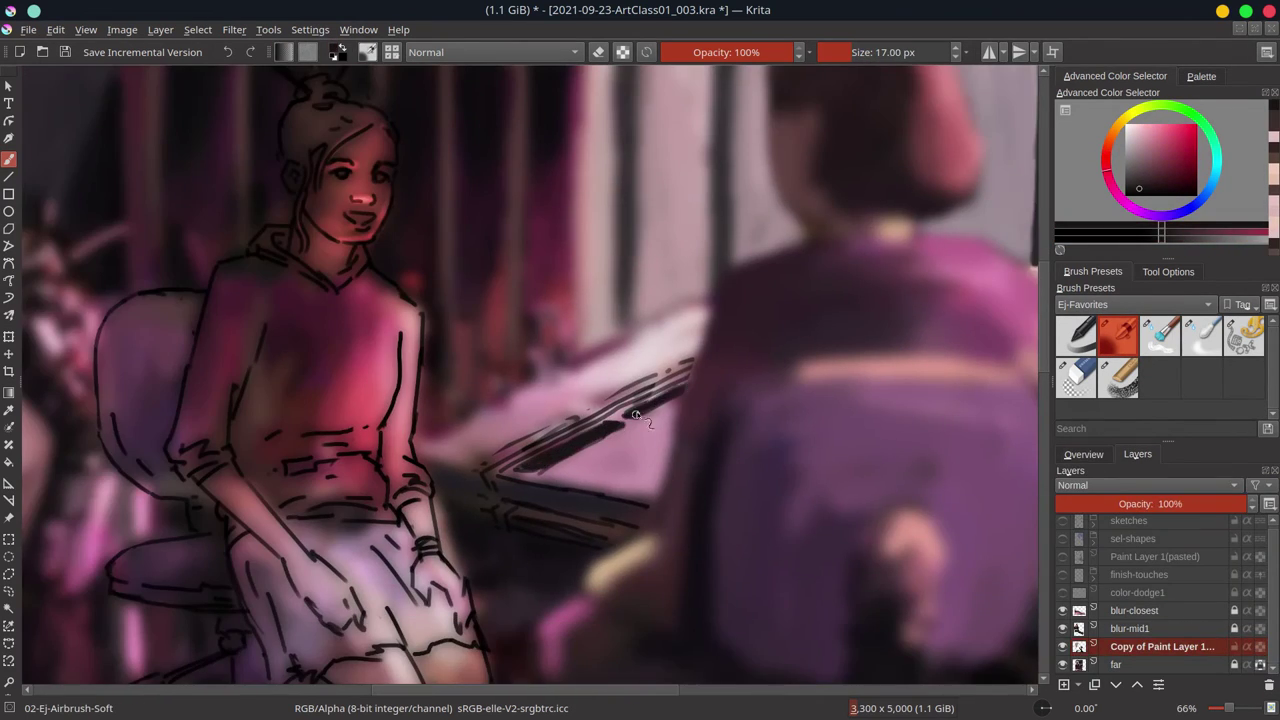
{"action": "key", "text": "slash"}
{"action": "key", "text": "ctrl+s"}
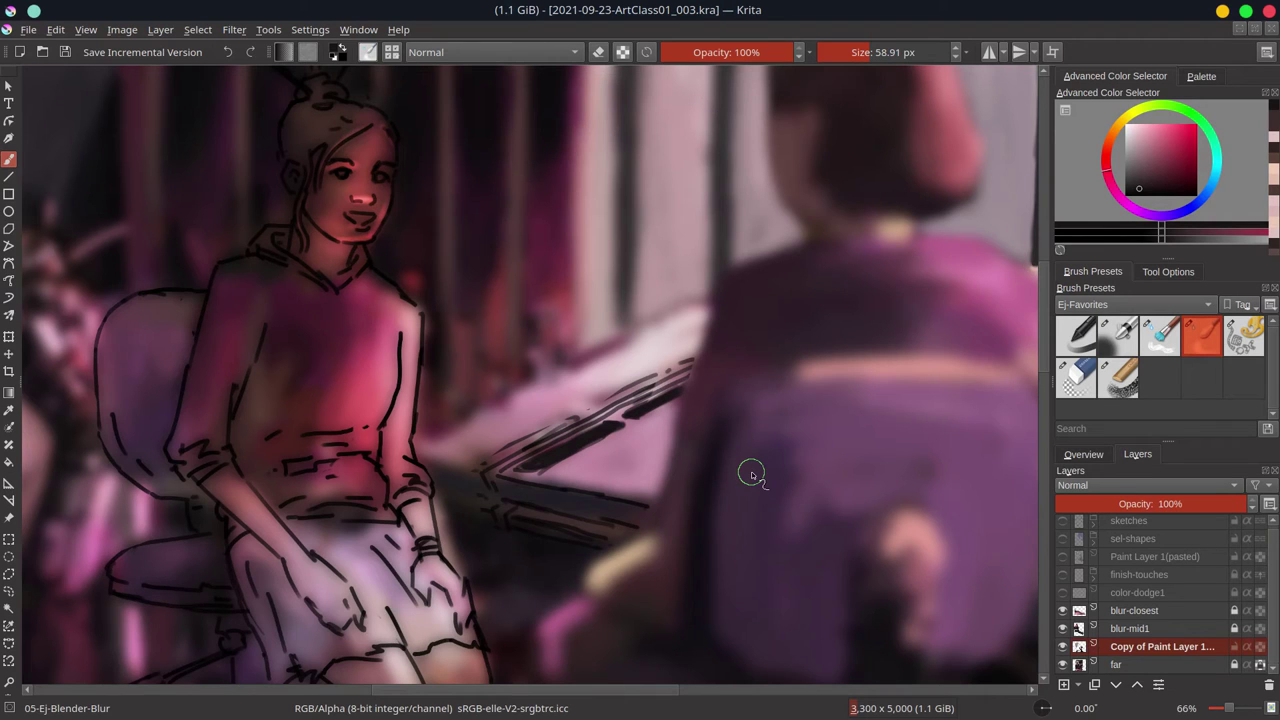
{"action": "key", "text": "slash"}
- Eyedrop a light pink and paint highlight strokes along the table's front edge
{"action": "left_click", "coordinate": [500, 470], "text": "ctrl"}
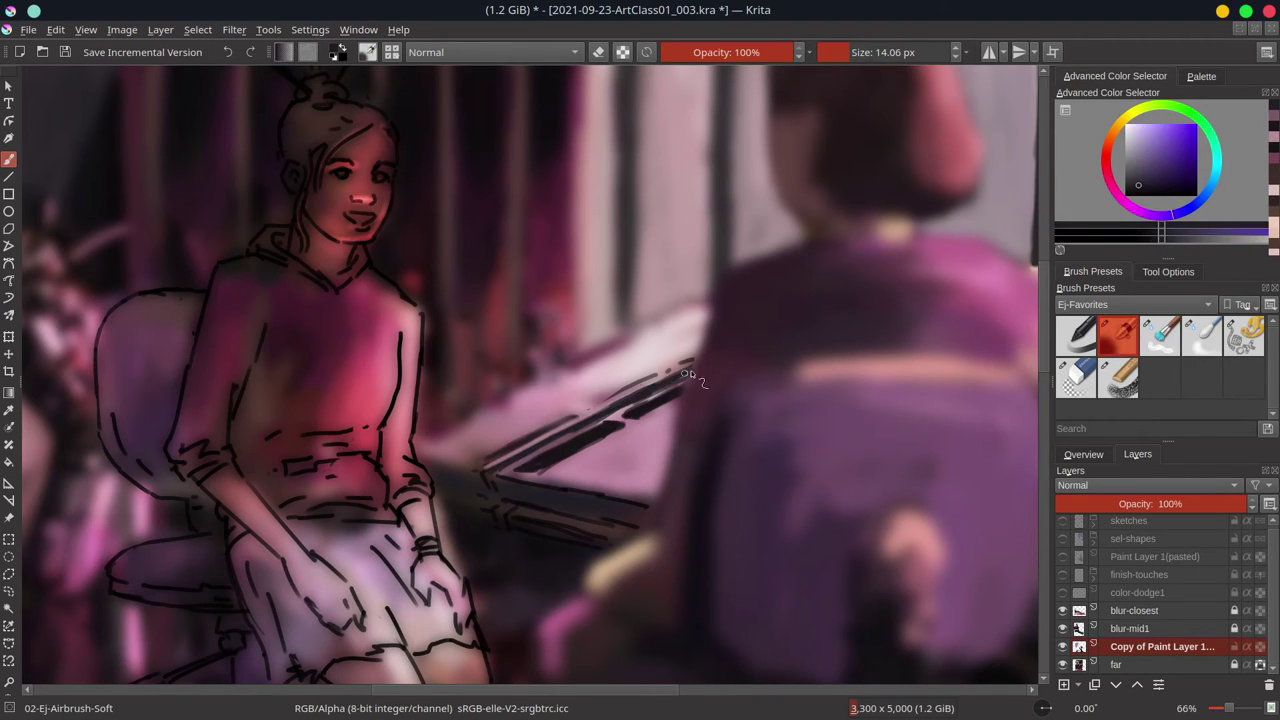
{"action": "left_click_drag", "start_coordinate": [500, 470], "coordinate": [690, 370]}
{"action": "left_click", "coordinate": [502, 484], "text": "ctrl"}
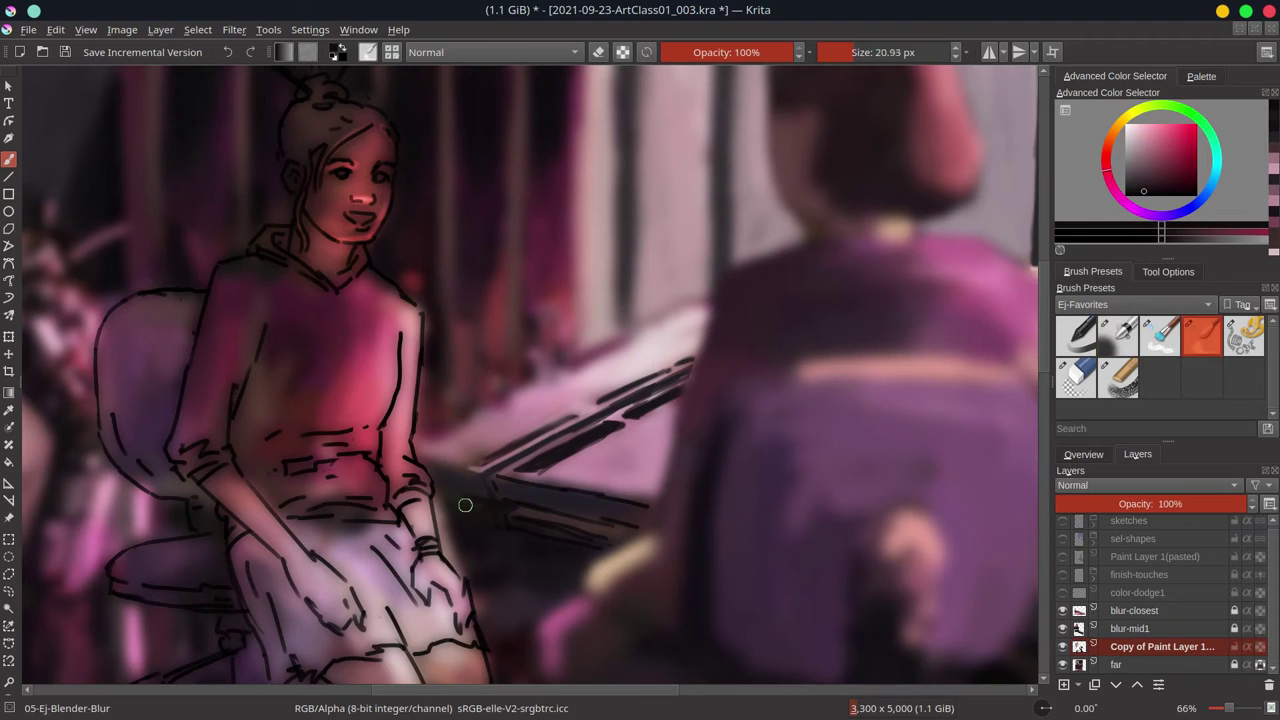
{"action": "key", "text": "slash"}
{"action": "left_click", "coordinate": [528, 505], "text": "ctrl"}
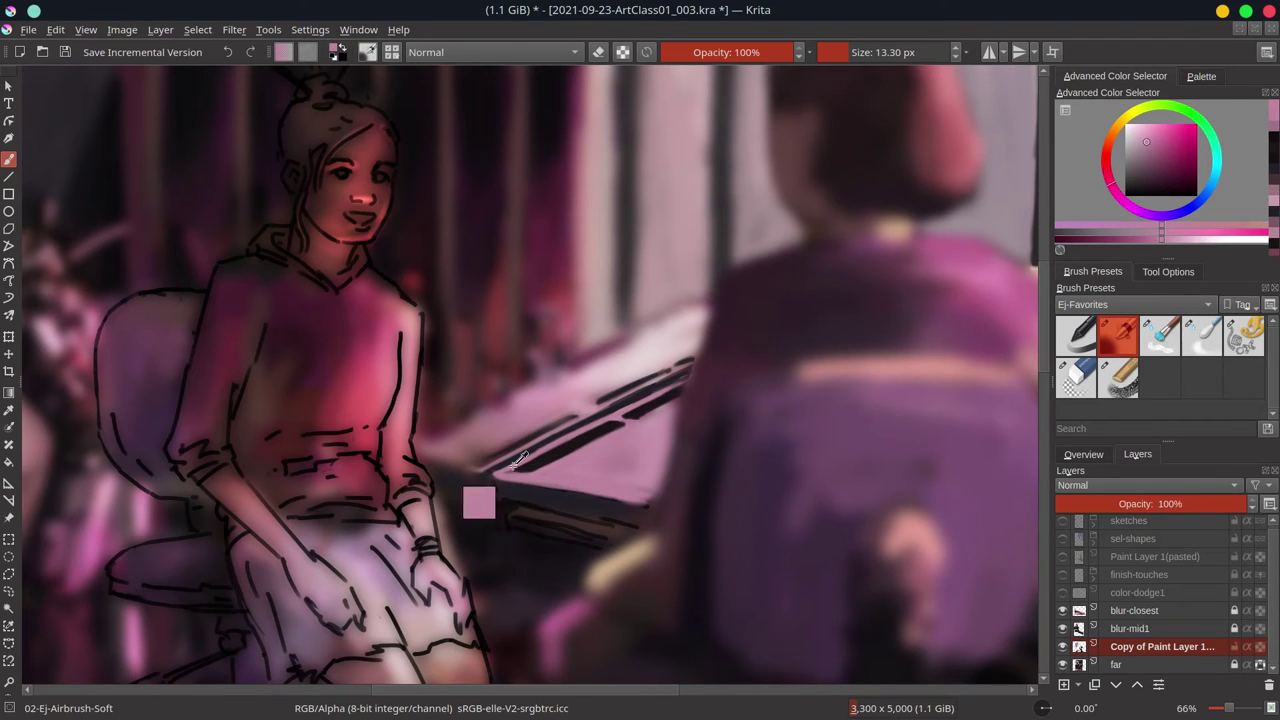
{"action": "key", "text": "bracketright"}
{"action": "key", "text": "bracketright"}
{"action": "key", "text": "2"}
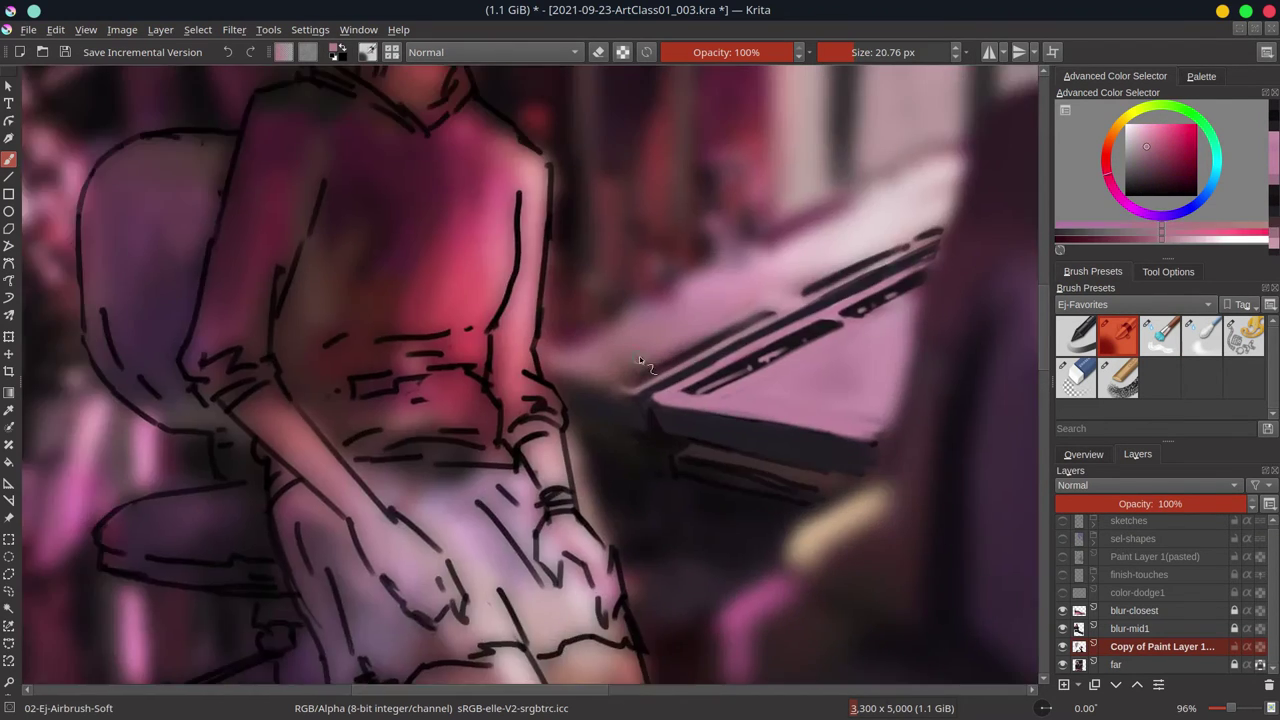
{"action": "scroll", "coordinate": [620, 437], "scroll_direction": "up", "scroll_amount": 3}
- Sample darker magenta-pinks near the girl's knees with a larger brush, checking the full view
{"action": "left_click", "coordinate": [625, 442], "text": "ctrl"}
{"action": "key", "text": "bracketright"}
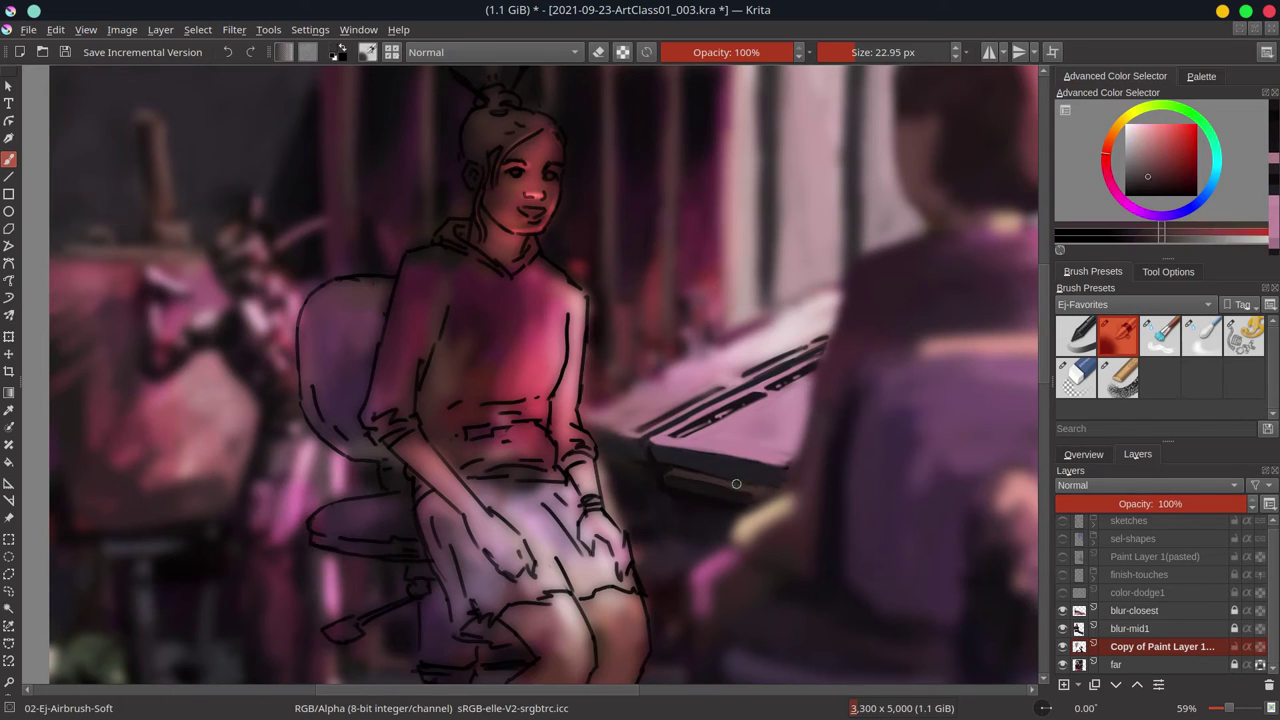
{"action": "left_click", "coordinate": [736, 484], "text": "ctrl"}
{"action": "key", "text": "bracketleft"}
{"action": "key", "text": "2"}
{"action": "scroll", "coordinate": [697, 483], "scroll_direction": "up", "scroll_amount": 3}
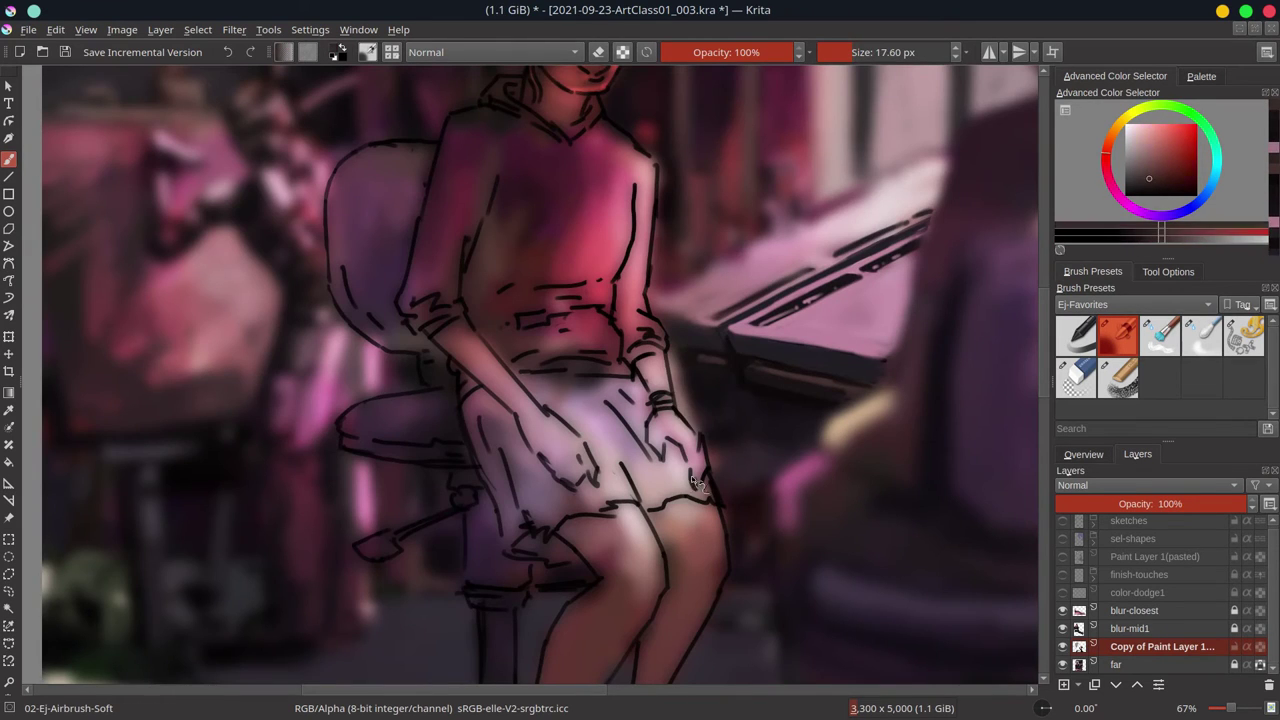
{"action": "left_click", "coordinate": [720, 463], "text": "ctrl"}
{"action": "key", "text": "bracketright"}
{"action": "key", "text": "bracketright"}
{"action": "scroll", "coordinate": [704, 369], "scroll_direction": "down", "scroll_amount": 5}
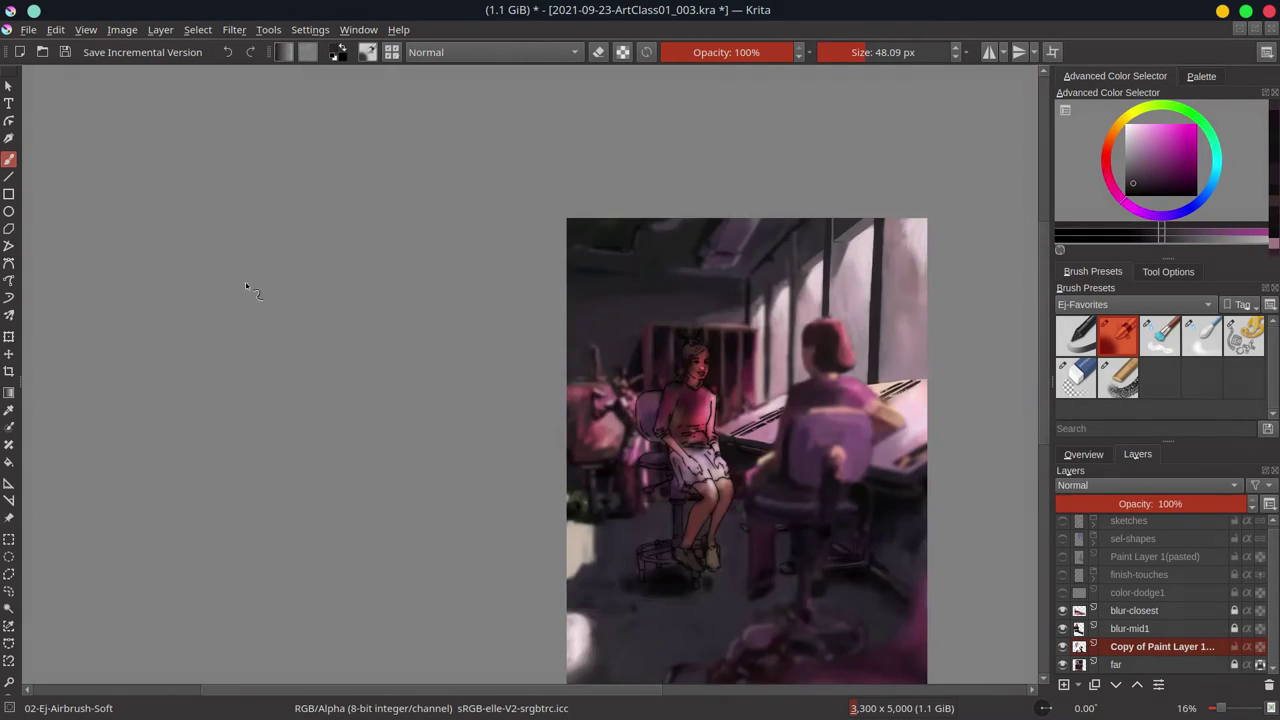
- View the whole painting and pick a purple with a smaller brush
{"action": "left_click", "coordinate": [1083, 454]}
{"action": "key", "text": "bracketright"}
{"action": "key", "text": "bracketright"}
{"action": "key", "text": "bracketright"}
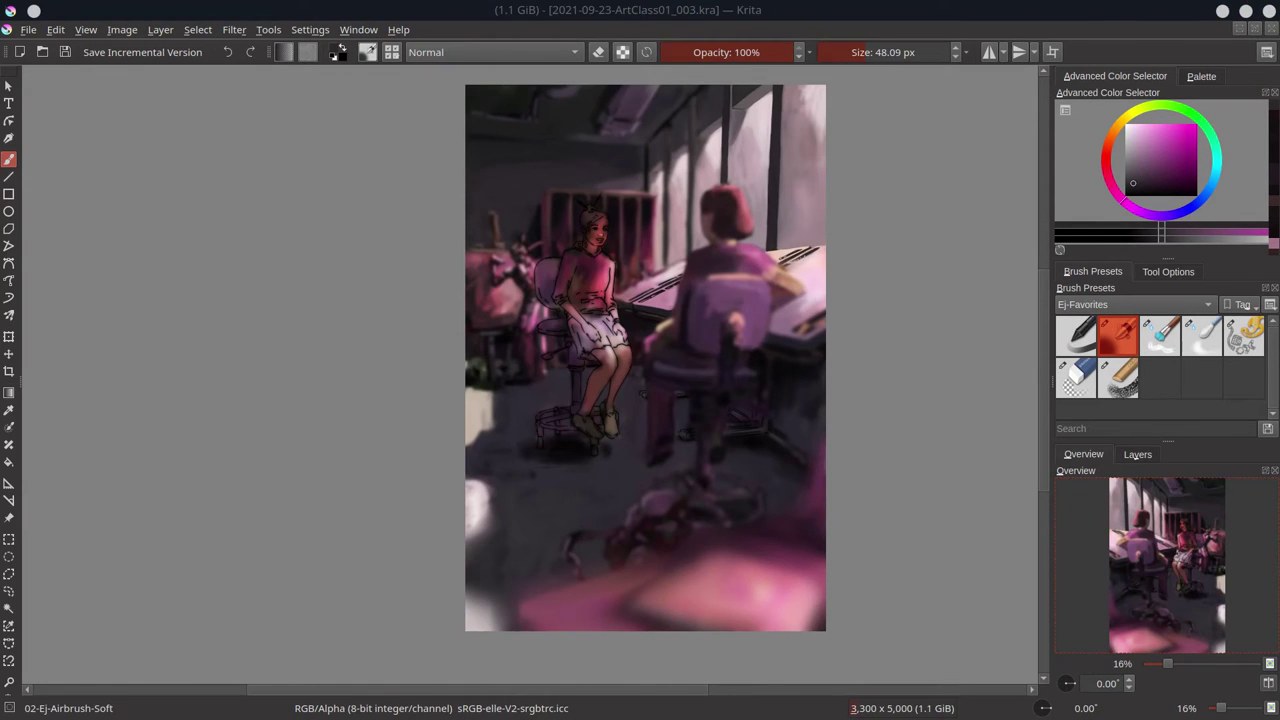
{"action": "left_click", "coordinate": [1106, 13]}
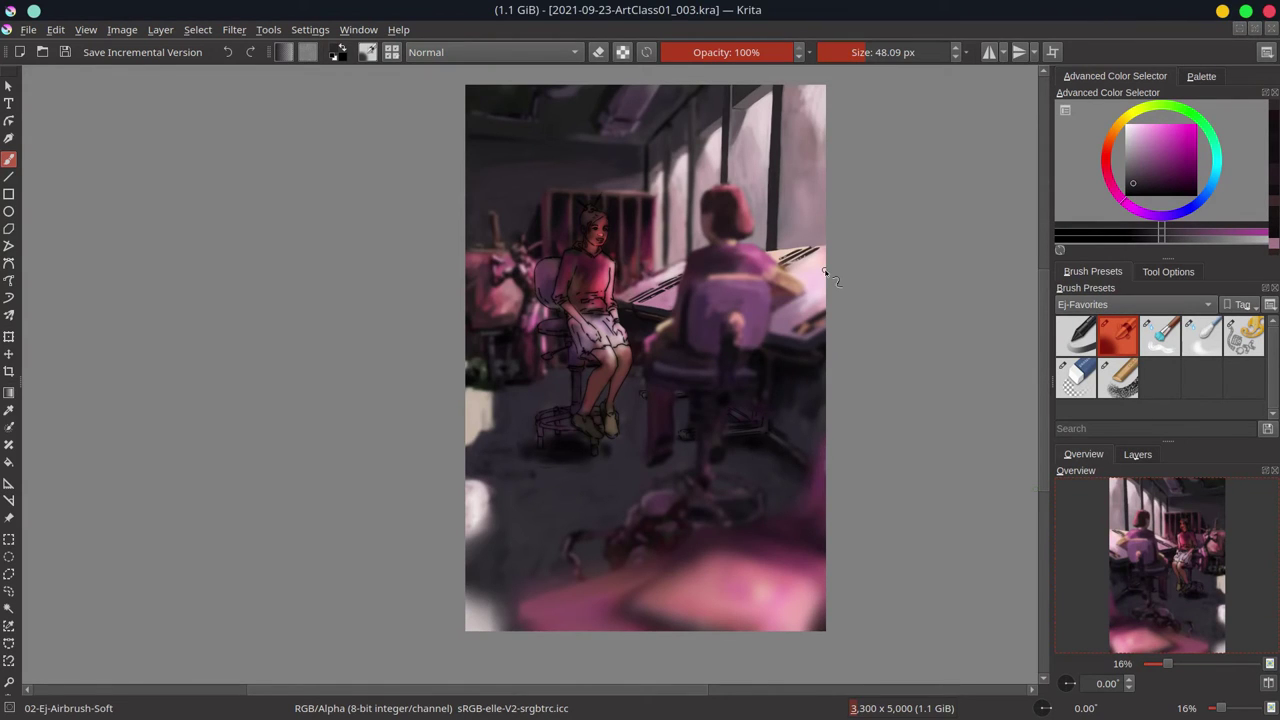
{"action": "scroll", "coordinate": [543, 451], "scroll_direction": "up", "scroll_amount": 4}
{"action": "key", "text": "bracketleft"}
{"action": "key", "text": "bracketleft"}
{"action": "key", "text": "bracketleft"}
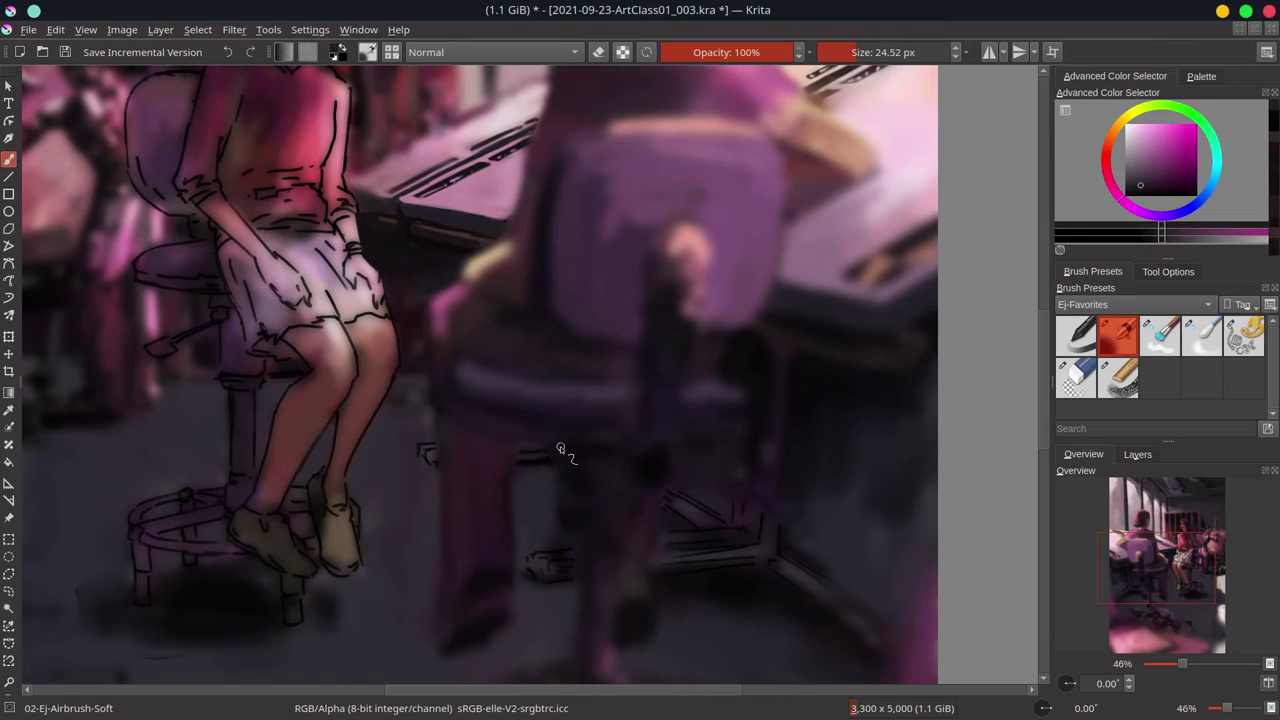
{"action": "key", "text": "bracketleft"}
{"action": "left_click", "coordinate": [425, 455], "text": "ctrl"}
{"action": "key", "text": "bracketright"}
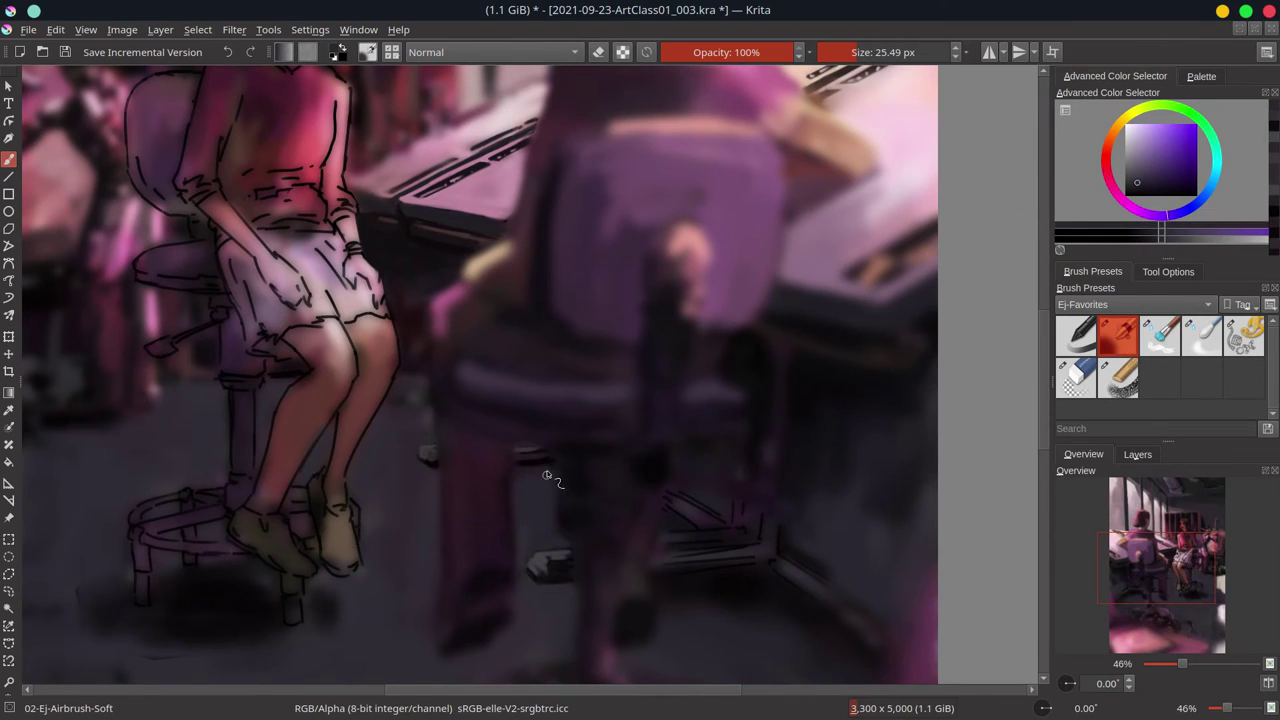
- Deepen the floor under the back-facing figure's chair with darker purple and save
{"action": "left_click", "coordinate": [768, 570], "text": "ctrl"}
{"action": "left_click", "coordinate": [757, 471], "text": "ctrl"}
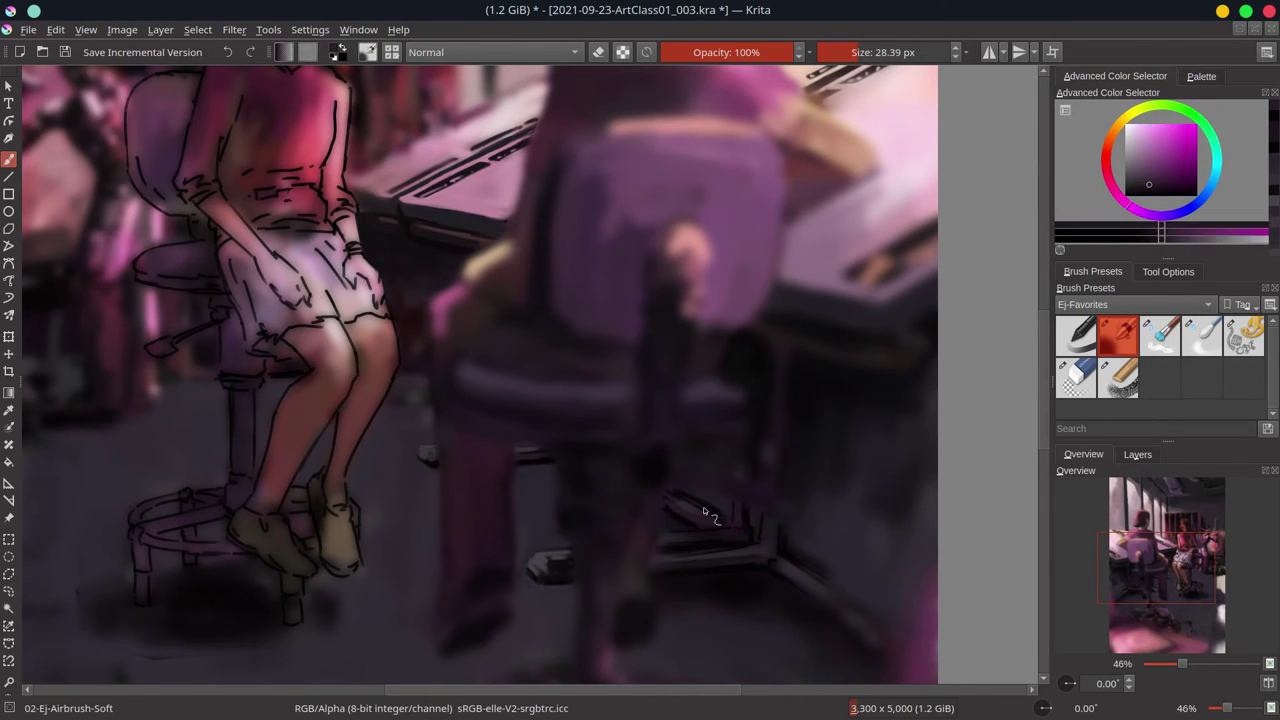
{"action": "left_click", "coordinate": [694, 449], "text": "ctrl"}
{"action": "scroll", "coordinate": [936, 386], "scroll_direction": "down", "scroll_amount": 5}
{"action": "key", "text": "ctrl+s"}
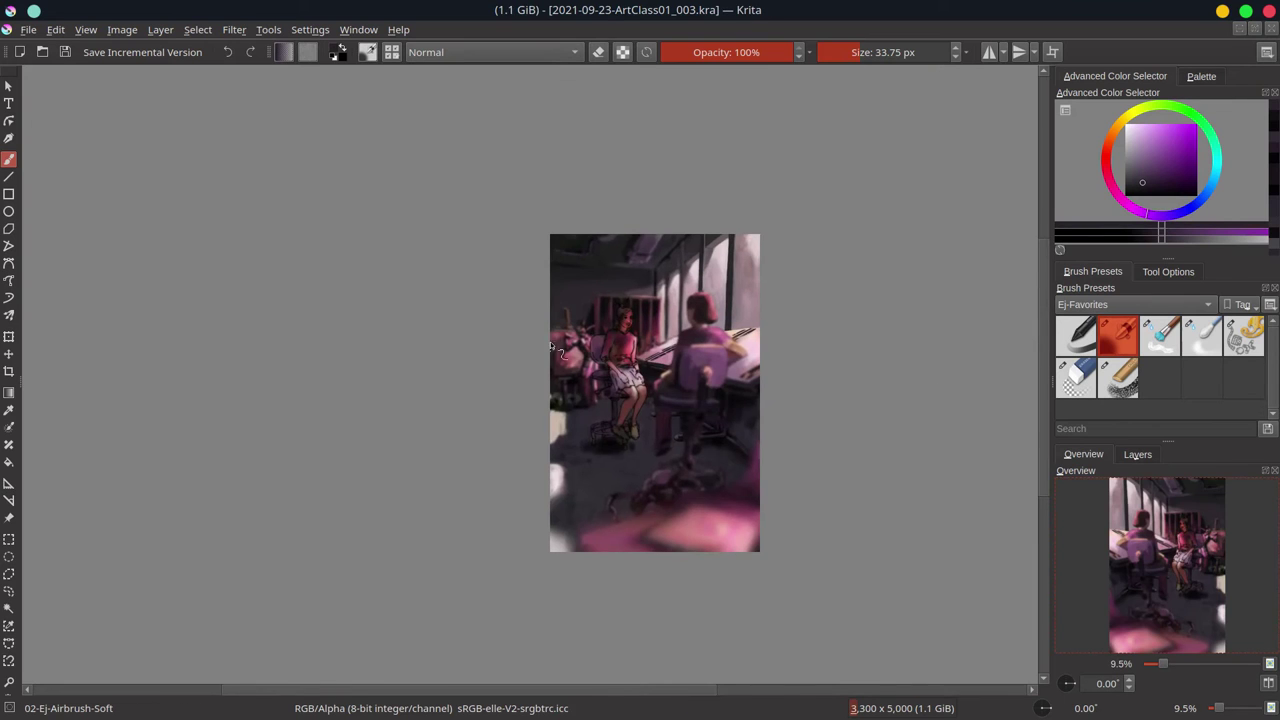
{"action": "scroll", "coordinate": [636, 358], "scroll_direction": "up", "scroll_amount": 3}
- Refine the chair-base shadows with peach and dark purple tones at smaller brush sizes
{"action": "key", "text": "bracketleft"}
{"action": "left_click", "coordinate": [636, 358], "text": "ctrl"}
{"action": "scroll", "coordinate": [976, 553], "scroll_direction": "up", "scroll_amount": 2}
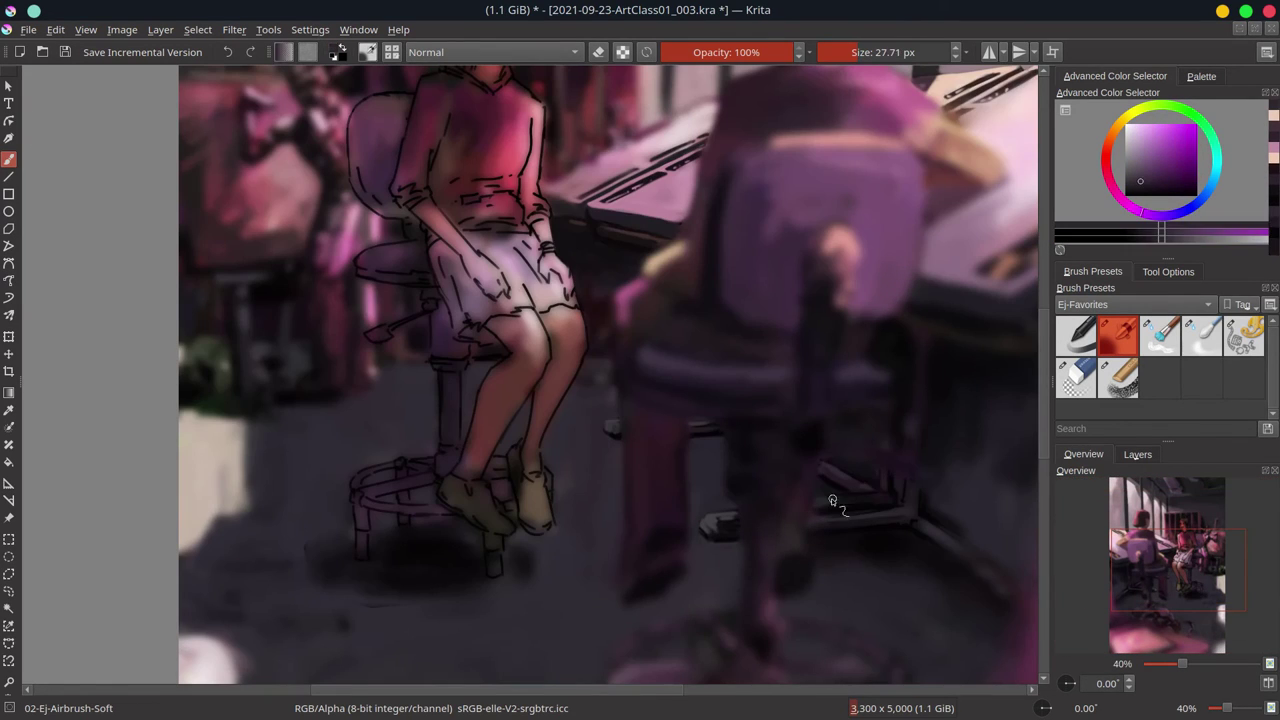
{"action": "key", "text": "bracketleft"}
{"action": "left_click", "coordinate": [976, 553], "text": "ctrl"}
{"action": "key", "text": "bracketleft"}
{"action": "left_click", "coordinate": [716, 528], "text": "ctrl"}
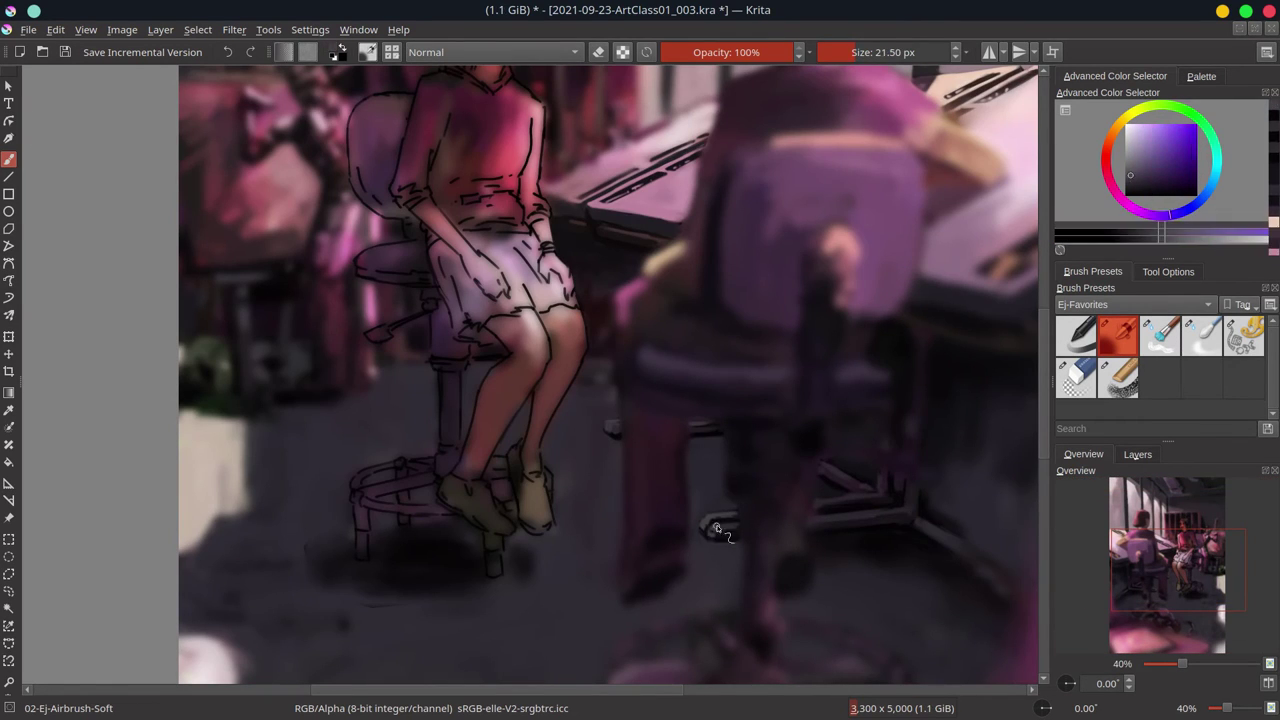
{"action": "scroll", "coordinate": [853, 516], "scroll_direction": "down", "scroll_amount": 3}
{"action": "scroll", "coordinate": [853, 516], "scroll_direction": "down", "scroll_amount": 2}
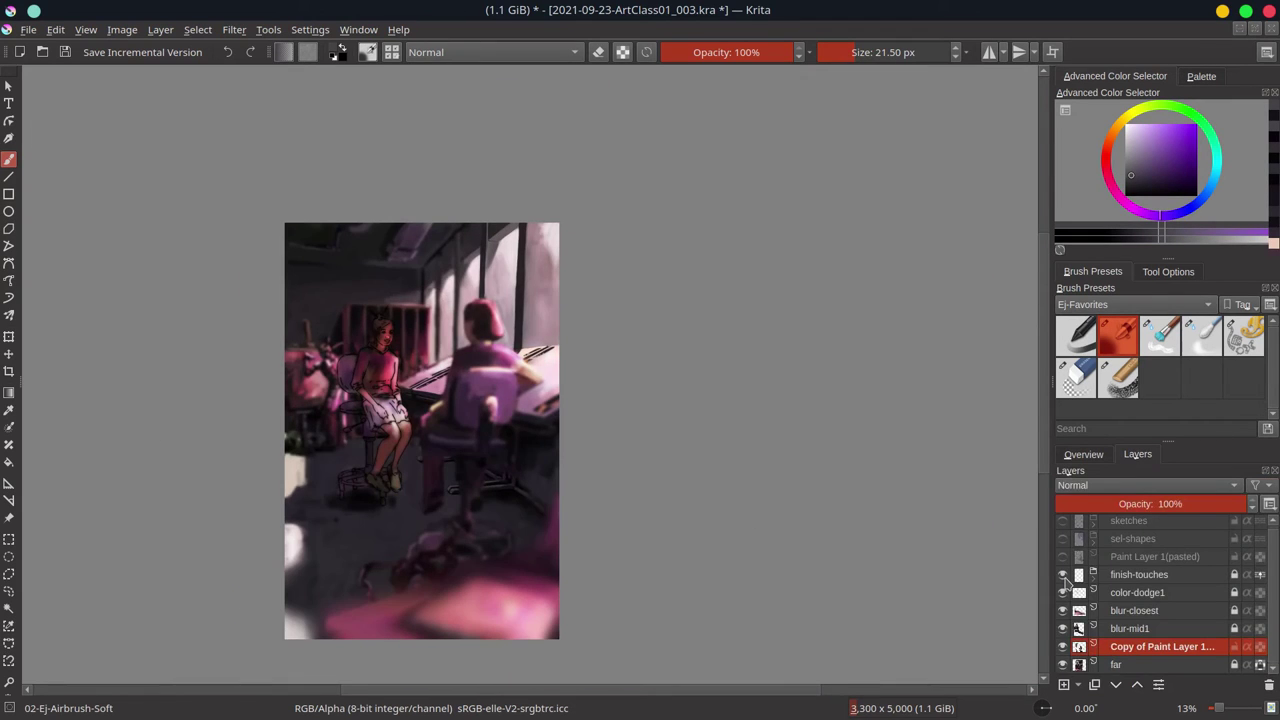
- Lighten the window wall at the top with light pink, then make blur-mid1 active
{"action": "left_click", "coordinate": [1267, 686]}
{"action": "left_click", "coordinate": [515, 262], "text": "ctrl"}
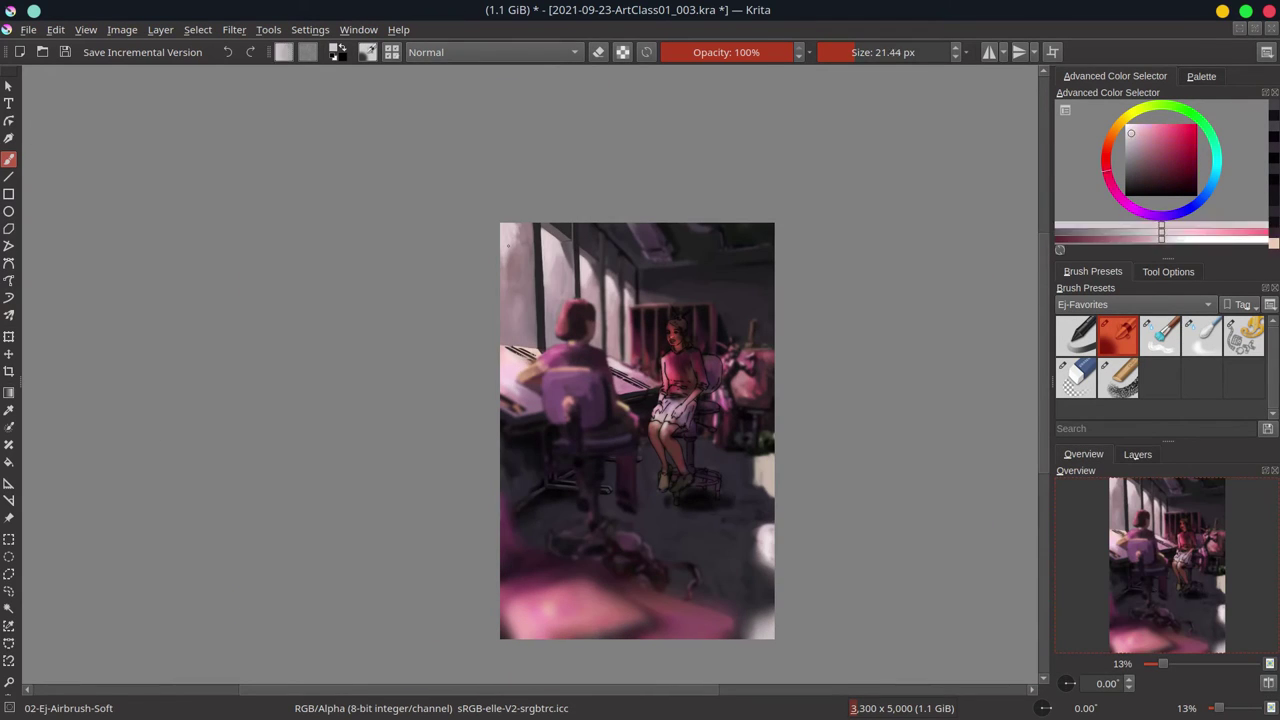
{"action": "left_click_drag", "start_coordinate": [512, 300], "coordinate": [519, 271]}
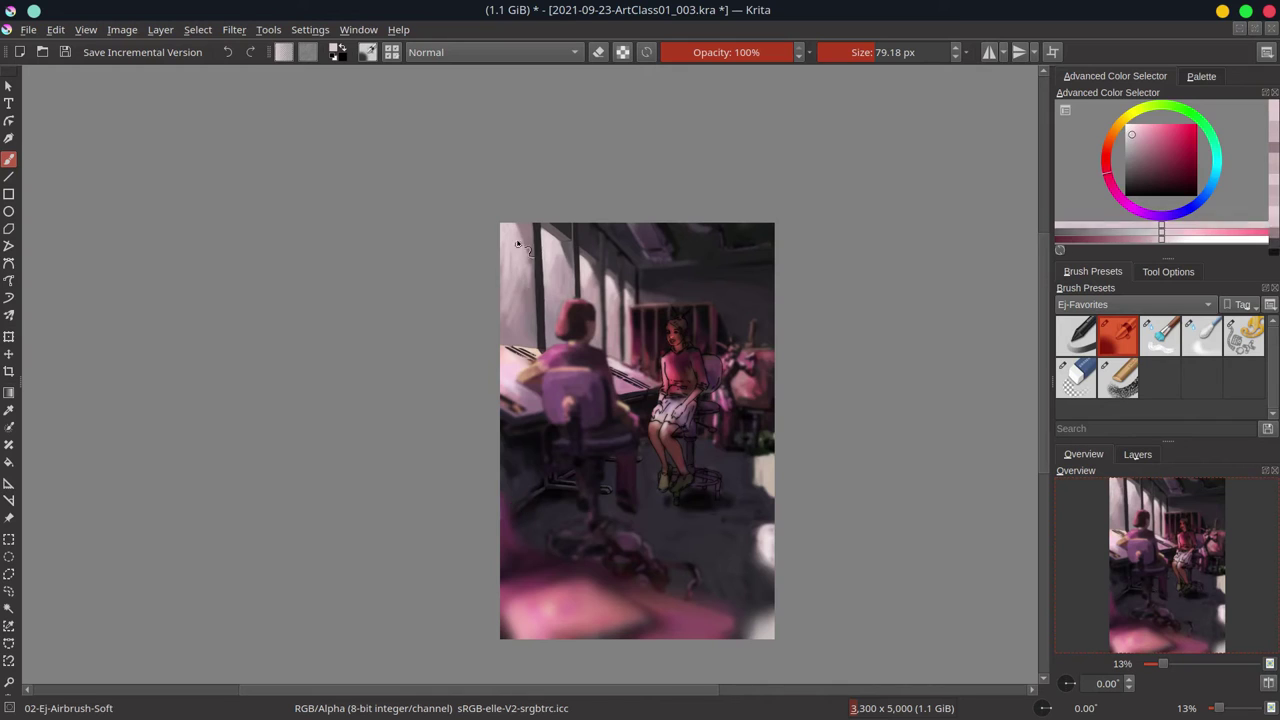
{"action": "key", "text": "slash"}
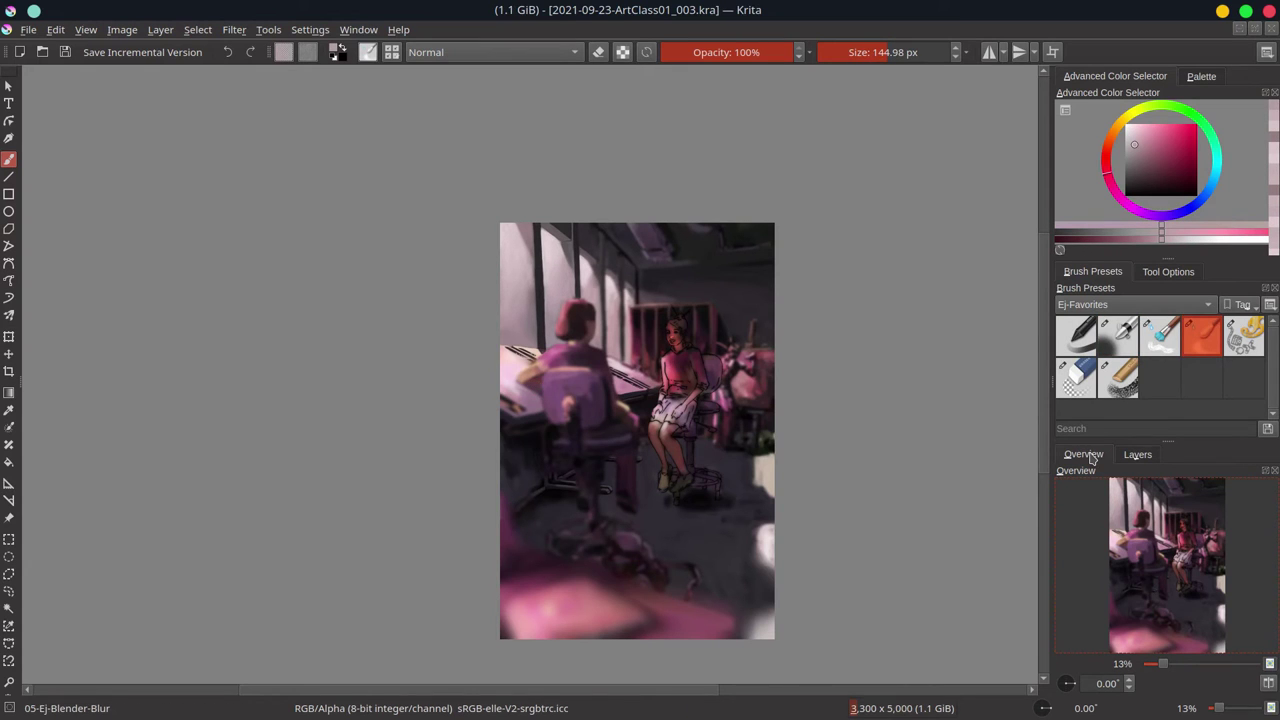
{"action": "left_click", "coordinate": [1137, 454]}
- Erase blur-mid1 paint over the floor left of the chair with Eraser-Circle
{"action": "left_click", "coordinate": [1076, 378]}
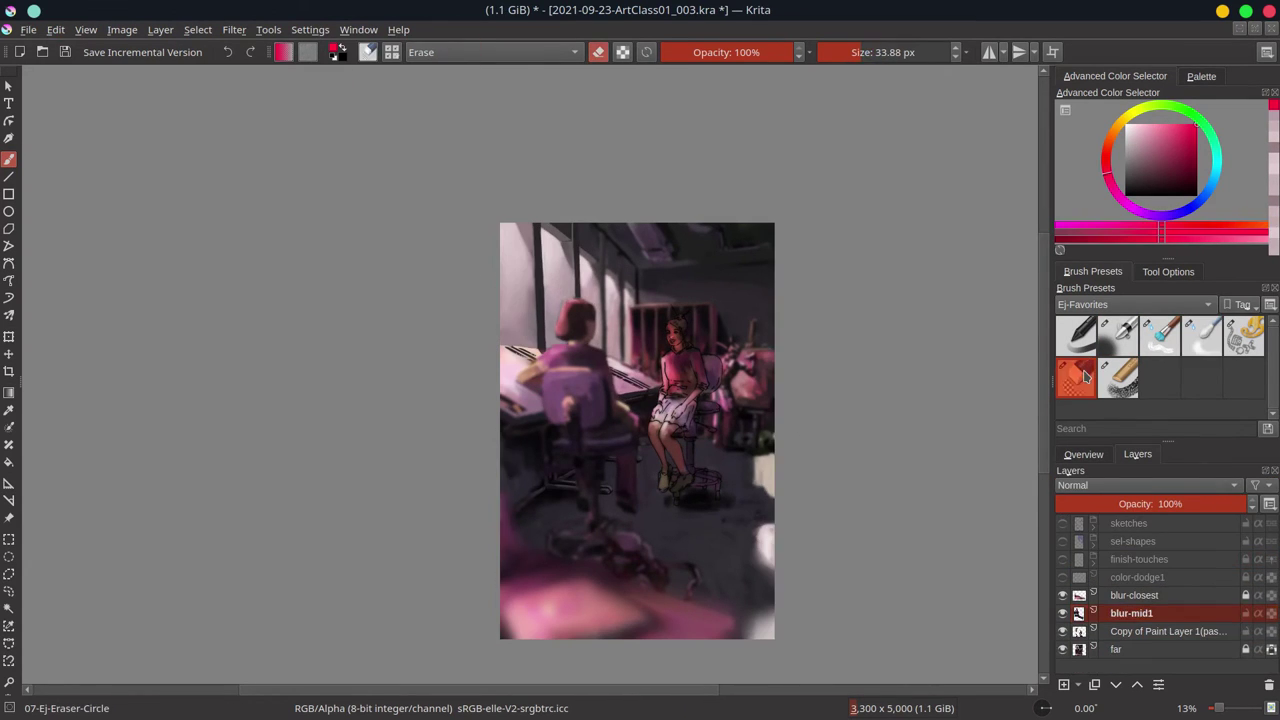
{"action": "key", "text": "slash"}
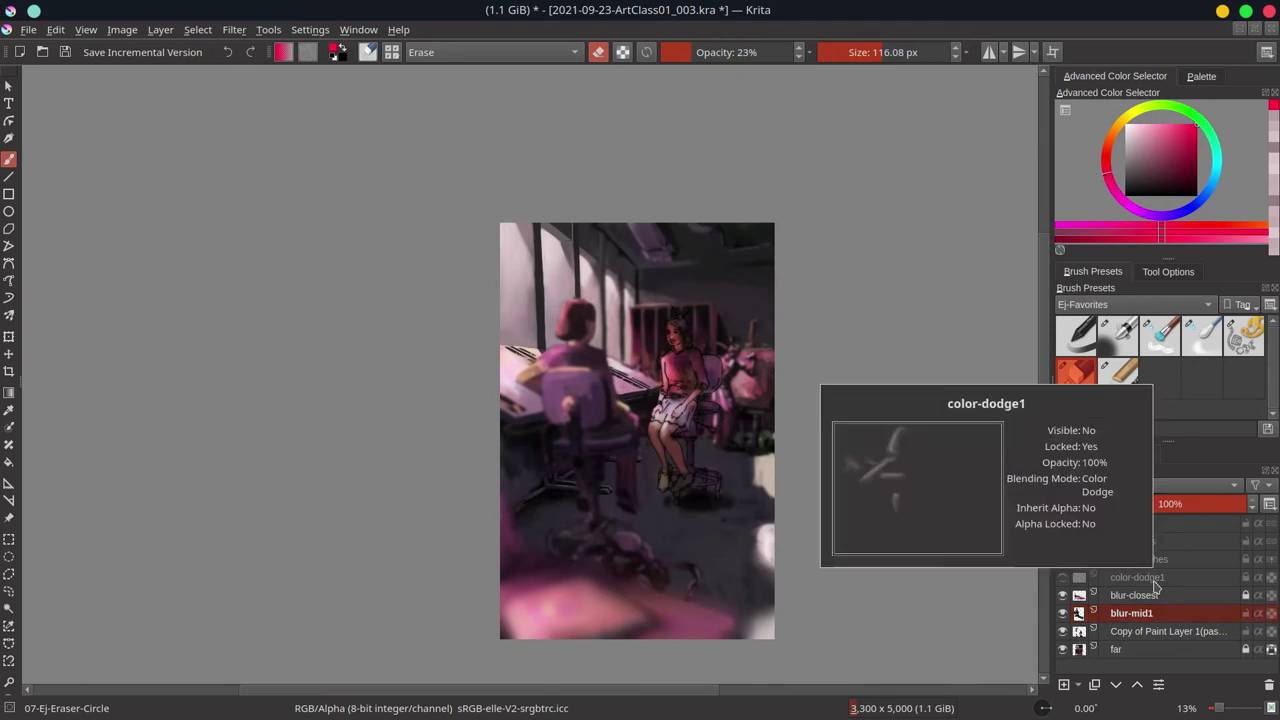
{"action": "left_click", "coordinate": [1083, 454]}
{"action": "scroll", "coordinate": [543, 480], "scroll_direction": "up", "scroll_amount": 3}
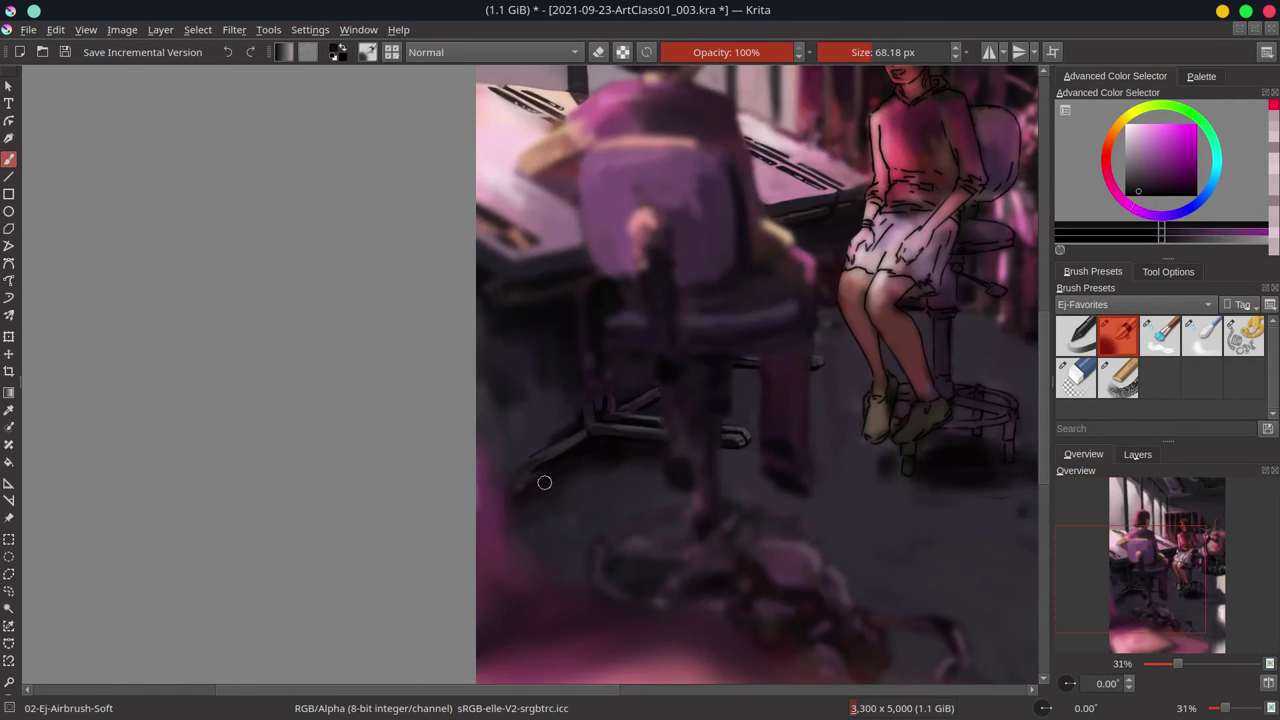
{"action": "left_click", "coordinate": [1137, 454]}
{"action": "key", "text": "slash"}
{"action": "left_click_drag", "start_coordinate": [520, 430], "coordinate": [600, 440]}
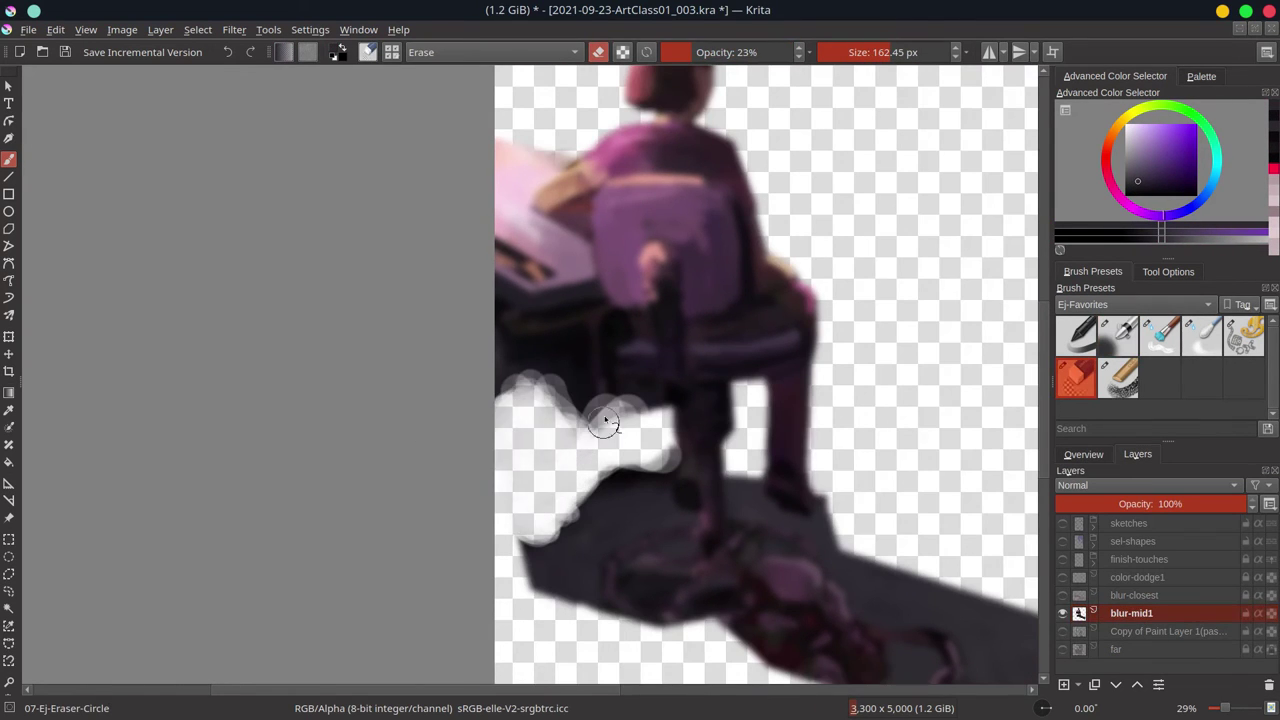
- Isolate blur-mid1 and erase its paint over the floor beside the chair
{"action": "key", "text": "Page_Down"}
{"action": "key", "text": "slash"}
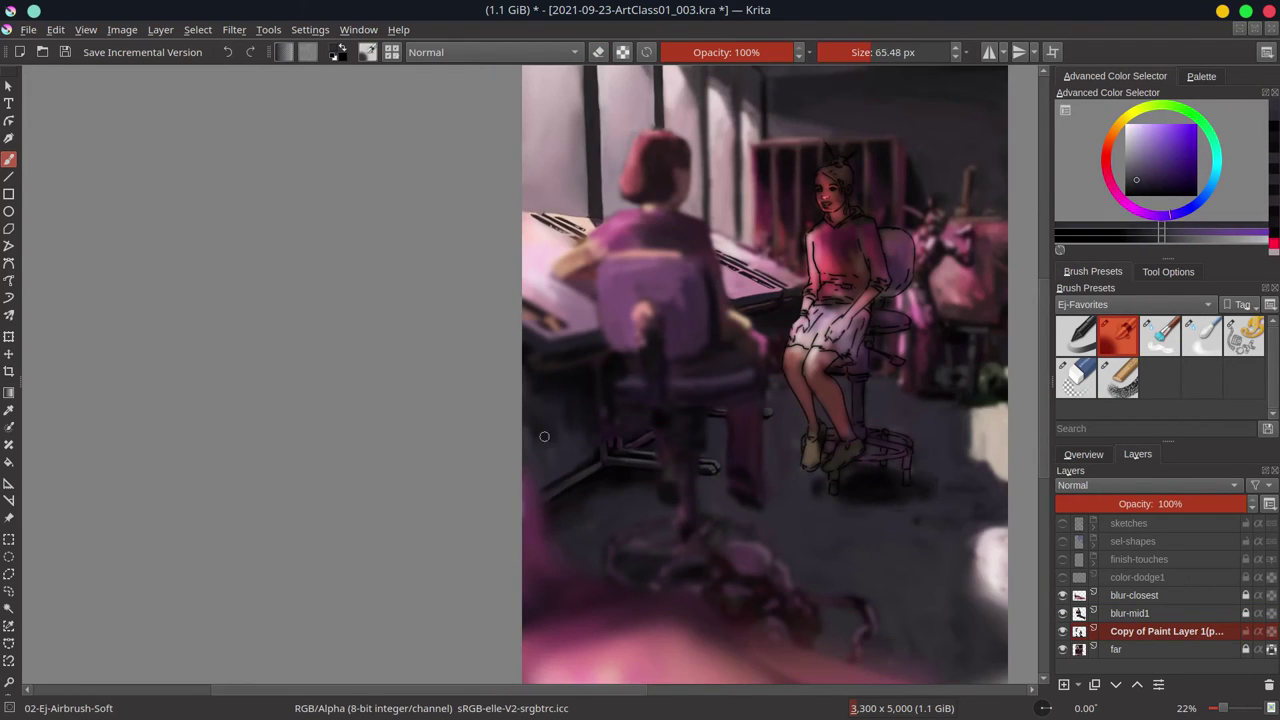
{"action": "key", "text": "slash"}
{"action": "scroll", "coordinate": [560, 500], "scroll_direction": "up", "scroll_amount": 2}
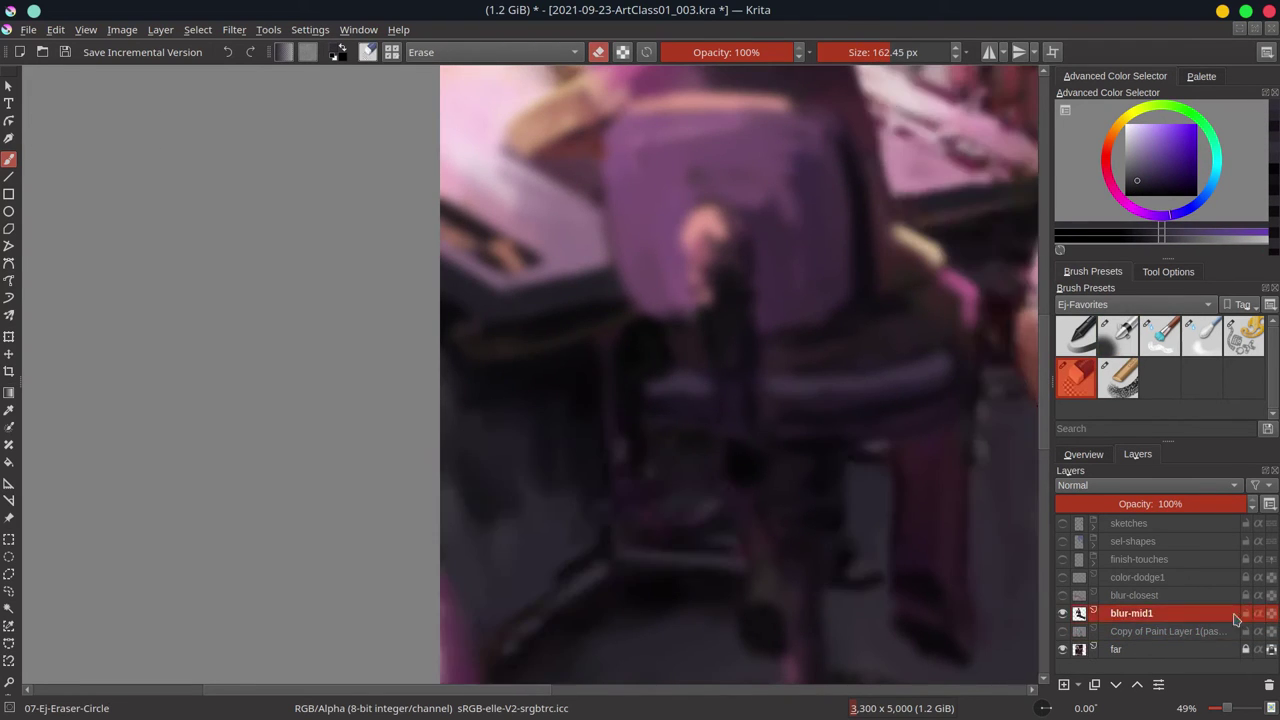
{"action": "key", "text": "slash"}
{"action": "scroll", "coordinate": [597, 457], "scroll_direction": "down", "scroll_amount": 2}
{"action": "key", "text": "slash"}
{"action": "scroll", "coordinate": [571, 423], "scroll_direction": "up", "scroll_amount": 1}
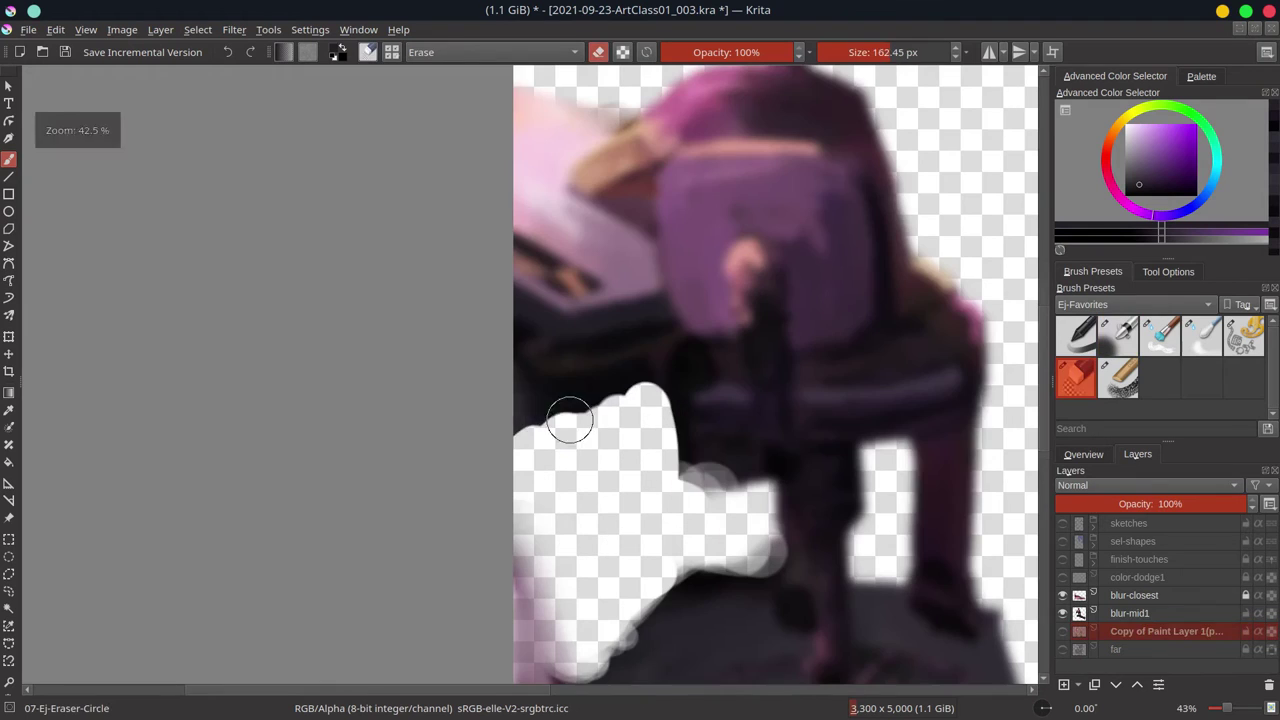
{"action": "key", "text": "Page_Up"}
{"action": "left_click_drag", "start_coordinate": [709, 479], "coordinate": [725, 440]}
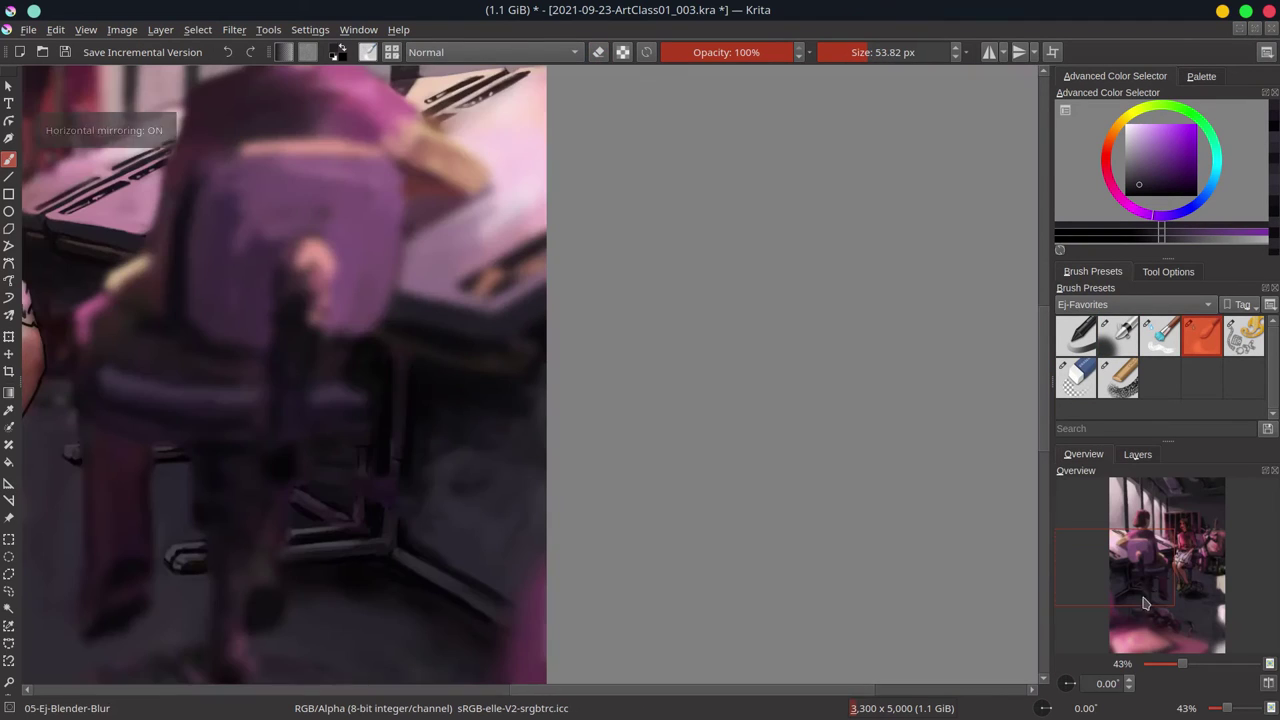
- Show all layers together again and zoom out to the whole painting
{"action": "key", "text": "slash"}
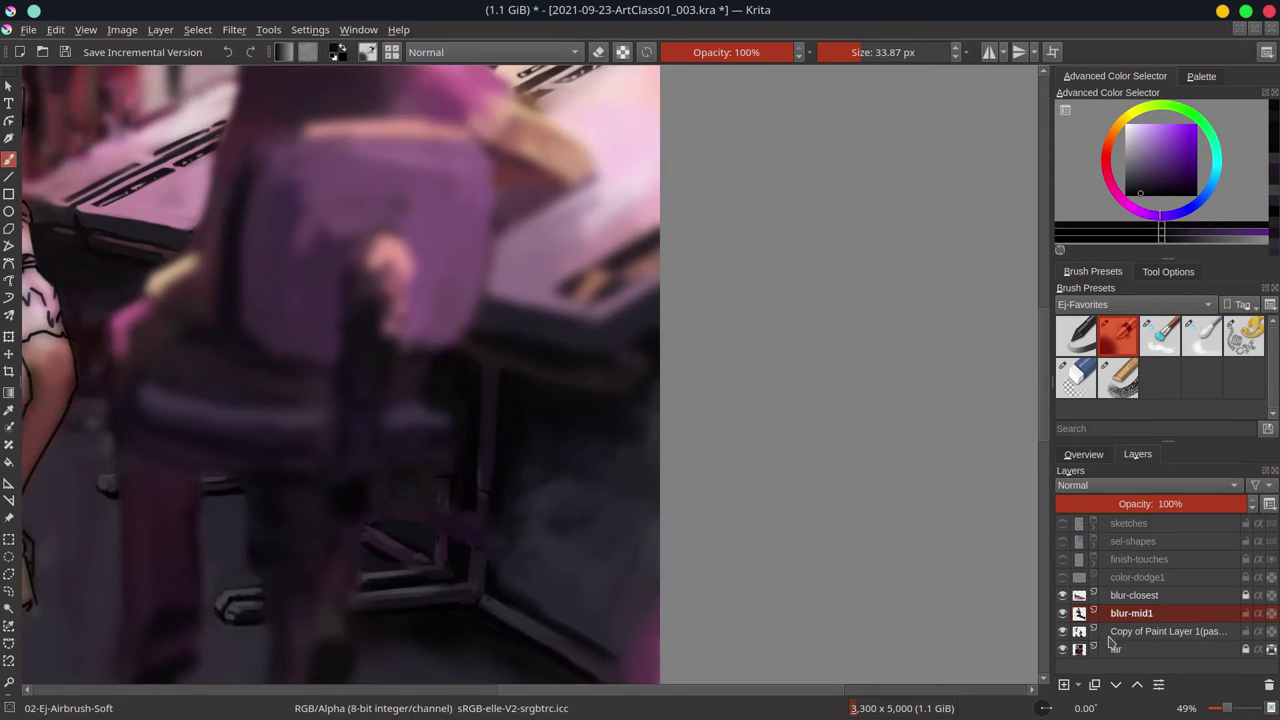
{"action": "key", "text": "Page_Down"}
{"action": "key", "text": "Page_Up"}
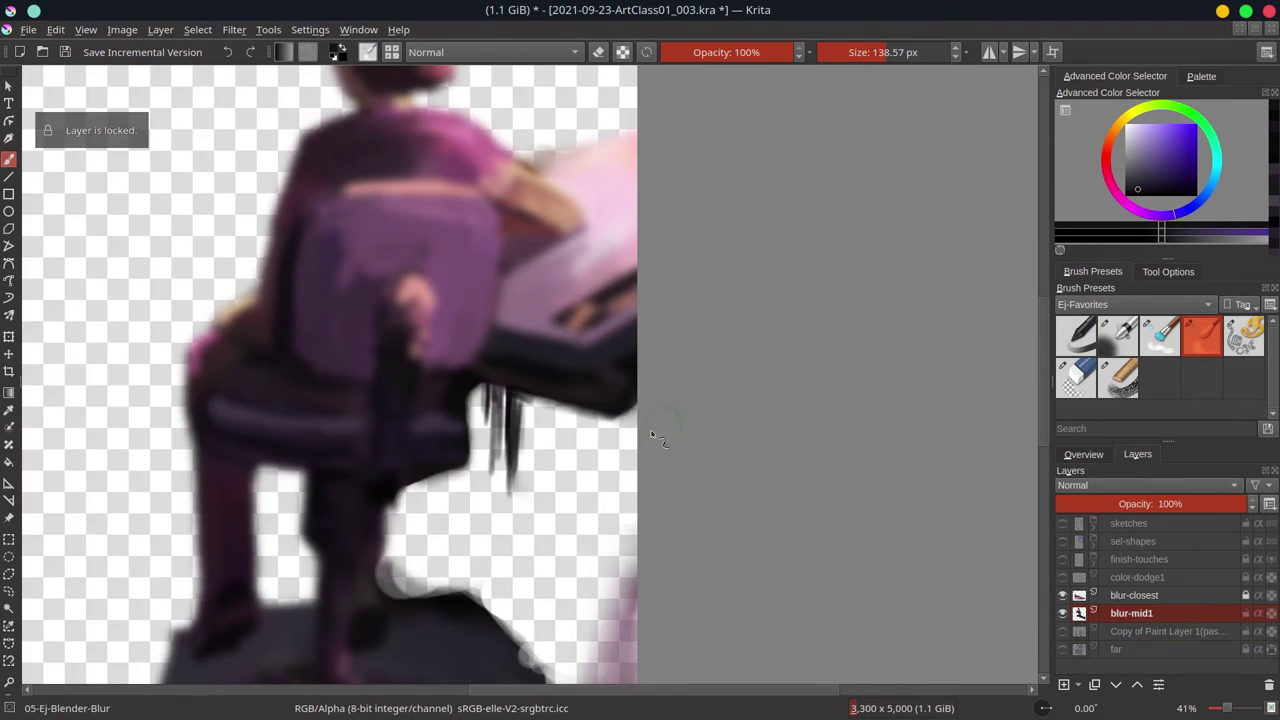
{"action": "key", "text": "Page_Down"}
{"action": "key", "text": "Page_Up"}
{"action": "key", "text": "slash"}
{"action": "key", "text": "minus"}
{"action": "key", "text": "minus"}
{"action": "key", "text": "minus"}
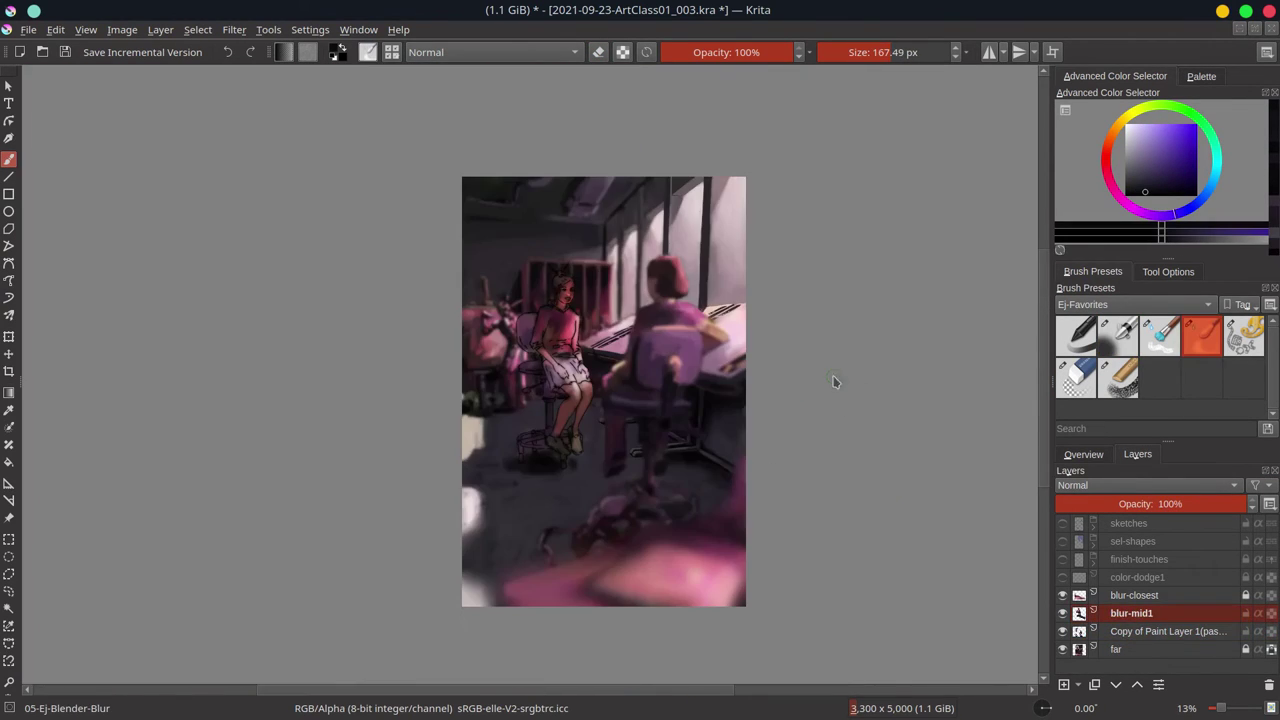
{"action": "key", "text": "Page_Down"}
{"action": "key", "text": "slash"}
- Paint dark mauve shadow and fold strokes across the skirt near the hand
{"action": "scroll", "coordinate": [563, 406], "scroll_direction": "up", "scroll_amount": 6}
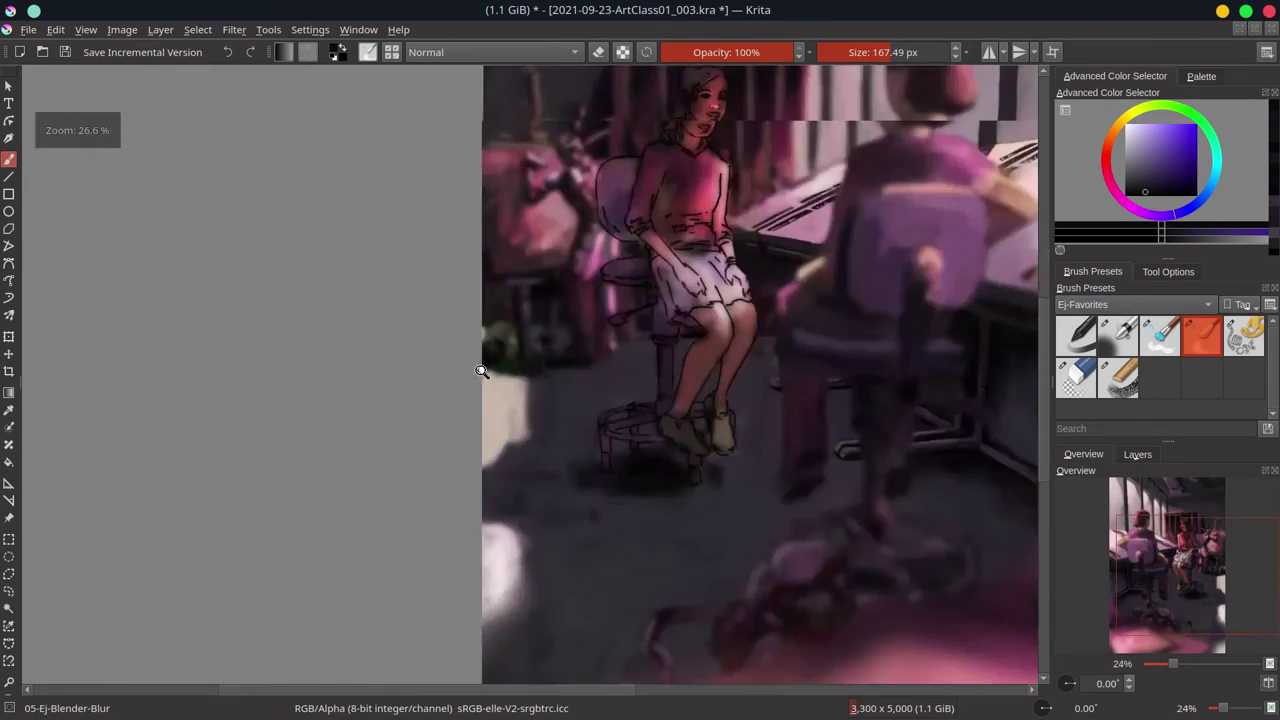
{"action": "left_click", "coordinate": [653, 545], "text": "ctrl"}
{"action": "left_click_drag", "start_coordinate": [605, 550], "coordinate": [548, 447]}
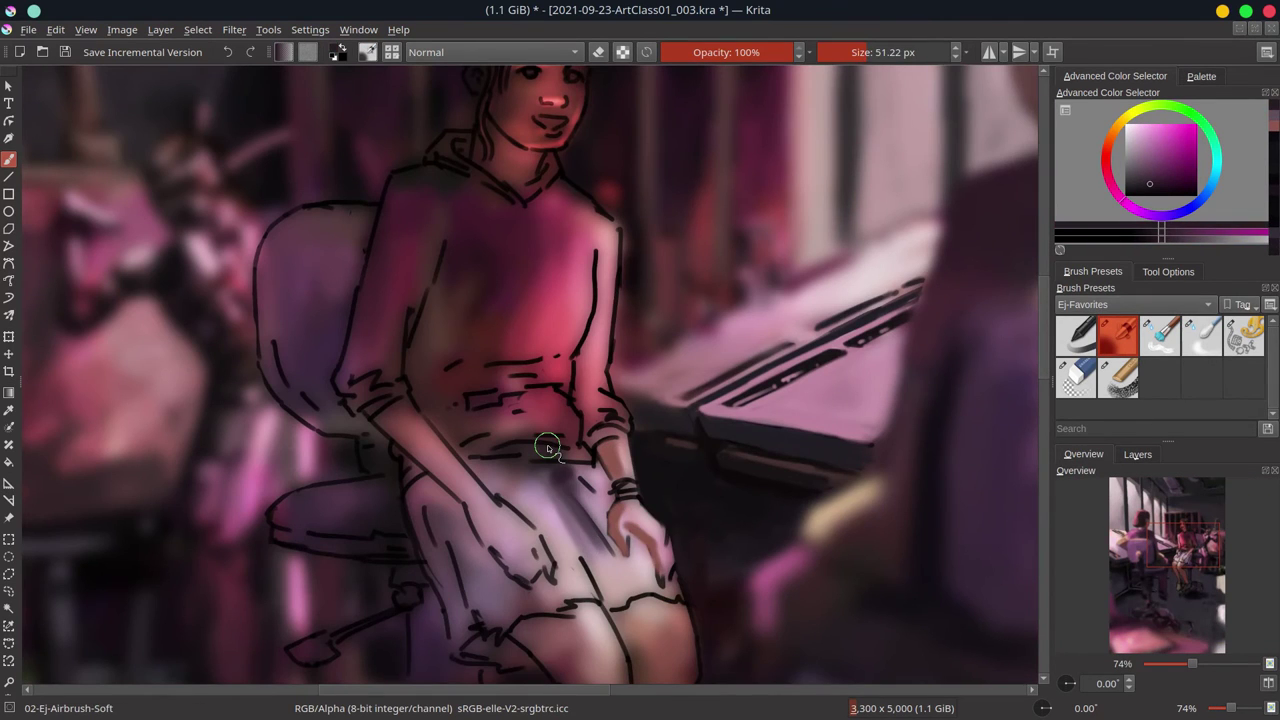
{"action": "key", "text": "bracketleft"}
{"action": "mouse_move", "coordinate": [603, 566]}
{"action": "left_mouse_down"}
{"action": "mouse_move", "coordinate": [598, 480]}
{"action": "mouse_move", "coordinate": [652, 590]}
{"action": "left_mouse_up"}
- Add soft lighter mauve highlights and blended darker strokes on the skirt
{"action": "left_click", "coordinate": [650, 540], "text": "ctrl"}
{"action": "left_click", "coordinate": [648, 582], "text": "ctrl"}
{"action": "left_click_drag", "start_coordinate": [540, 470], "coordinate": [505, 515]}
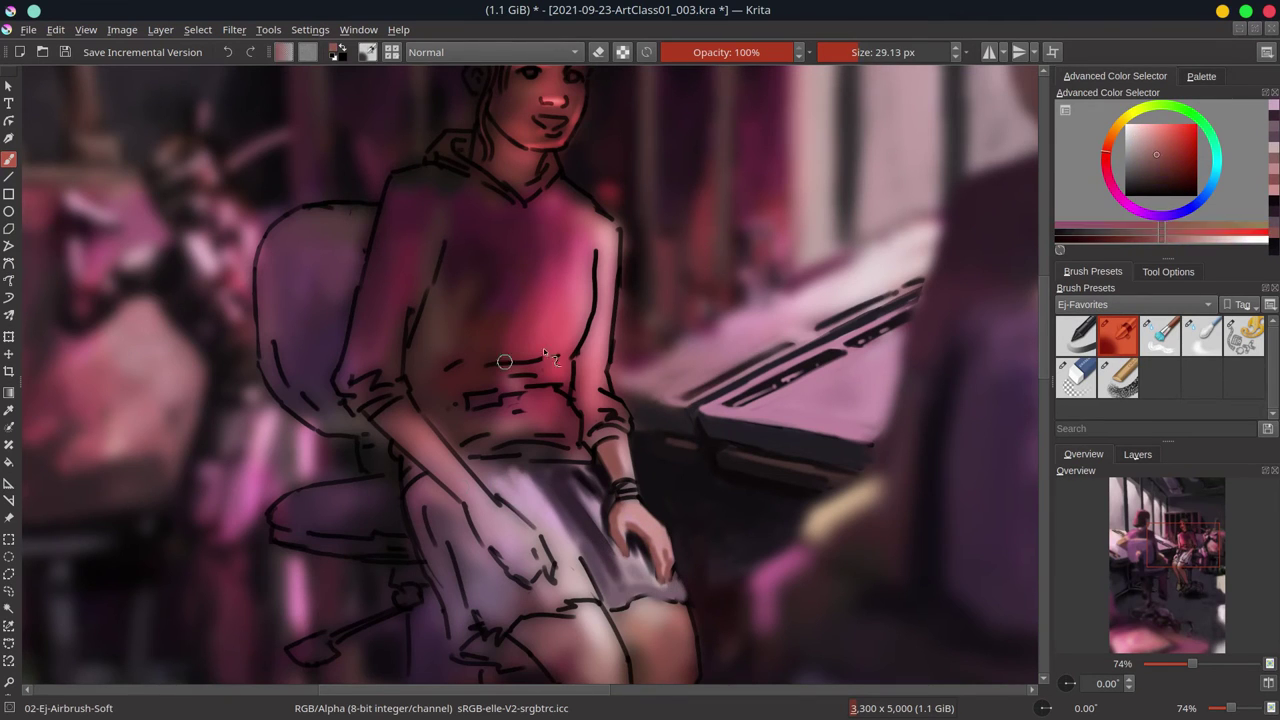
{"action": "key", "text": "bracketleft"}
{"action": "left_click_drag", "start_coordinate": [470, 420], "coordinate": [390, 510]}
{"action": "left_click_drag", "start_coordinate": [520, 575], "coordinate": [602, 494]}
{"action": "left_click_drag", "start_coordinate": [495, 480], "coordinate": [448, 569]}
- Deepen the darker mauve folds and shadows on the skirt's right side
{"action": "scroll", "coordinate": [448, 569], "scroll_direction": "down", "scroll_amount": 1}
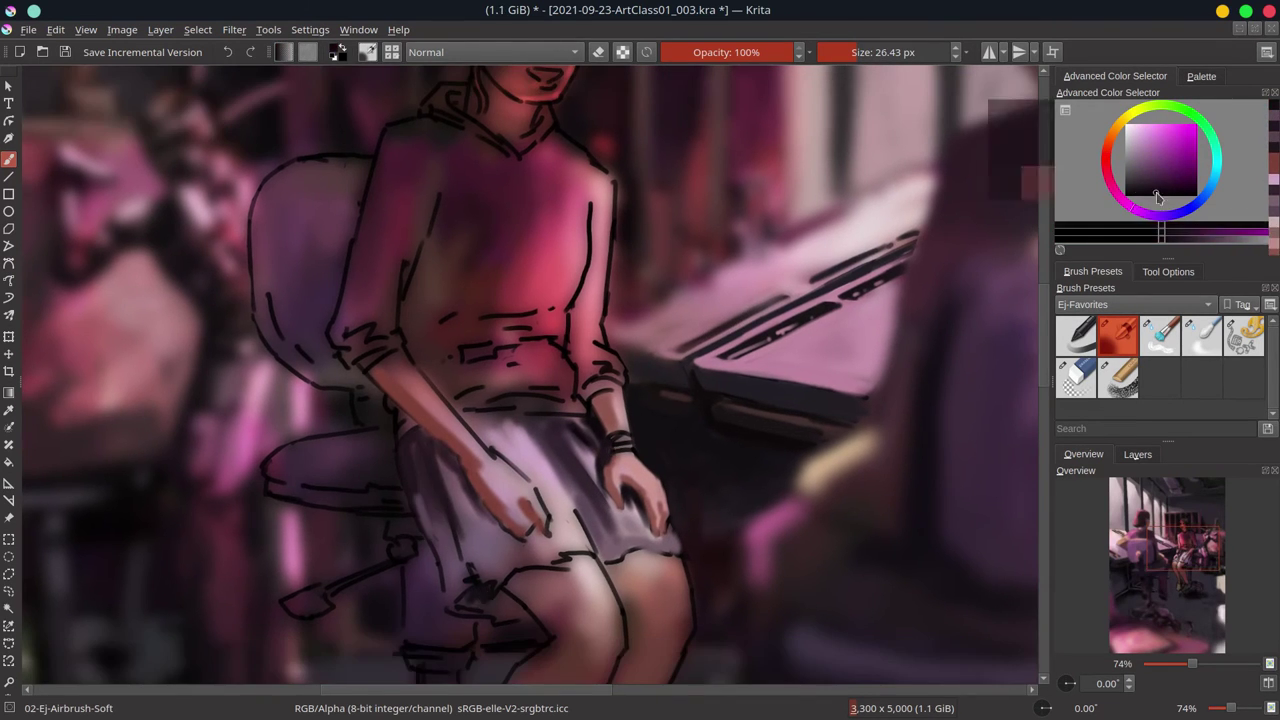
{"action": "left_click", "coordinate": [445, 560], "text": "ctrl"}
{"action": "key", "text": "bracketleft"}
{"action": "left_click_drag", "start_coordinate": [455, 505], "coordinate": [441, 575]}
{"action": "left_click", "coordinate": [500, 471], "text": "ctrl"}
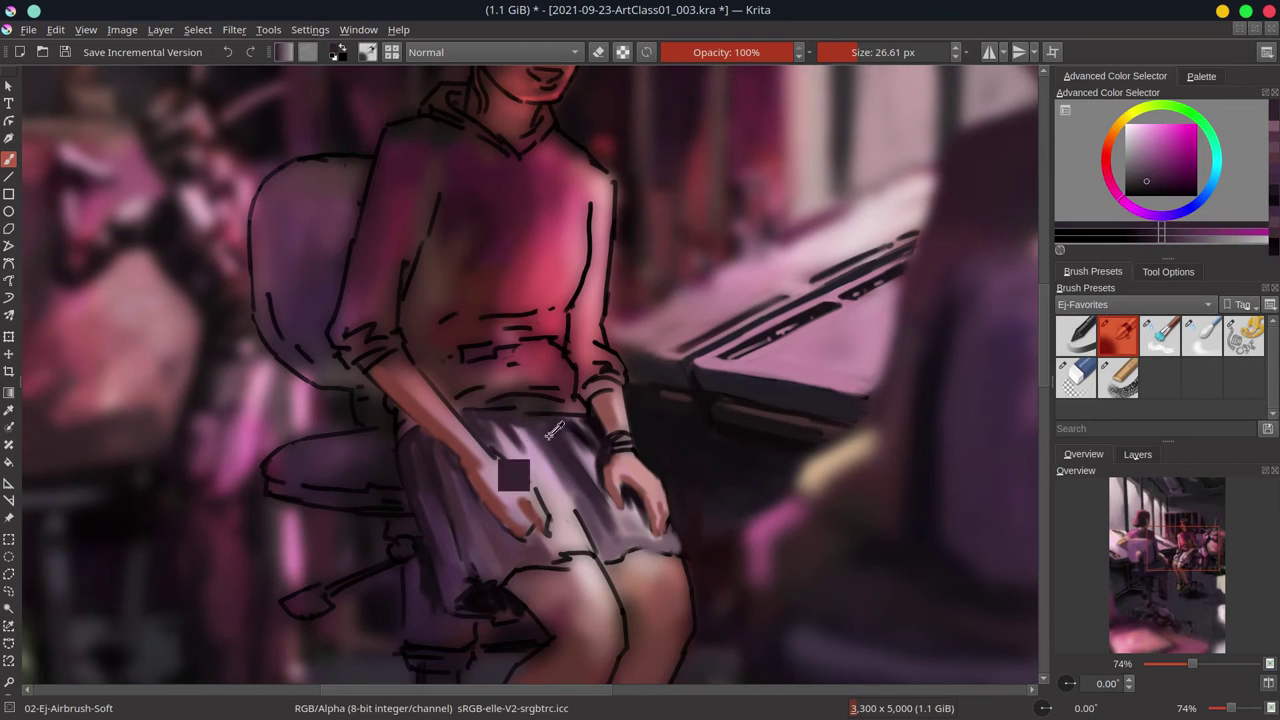
{"action": "left_click_drag", "start_coordinate": [520, 440], "coordinate": [650, 545]}
{"action": "key", "text": "bracketleft"}
{"action": "left_click_drag", "start_coordinate": [525, 560], "coordinate": [622, 565]}
- Paint light pink highlights and dark purple shadows along the skirt, then save
{"action": "left_click", "coordinate": [590, 512], "text": "ctrl"}
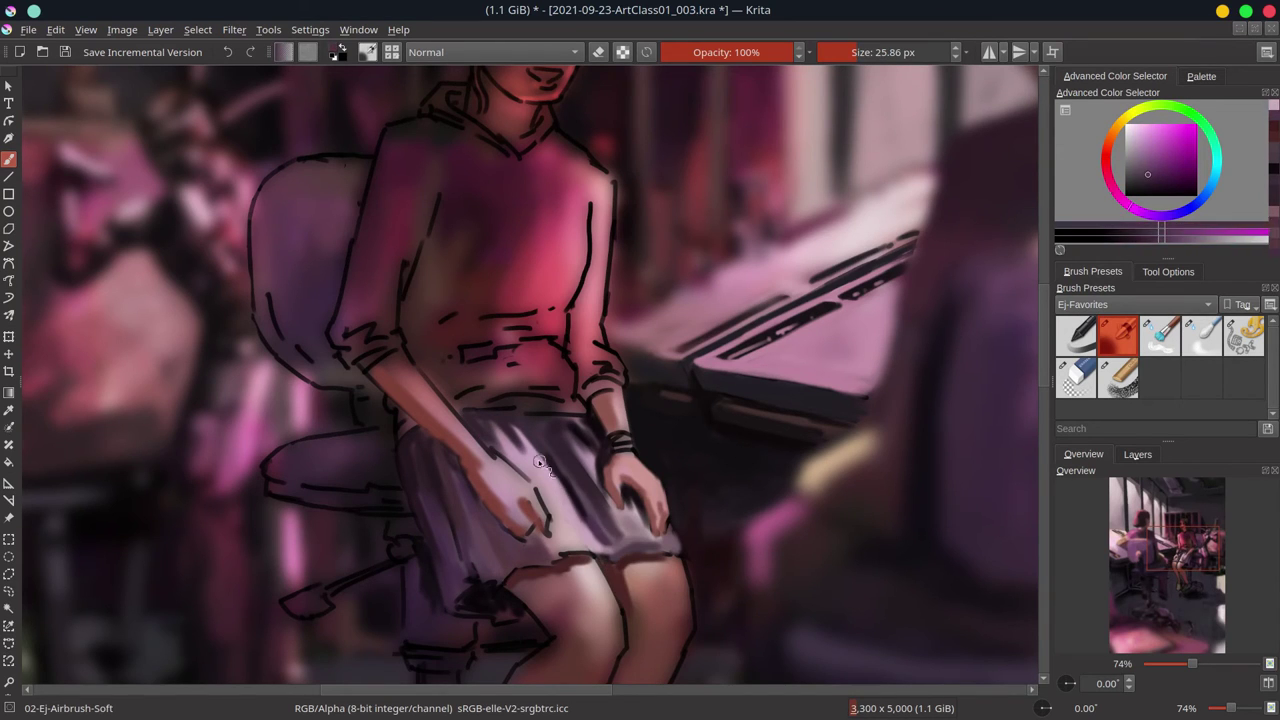
{"action": "left_click_drag", "start_coordinate": [530, 440], "coordinate": [650, 540]}
{"action": "key", "text": "bracketleft"}
{"action": "key", "text": "bracketleft"}
{"action": "left_click_drag", "start_coordinate": [580, 510], "coordinate": [630, 560]}
{"action": "left_click", "coordinate": [545, 548], "text": "ctrl"}
{"action": "left_click_drag", "start_coordinate": [545, 548], "coordinate": [495, 585]}
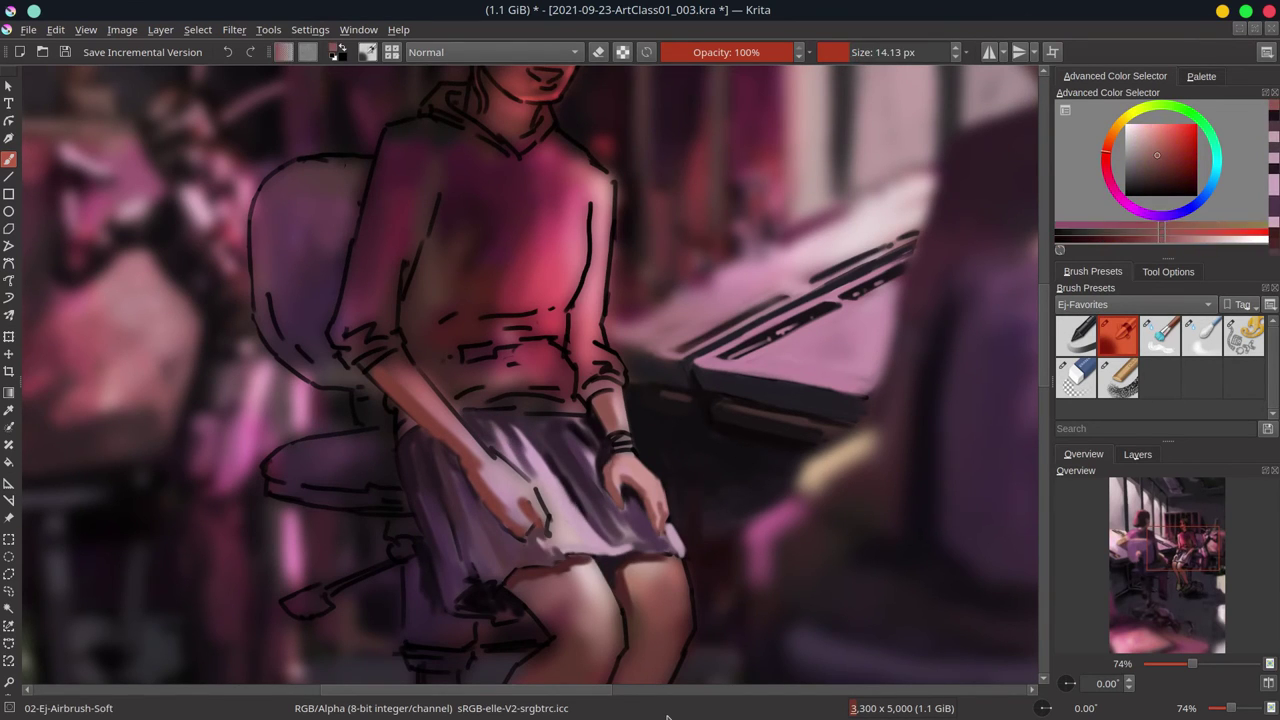
{"action": "key", "text": "bracketright"}
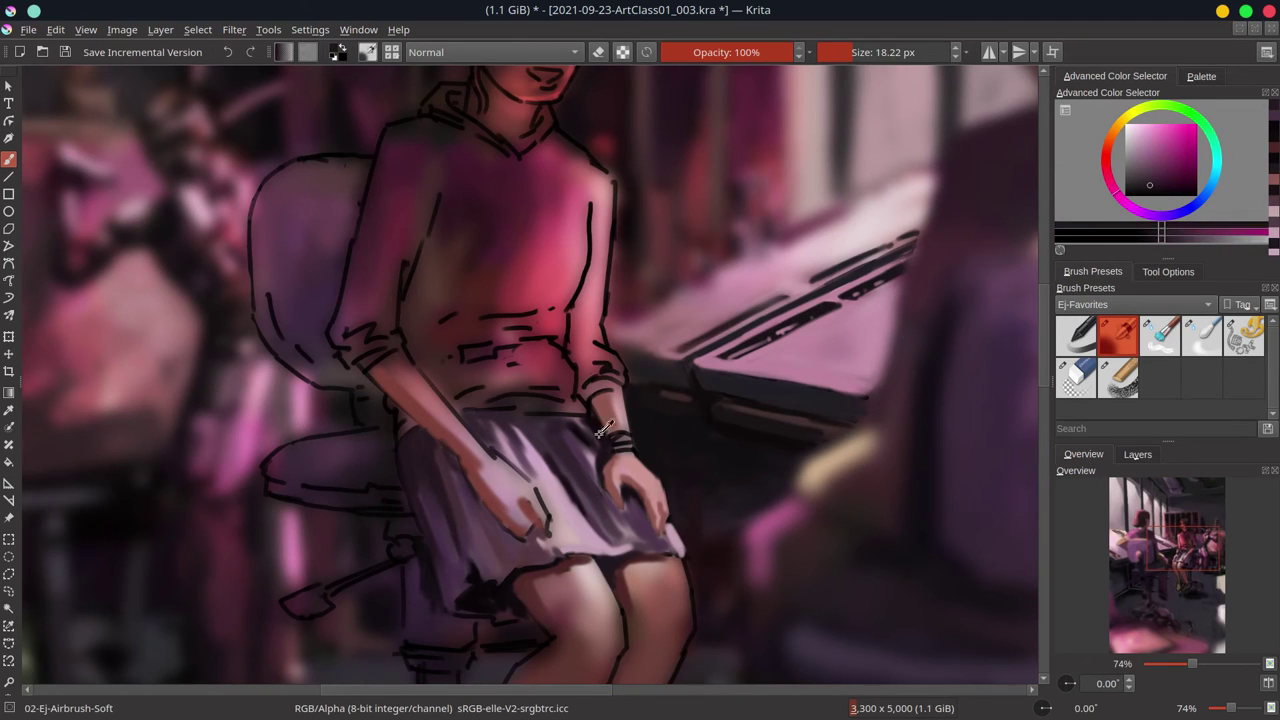
{"action": "left_click", "coordinate": [603, 430], "text": "ctrl"}
{"action": "key", "text": "bracketleft"}
{"action": "scroll", "coordinate": [700, 480], "scroll_direction": "down", "scroll_amount": 6}
{"action": "key", "text": "ctrl+s"}
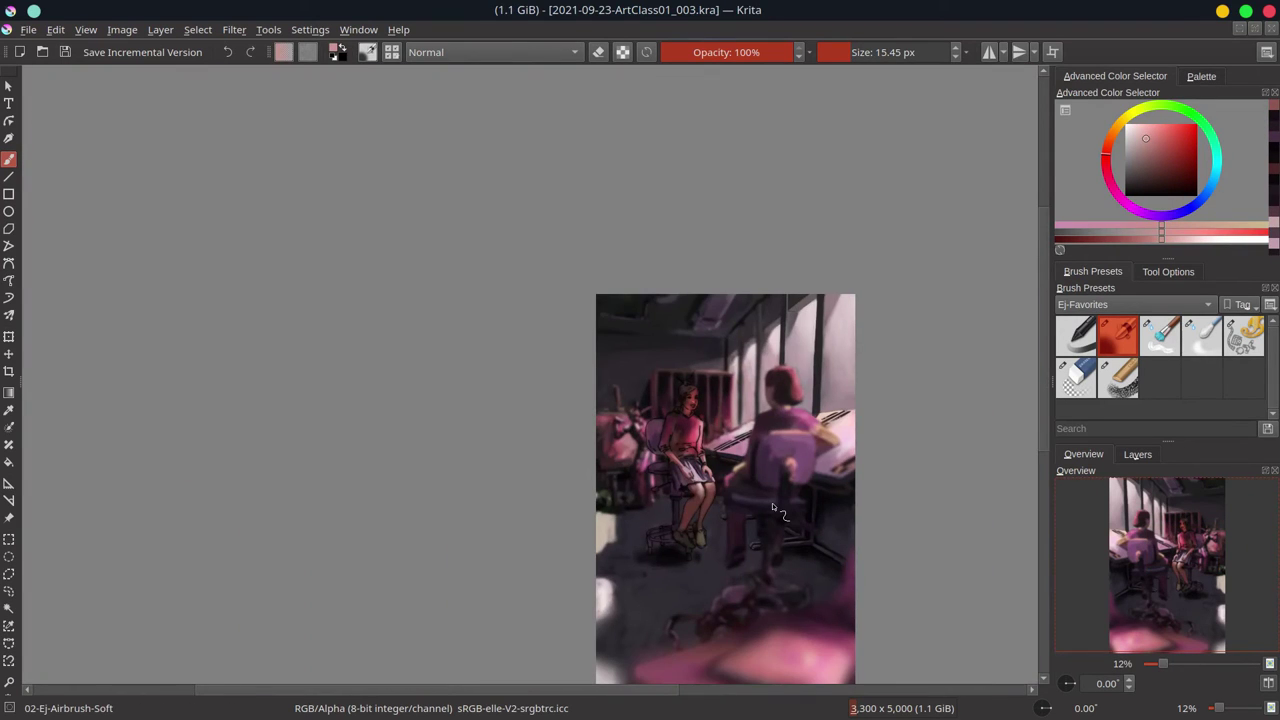
- Make Copy of Paint Layer 1 the active layer in the Layers docker
{"action": "left_click", "coordinate": [1137, 454]}
{"action": "left_click", "coordinate": [1139, 595]}
{"action": "scroll", "coordinate": [700, 470], "scroll_direction": "up", "scroll_amount": 1}
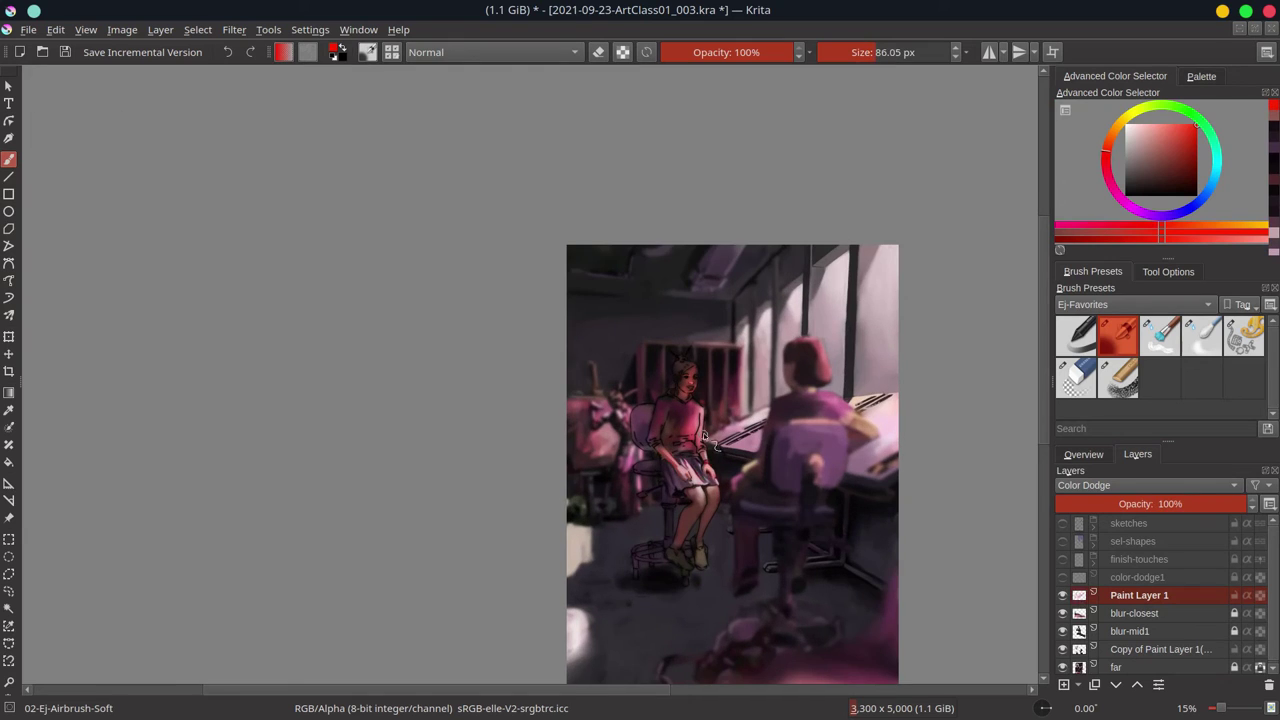
{"action": "key", "text": "bracketleft"}
{"action": "scroll", "coordinate": [914, 451], "scroll_direction": "down", "scroll_amount": 5}
{"action": "scroll", "coordinate": [914, 451], "scroll_direction": "up", "scroll_amount": 4}
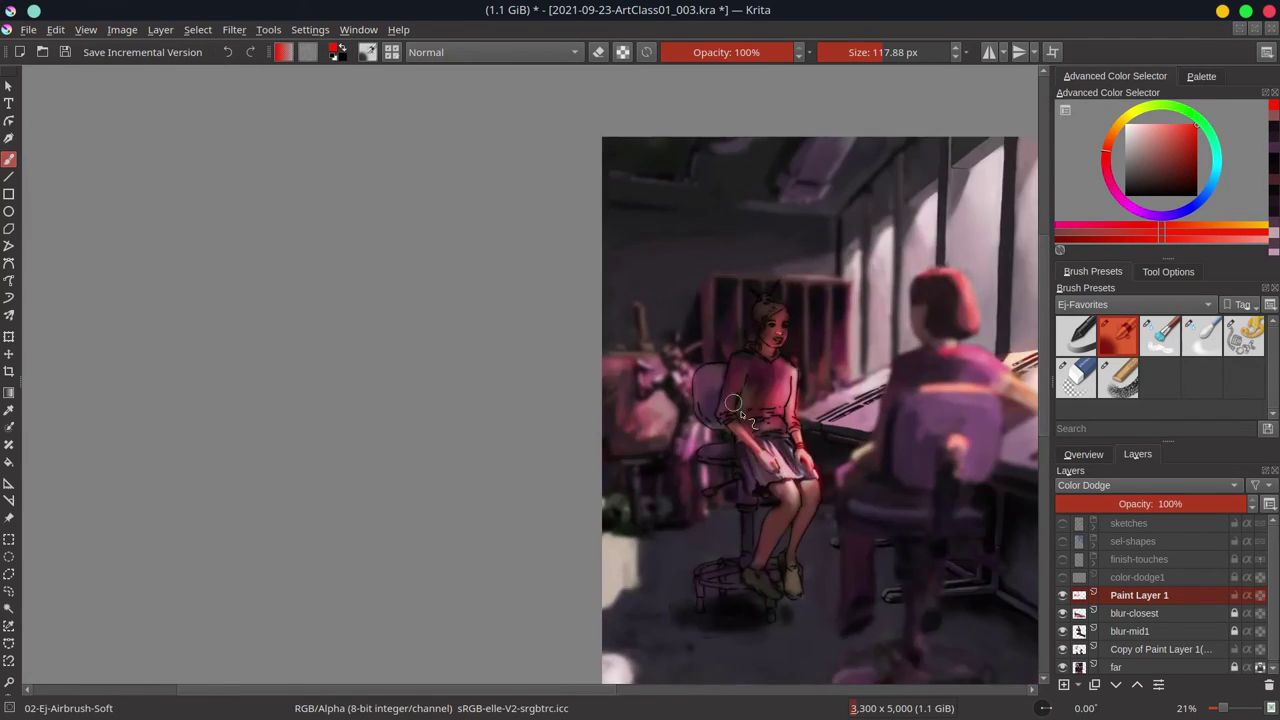
{"action": "scroll", "coordinate": [900, 450], "scroll_direction": "down", "scroll_amount": 1}
{"action": "left_click", "coordinate": [1062, 559]}
{"action": "left_click", "coordinate": [1150, 649]}
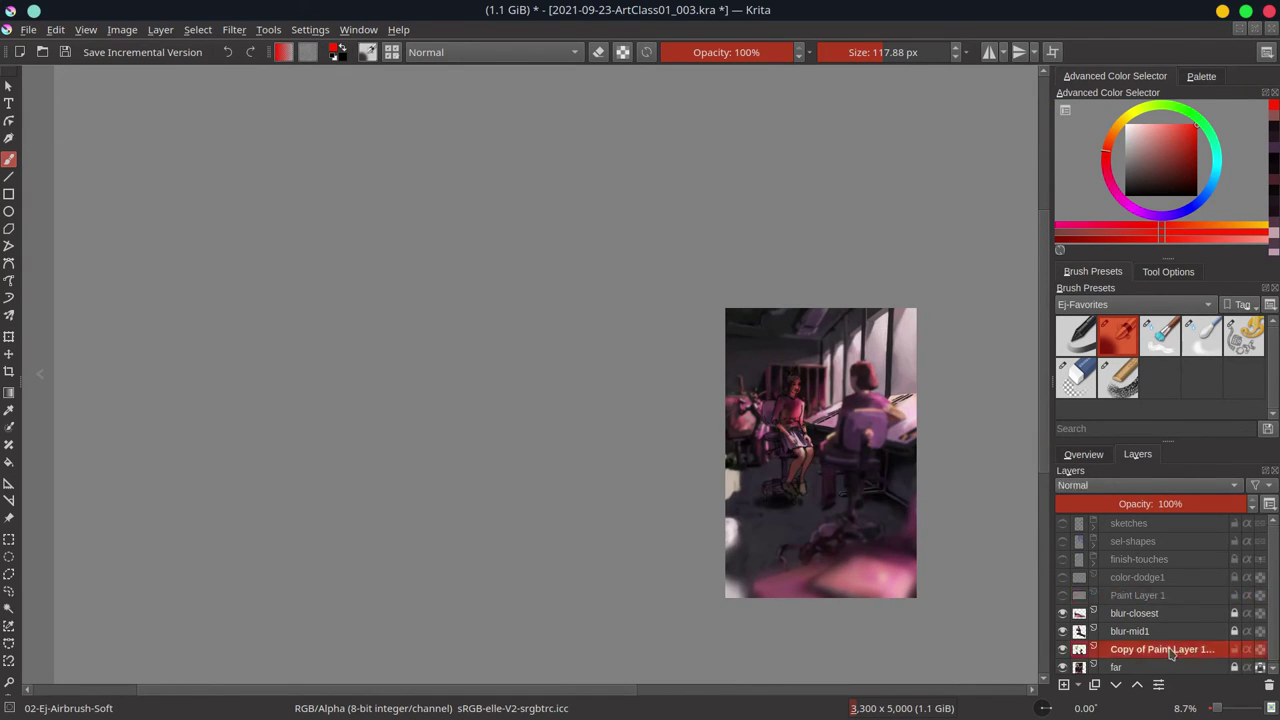
{"action": "left_click", "coordinate": [1083, 454]}
{"action": "scroll", "coordinate": [419, 518], "scroll_direction": "up", "scroll_amount": 7}
- Repaint the left forearm in lighter skin tones and mirror the view to check it
{"action": "left_click", "coordinate": [419, 518], "text": "ctrl"}
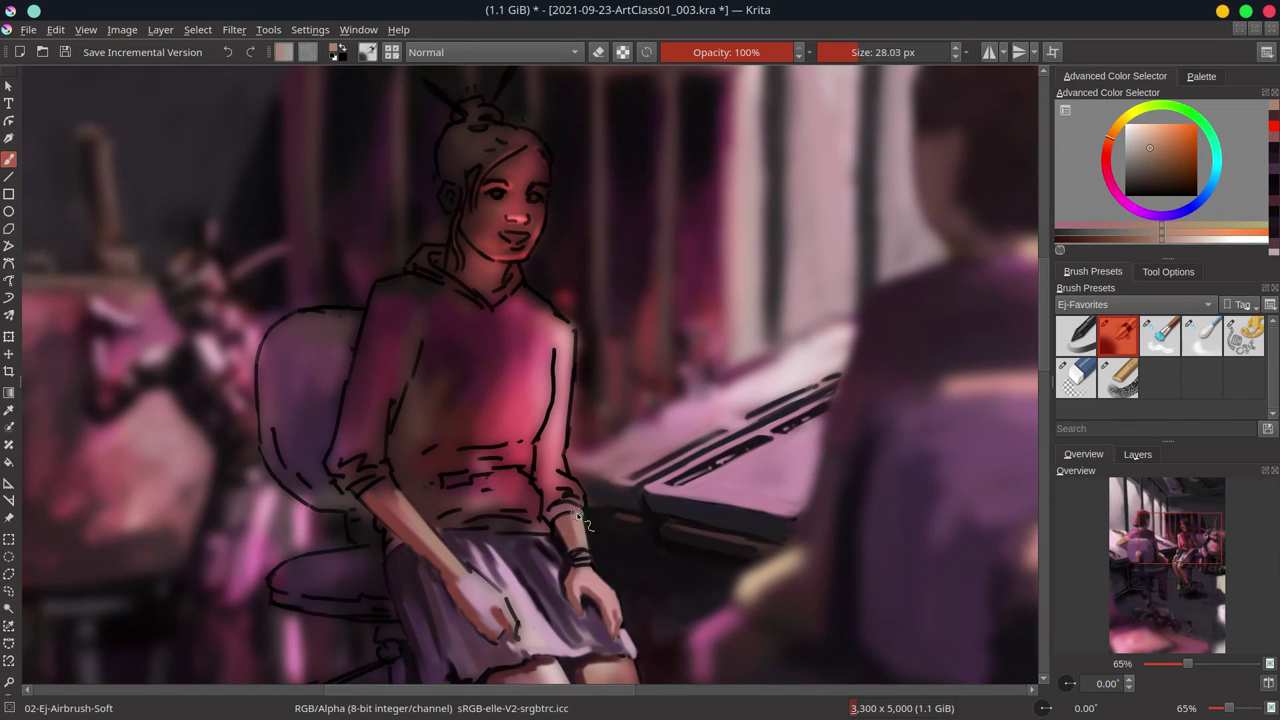
{"action": "key", "text": "bracketleft"}
{"action": "left_click", "coordinate": [483, 605], "text": "ctrl"}
{"action": "key", "text": "bracketleft"}
{"action": "key", "text": "bracketleft"}
{"action": "scroll", "coordinate": [539, 501], "scroll_direction": "down", "scroll_amount": 1}
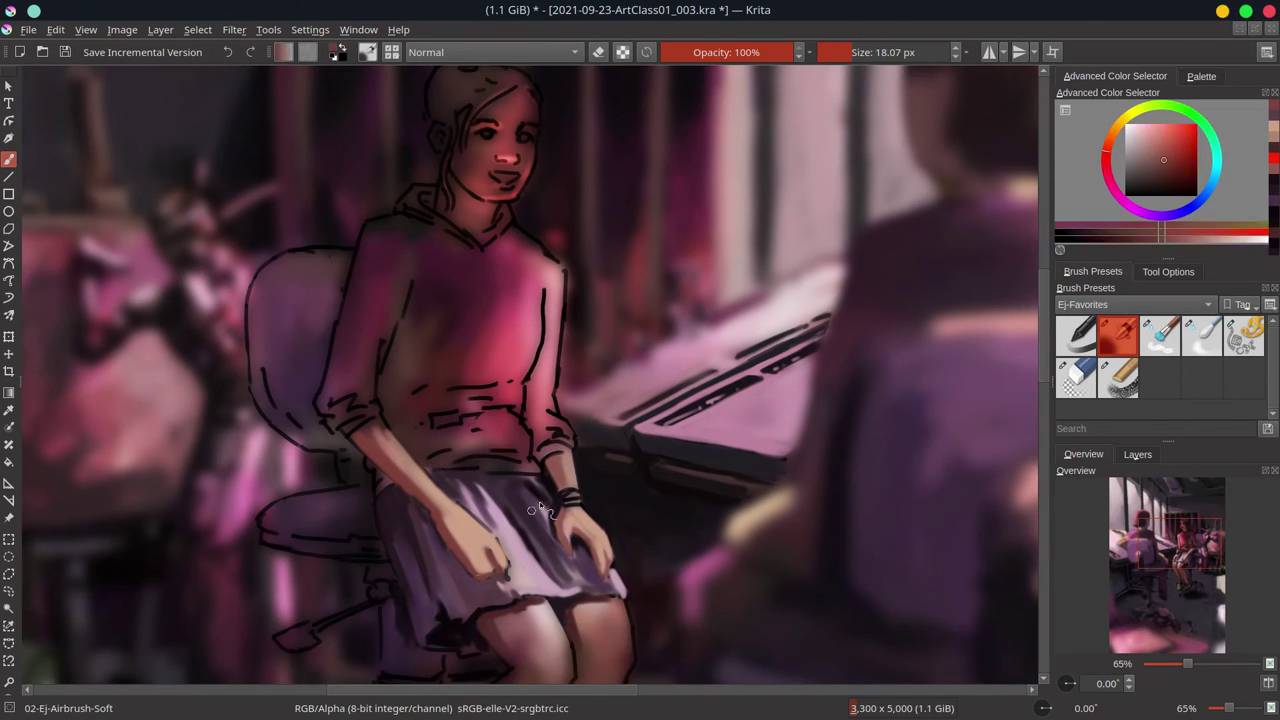
{"action": "left_click", "coordinate": [366, 428], "text": "ctrl"}
{"action": "left_click_drag", "start_coordinate": [366, 428], "coordinate": [480, 545]}
{"action": "key", "text": "bracketright"}
{"action": "key", "text": "bracketright"}
{"action": "left_click", "coordinate": [507, 583], "text": "ctrl"}
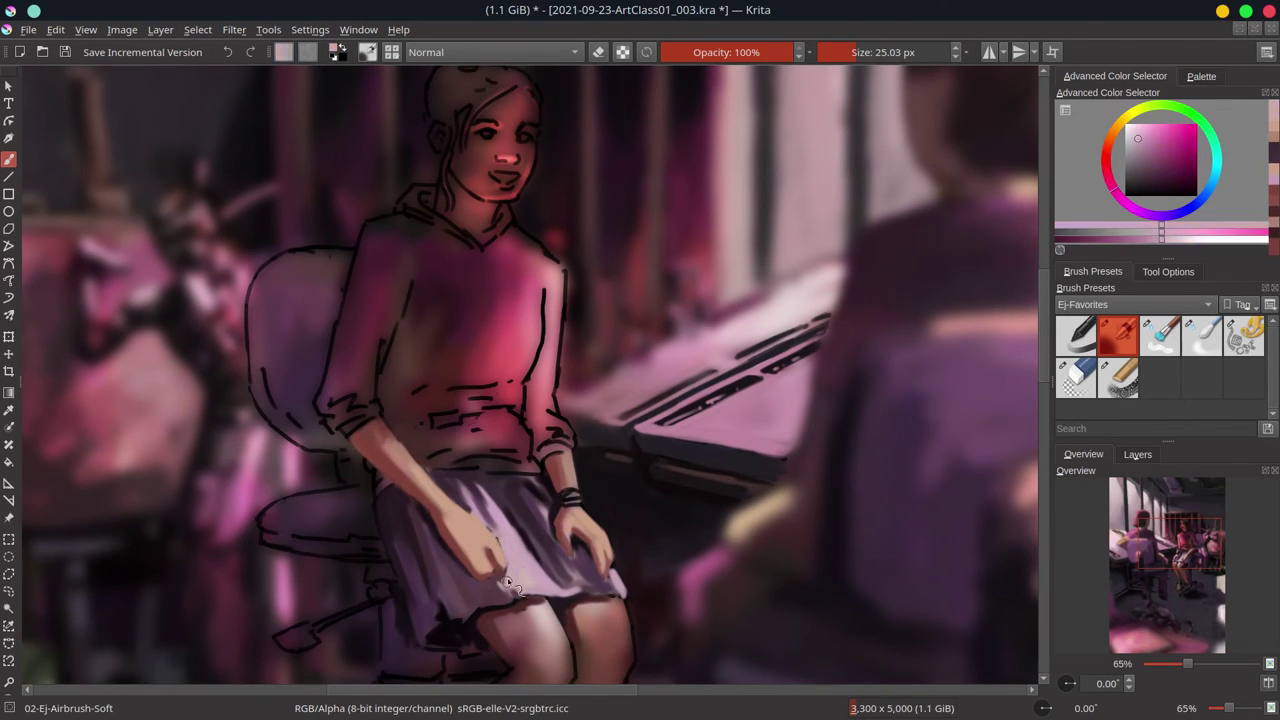
{"action": "key", "text": "bracketleft"}
{"action": "key", "text": "bracketleft"}
{"action": "left_click", "coordinate": [449, 432], "text": "ctrl"}
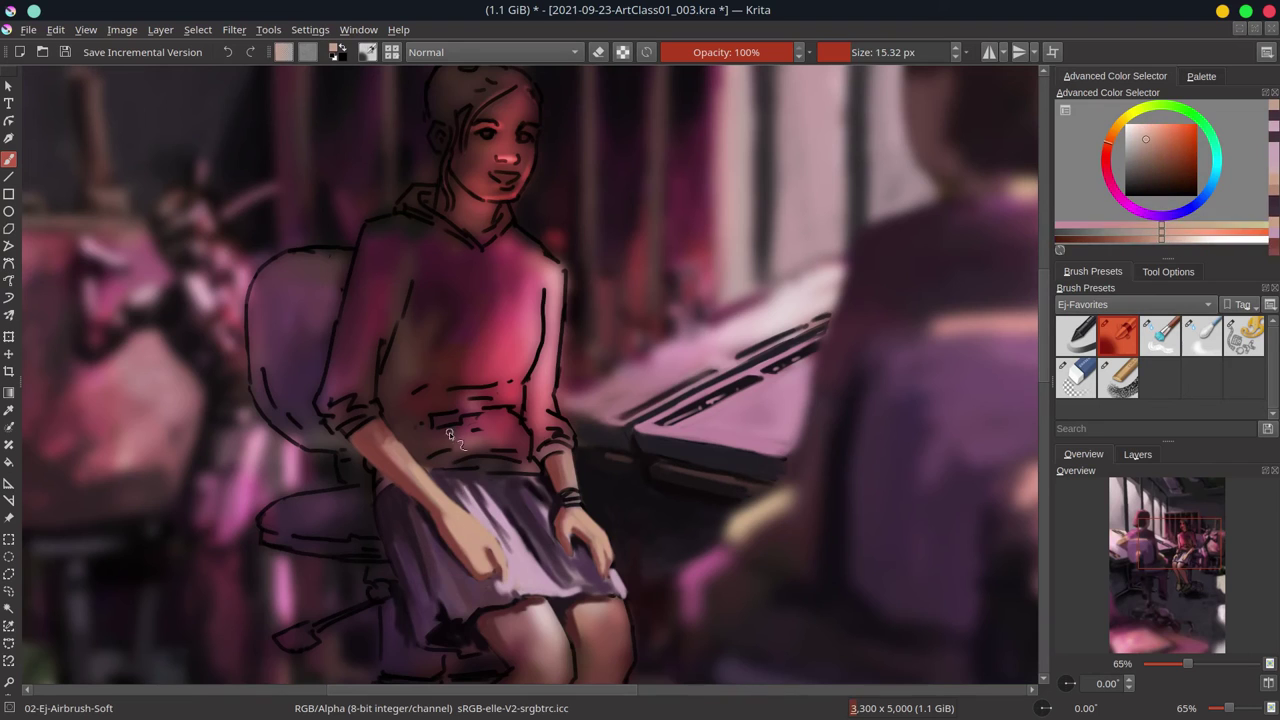
{"action": "left_click", "coordinate": [446, 516], "text": "ctrl"}
{"action": "key", "text": "m"}
- Sample lighter and darker pinks to refine the skin tones on the hands
{"action": "key", "text": "bracketleft"}
{"action": "key", "text": "bracketleft"}
{"action": "left_click", "coordinate": [555, 571], "text": "ctrl"}
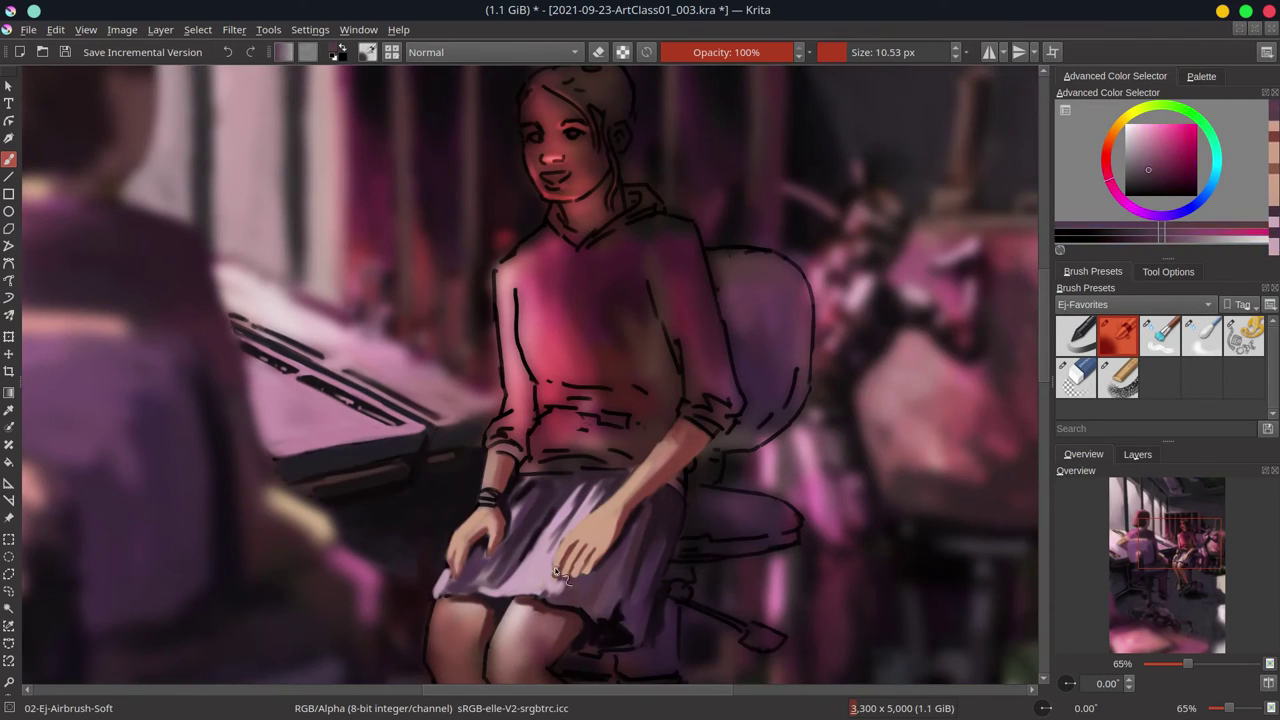
{"action": "key", "text": "bracketleft"}
{"action": "left_click", "coordinate": [670, 449], "text": "ctrl"}
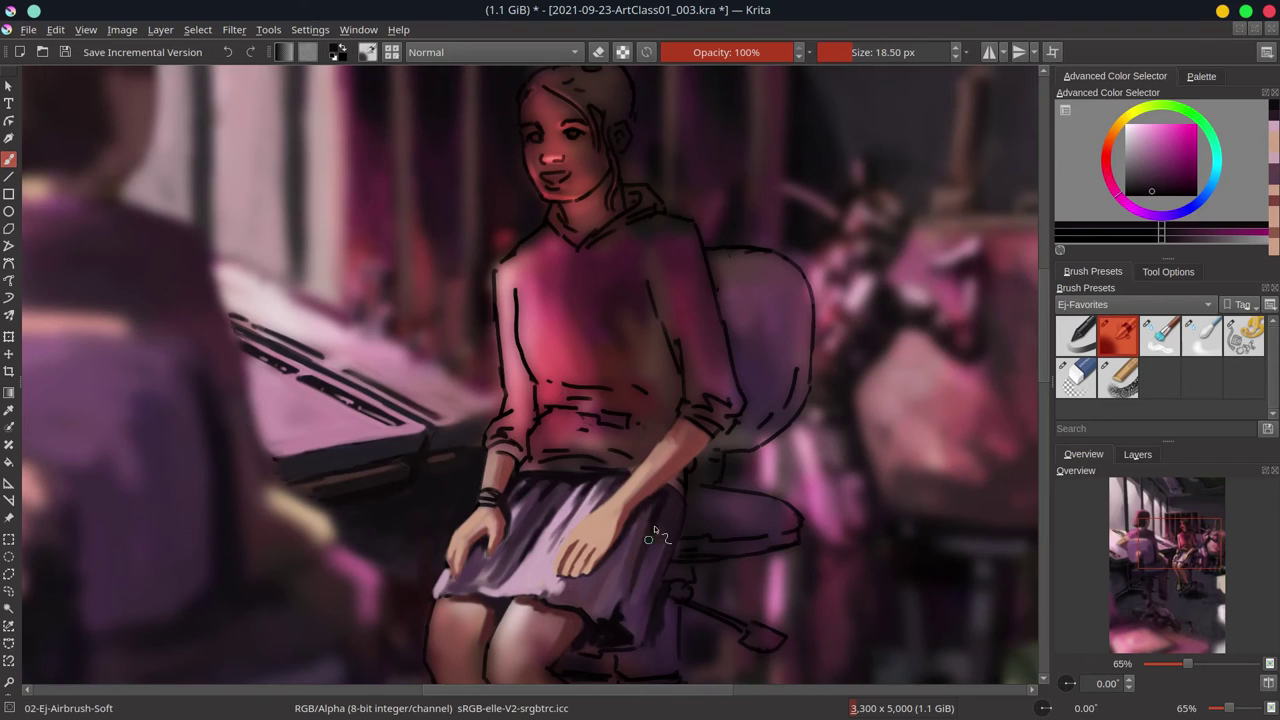
{"action": "left_click", "coordinate": [654, 530], "text": "ctrl"}
{"action": "scroll", "coordinate": [584, 515], "scroll_direction": "down", "scroll_amount": 1}
{"action": "left_click", "coordinate": [556, 587], "text": "ctrl"}
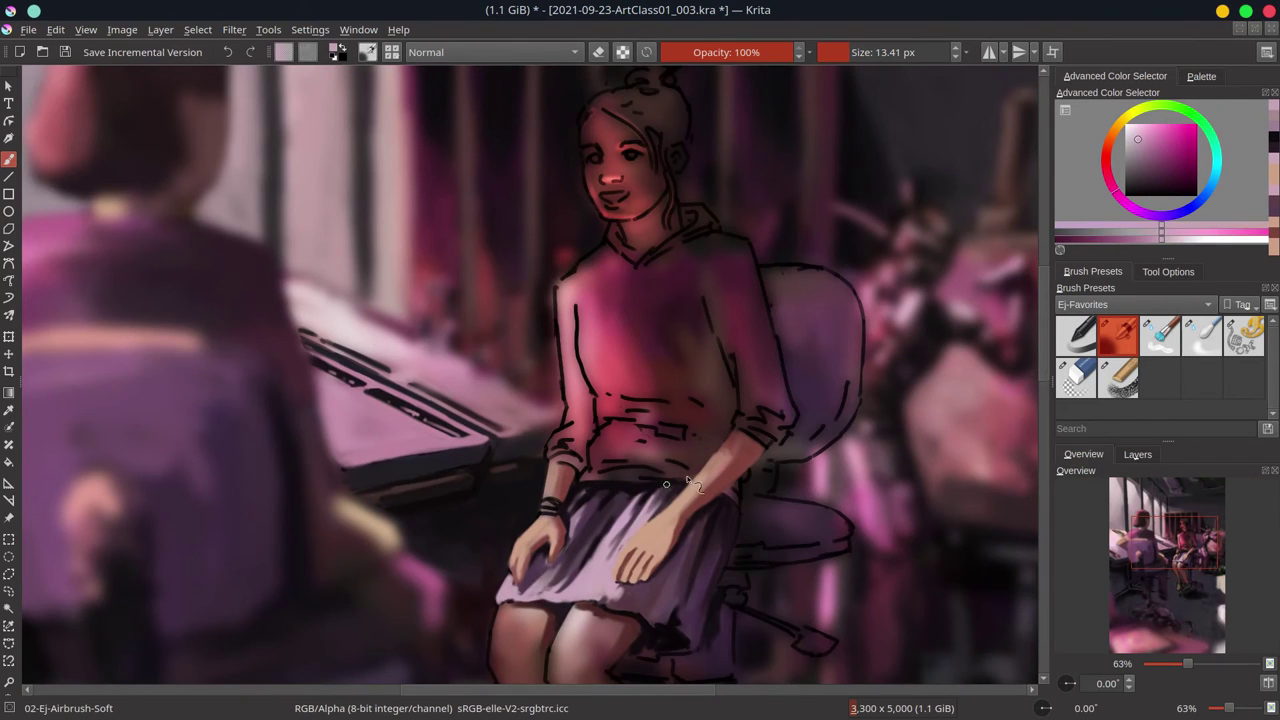
{"action": "left_click", "coordinate": [636, 556], "text": "ctrl"}
{"action": "scroll", "coordinate": [685, 577], "scroll_direction": "up", "scroll_amount": 1}
{"action": "left_click", "coordinate": [708, 660], "text": "ctrl"}
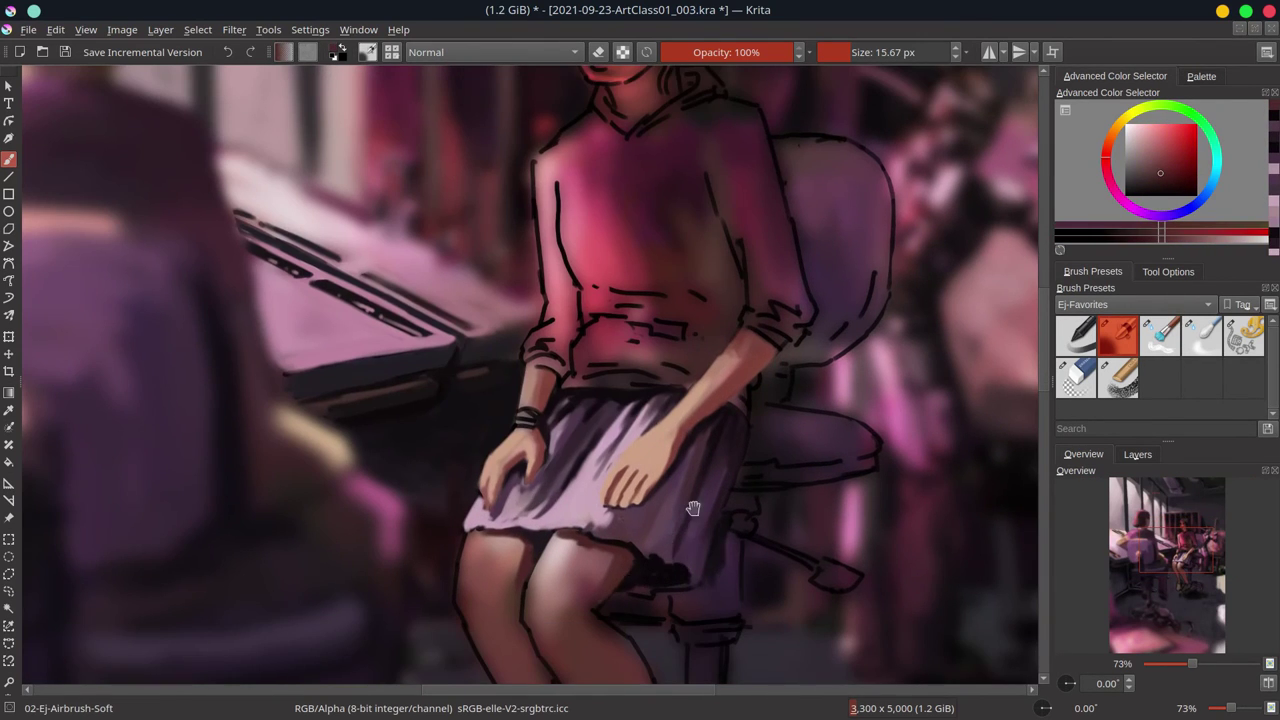
{"action": "scroll", "coordinate": [686, 509], "scroll_direction": "down", "scroll_amount": 3}
{"action": "scroll", "coordinate": [586, 463], "scroll_direction": "up", "scroll_amount": 2}
{"action": "left_click", "coordinate": [613, 428], "text": "ctrl"}
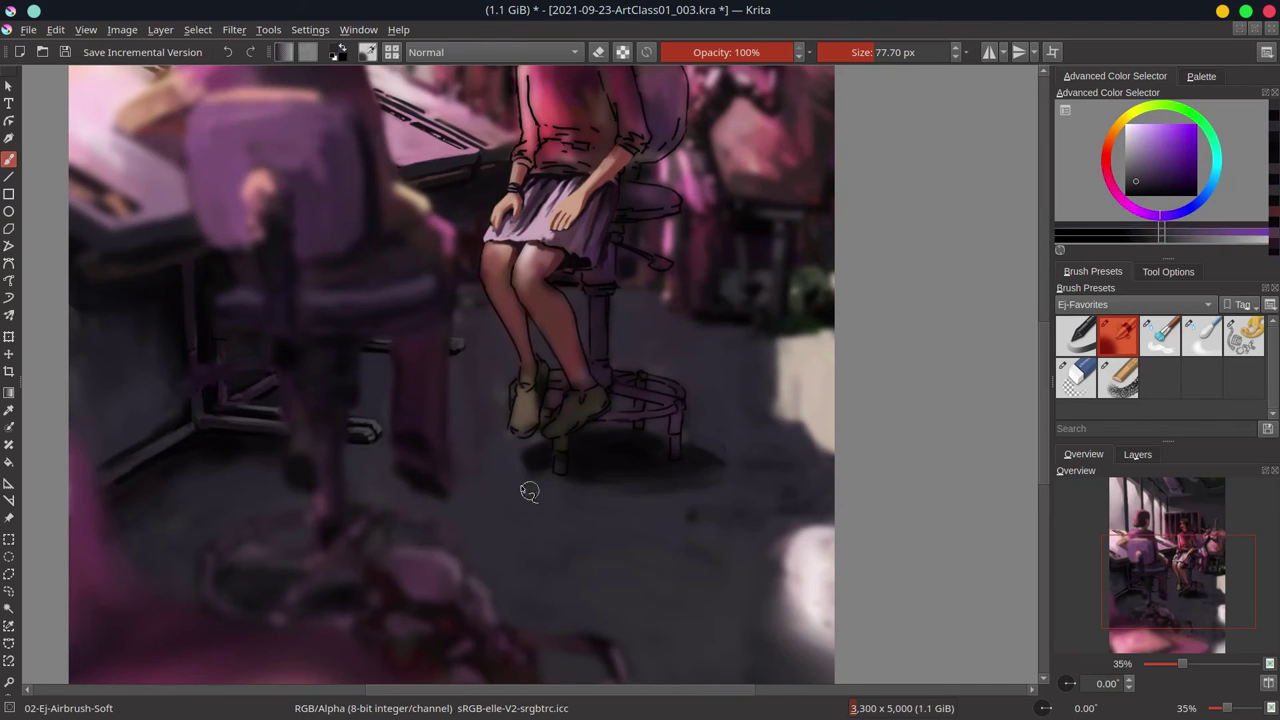
- Sample a light pink from the floor glow as the brush colour
{"action": "left_click", "coordinate": [1137, 454]}
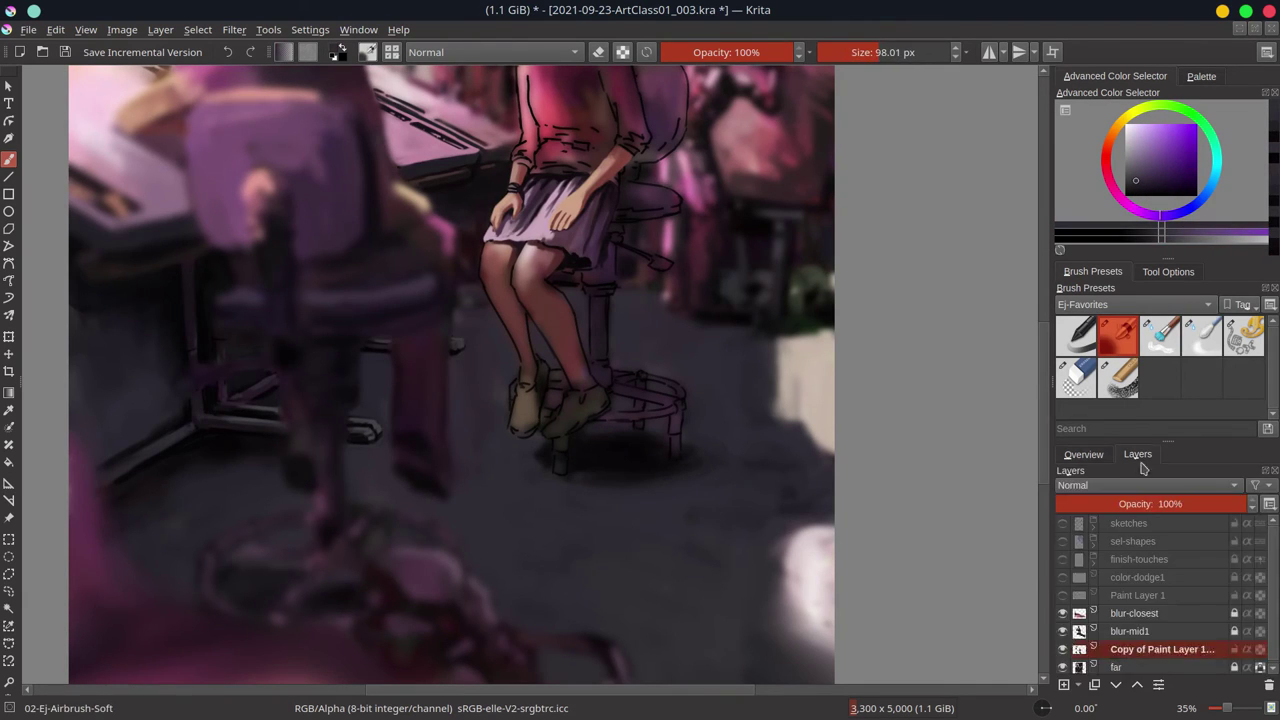
{"action": "left_click", "coordinate": [1083, 454]}
{"action": "left_click", "coordinate": [803, 498], "text": "ctrl"}
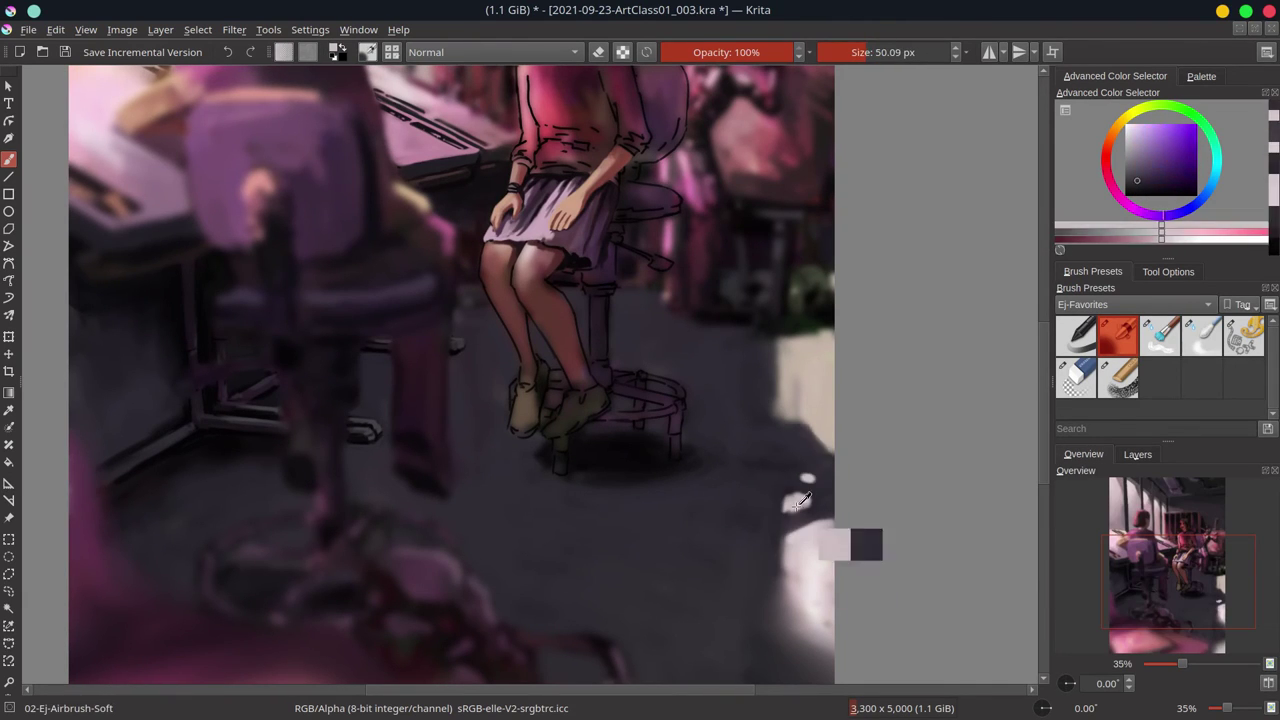
{"action": "left_click_drag", "start_coordinate": [803, 498], "coordinate": [800, 537]}
{"action": "scroll", "coordinate": [817, 400], "scroll_direction": "down", "scroll_amount": 2}
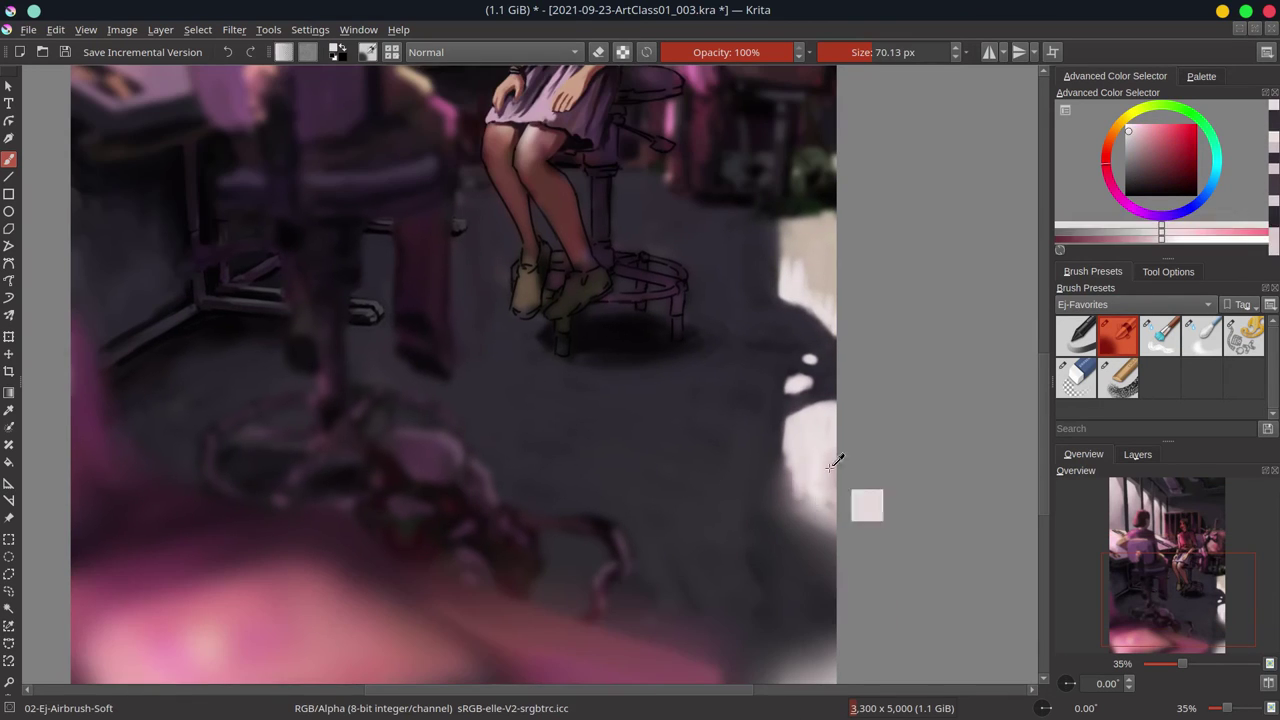
- Switch to the Blender-Blur preset, zoom out, and make the finish-touches layer visible
{"action": "key", "text": "/"}
{"action": "key", "text": "minus"}
{"action": "key", "text": "minus"}
{"action": "key", "text": "minus"}
{"action": "left_click", "coordinate": [1137, 454]}
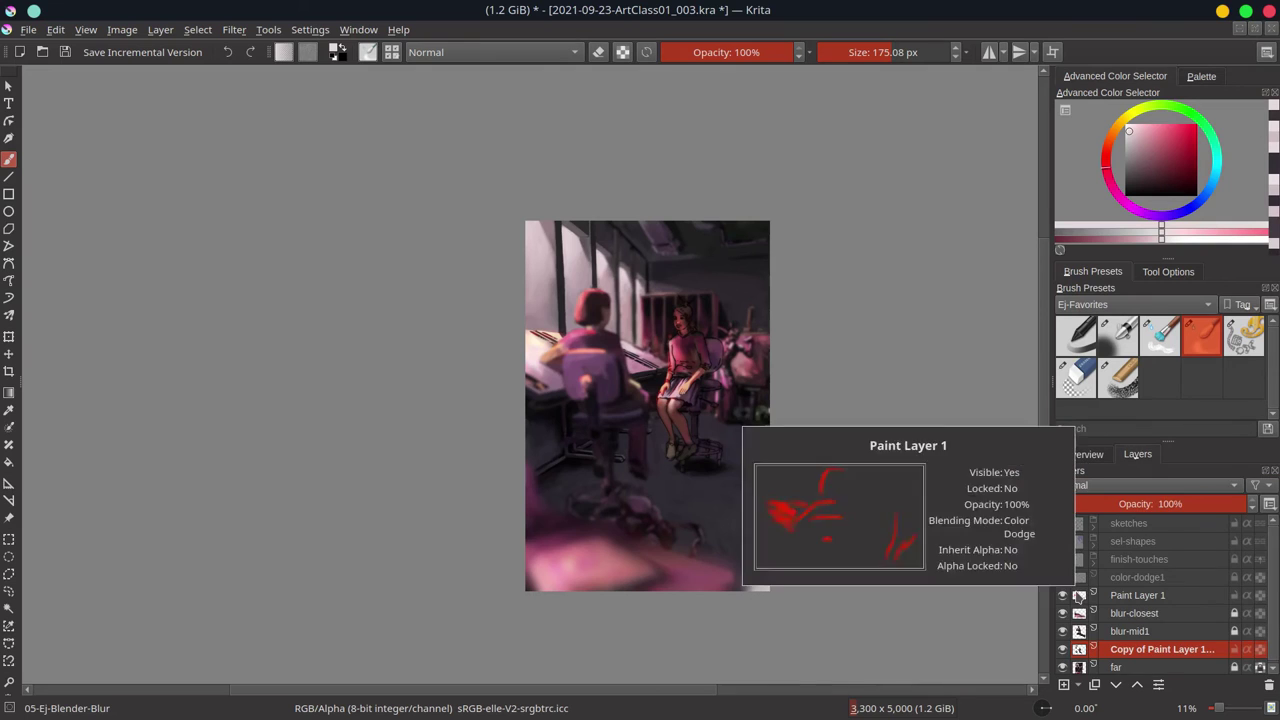
{"action": "left_click", "coordinate": [1062, 559]}
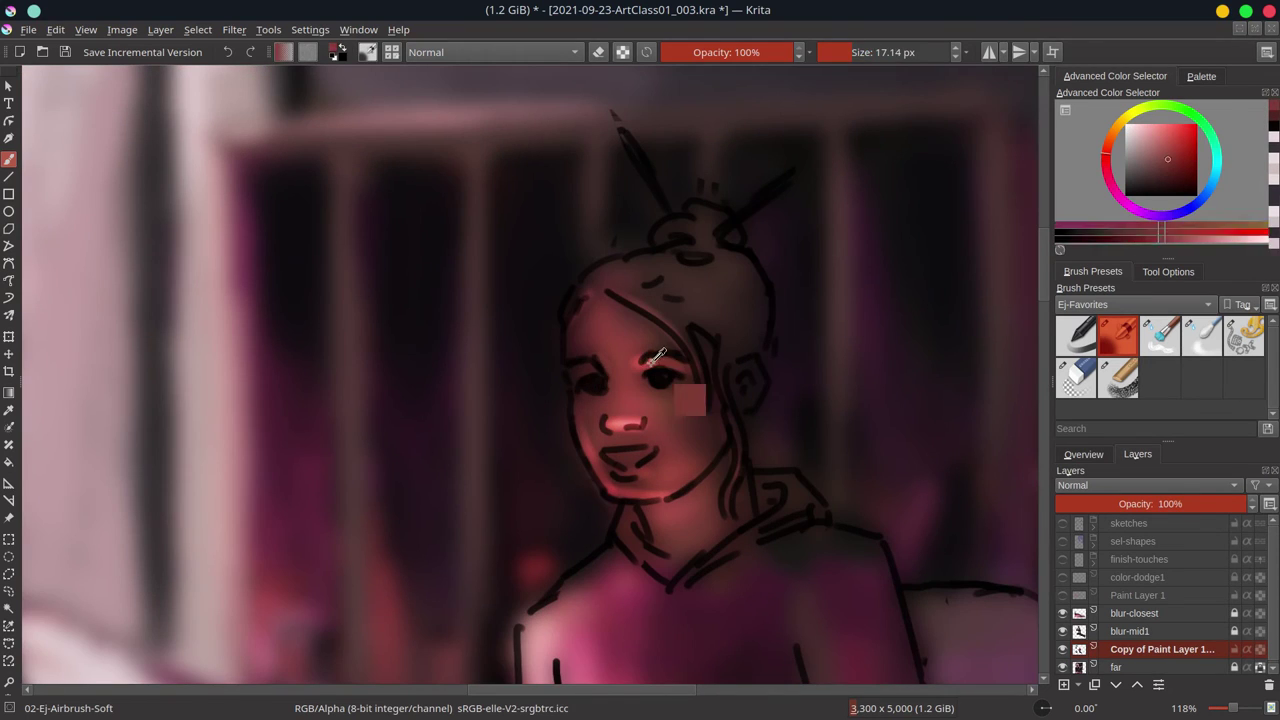
- Paint pink highlights on the left eyelid, chin, nose and upper lip
{"action": "left_click_drag", "start_coordinate": [570, 373], "coordinate": [610, 366]}
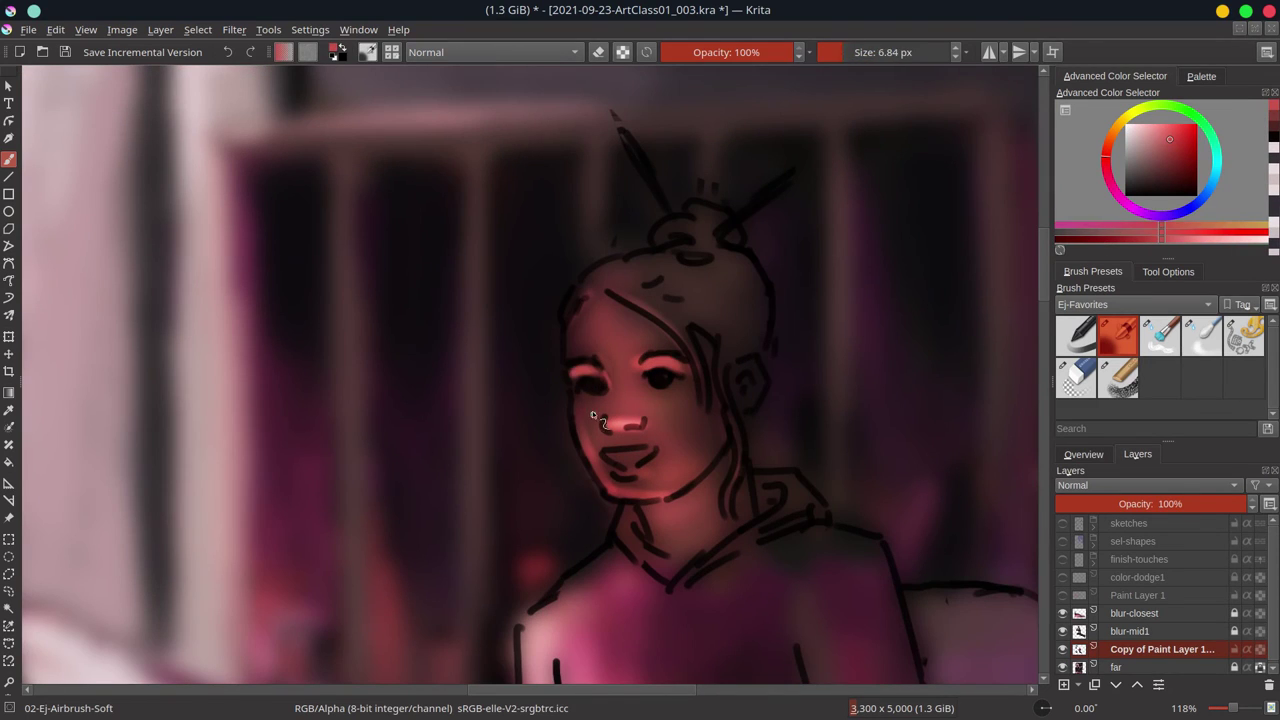
{"action": "left_click_drag", "start_coordinate": [600, 483], "coordinate": [662, 496]}
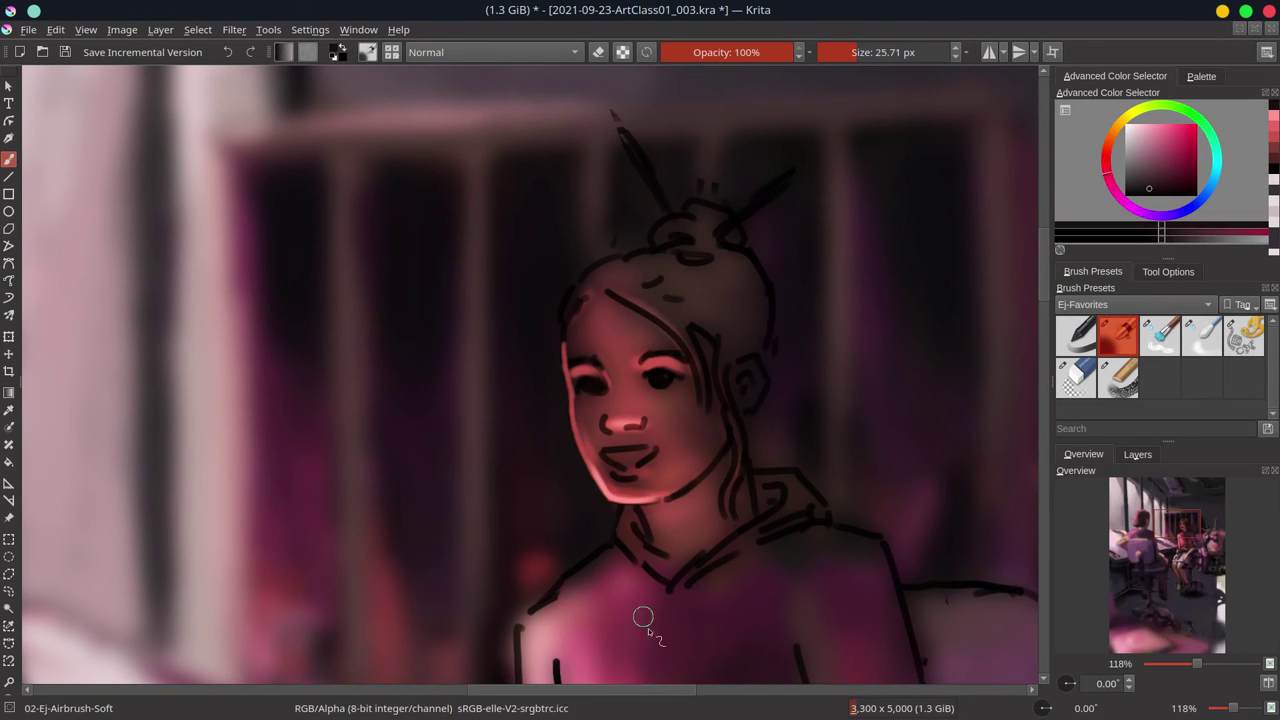
{"action": "left_click", "coordinate": [632, 405], "text": "ctrl"}
{"action": "left_click_drag", "start_coordinate": [647, 424], "coordinate": [608, 424]}
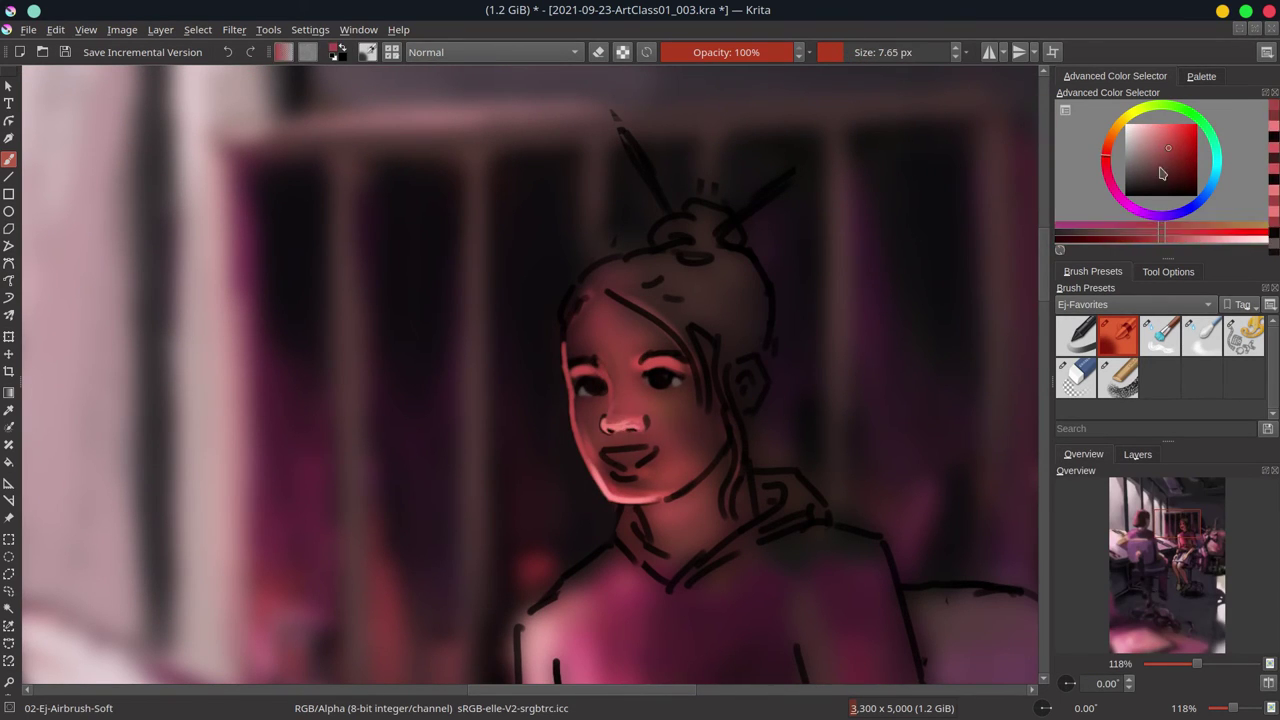
{"action": "left_click", "coordinate": [622, 410], "text": "ctrl"}
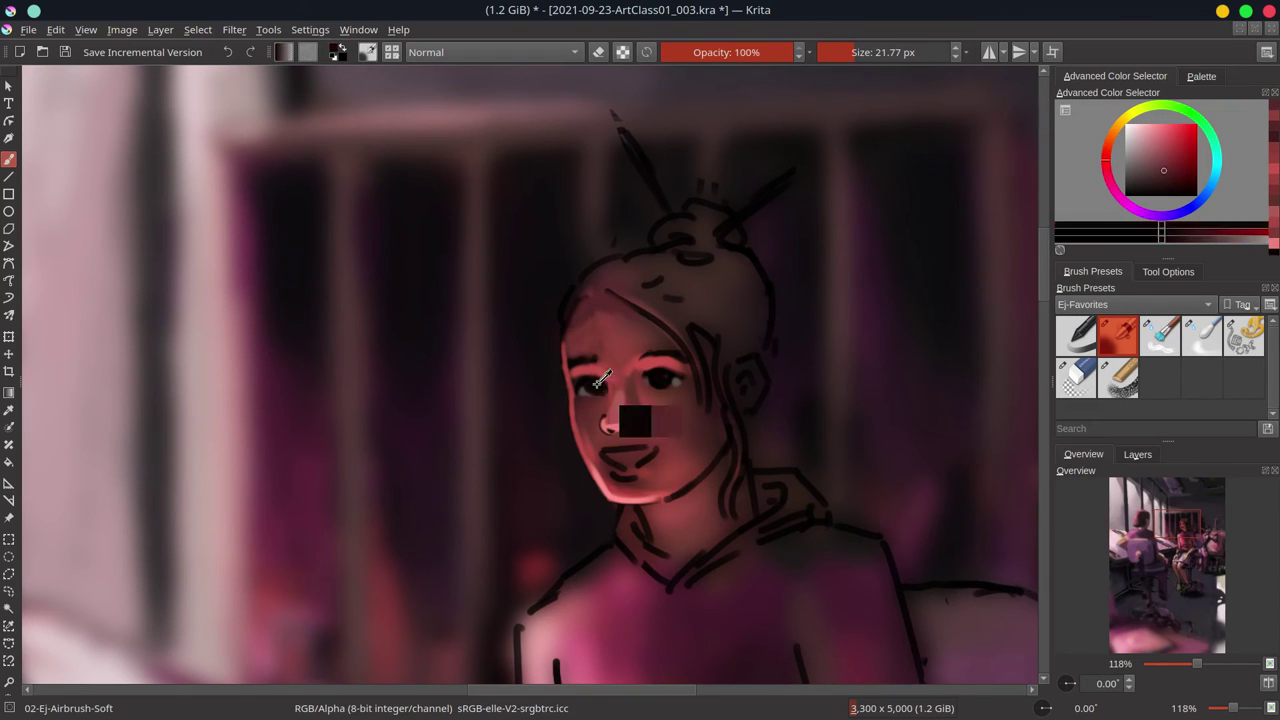
{"action": "left_click", "coordinate": [665, 418], "text": "ctrl"}
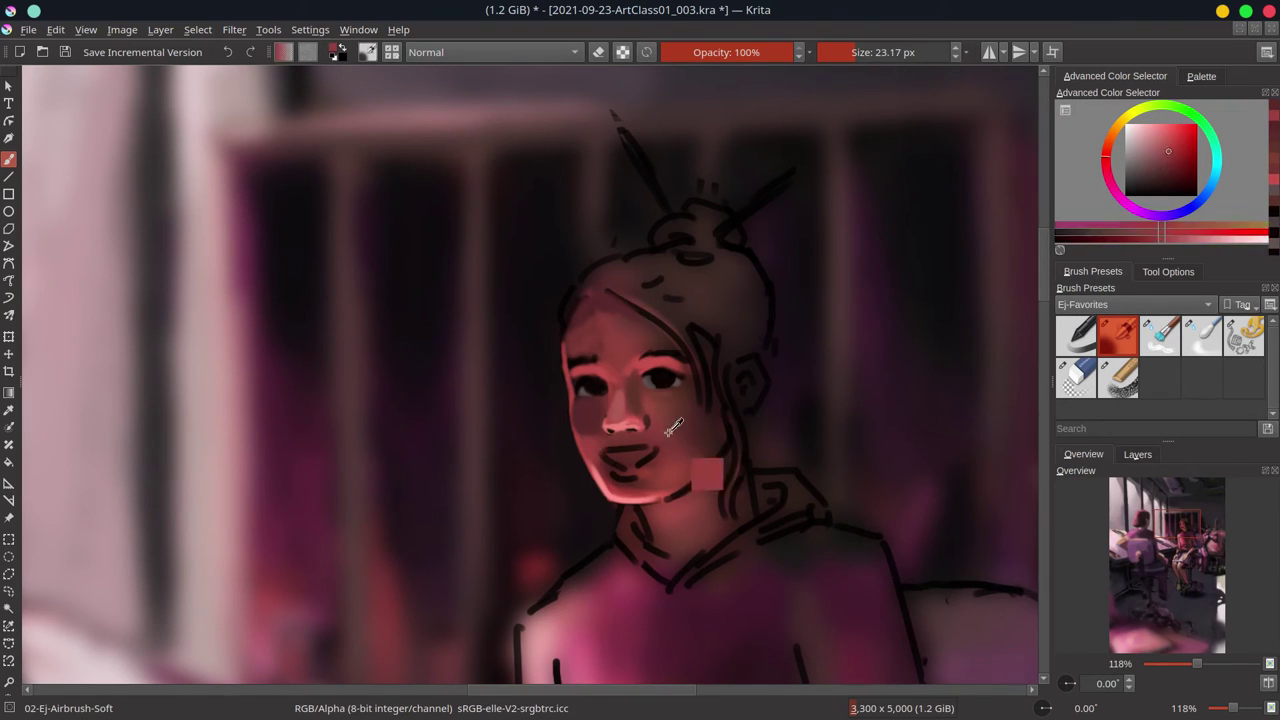
{"action": "mouse_move", "coordinate": [635, 490]}
{"action": "left_mouse_down"}
{"action": "mouse_move", "coordinate": [600, 482]}
{"action": "mouse_move", "coordinate": [648, 449]}
{"action": "left_mouse_up"}
{"action": "left_click", "coordinate": [637, 466], "text": "ctrl"}
{"action": "left_click", "coordinate": [626, 478], "text": "ctrl"}
- Add white catchlights to the eyes with the soft airbrush, zoom out, and save
{"action": "left_click_drag", "start_coordinate": [761, 386], "coordinate": [712, 470]}
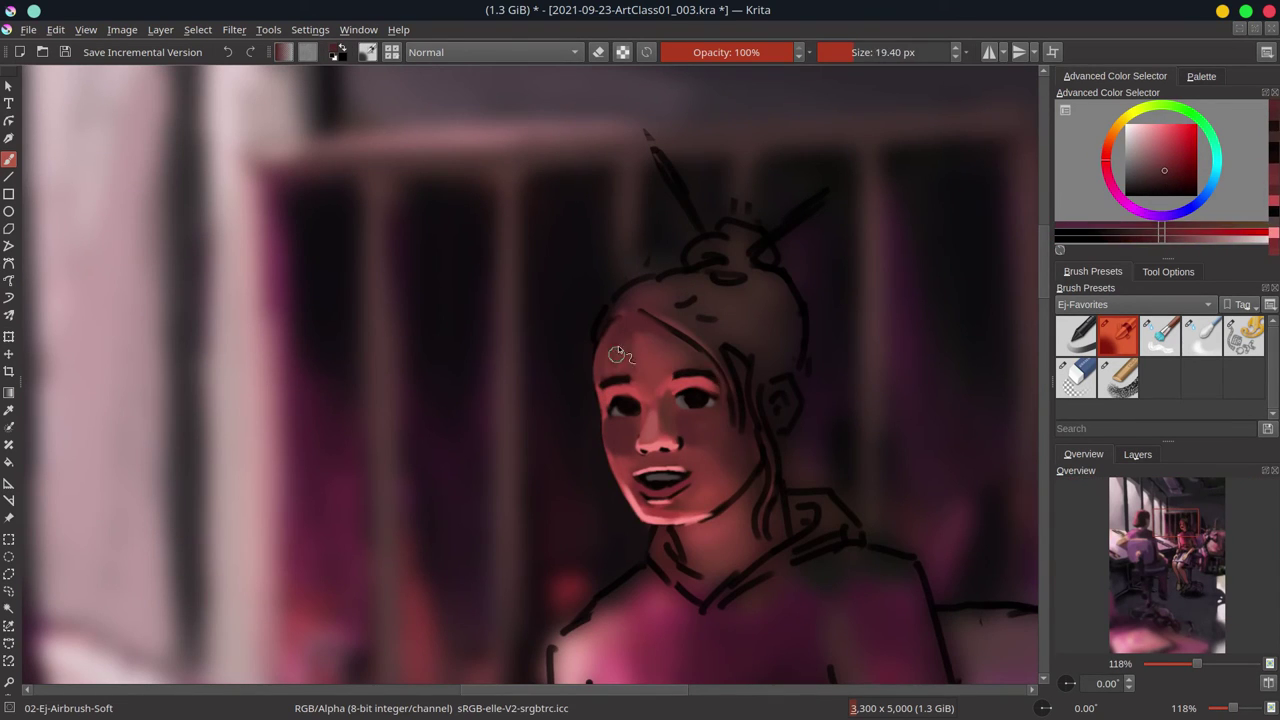
{"action": "key", "text": "slash"}
{"action": "left_click", "coordinate": [1129, 147]}
{"action": "left_click", "coordinate": [623, 409]}
{"action": "left_click", "coordinate": [693, 400]}
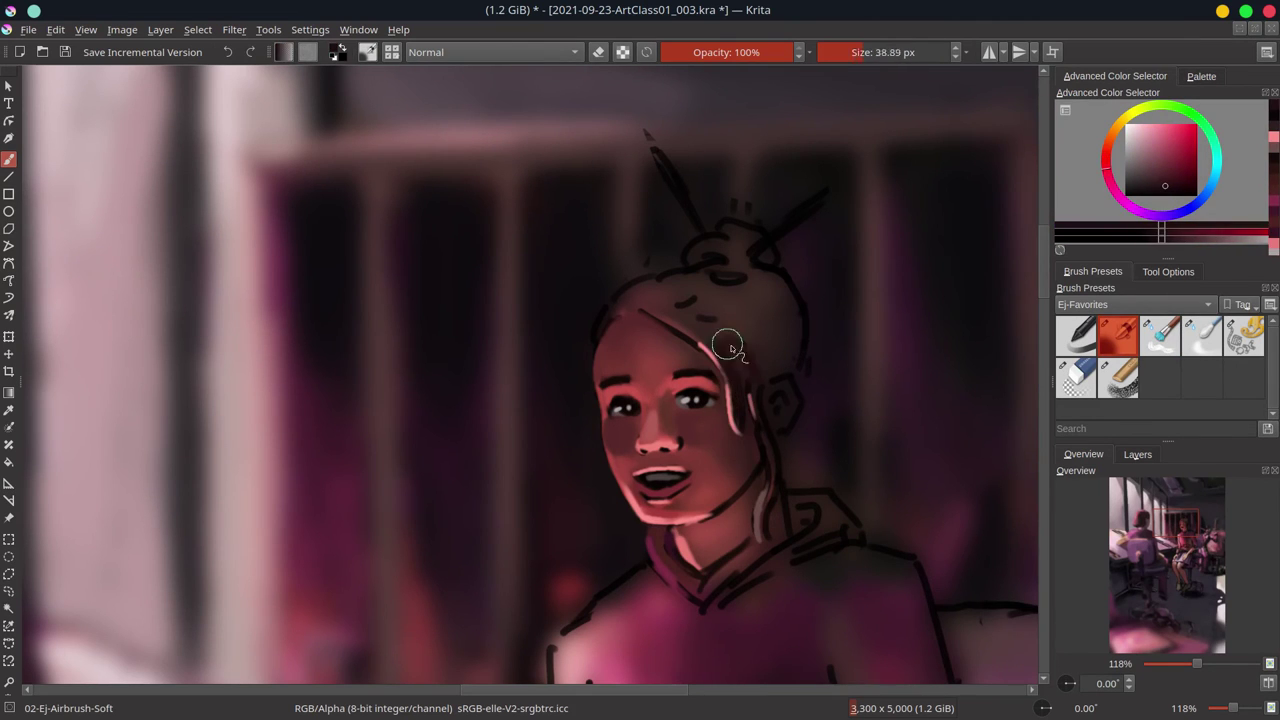
{"action": "left_click_drag", "start_coordinate": [790, 362], "coordinate": [879, 435]}
{"action": "key", "text": "ctrl+s"}
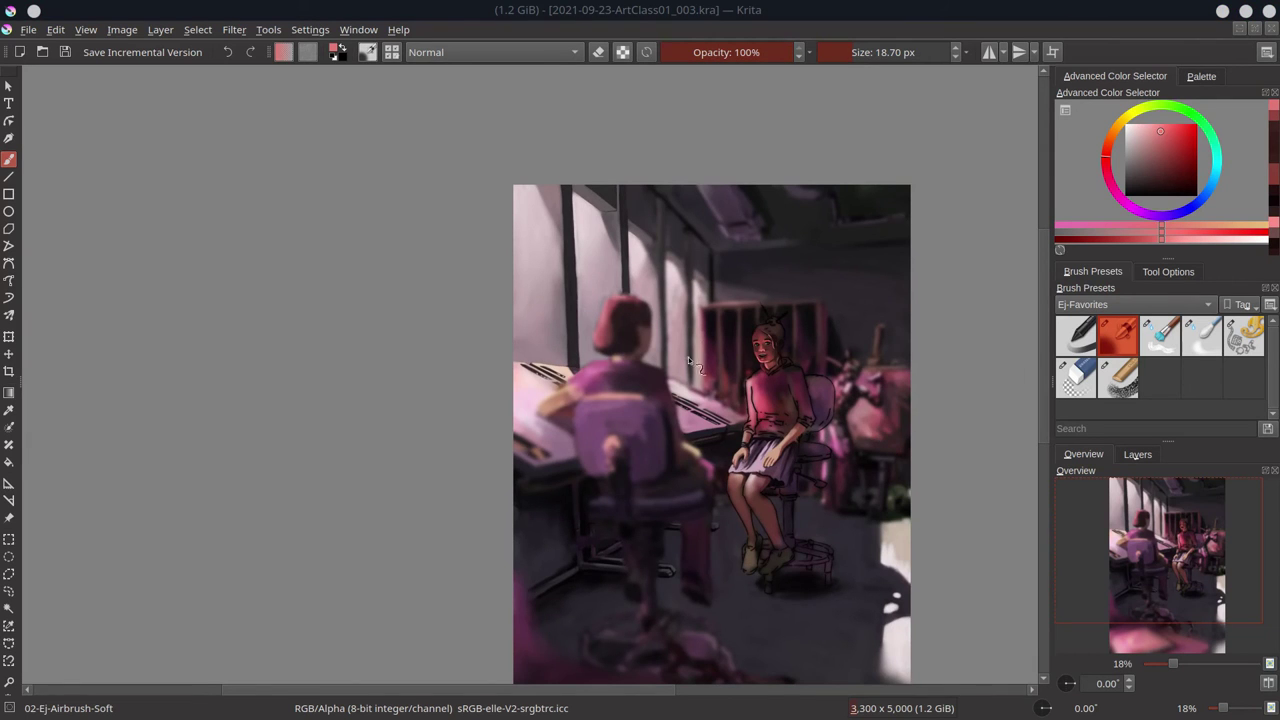
- Darken the hair at the top of the head with the soft airbrush, then save
{"action": "scroll", "coordinate": [879, 435], "scroll_direction": "down", "scroll_amount": 1}
{"action": "scroll", "coordinate": [634, 366], "scroll_direction": "up", "scroll_amount": 5}
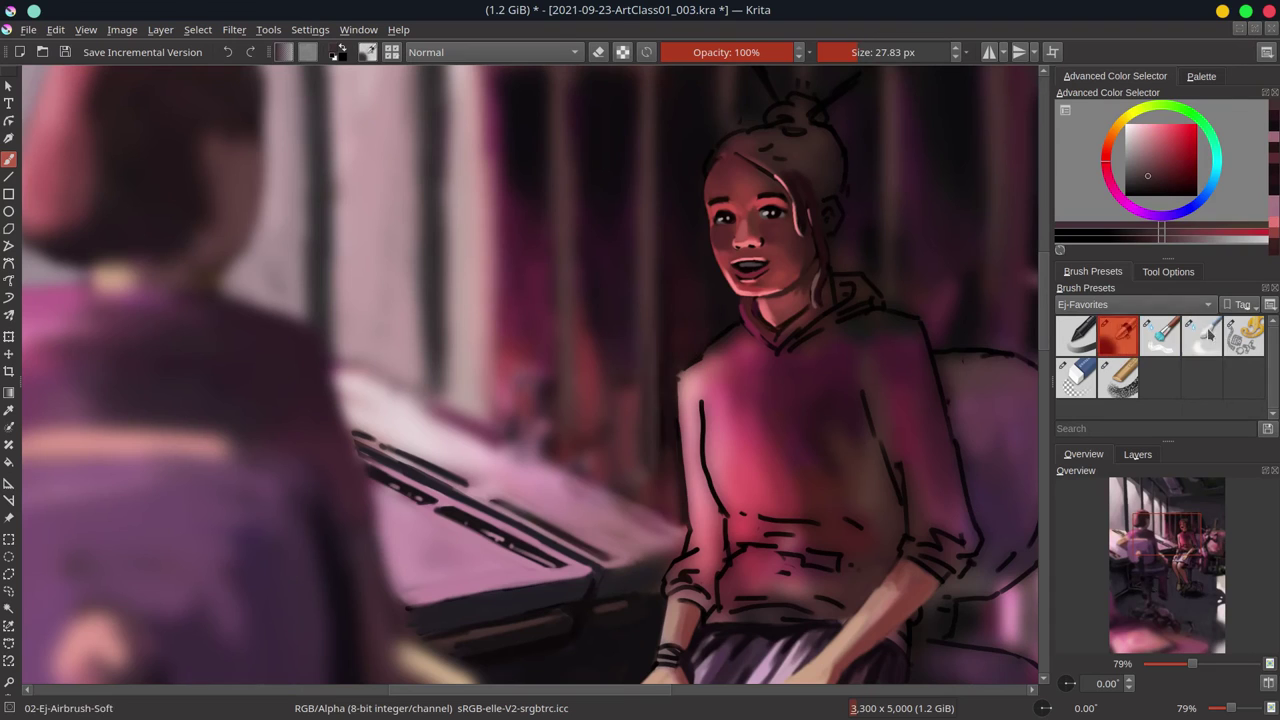
{"action": "scroll", "coordinate": [757, 267], "scroll_direction": "up", "scroll_amount": 2}
{"action": "key", "text": "slash"}
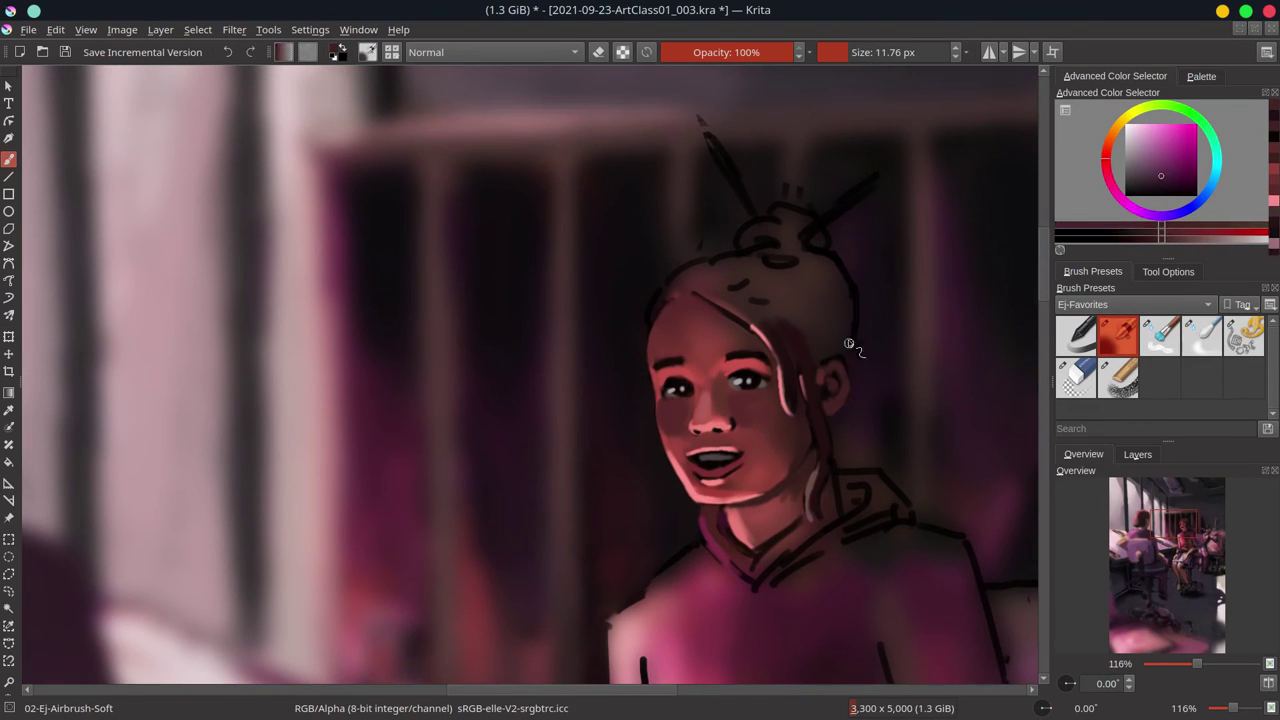
{"action": "left_click_drag", "start_coordinate": [849, 343], "coordinate": [679, 259]}
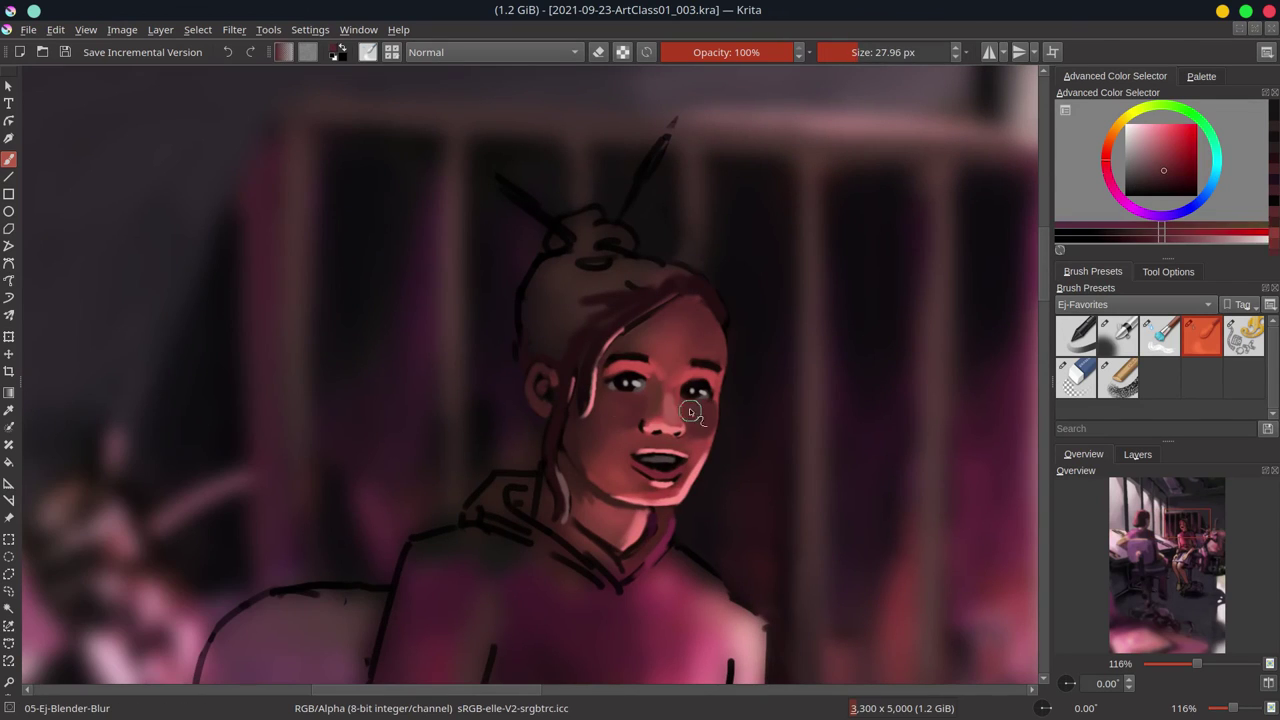
{"action": "key", "text": "slash"}
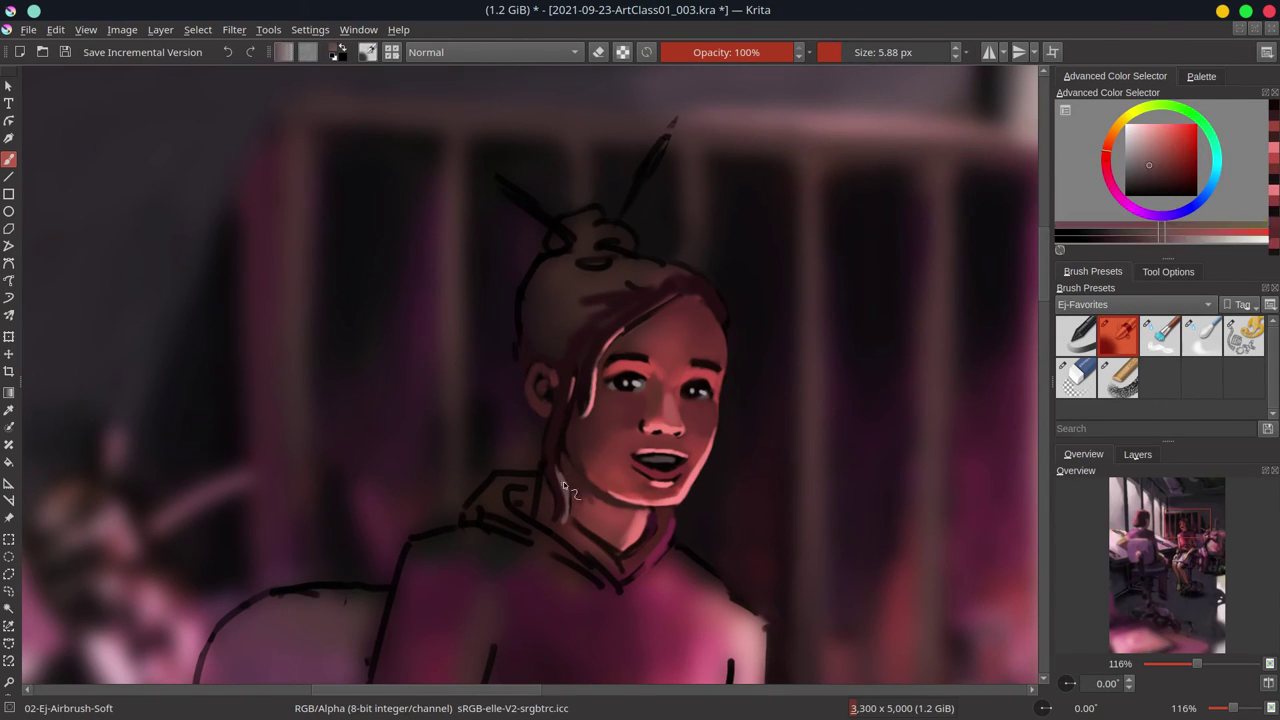
{"action": "scroll", "coordinate": [601, 298], "scroll_direction": "down", "scroll_amount": 3}
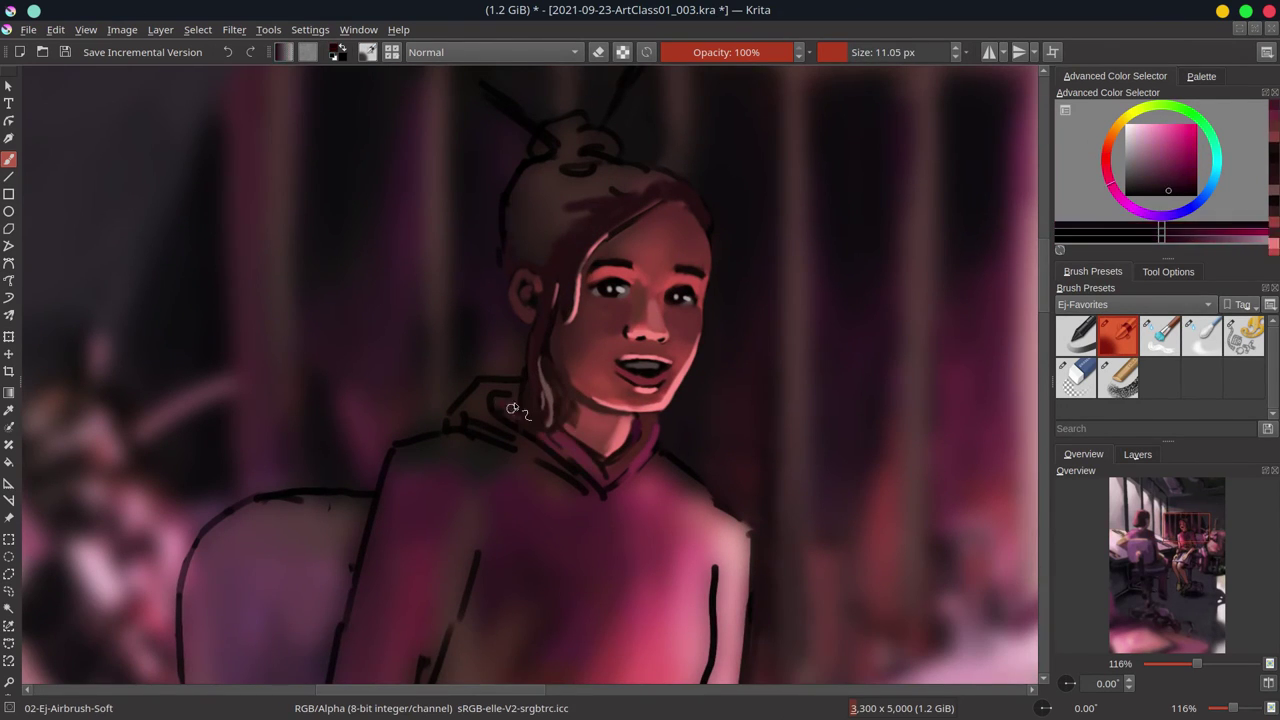
{"action": "key", "text": "slash"}
{"action": "key", "text": "slash"}
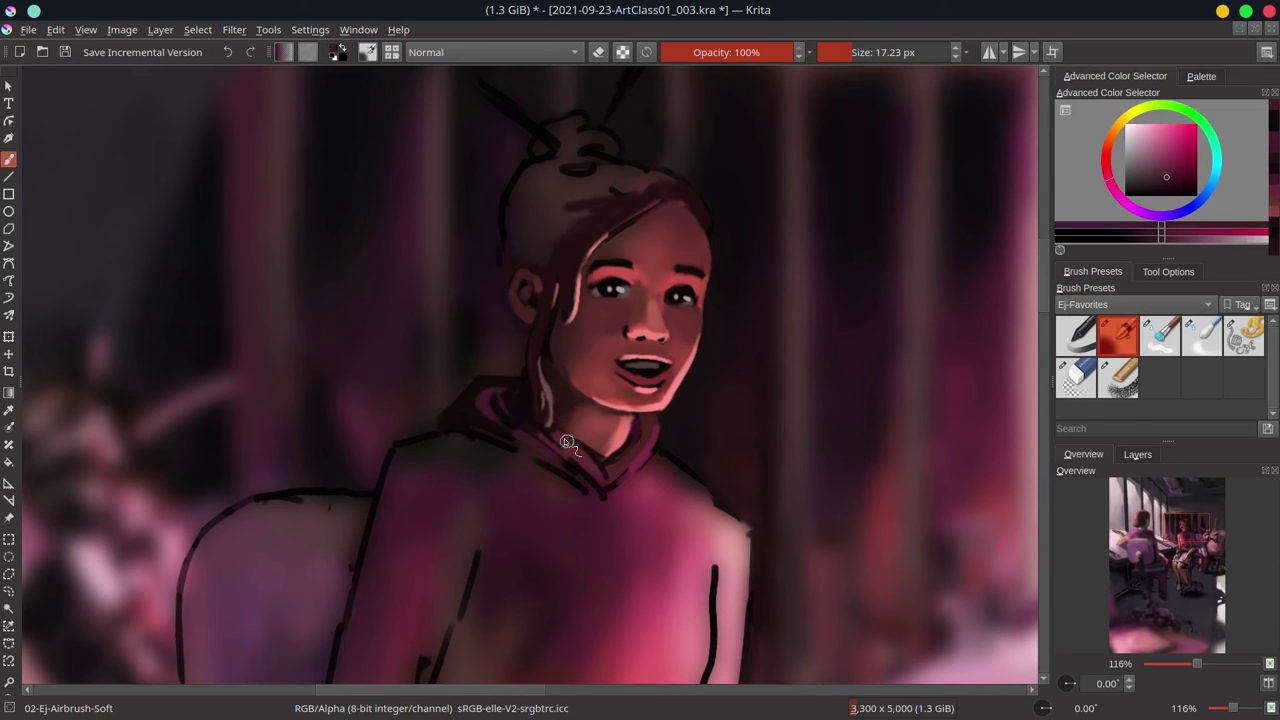
{"action": "left_click", "coordinate": [532, 442], "text": "ctrl"}
{"action": "left_click", "coordinate": [660, 455], "text": "ctrl"}
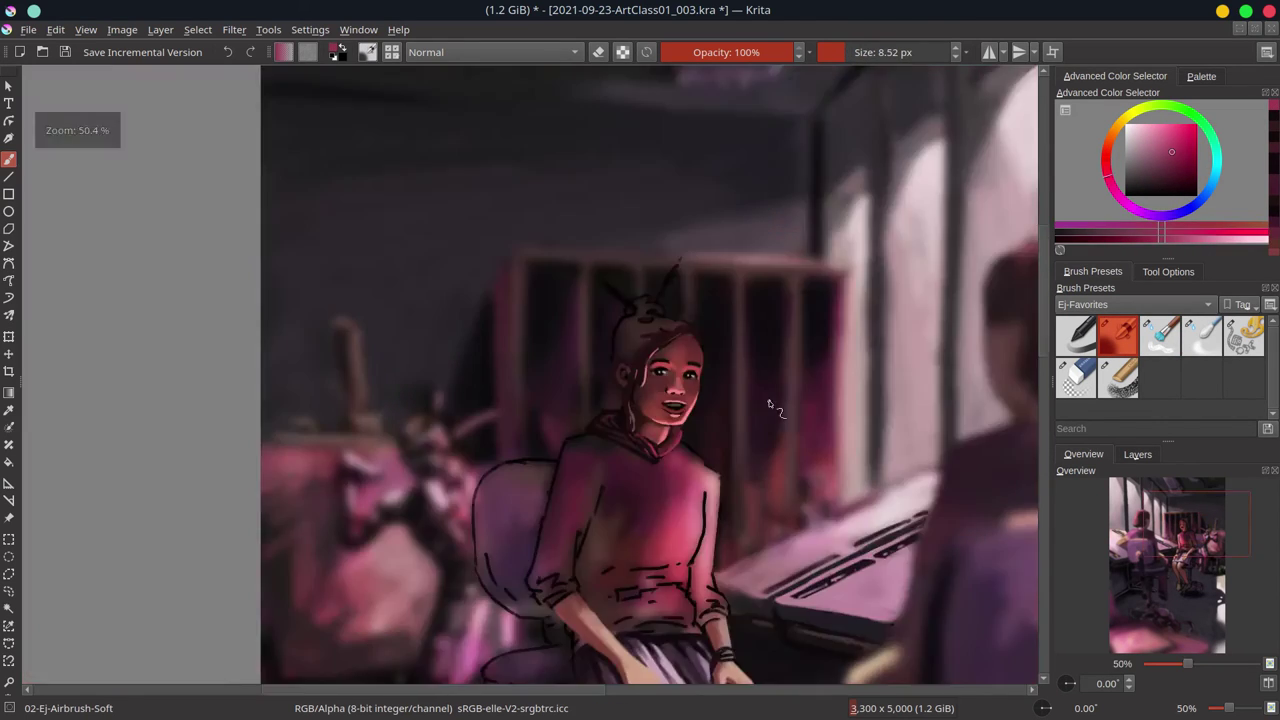
{"action": "scroll", "coordinate": [634, 386], "scroll_direction": "down", "scroll_amount": 3}
{"action": "key", "text": "ctrl+s"}
- Add a small paint dab near the face and save again
{"action": "scroll", "coordinate": [716, 275], "scroll_direction": "down", "scroll_amount": 2}
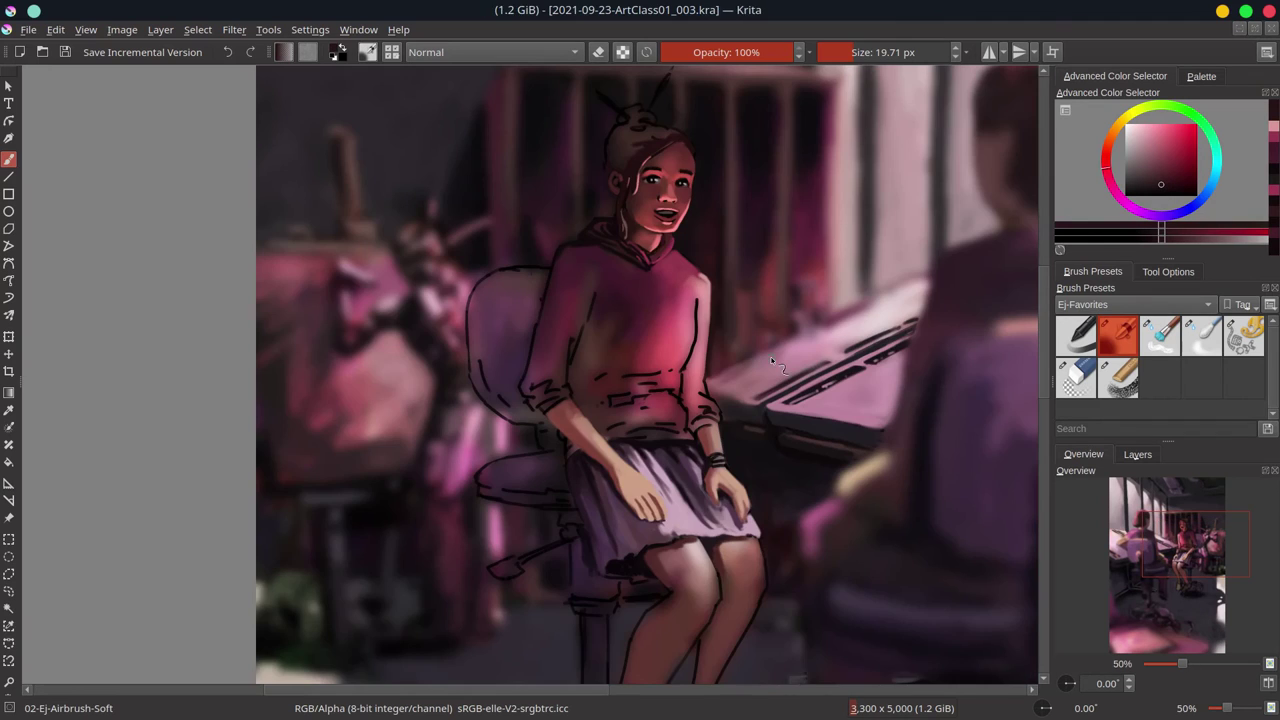
{"action": "scroll", "coordinate": [700, 350], "scroll_direction": "down", "scroll_amount": 4}
{"action": "scroll", "coordinate": [695, 406], "scroll_direction": "up", "scroll_amount": 8}
{"action": "left_click", "coordinate": [695, 406]}
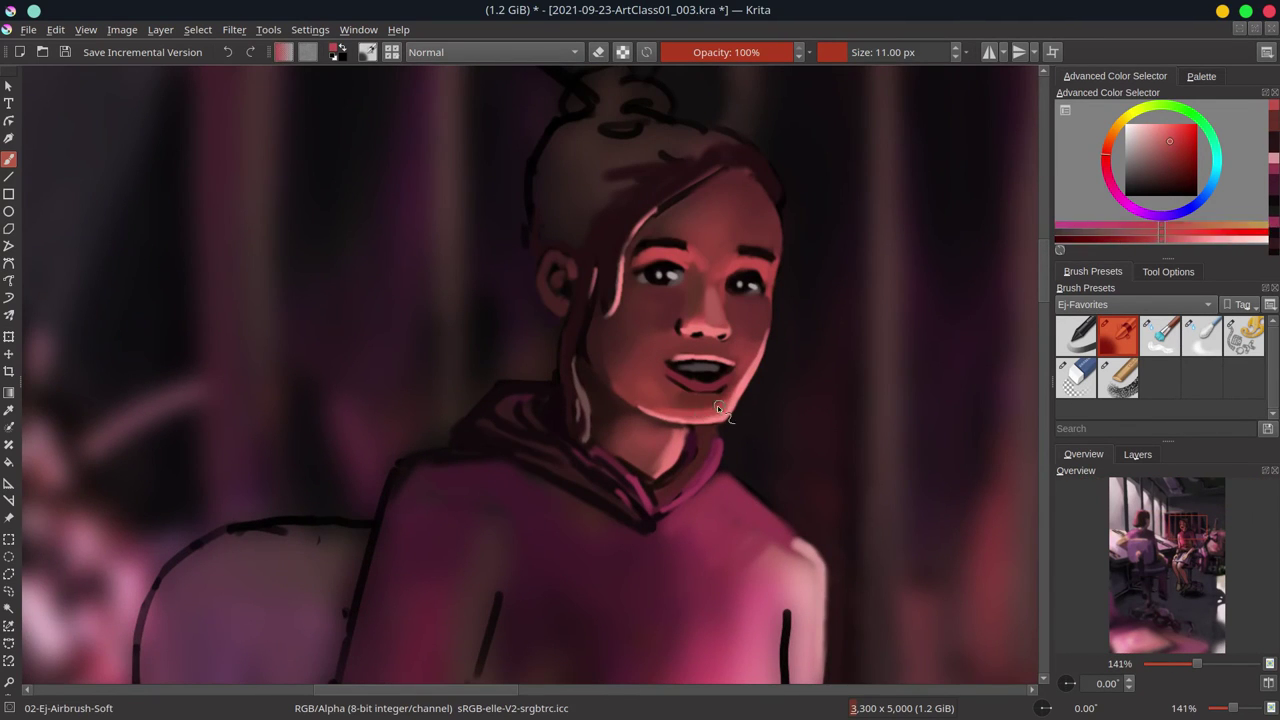
{"action": "scroll", "coordinate": [745, 560], "scroll_direction": "down", "scroll_amount": 8}
{"action": "scroll", "coordinate": [720, 430], "scroll_direction": "up", "scroll_amount": 8}
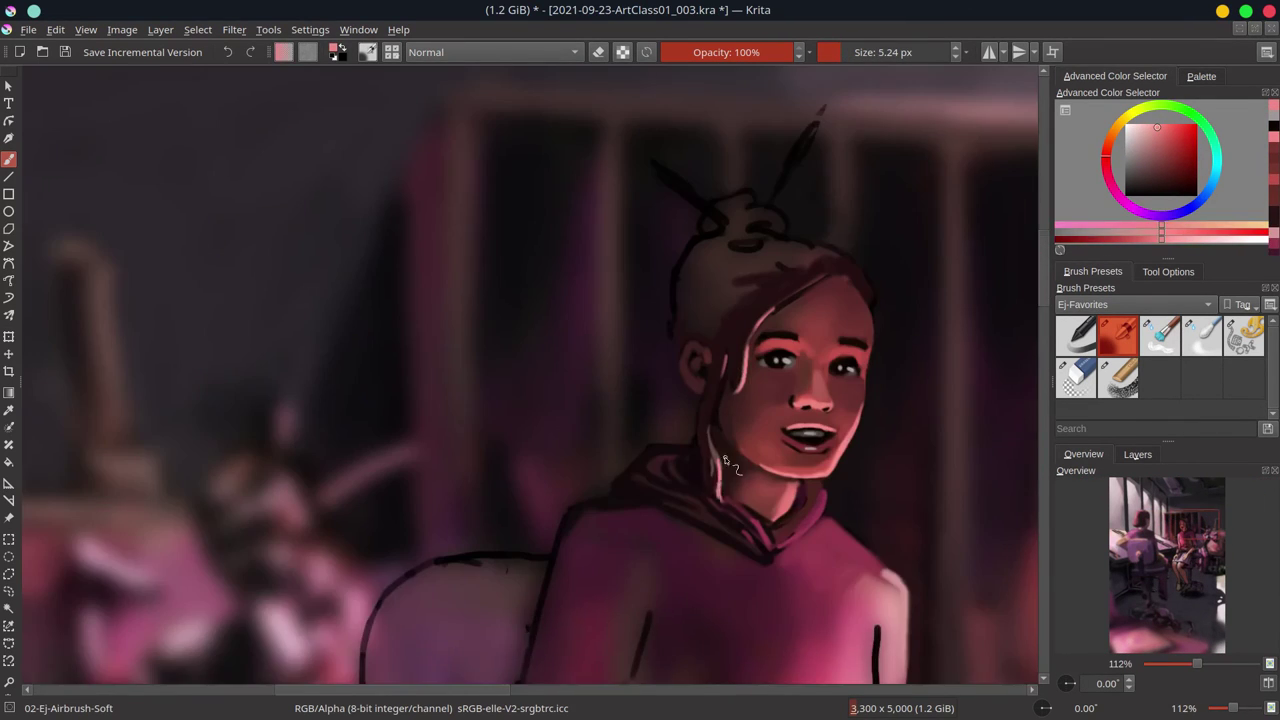
{"action": "scroll", "coordinate": [710, 440], "scroll_direction": "up", "scroll_amount": 2}
{"action": "scroll", "coordinate": [705, 465], "scroll_direction": "down", "scroll_amount": 5}
{"action": "key", "text": "ctrl+s"}
{"action": "scroll", "coordinate": [705, 465], "scroll_direction": "up", "scroll_amount": 4}
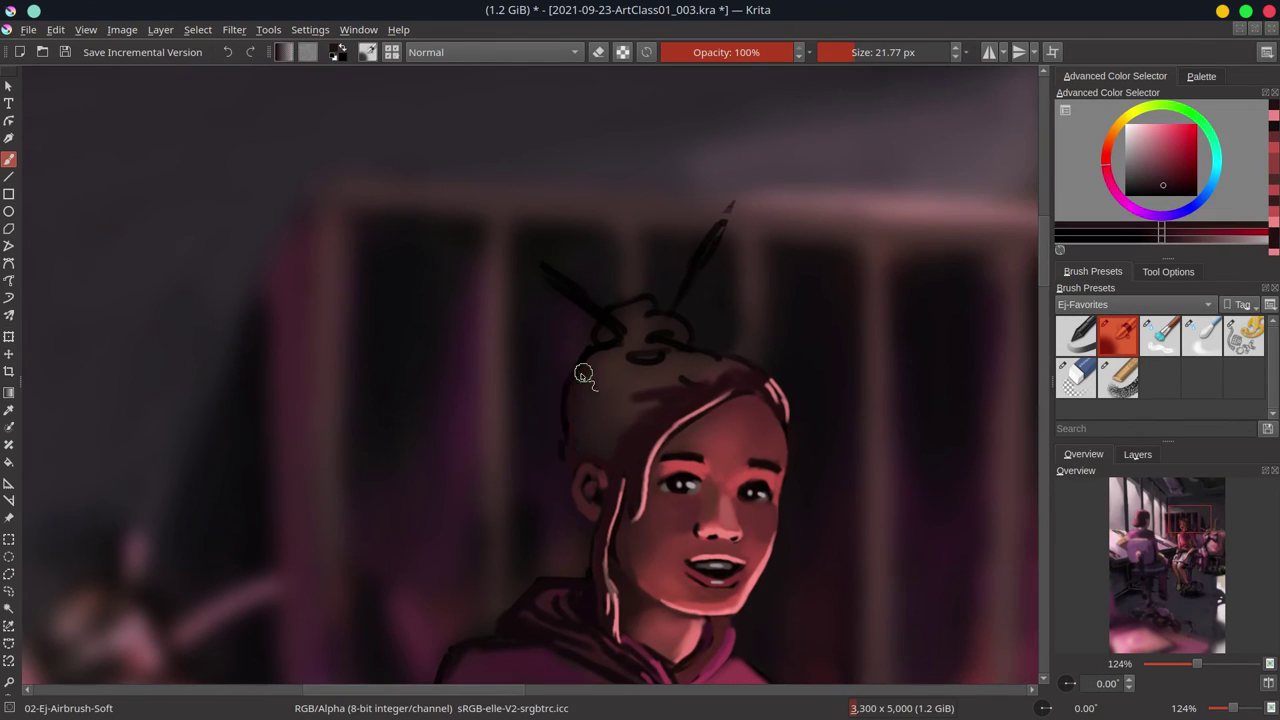
- Paint the hair bun darker and cover the hair stick tip in dark brown
{"action": "mouse_move", "coordinate": [577, 371]}
{"action": "left_mouse_down"}
{"action": "mouse_move", "coordinate": [606, 334]}
{"action": "mouse_move", "coordinate": [730, 368]}
{"action": "left_mouse_up"}
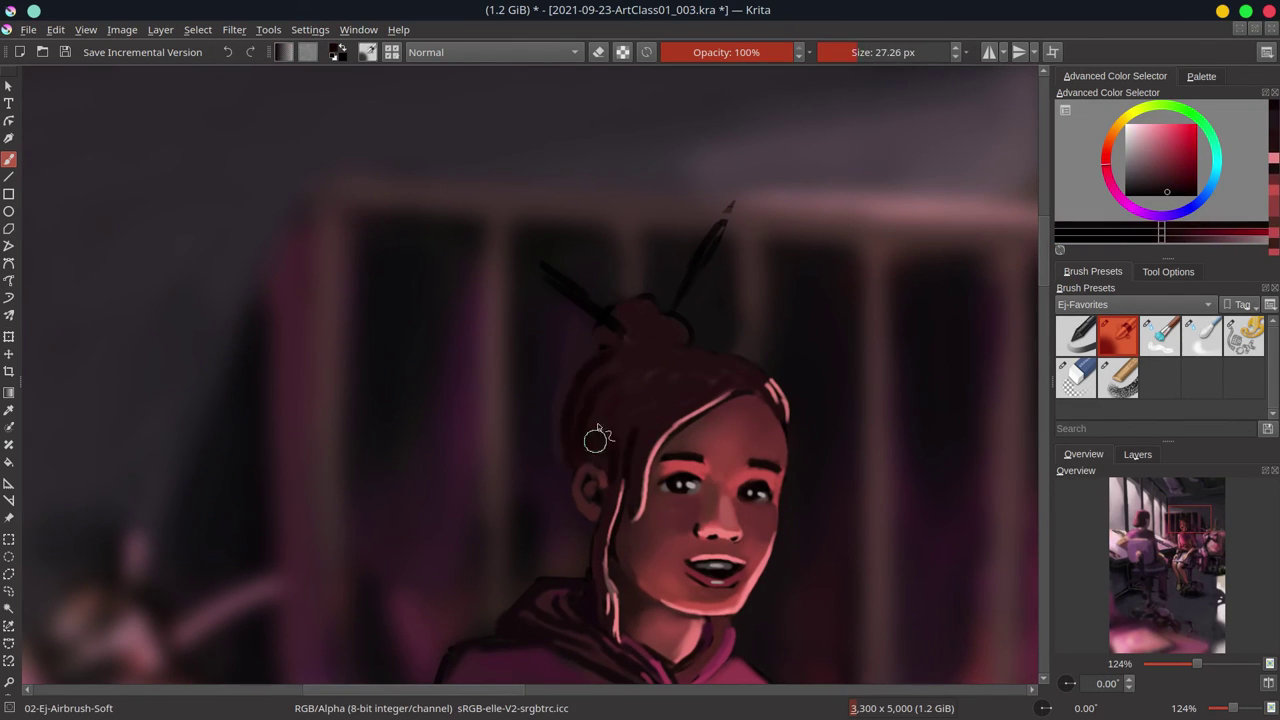
{"action": "key", "text": "bracketleft"}
{"action": "key", "text": "bracketleft"}
{"action": "key", "text": "bracketleft"}
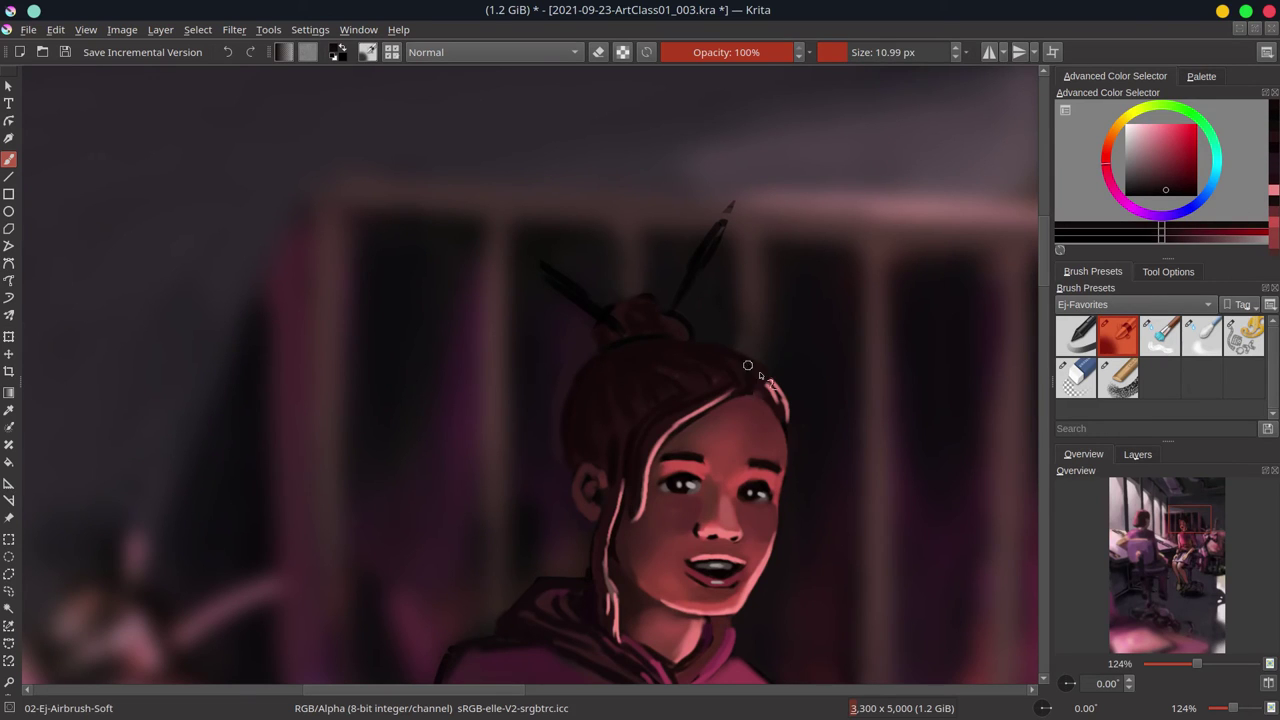
{"action": "left_click", "coordinate": [571, 257], "text": "ctrl"}
{"action": "left_click_drag", "start_coordinate": [734, 200], "coordinate": [714, 243]}
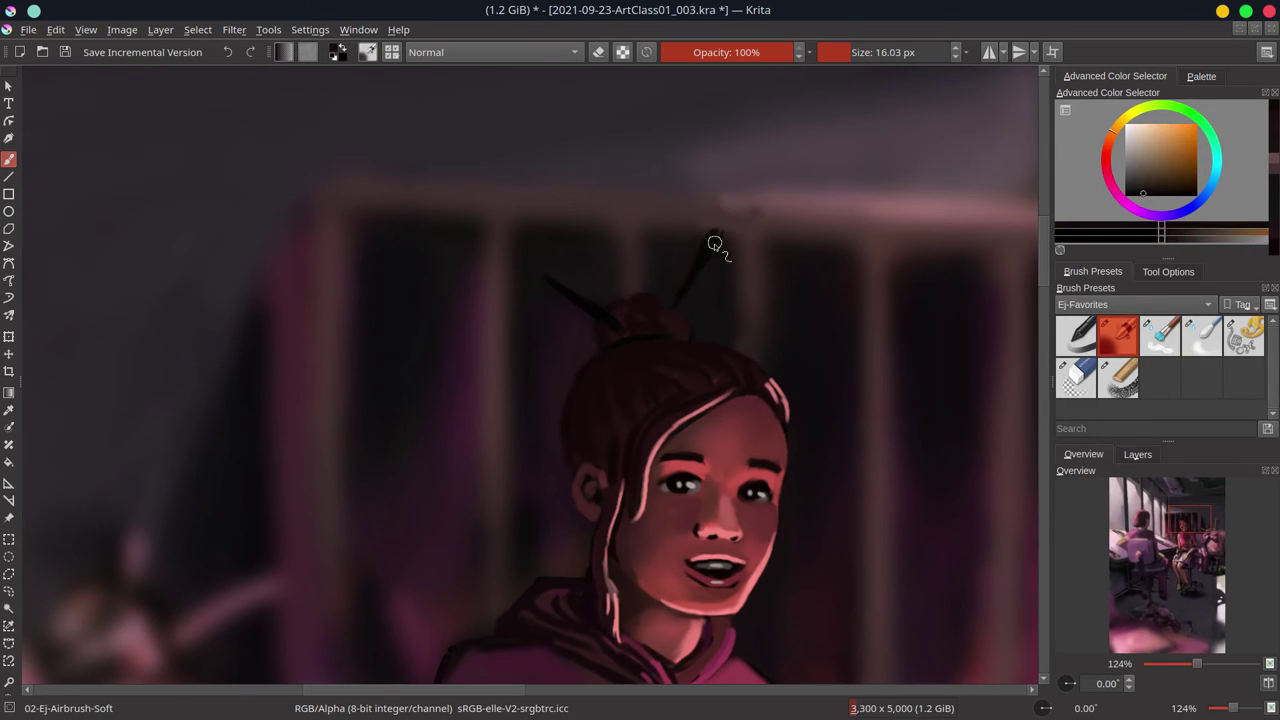
{"action": "scroll", "coordinate": [680, 480], "scroll_direction": "down", "scroll_amount": 10}
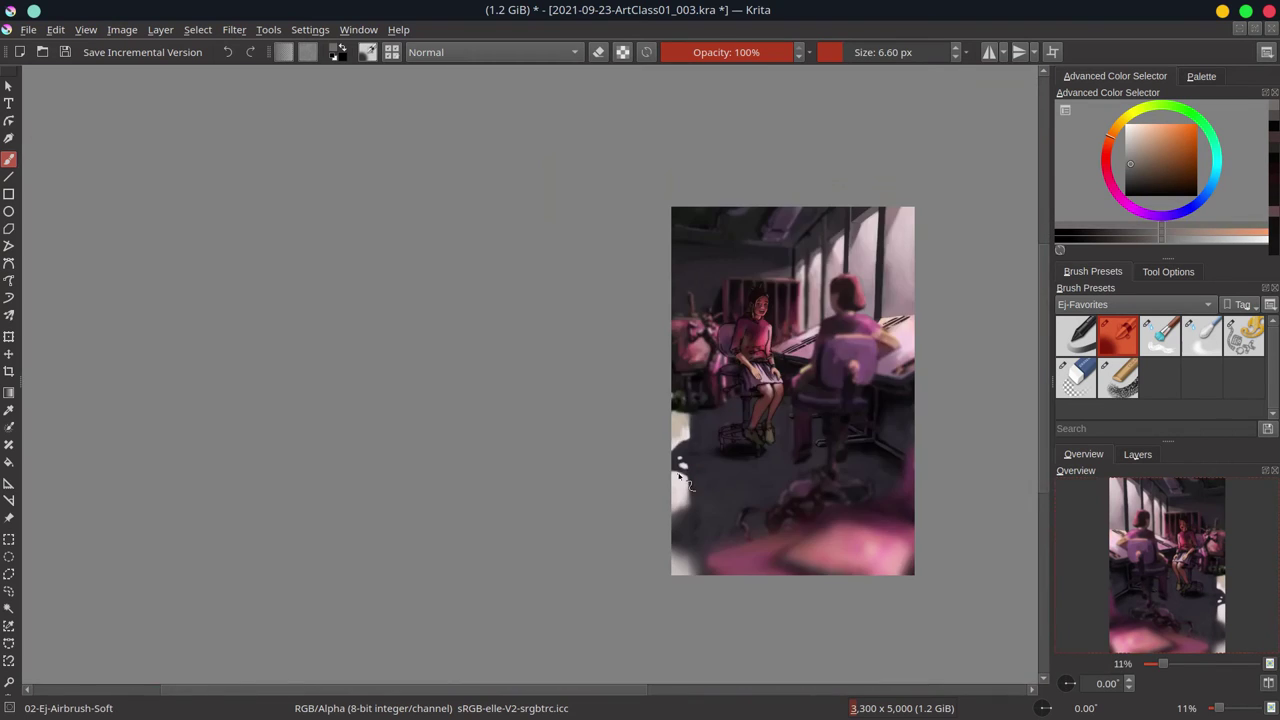
- Sample pink-red and sweater colours and add a light stroke along the sleeve edge
{"action": "scroll", "coordinate": [680, 480], "scroll_direction": "up", "scroll_amount": 10}
{"action": "left_click", "coordinate": [644, 403], "text": "ctrl"}
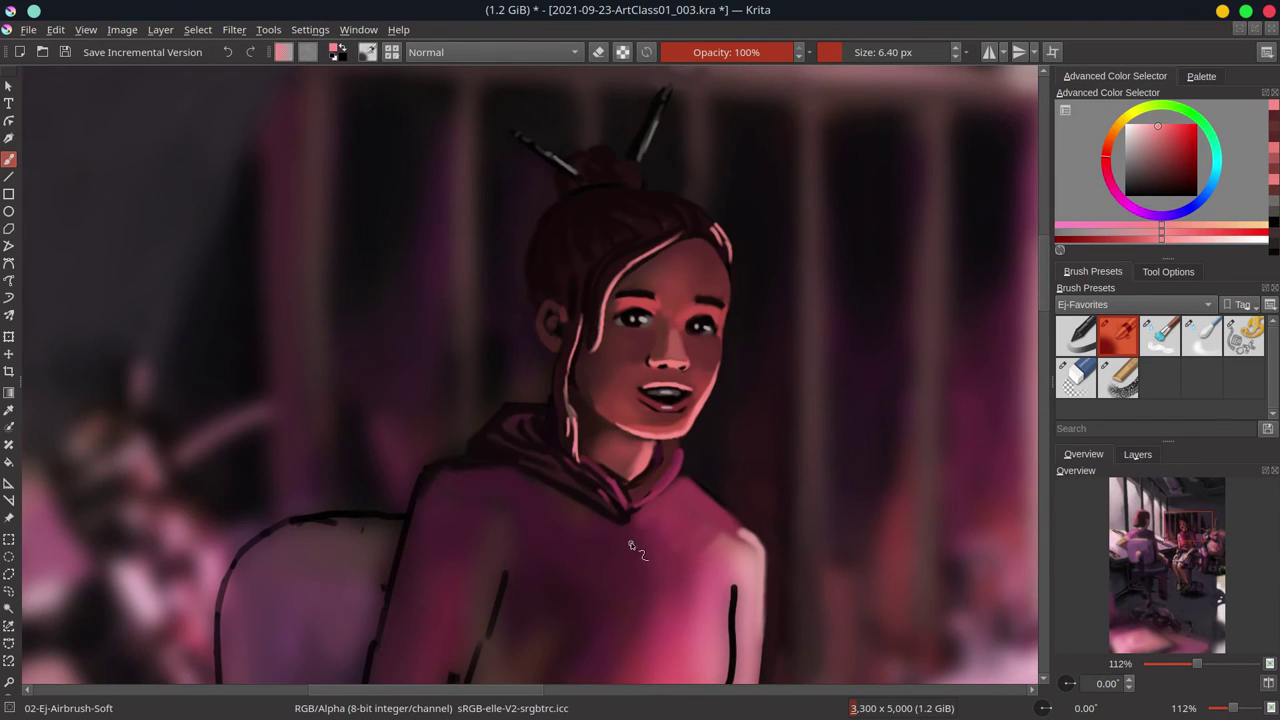
{"action": "left_click", "coordinate": [631, 546], "text": "ctrl"}
{"action": "scroll", "coordinate": [684, 484], "scroll_direction": "down", "scroll_amount": 3}
{"action": "scroll", "coordinate": [684, 484], "scroll_direction": "up", "scroll_amount": 2}
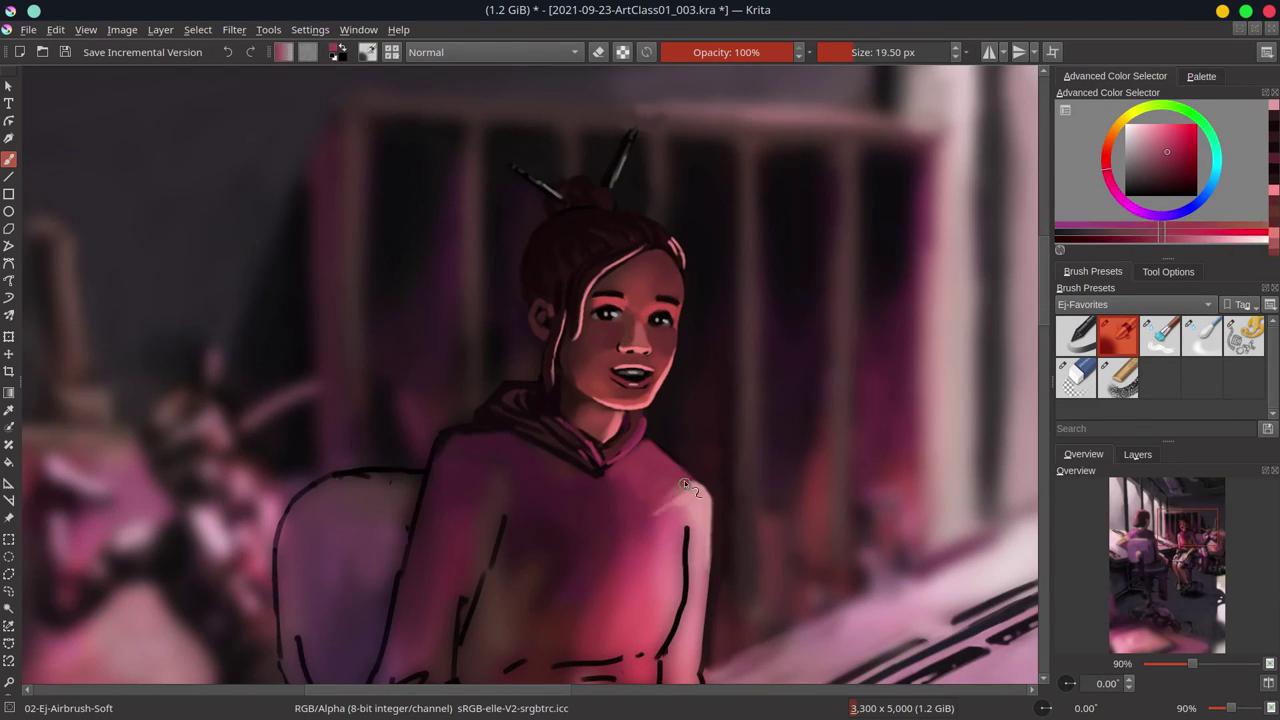
{"action": "scroll", "coordinate": [684, 480], "scroll_direction": "down", "scroll_amount": 1}
{"action": "left_click", "coordinate": [668, 444], "text": "ctrl"}
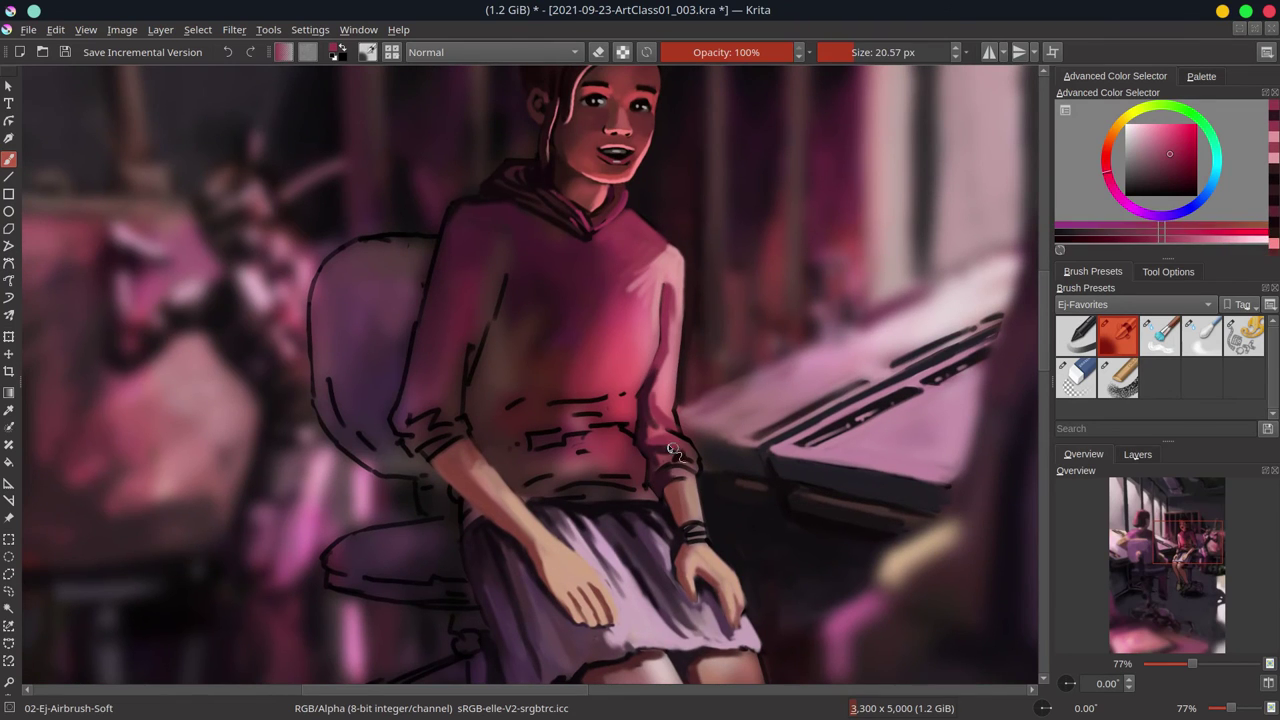
{"action": "left_click_drag", "start_coordinate": [670, 324], "coordinate": [658, 438]}
{"action": "left_click", "coordinate": [640, 330], "text": "ctrl"}
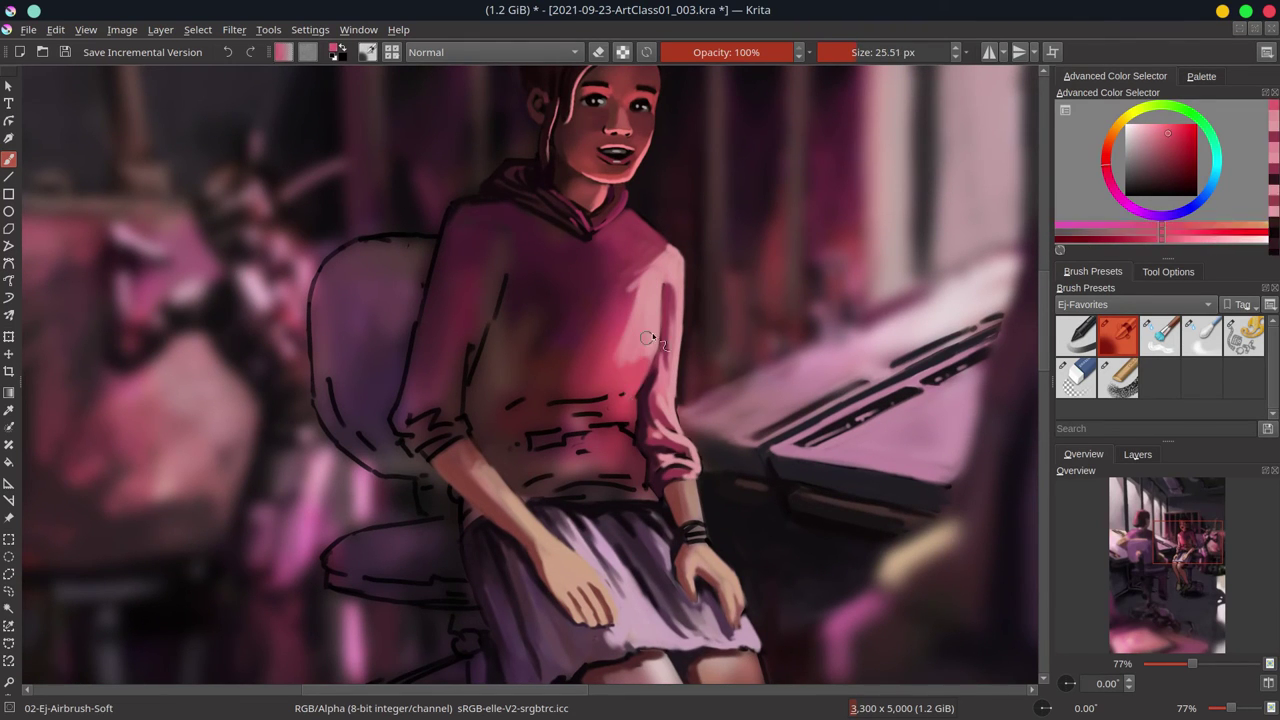
- Fit the page in view, save the painting, and sample darker and lighter sweater pinks
{"action": "key", "text": "2"}
{"action": "key", "text": "ctrl+s"}
{"action": "scroll", "coordinate": [573, 340], "scroll_direction": "up", "scroll_amount": 3}
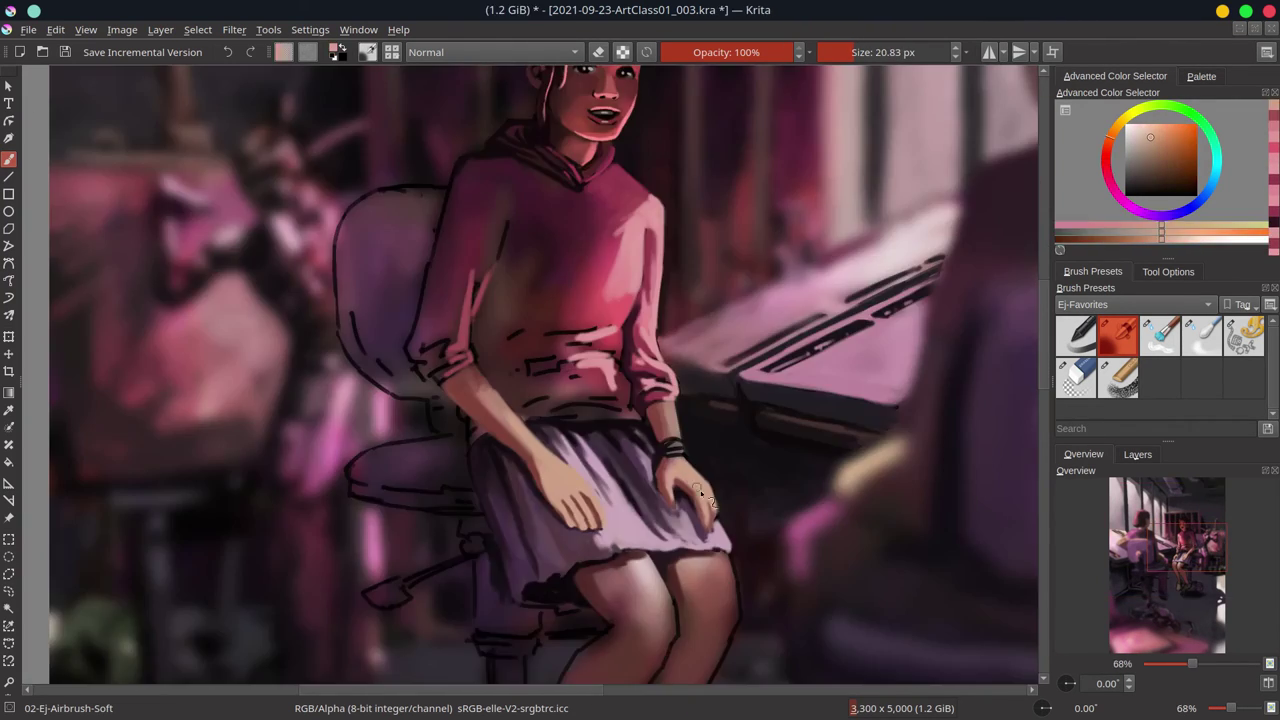
{"action": "left_click", "coordinate": [537, 289], "text": "ctrl"}
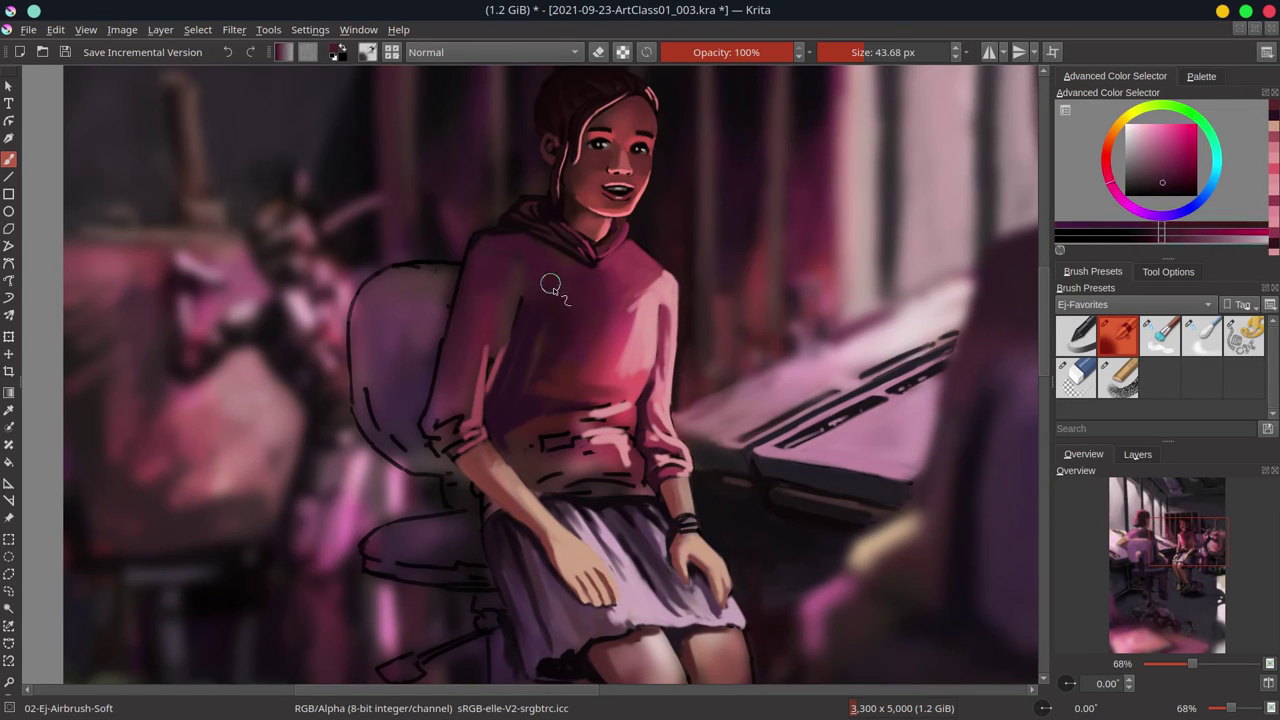
{"action": "left_click", "coordinate": [600, 365], "text": "ctrl"}
{"action": "key", "text": "minus"}
{"action": "key", "text": "minus"}
{"action": "key", "text": "minus"}
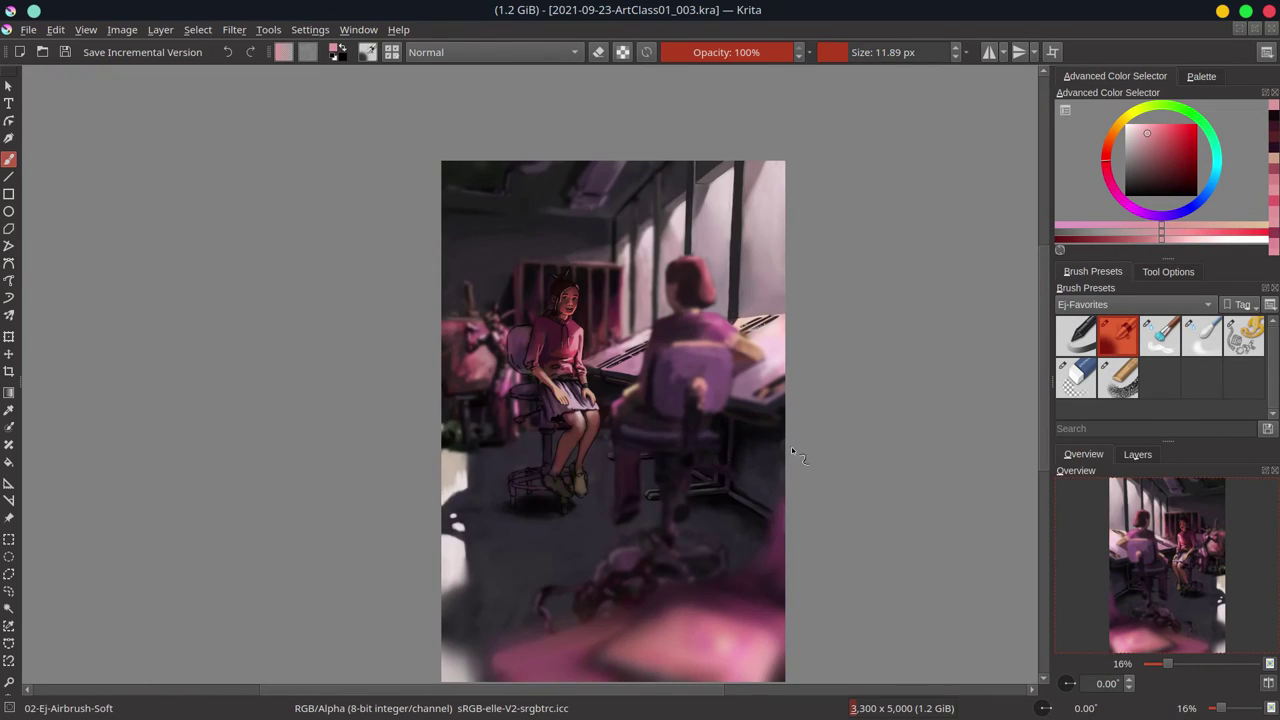
- Make the finish-touches layer visible and zoom out to the navigation overview
{"action": "left_click", "coordinate": [1137, 454]}
{"action": "left_click", "coordinate": [1062, 559]}
{"action": "key", "text": "minus"}
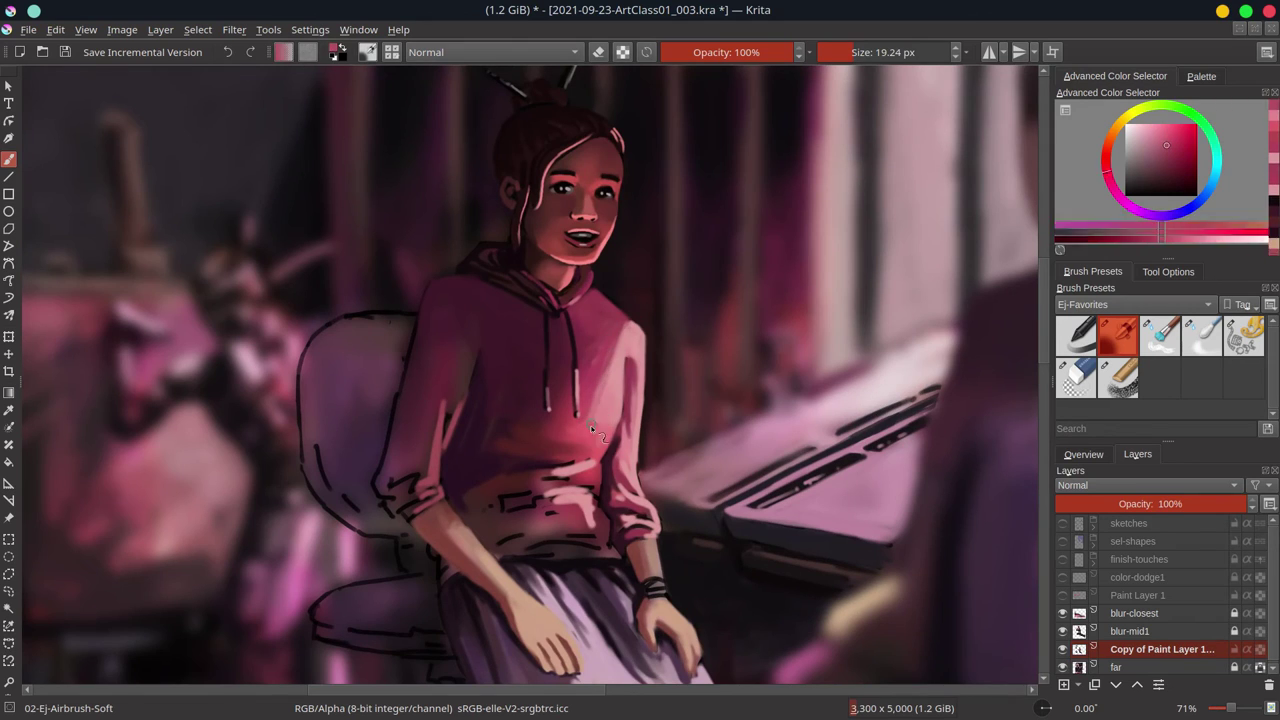
{"action": "left_click", "coordinate": [1083, 454]}
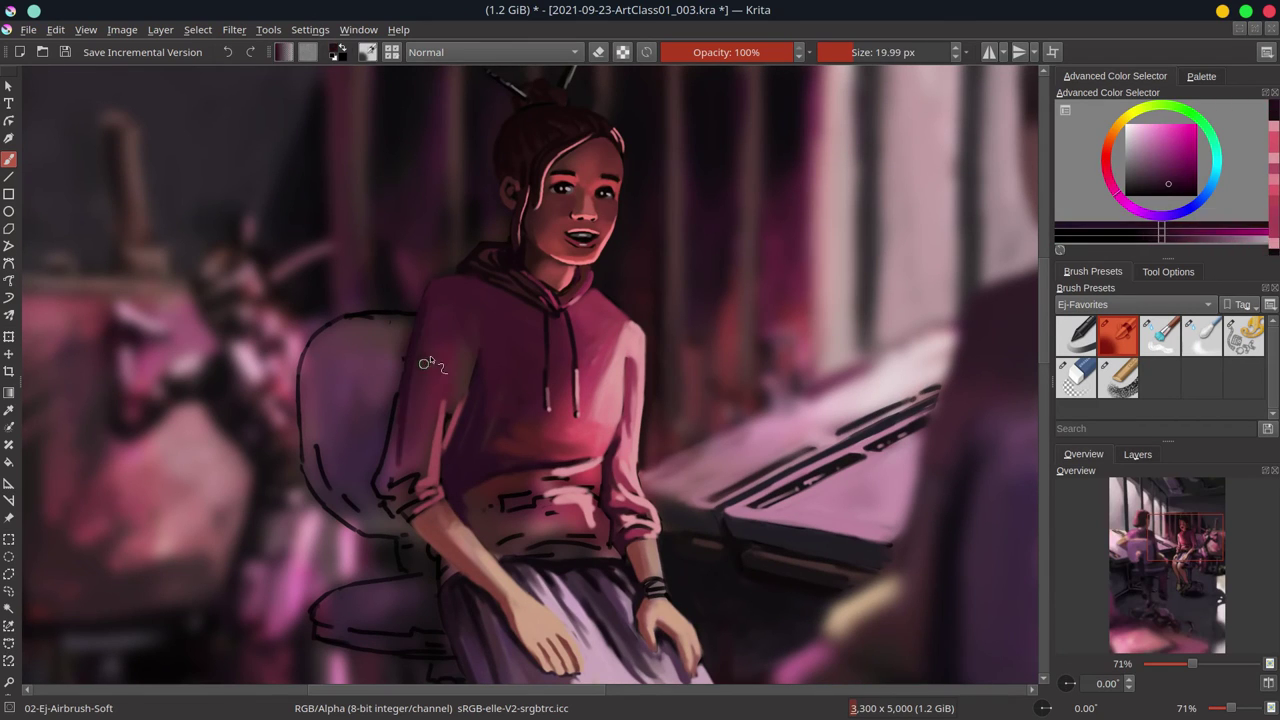
- Shade the left arm with darker magenta and darken the chair's left outline
{"action": "left_click", "coordinate": [400, 490], "text": "ctrl"}
{"action": "left_click_drag", "start_coordinate": [395, 500], "coordinate": [414, 348]}
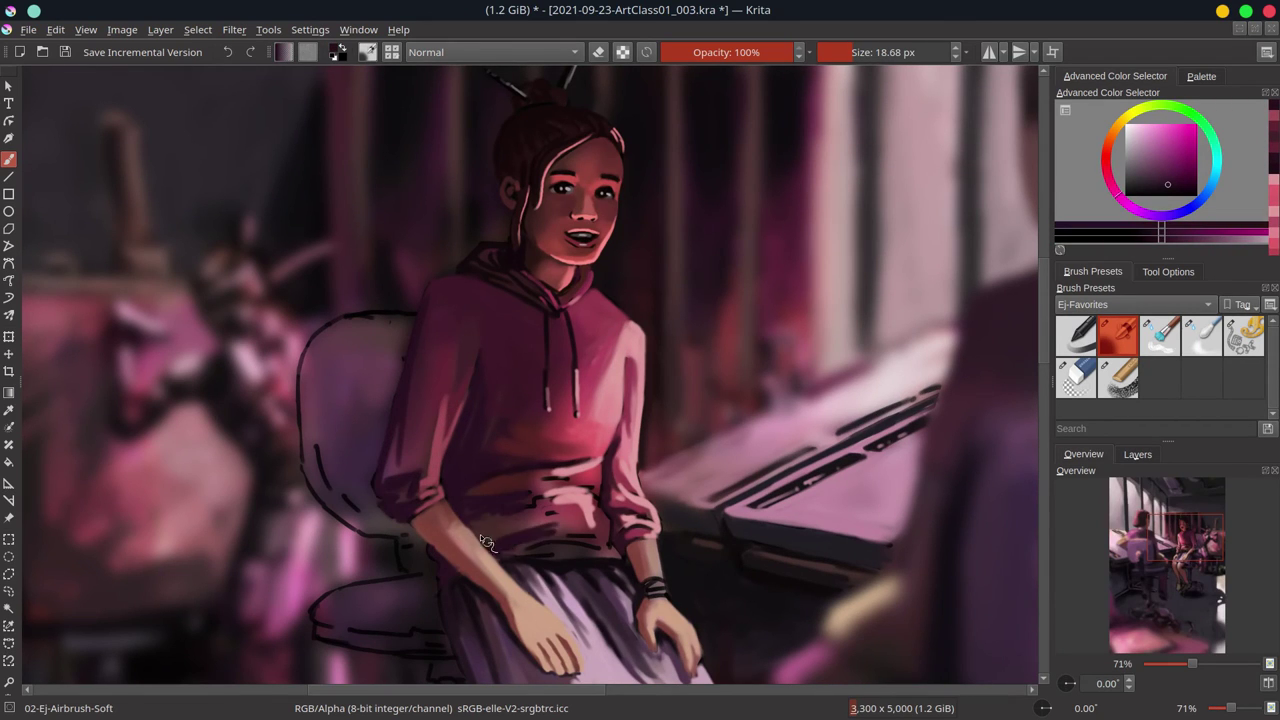
{"action": "left_click", "coordinate": [549, 530], "text": "ctrl"}
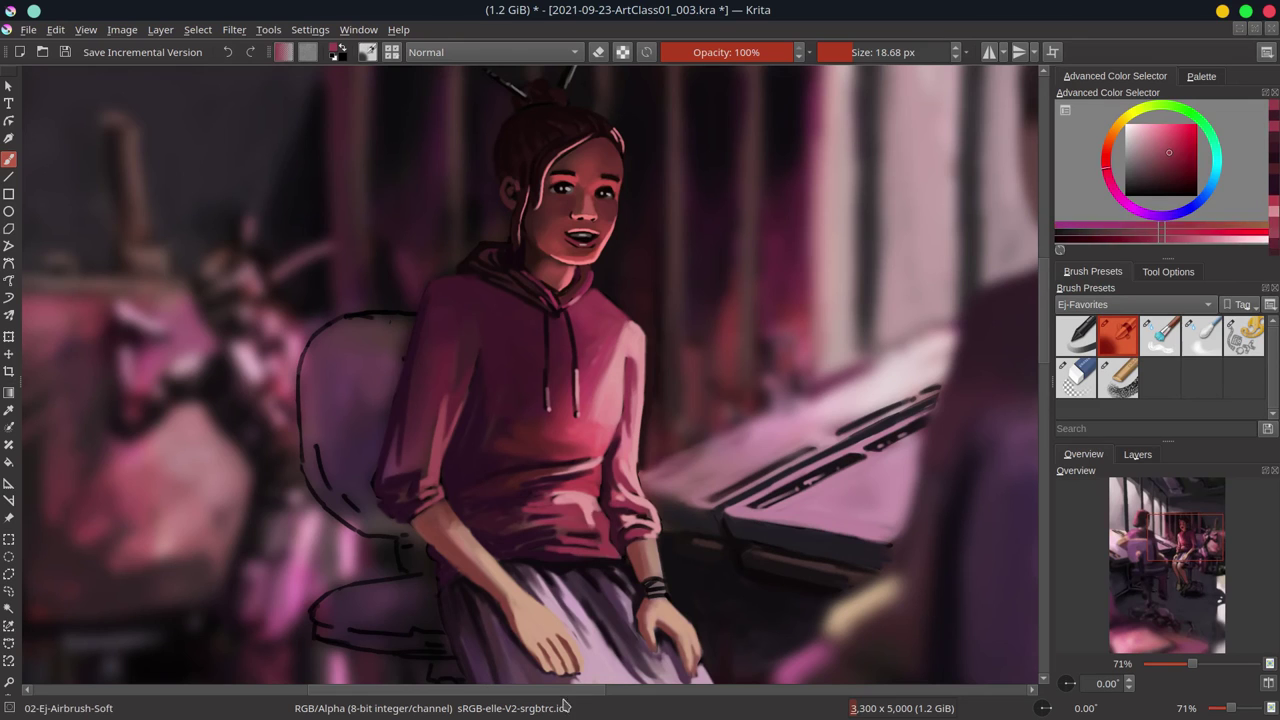
{"action": "left_click", "coordinate": [550, 464], "text": "ctrl"}
{"action": "mouse_move", "coordinate": [395, 505]}
{"action": "left_mouse_down"}
{"action": "mouse_move", "coordinate": [413, 434]}
{"action": "mouse_move", "coordinate": [506, 324]}
{"action": "left_mouse_up"}
{"action": "mouse_move", "coordinate": [495, 530]}
{"action": "left_mouse_down"}
{"action": "mouse_move", "coordinate": [440, 346]}
{"action": "mouse_move", "coordinate": [480, 500]}
{"action": "left_mouse_up"}
- Enlarge the brush and try the textured blending and blur brushes with chair pinks
{"action": "key", "text": "bracketright"}
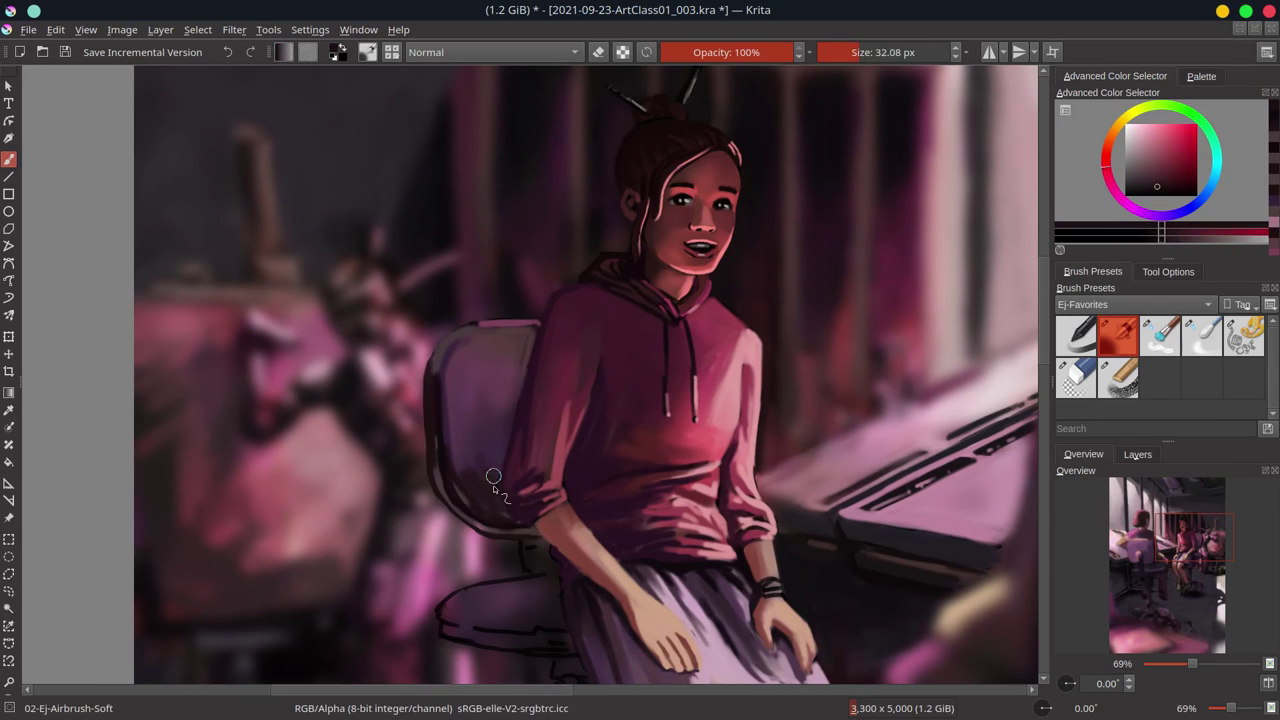
{"action": "key", "text": "slash"}
{"action": "key", "text": "slash"}
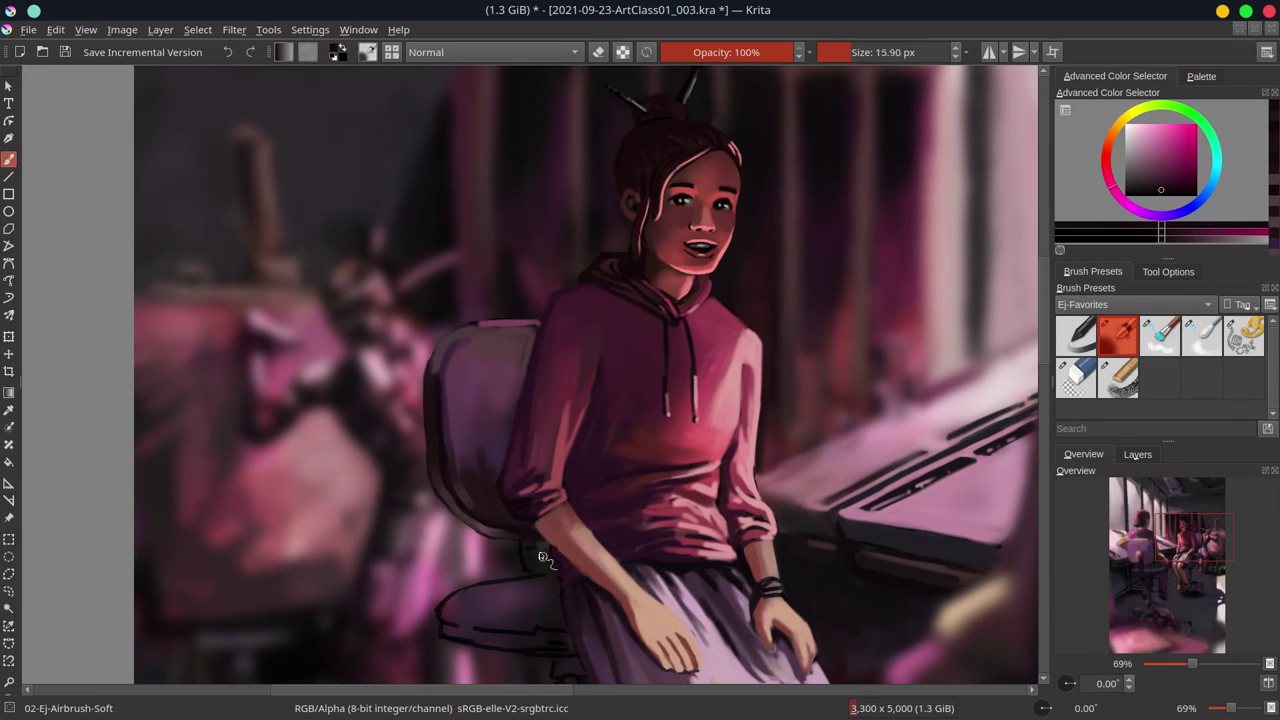
{"action": "left_click", "coordinate": [500, 585], "text": "ctrl"}
{"action": "left_click", "coordinate": [450, 353], "text": "ctrl"}
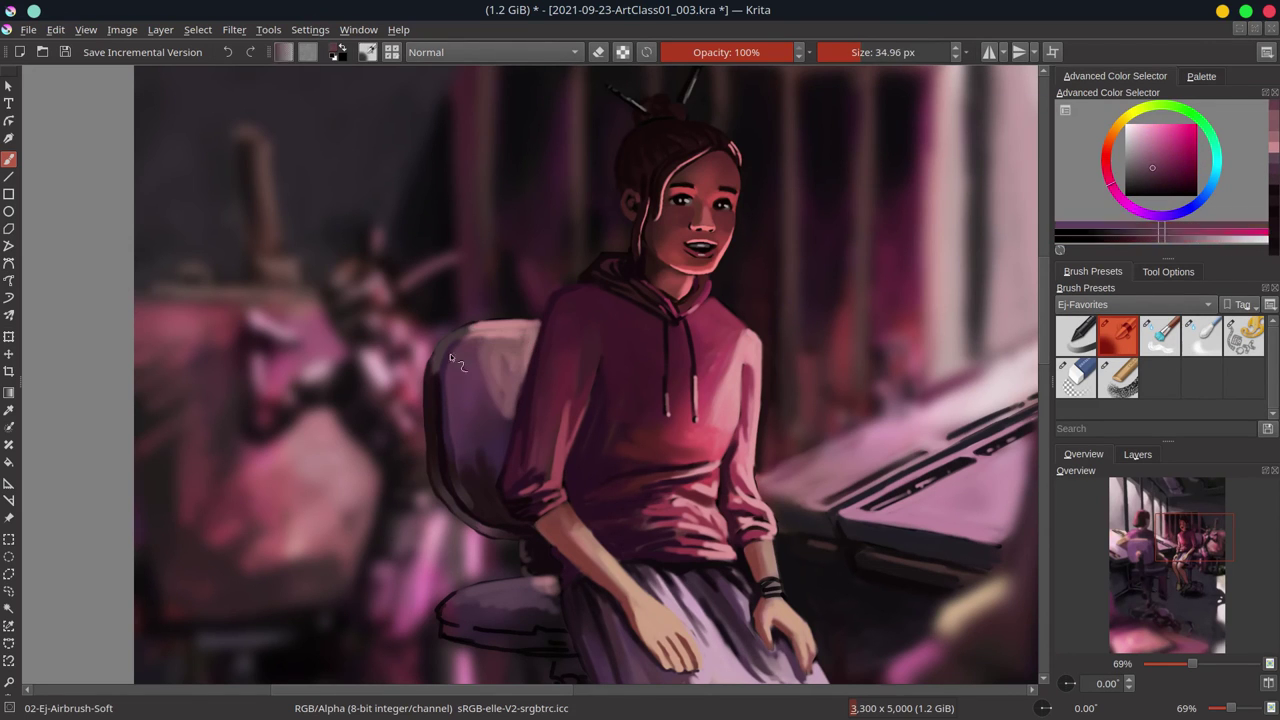
{"action": "key", "text": "slash"}
{"action": "key", "text": "slash"}
{"action": "scroll", "coordinate": [507, 462], "scroll_direction": "down", "scroll_amount": 5}
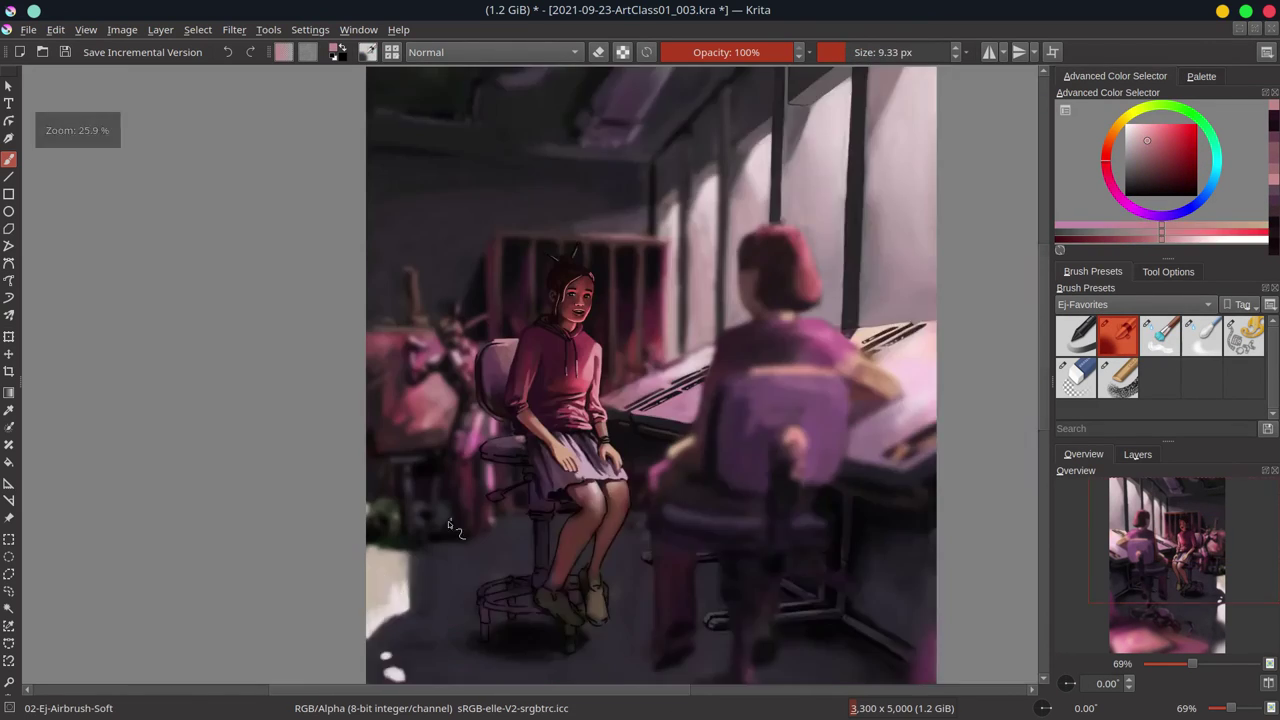
{"action": "scroll", "coordinate": [526, 287], "scroll_direction": "up", "scroll_amount": 6}
{"action": "left_click", "coordinate": [1203, 337]}
{"action": "key", "text": "slash"}
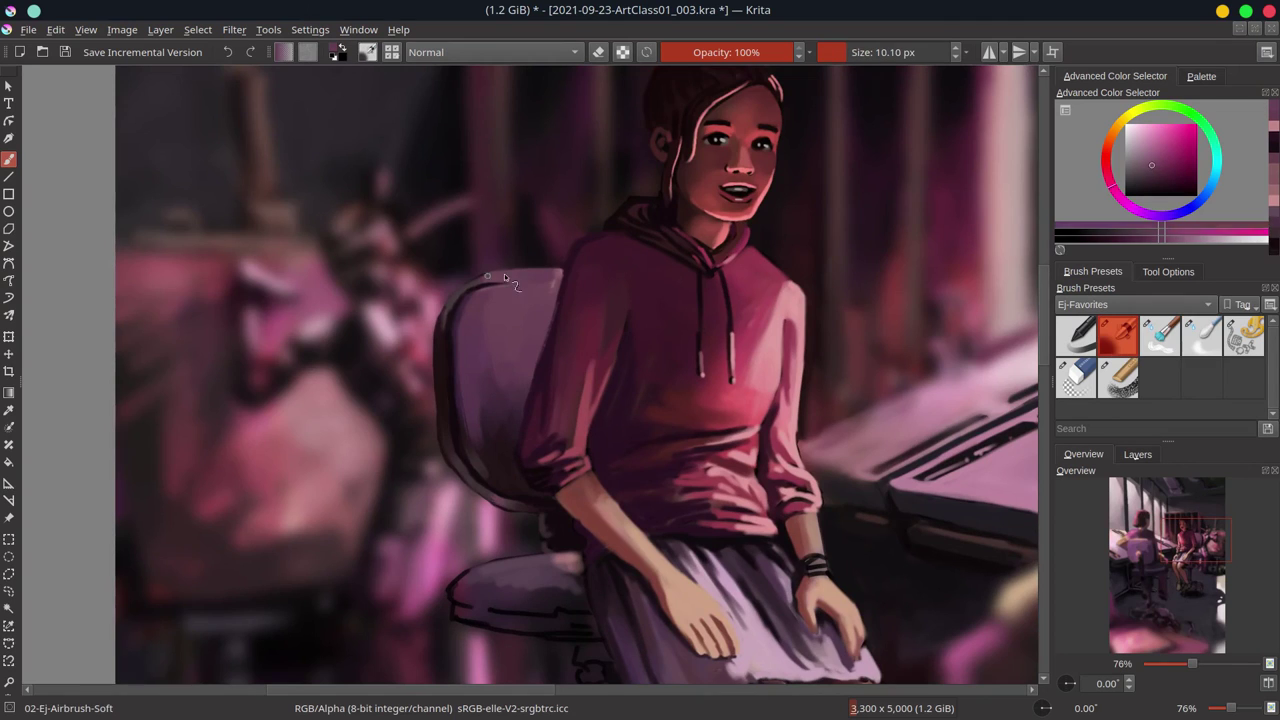
- Return to the soft airbrush preset and save the painting
{"action": "left_click", "coordinate": [504, 273], "text": "ctrl"}
{"action": "scroll", "coordinate": [561, 527], "scroll_direction": "down", "scroll_amount": 3}
{"action": "key", "text": "ctrl+s"}
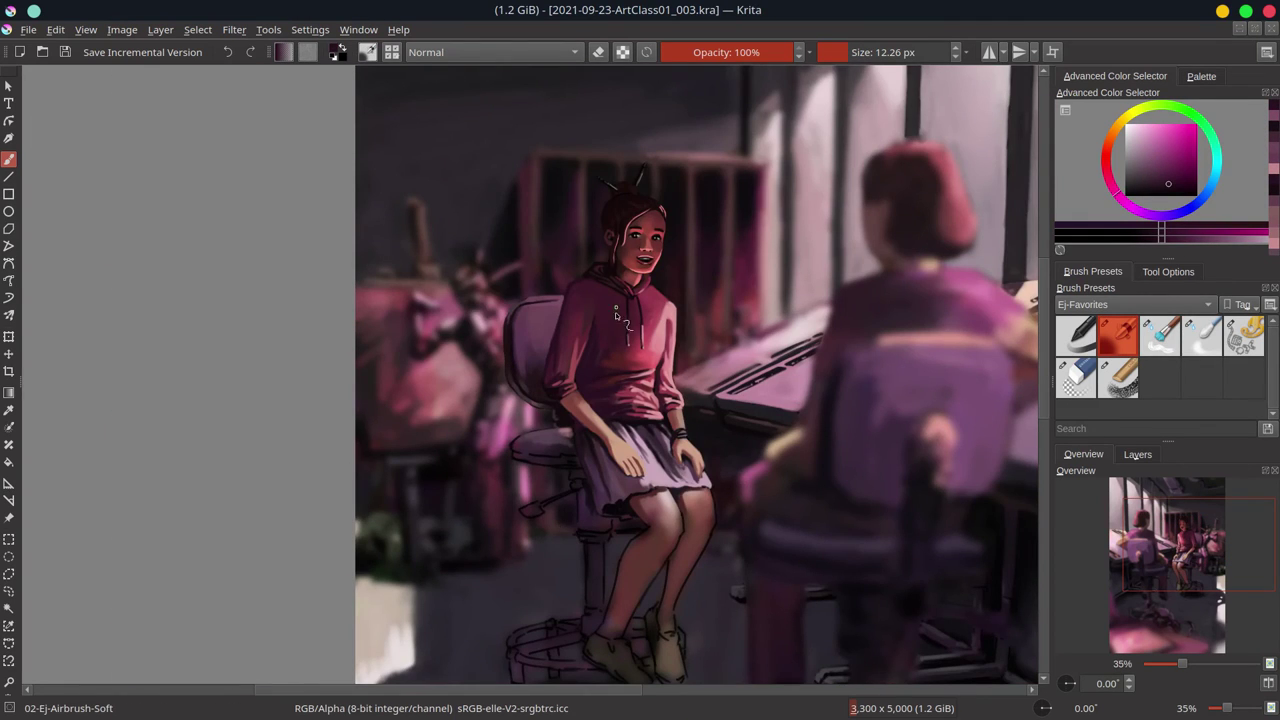
{"action": "scroll", "coordinate": [616, 316], "scroll_direction": "down", "scroll_amount": 2}
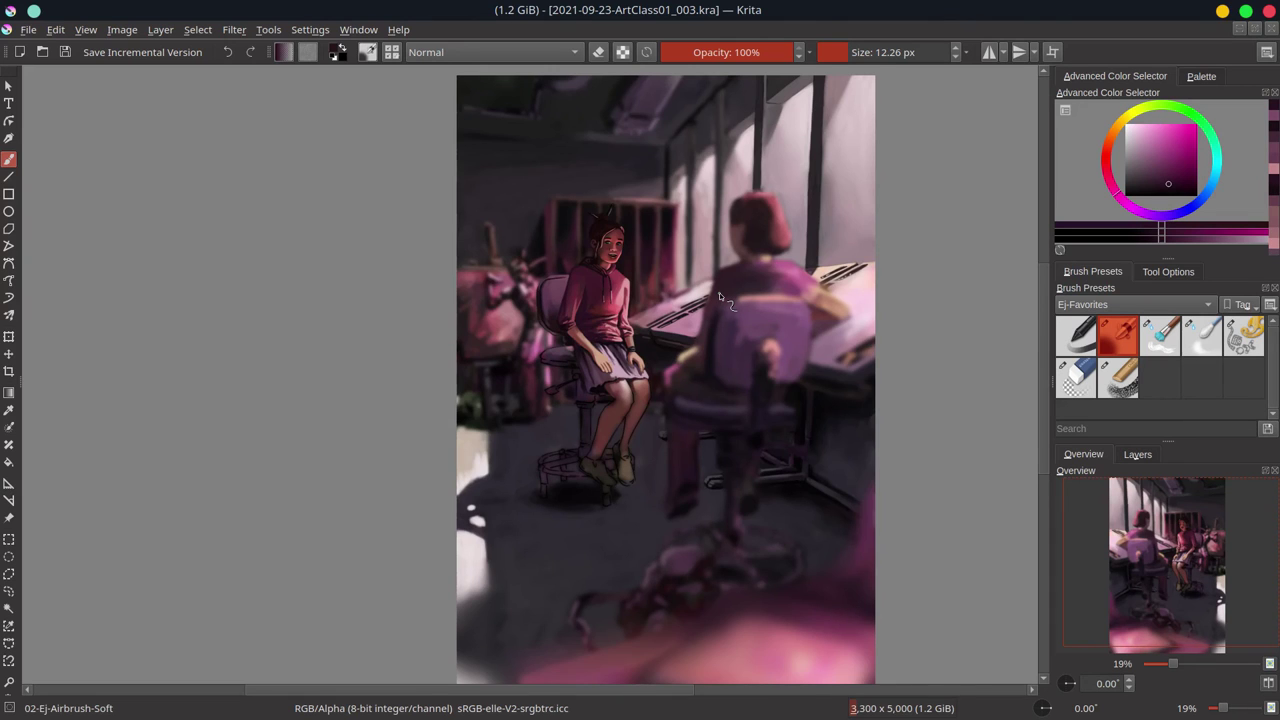
{"action": "scroll", "coordinate": [719, 292], "scroll_direction": "down", "scroll_amount": 1}
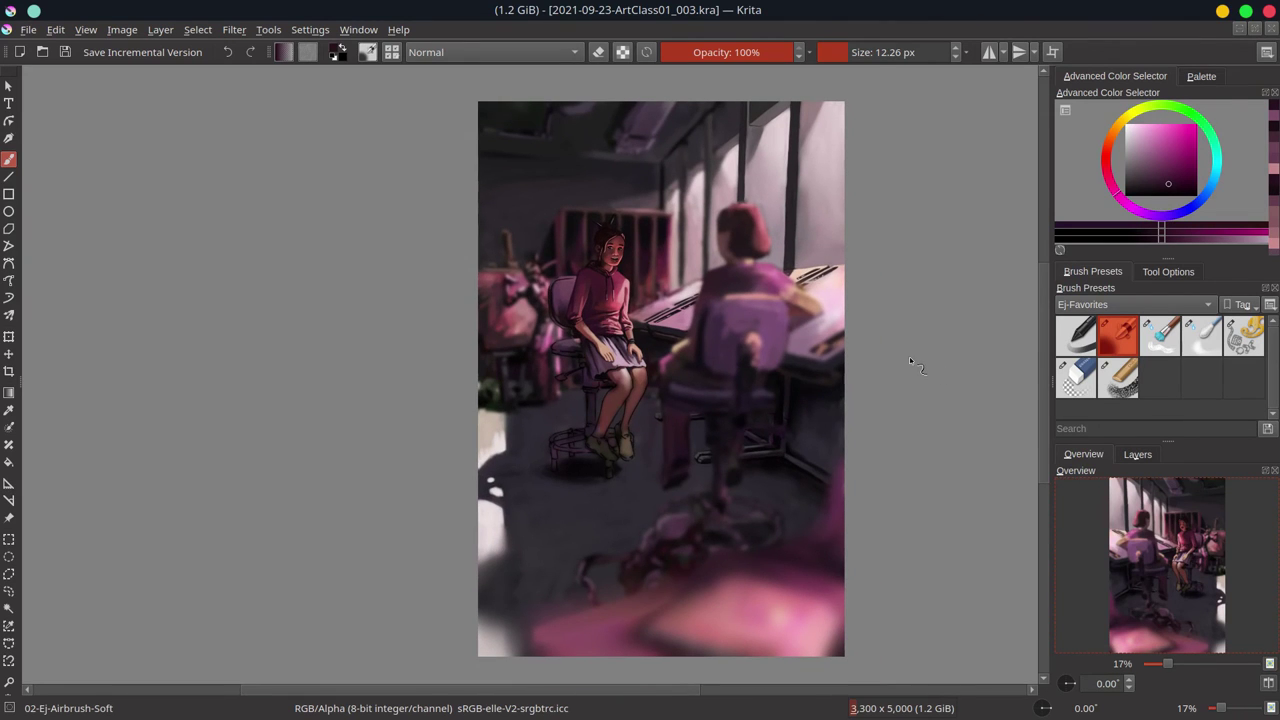
- Darken the chair seat edge and soften the chair arm and pedestal
{"action": "scroll", "coordinate": [561, 297], "scroll_direction": "up", "scroll_amount": 4}
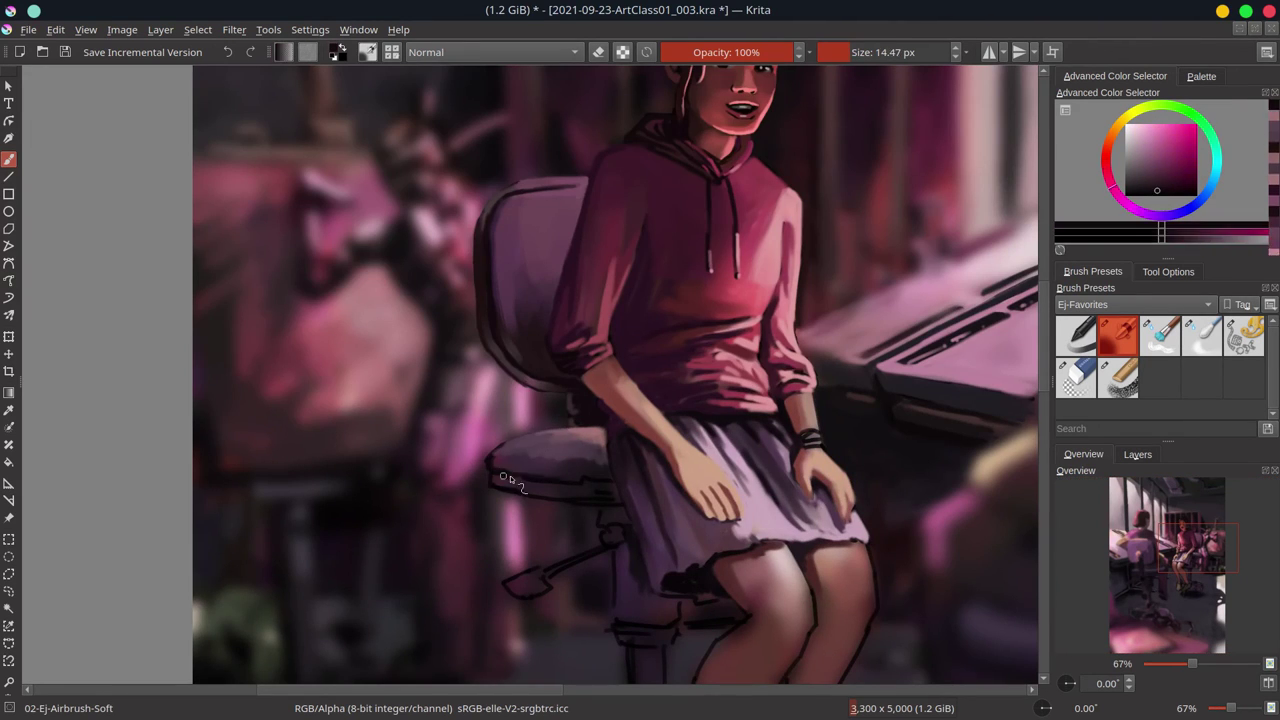
{"action": "left_click_drag", "start_coordinate": [505, 480], "coordinate": [600, 492]}
{"action": "left_click", "coordinate": [645, 548], "text": "ctrl"}
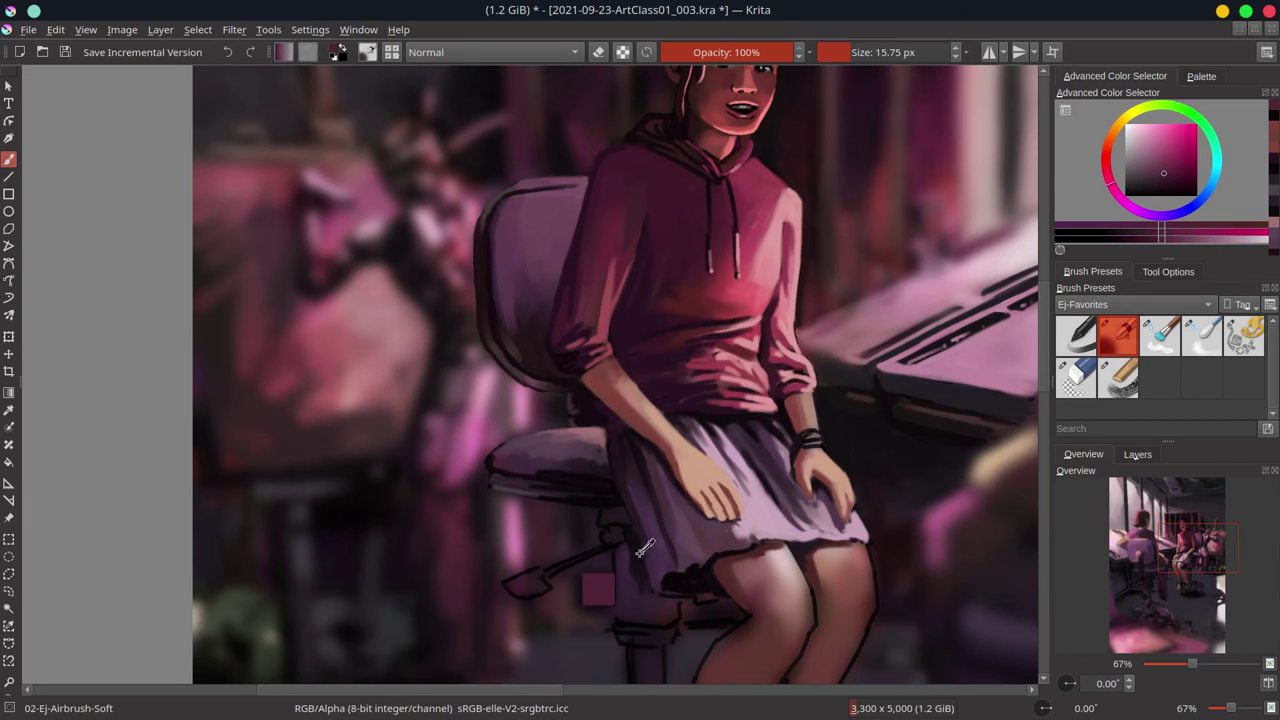
{"action": "left_click_drag", "start_coordinate": [645, 548], "coordinate": [505, 423]}
{"action": "left_click", "coordinate": [655, 318], "text": "ctrl"}
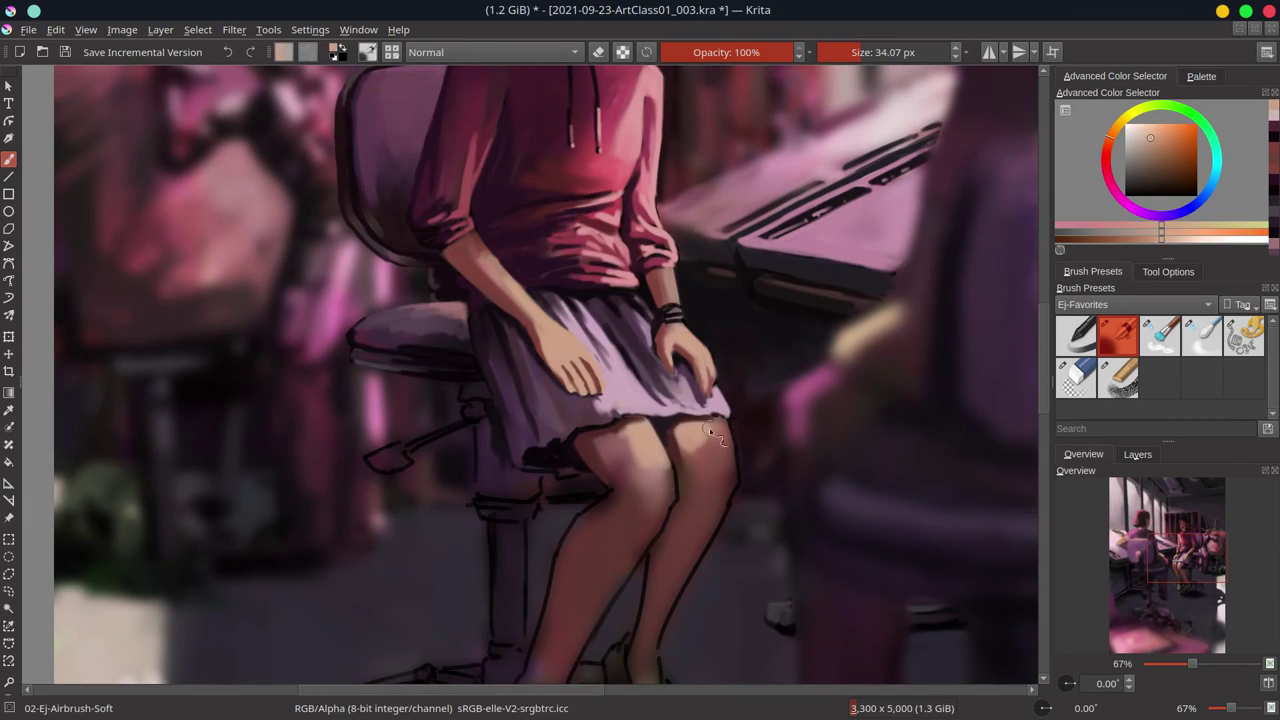
{"action": "left_click", "coordinate": [530, 470], "text": "ctrl"}
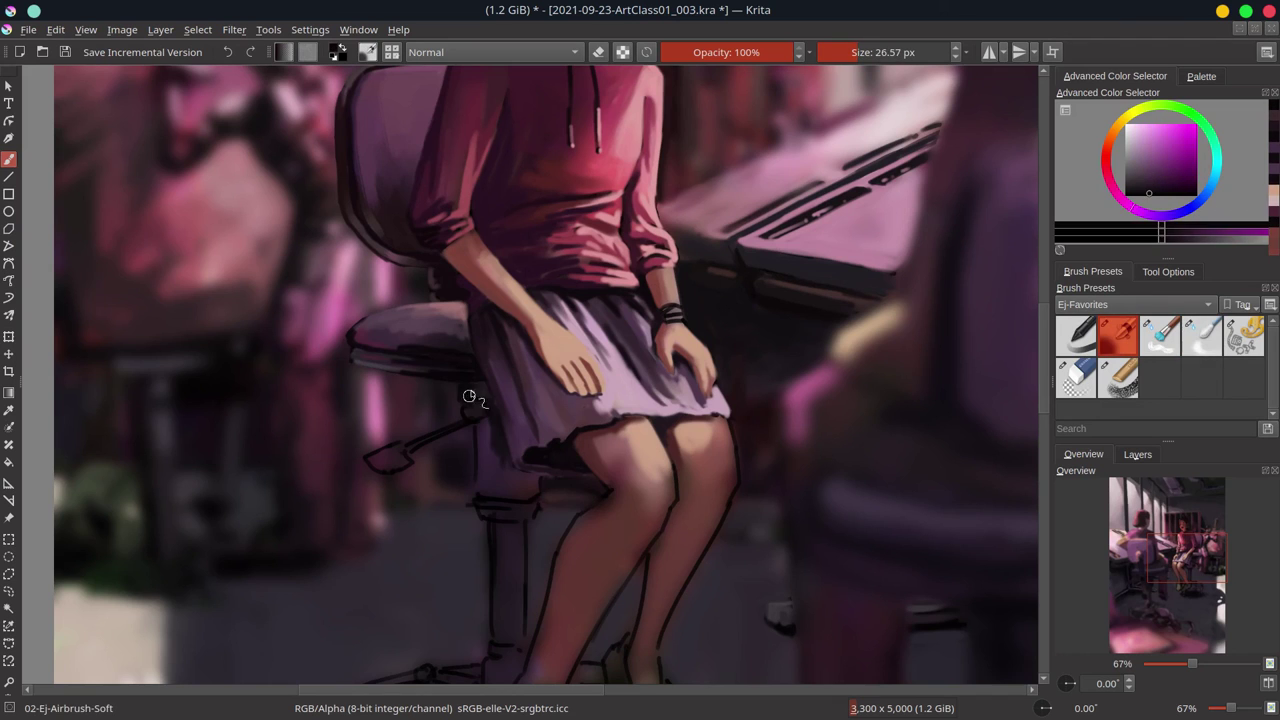
{"action": "left_click_drag", "start_coordinate": [417, 449], "coordinate": [380, 462]}
- Lighten the girl's shins with a pinker skin tone
{"action": "left_click", "coordinate": [537, 492], "text": "ctrl"}
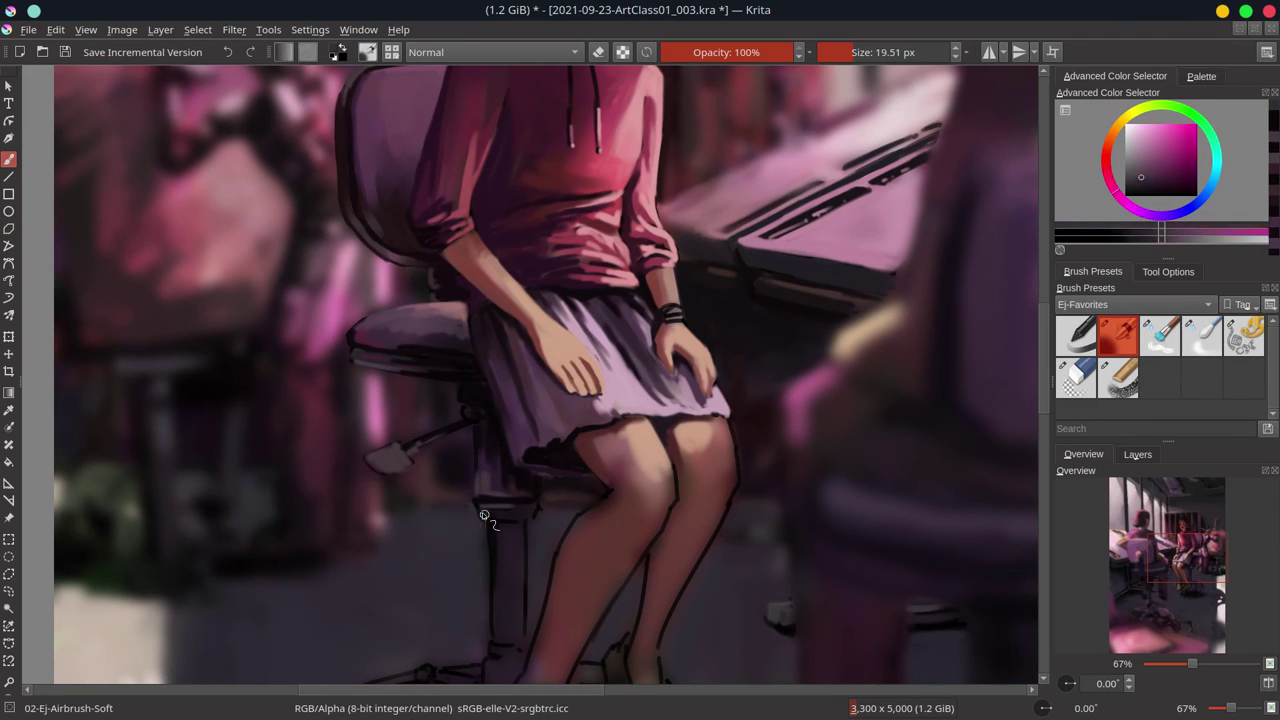
{"action": "scroll", "coordinate": [484, 515], "scroll_direction": "down", "scroll_amount": 5}
{"action": "scroll", "coordinate": [561, 360], "scroll_direction": "up", "scroll_amount": 5}
{"action": "left_click", "coordinate": [580, 424], "text": "ctrl"}
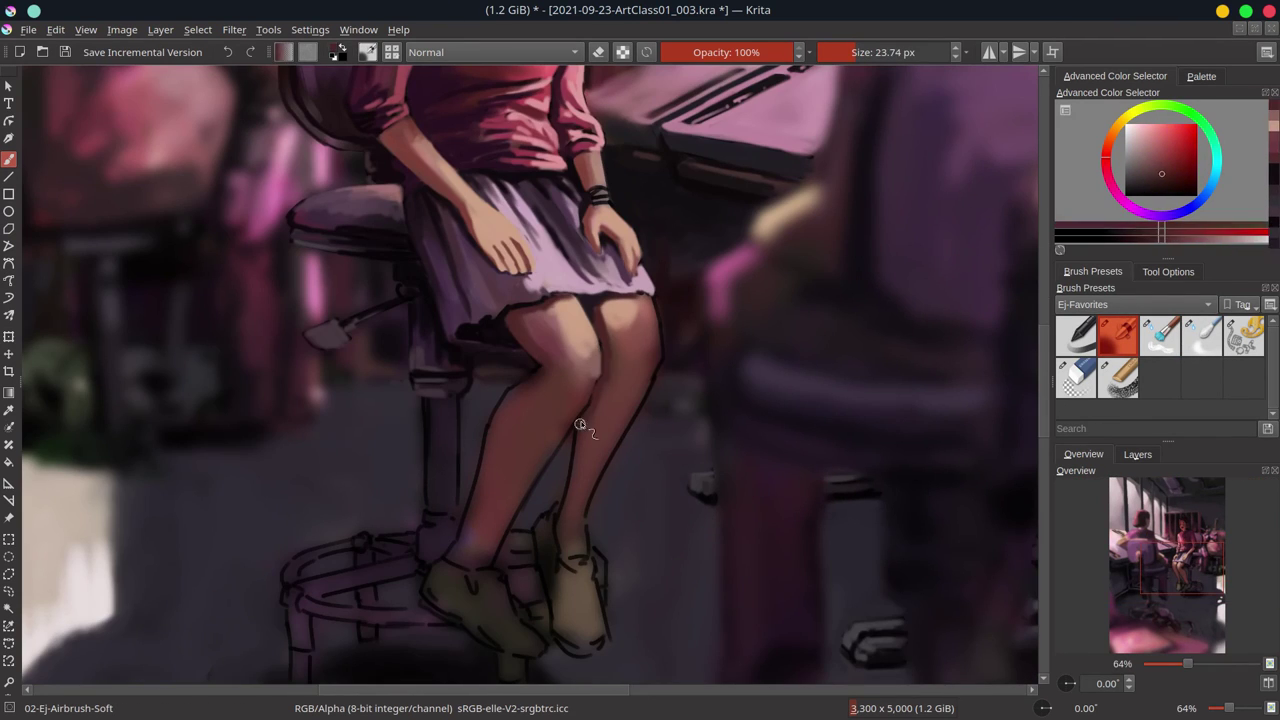
{"action": "left_click_drag", "start_coordinate": [580, 424], "coordinate": [612, 480]}
- Pick dark purple and muted pink-purple tones from the legs and save the painting
{"action": "left_click", "coordinate": [606, 664], "text": "ctrl"}
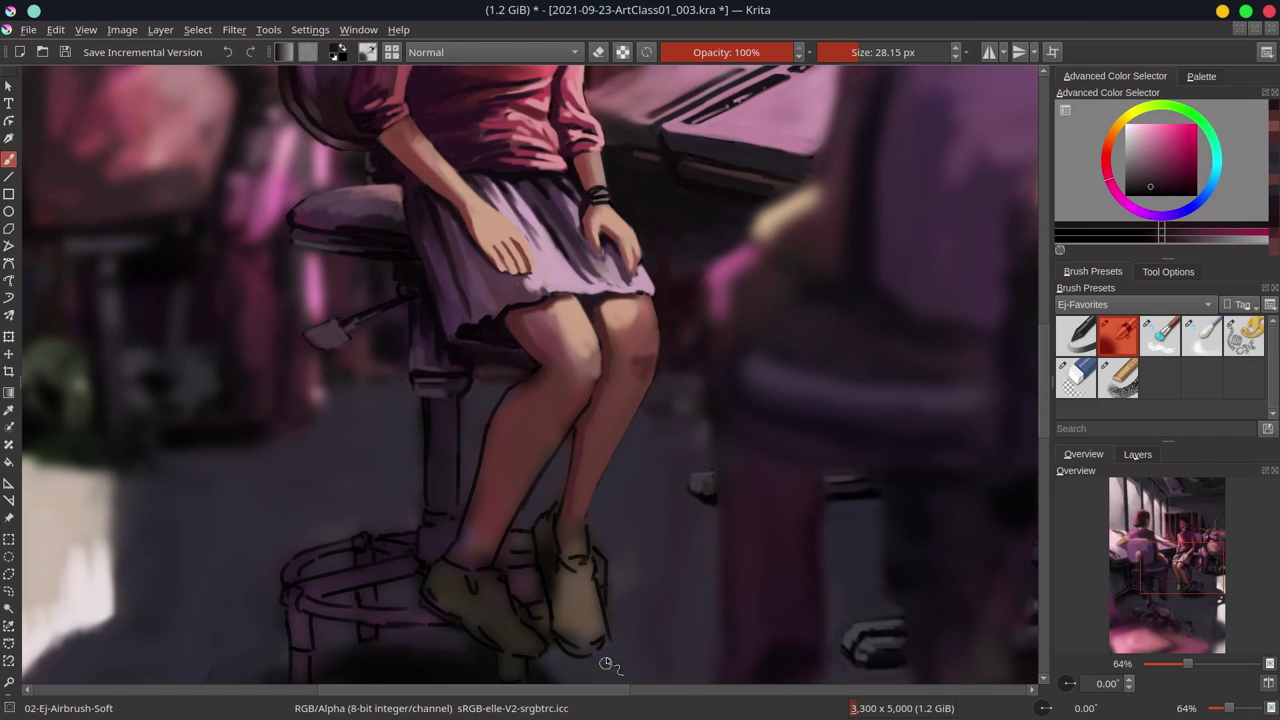
{"action": "scroll", "coordinate": [606, 537], "scroll_direction": "down", "scroll_amount": 3}
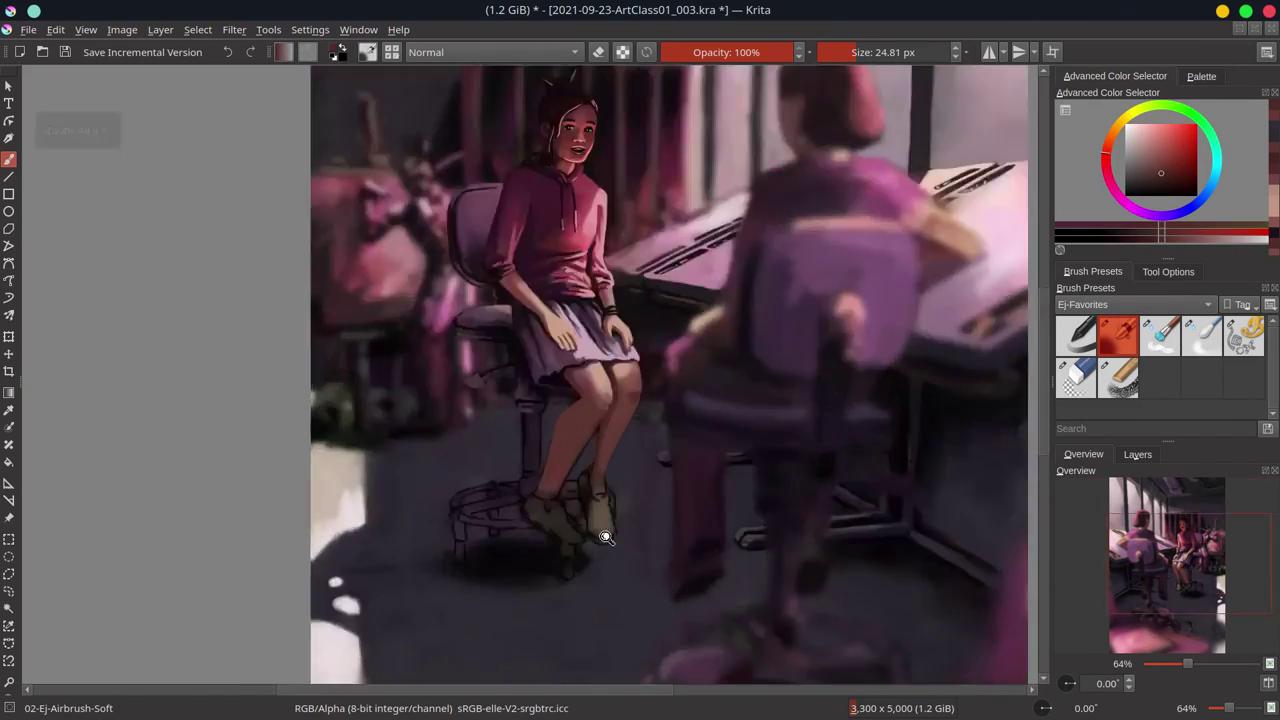
{"action": "left_click", "coordinate": [606, 537], "text": "ctrl"}
{"action": "scroll", "coordinate": [606, 537], "scroll_direction": "up", "scroll_amount": 3}
{"action": "left_click", "coordinate": [638, 522], "text": "ctrl"}
{"action": "scroll", "coordinate": [638, 522], "scroll_direction": "down", "scroll_amount": 3}
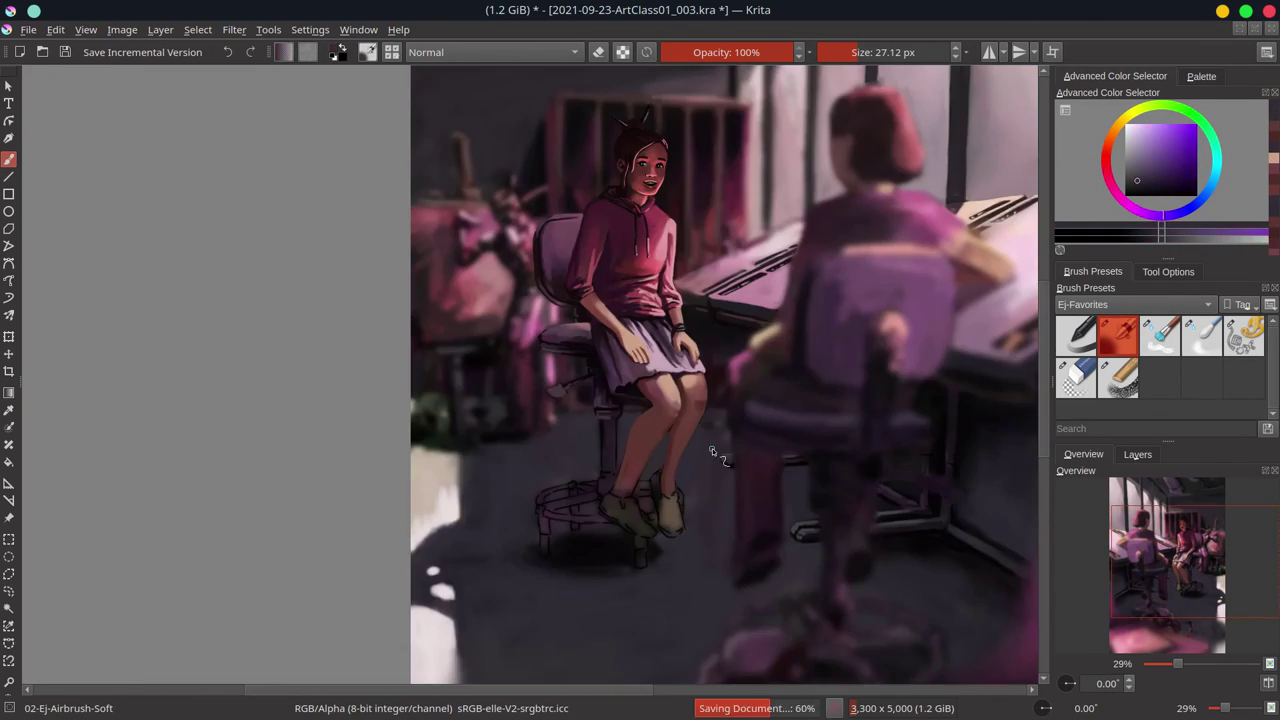
{"action": "scroll", "coordinate": [638, 522], "scroll_direction": "up", "scroll_amount": 3}
{"action": "left_click", "coordinate": [720, 350], "text": "ctrl"}
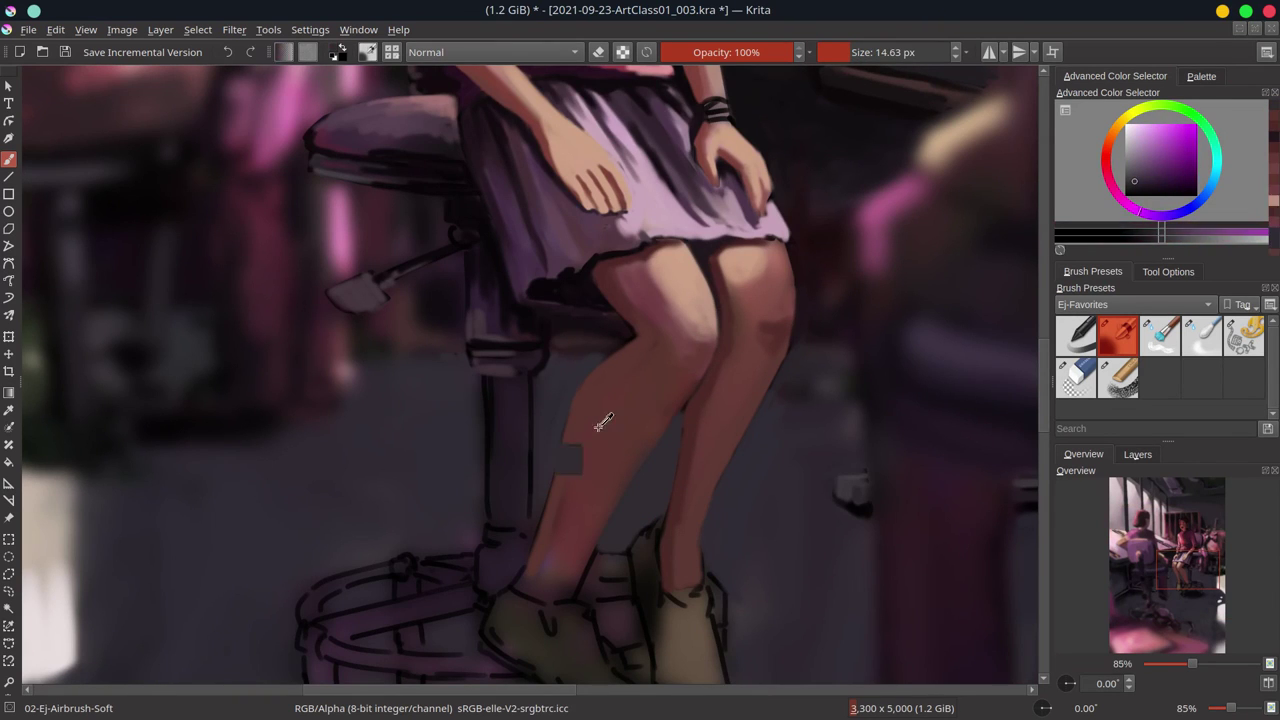
{"action": "scroll", "coordinate": [720, 348], "scroll_direction": "down", "scroll_amount": 3}
{"action": "scroll", "coordinate": [734, 288], "scroll_direction": "up", "scroll_amount": 3}
{"action": "scroll", "coordinate": [734, 288], "scroll_direction": "down", "scroll_amount": 5}
{"action": "key", "text": "ctrl+s"}
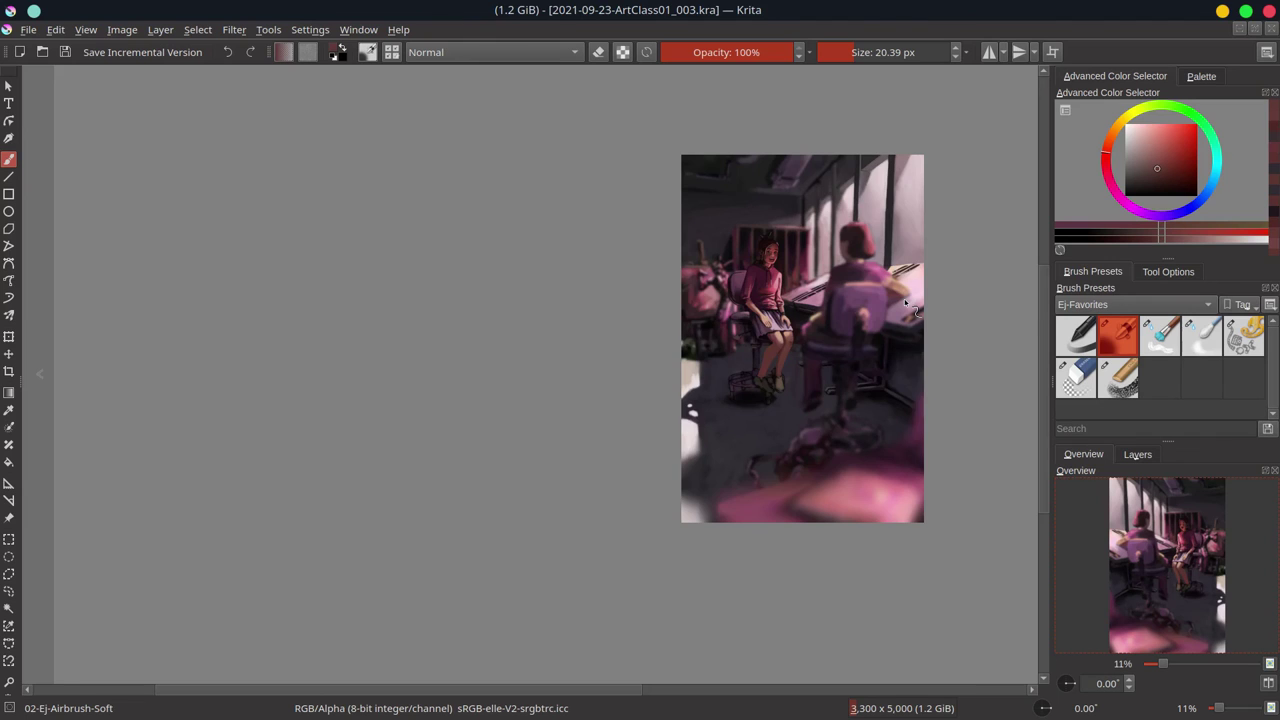
- Sample dark purples near the legs and enlarge the brush
{"action": "scroll", "coordinate": [905, 302], "scroll_direction": "up", "scroll_amount": 3}
{"action": "scroll", "coordinate": [271, 391], "scroll_direction": "down", "scroll_amount": 3}
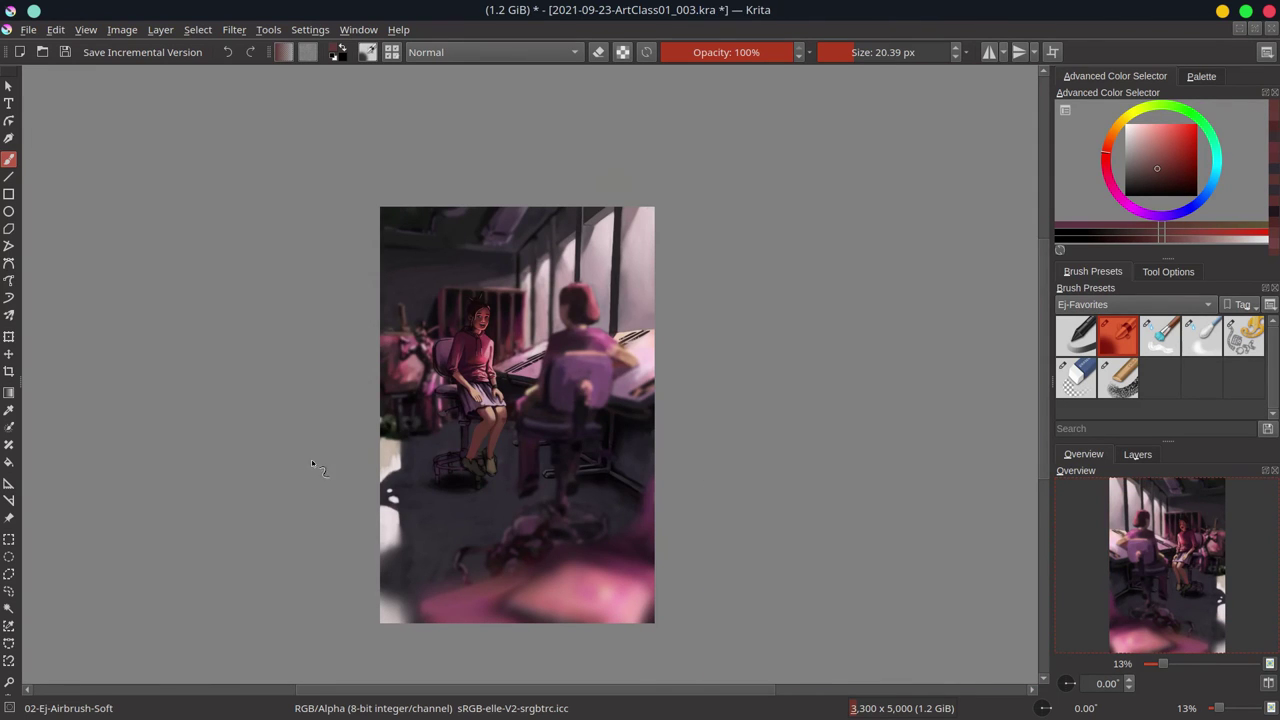
{"action": "scroll", "coordinate": [420, 420], "scroll_direction": "up", "scroll_amount": 5}
{"action": "left_click", "coordinate": [513, 349], "text": "ctrl"}
{"action": "left_click", "coordinate": [540, 376], "text": "ctrl"}
{"action": "left_click_drag", "start_coordinate": [470, 410], "coordinate": [416, 435]}
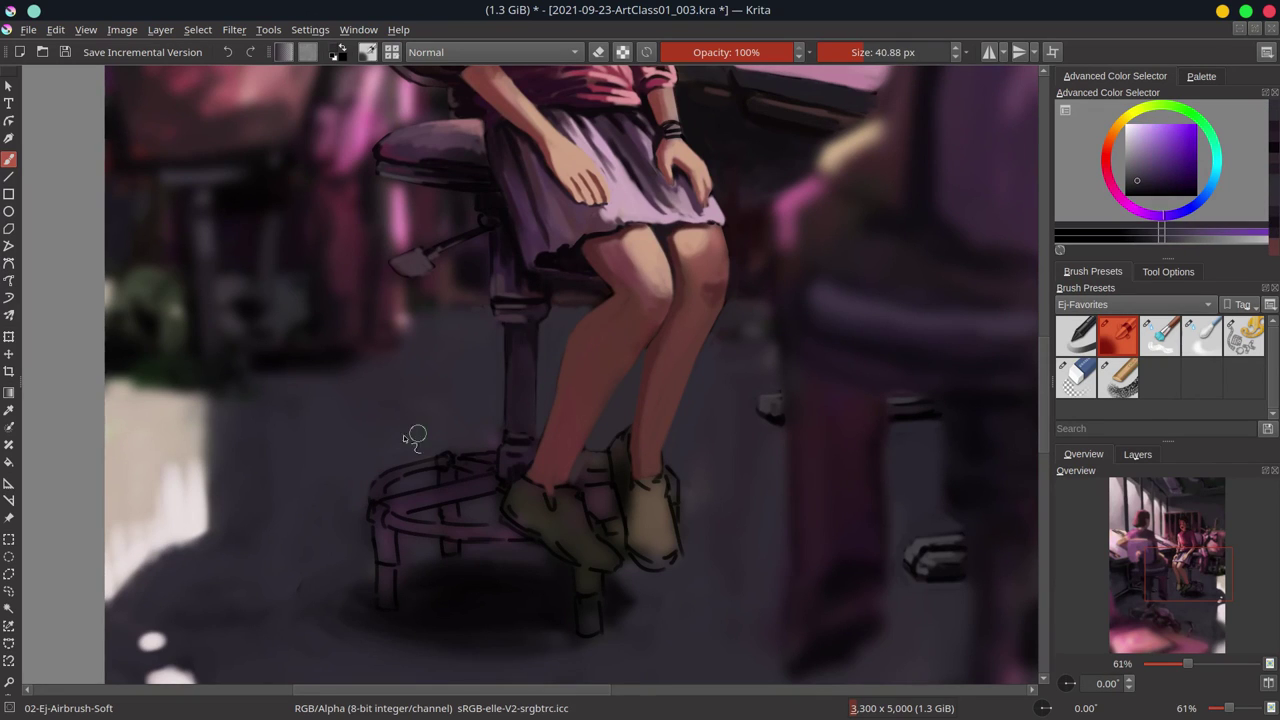
- Shade the stool ring in magentas and the shoes with red-brown and olive tones
{"action": "left_click", "coordinate": [425, 467], "text": "ctrl"}
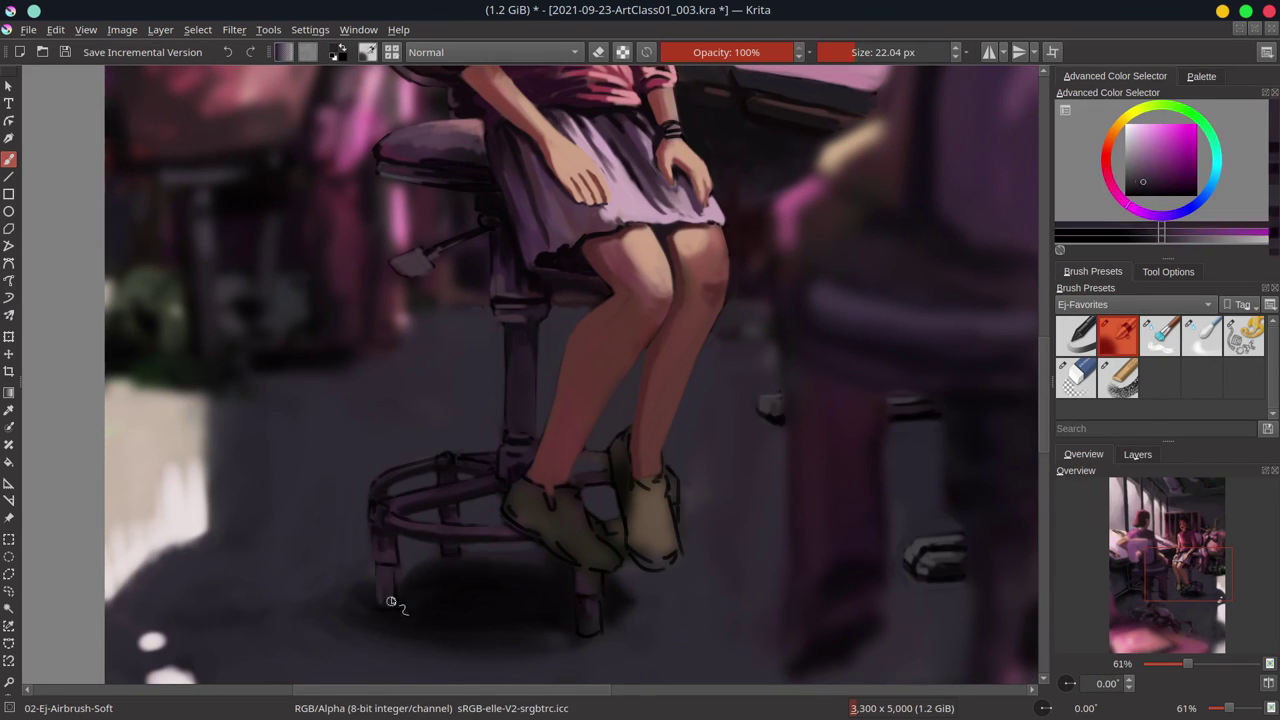
{"action": "left_click", "coordinate": [390, 477], "text": "ctrl"}
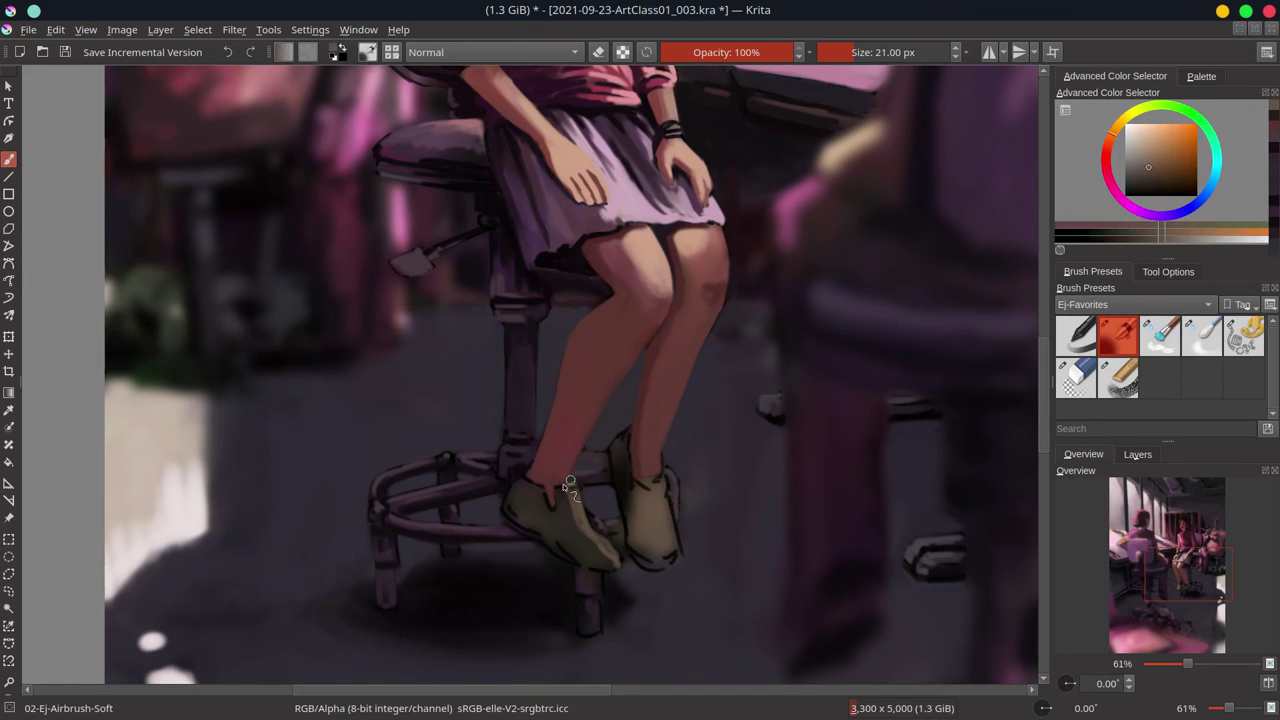
{"action": "left_click", "coordinate": [643, 473], "text": "ctrl"}
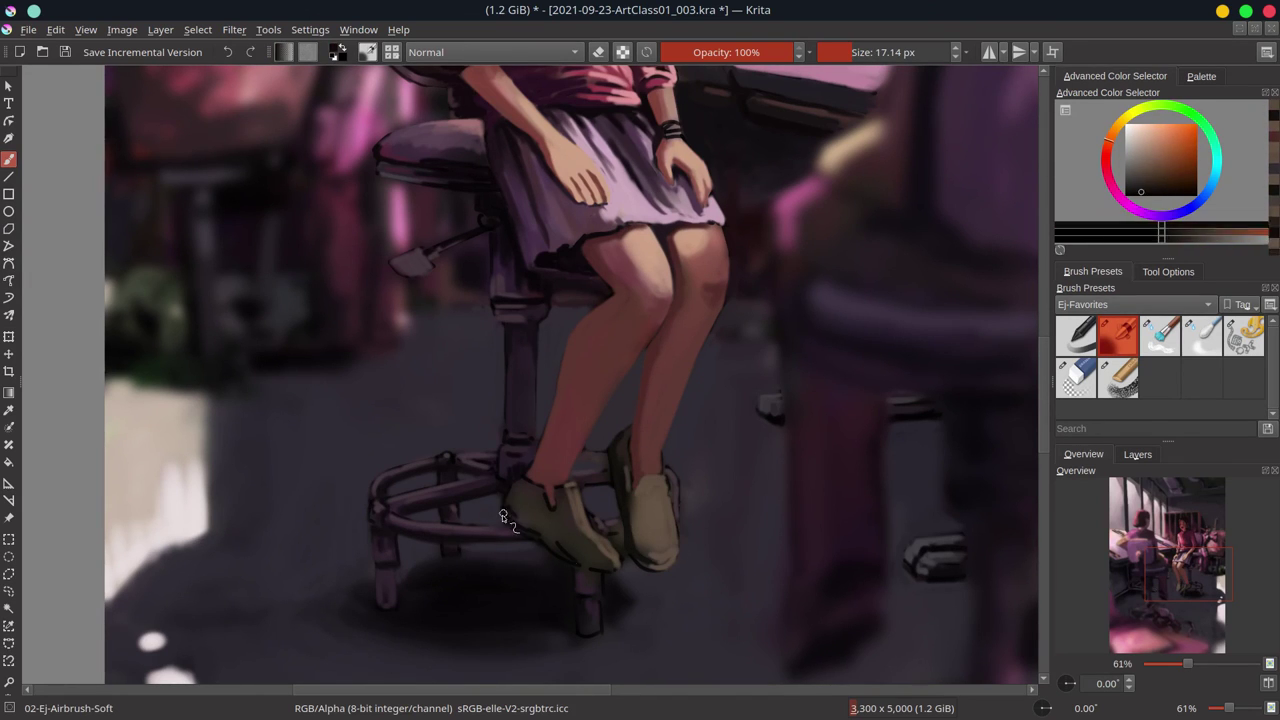
{"action": "left_click", "coordinate": [624, 471], "text": "ctrl"}
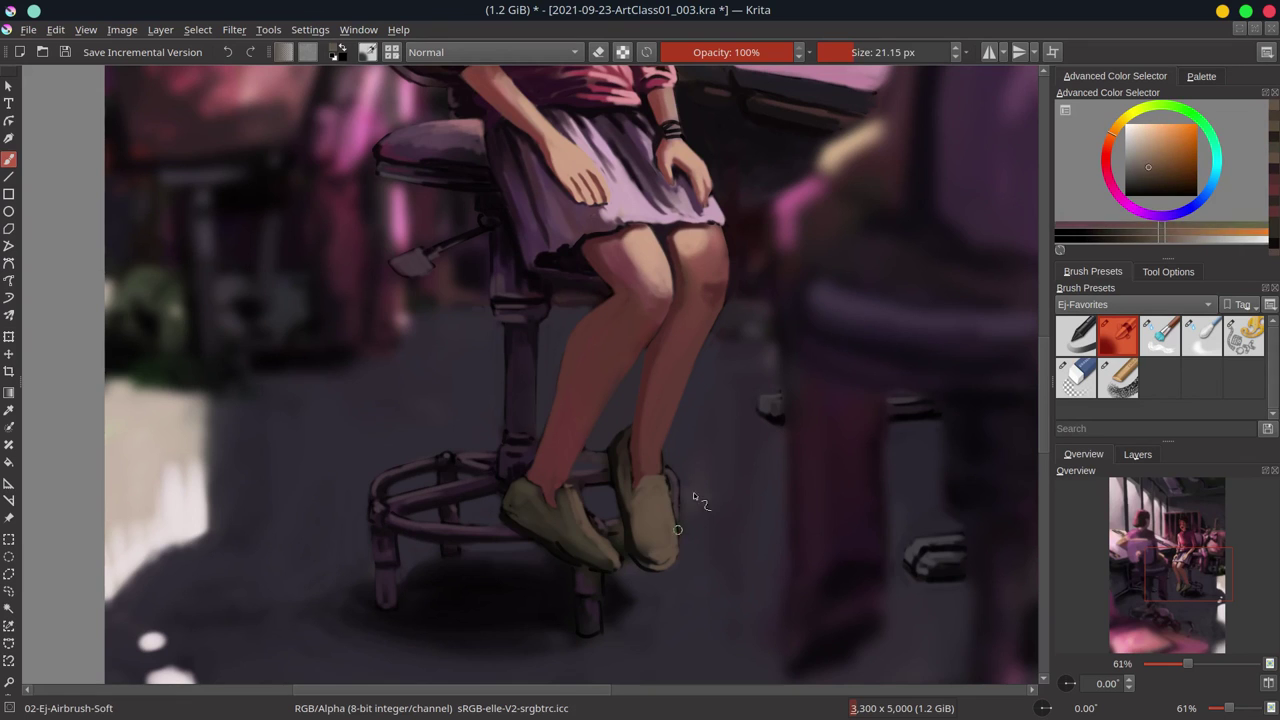
{"action": "scroll", "coordinate": [706, 437], "scroll_direction": "down", "scroll_amount": 5}
{"action": "scroll", "coordinate": [737, 423], "scroll_direction": "up", "scroll_amount": 5}
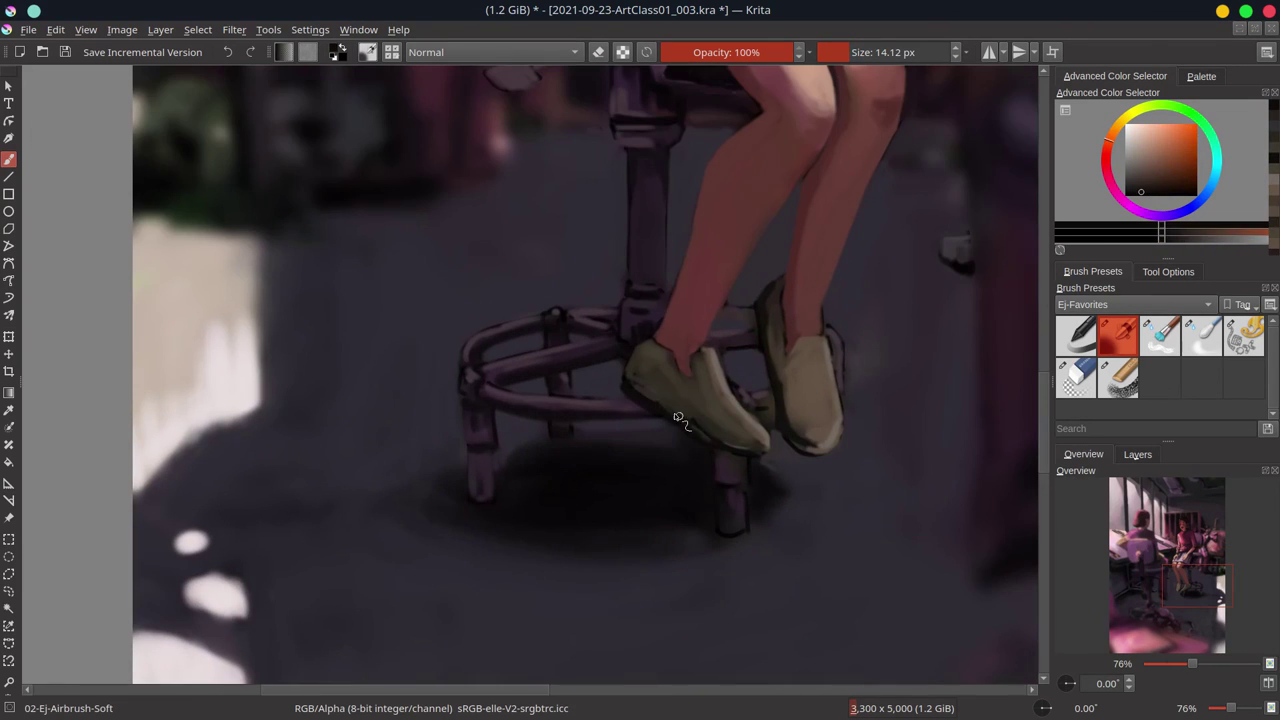
{"action": "scroll", "coordinate": [700, 420], "scroll_direction": "down", "scroll_amount": 2}
{"action": "scroll", "coordinate": [788, 388], "scroll_direction": "down", "scroll_amount": 3}
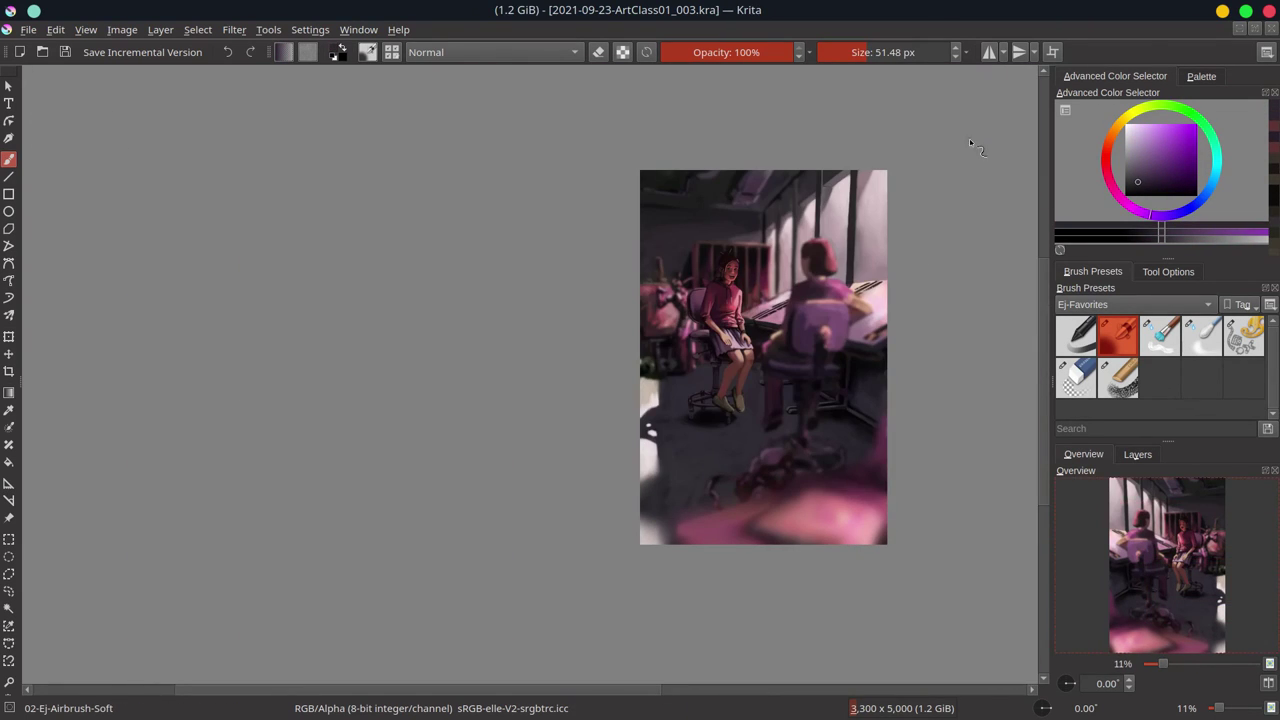
- Add a filter layer and a new paint layer moved beneath it
{"action": "left_click", "coordinate": [1137, 454]}
{"action": "left_click", "coordinate": [1063, 685]}
{"action": "left_click", "coordinate": [1063, 685]}
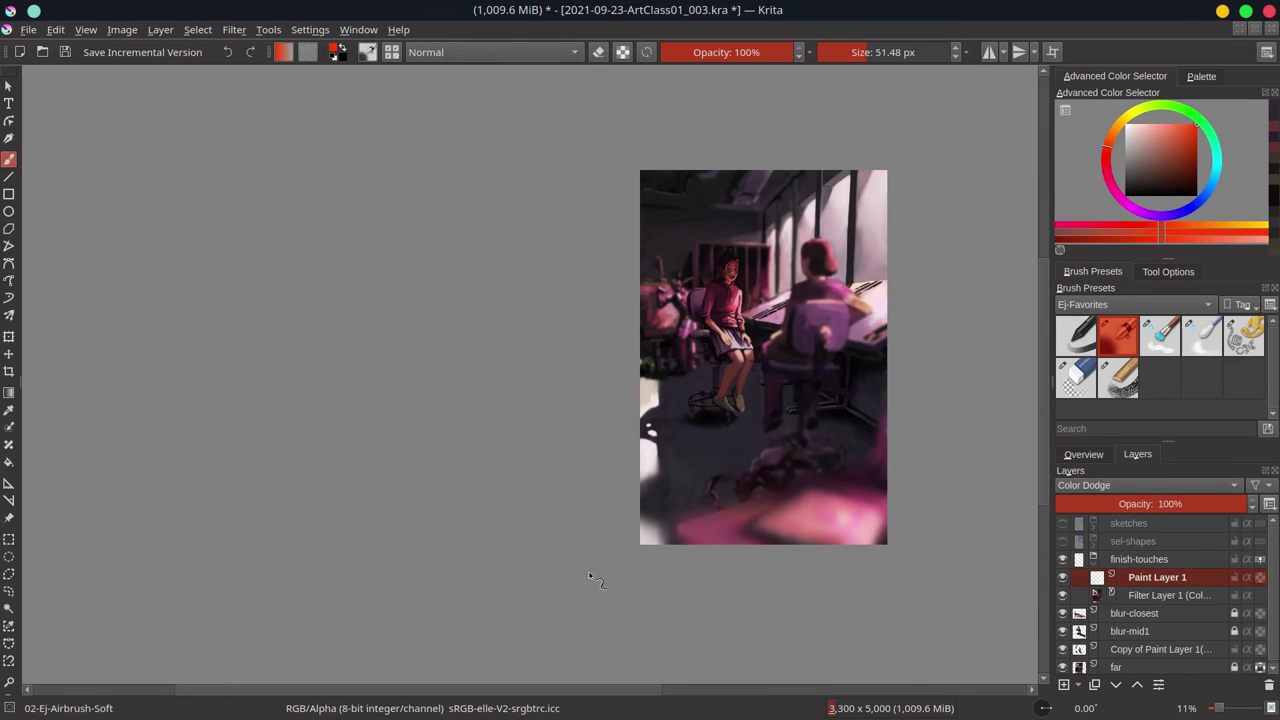
{"action": "scroll", "coordinate": [774, 266], "scroll_direction": "up", "scroll_amount": 3}
{"action": "key", "text": "ctrl+Page_Down"}
- Airbrush a soft glow over the windows, then sample a warm coral tone for it
{"action": "scroll", "coordinate": [652, 420], "scroll_direction": "up", "scroll_amount": 1}
{"action": "scroll", "coordinate": [652, 420], "scroll_direction": "down", "scroll_amount": 2}
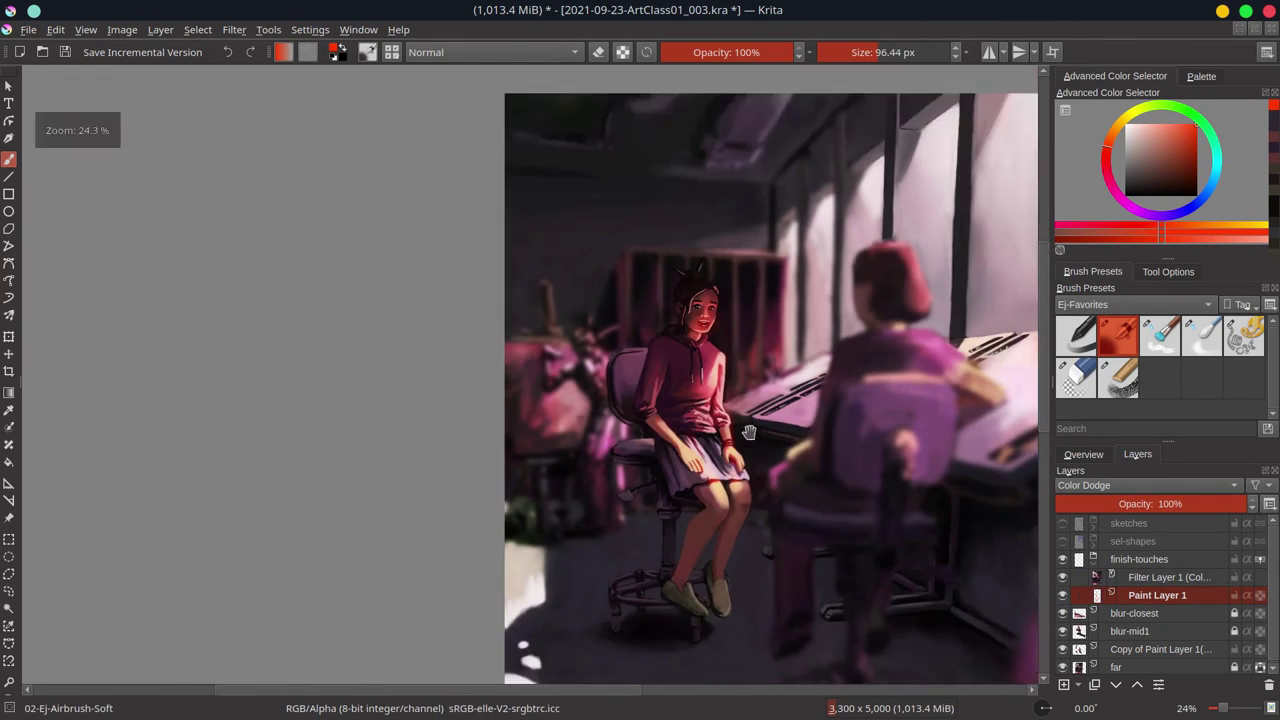
{"action": "scroll", "coordinate": [628, 313], "scroll_direction": "down", "scroll_amount": 1}
{"action": "left_click_drag", "start_coordinate": [826, 177], "coordinate": [898, 189]}
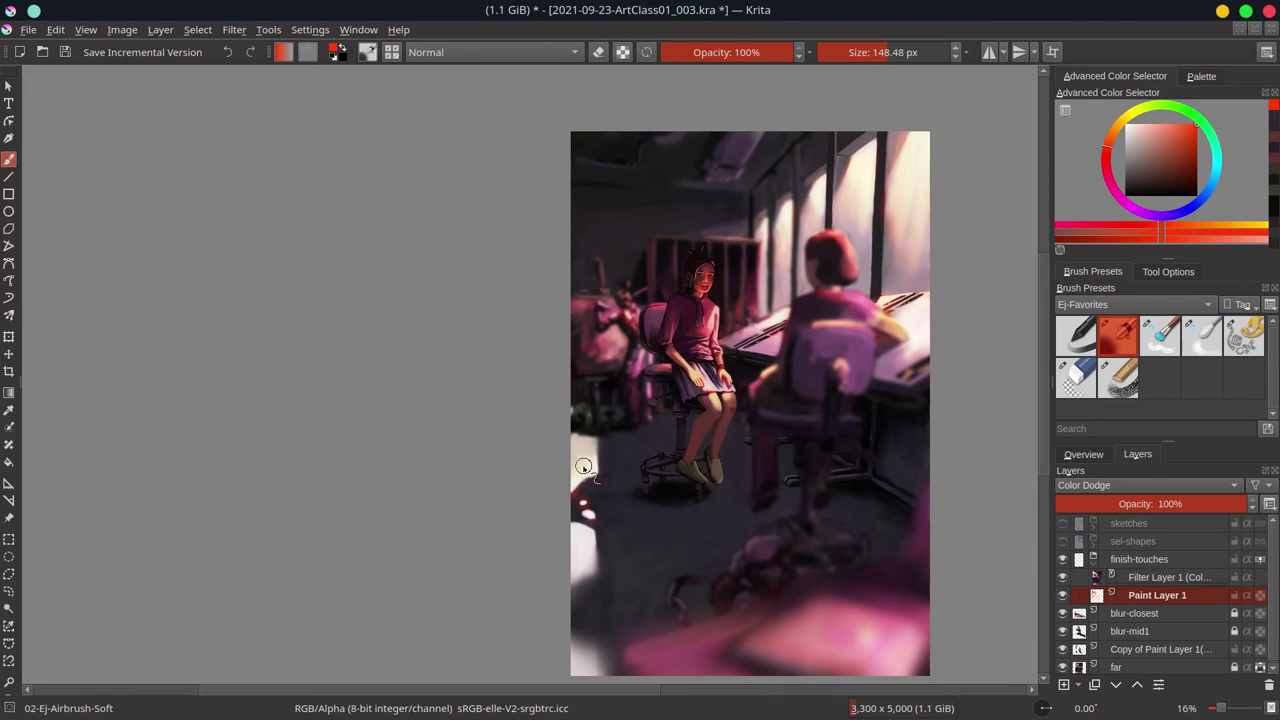
{"action": "scroll", "coordinate": [584, 466], "scroll_direction": "down", "scroll_amount": 1}
{"action": "left_click", "coordinate": [707, 422], "text": "ctrl"}
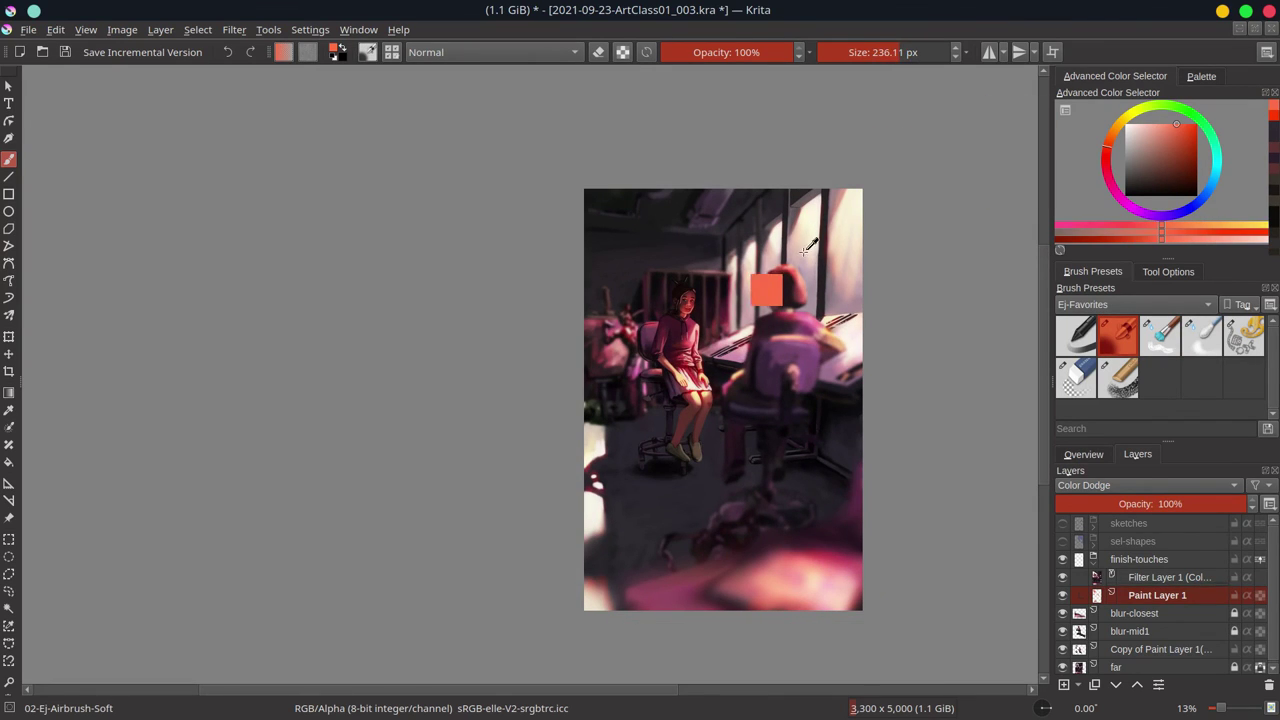
{"action": "scroll", "coordinate": [908, 228], "scroll_direction": "down", "scroll_amount": 1}
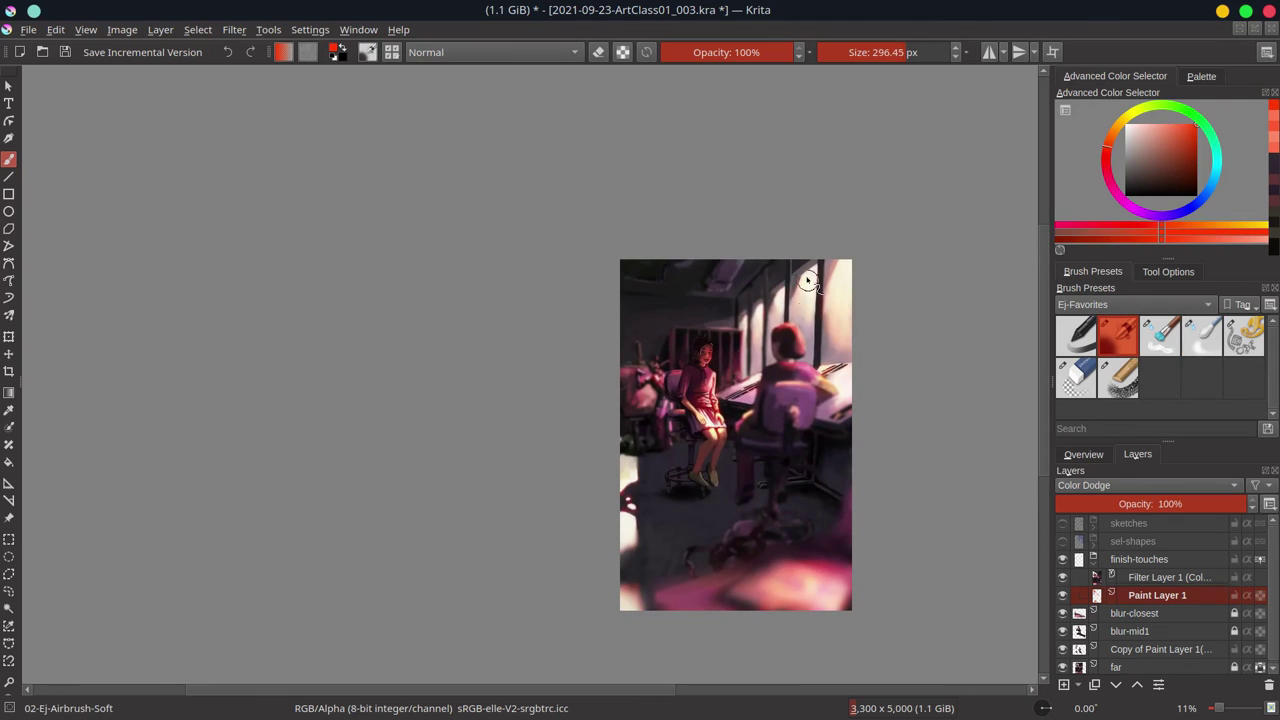